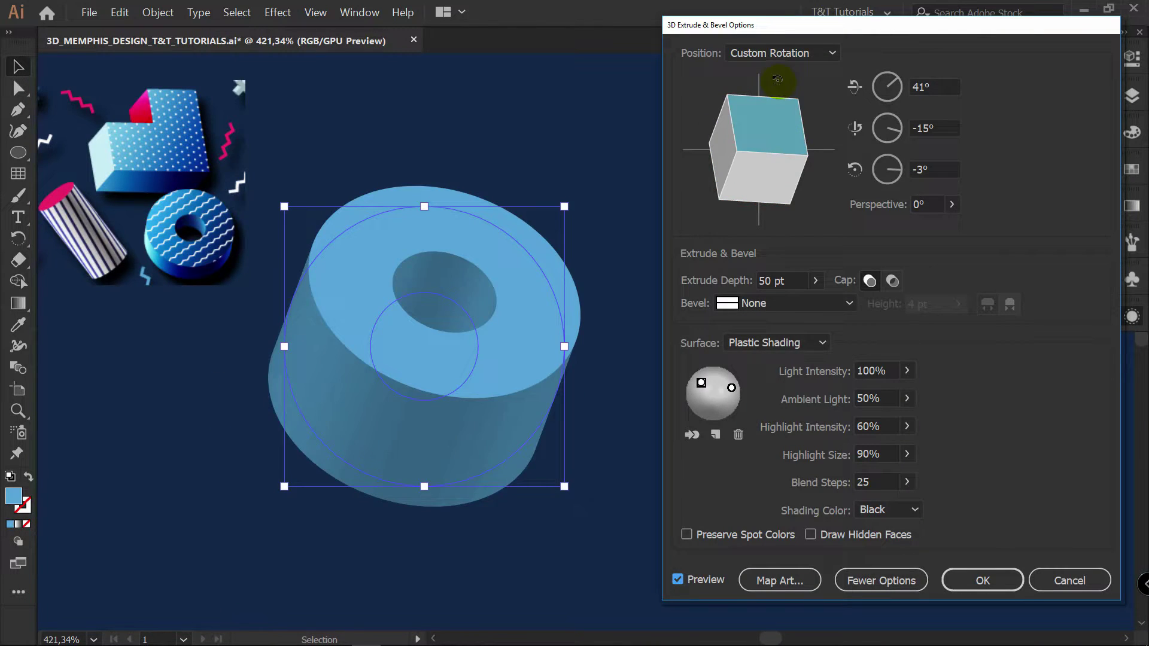
Step: Adjust the custom 3D rotation of the extruded ring and reshape the extruded L-shaped block by moving its outline's corner points
drag(777, 78, 773, 87)
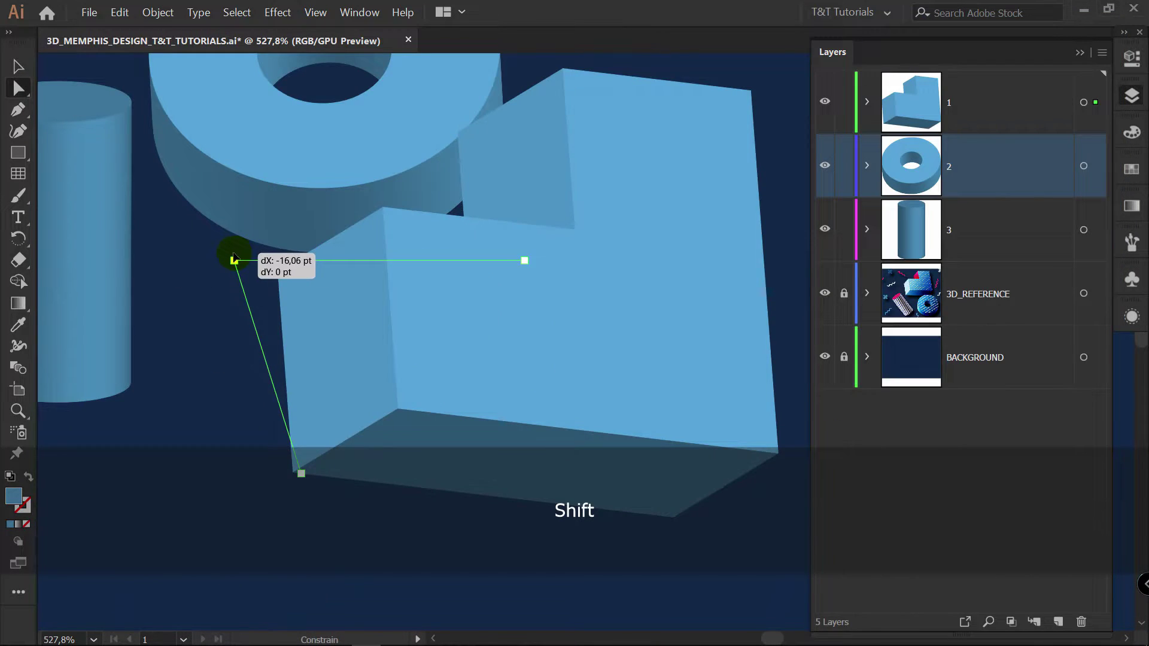
drag(231, 257, 234, 260)
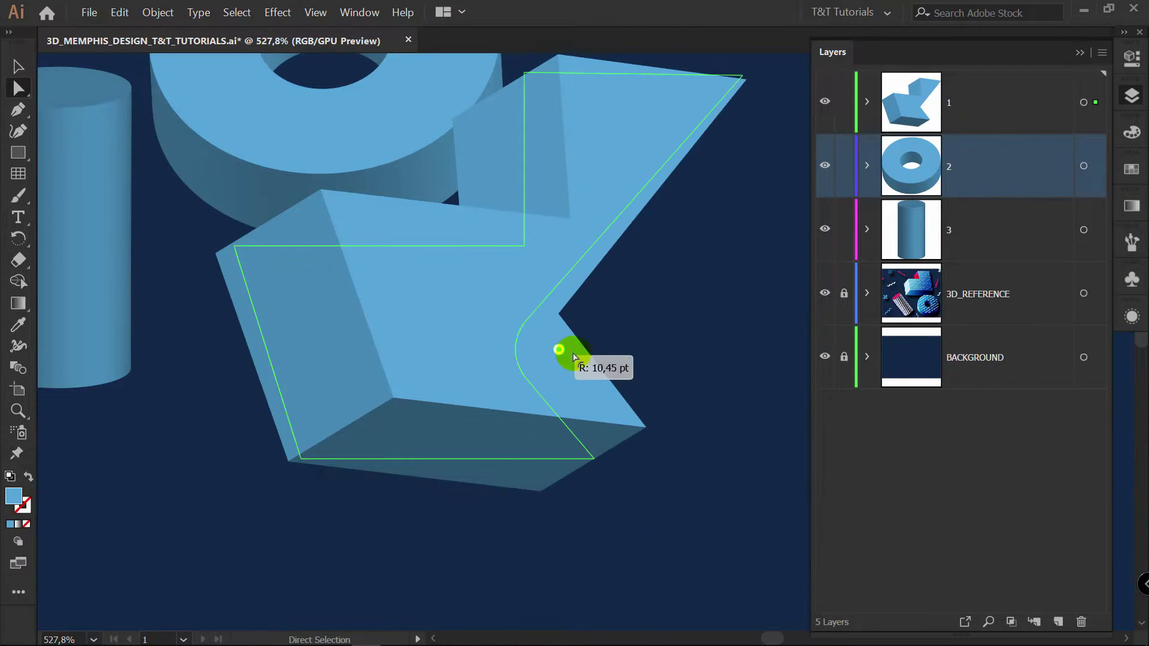
drag(559, 352, 737, 334)
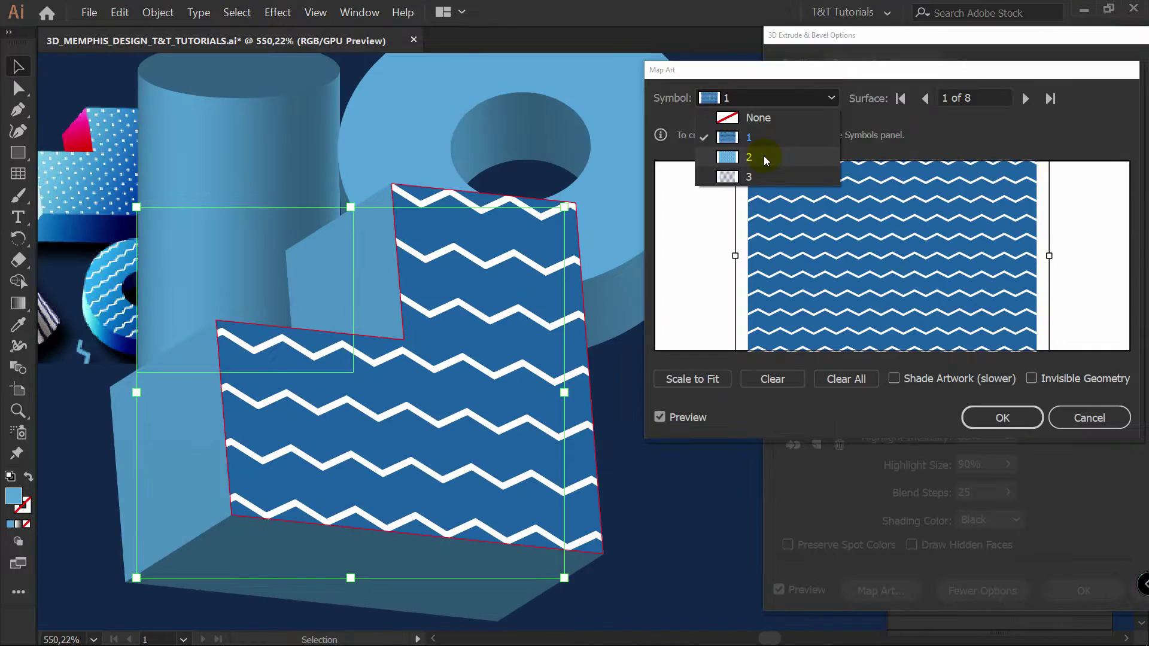
Step: Map symbol 2 onto the front face of the L-shaped block and position symbol 1 on the ring's top face
click(759, 159)
drag(759, 159, 931, 252)
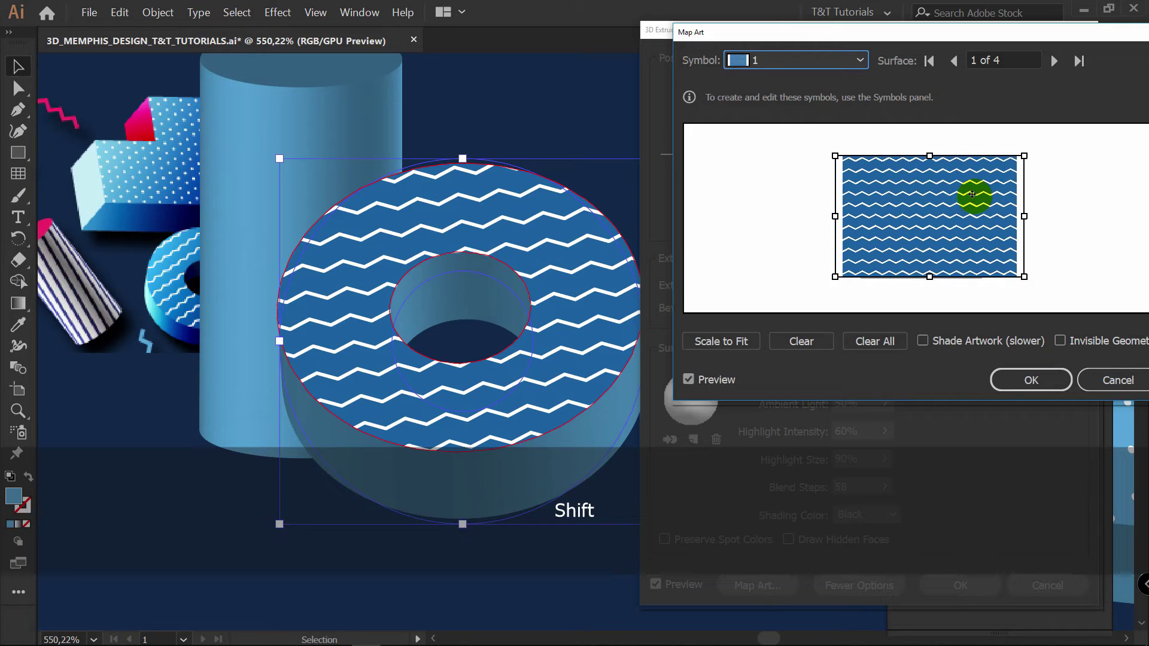
drag(975, 192, 969, 198)
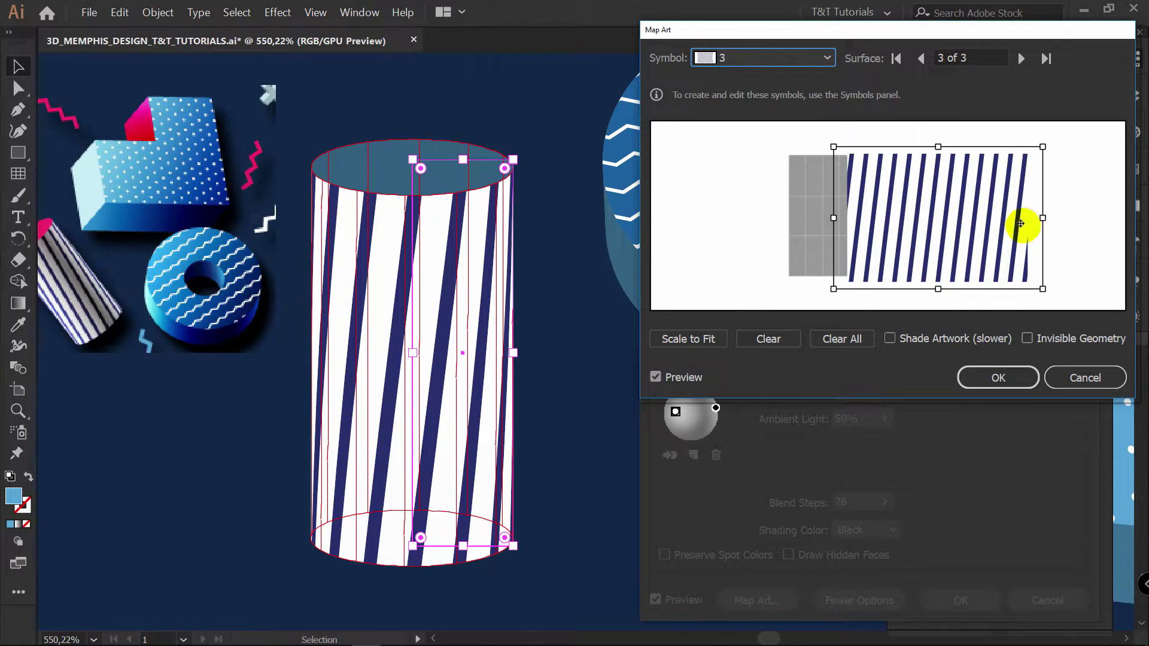
Step: Position symbol 3 over the cylinder's side surface, enable artwork shading and apply the mapping
drag(1021, 223, 995, 226)
click(890, 338)
click(996, 377)
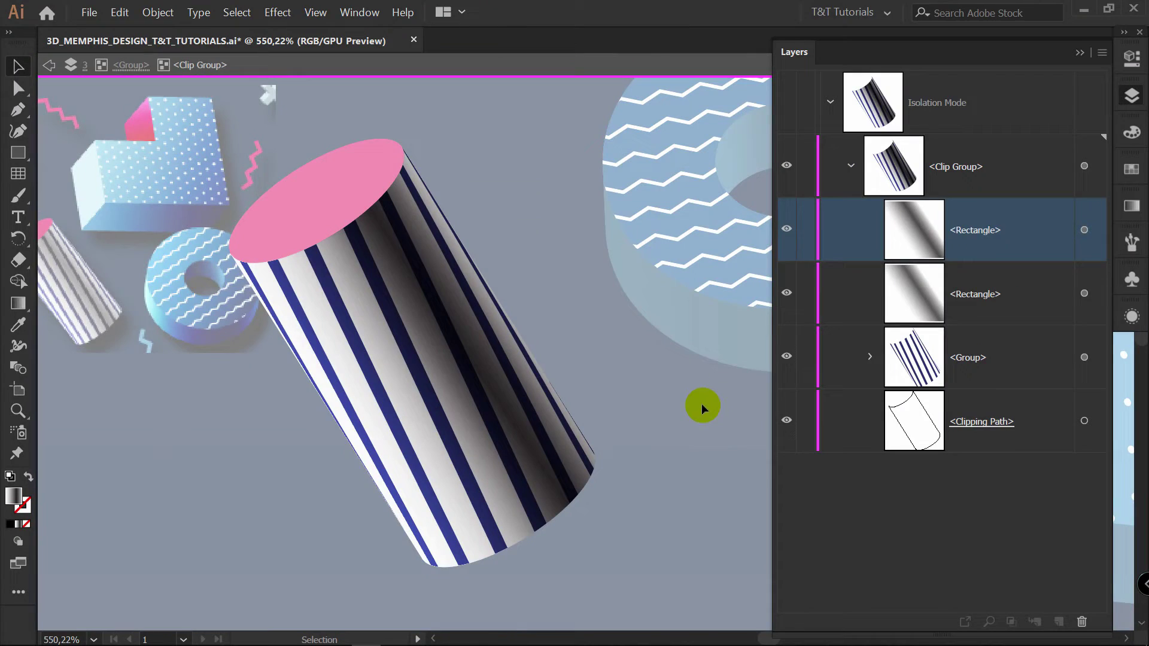
Step: Exit the cylinder's isolated clip group and adjust the linear gradients shading the striped cylinder and the ring
double_click(705, 398)
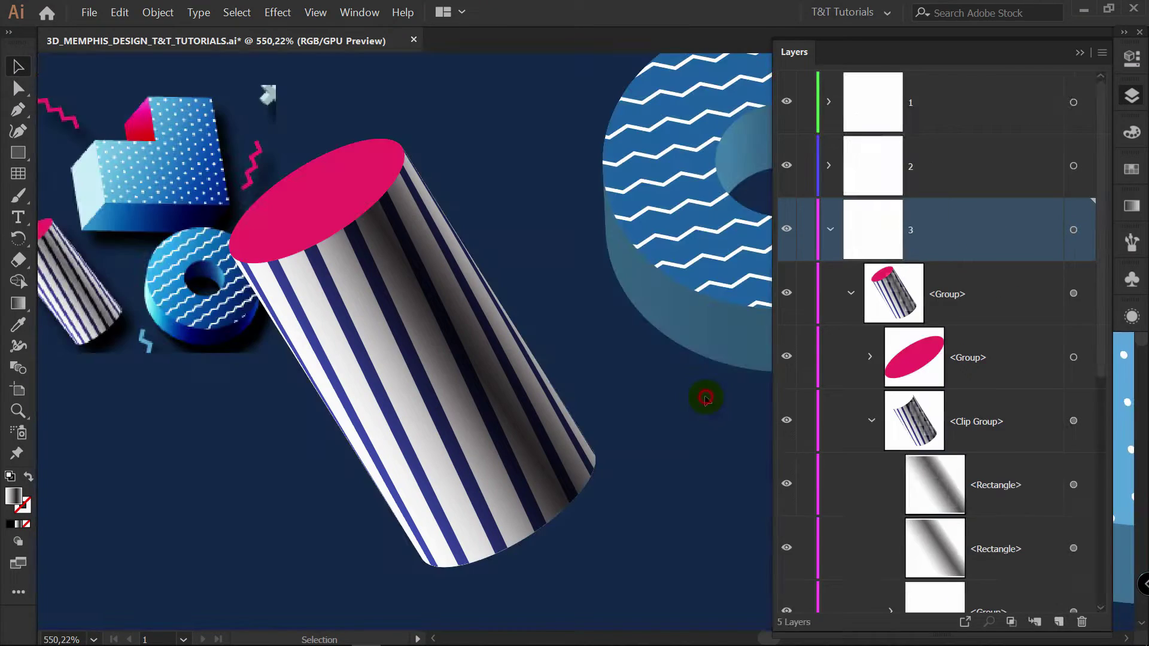
key(g)
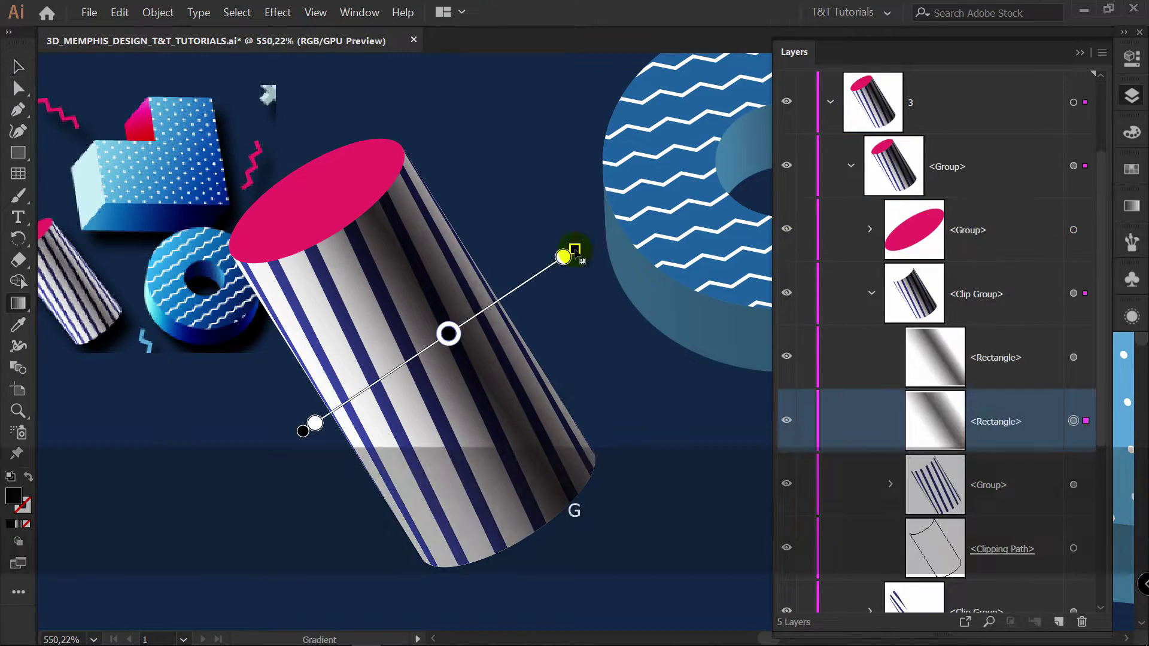
mouse_move(577, 249)
mouse_down()
mouse_move(599, 238)
mouse_move(569, 250)
mouse_up()
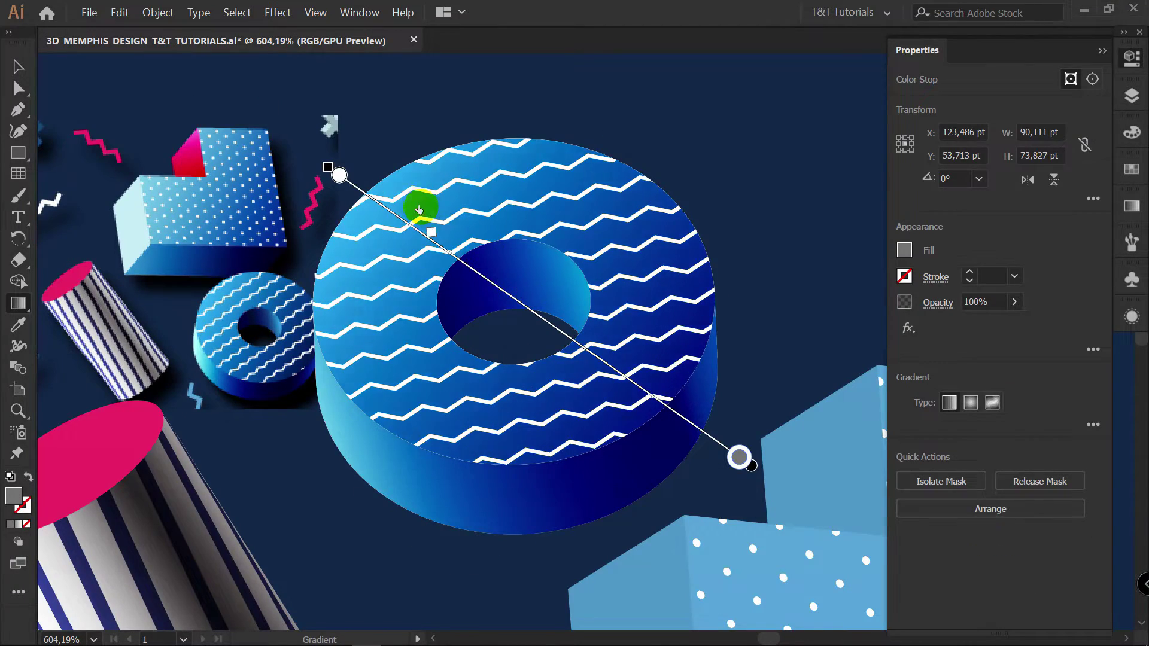
mouse_move(423, 205)
mouse_down()
mouse_move(389, 200)
mouse_move(424, 220)
mouse_up()
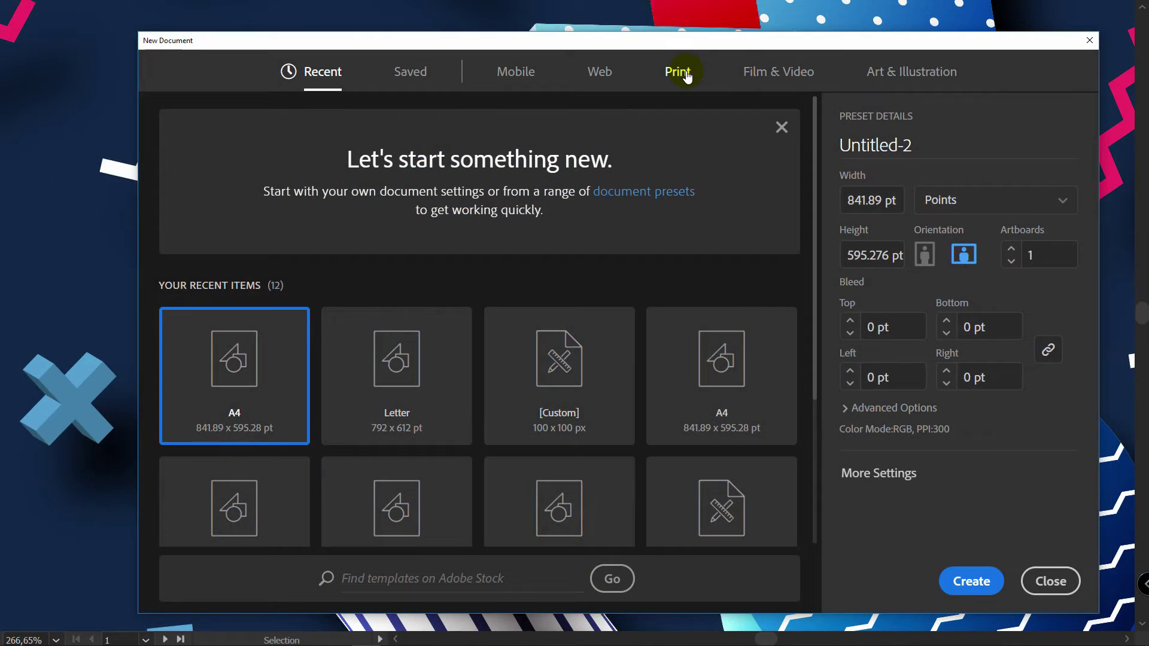
Step: Create a new A4 print document in landscape orientation, 841.89 by 595.276 pt, with the RGB color mode
click(682, 73)
click(418, 224)
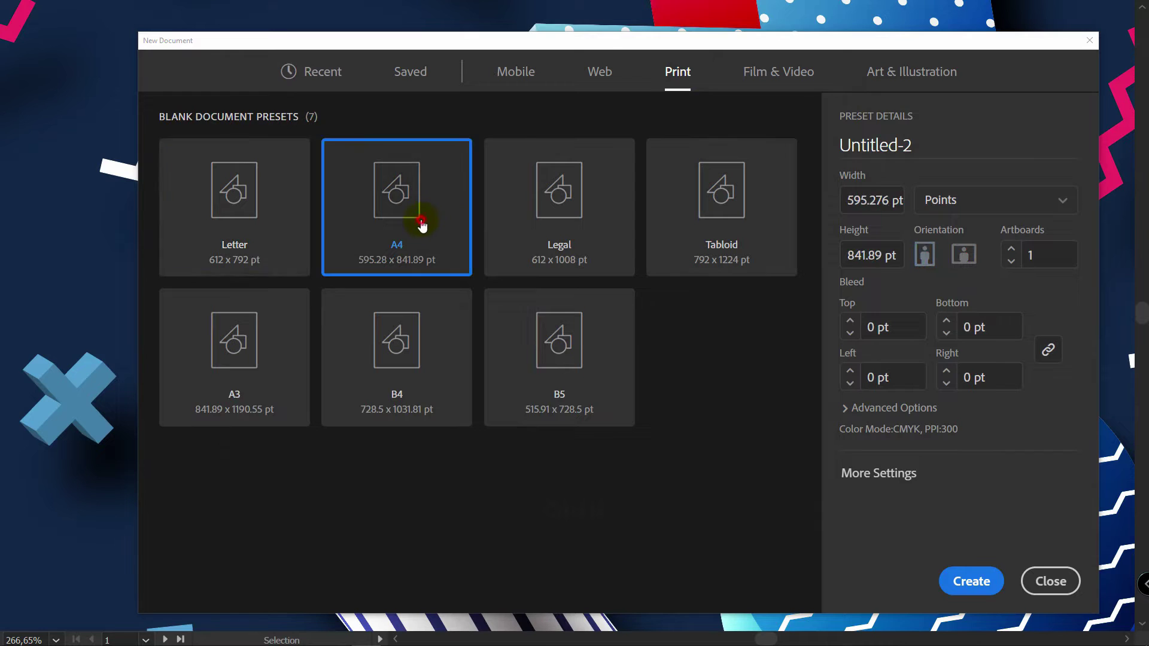
click(974, 261)
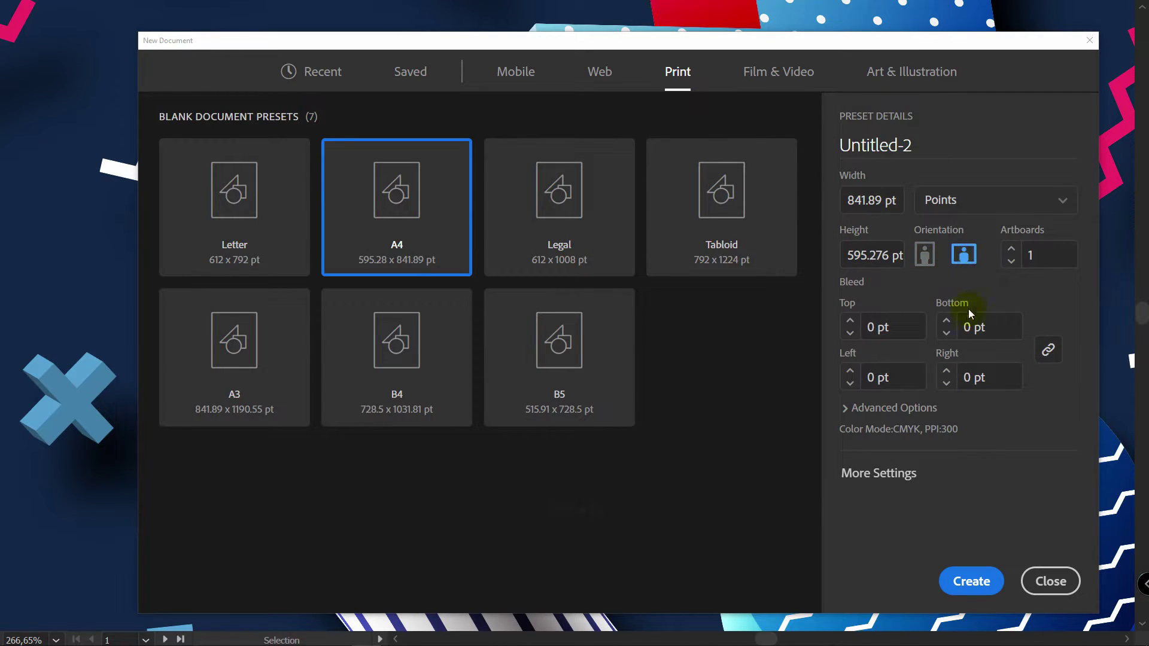
click(915, 408)
scroll(916, 401, down, 1)
click(914, 394)
click(897, 412)
click(988, 583)
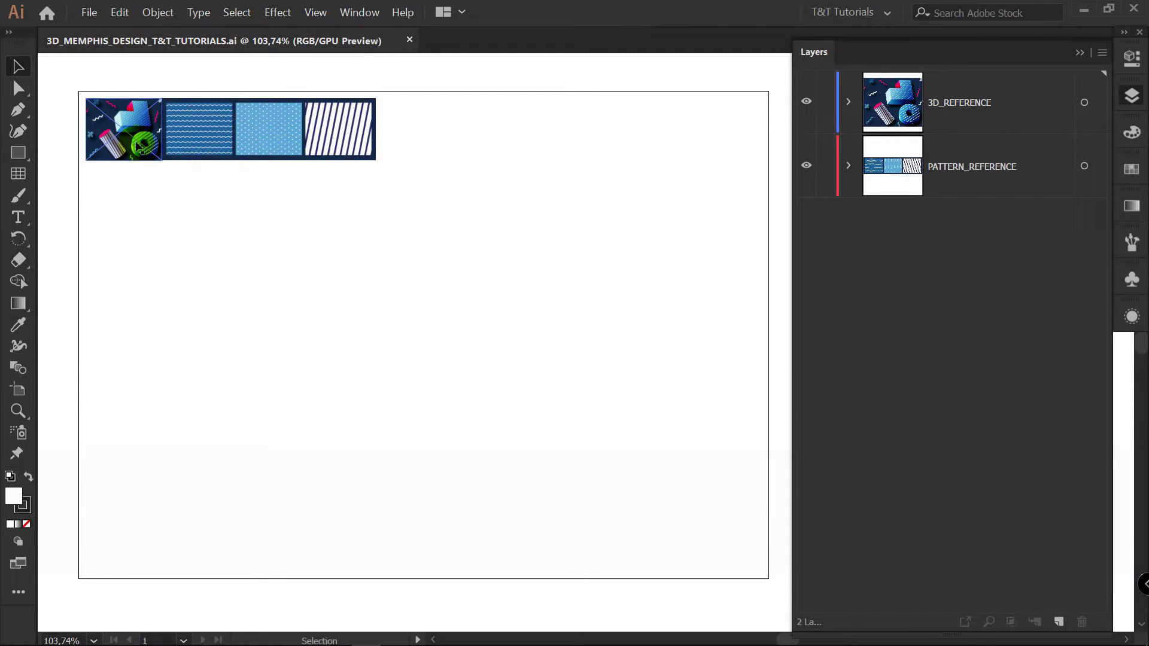
click(235, 135)
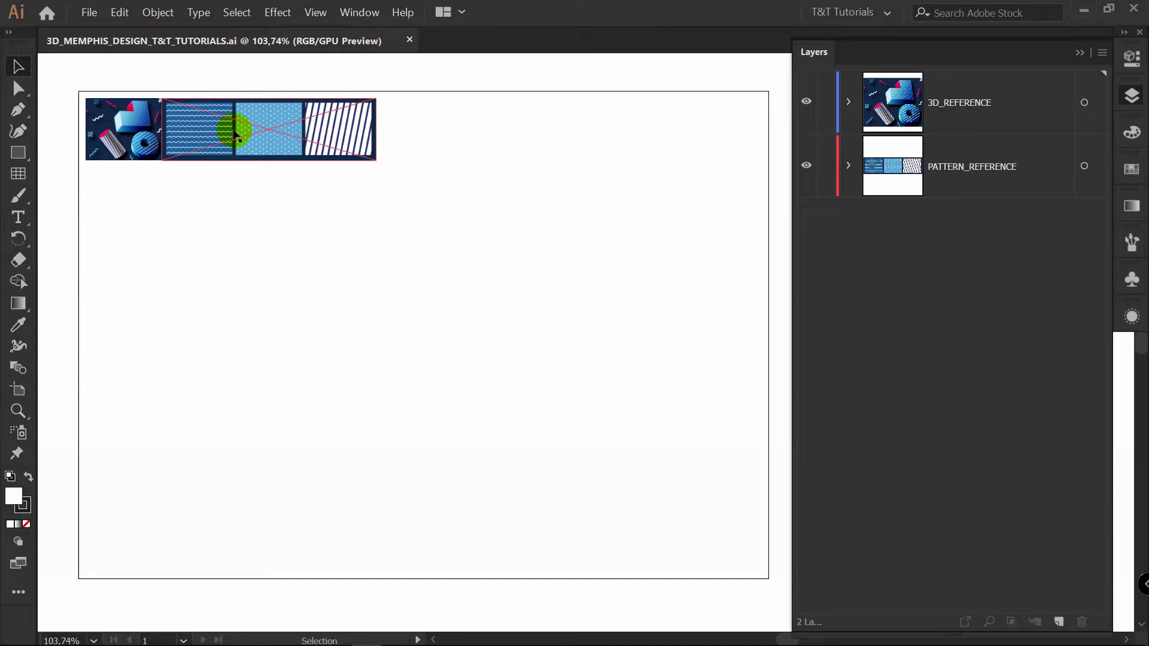
click(867, 226)
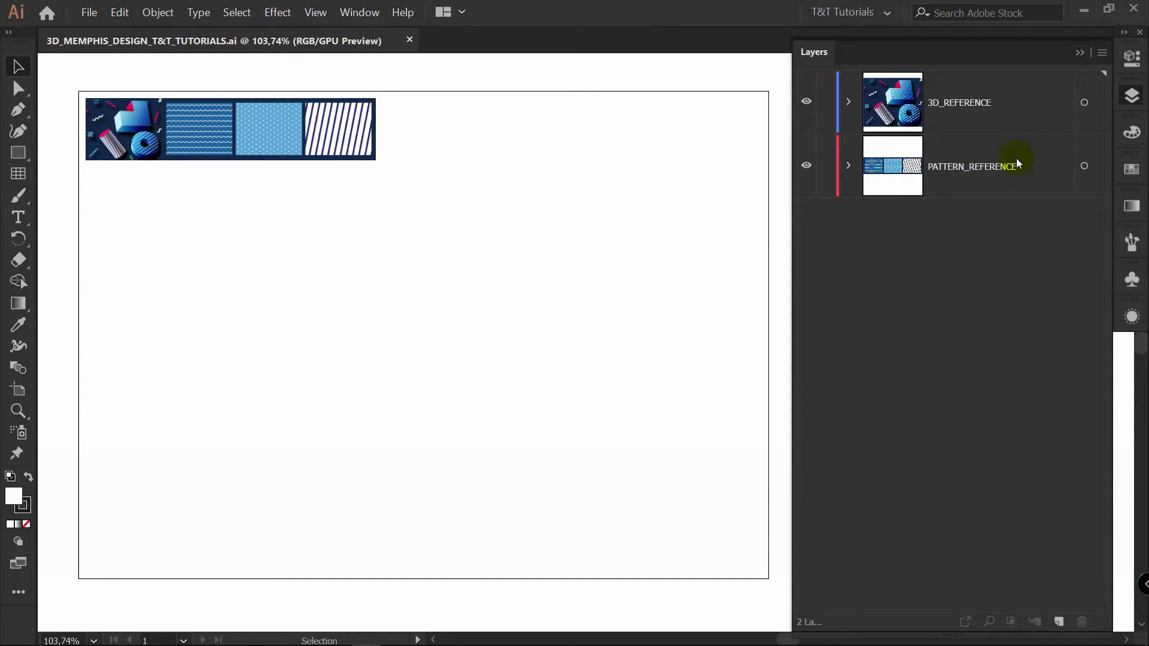
click(88, 12)
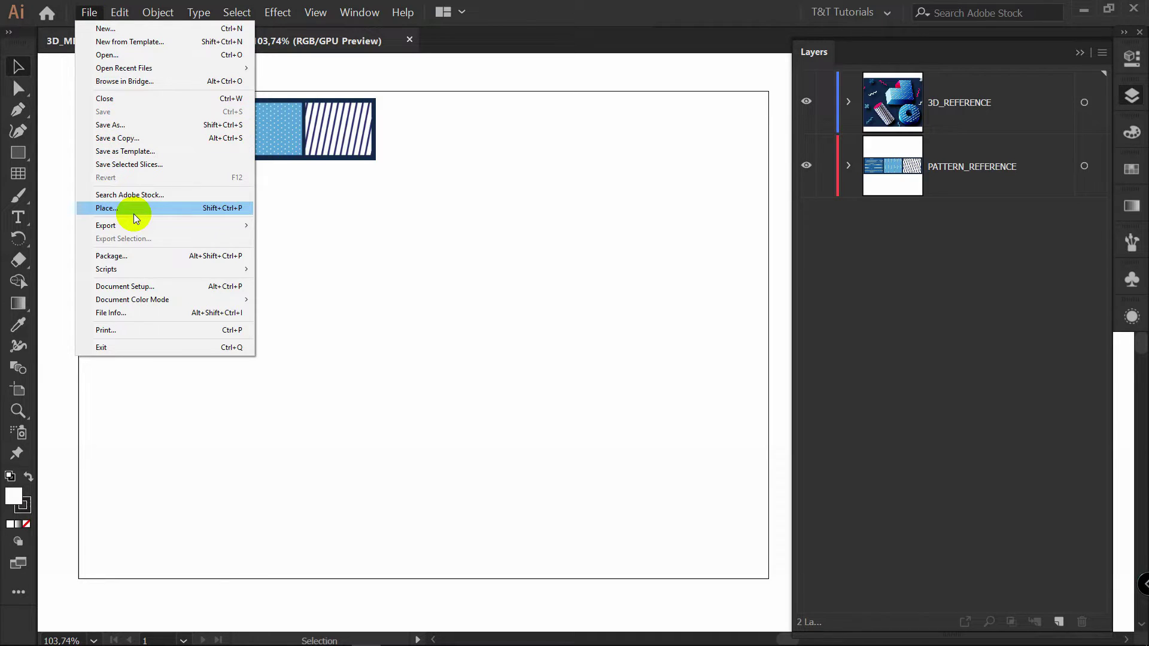
click(508, 190)
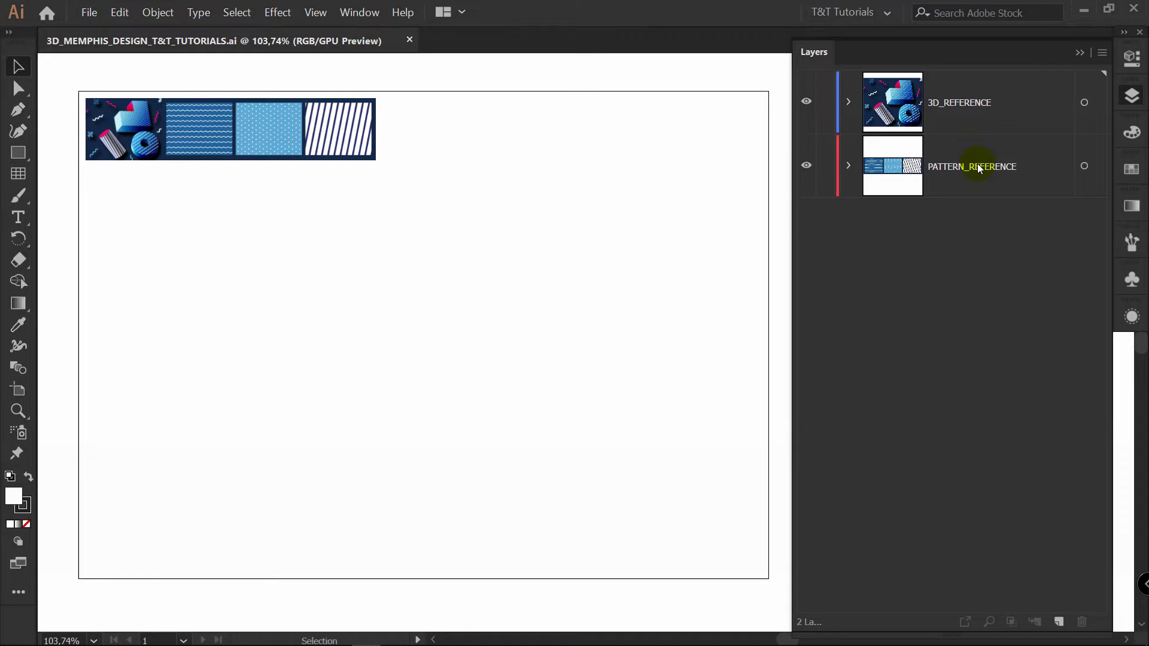
Step: Delete all default color, gradient and pattern swatches and color groups from the document's swatches
click(1132, 169)
click(966, 312)
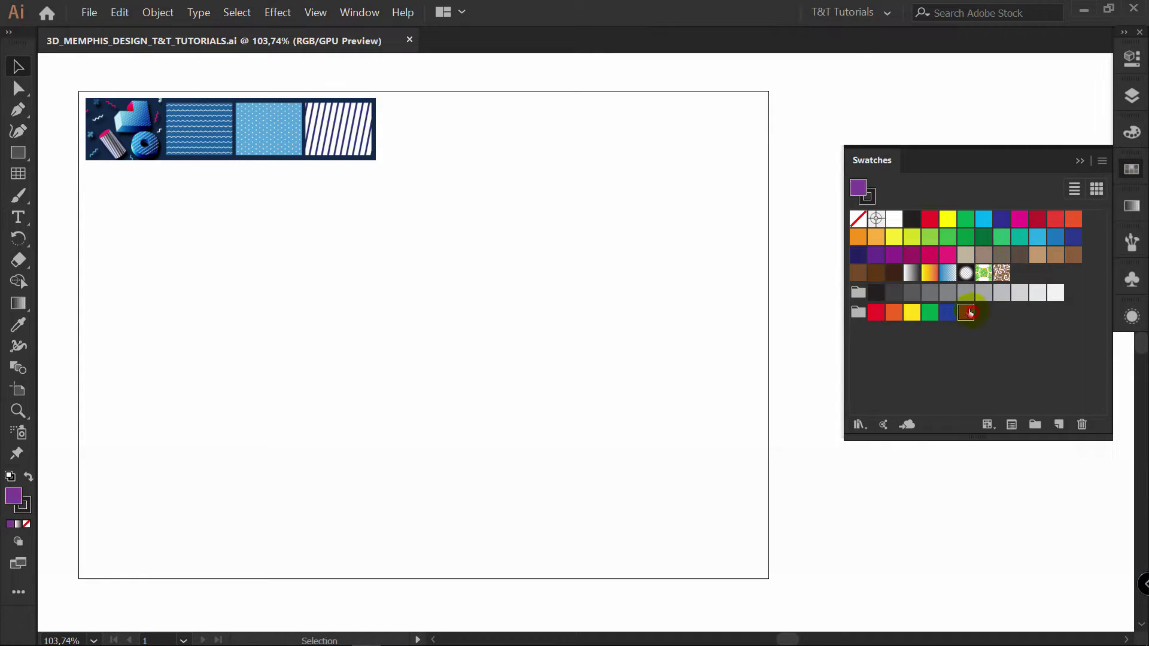
shift+click(901, 217)
drag(966, 312, 1081, 422)
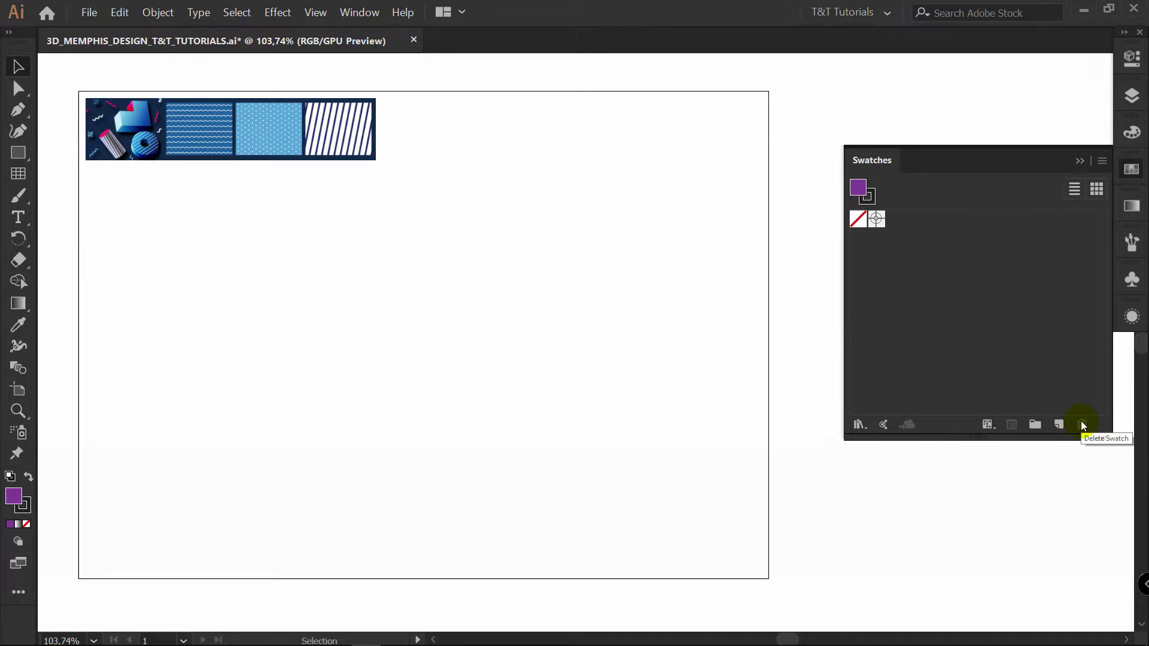
Step: Load the custom 3_Swatches_Memphis swatch library, add its six-color group to the document swatches and close the library
click(859, 425)
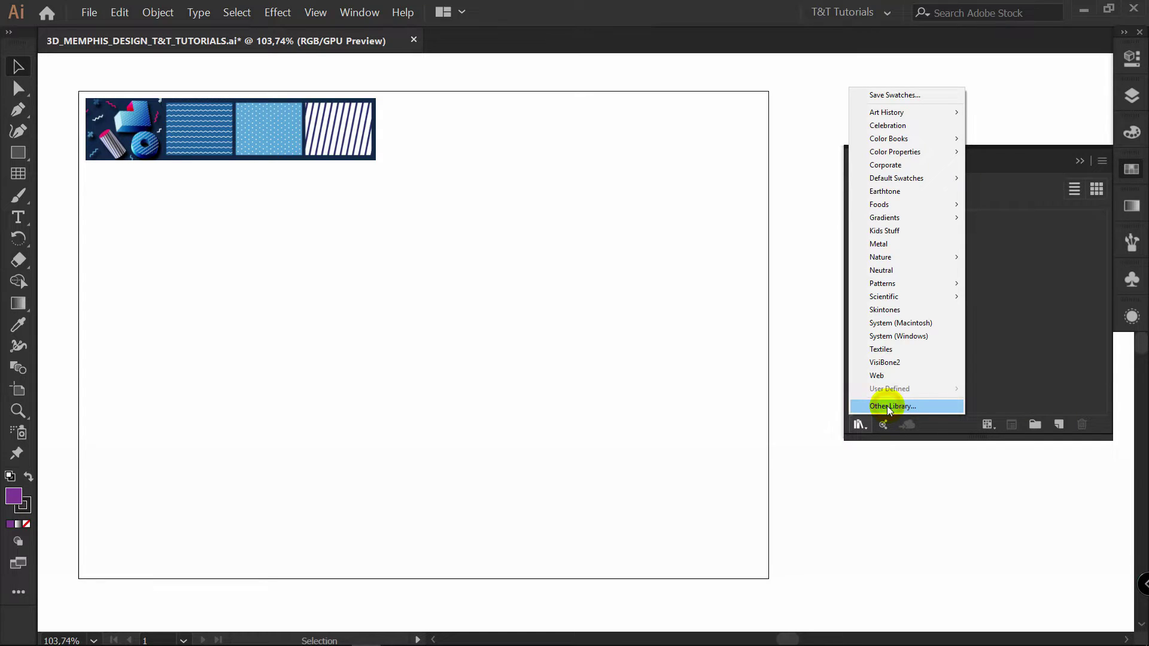
click(887, 406)
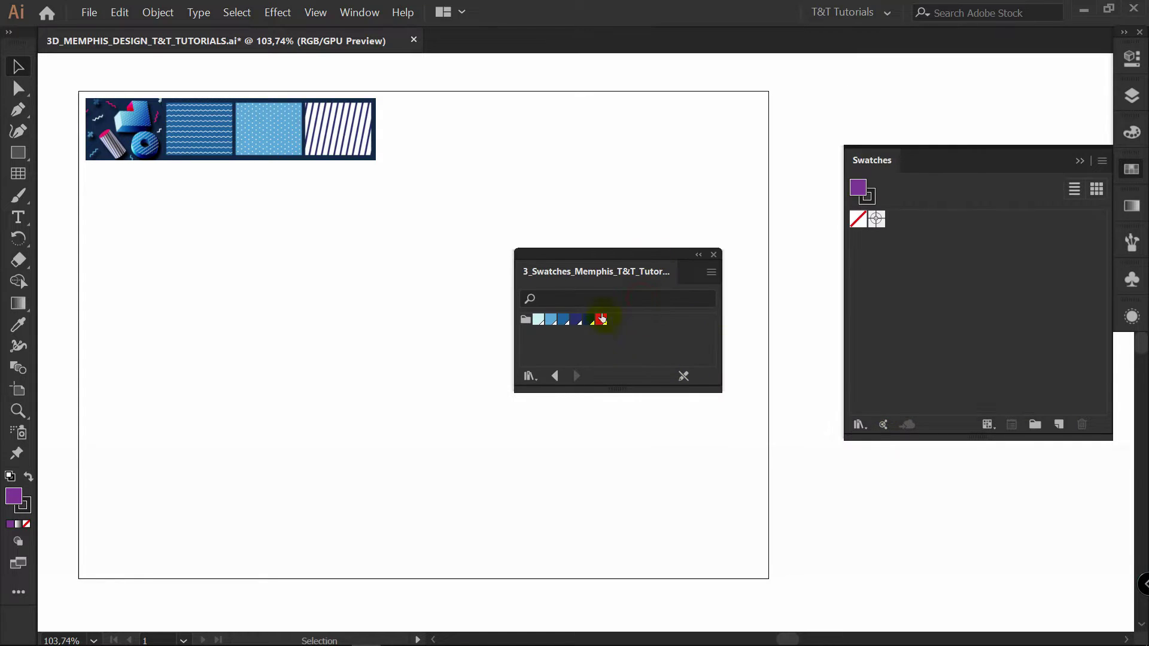
click(525, 321)
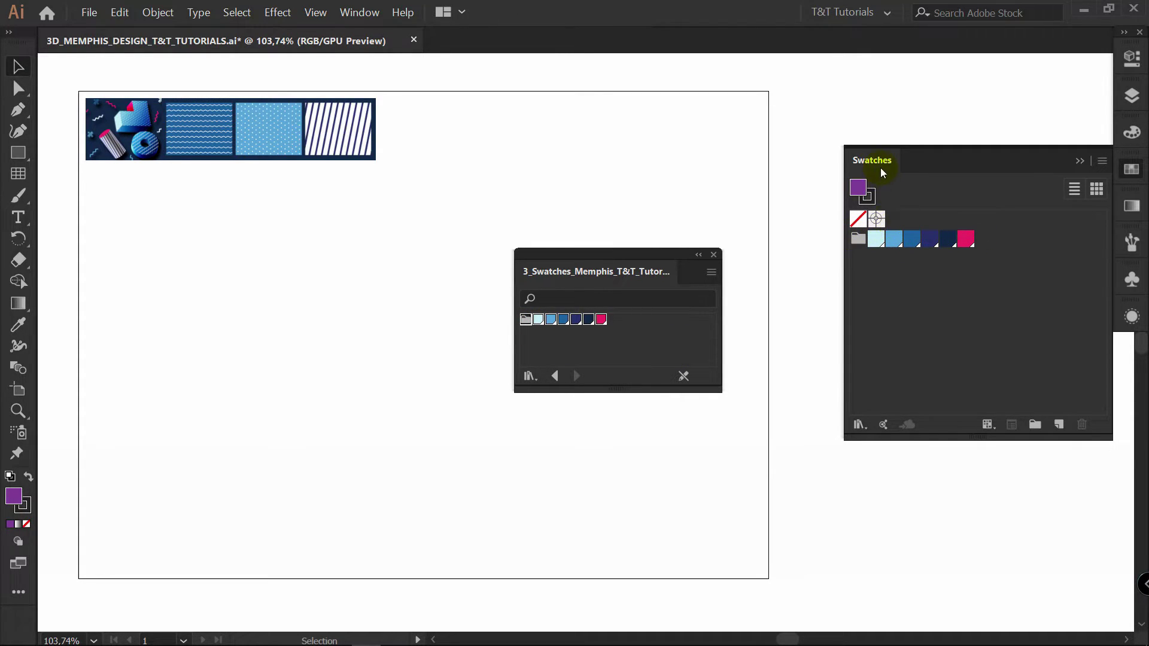
click(714, 254)
Step: On a new layer named BACKGROUND, draw a dark navy rectangle without stroke that covers the whole artboard
click(1132, 95)
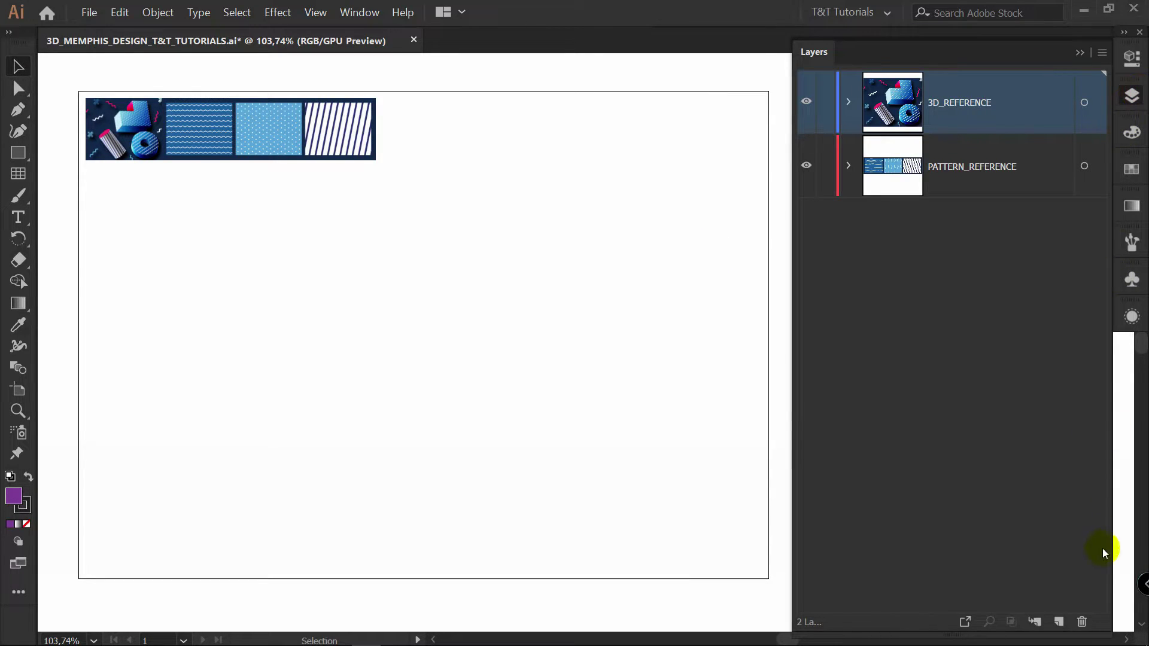
click(1059, 622)
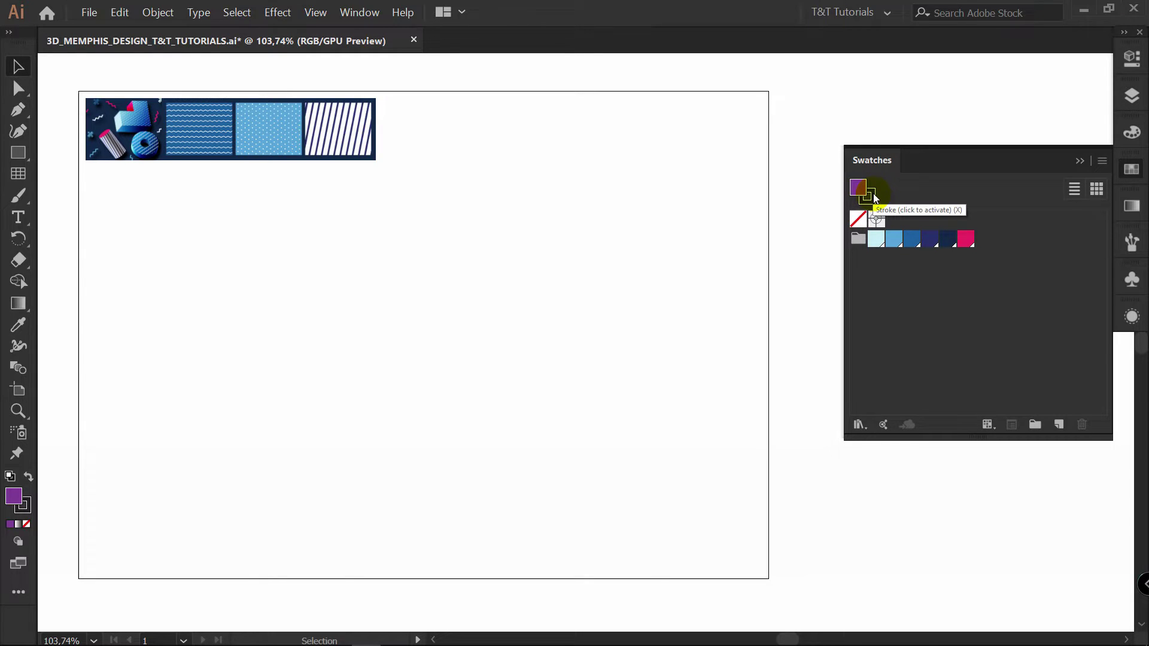
click(873, 195)
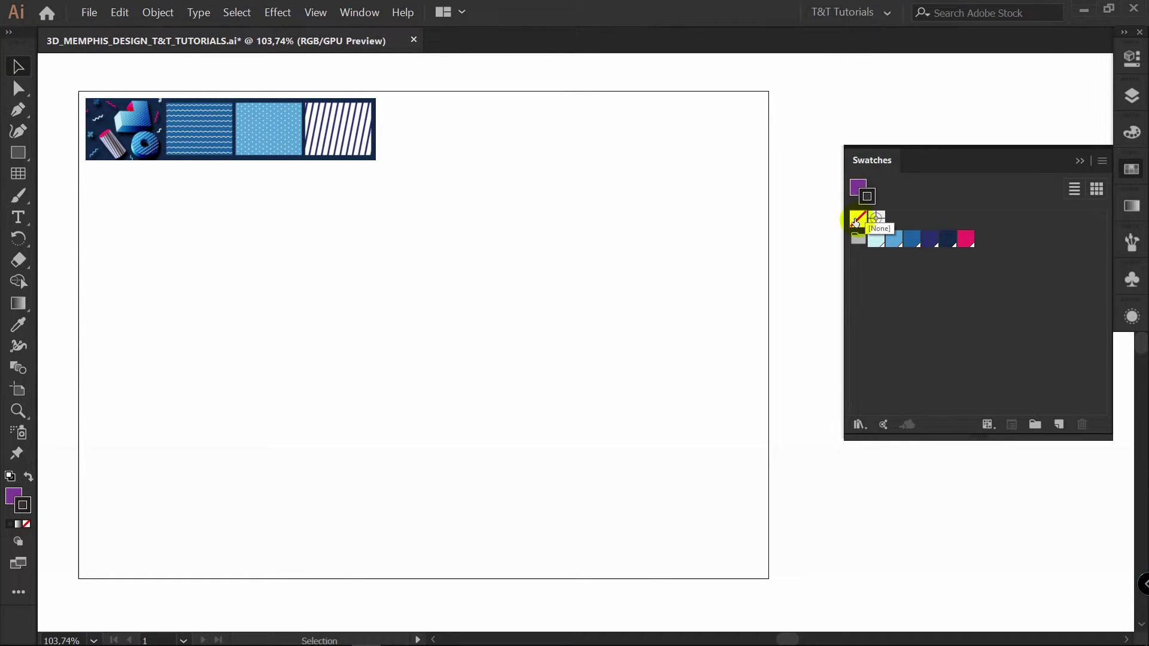
click(857, 219)
click(863, 188)
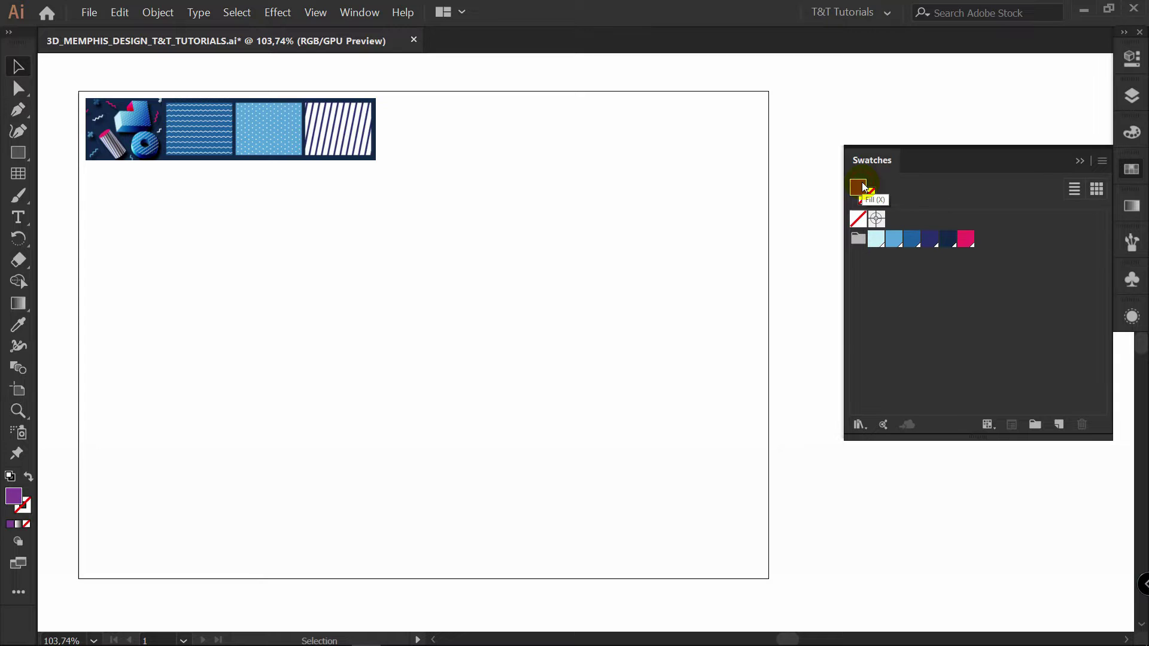
click(949, 241)
key(m)
drag(80, 92, 764, 574)
Step: Move the BACKGROUND layer beneath both reference layers and lock it
click(1131, 95)
drag(975, 110, 988, 269)
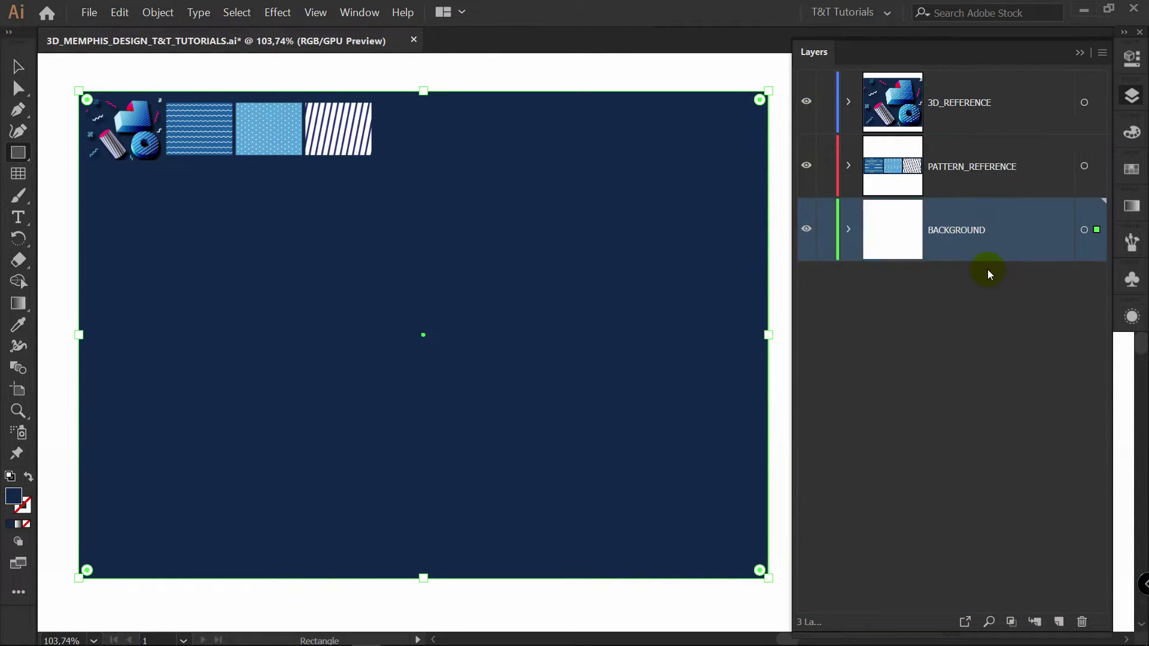
click(825, 231)
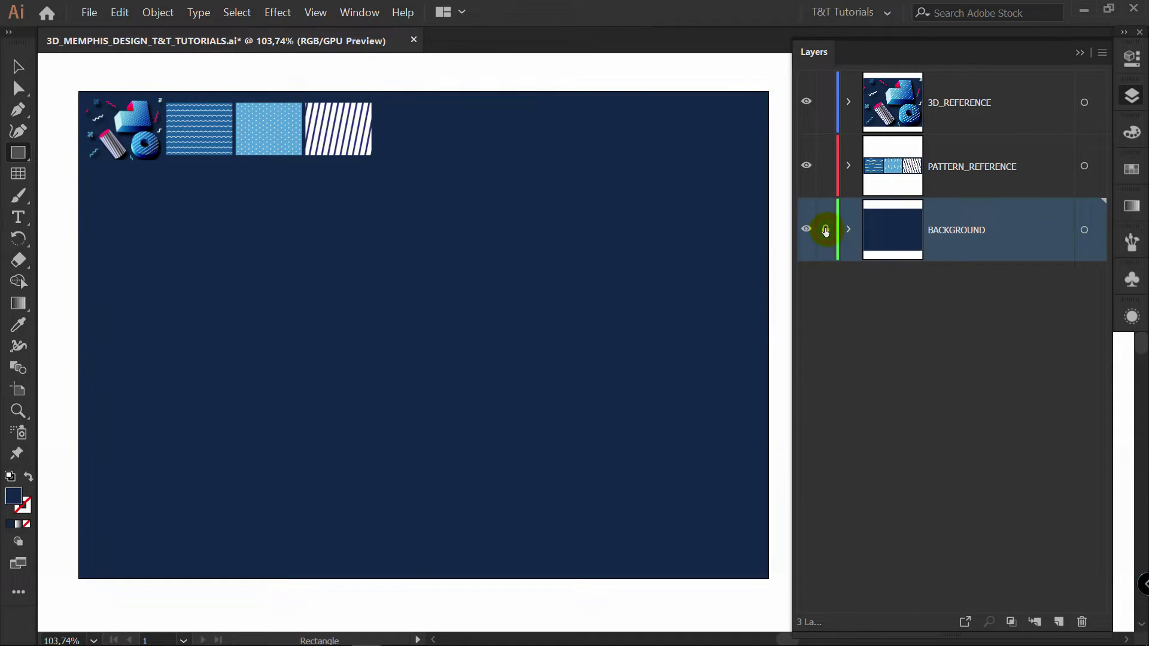
Step: On a new layer named PATTERNS, draw a medium blue rectangle beneath the zigzag reference, matching its width
click(1059, 622)
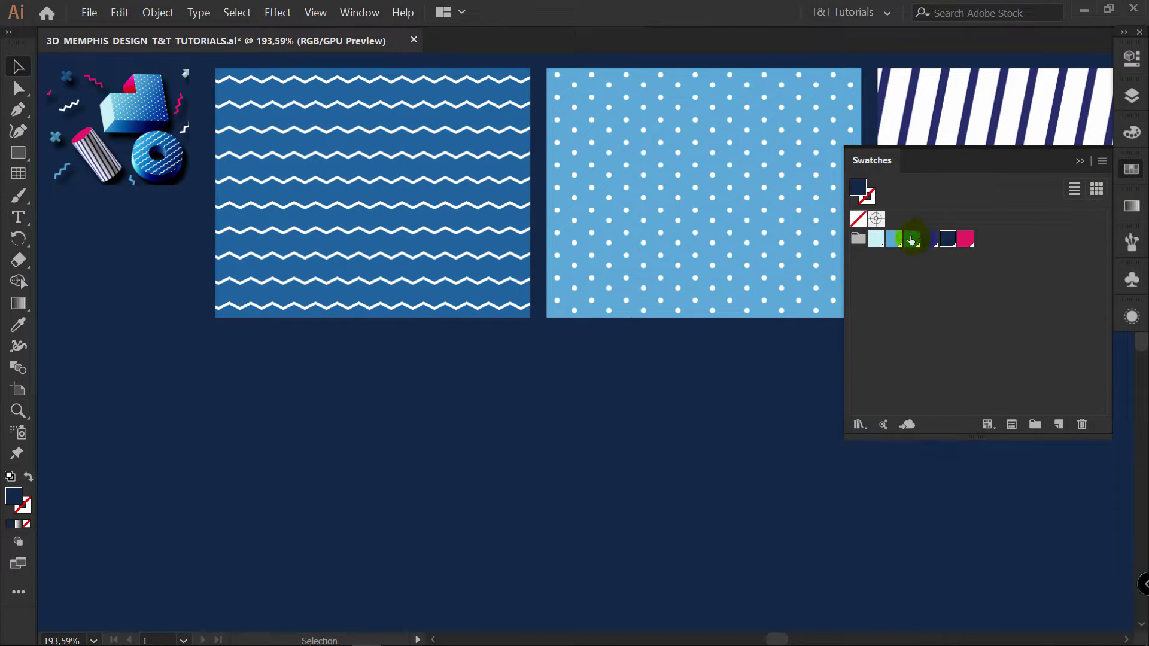
click(912, 240)
key(m)
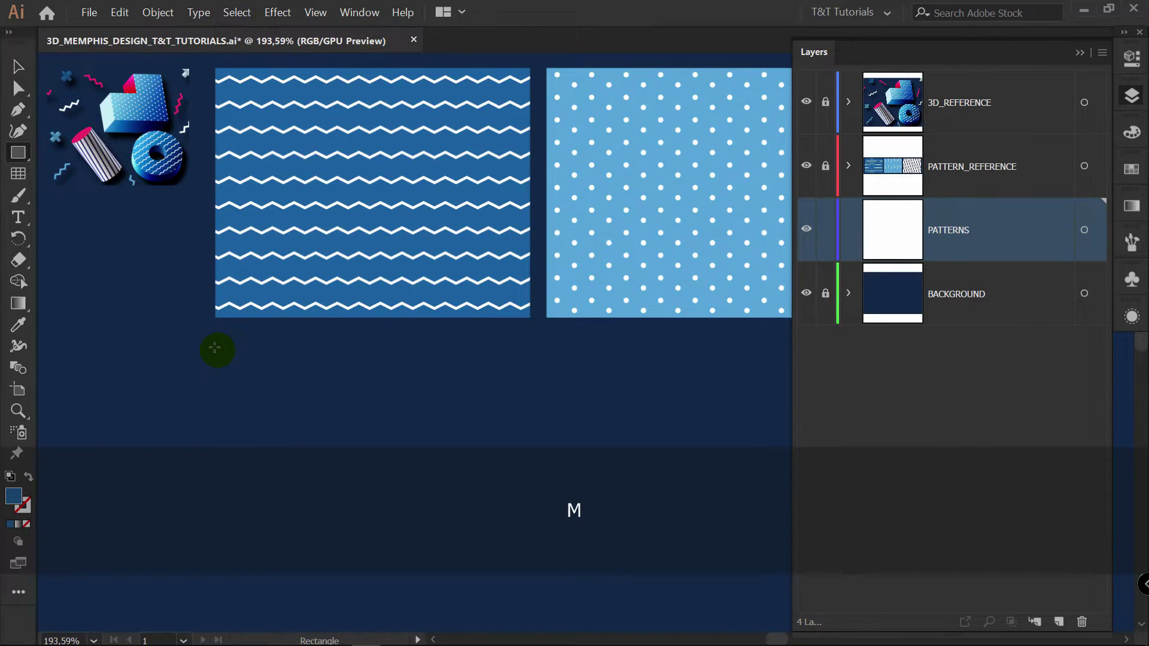
drag(215, 351, 526, 559)
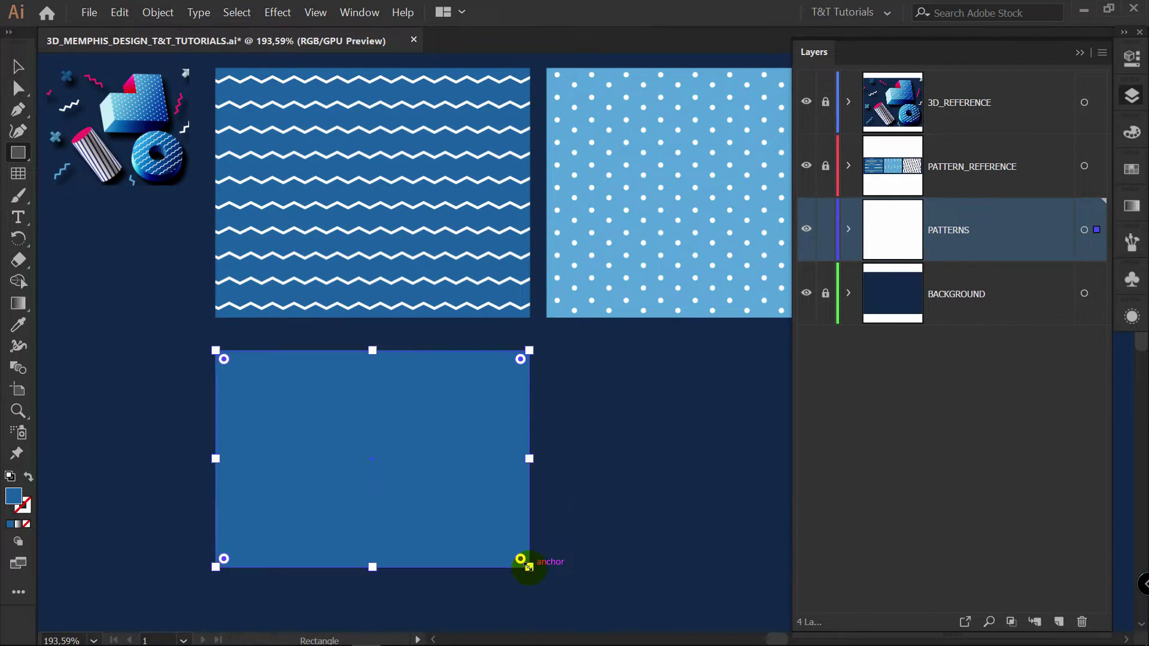
key(v)
click(607, 413)
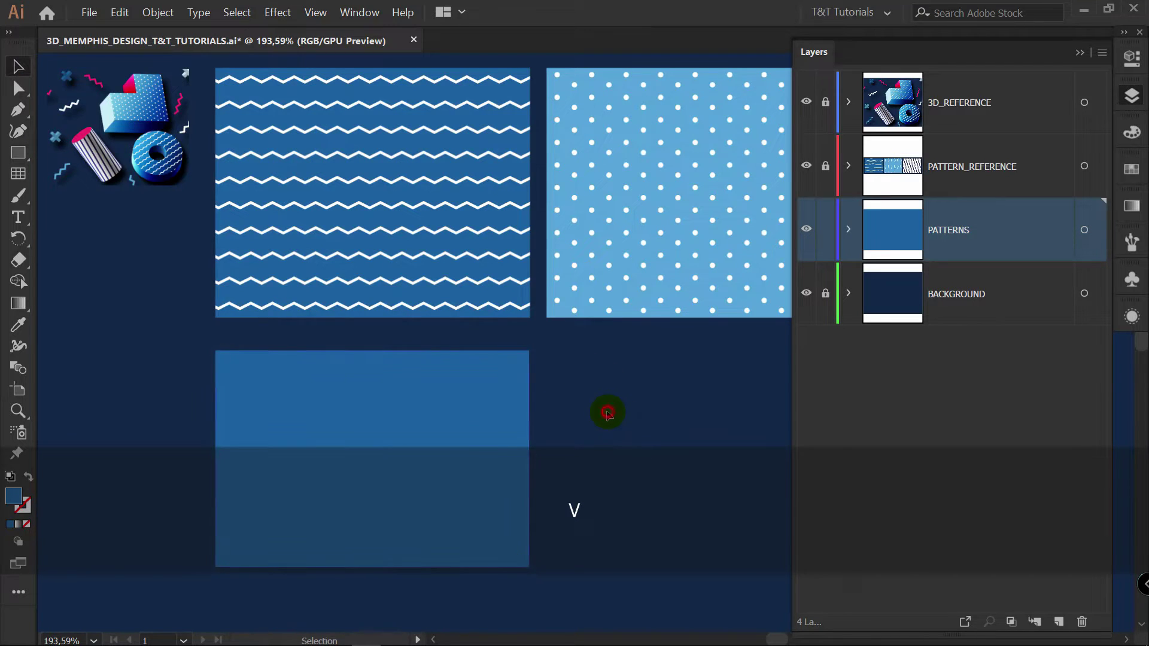
Step: Draw a straight horizontal line across the upper part of the blue rectangle, extending past both of its sides
key(backslash)
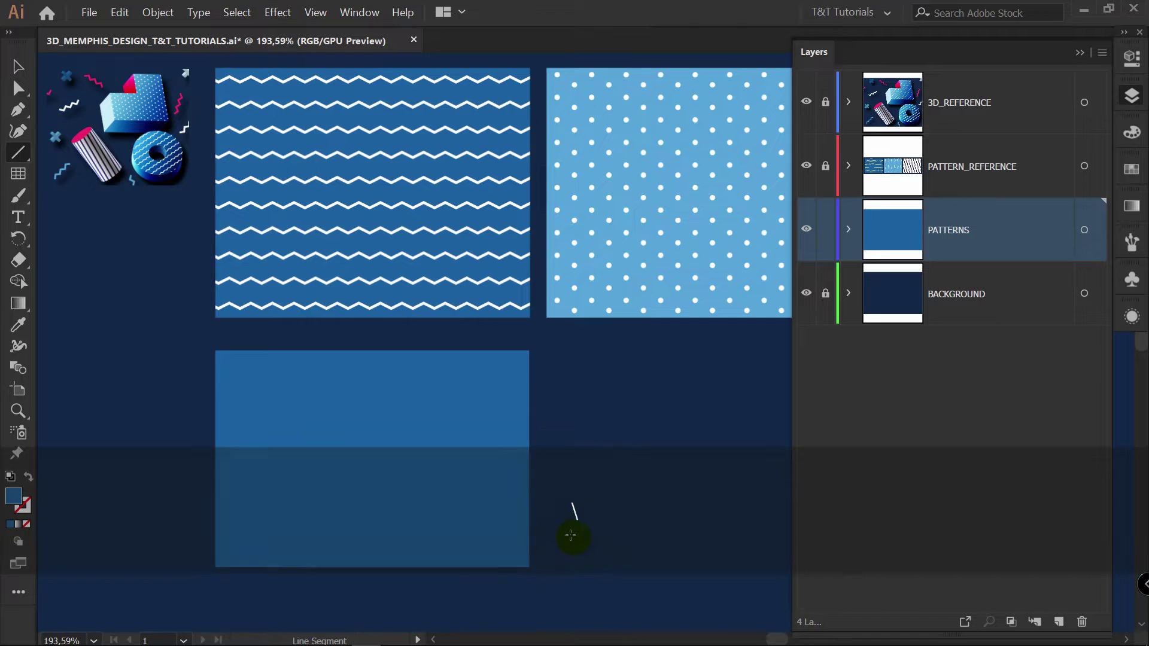
click(21, 154)
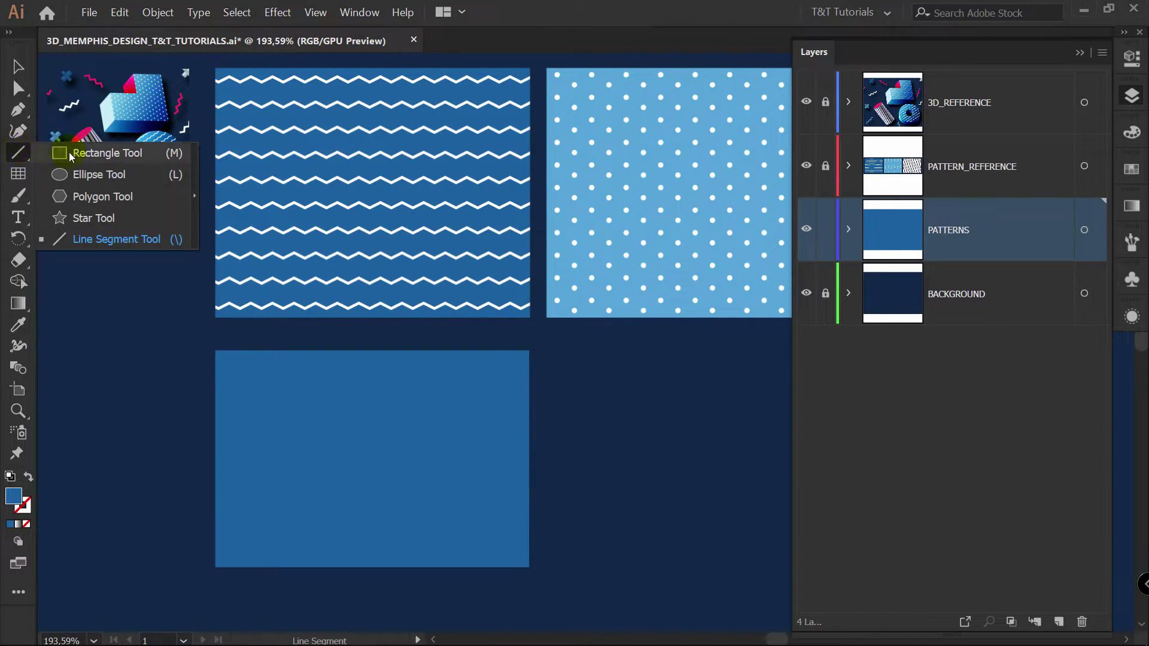
click(106, 239)
drag(207, 378, 566, 403)
key(shift)
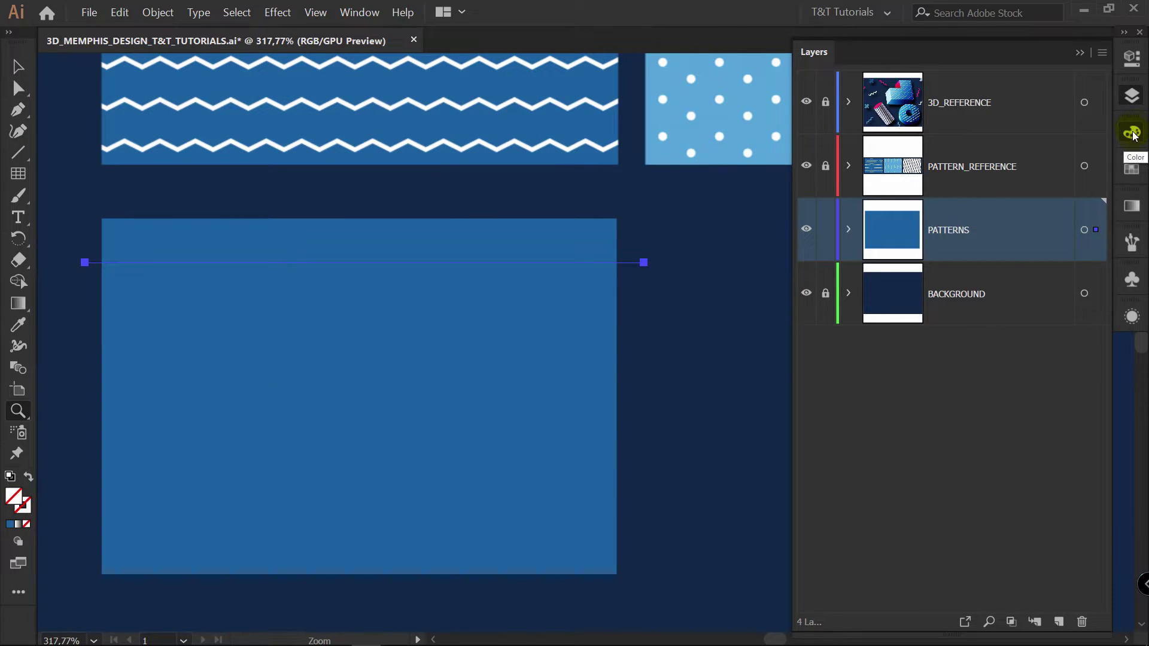
Step: Give the horizontal line a white stroke with a weight of 2 pt
click(1132, 133)
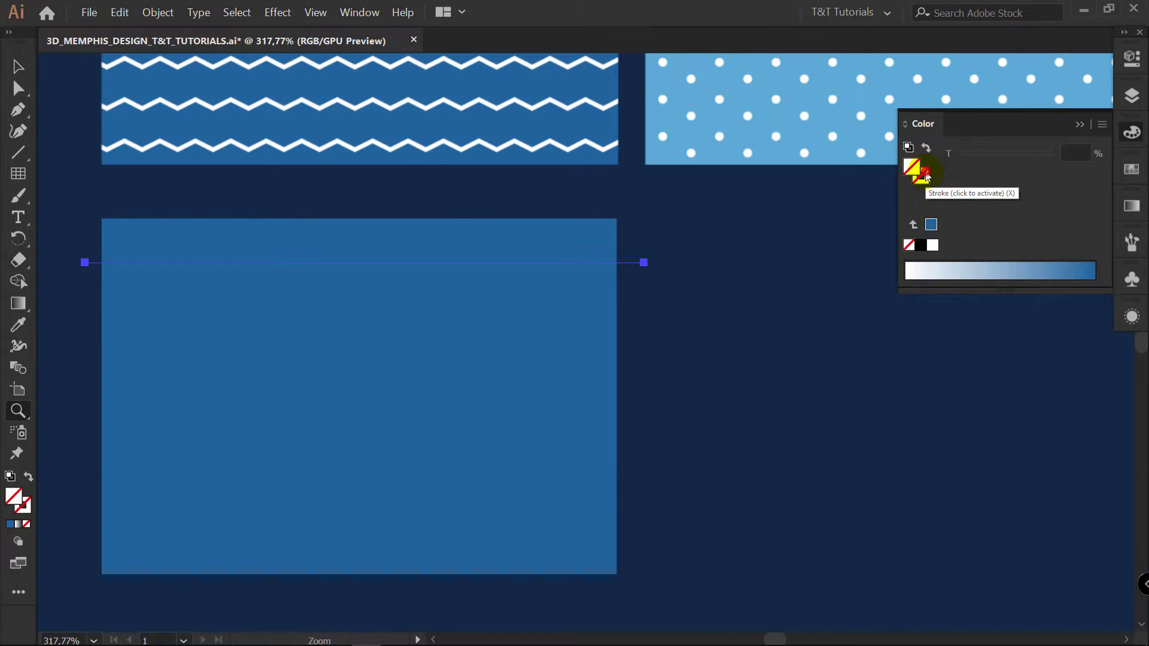
click(924, 175)
click(933, 245)
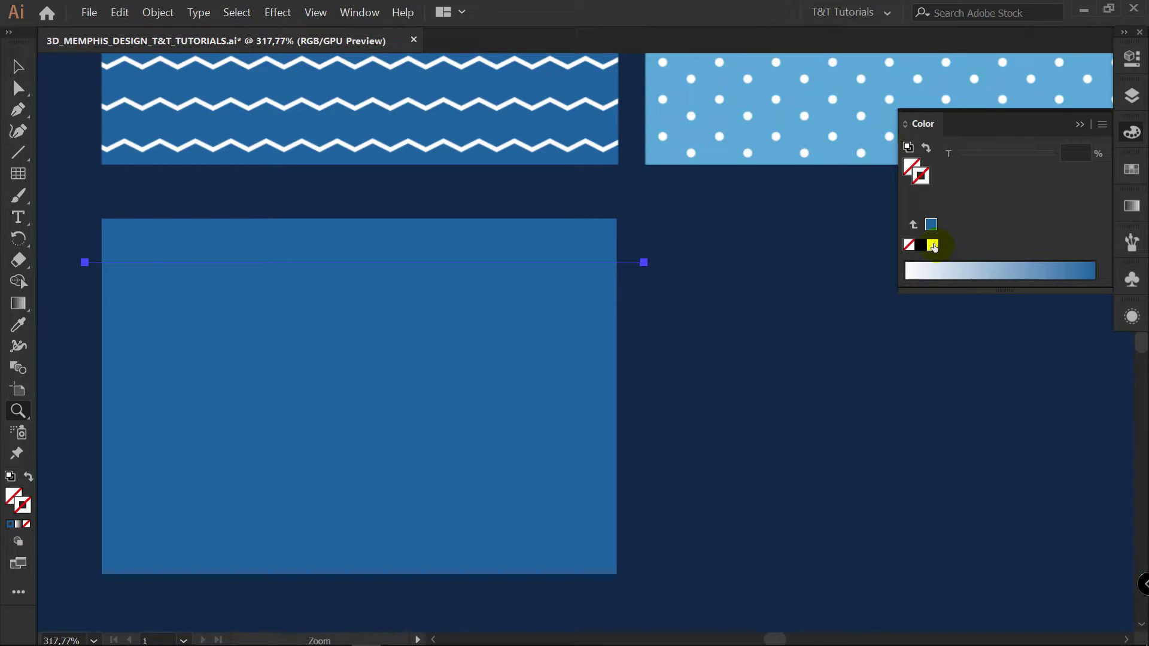
click(1132, 58)
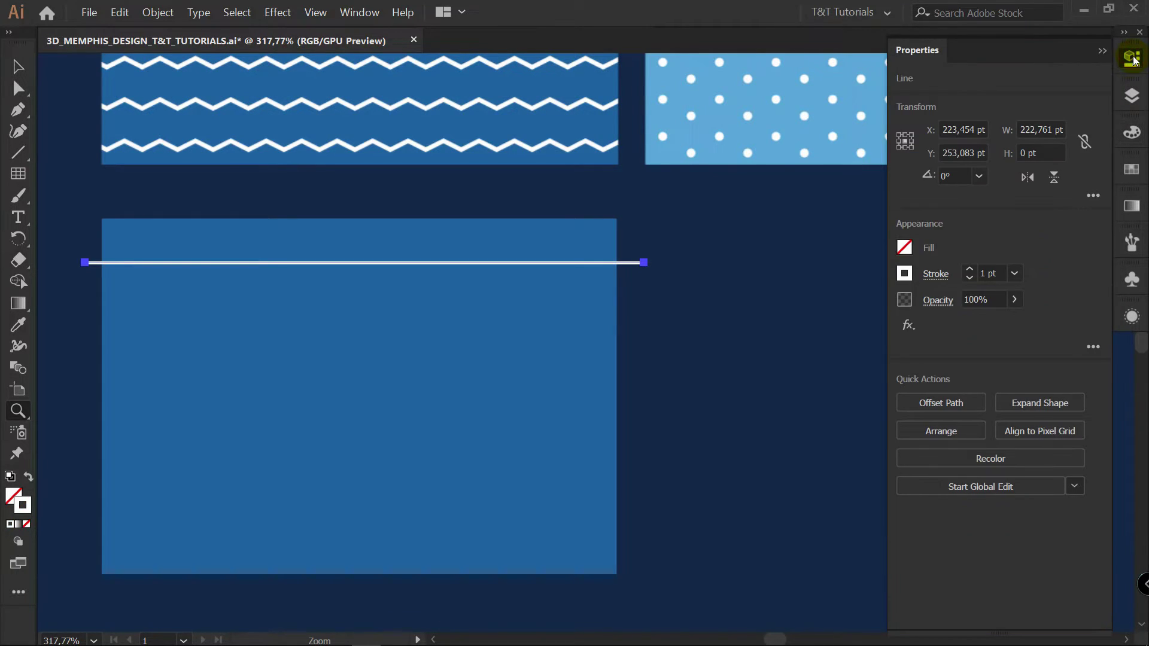
click(969, 270)
click(969, 270)
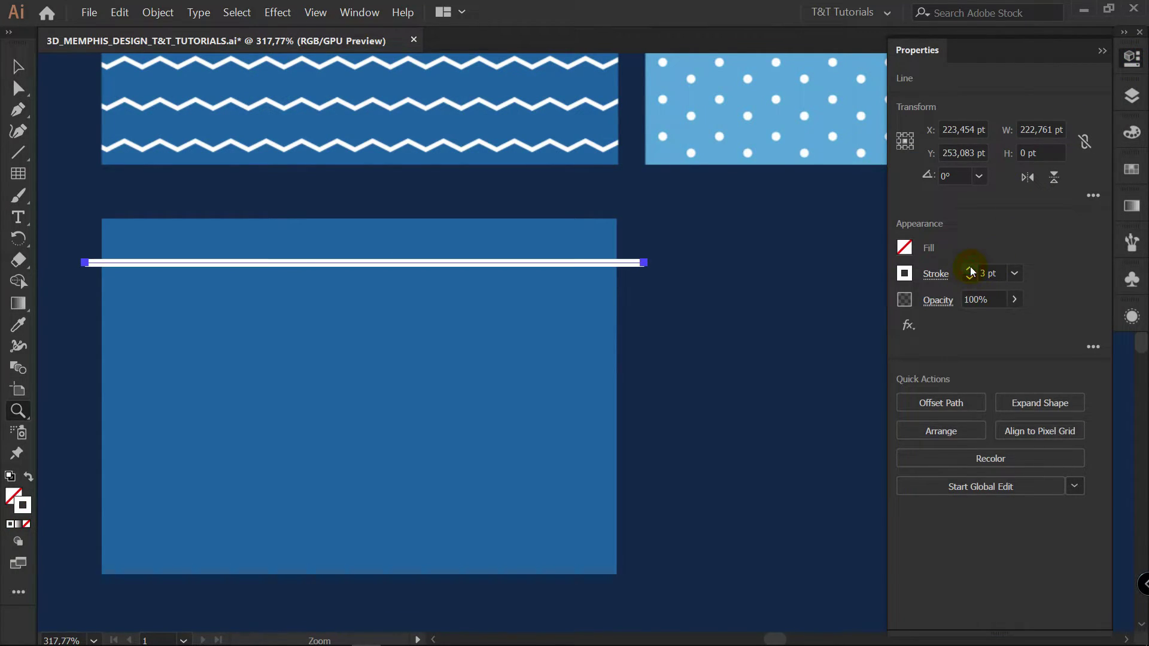
click(970, 278)
Step: Apply a Zig Zag effect to the line with an absolute size of 2 pt, 27 ridges per segment and corner points
click(278, 13)
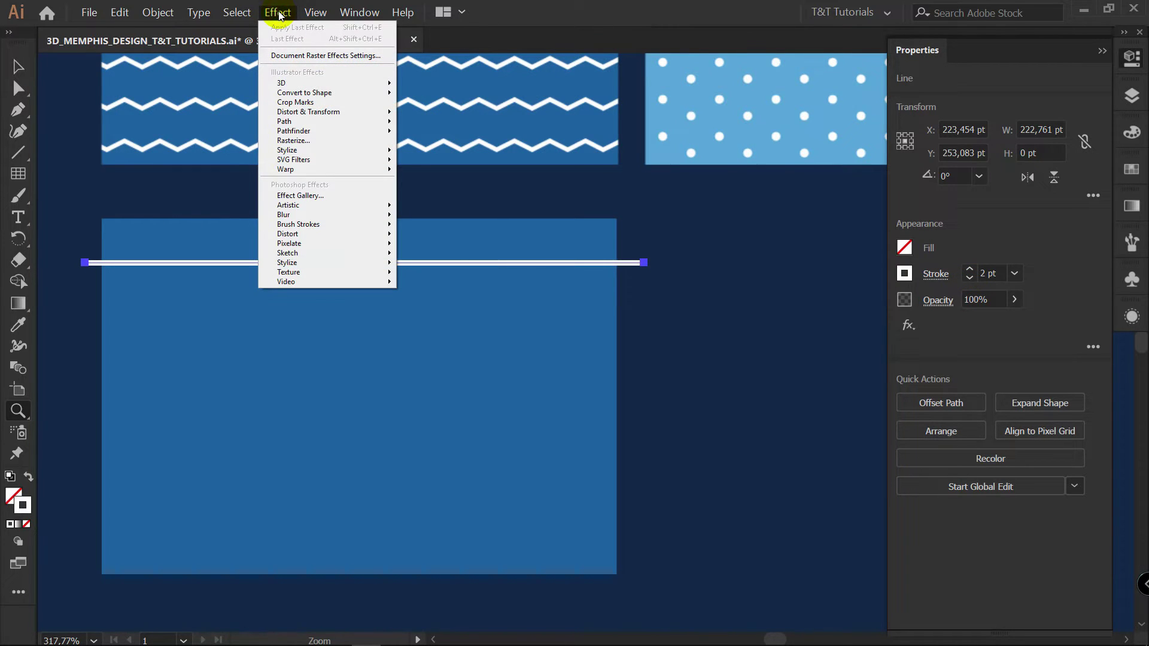
mouse_move(329, 112)
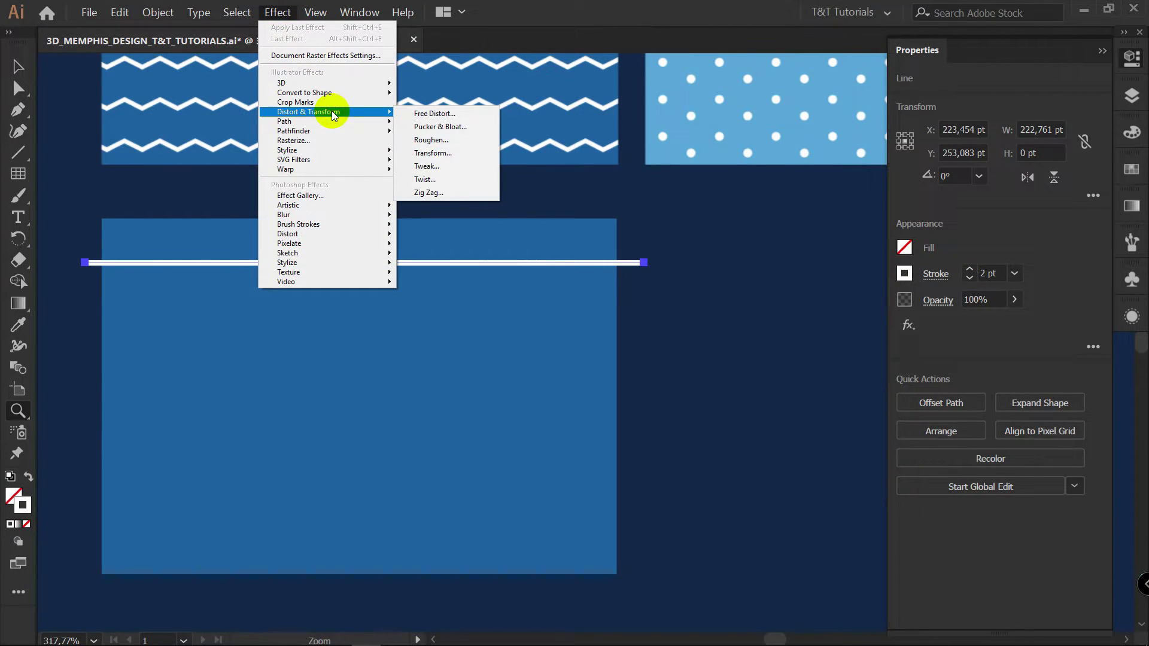
click(446, 193)
click(812, 386)
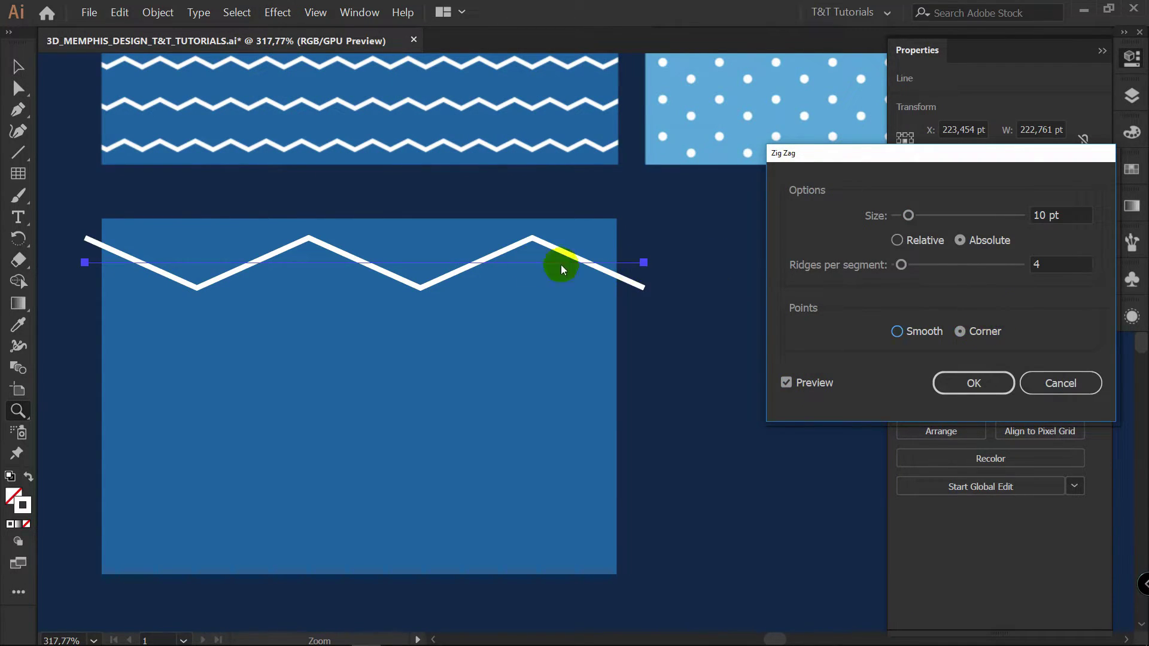
click(904, 331)
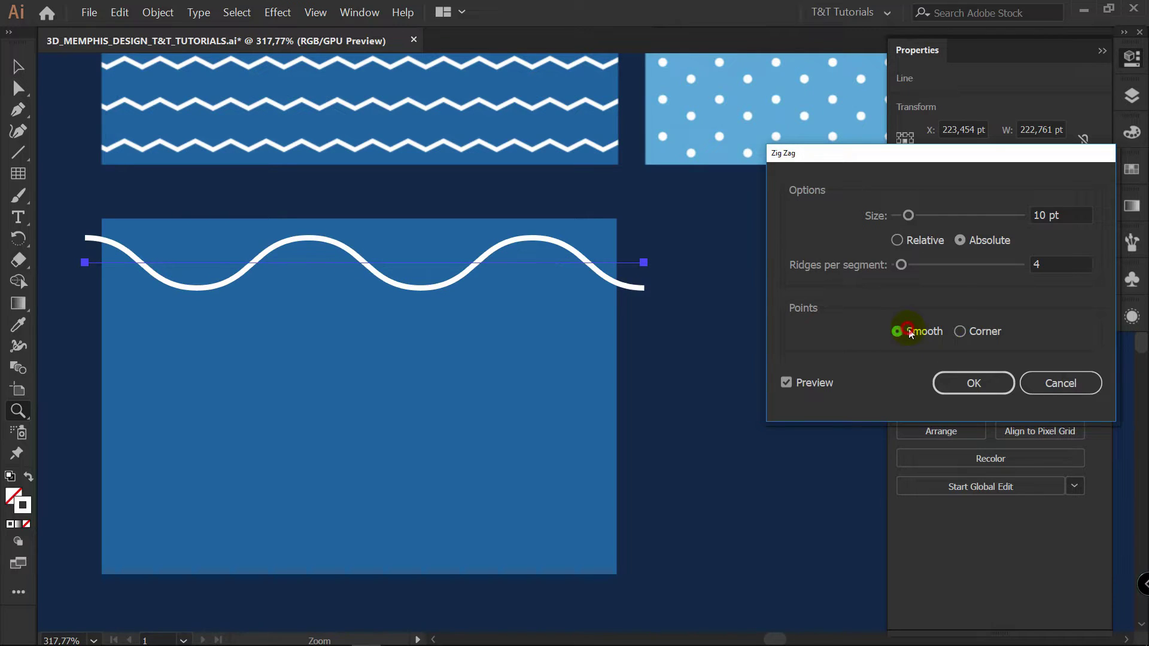
click(971, 333)
drag(901, 264, 911, 265)
drag(909, 216, 903, 216)
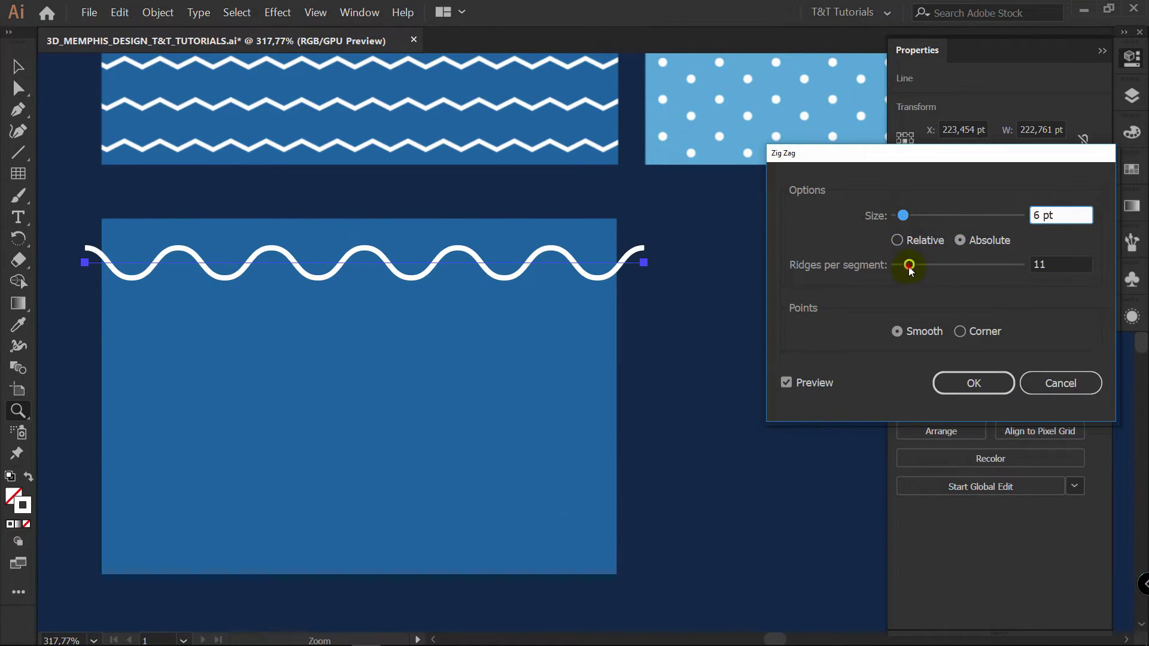
click(909, 267)
drag(910, 268, 903, 265)
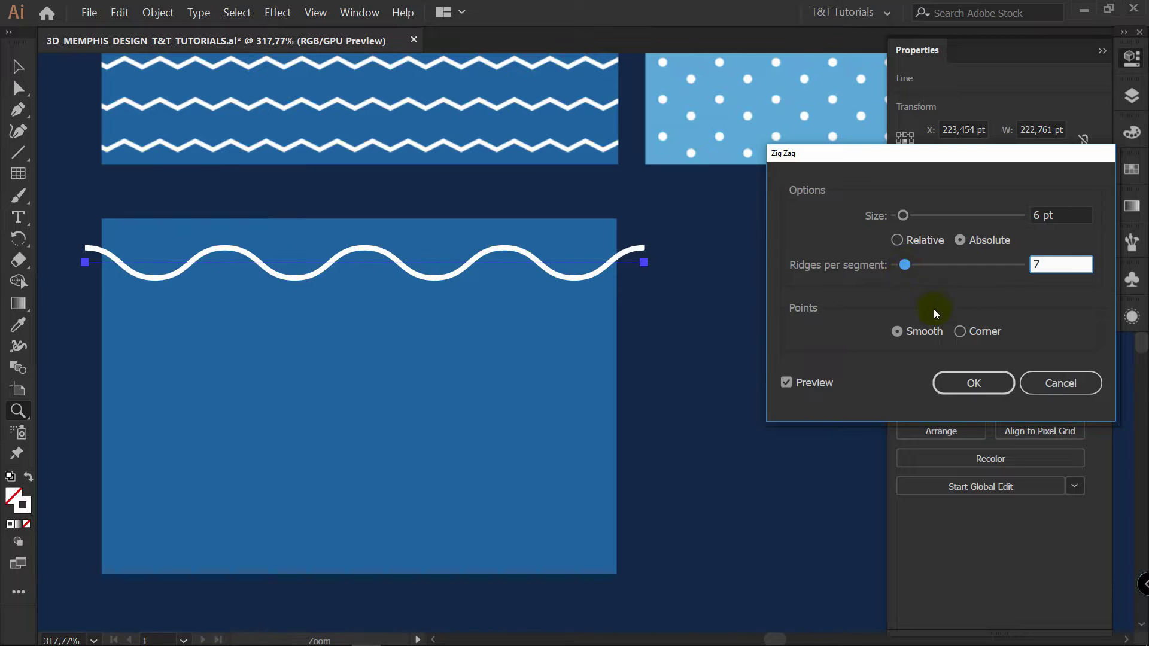
click(982, 333)
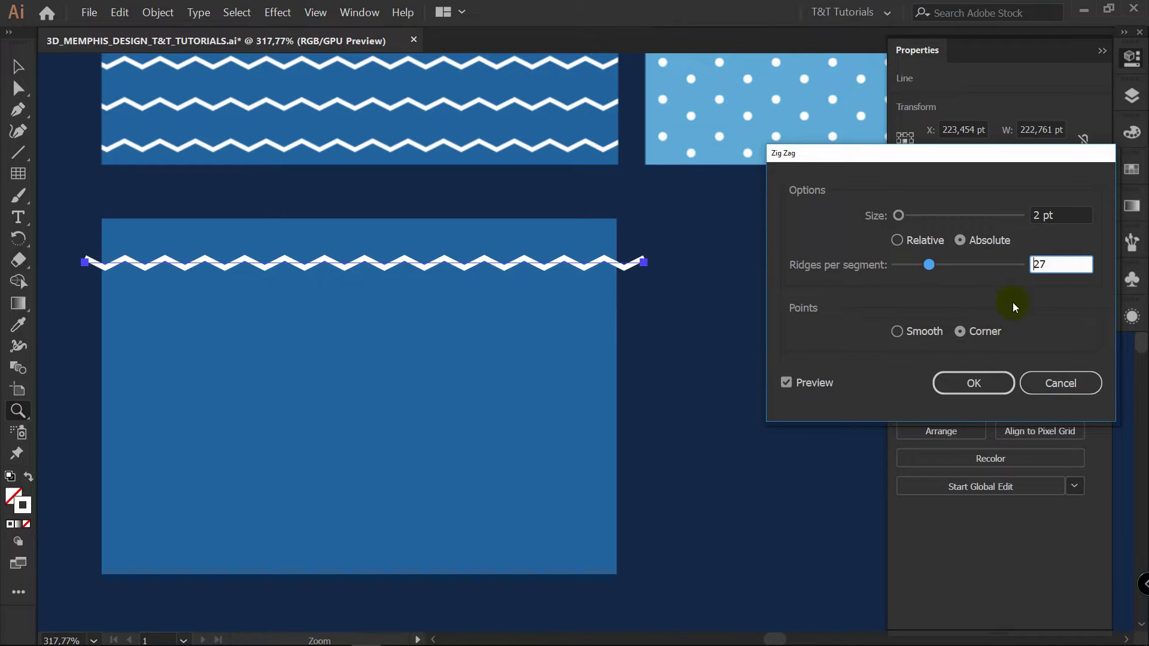
click(974, 383)
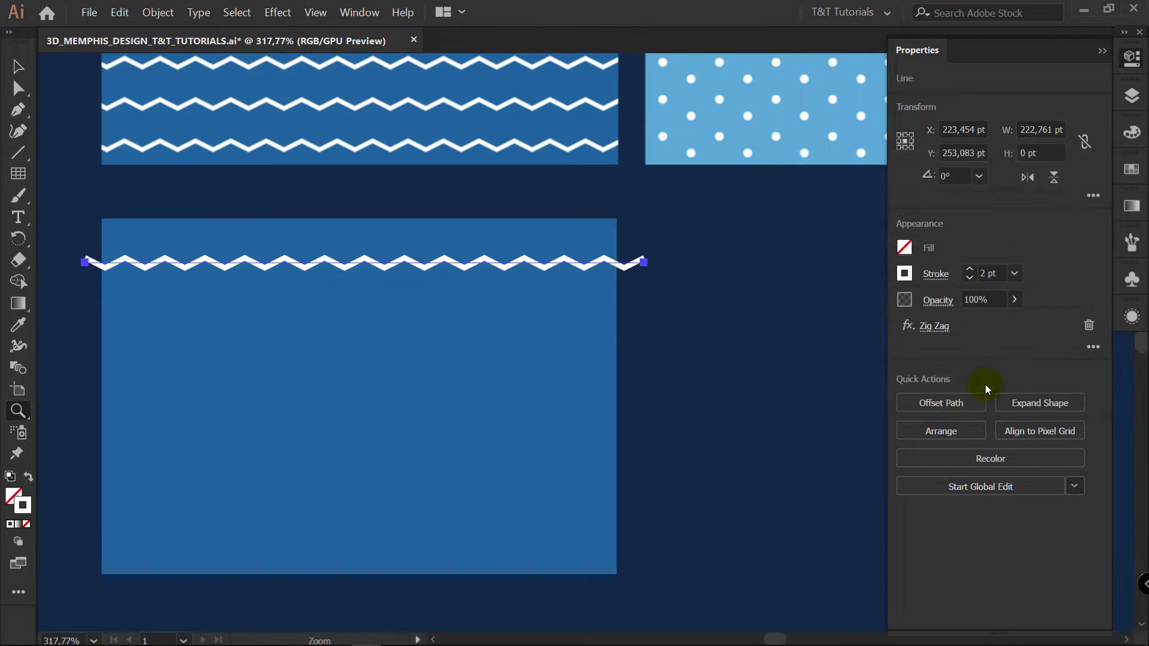
Step: Set the zigzag line's stroke weight to 1,5 pt
click(970, 278)
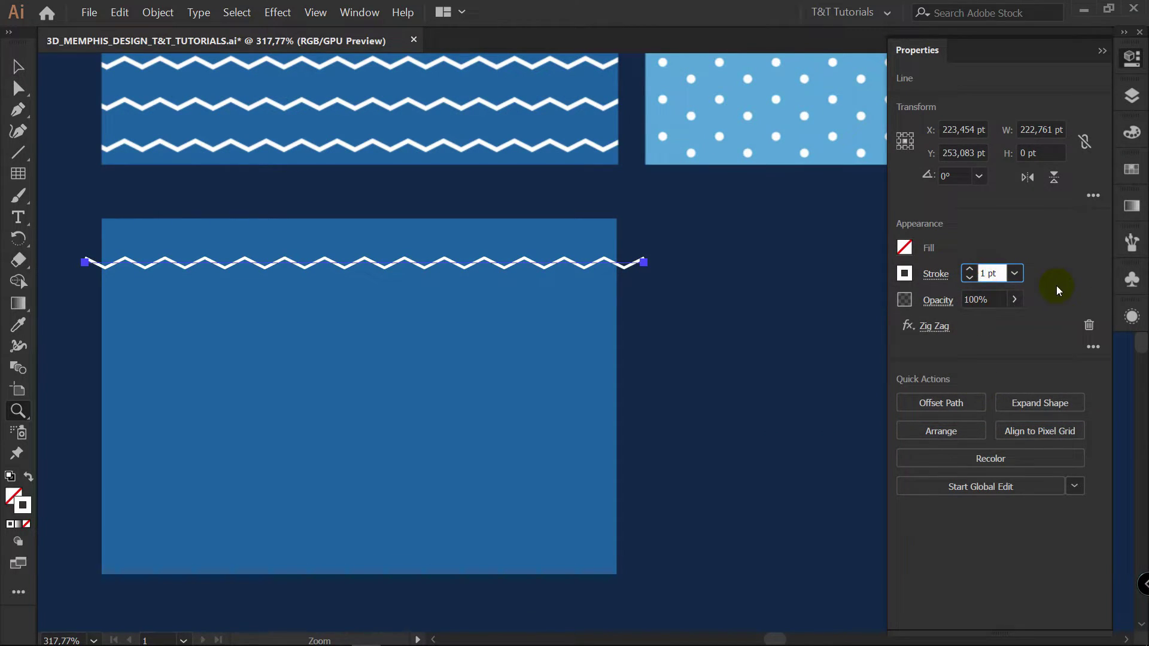
text(,5)
key(Return)
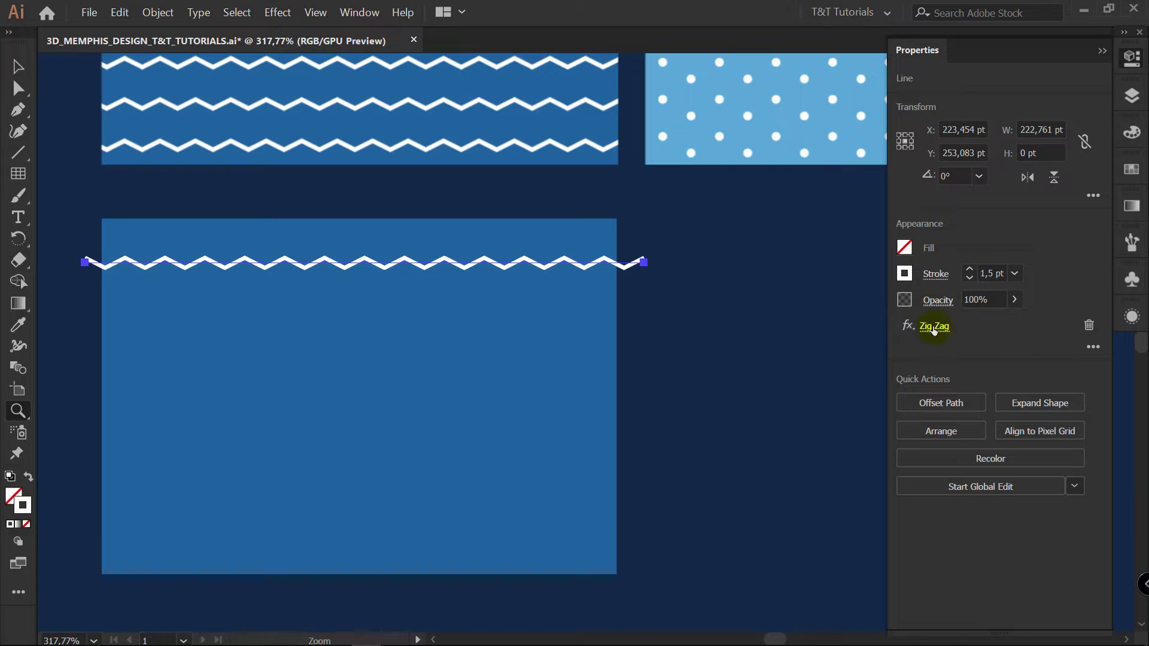
Step: Bring up the Appearance panel and dock it with the other collapsed panels
click(1133, 320)
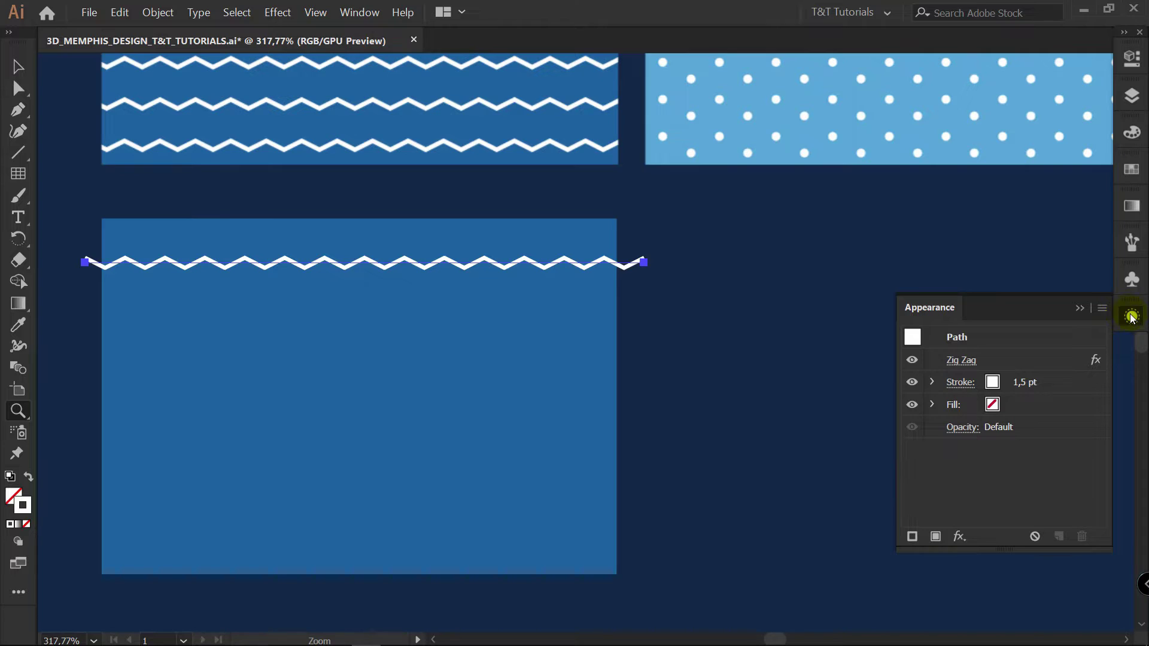
click(361, 13)
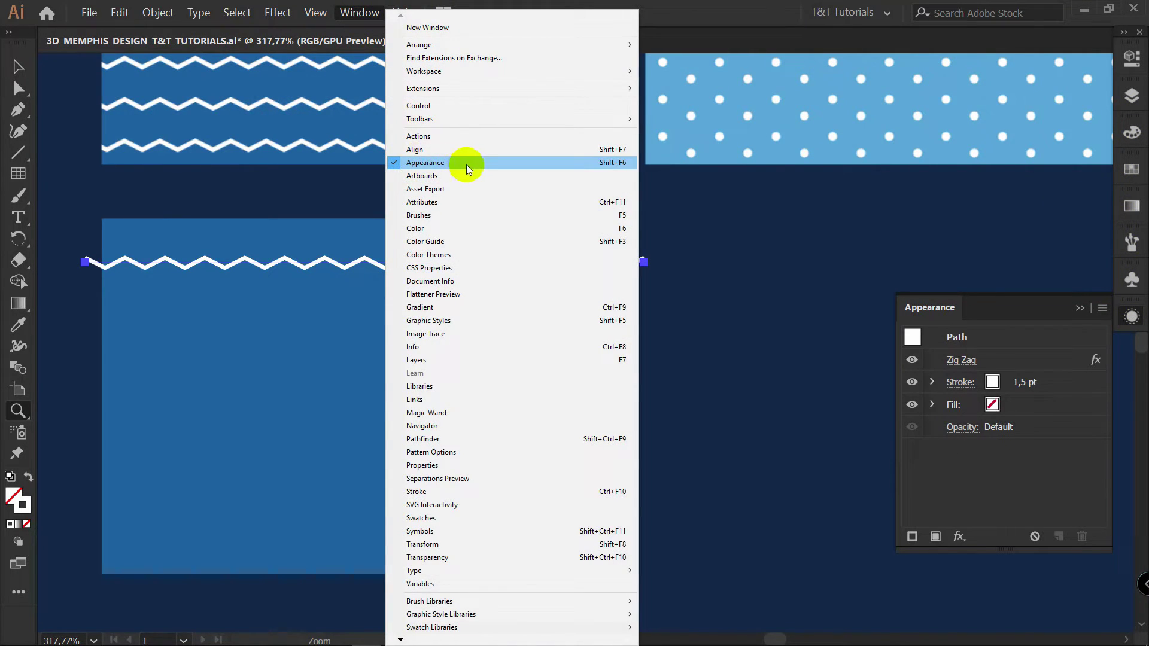
click(448, 162)
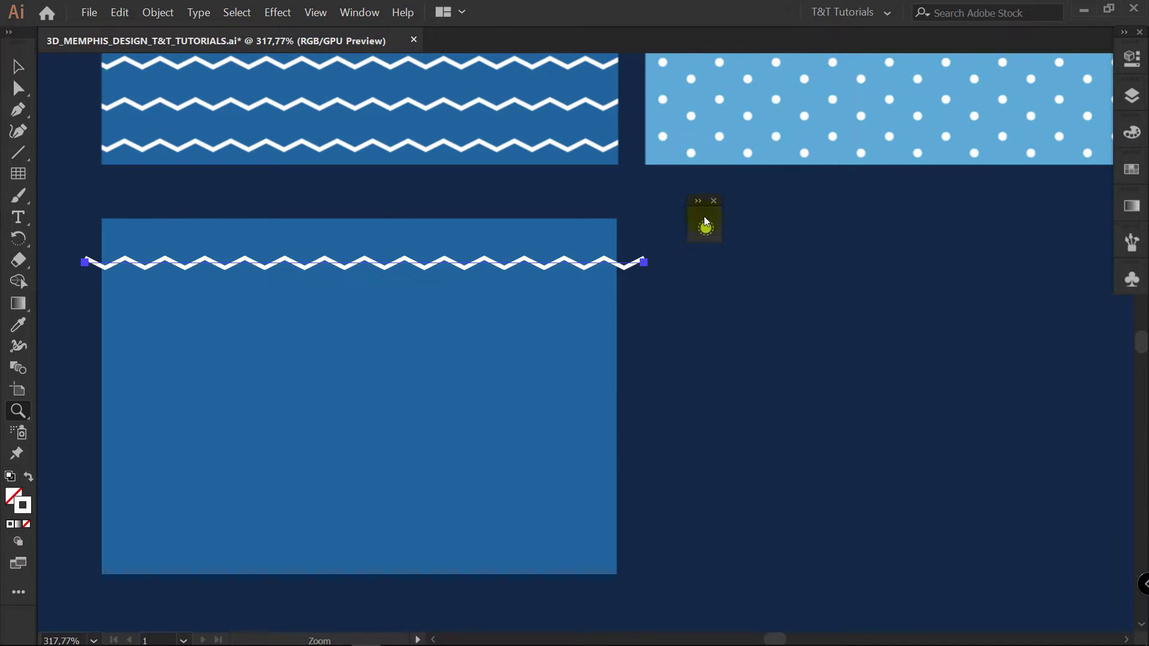
click(705, 222)
drag(719, 220, 1130, 305)
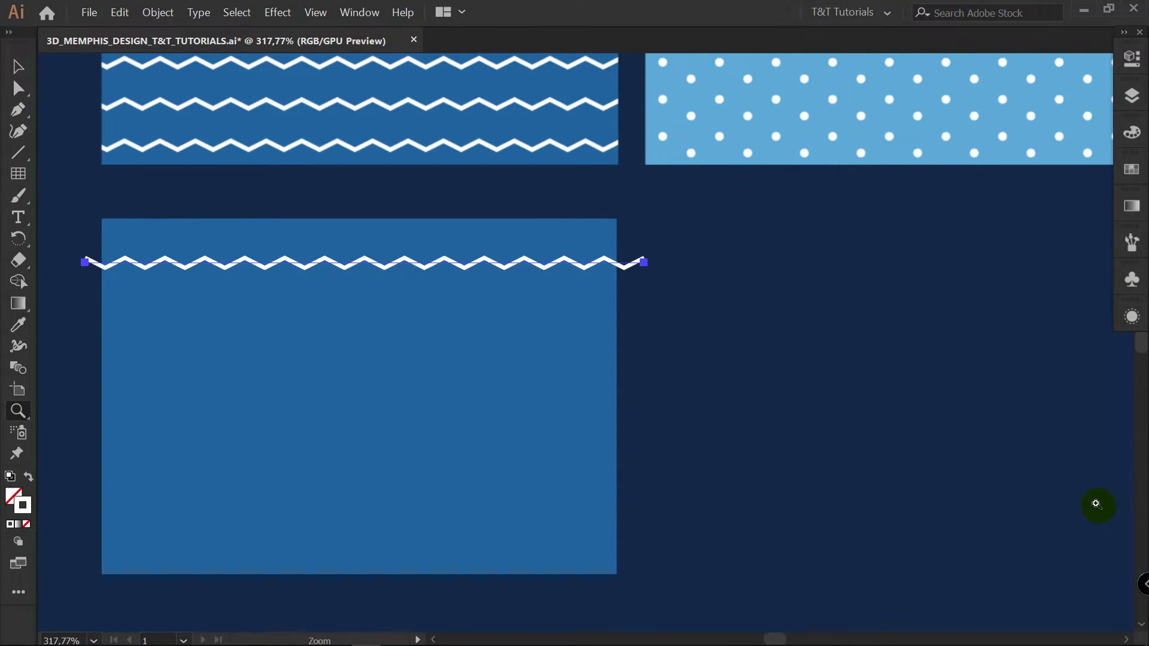
Step: Reopen the line's Zig Zag effect from its appearance attributes, try other sizes and settle on 2 pt
click(1132, 317)
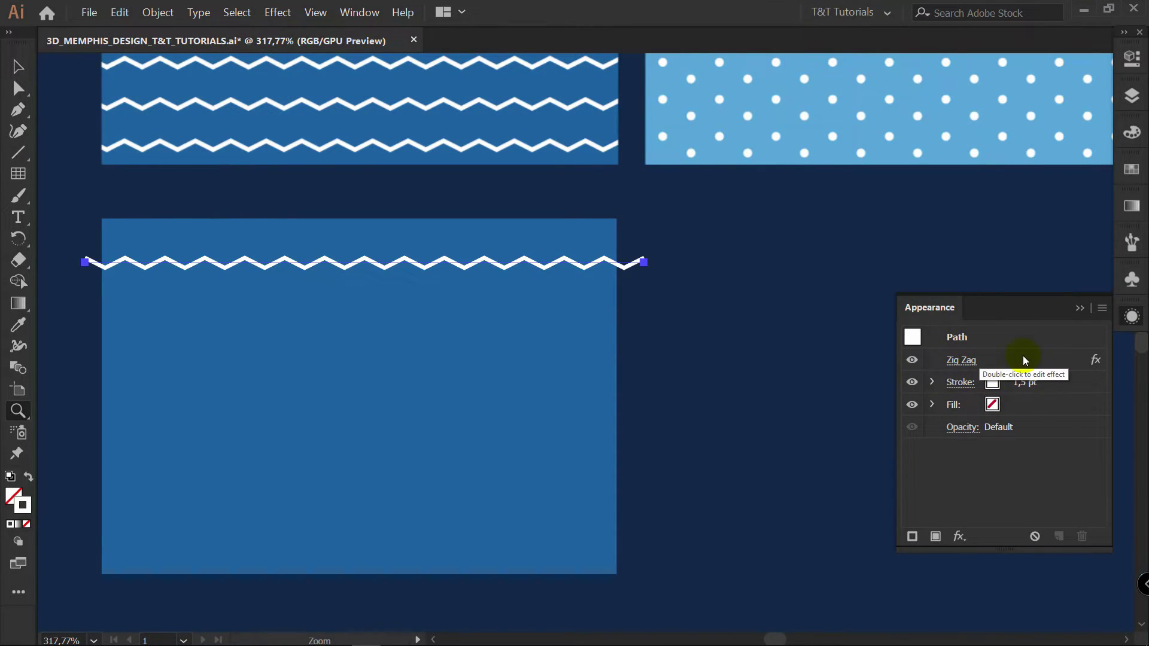
double_click(967, 360)
click(901, 217)
drag(902, 218, 899, 218)
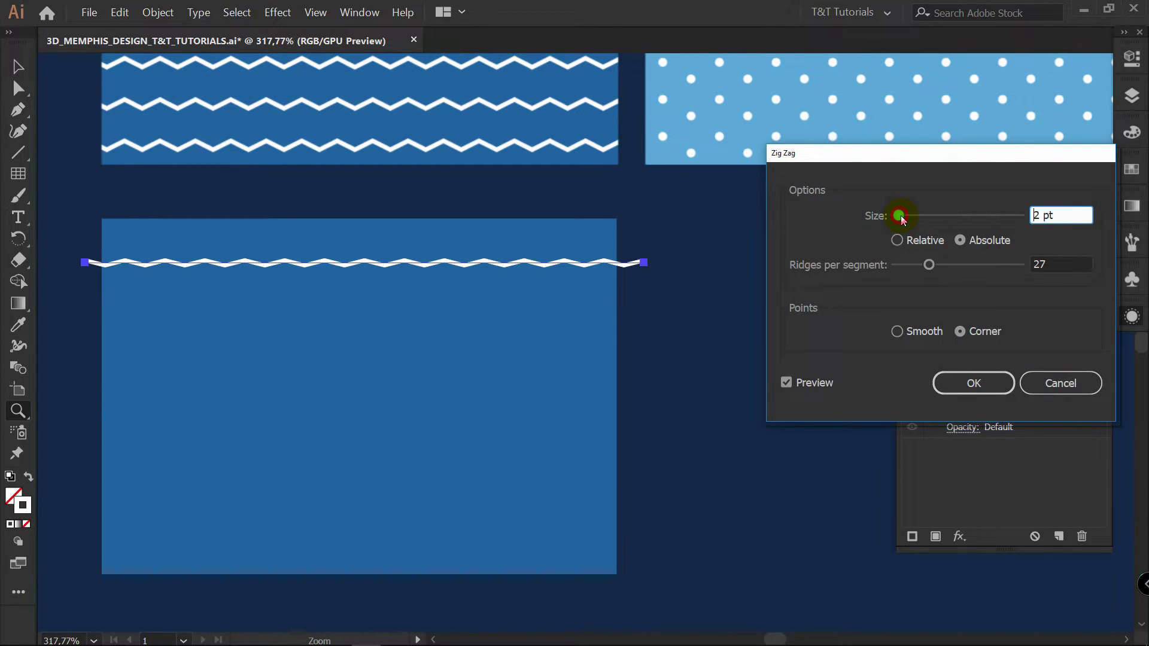
click(985, 385)
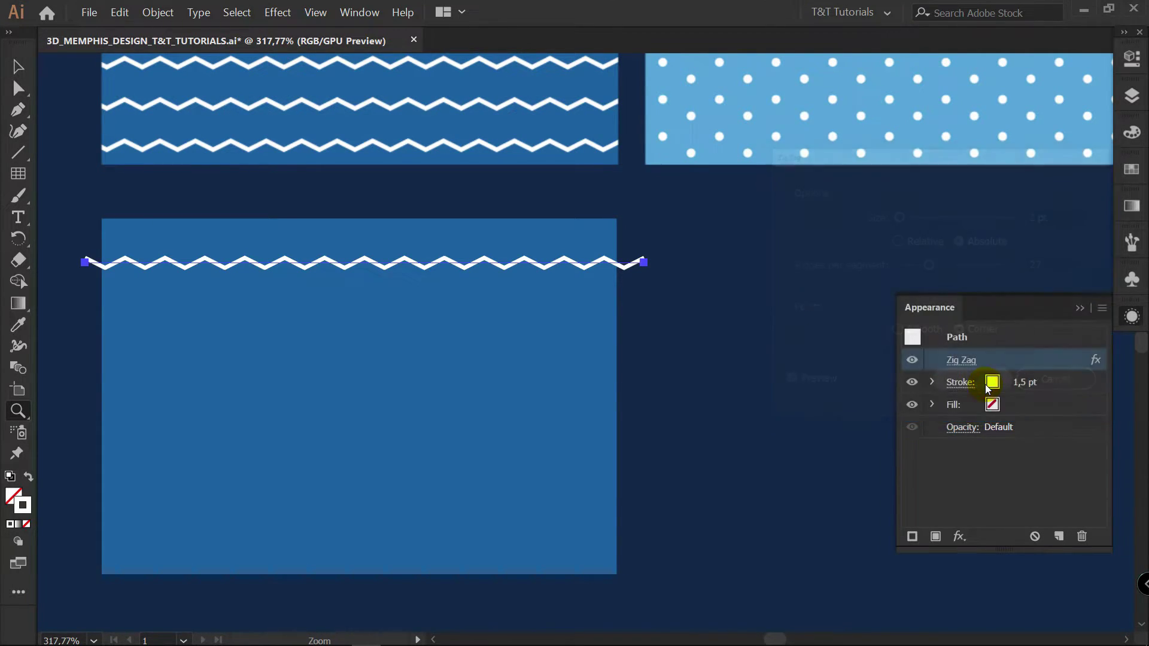
Step: Move the zigzag line close to the blue rectangle's upper edge and centre it horizontally on the rectangle
key(v)
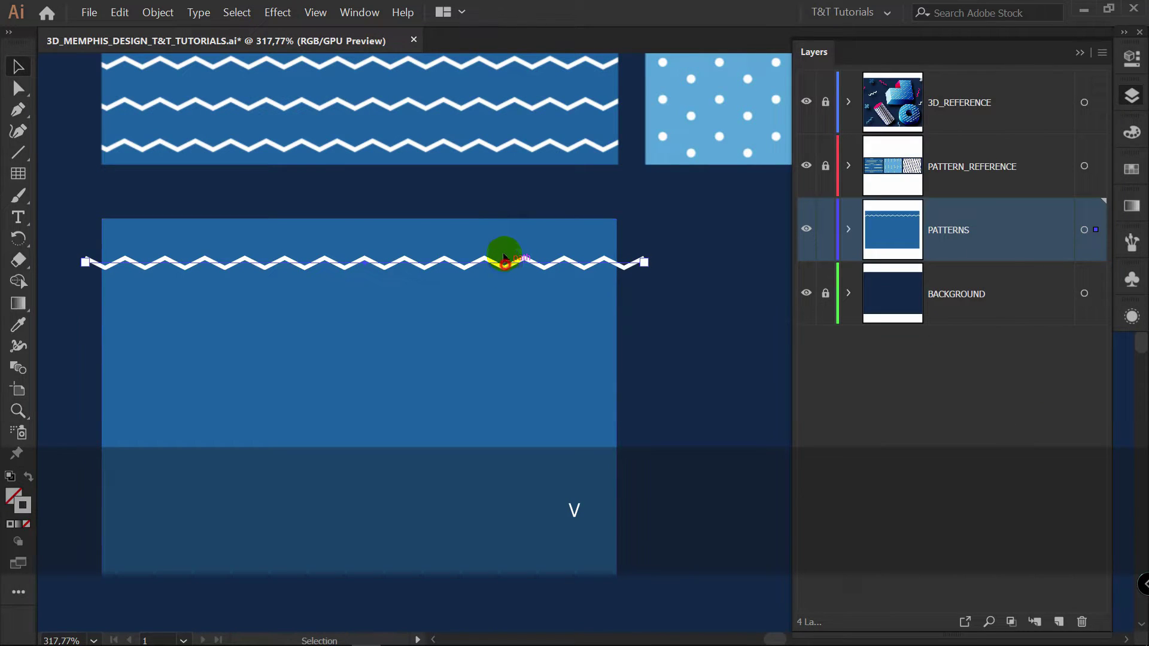
drag(504, 257, 502, 240)
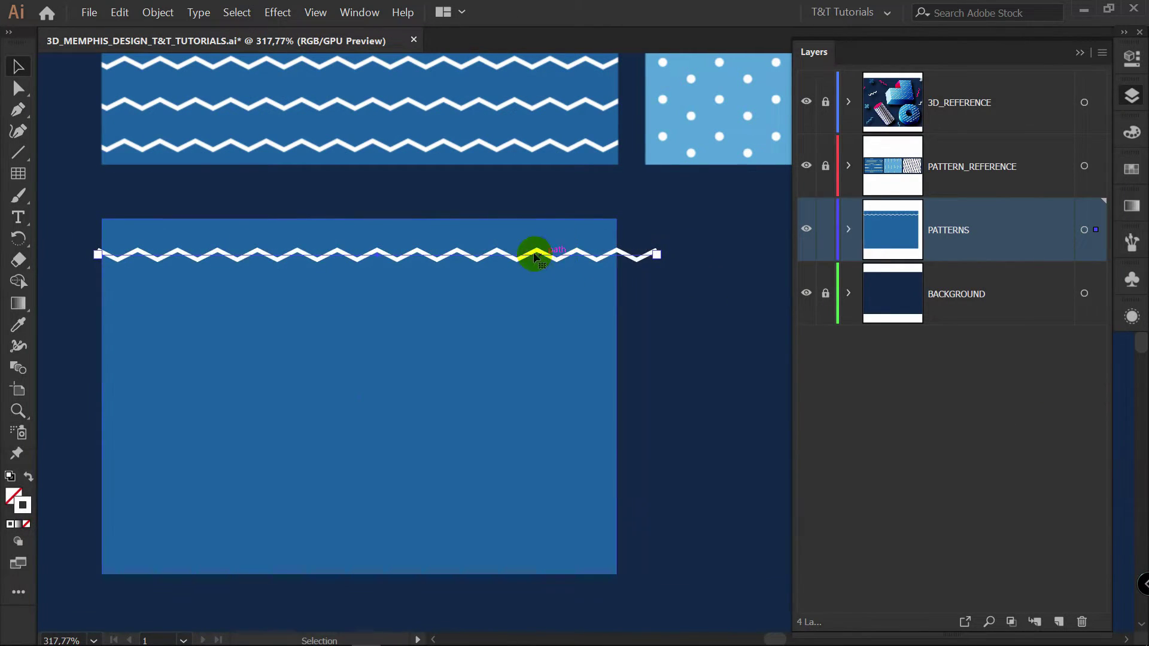
drag(460, 256, 424, 234)
drag(679, 217, 434, 359)
click(1131, 59)
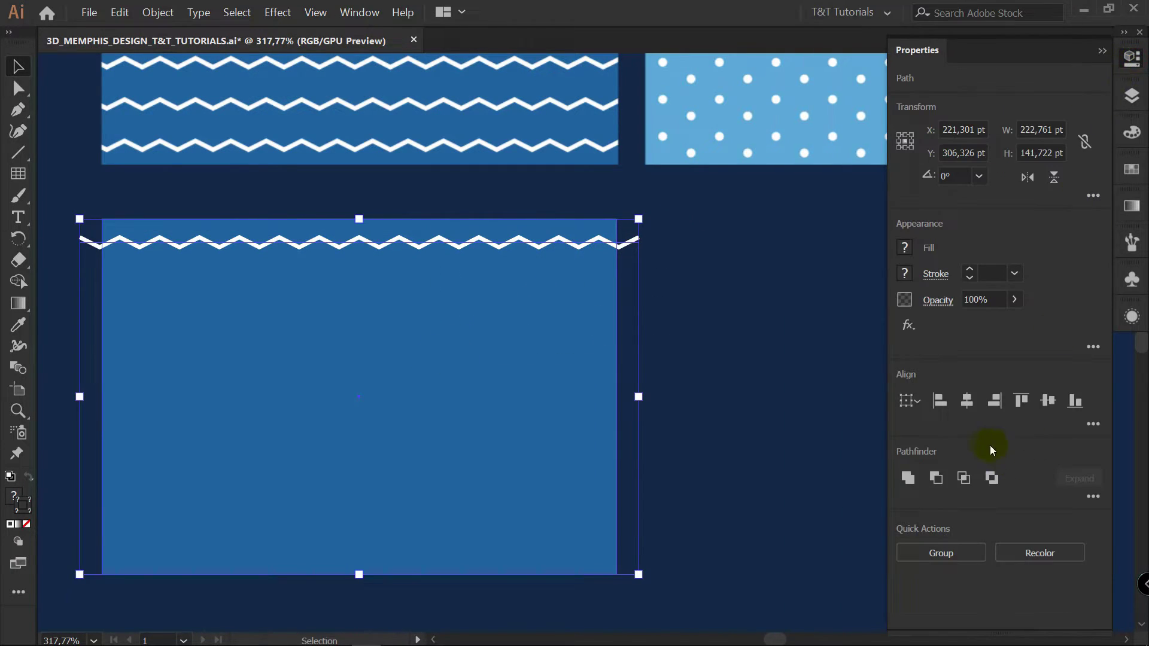
click(1093, 424)
click(1090, 580)
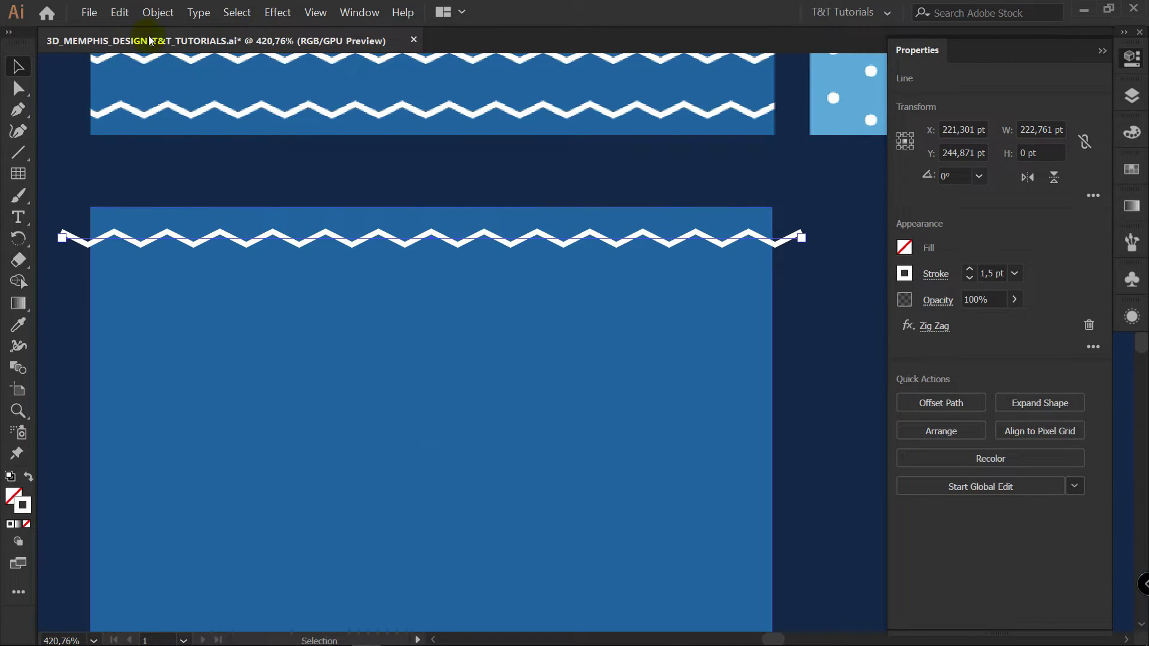
Step: Expand the zigzag line's appearance into an editable path and check its anchor points and appearance attributes
click(158, 12)
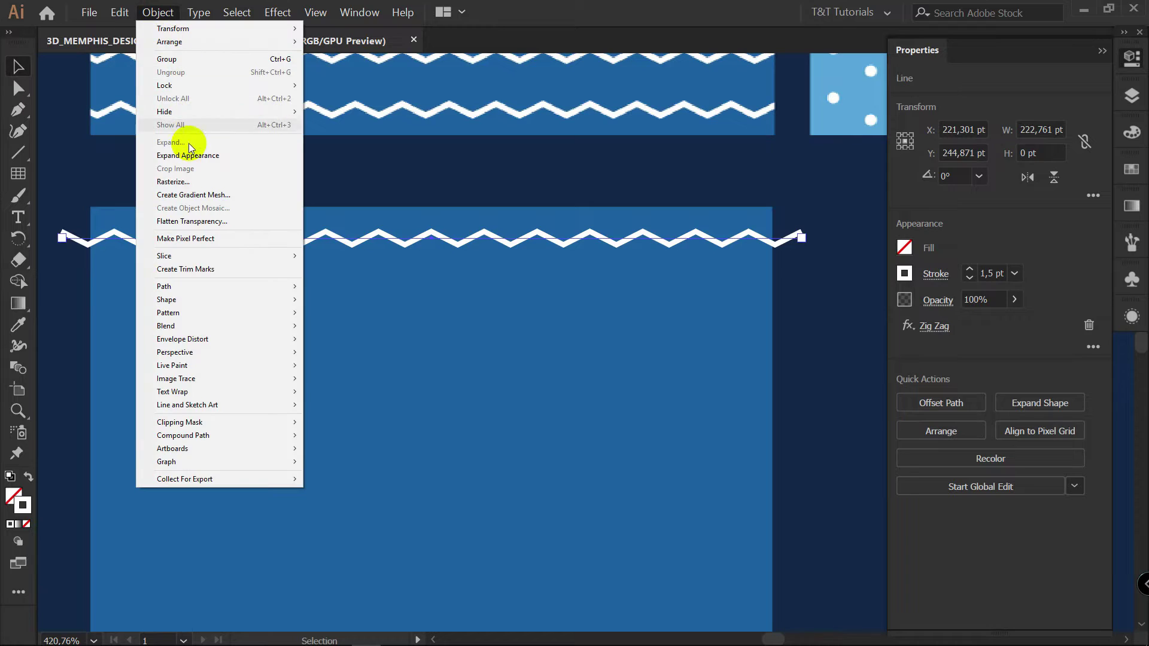
click(179, 157)
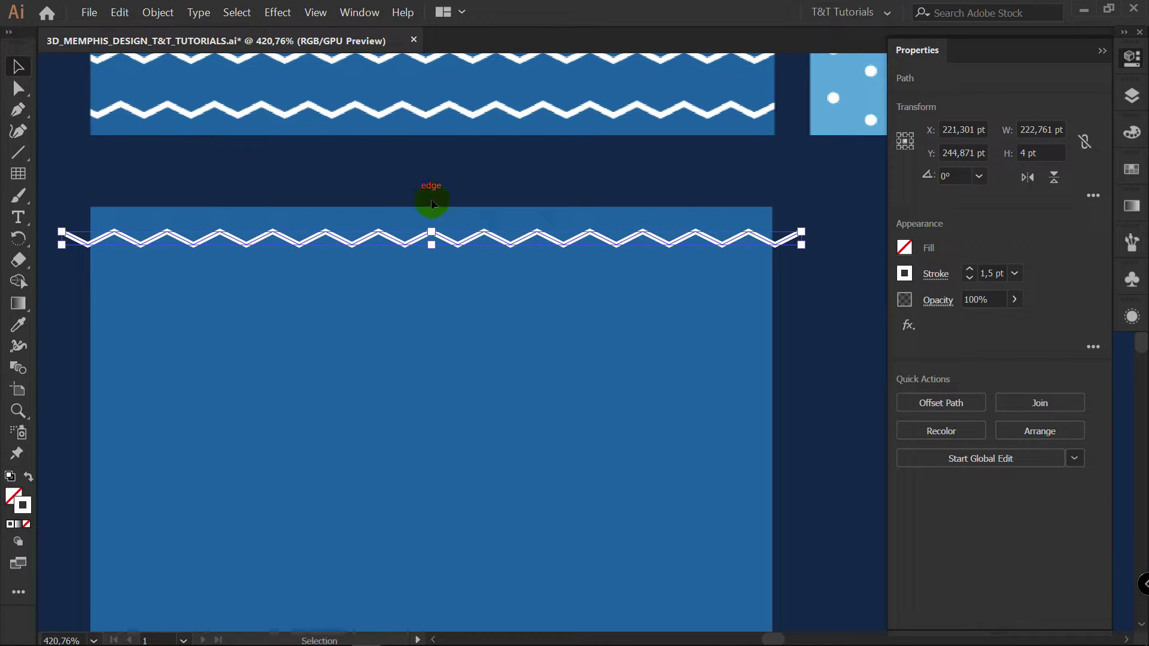
key(a)
click(482, 233)
key(z)
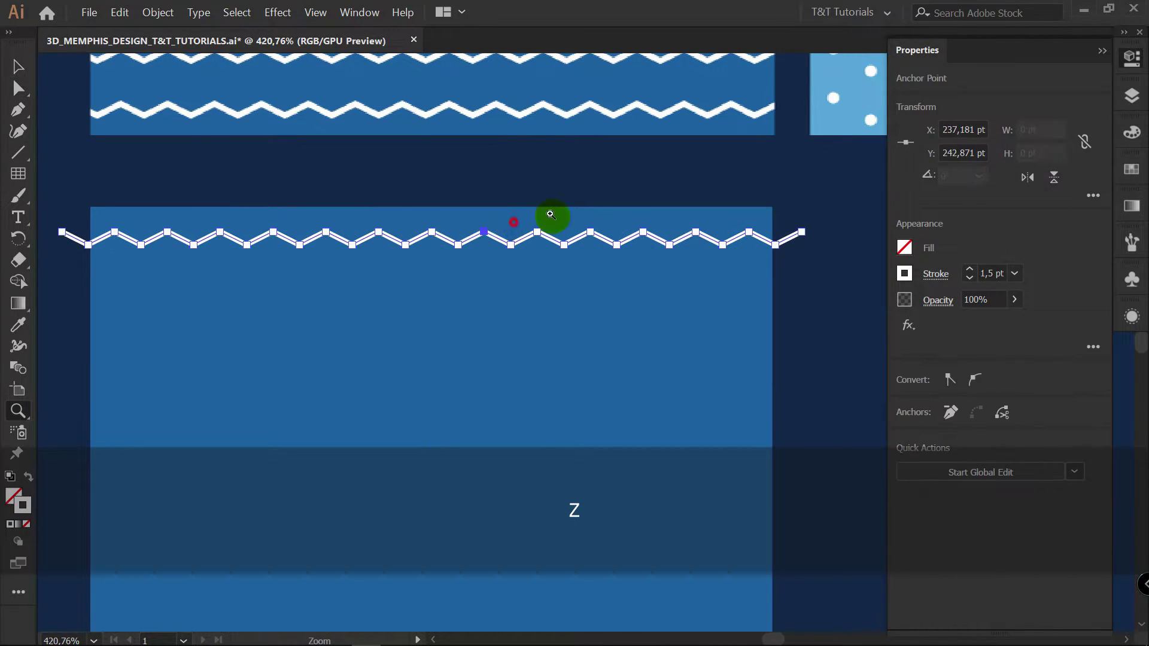
drag(513, 222, 626, 210)
key(v)
key(a)
click(455, 234)
click(407, 263)
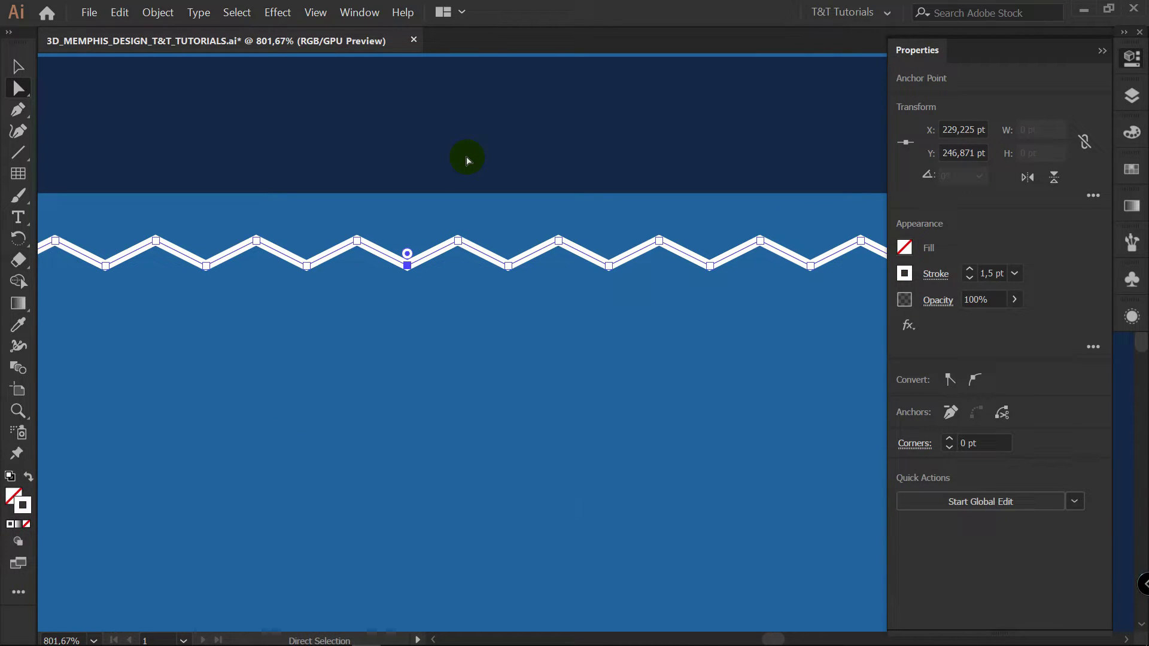
click(1135, 316)
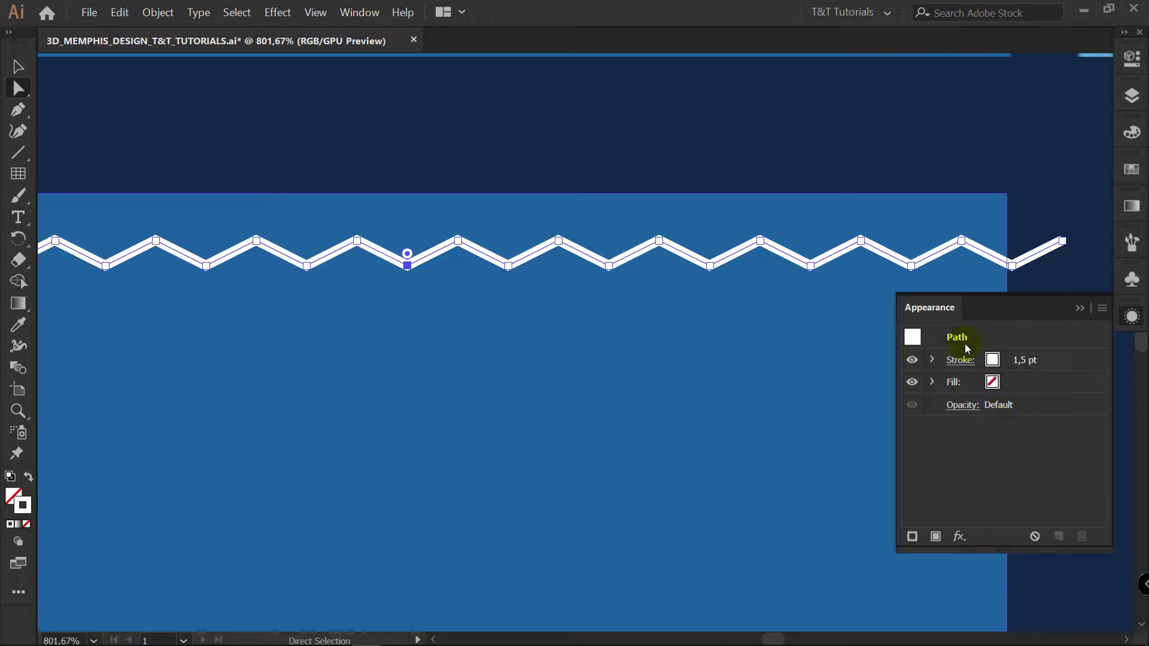
Step: Reshape the middle of the zigzag path by pulling two lower anchor points down and one upper anchor point above the rectangle's edge
drag(508, 266, 569, 313)
drag(357, 240, 356, 181)
click(456, 144)
key(z)
drag(486, 198, 401, 242)
key(v)
key(a)
key(z)
key(v)
key(a)
shift+click(312, 226)
shift+click(271, 226)
drag(223, 225, 228, 296)
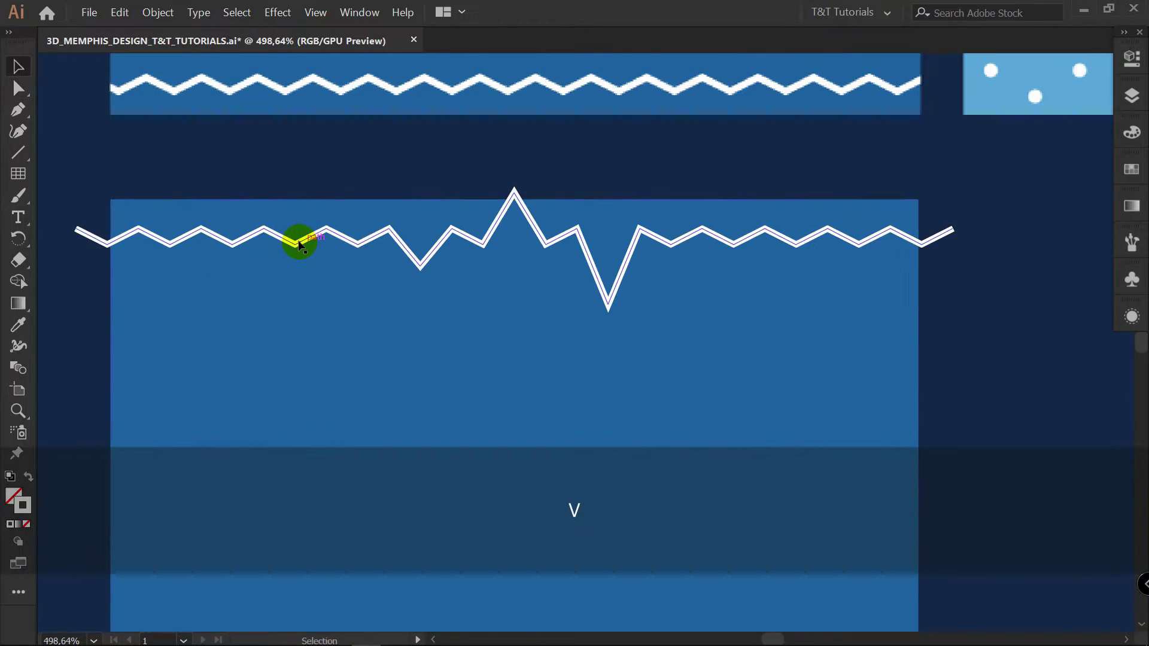
Step: Vary more anchor heights toward both ends of the zigzag, raising some peaks and deepening some valleys, and make the deepest middle valley shallower
key(a)
click(296, 245)
drag(296, 245, 296, 194)
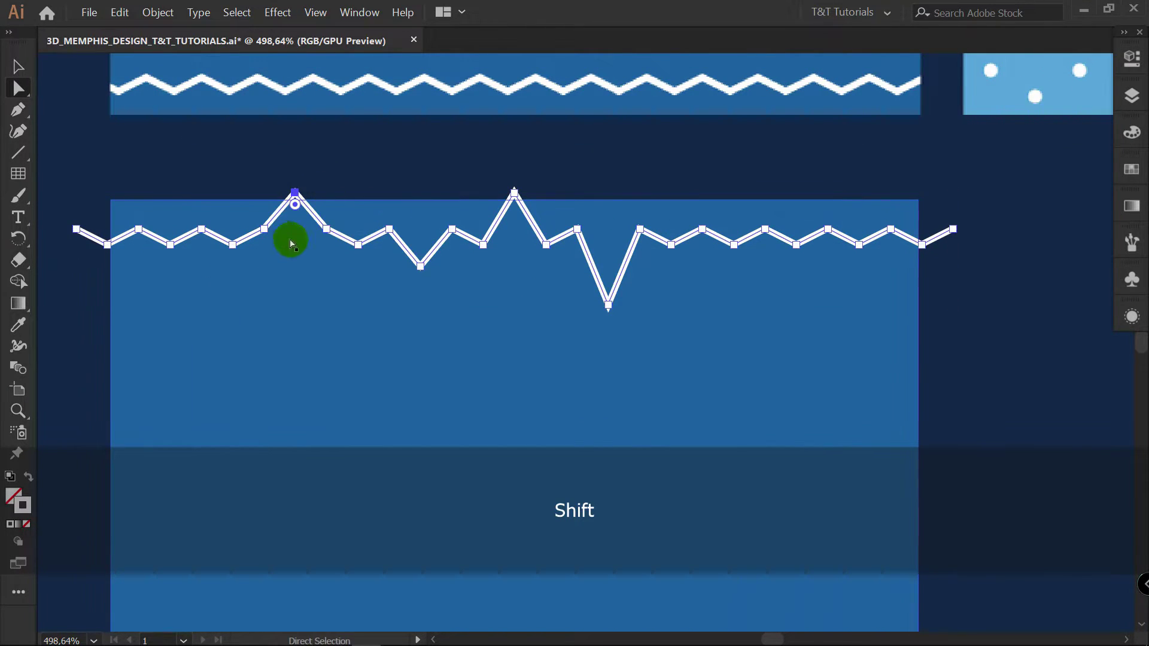
drag(171, 245, 170, 270)
drag(827, 228, 828, 194)
click(818, 163)
key(a)
scroll(706, 170, down, 1)
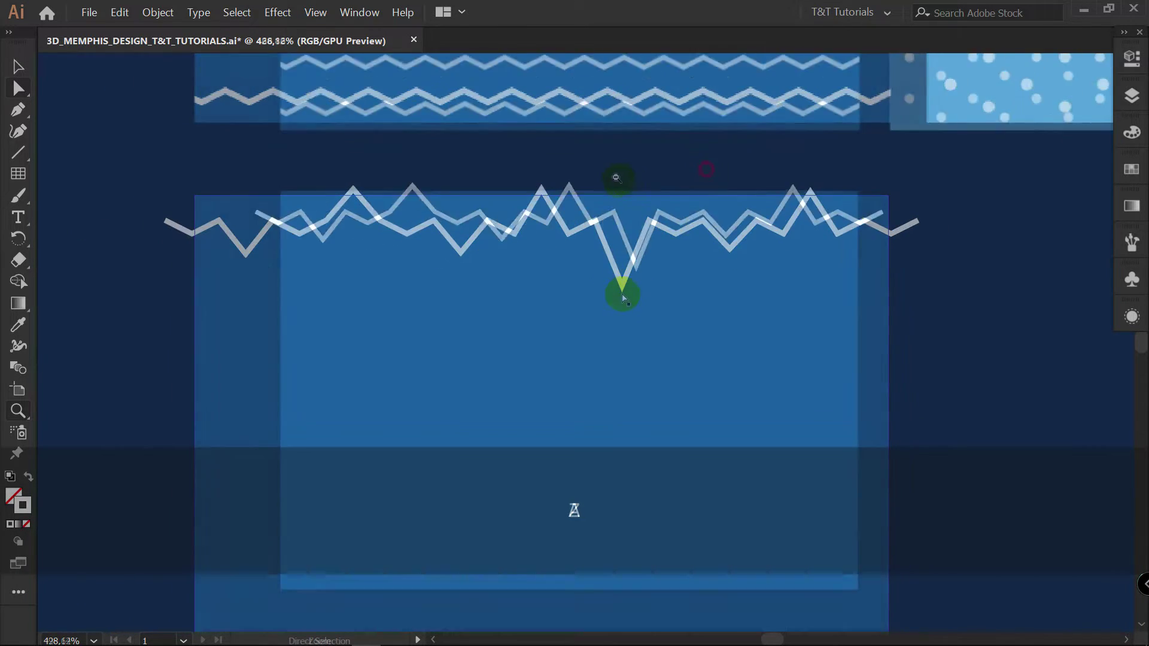
drag(622, 282, 623, 254)
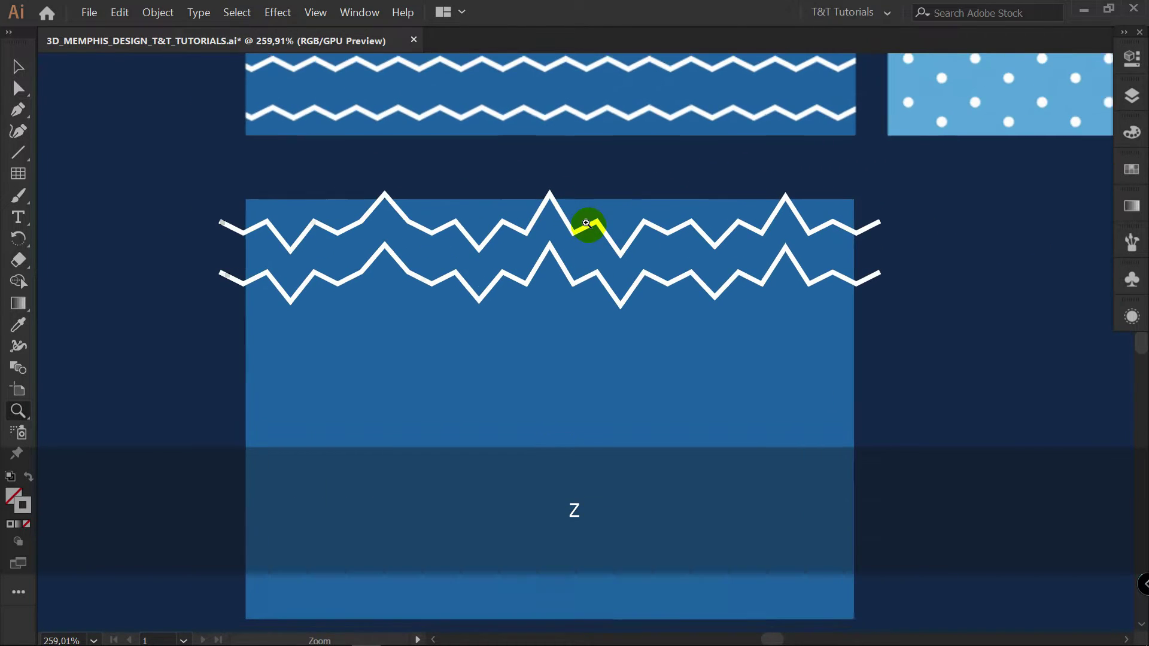
Step: Duplicate the irregular zigzag line straight down and repeat the copy at even spacing over the blue rectangle
drag(587, 223, 592, 223)
key(v)
click(578, 281)
key(ctrl+d)
key(ctrl+d)
key(ctrl+d)
key(ctrl+d)
key(ctrl+d)
key(ctrl+d)
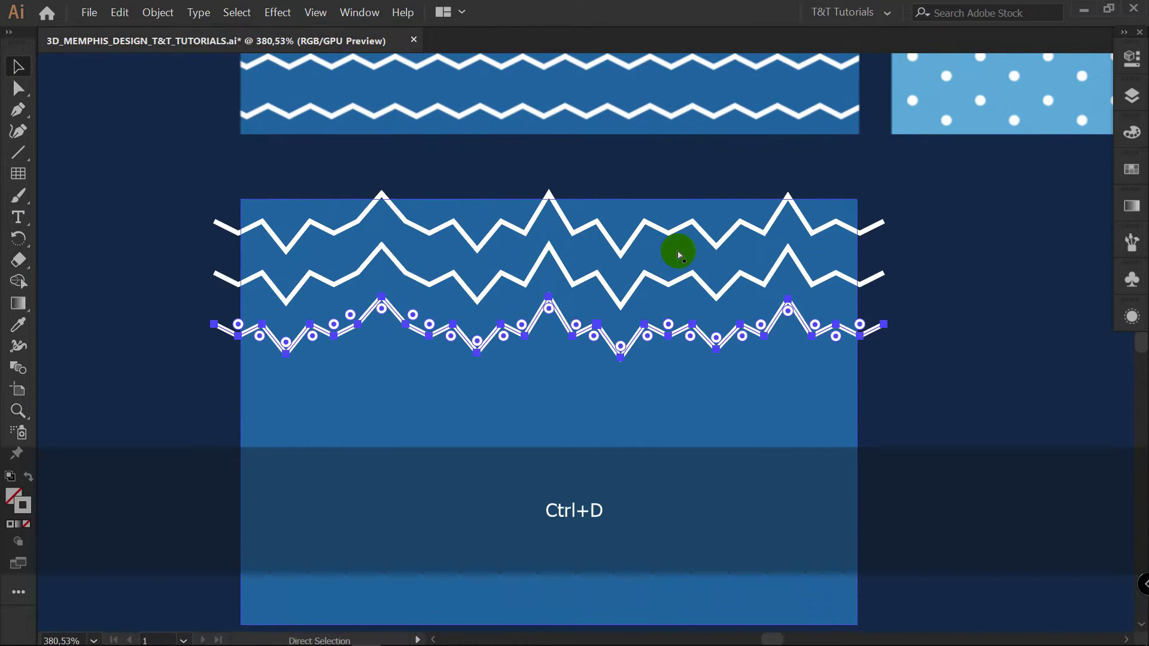
Step: Try to vary the second zigzag line by moving several anchor points to the right of its middle
click(982, 337)
key(a)
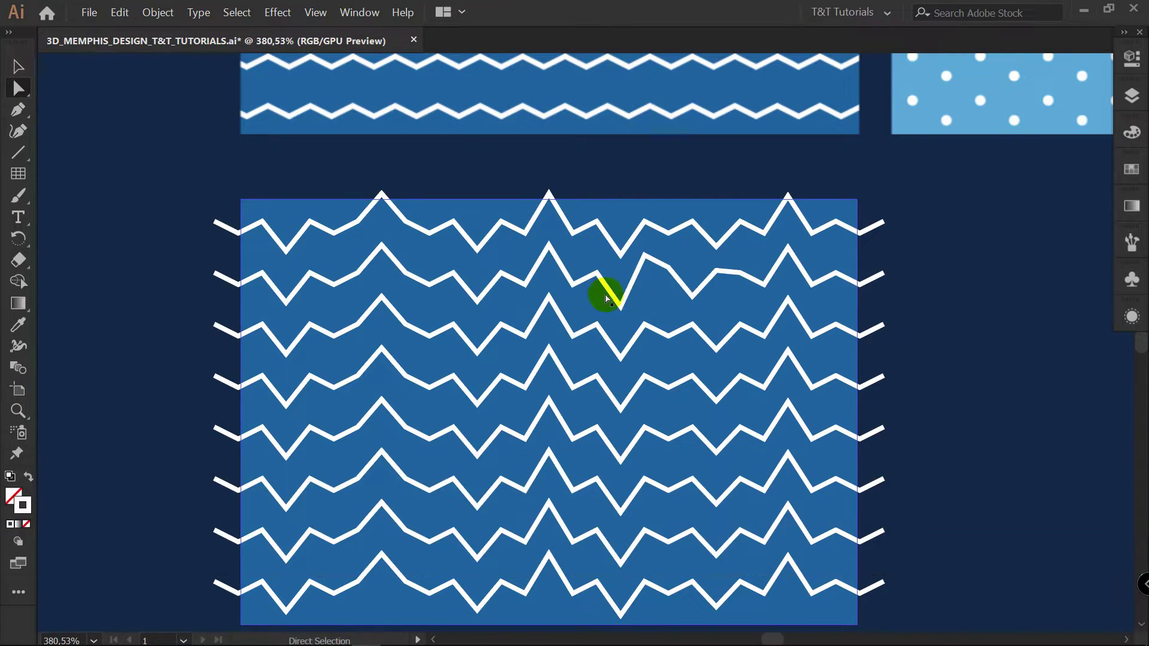
key(v)
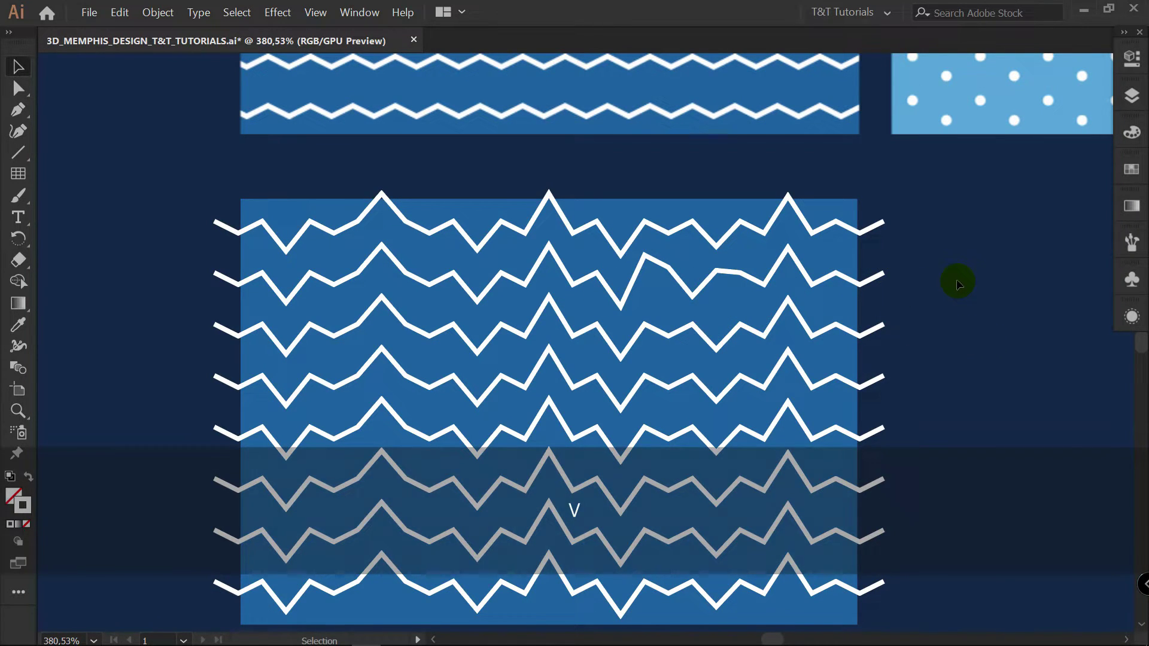
Step: Undo the zigzag copies and the anchor point reshaping back to a single regular zigzag line
key(ctrl+z)
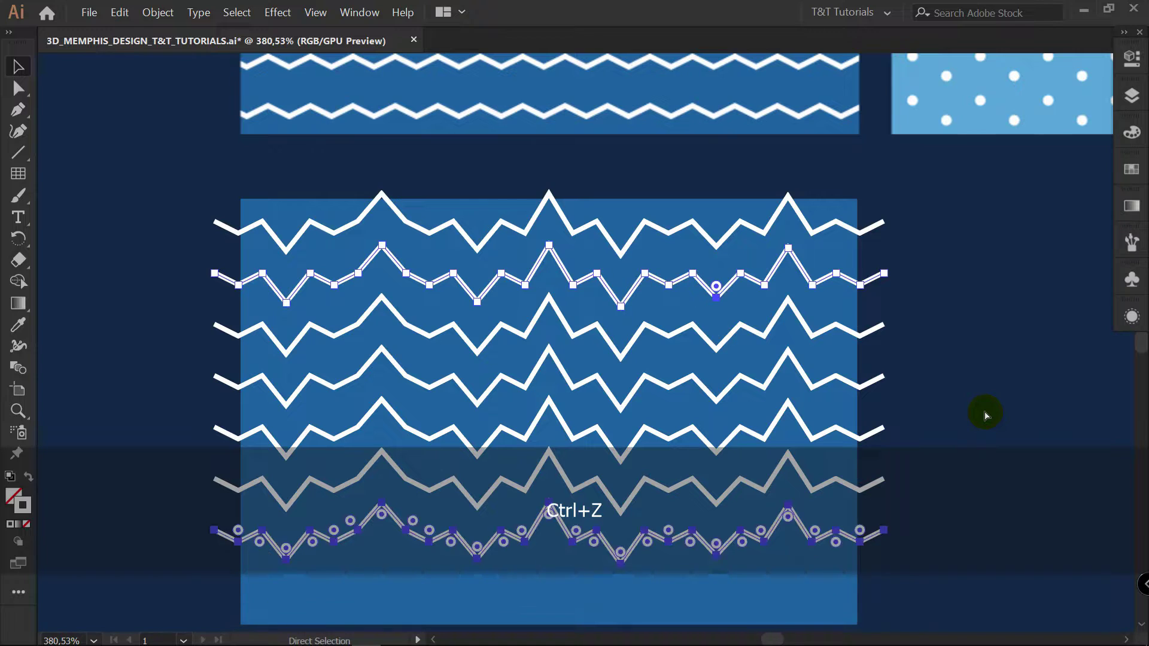
key(ctrl+z)
key(ctrl+z)
key(ctrl+z)
key(ctrl+z)
key(ctrl+z)
key(ctrl+z)
key(ctrl+z)
Step: Duplicate the regular zigzag line straight down and repeat the copy at even spacing until eleven lines cover the blue rectangle
drag(759, 229, 762, 267)
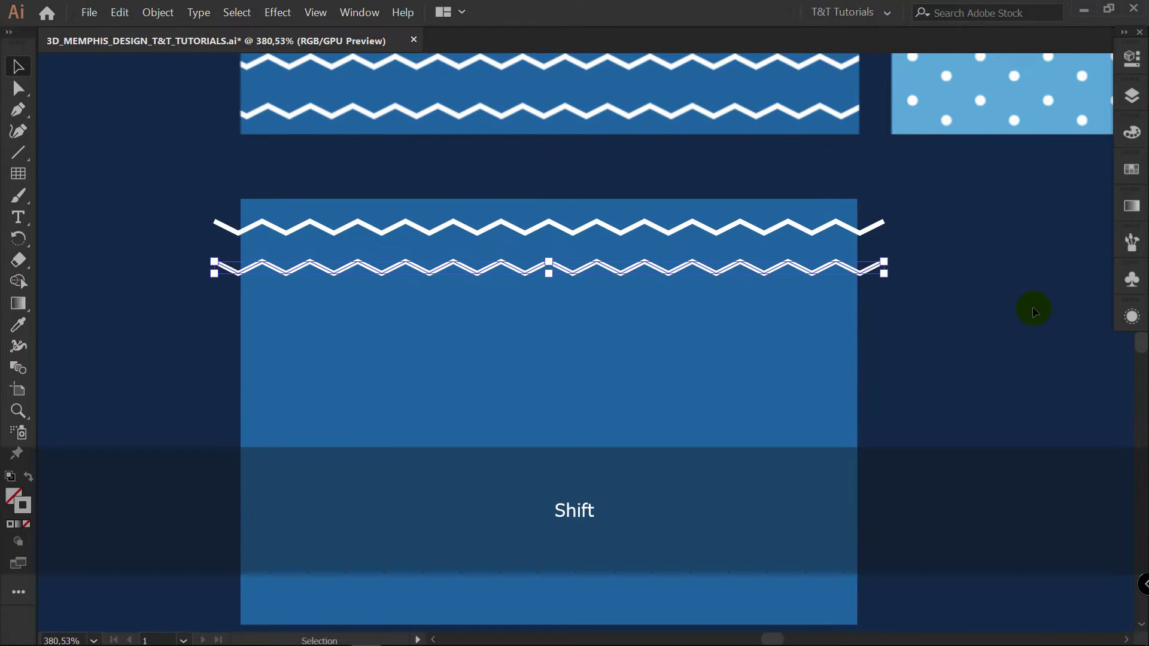
key(ctrl)
key(ctrl+d)
key(ctrl+d)
key(ctrl+d)
key(ctrl+d)
key(ctrl+d)
key(ctrl+d)
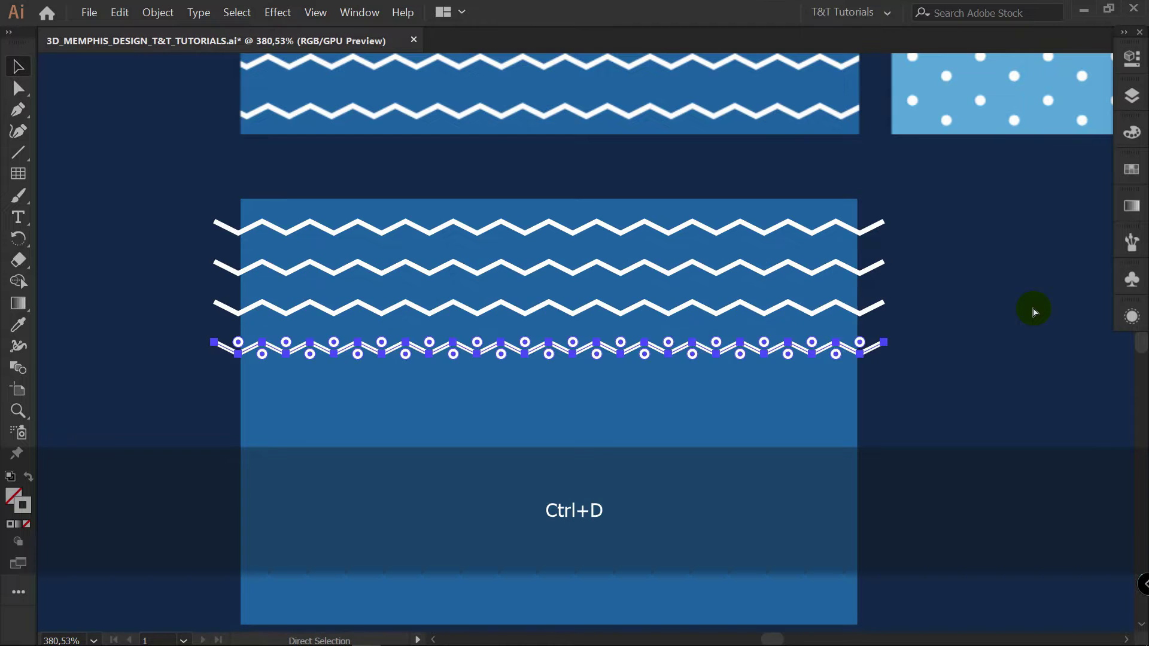
key(ctrl+d)
key(ctrl+d)
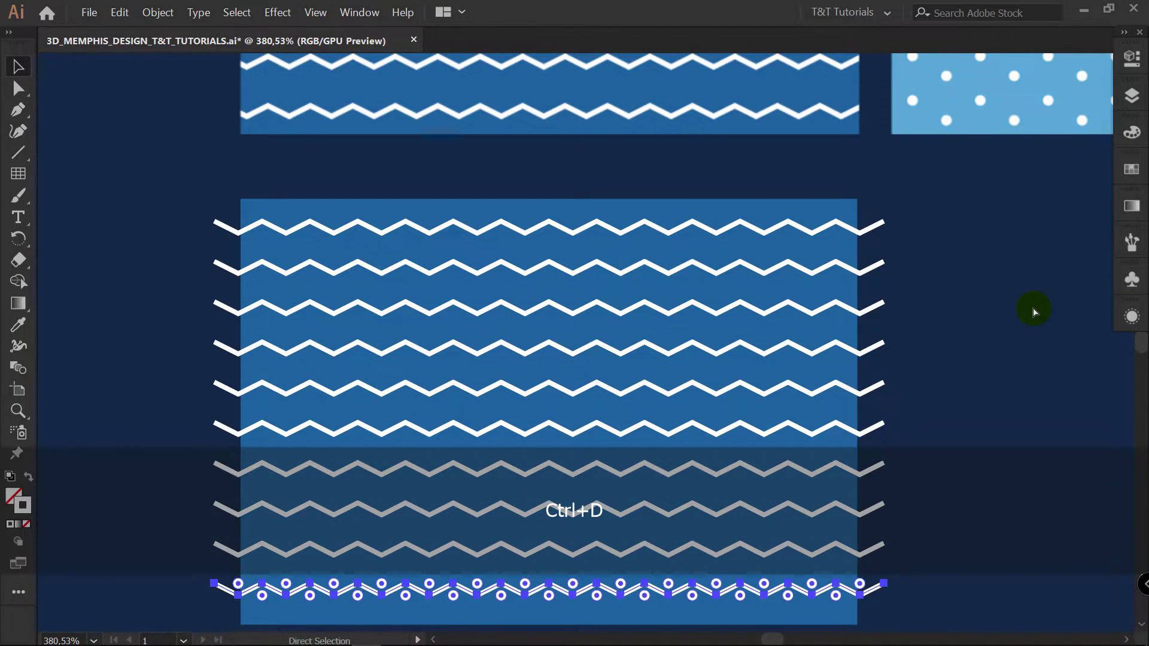
key(ctrl+d)
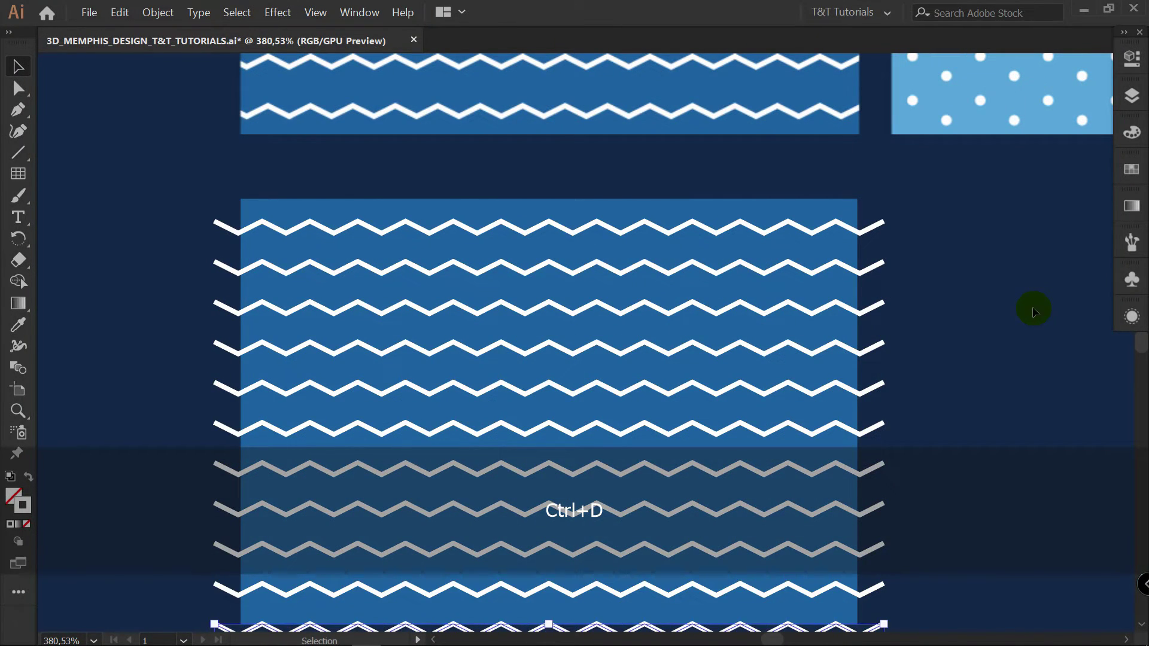
Step: Select all the zigzag lines and move them up together, and slightly enlarge the blue rectangle's height to contain them
drag(970, 279, 928, 264)
key(v)
drag(209, 595, 516, 166)
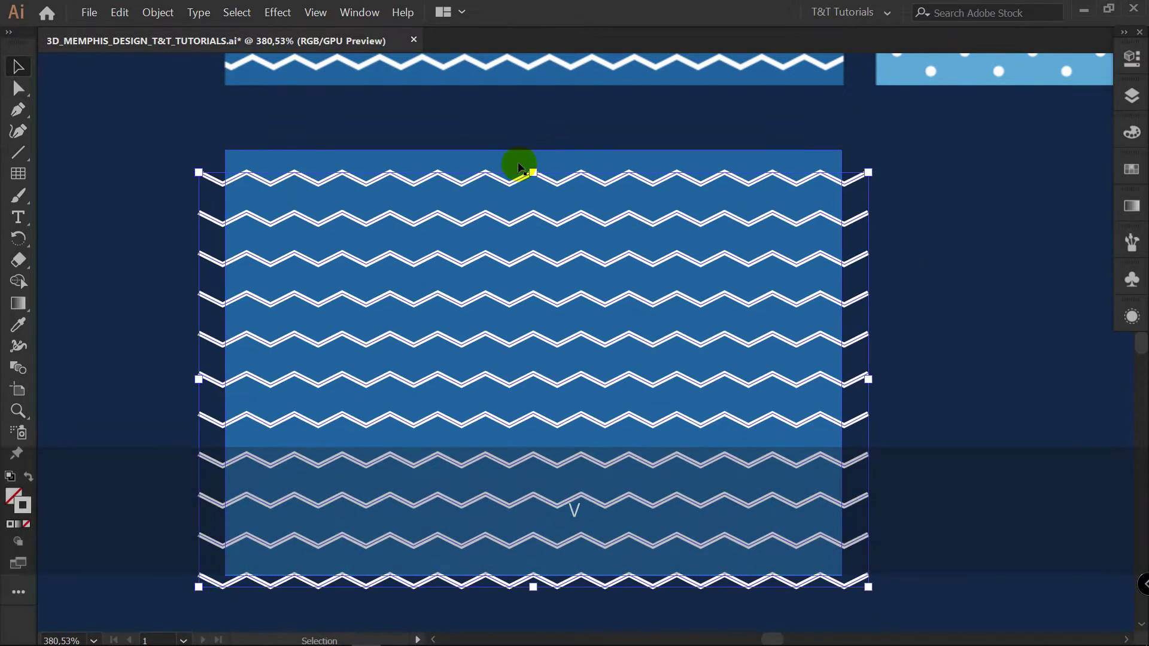
drag(536, 210, 583, 215)
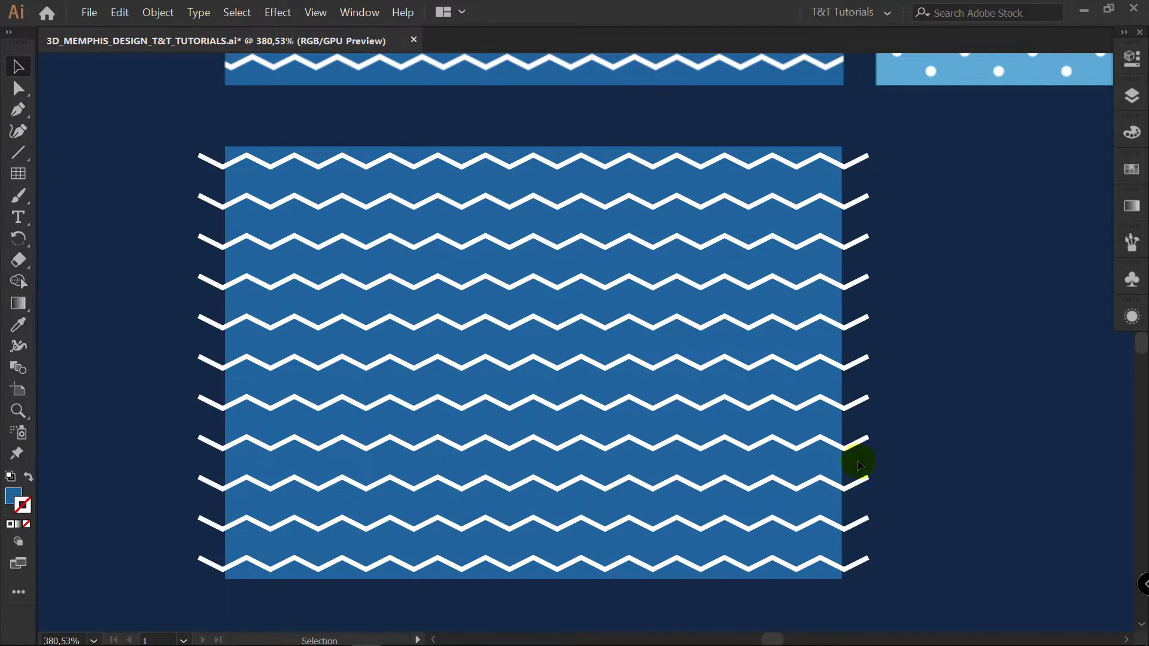
Step: Copy the blue rectangle, paste it in front, and bring the copy to the front above all zigzag lines
click(810, 296)
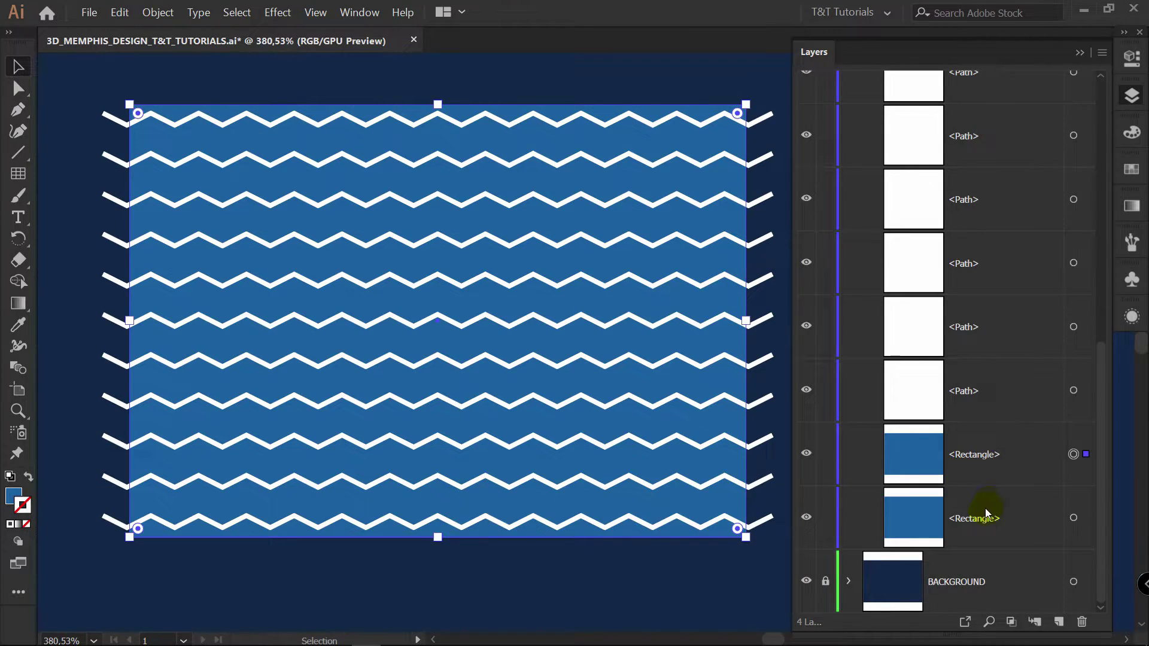
right_click(735, 337)
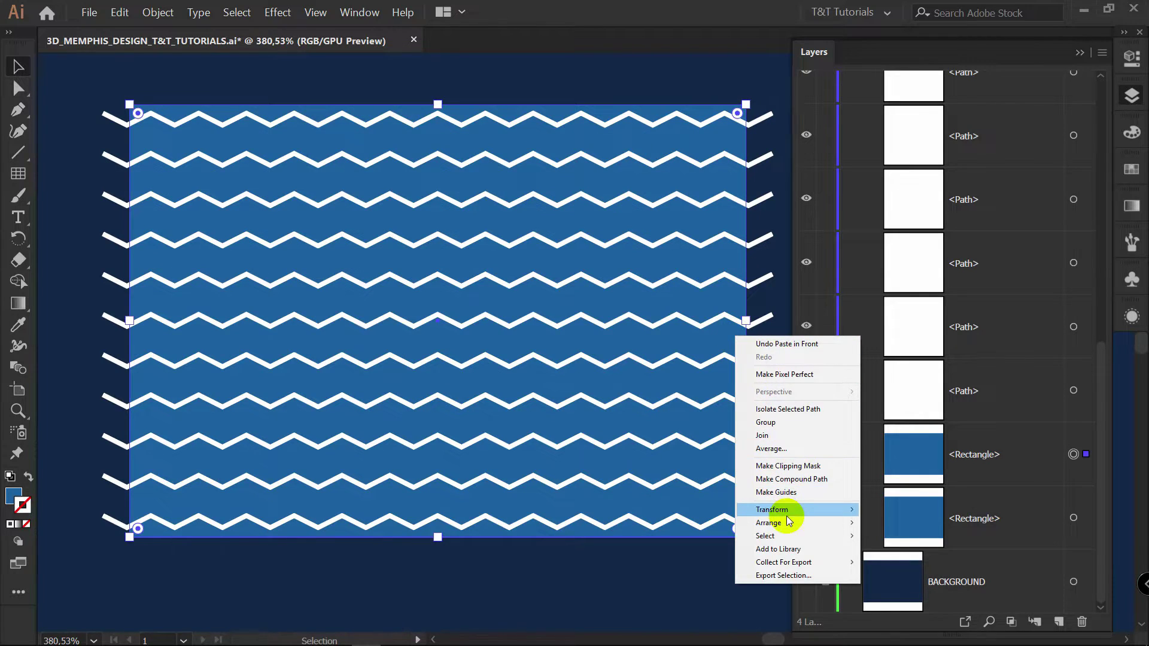
mouse_move(778, 523)
click(880, 523)
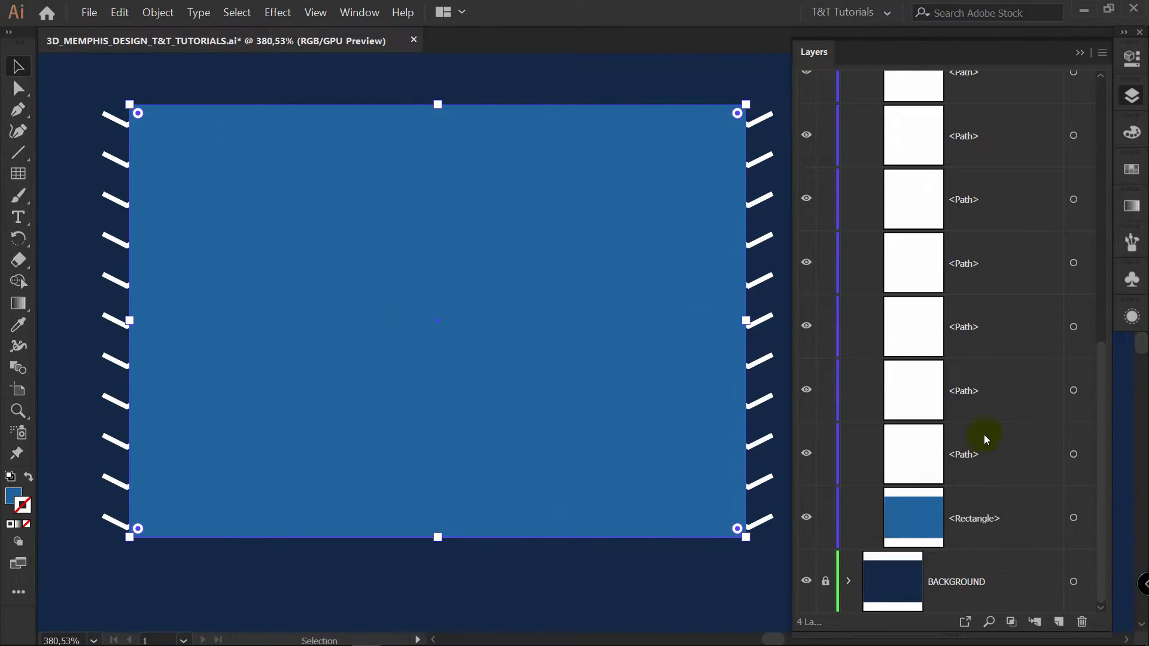
scroll(985, 430, up, 8)
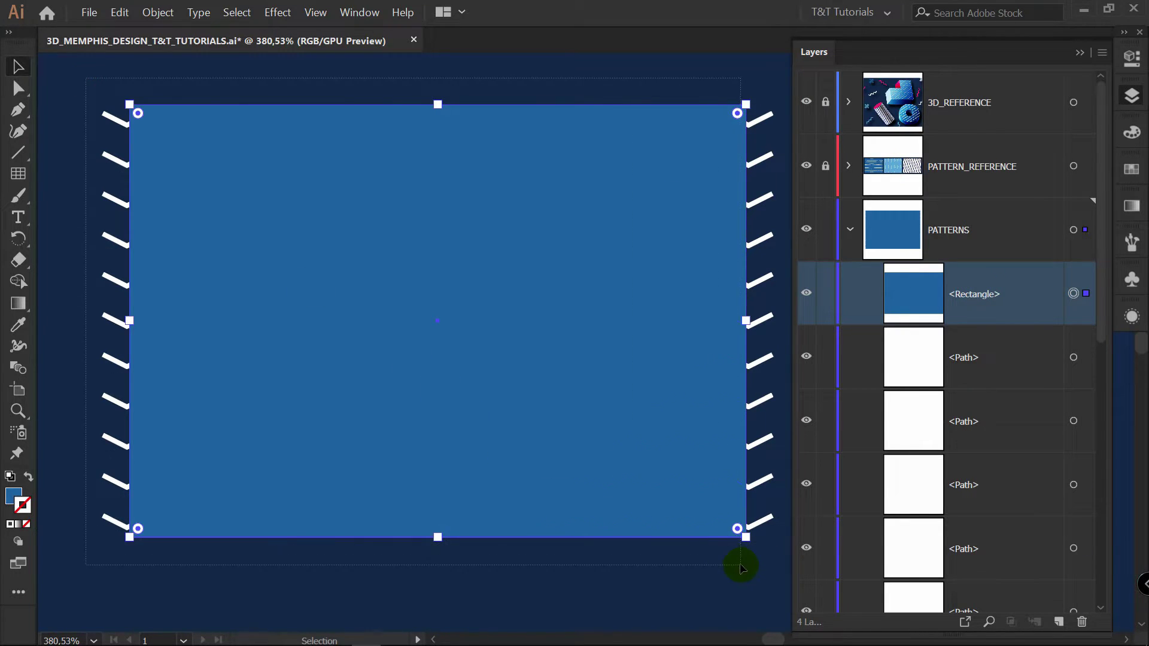
Step: Make a clipping mask from the top rectangle over all zigzag lines and the background rectangle, and deselect the result
key(ctrl+a)
right_click(550, 303)
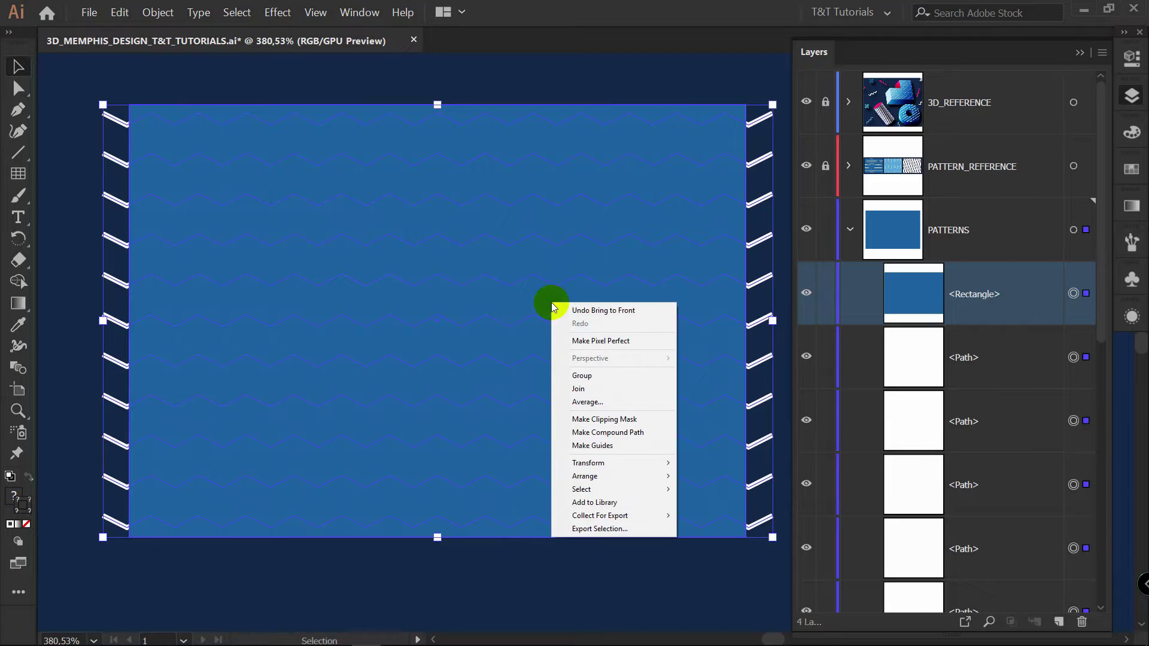
click(610, 419)
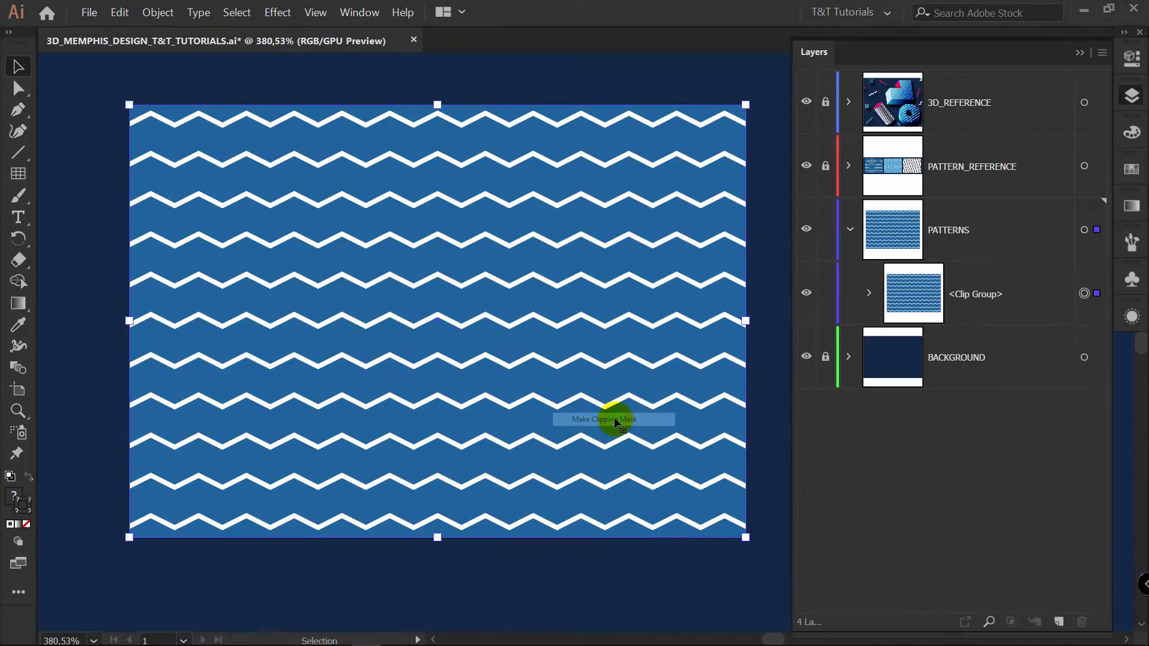
click(636, 87)
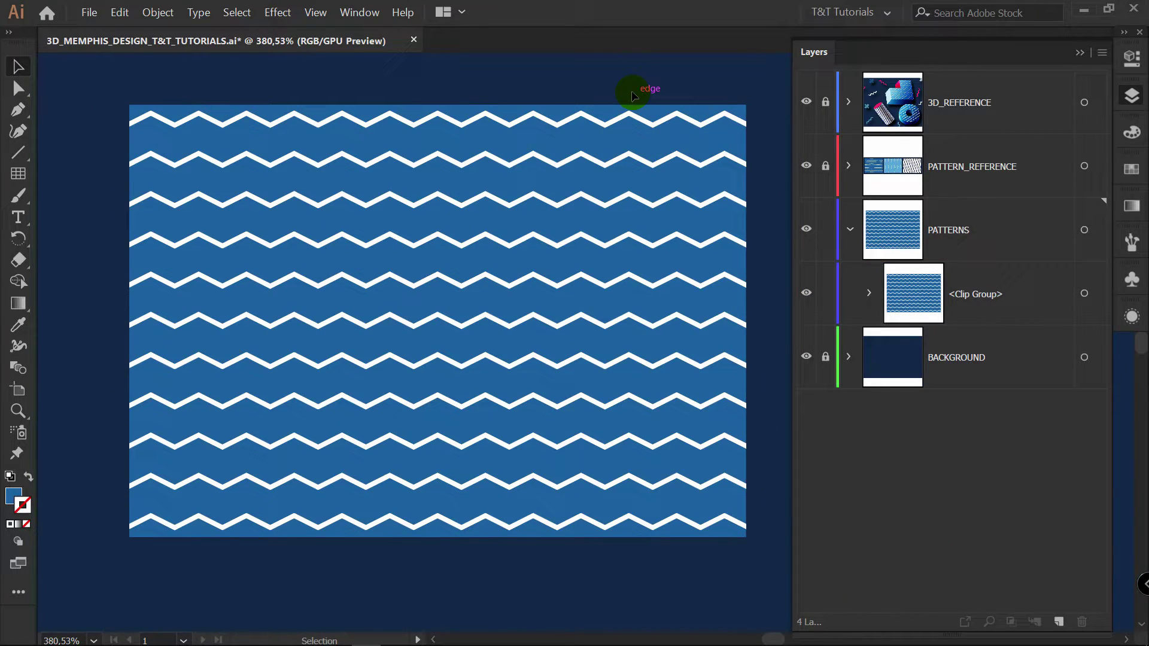
Step: Inspect individual zigzag lines inside the clip group in isolation mode and return to the normal view
double_click(616, 123)
click(611, 162)
click(614, 241)
click(617, 287)
click(615, 282)
click(782, 315)
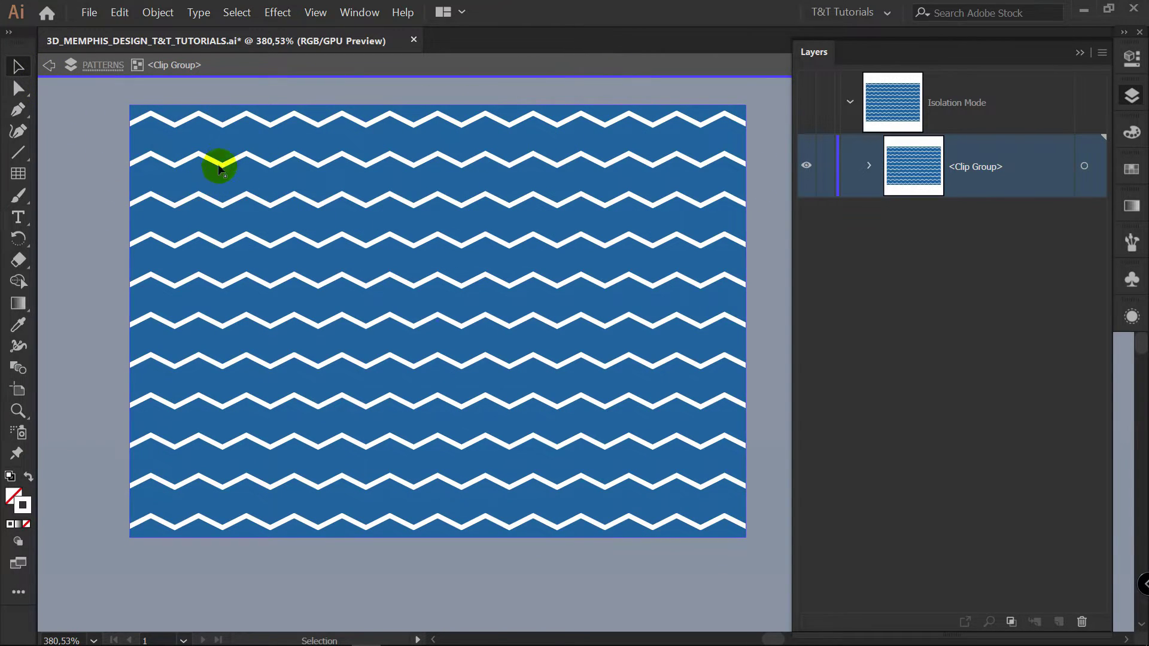
double_click(67, 208)
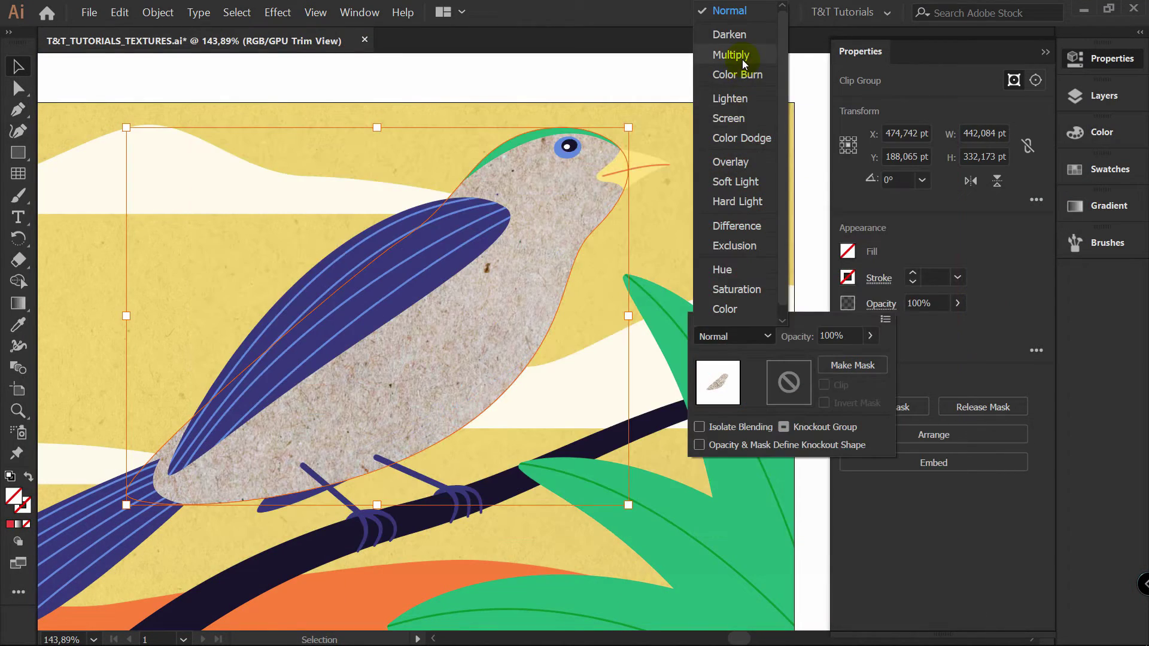
click(727, 75)
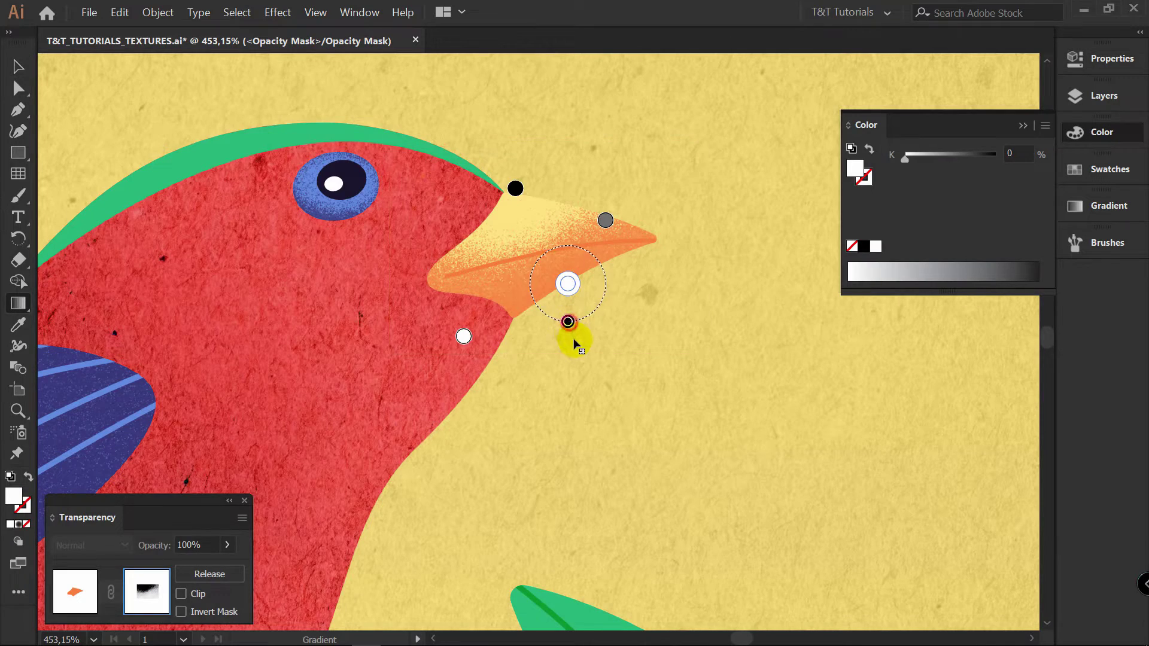
drag(569, 334, 568, 343)
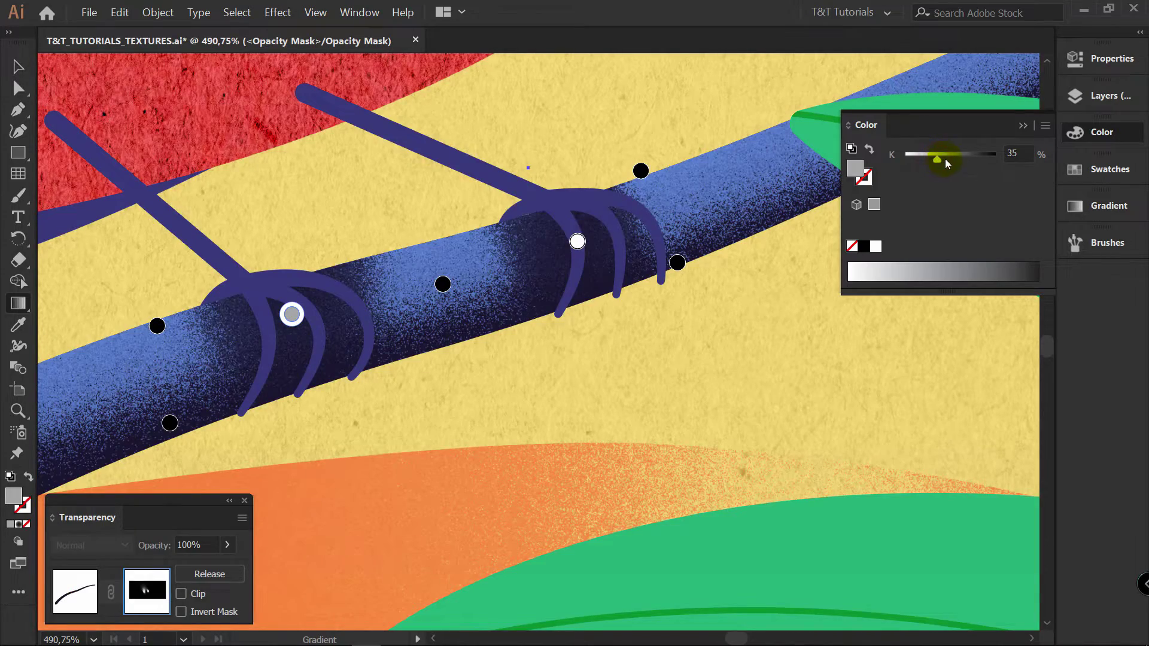
drag(941, 158, 948, 160)
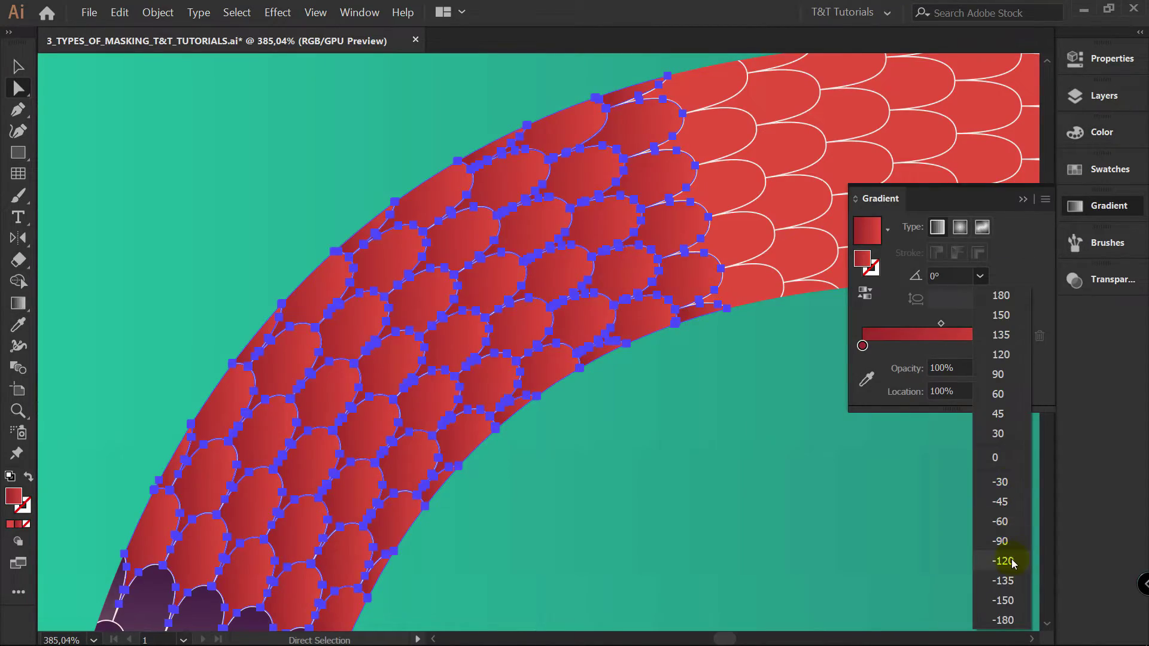
click(1005, 559)
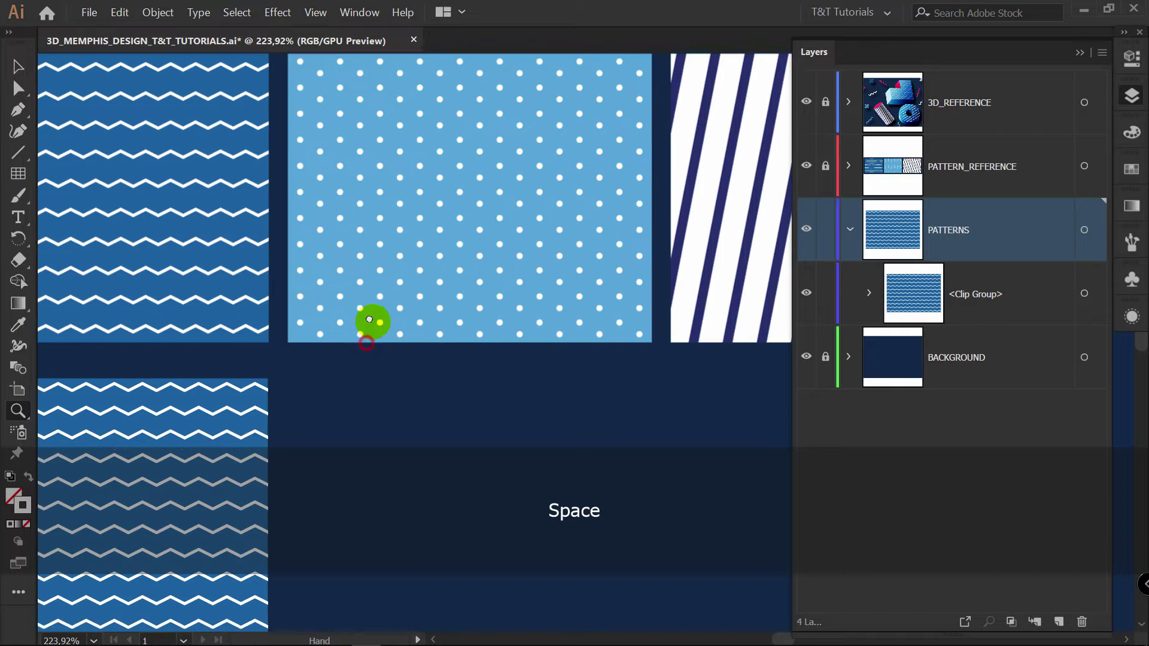
Step: Expand the clip group in the layer list and copy its blue background rectangle
key(v)
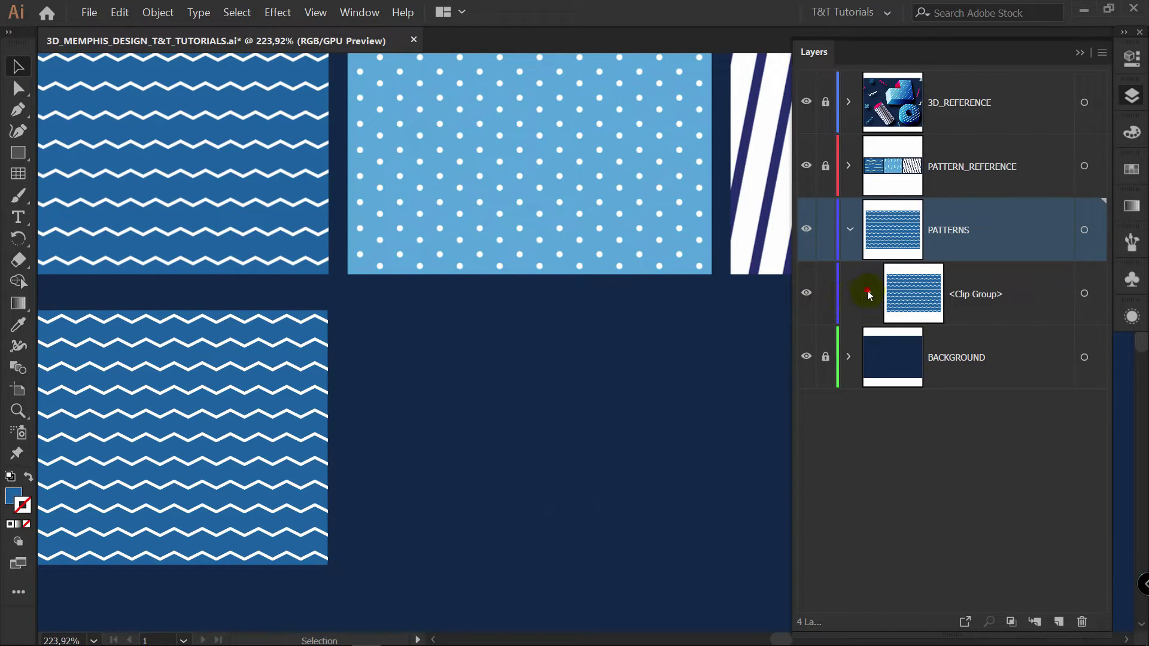
click(868, 293)
scroll(989, 342, down, 5)
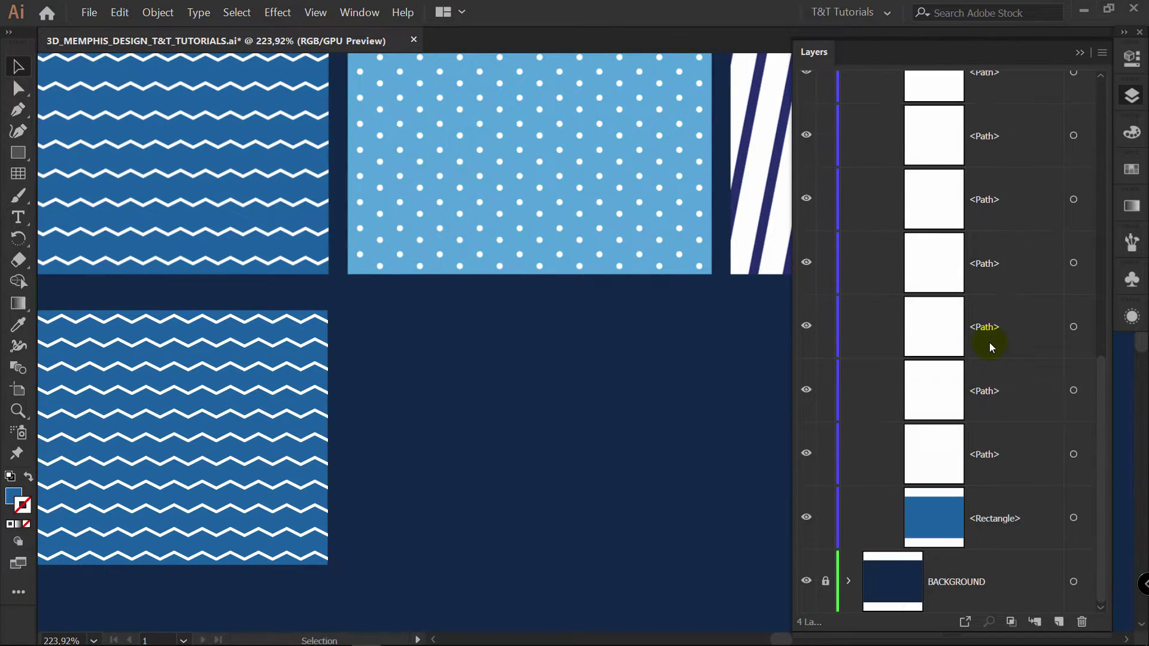
click(1087, 518)
key(ctrl)
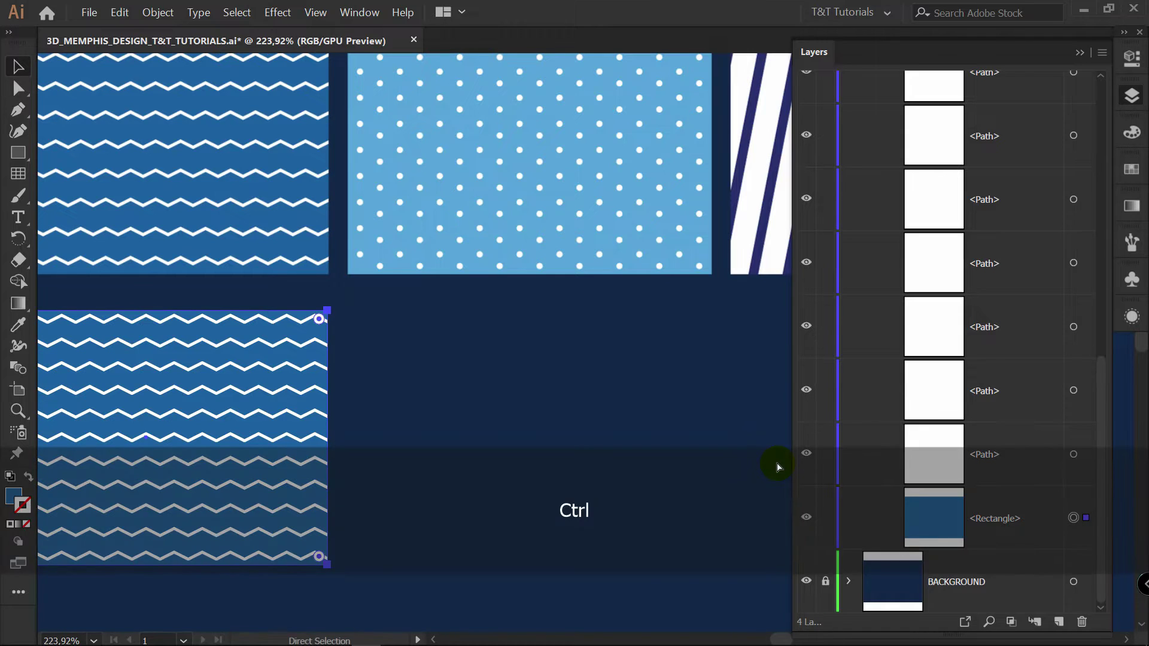
key(ctrl+c)
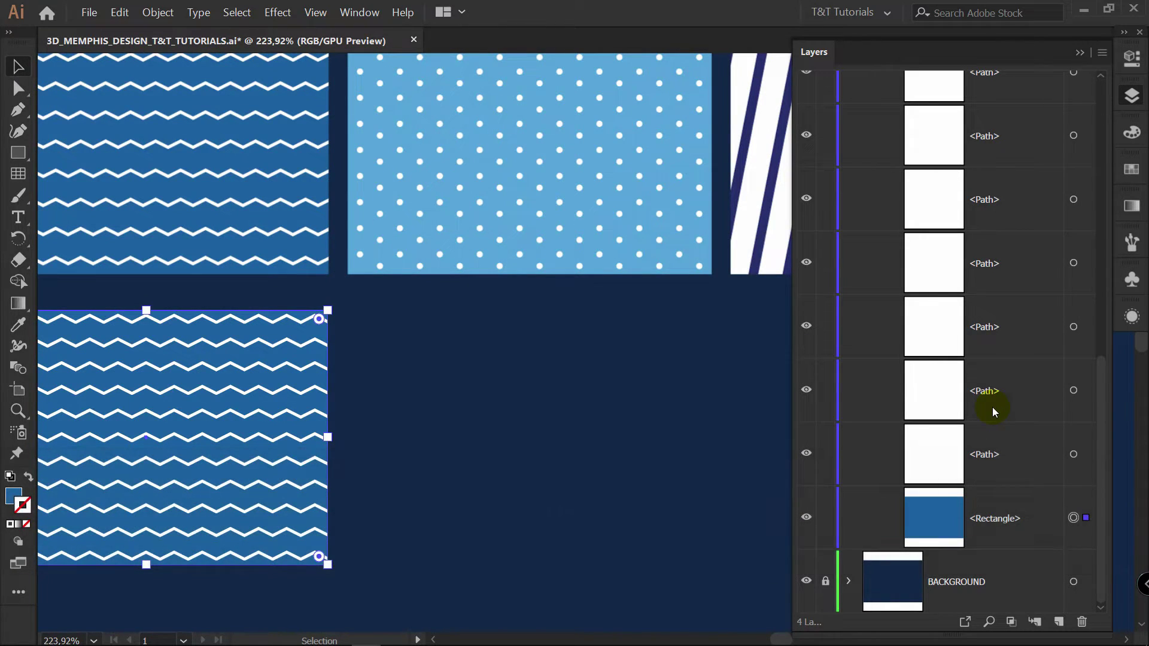
Step: Try pasting the rectangle in front inside the clip group, check its place in the layer stack, and undo the paste
key(ctrl+f)
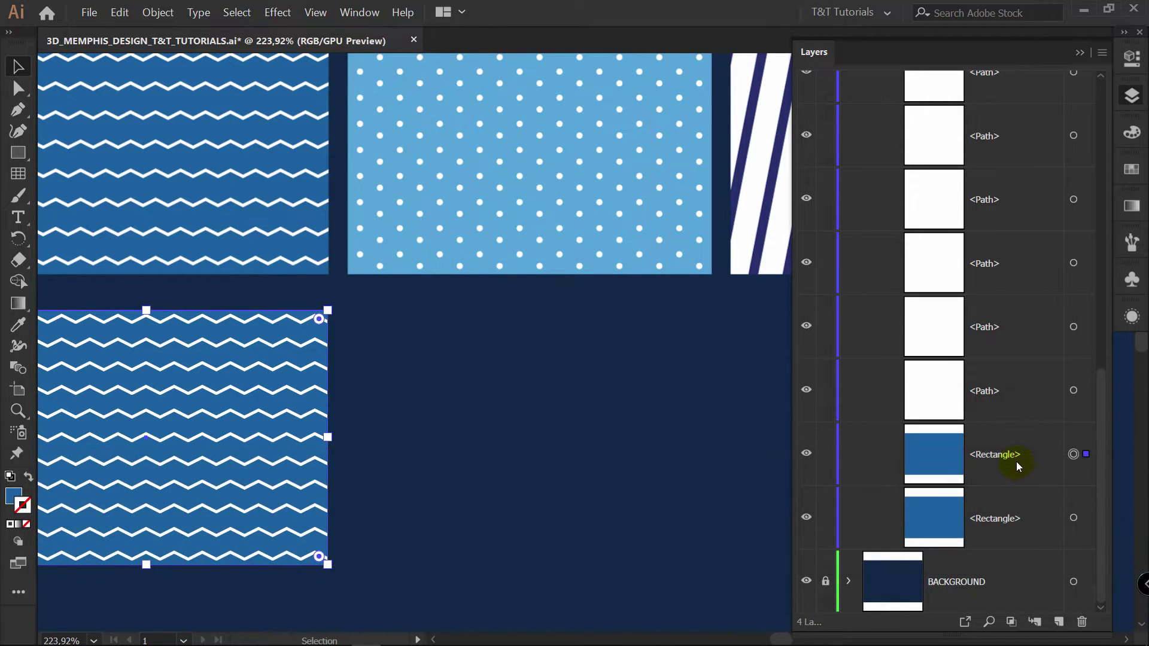
scroll(1016, 461, up, 10)
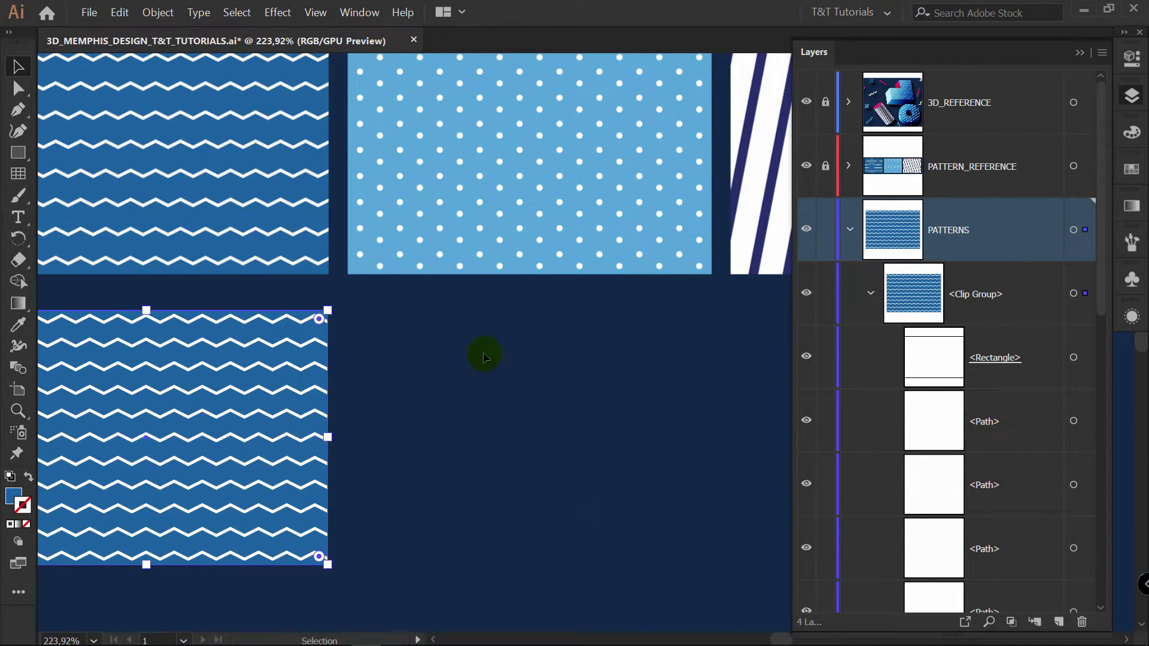
scroll(982, 338, down, 10)
key(ctrl)
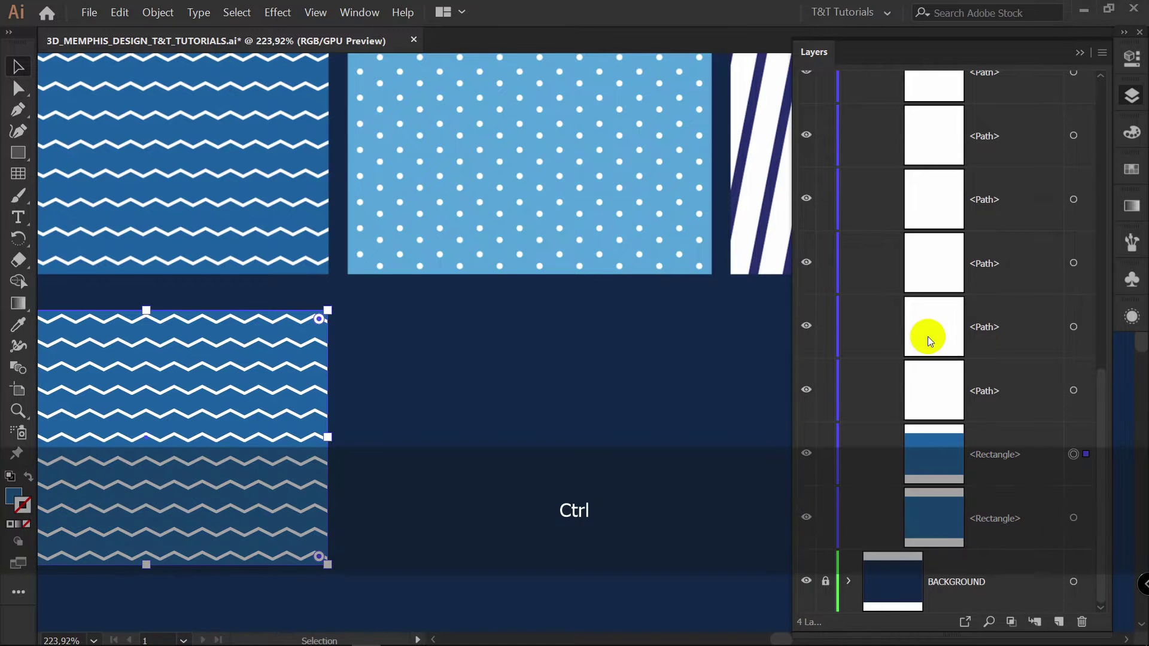
key(ctrl+z)
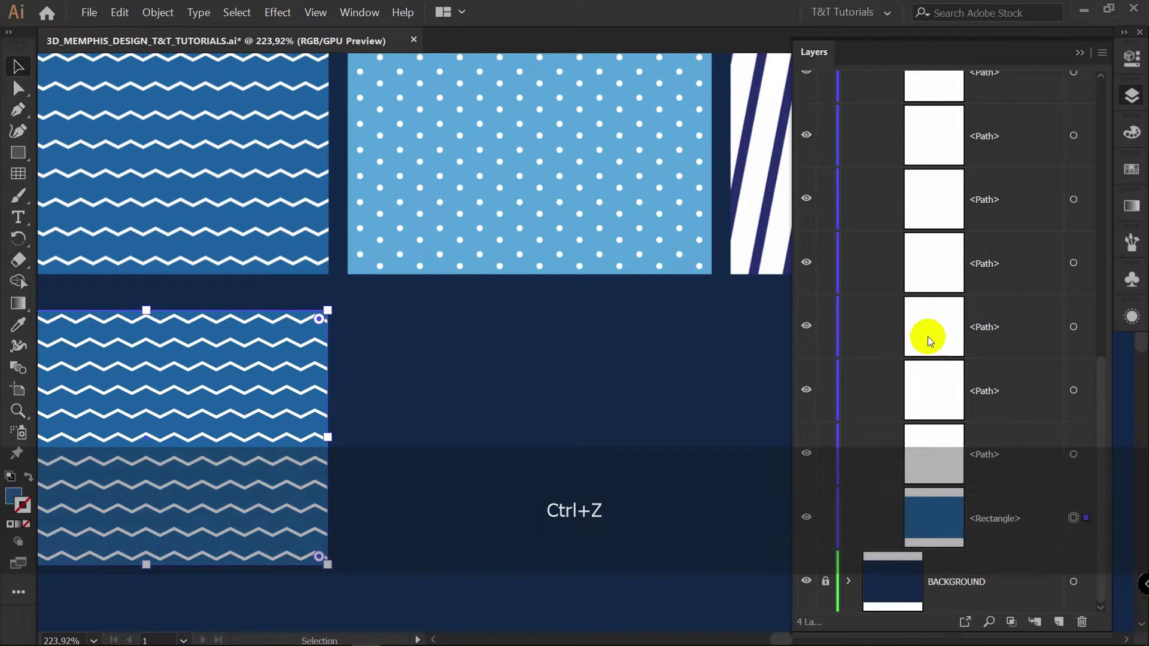
Step: Paste the blue rectangle in place above the clip group in the PATTERNS layer and collapse the clip group
key(ctrl+shift+v)
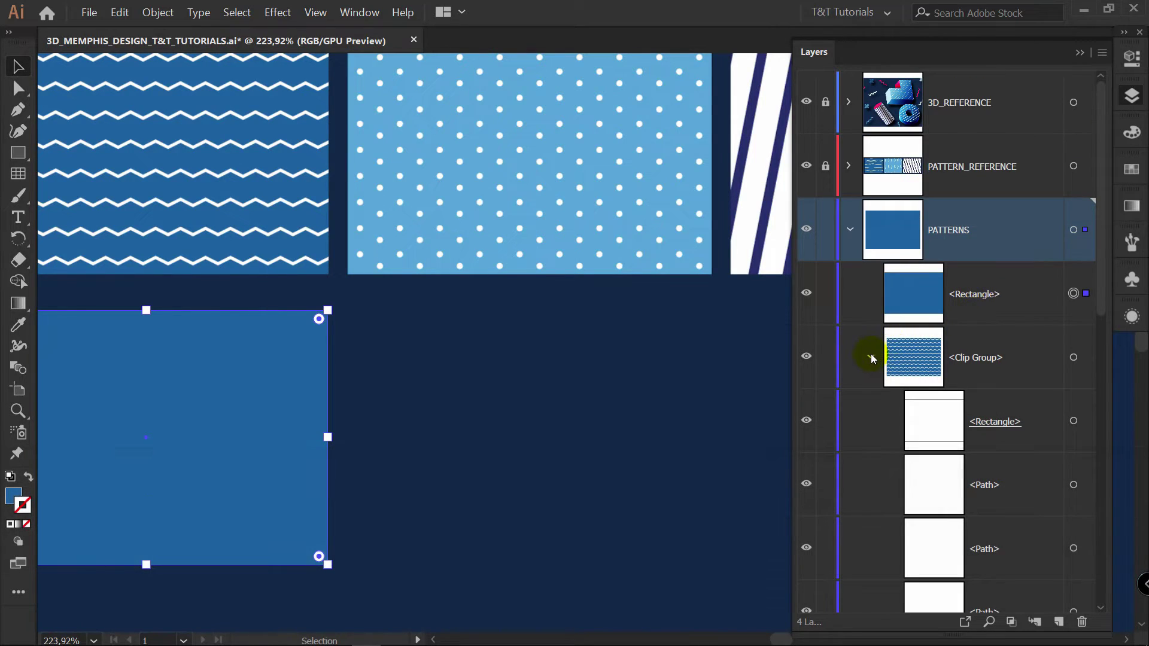
click(871, 358)
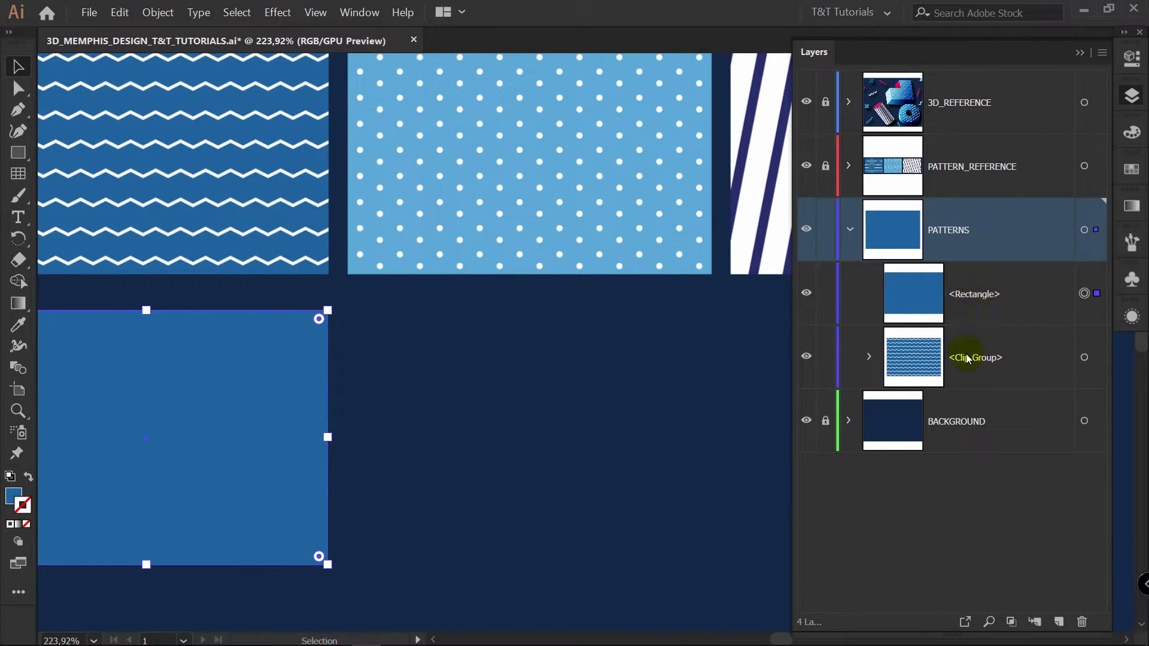
click(988, 299)
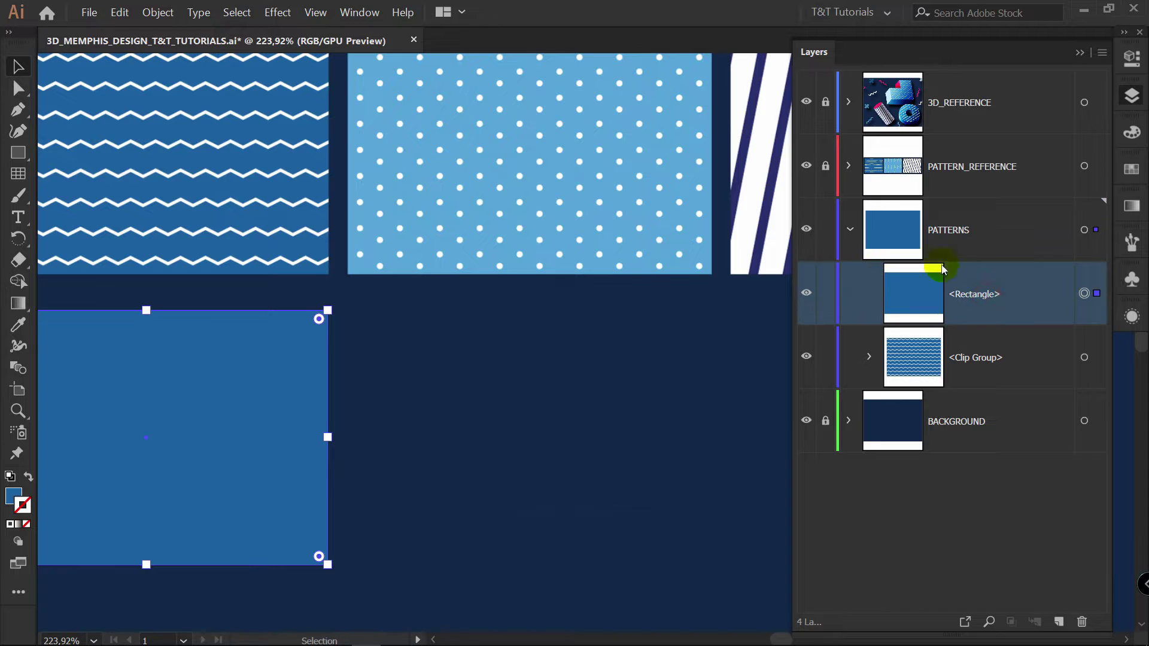
Step: Move the pasted rectangle horizontally to the right of the zigzag pattern, directly below the dotted reference pattern
drag(281, 386, 589, 388)
click(740, 362)
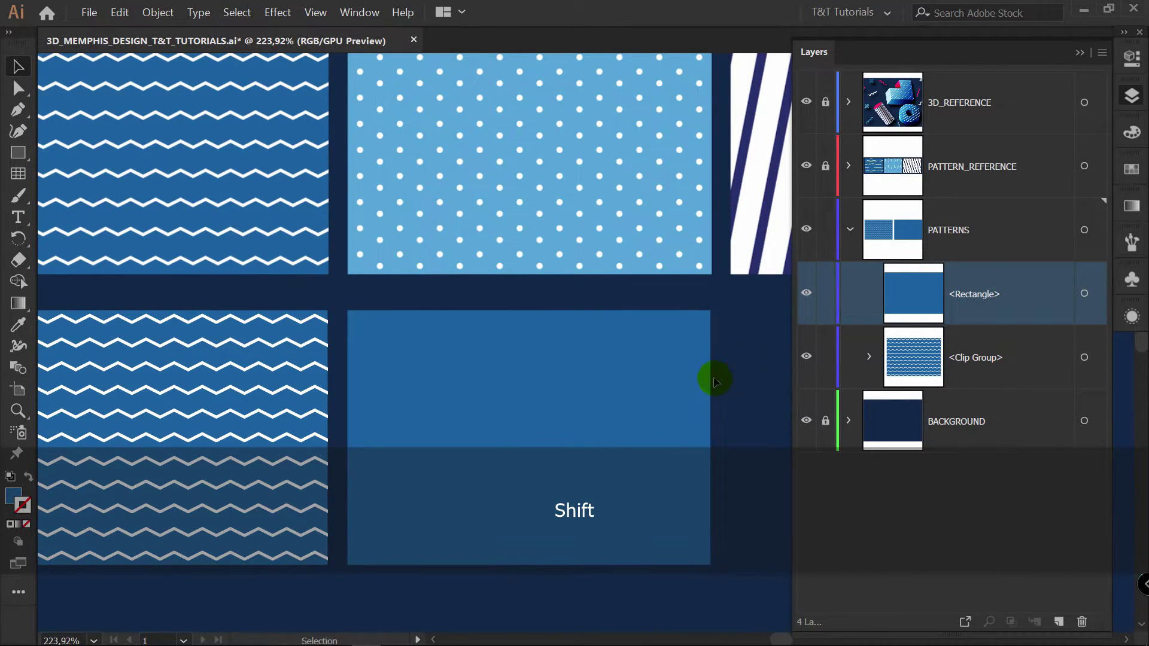
drag(716, 376, 698, 372)
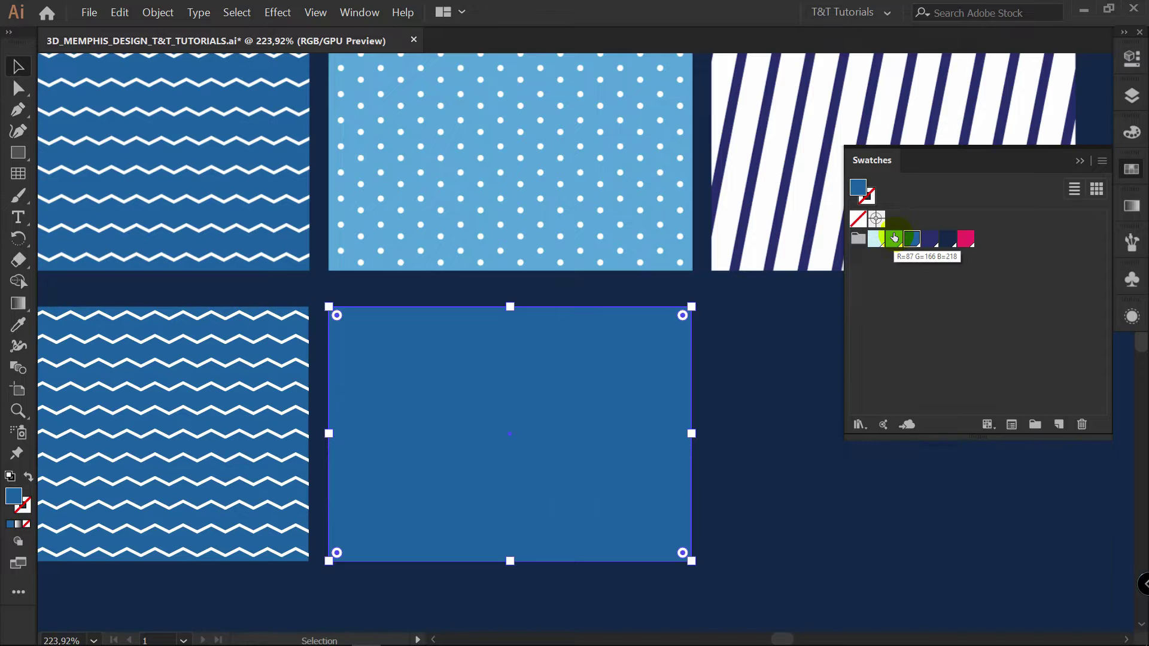
Step: Fill the right rectangle with the light blue swatch R=87 G=166 B=218 and rename the zigzag clip group to 1
click(895, 239)
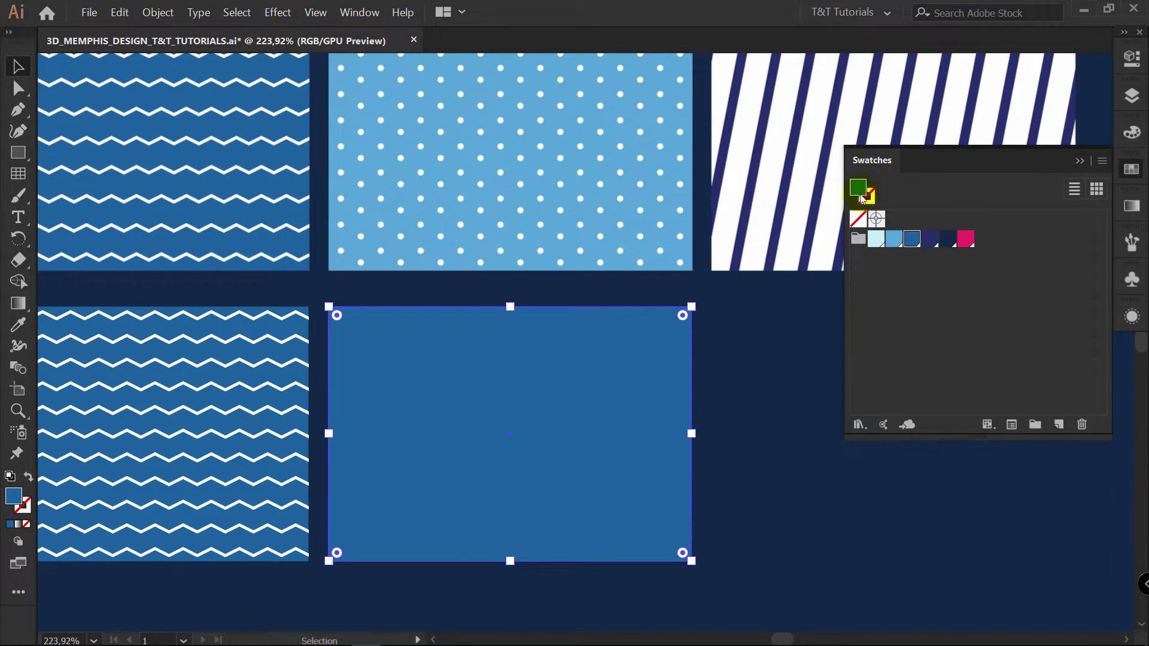
click(897, 237)
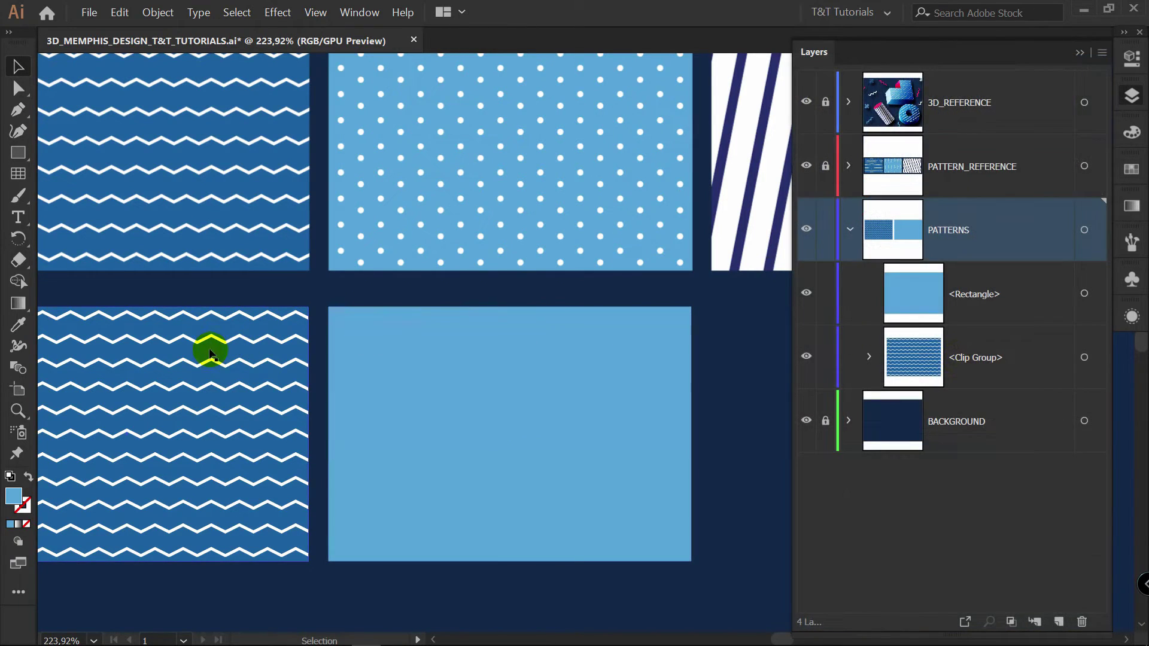
double_click(975, 357)
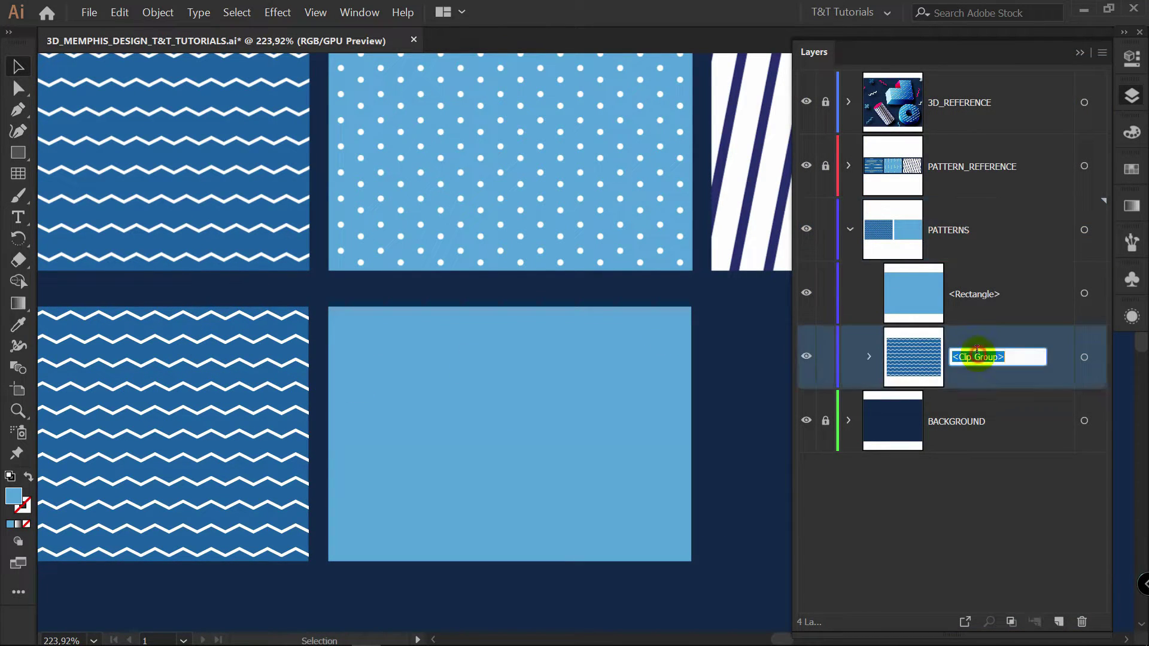
text(1)
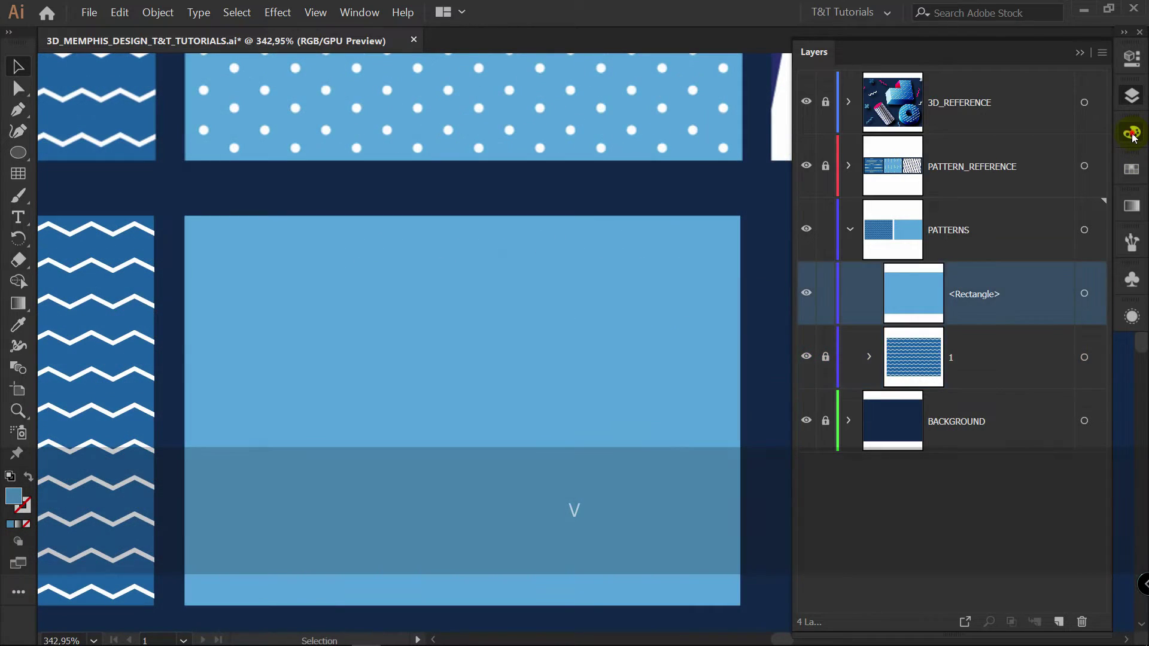
Step: Set the fill to white and draw a small circle just inside the light blue rectangle's upper-left corner
click(1133, 133)
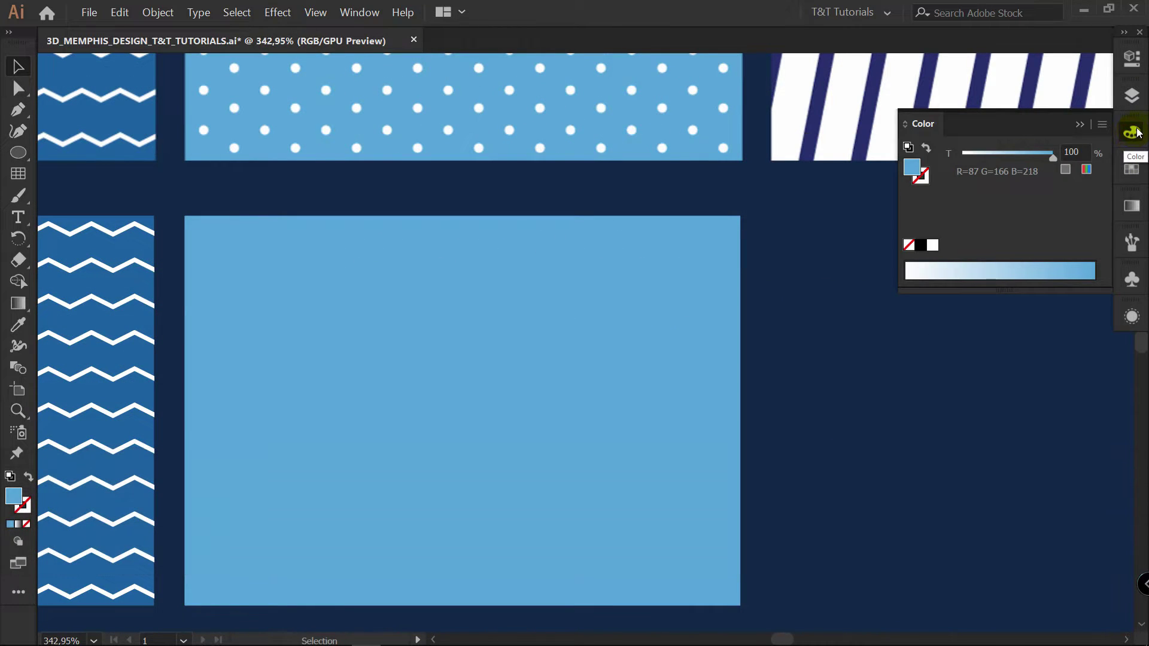
drag(1051, 156, 960, 160)
click(1132, 96)
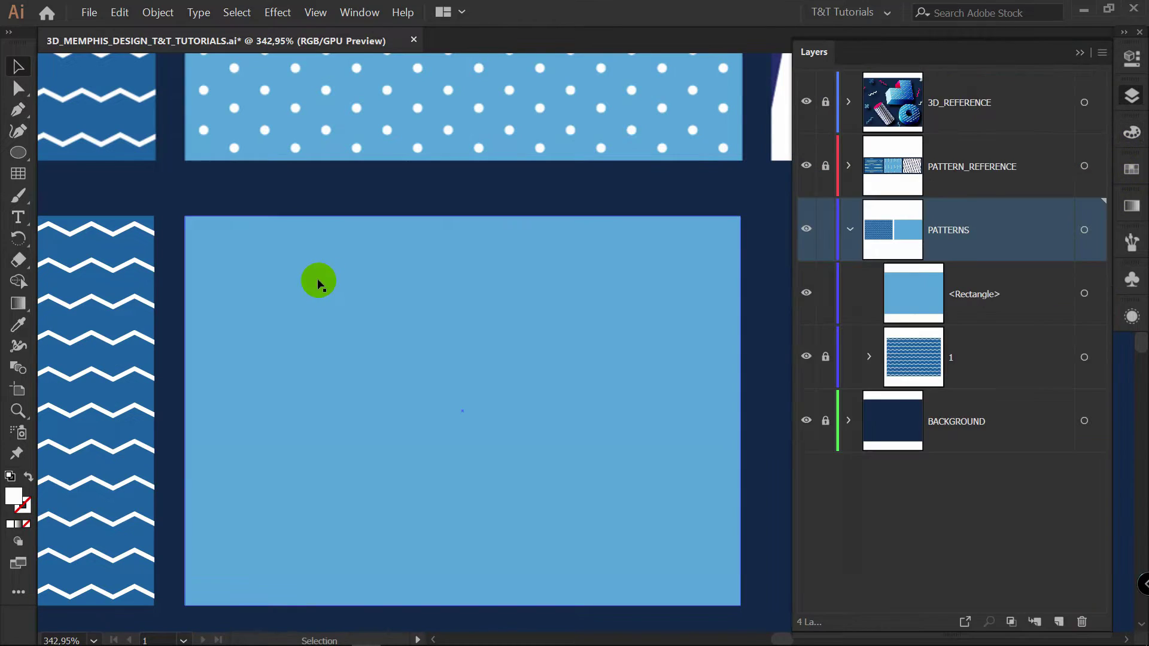
key(l)
drag(193, 228, 204, 234)
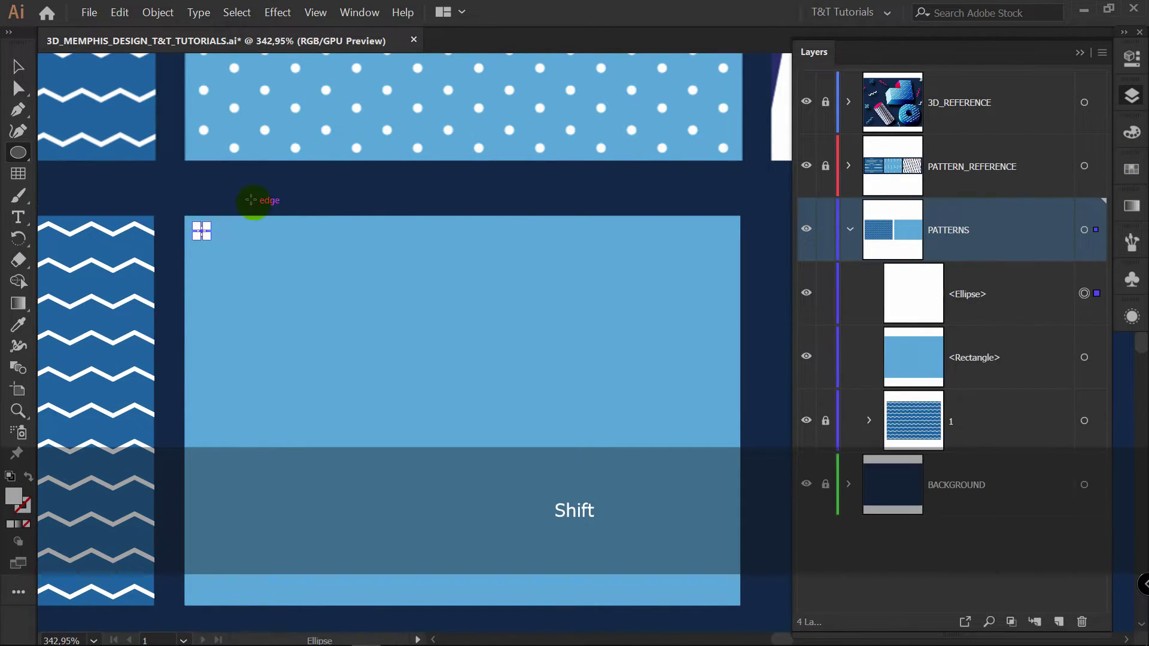
key(v)
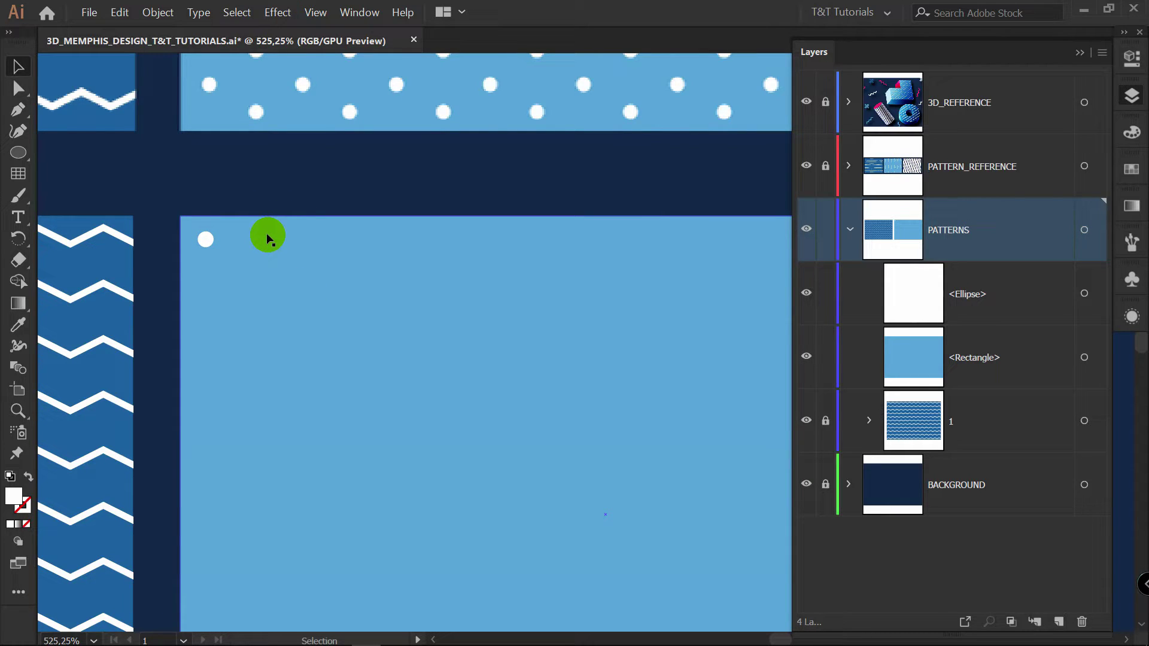
Step: Create a triangle over the light blue rectangle with the Star tool, using 3 points and radii of 25 pt and 50 pt
drag(18, 153, 118, 219)
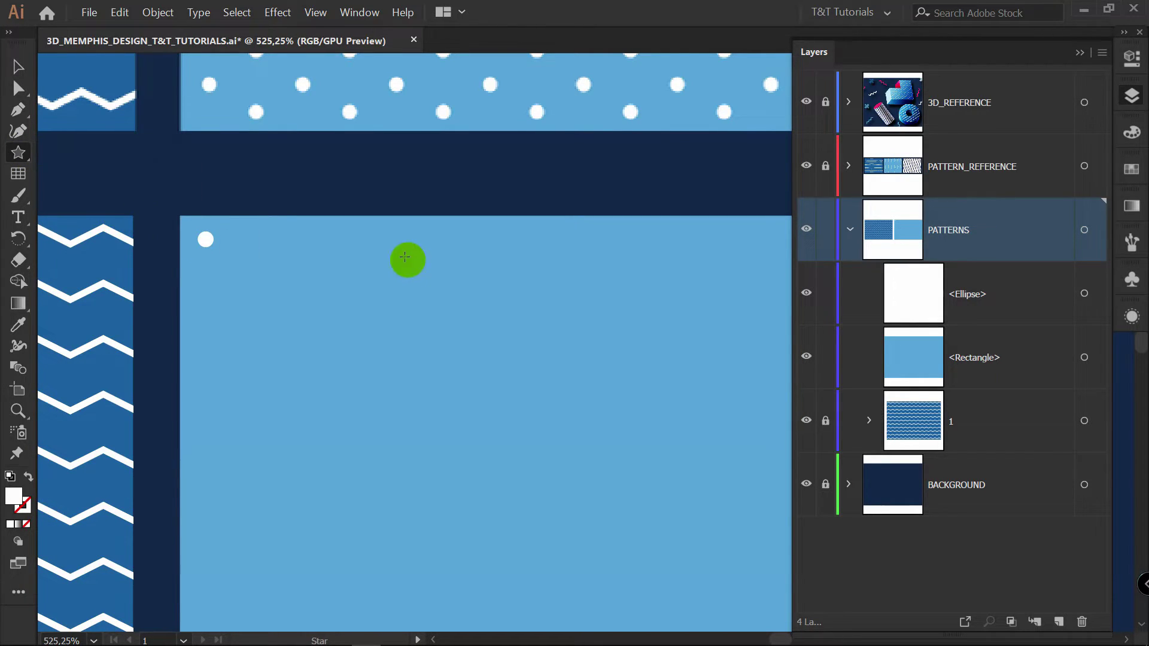
click(404, 260)
drag(554, 344, 648, 344)
text(3)
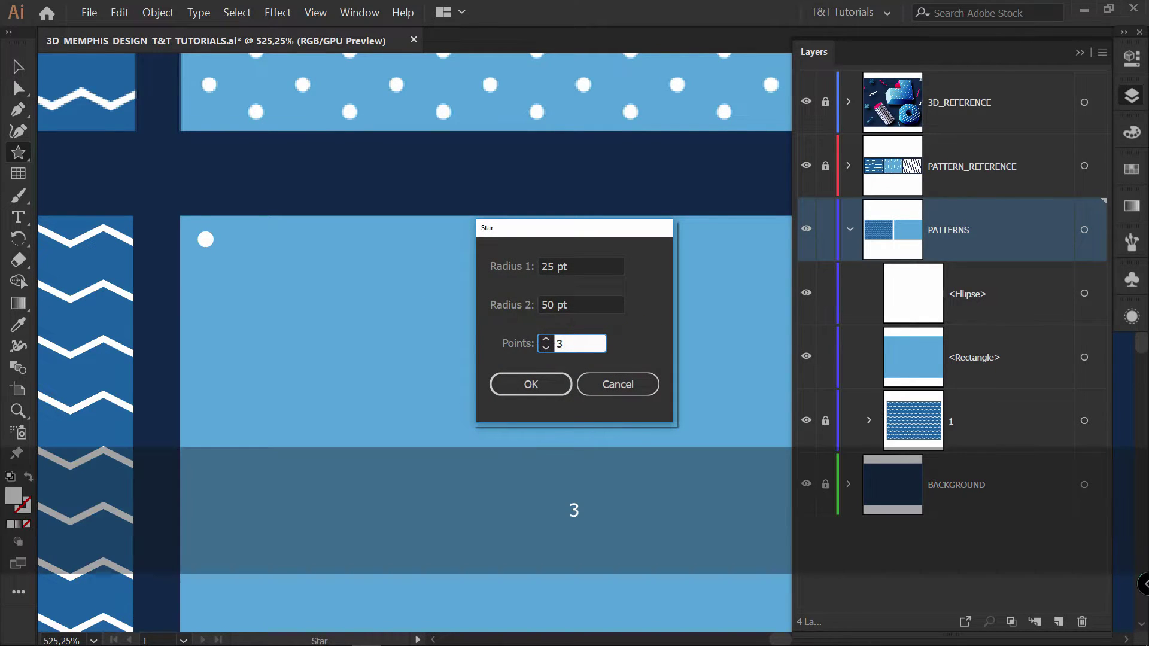
click(526, 383)
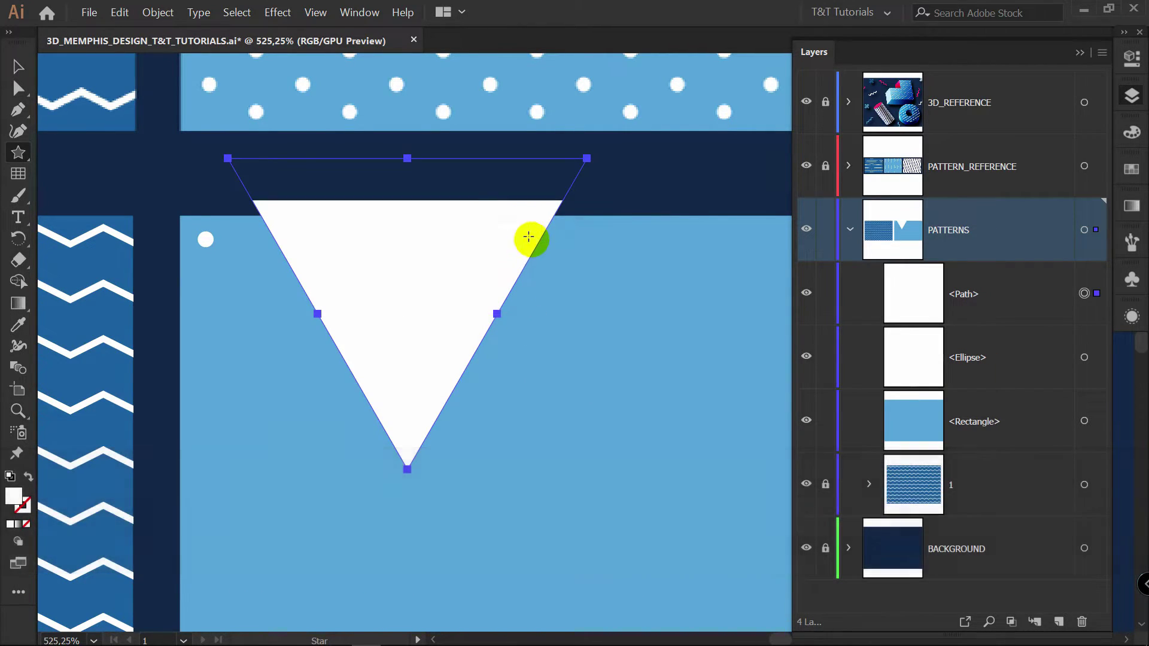
Step: Scale down the white triangle, turn it upright and move it inside the light blue rectangle
key(v)
drag(587, 158, 293, 411)
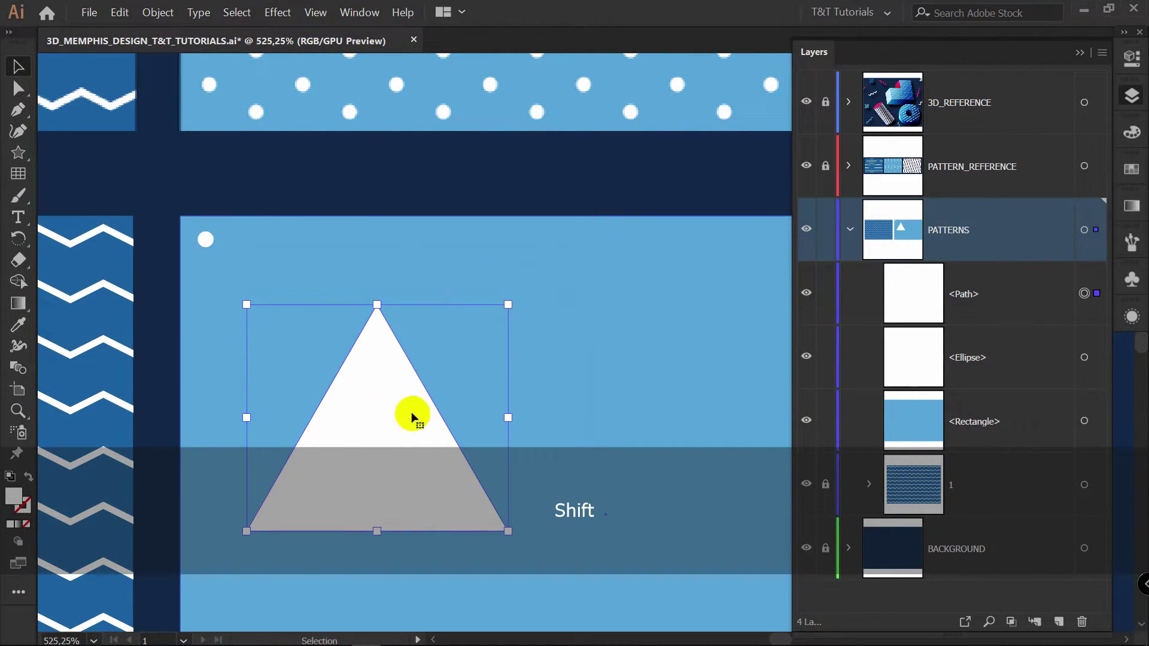
drag(358, 454, 329, 375)
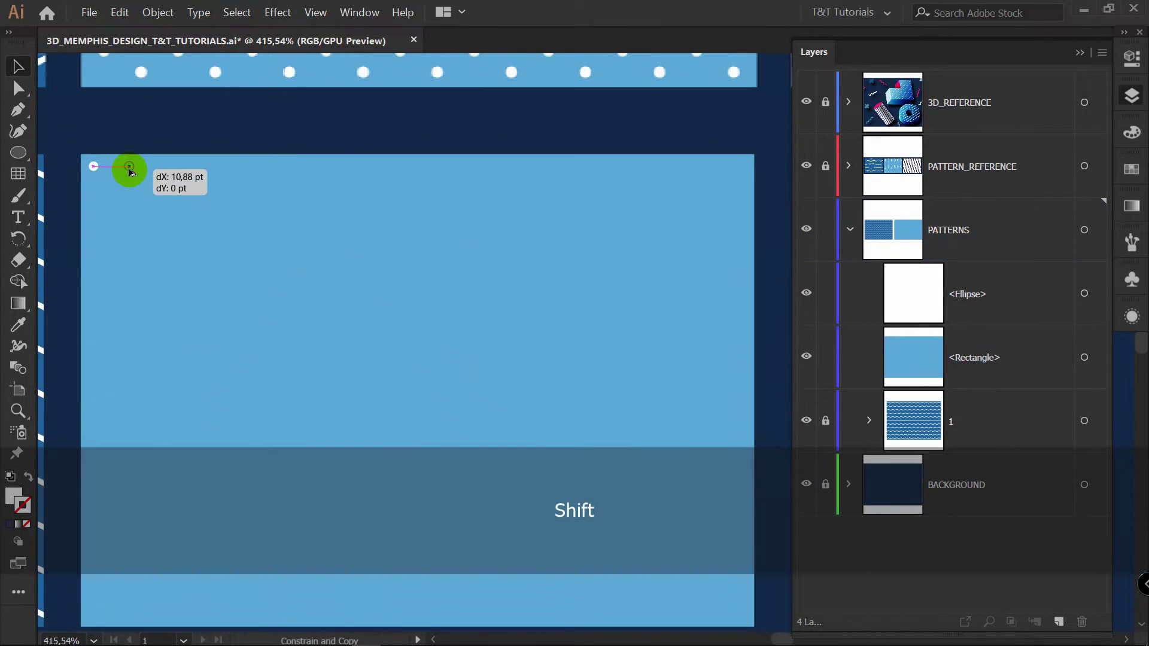
Step: Copy the white circle a short distance horizontally and repeat the copy until a row of 20 circles spans the rectangle's upper edge
drag(131, 172, 128, 173)
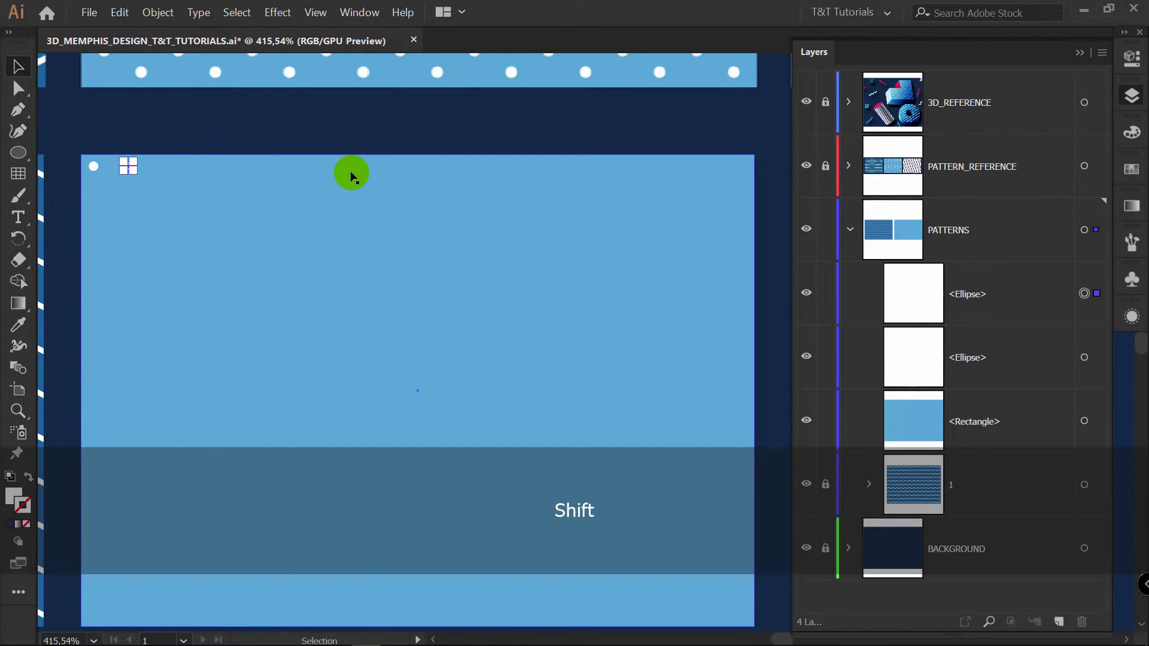
key(ctrl+d)
key(ctrl+d)
key(ctrl+d)
key(ctrl+d)
key(ctrl+d)
key(ctrl+d)
key(ctrl+d)
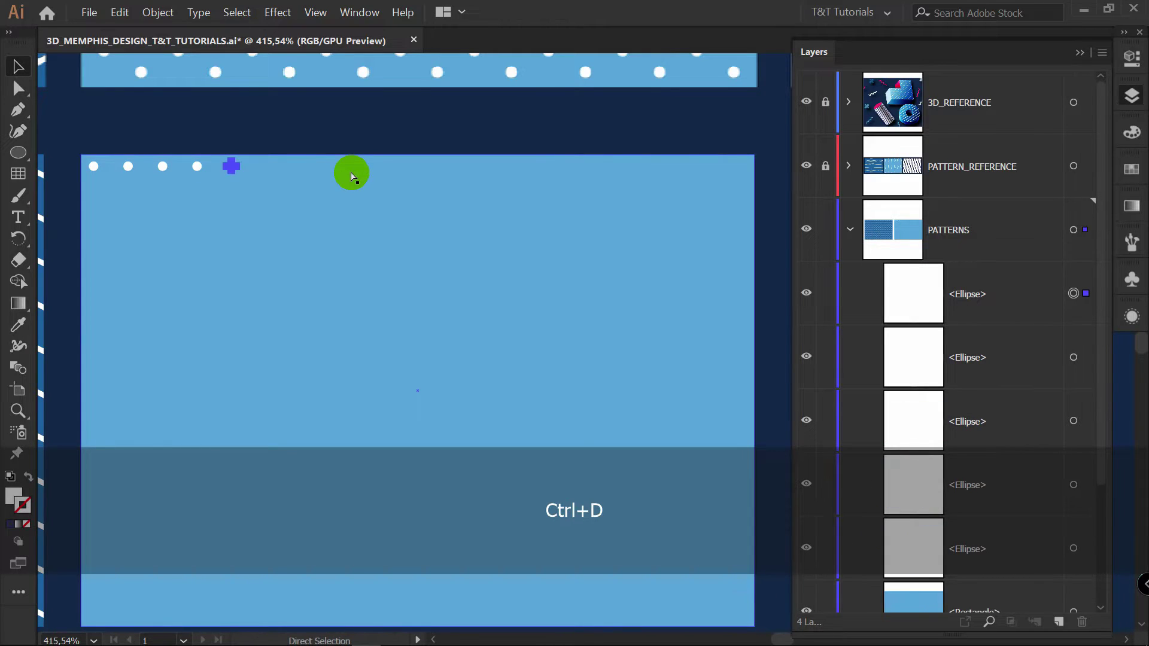
key(ctrl+d)
key(ctrl+d)
key(ctrl+d)
key(ctrl+d)
key(ctrl+d)
key(ctrl+d)
key(ctrl+d)
key(ctrl+d)
key(ctrl+d)
key(ctrl+d)
key(ctrl+d)
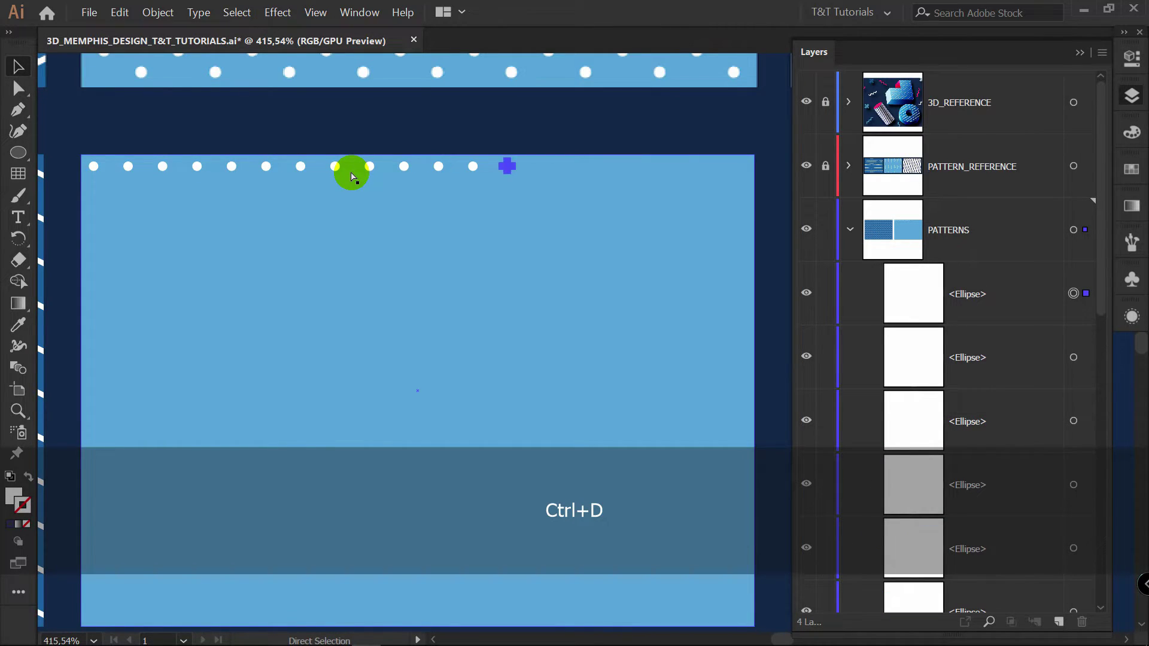
Step: Select the row of circles together with the light blue rectangle, and remove the rectangle from the selection
click(72, 140)
drag(99, 153, 771, 204)
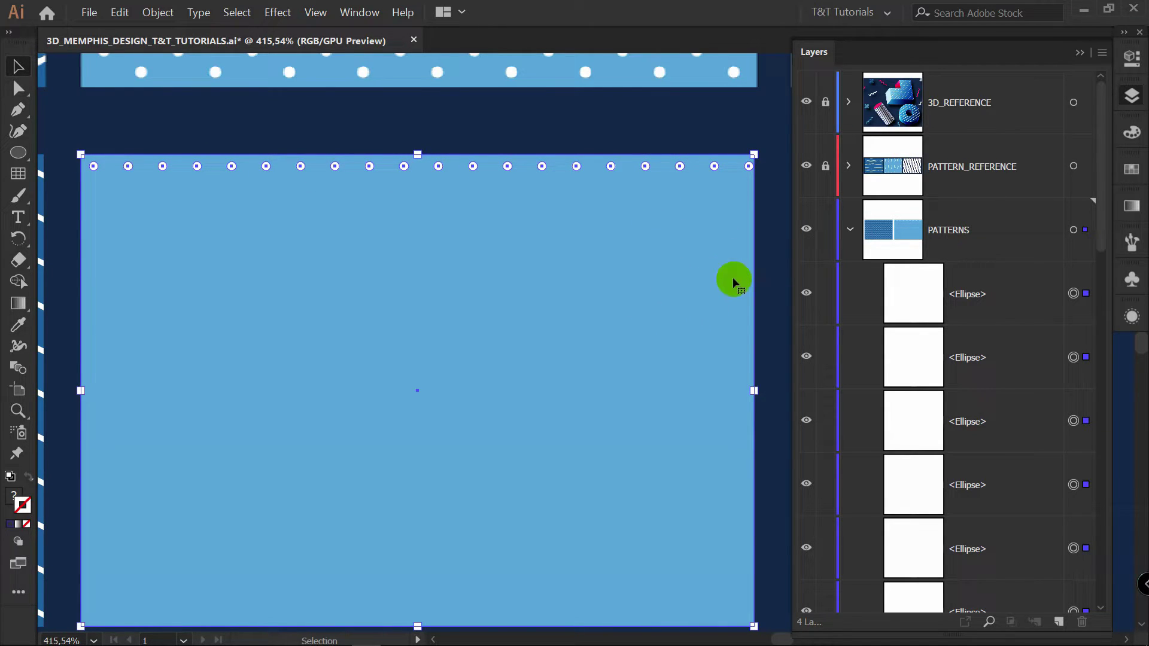
key(space)
drag(717, 319, 709, 289)
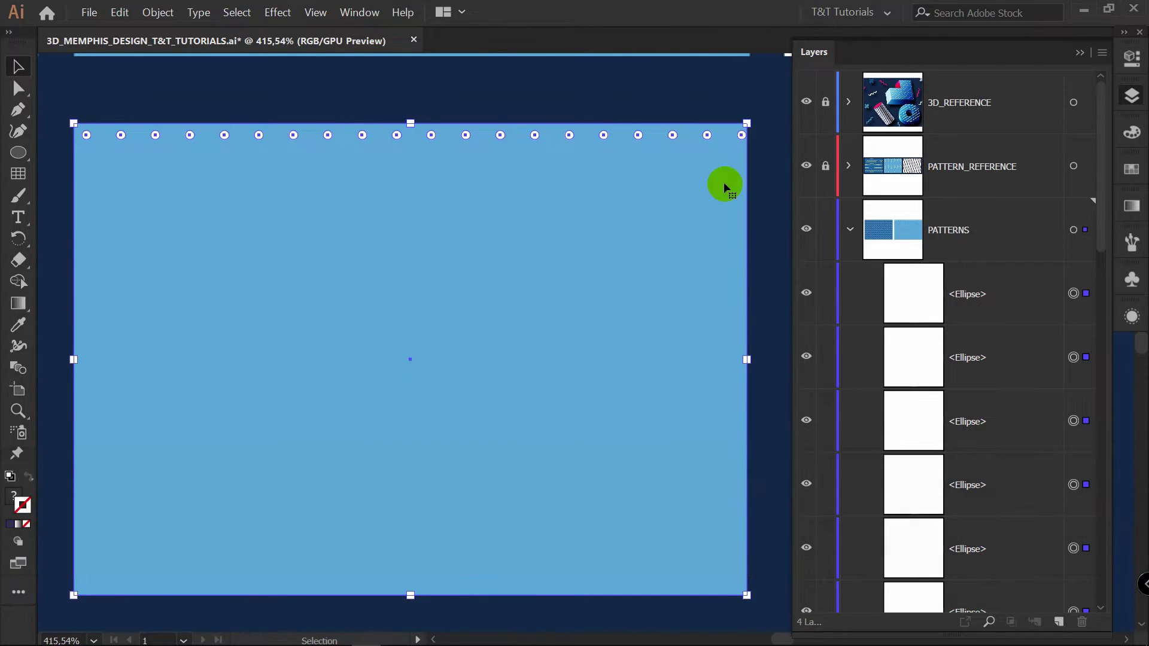
key(shift)
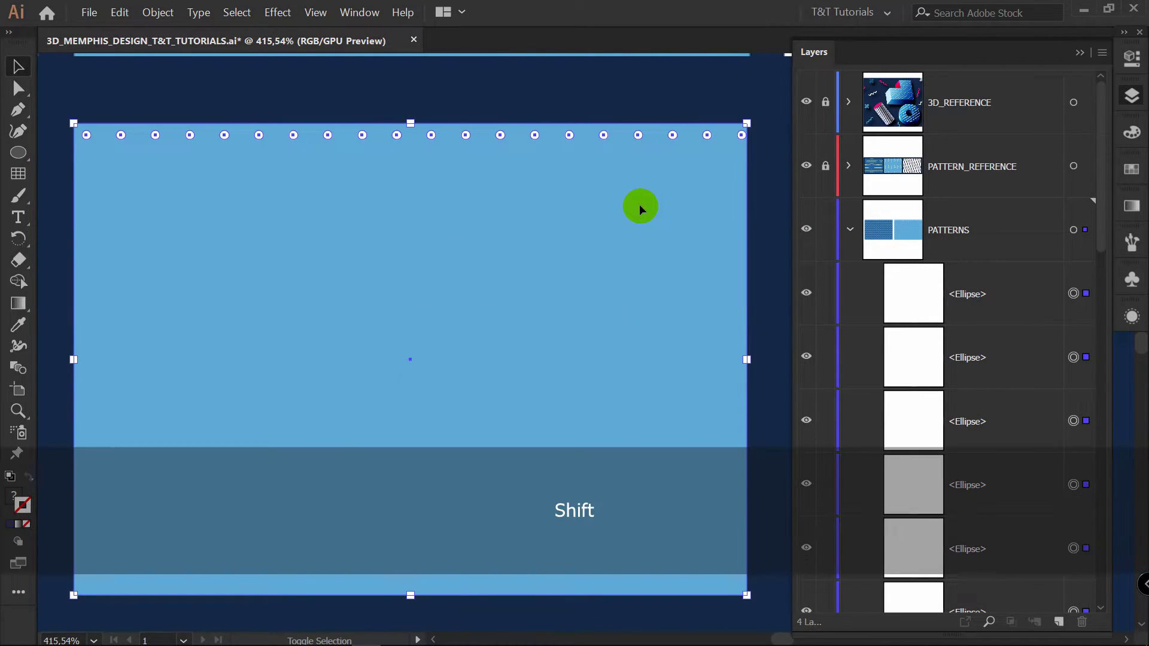
shift+click(458, 201)
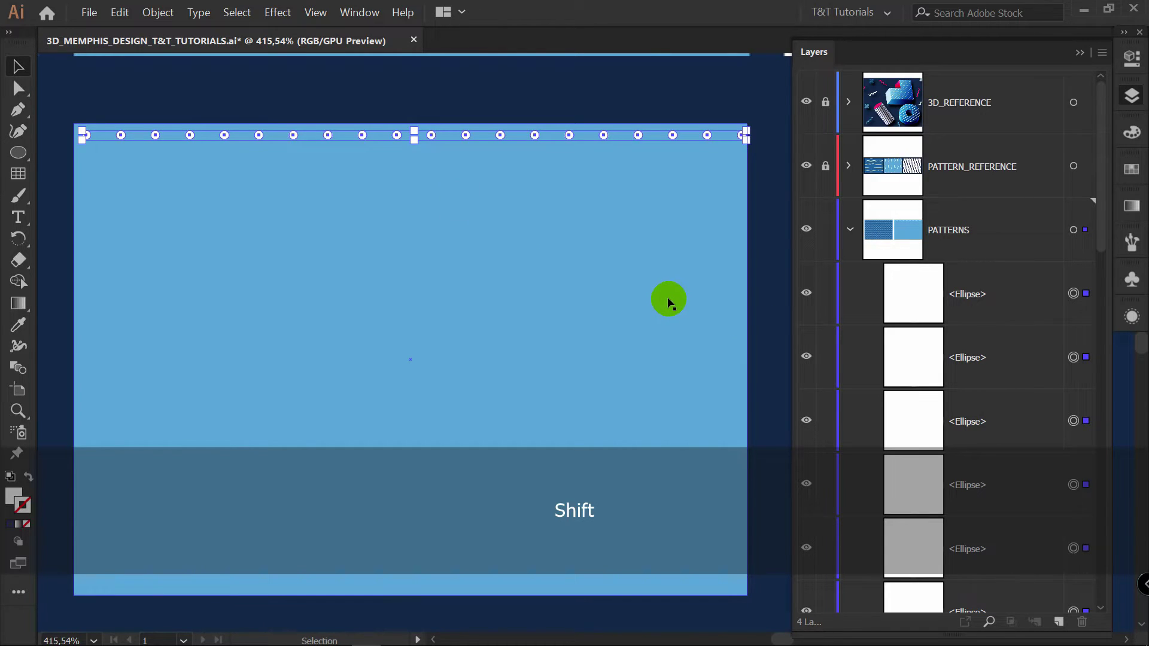
Step: Lock the light blue rectangle, find it in the layer list, unlock it and select it again
click(679, 242)
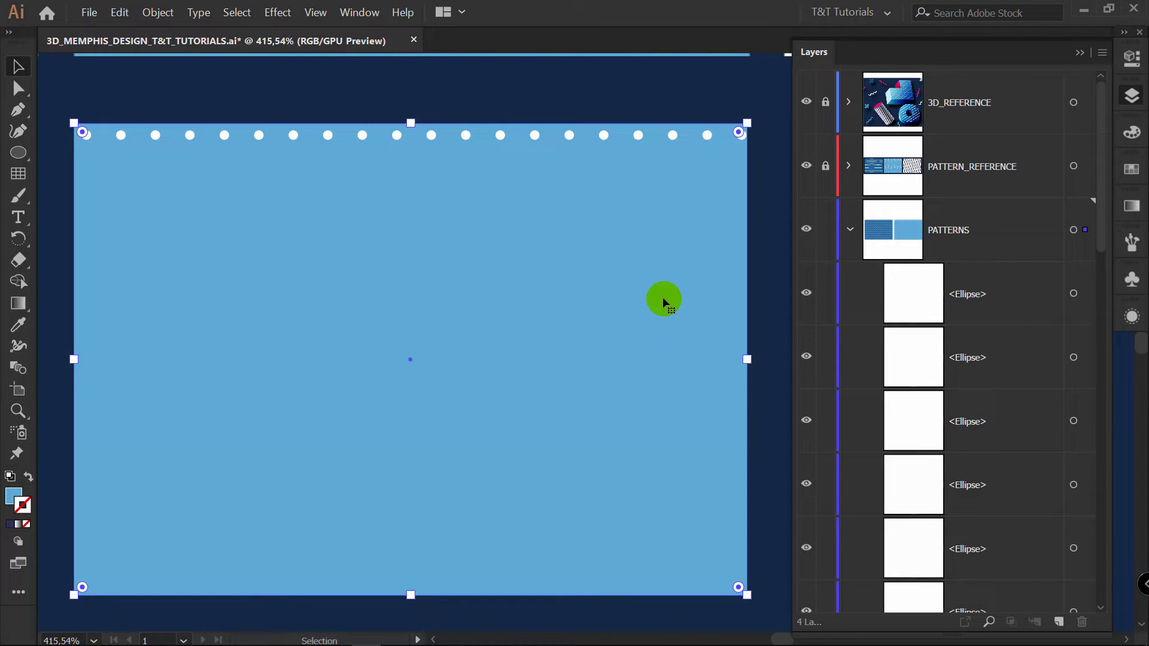
key(ctrl+2)
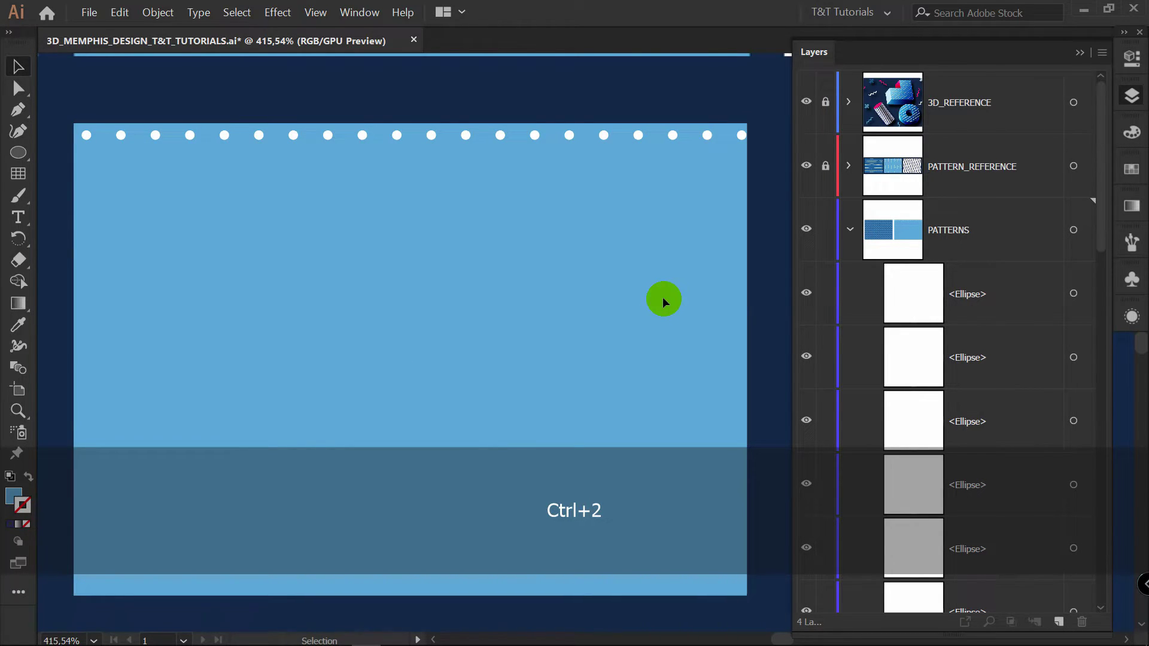
scroll(951, 328, down, 5)
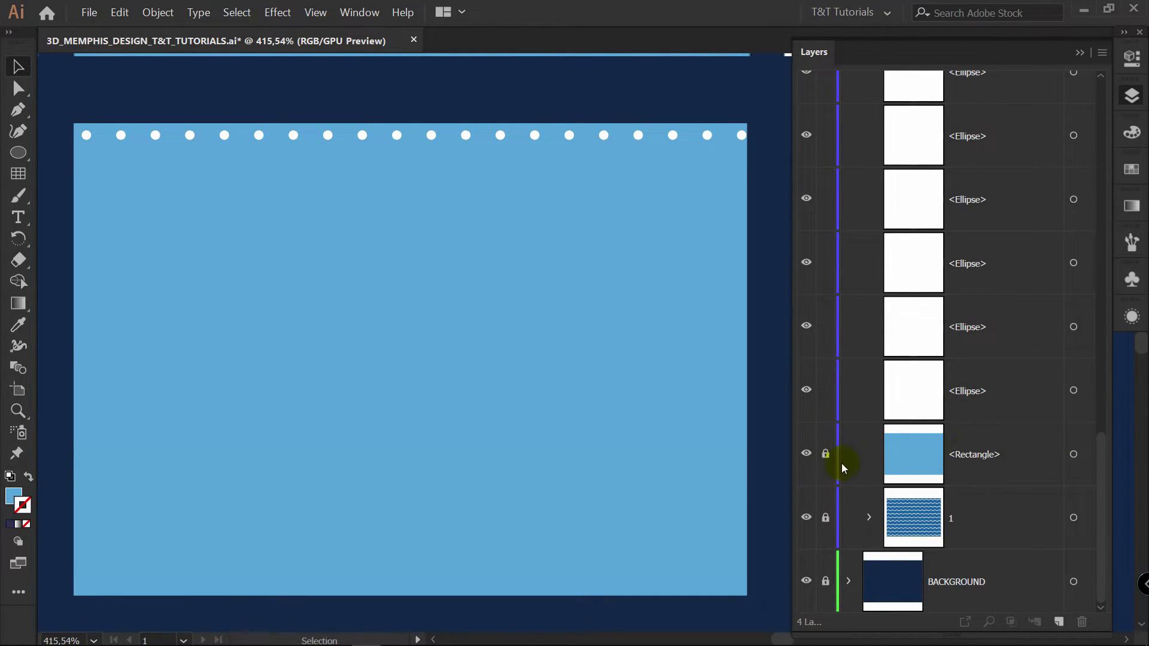
click(825, 454)
click(692, 415)
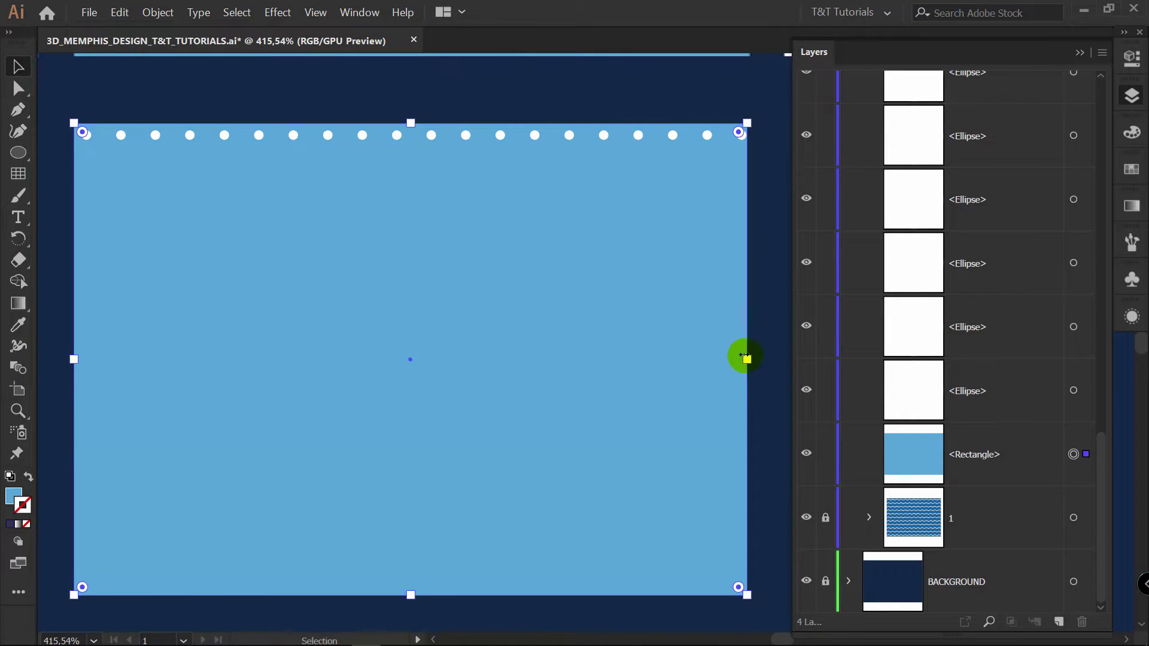
Step: Locate the selected light blue rectangle in the layer list and lock it
scroll(1088, 328, up, 15)
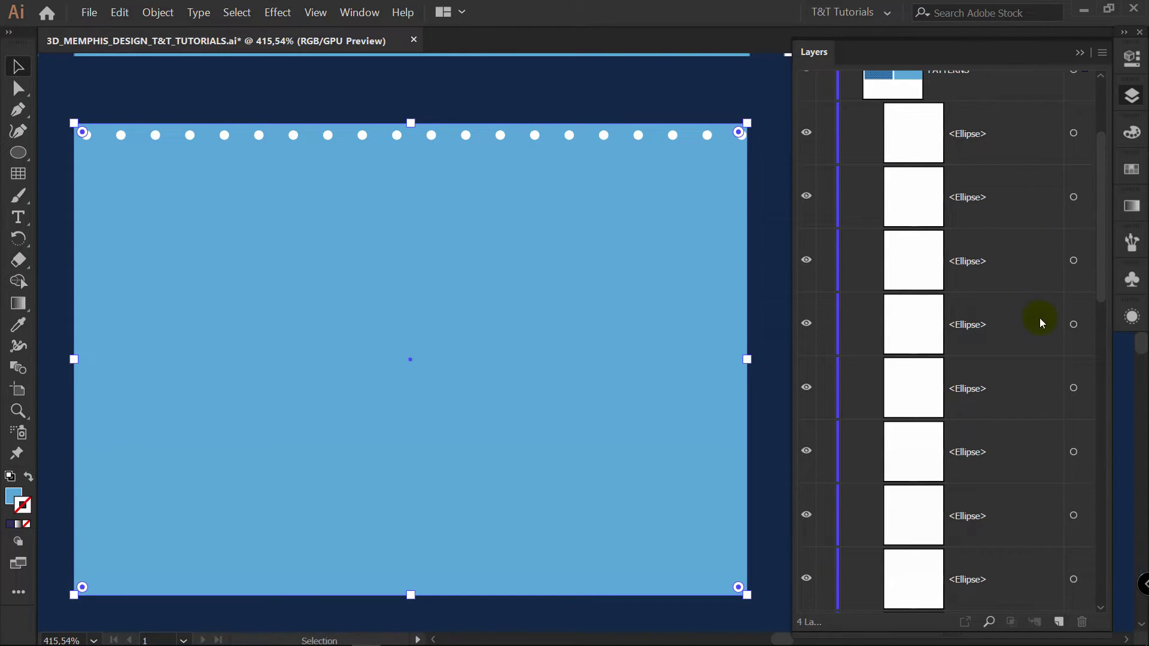
click(993, 625)
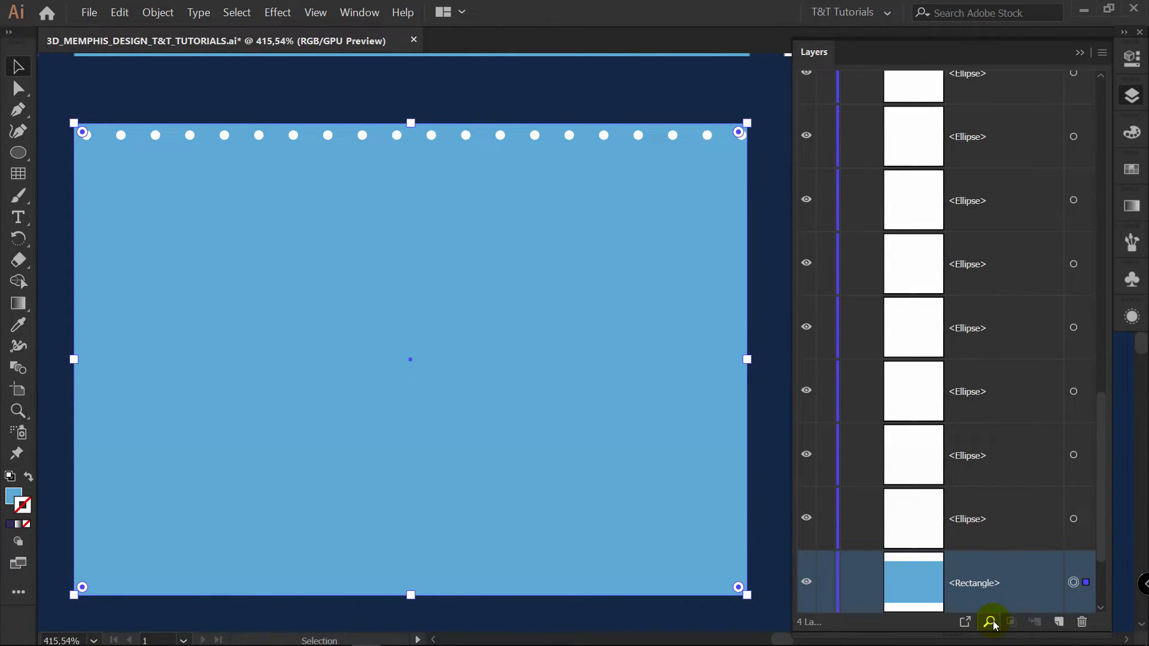
scroll(1098, 502, down, 2)
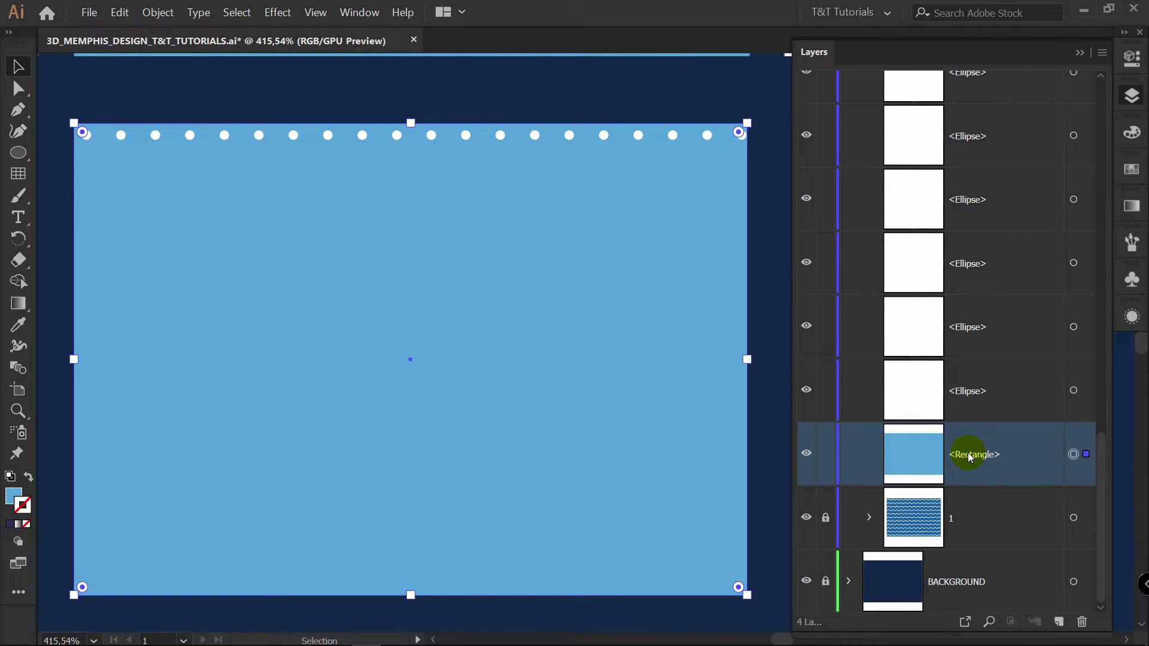
key(ctrl)
key(ctrl+2)
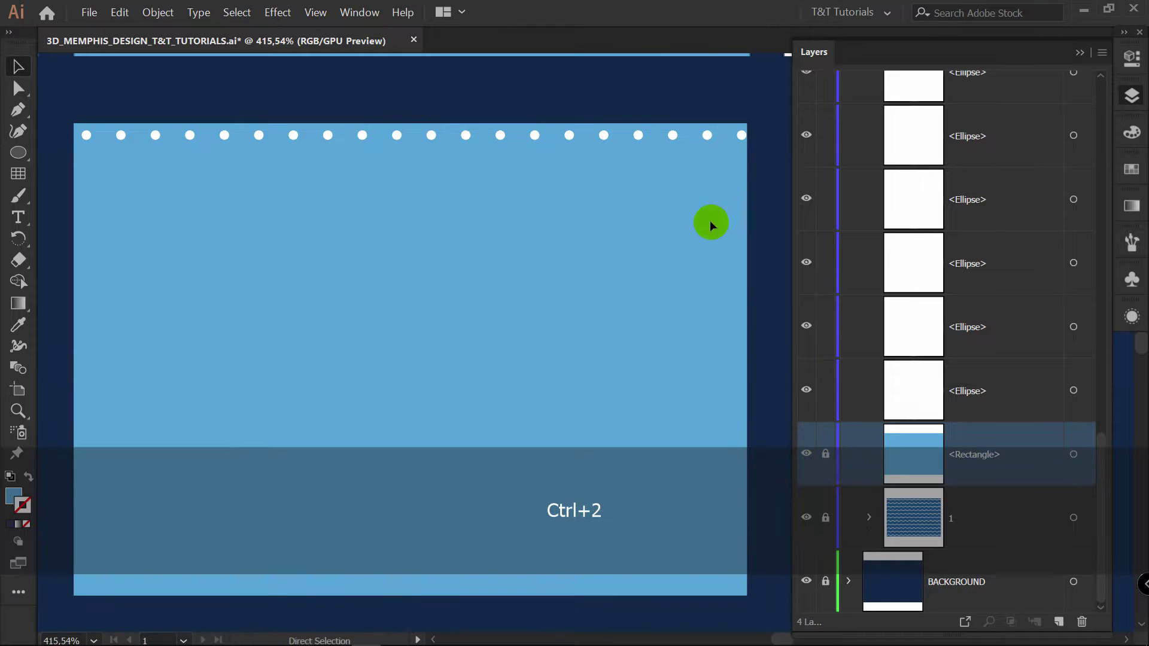
Step: Select the whole row of white circles and duplicate it straight down as a second row
drag(755, 168, 755, 170)
key(z)
drag(303, 114, 648, 115)
key(v)
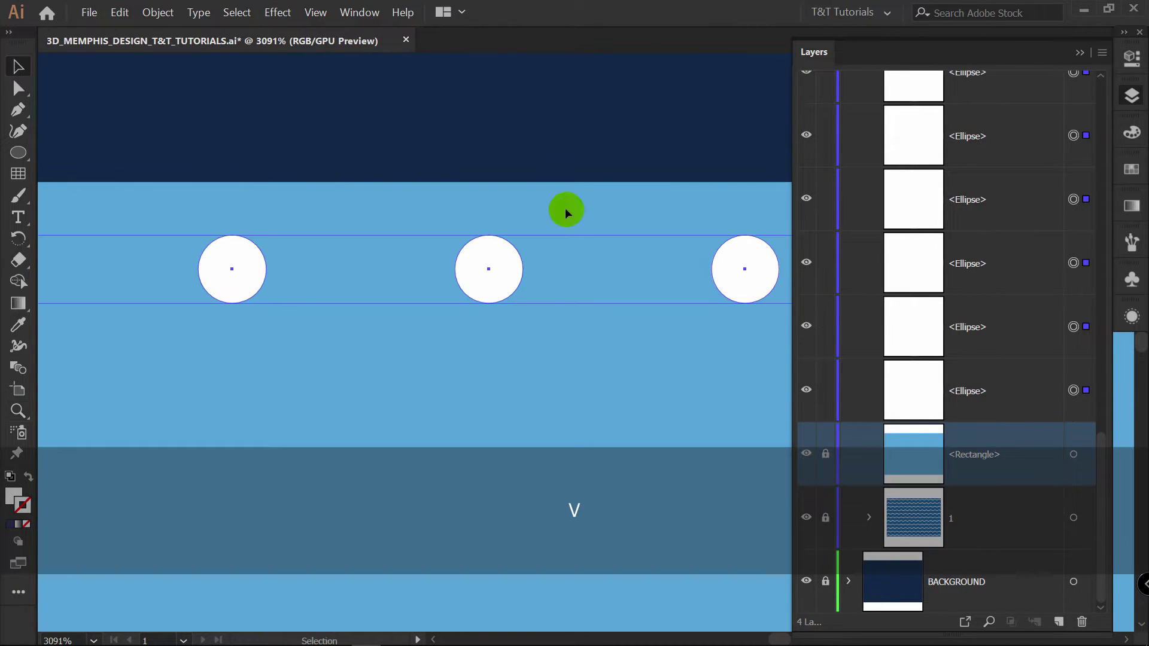
drag(505, 251, 525, 471)
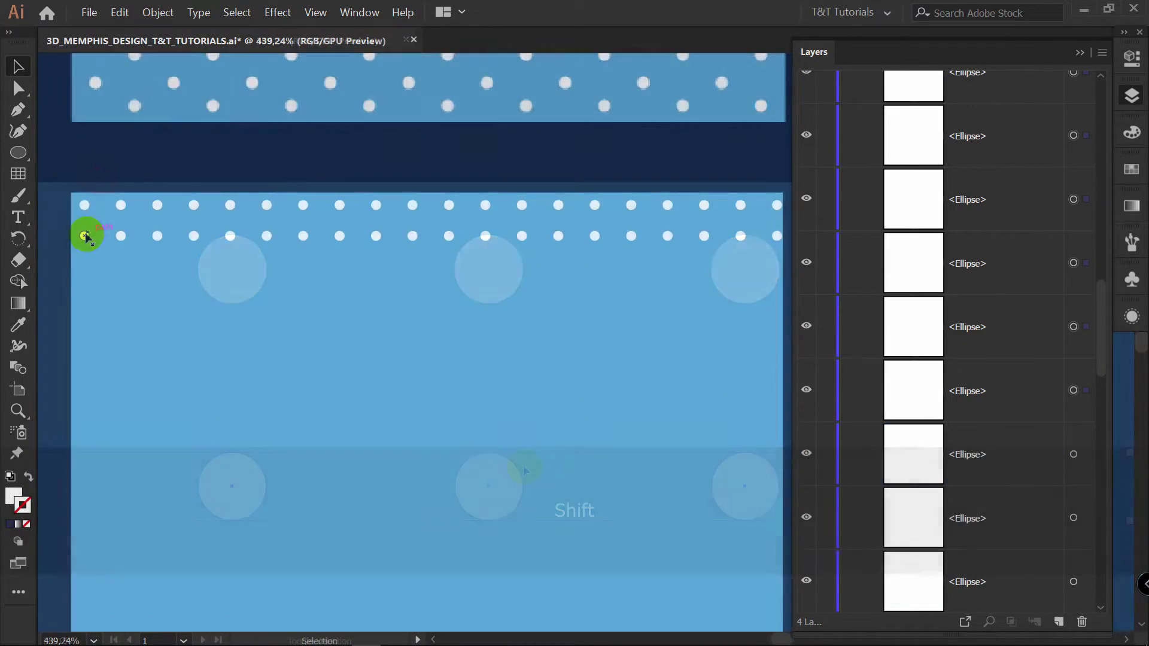
Step: Delete alternate circles in both rows to stagger them, removing the first of the lower row and the second of the upper row onward
click(84, 236)
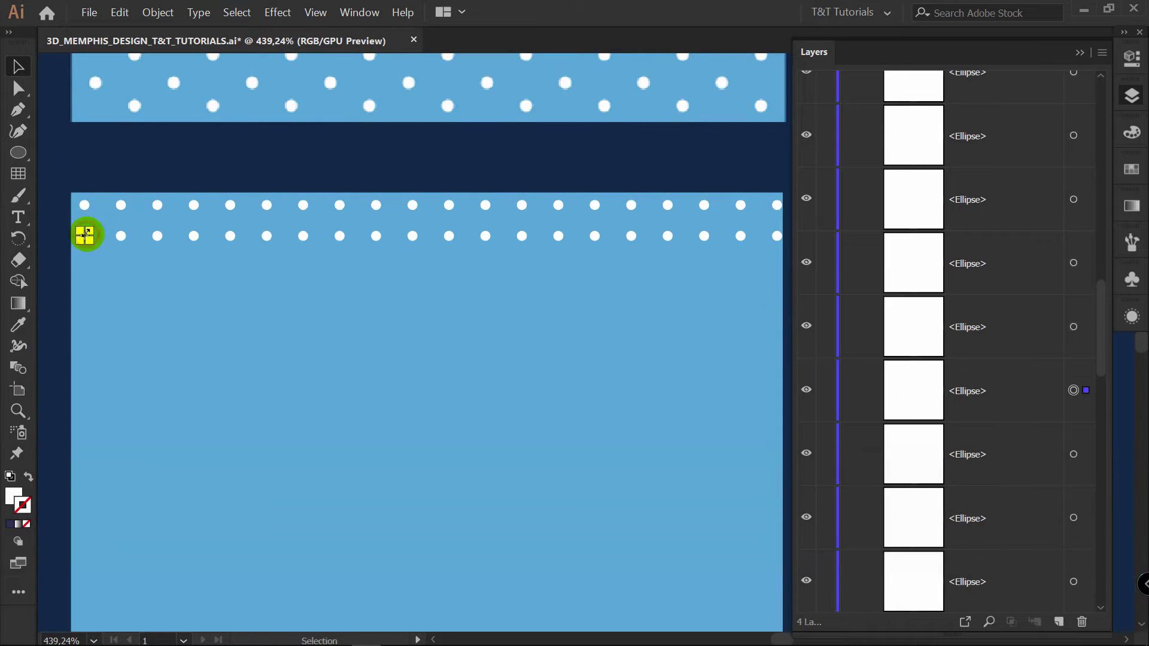
shift+click(120, 205)
key(Delete)
click(155, 236)
key(Delete)
click(193, 205)
key(Delete)
click(230, 234)
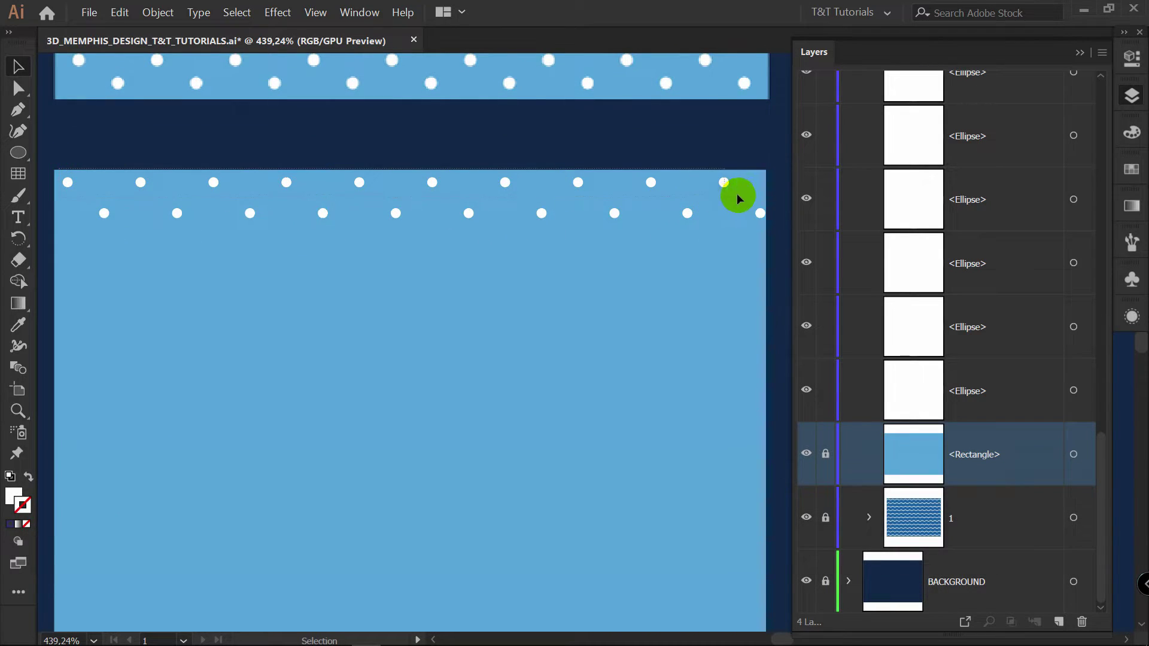
Step: Group the circles of the upper row and the circles of the lower row as two separate groups
drag(738, 196, 756, 194)
key(ctrl)
key(ctrl+g)
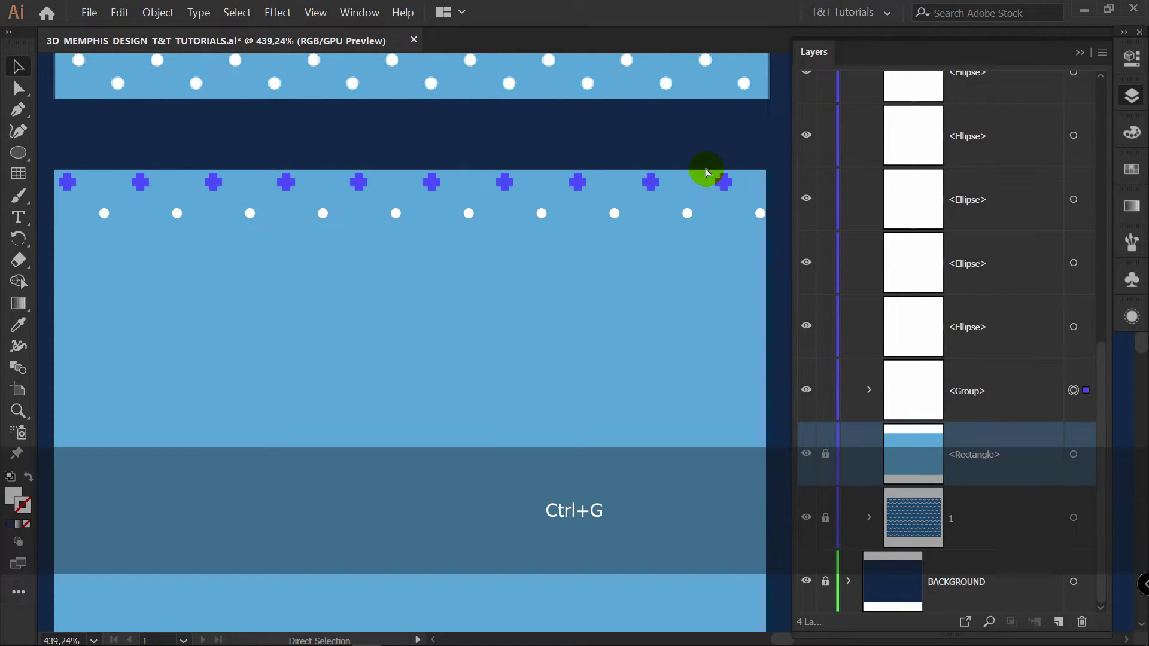
drag(651, 211, 772, 207)
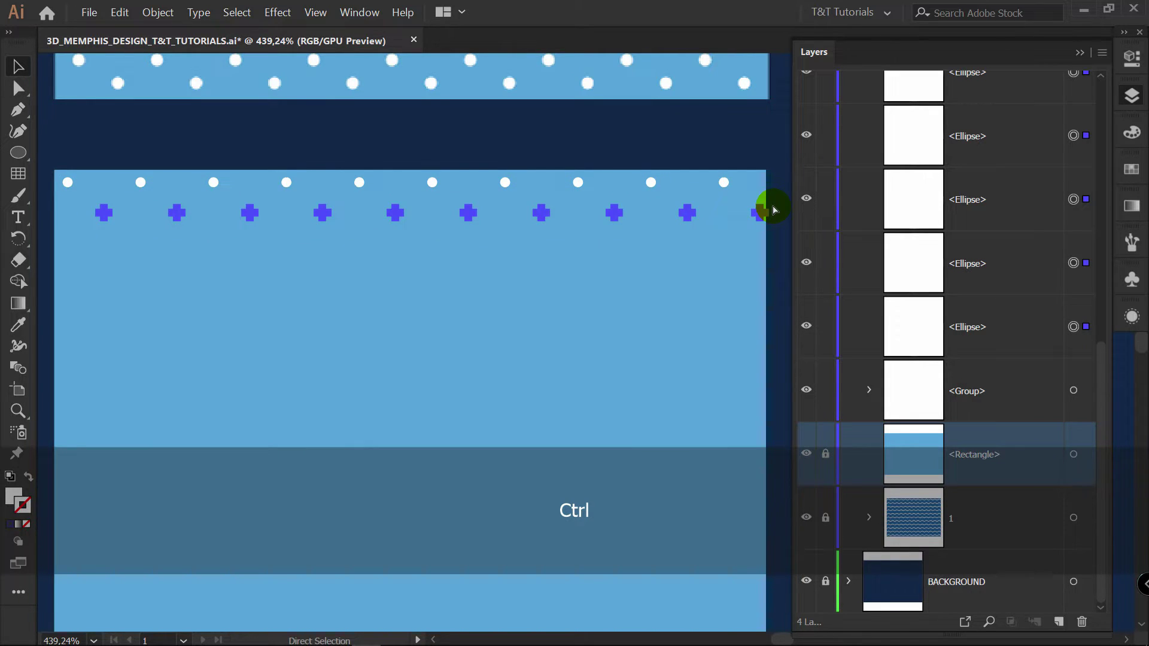
key(ctrl+g)
Step: Select both staggered rows of white circles and duplicate them straight down by one row pair, keeping the spacing even
drag(58, 170, 778, 226)
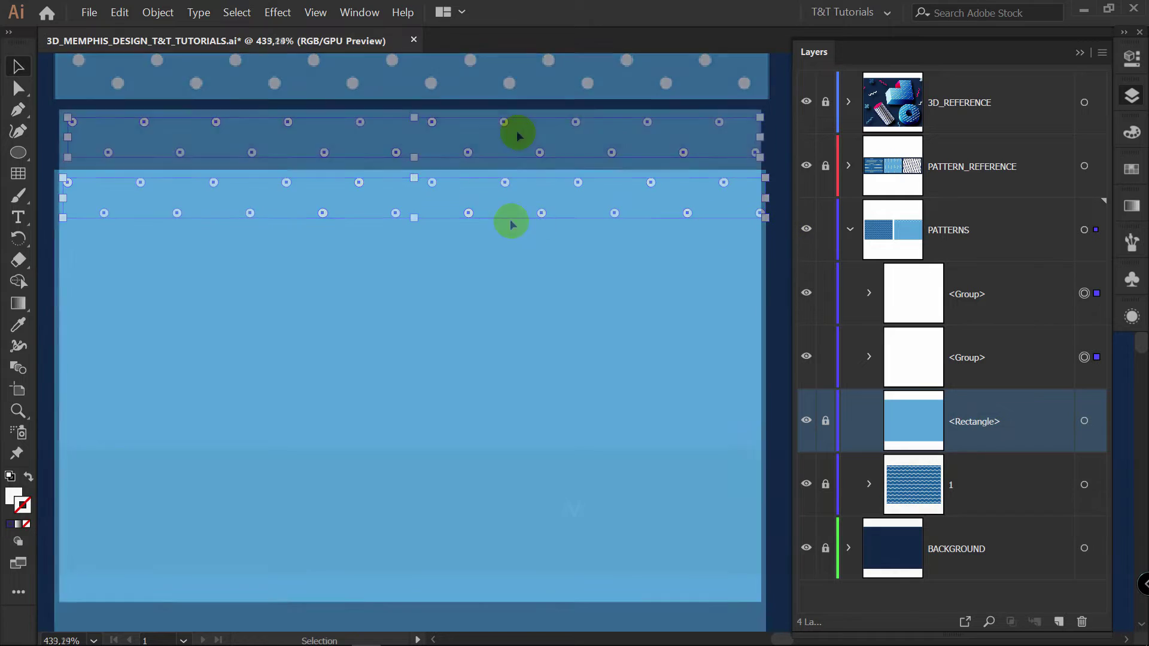
drag(516, 131, 508, 187)
key(alt)
key(shift)
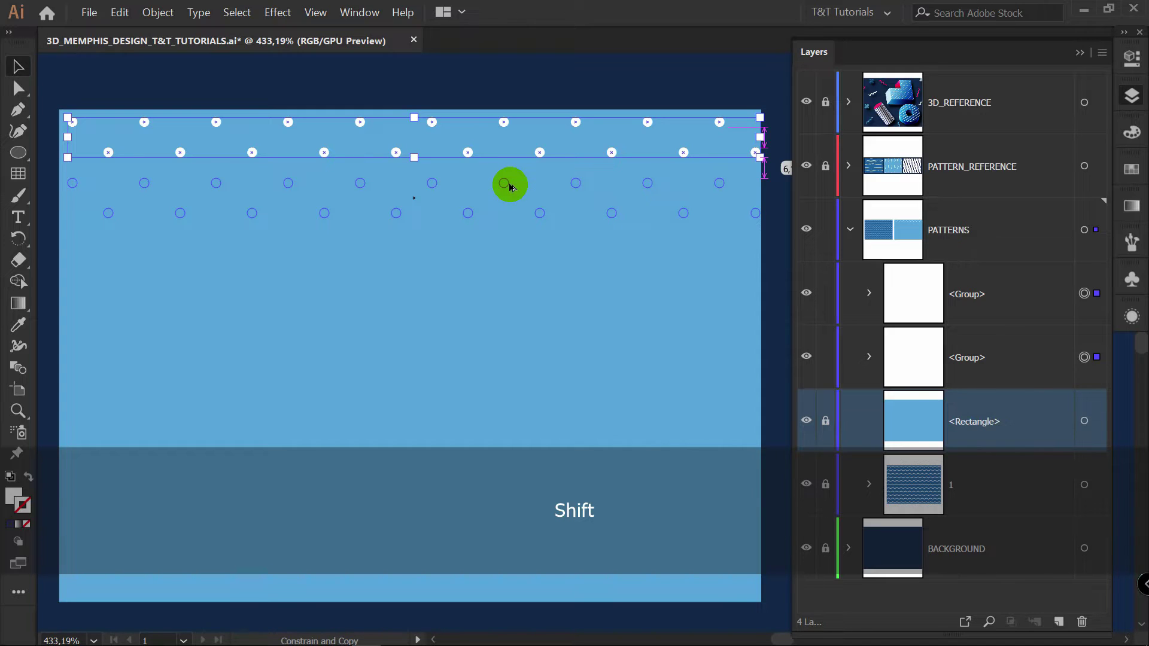
drag(510, 187, 510, 187)
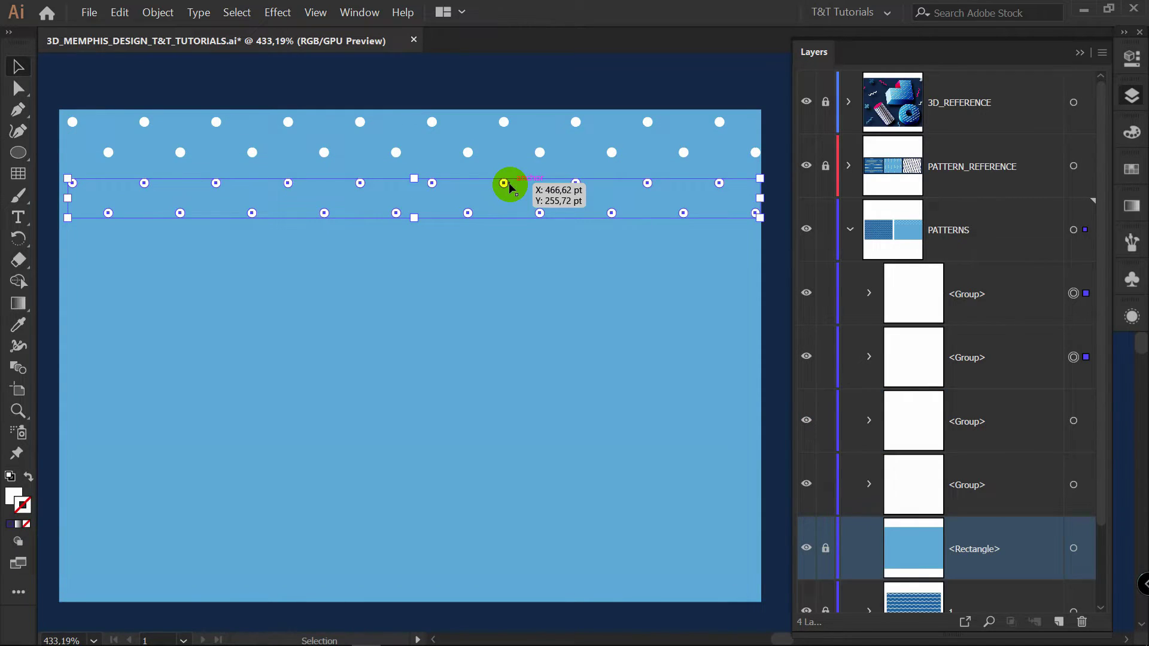
Step: Repeat the row-pair duplication until the white dots fill the light blue rectangle down to its lower edge
key(ctrl+d)
key(ctrl+d)
key(ctrl+d)
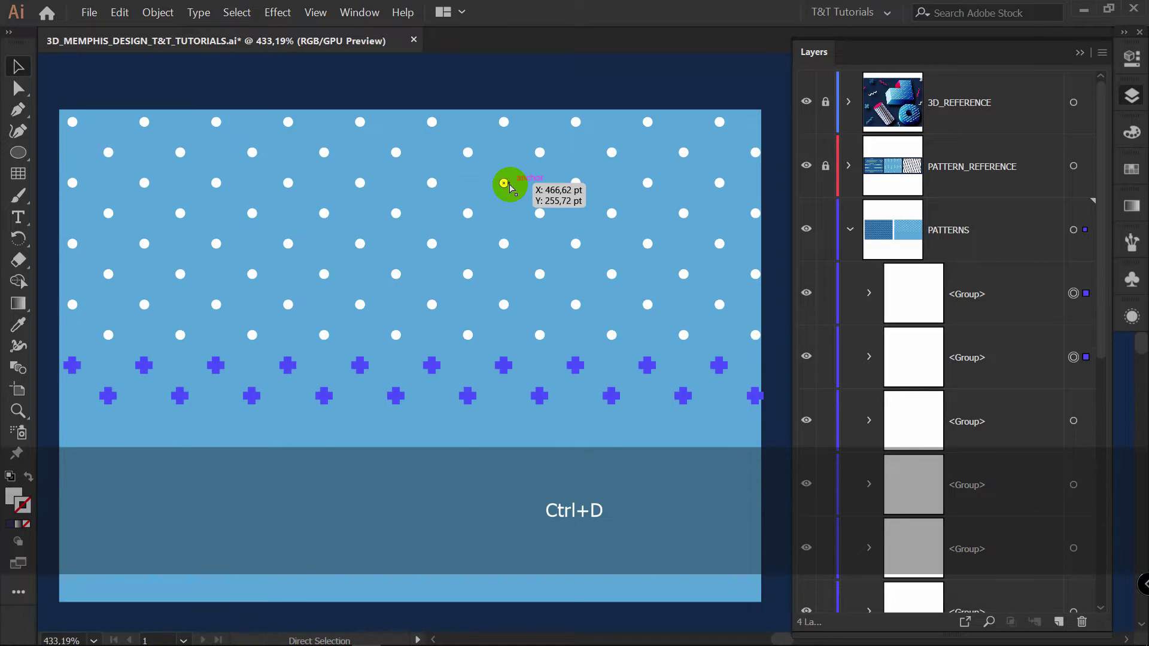
key(ctrl+d)
key(ctrl+d)
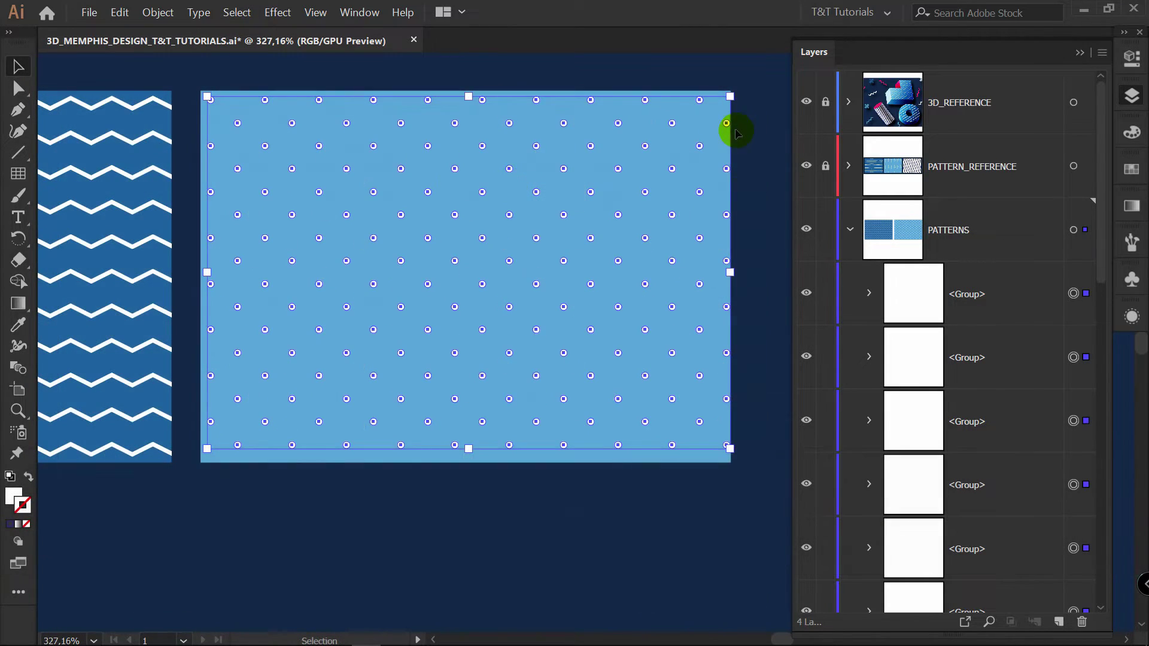
Step: Move all the dots together to centre them on the light blue rectangle, and unlock the rectangle
drag(703, 187, 699, 195)
drag(644, 242, 641, 239)
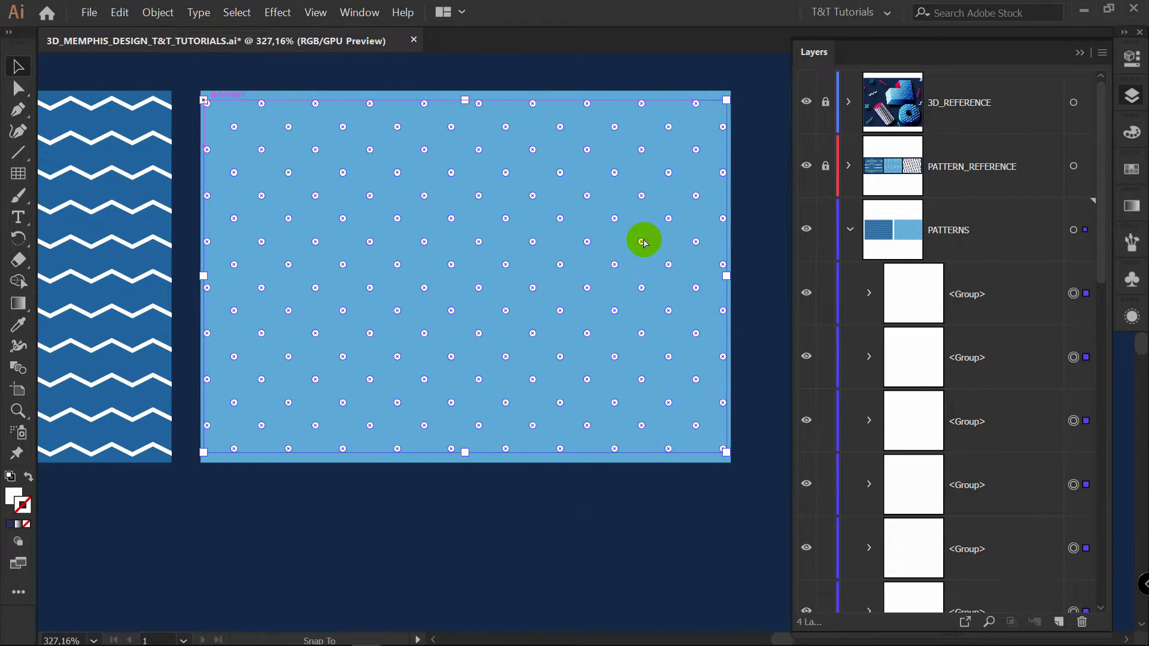
scroll(903, 390, down, 5)
click(826, 454)
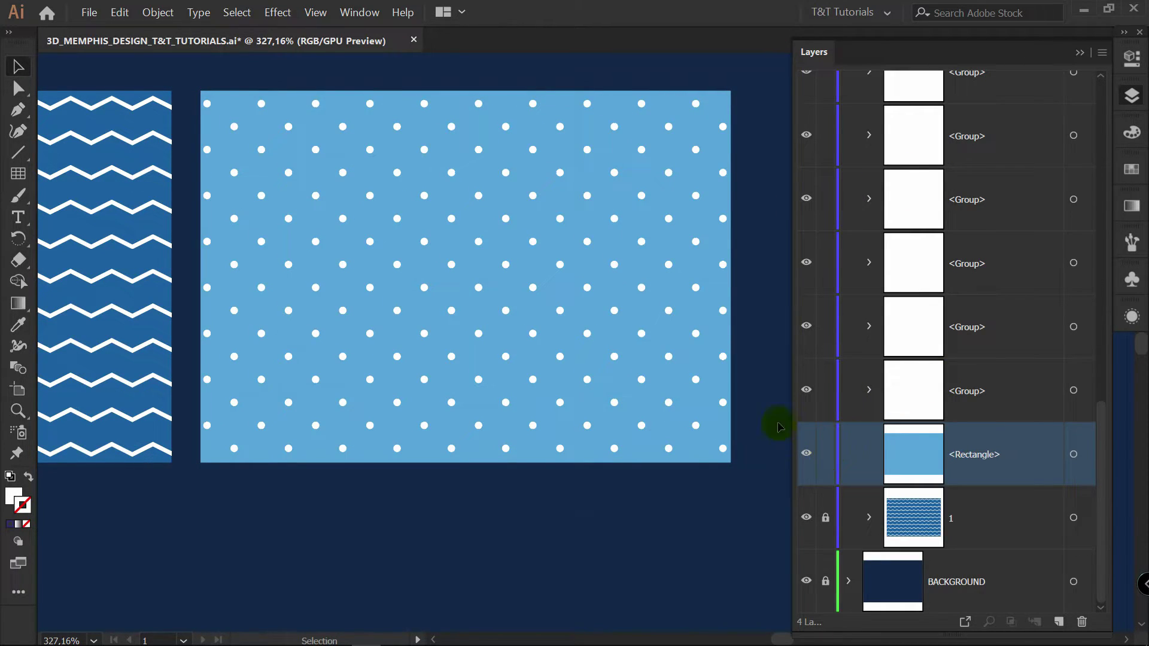
click(721, 459)
click(763, 240)
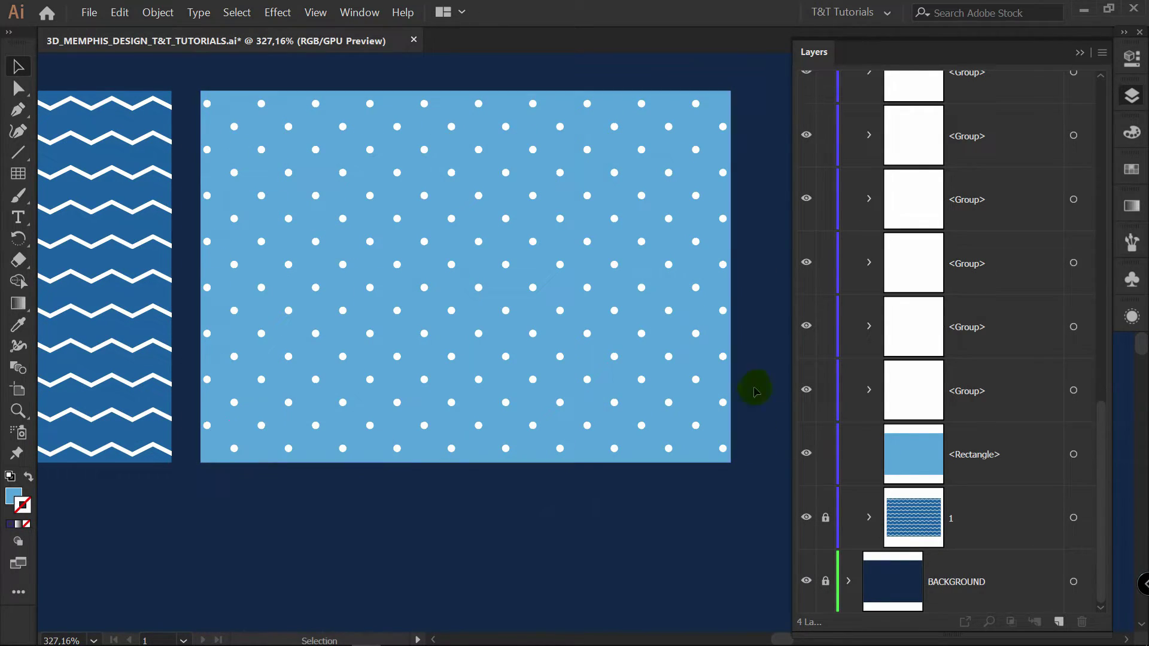
Step: Group the light blue rectangle with all of its dots and name the group 2
drag(187, 79, 771, 488)
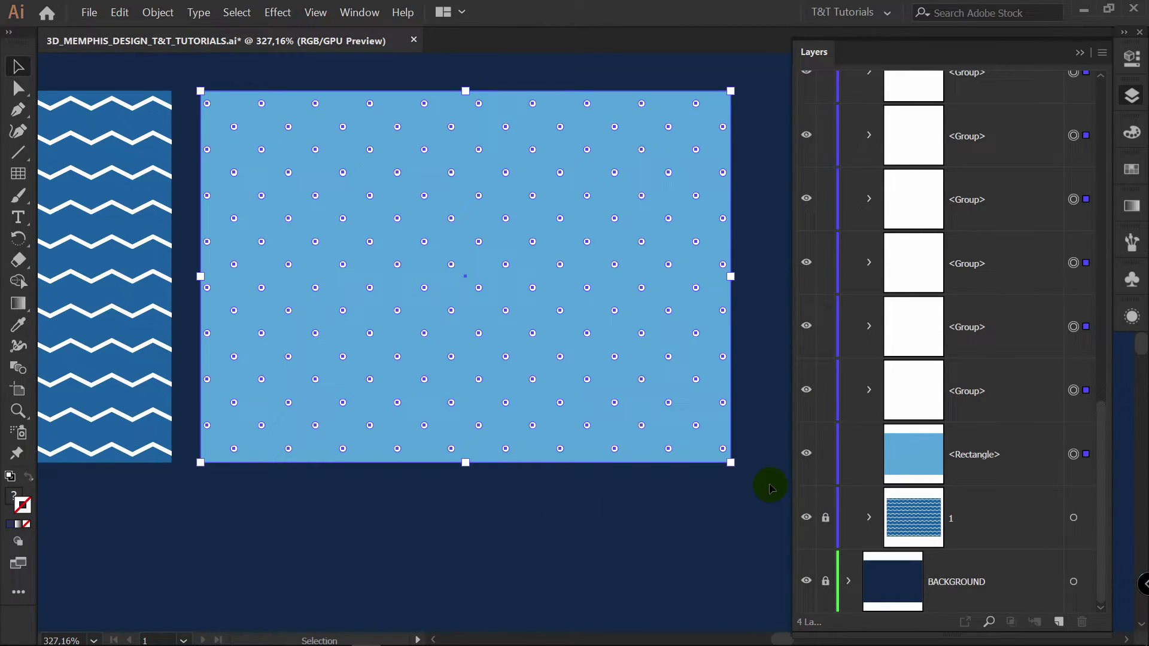
key(ctrl)
key(ctrl+g)
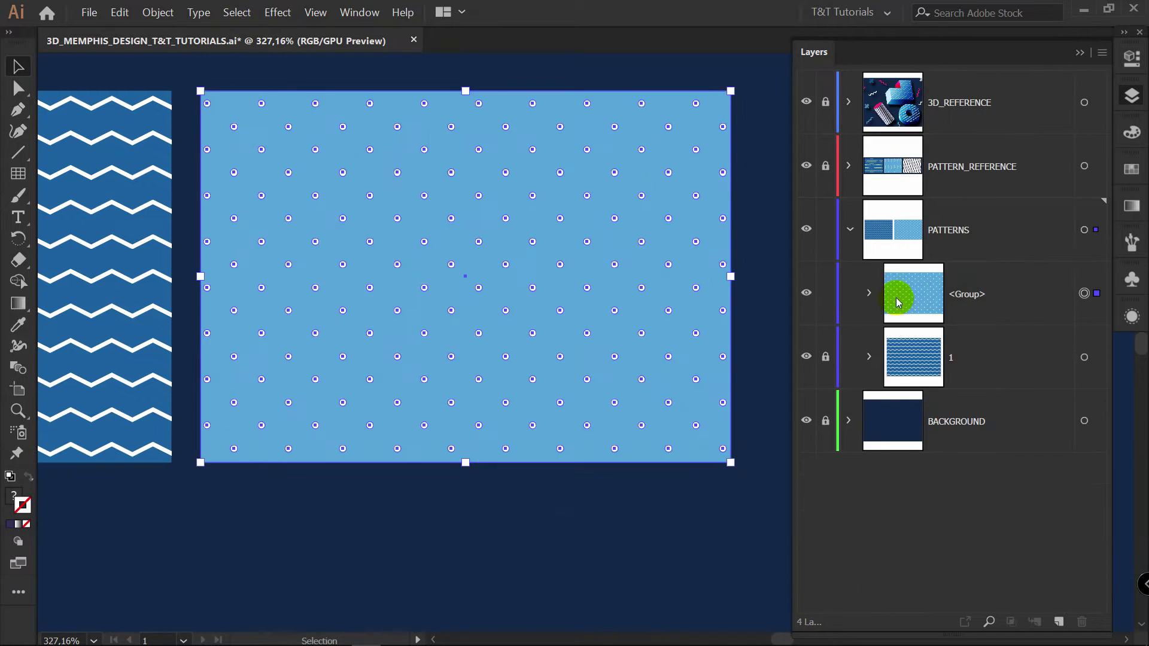
key(v)
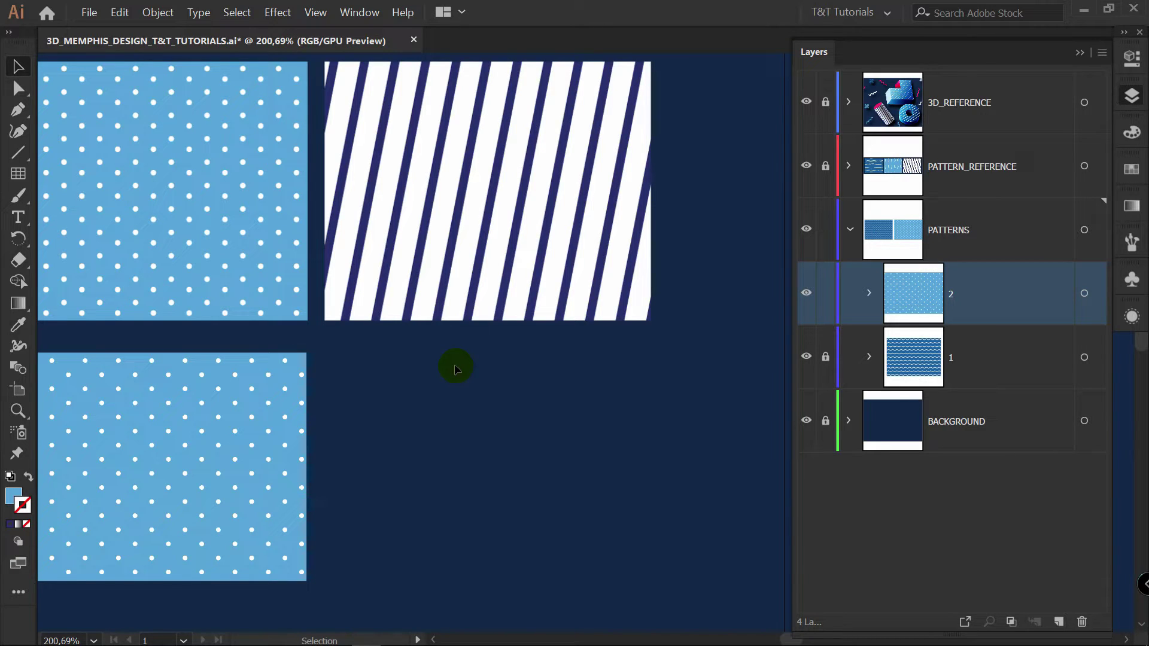
Step: Copy the dot pattern's light blue rectangle in place and move the copy beside the pattern, beneath the striped reference
key(a)
click(289, 369)
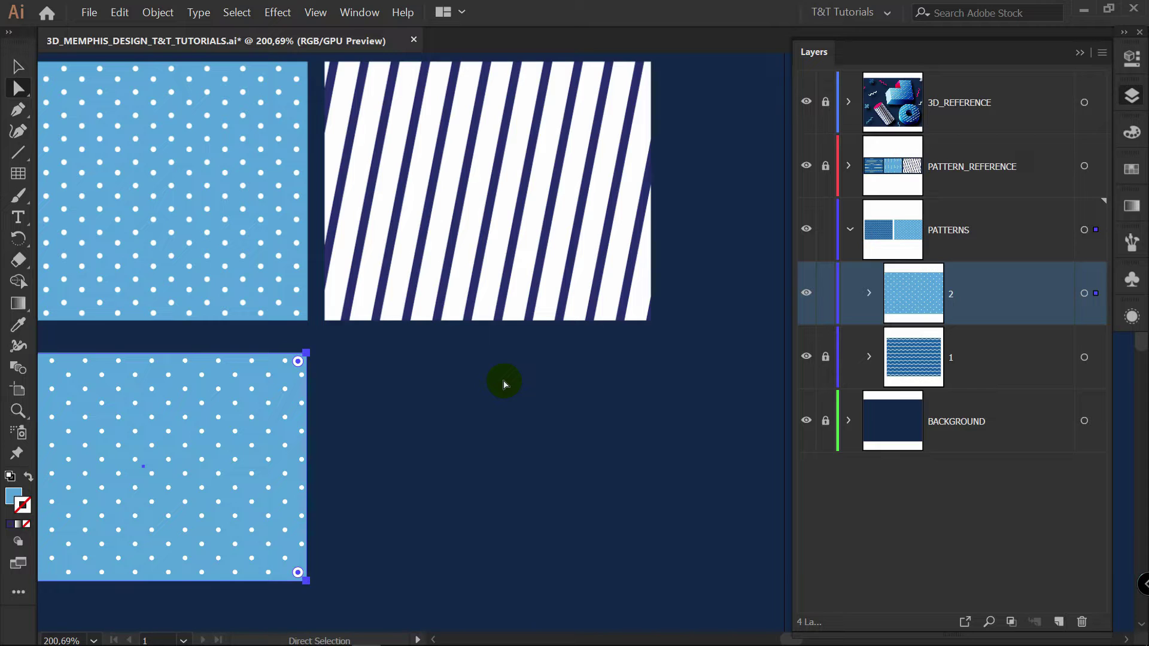
key(ctrl+c)
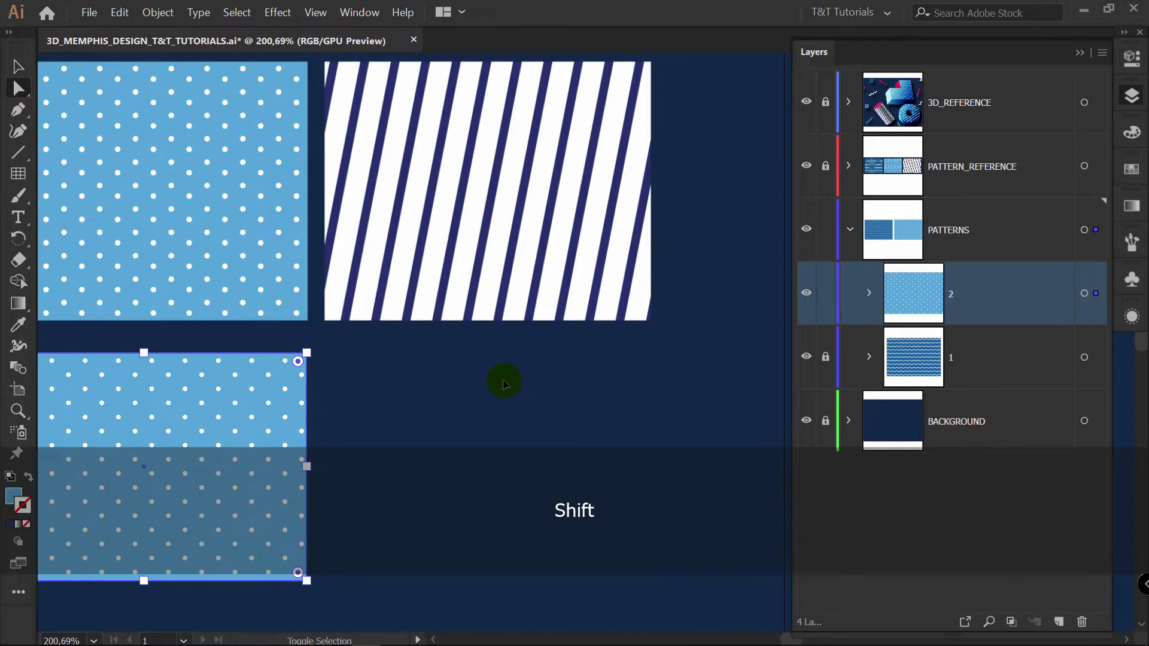
key(ctrl+shift+v)
key(v)
drag(256, 385, 560, 395)
Step: Lock group 2 and fill the new rectangle with the white sampled from the striped reference
click(826, 357)
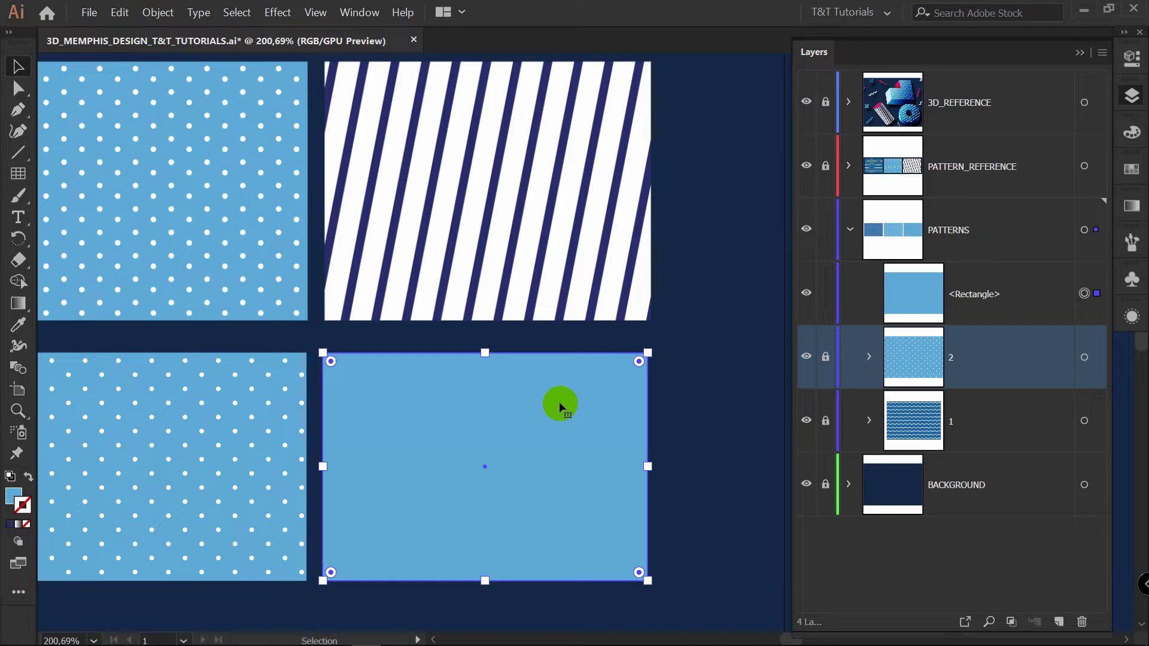
key(i)
click(555, 271)
Step: Draw a steep slanted line about 160 pt tall across the white rectangle's left edge, with no fill and a dark indigo stroke
key(backslash)
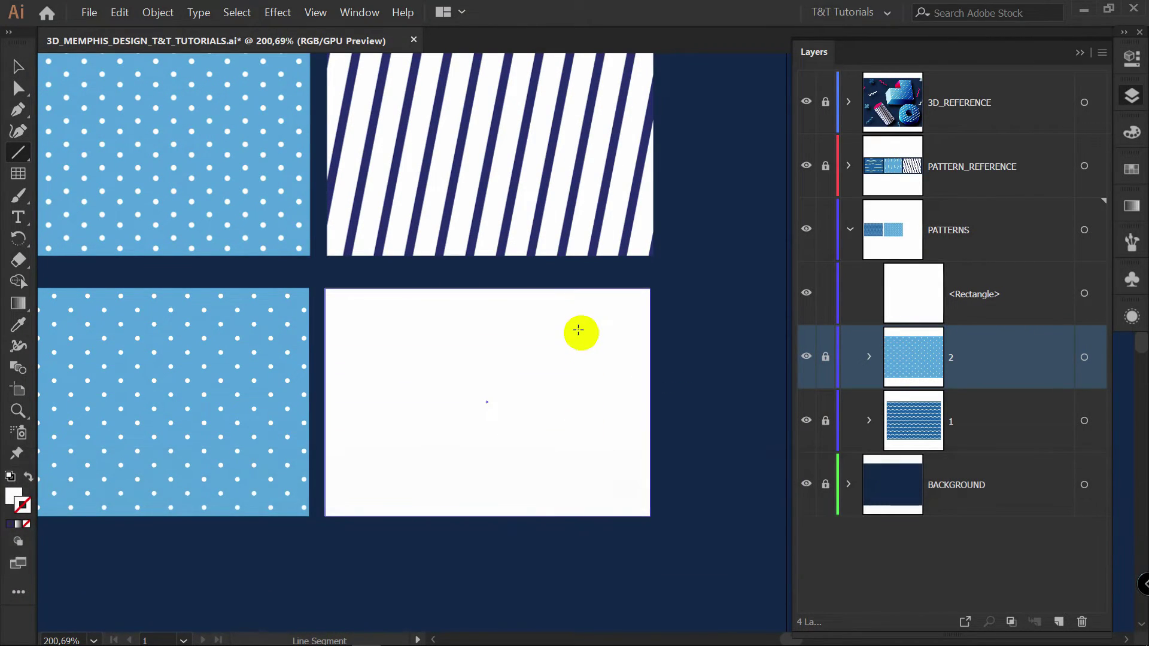
click(1136, 171)
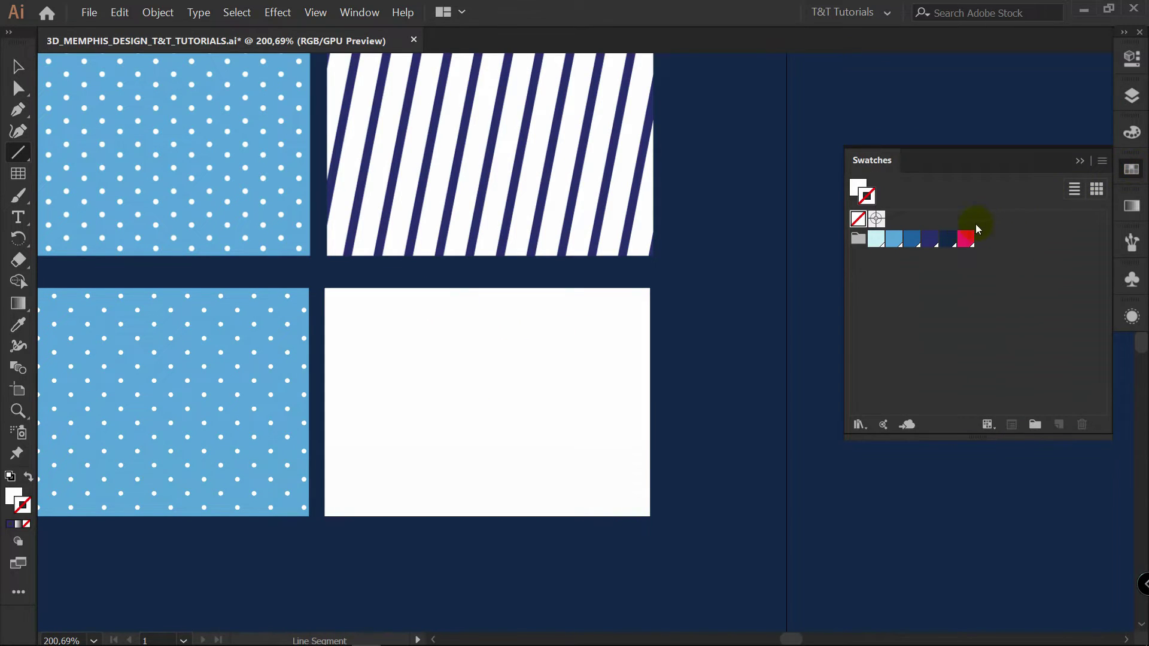
click(858, 219)
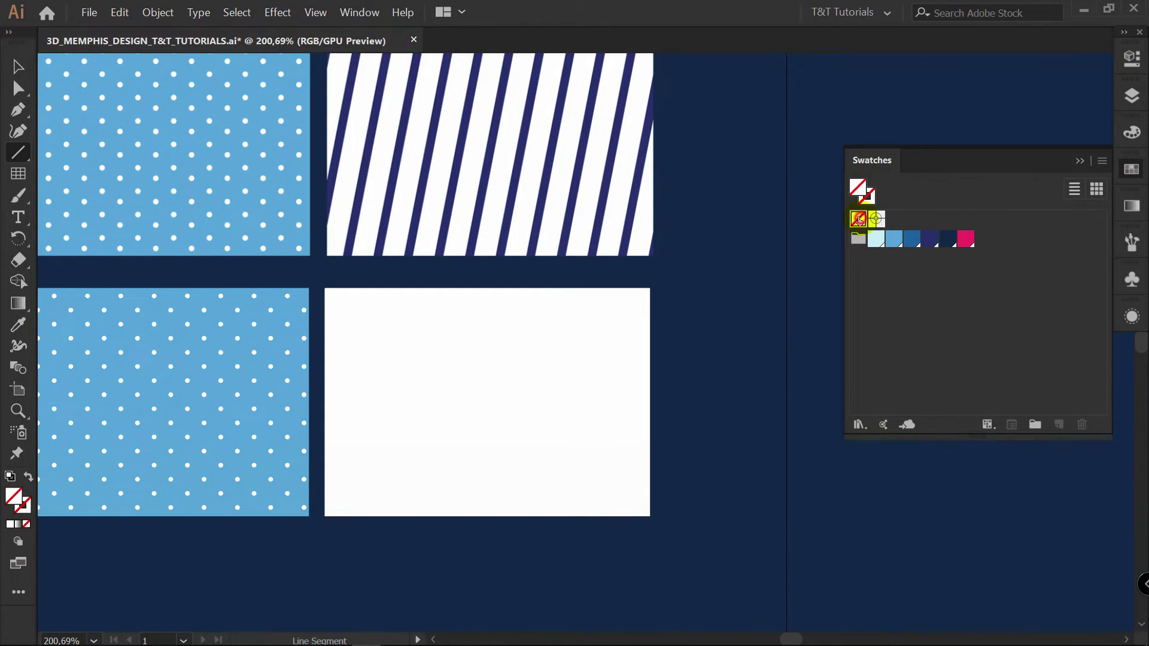
click(869, 198)
click(929, 240)
key(F7)
drag(347, 274, 317, 527)
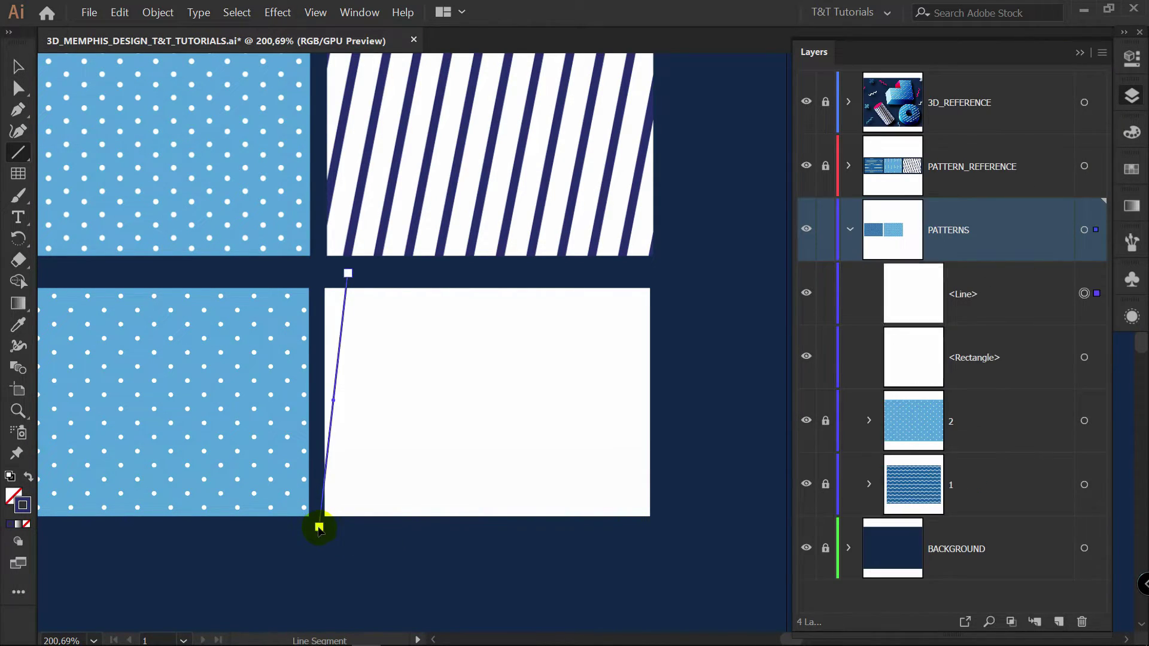
Step: Set the slanted line's stroke weight to 5 pt
key(v)
click(970, 270)
click(970, 270)
click(970, 270)
click(970, 270)
mouse_move(344, 320)
mouse_down()
mouse_move(359, 314)
mouse_move(372, 323)
mouse_move(362, 331)
mouse_move(374, 329)
mouse_move(352, 328)
mouse_move(353, 338)
mouse_up()
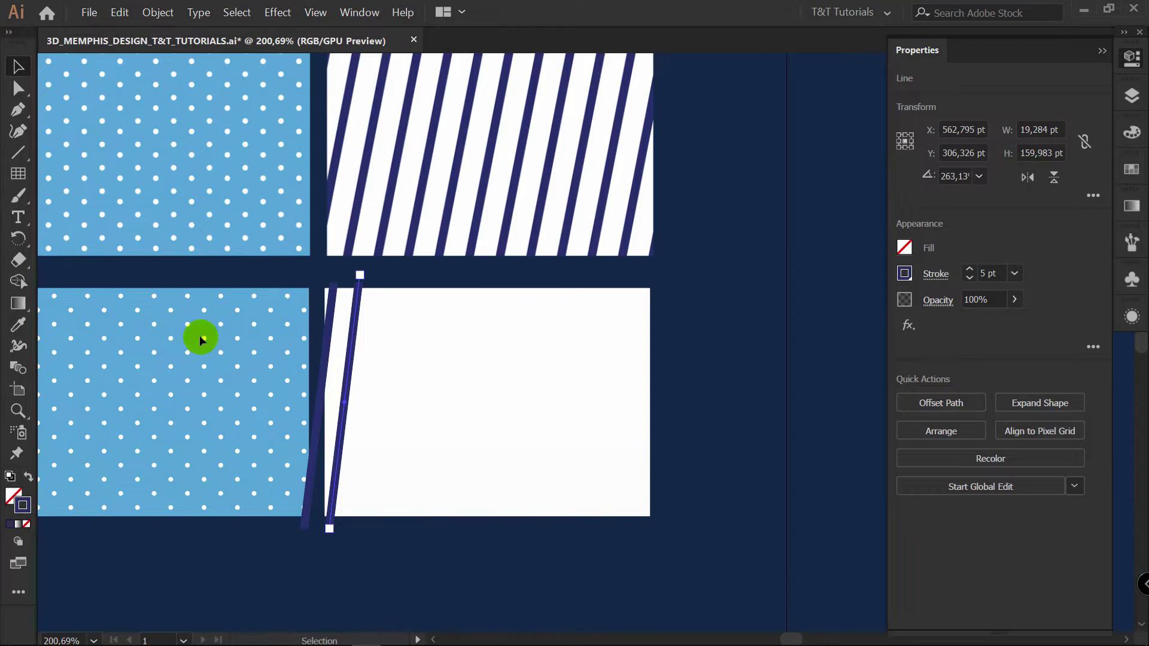
key(ctrl+d)
key(ctrl+d)
key(ctrl+d)
key(ctrl+d)
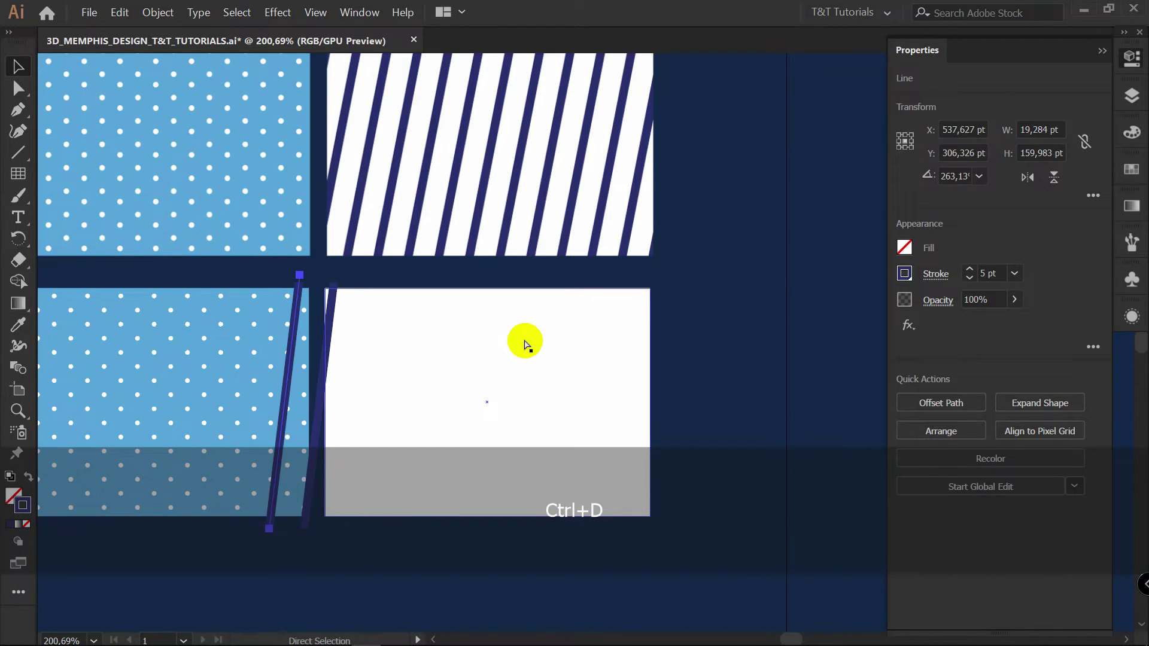
key(ctrl+z)
key(ctrl+z)
key(ctrl+z)
key(ctrl+z)
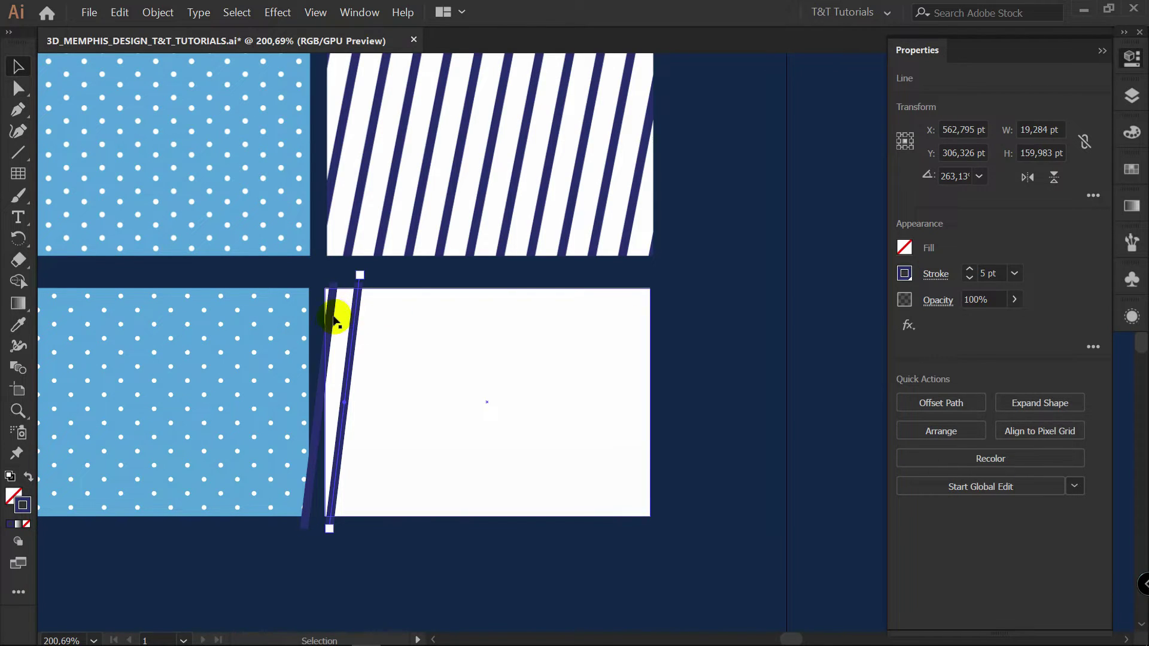
key(Delete)
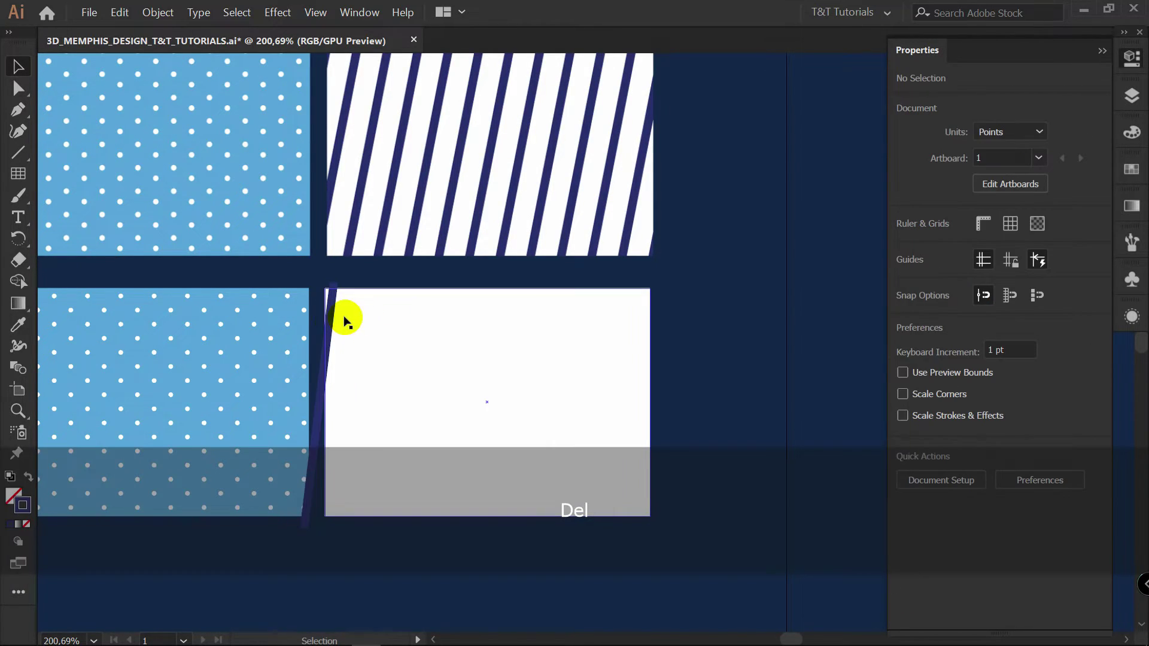
Step: Duplicate the slanted line sideways and repeat the copy until evenly spaced stripes span the whole white rectangle
drag(336, 313, 358, 324)
key(ctrl+d)
key(ctrl+d)
key(ctrl+d)
key(ctrl+d)
key(ctrl+d)
key(ctrl+d)
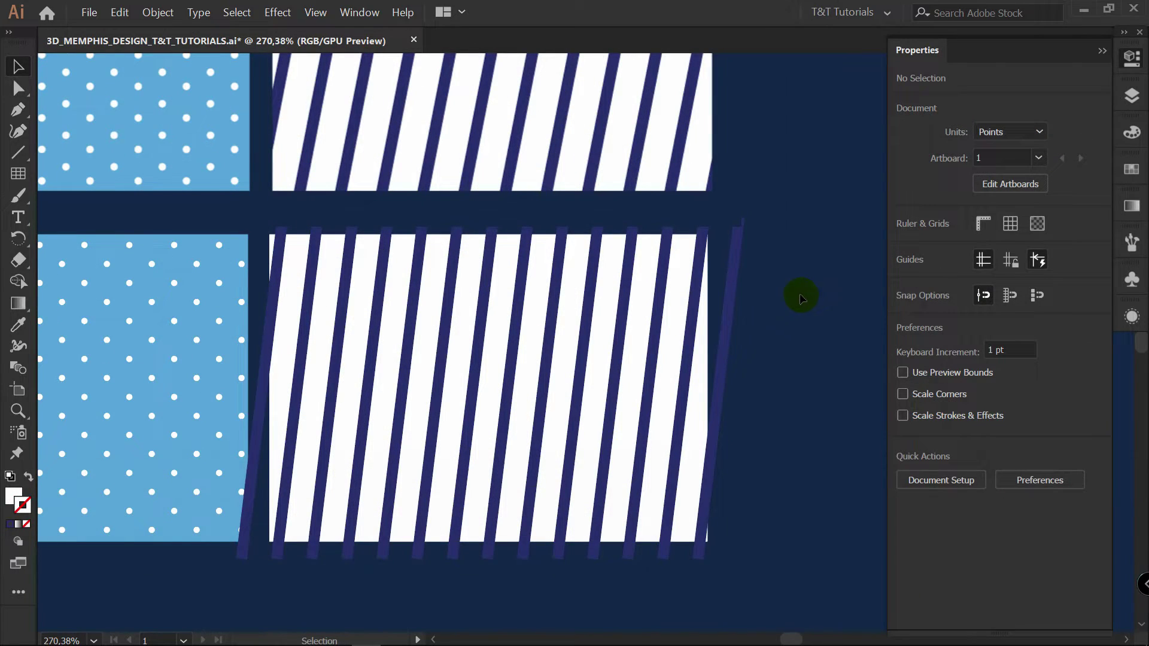
Step: Copy the white rectangle and paste the copy in place on top of the stripes
click(700, 378)
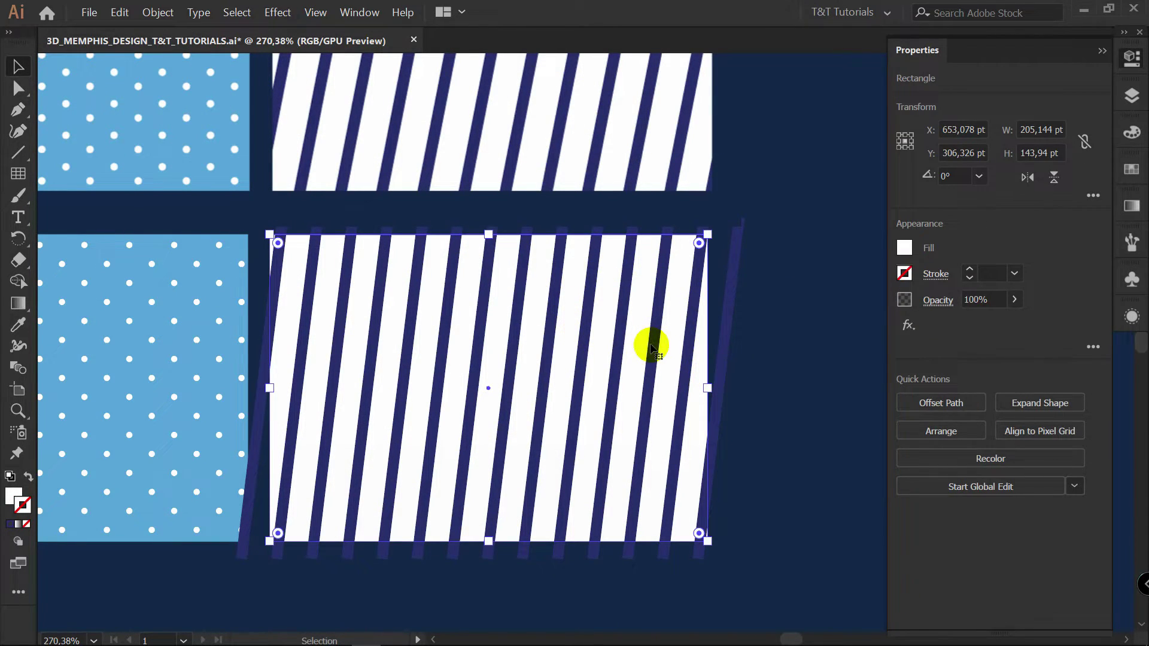
key(ctrl)
key(ctrl+c)
key(shift)
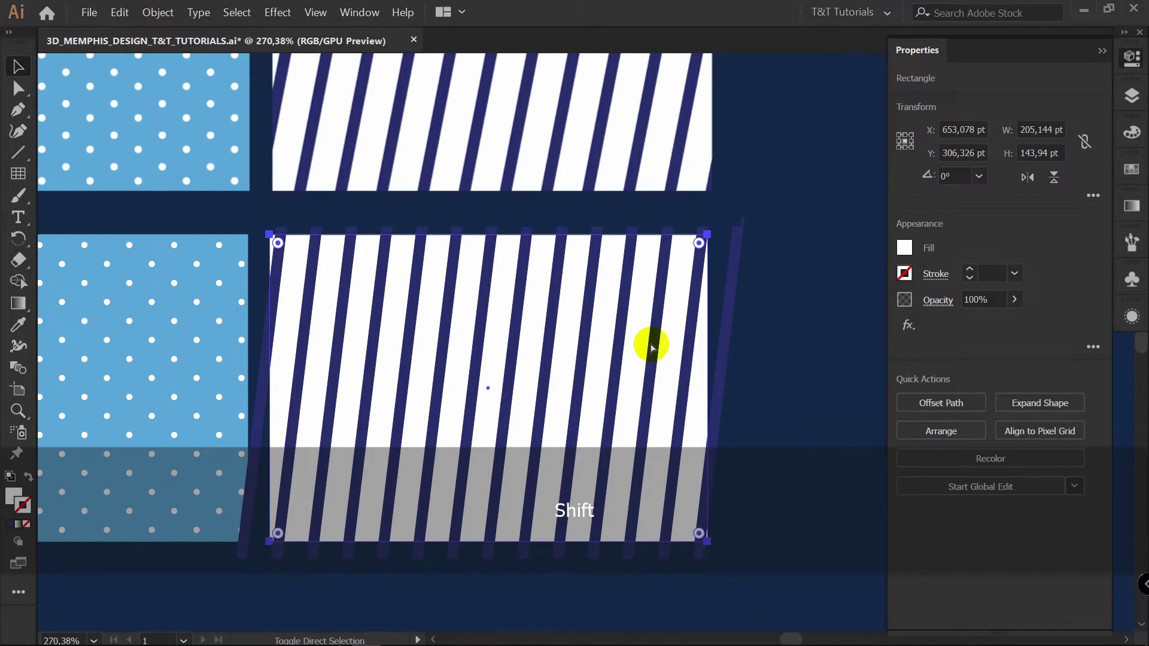
key(ctrl+shift+v)
Step: Clip the stripes to the top white rectangle with a clipping mask and name the clip group 3
drag(726, 505, 768, 576)
right_click(500, 289)
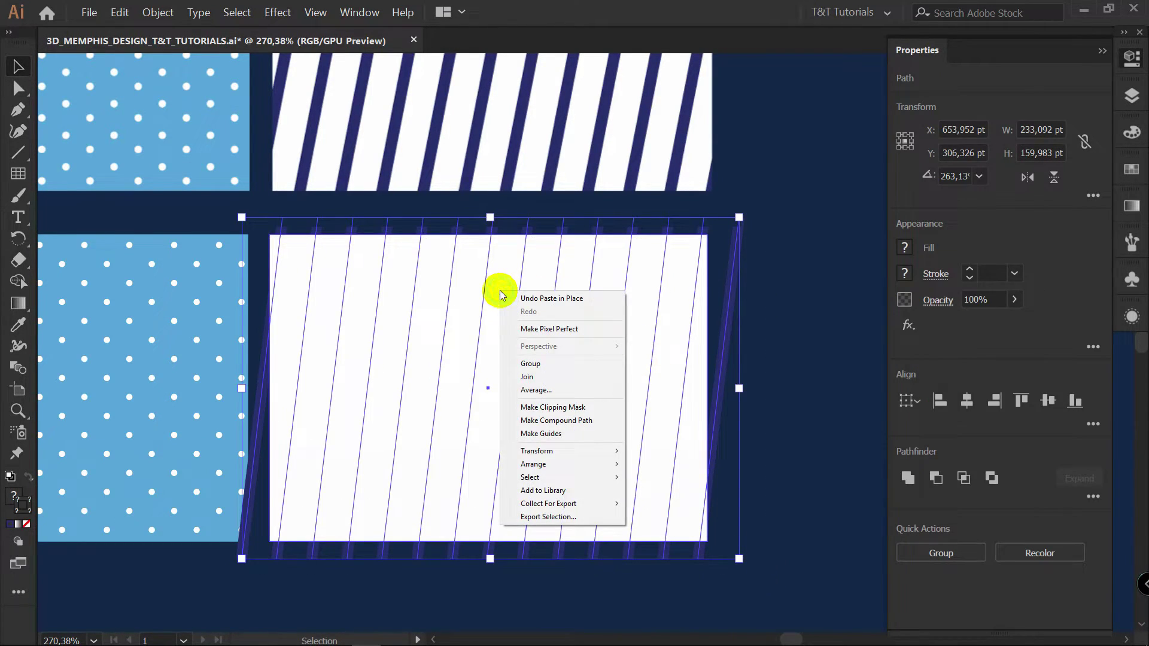
click(539, 409)
key(F7)
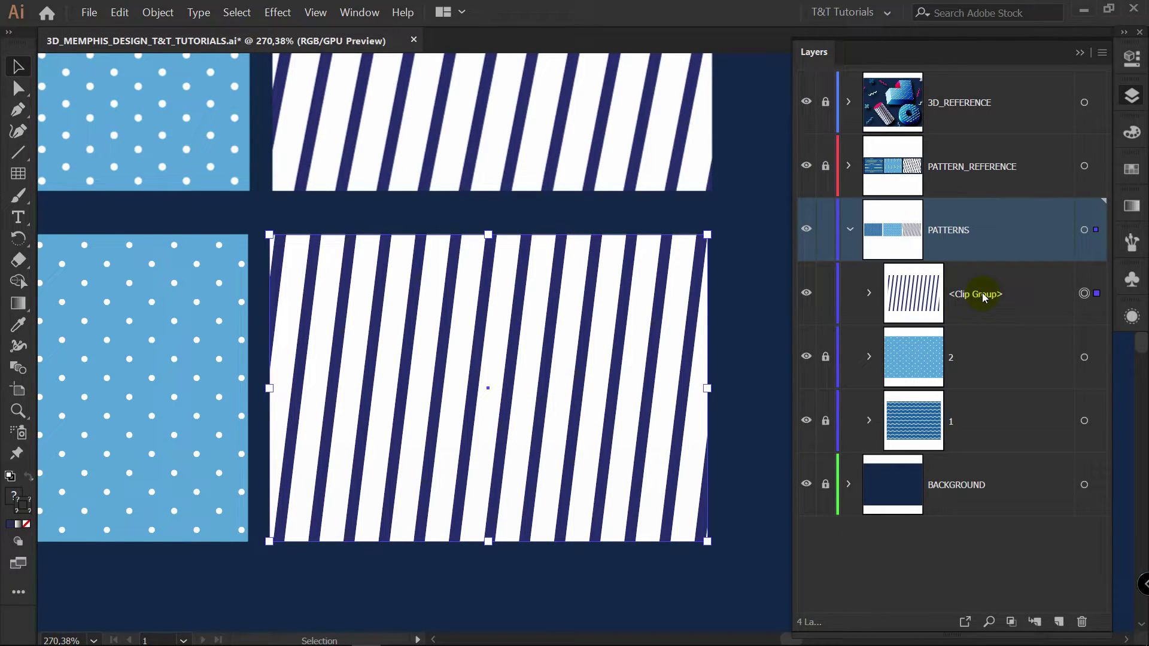
double_click(976, 294)
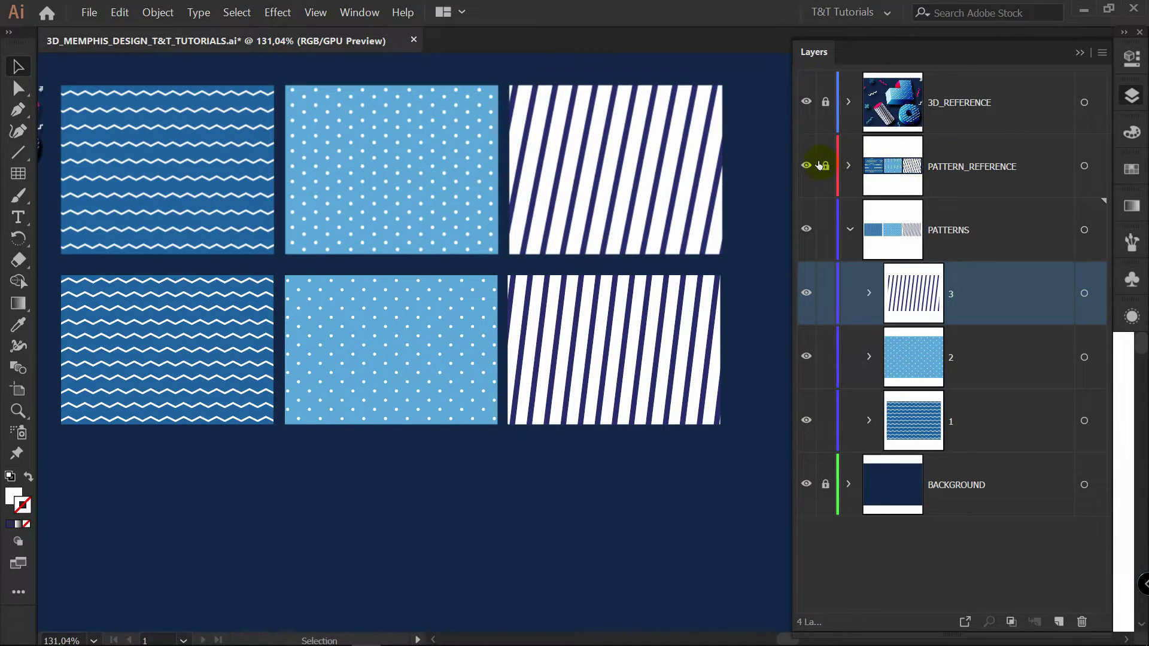
Step: Delete the PATTERN_REFERENCE layer
click(972, 175)
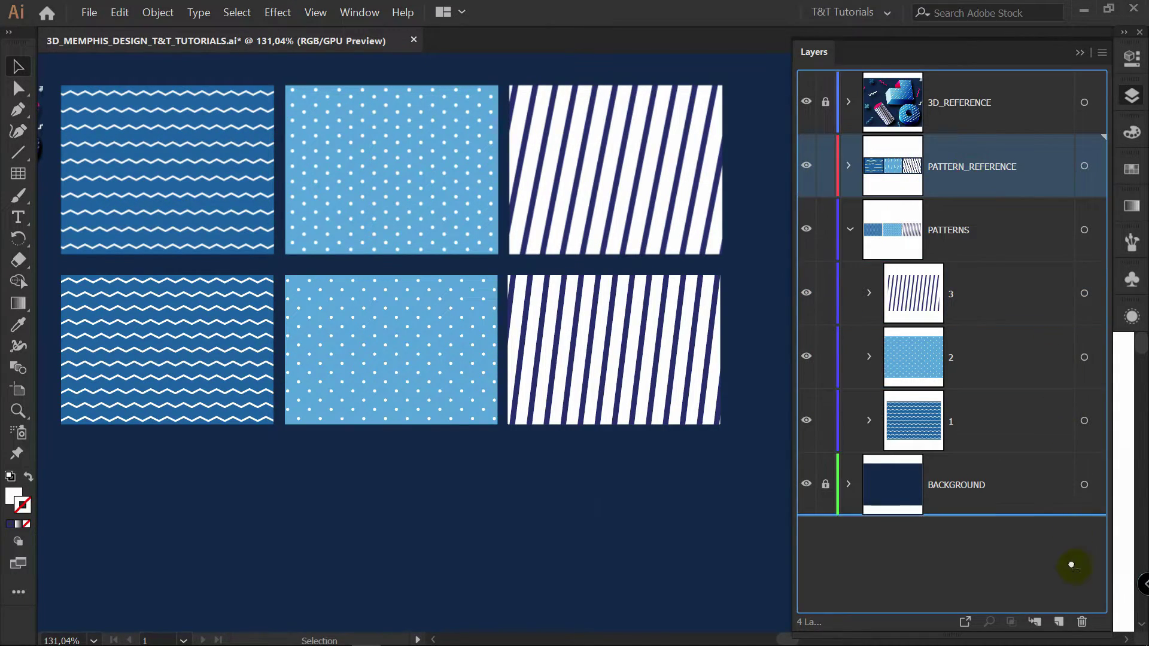
click(1083, 623)
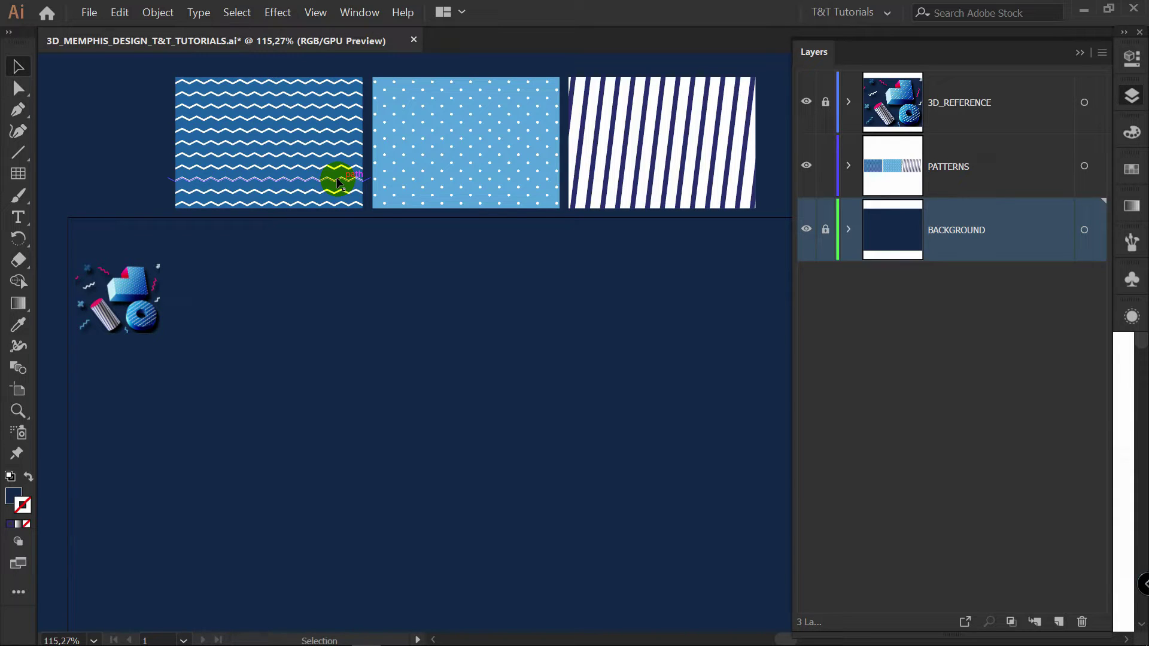
Step: Display the document's symbols and delete all of the default ones
click(1131, 279)
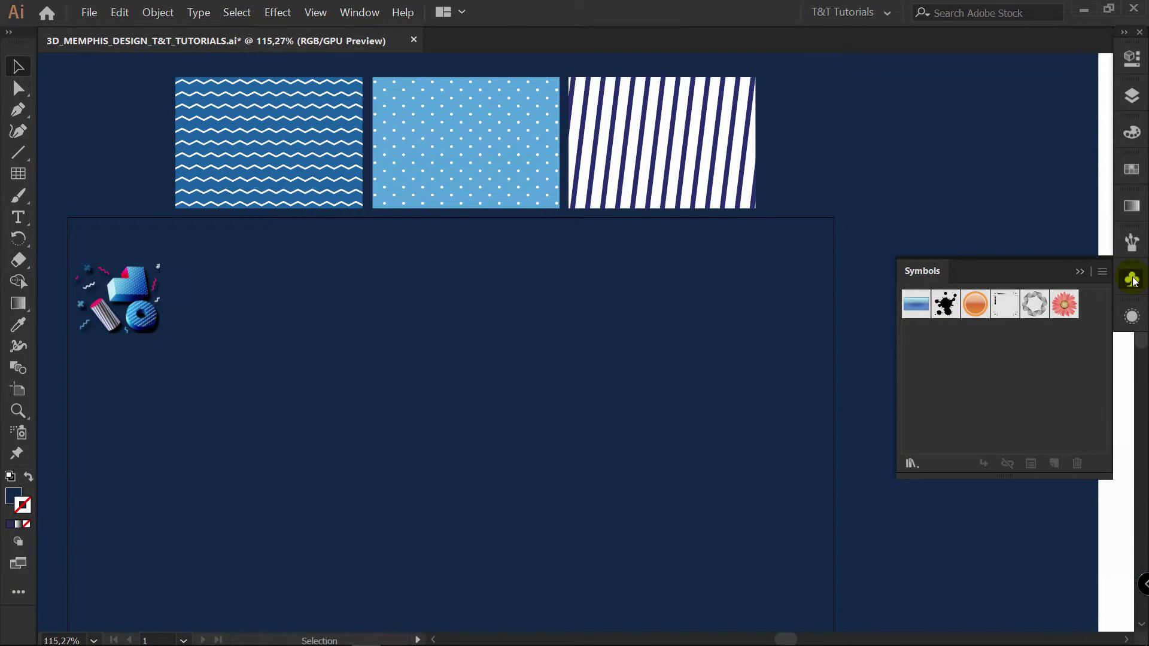
click(358, 12)
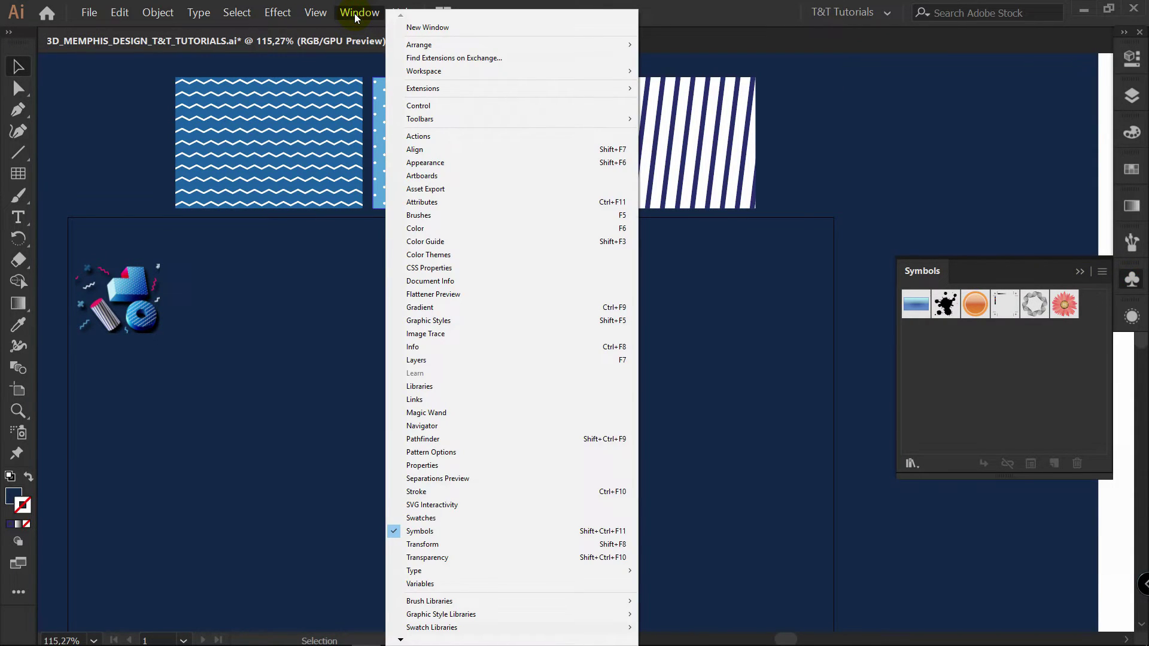
mouse_move(1132, 279)
mouse_down()
mouse_move(694, 279)
mouse_move(1134, 266)
mouse_up()
click(1132, 278)
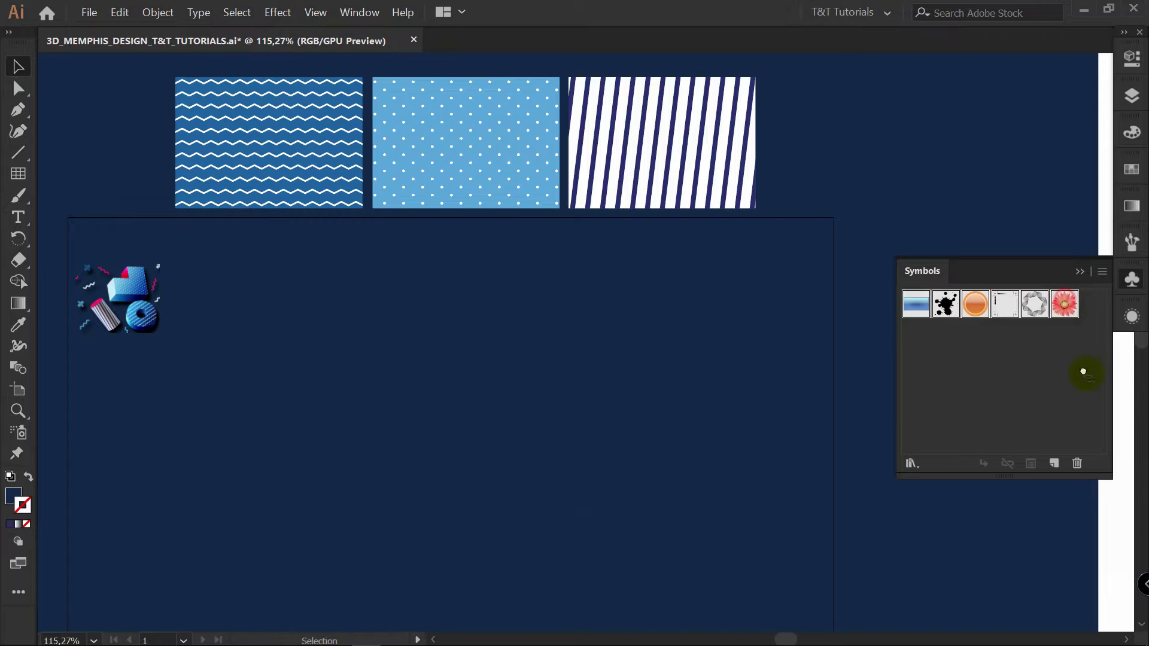
drag(1077, 463, 1079, 462)
Step: Save the zigzag pattern as a new dynamic symbol named 1
click(270, 79)
click(286, 68)
click(252, 92)
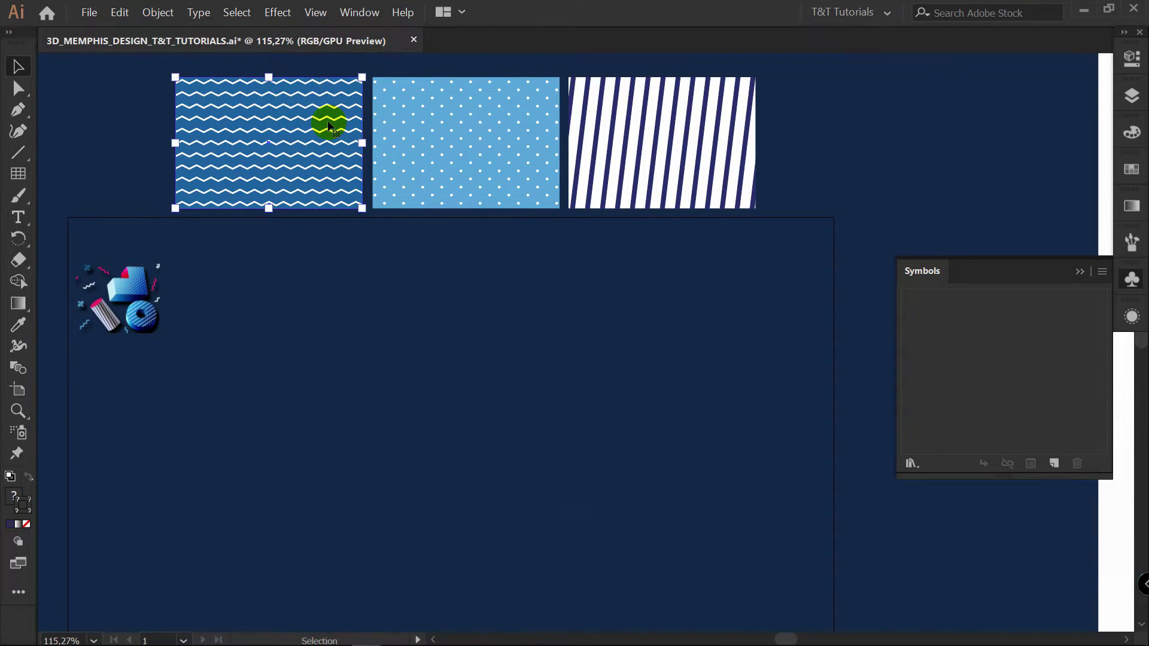
click(1055, 464)
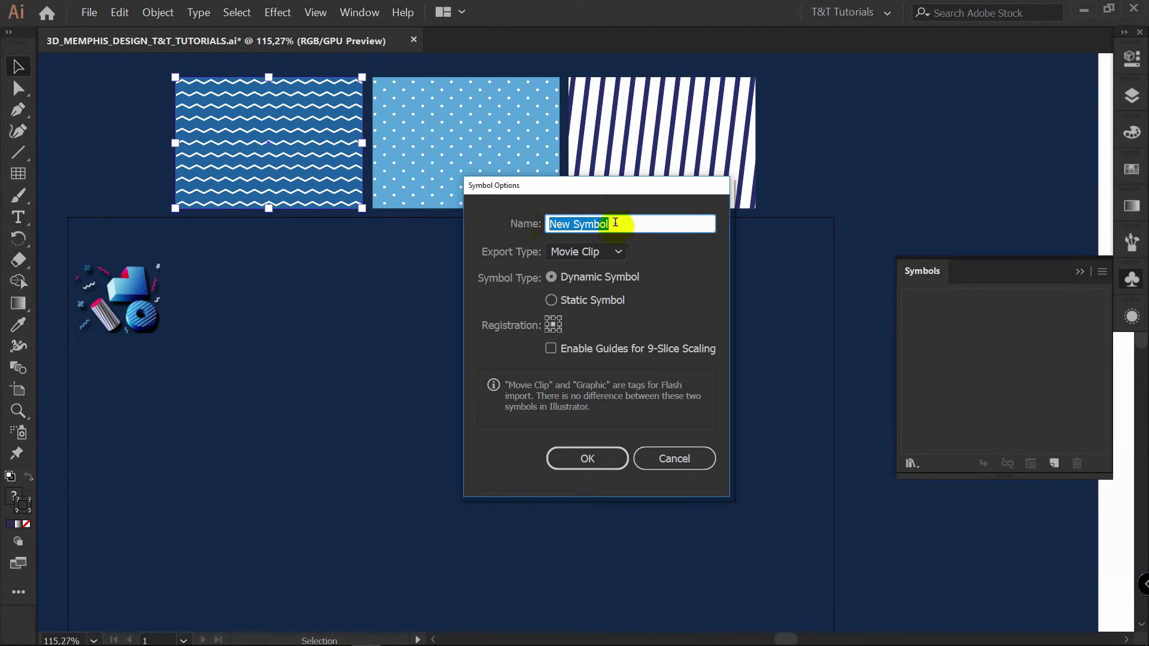
text(1)
click(589, 459)
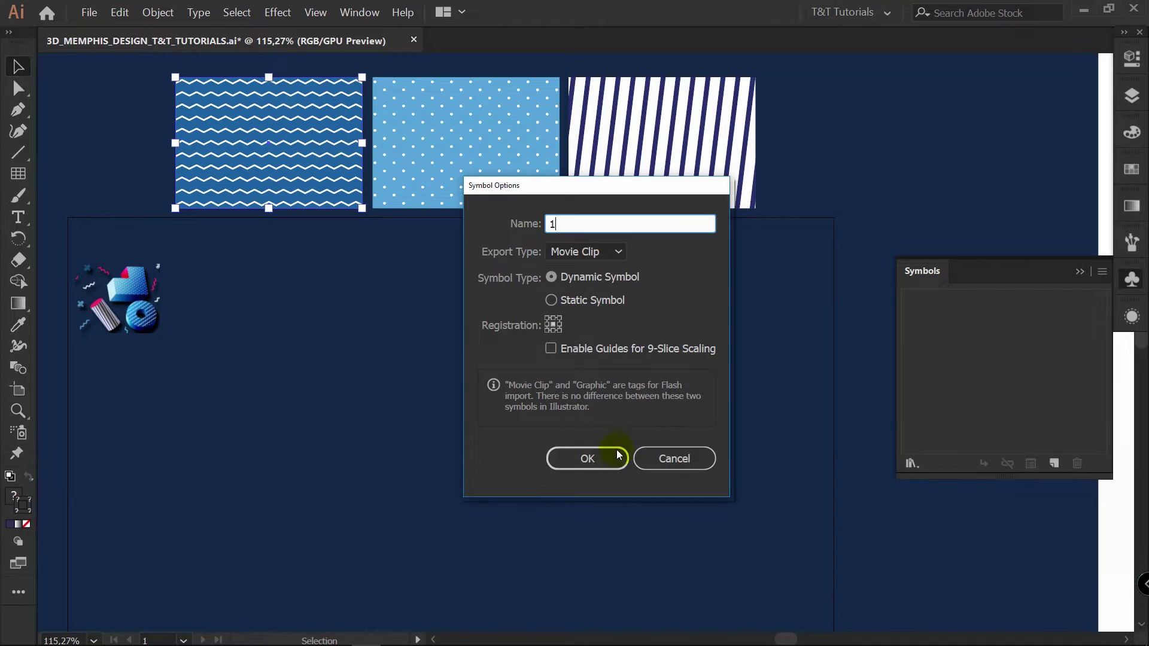
Step: Save the dot pattern as a new dynamic symbol named 2
click(464, 151)
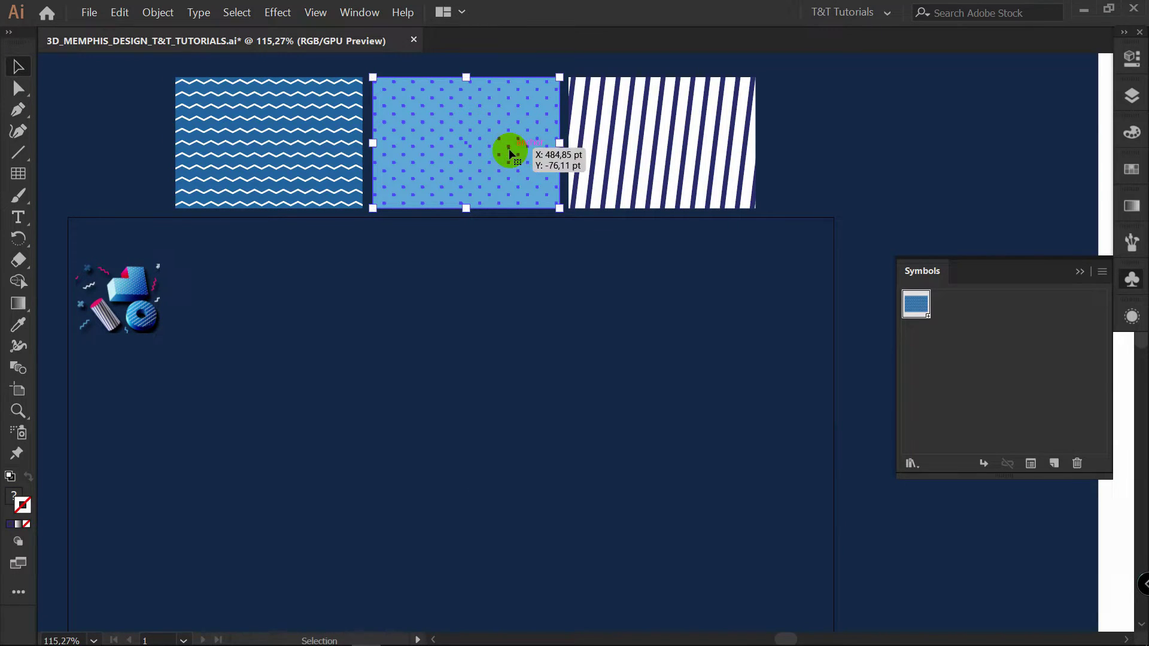
click(1054, 464)
text(2)
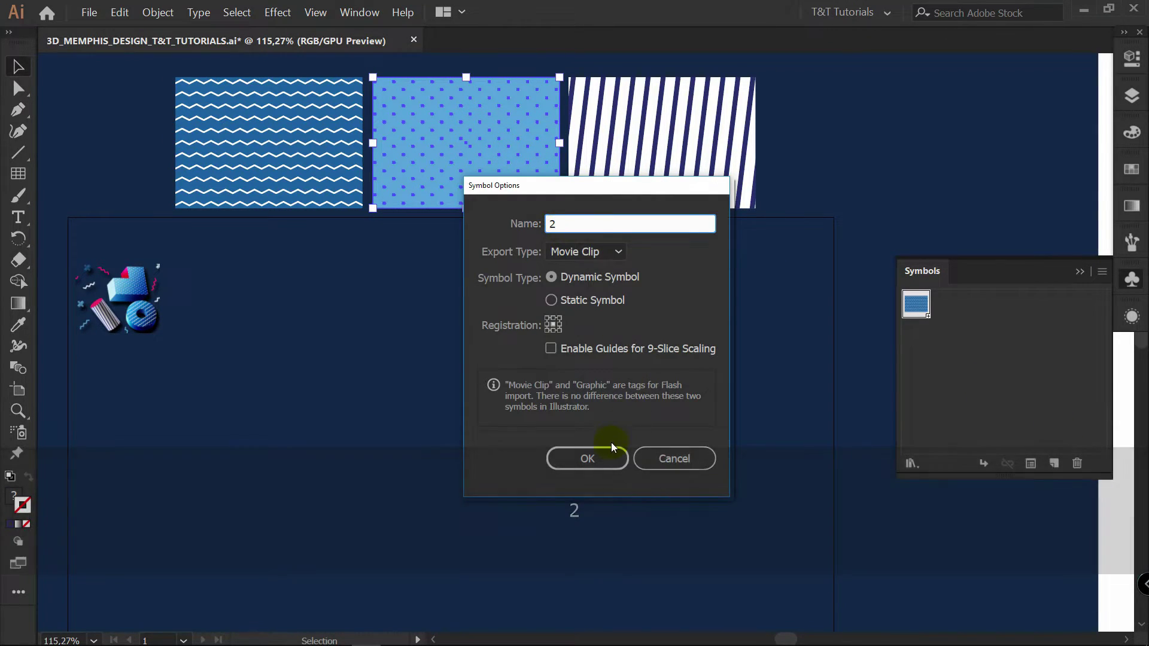
click(590, 459)
Step: Save the stripe pattern as a new dynamic symbol named 3
click(688, 203)
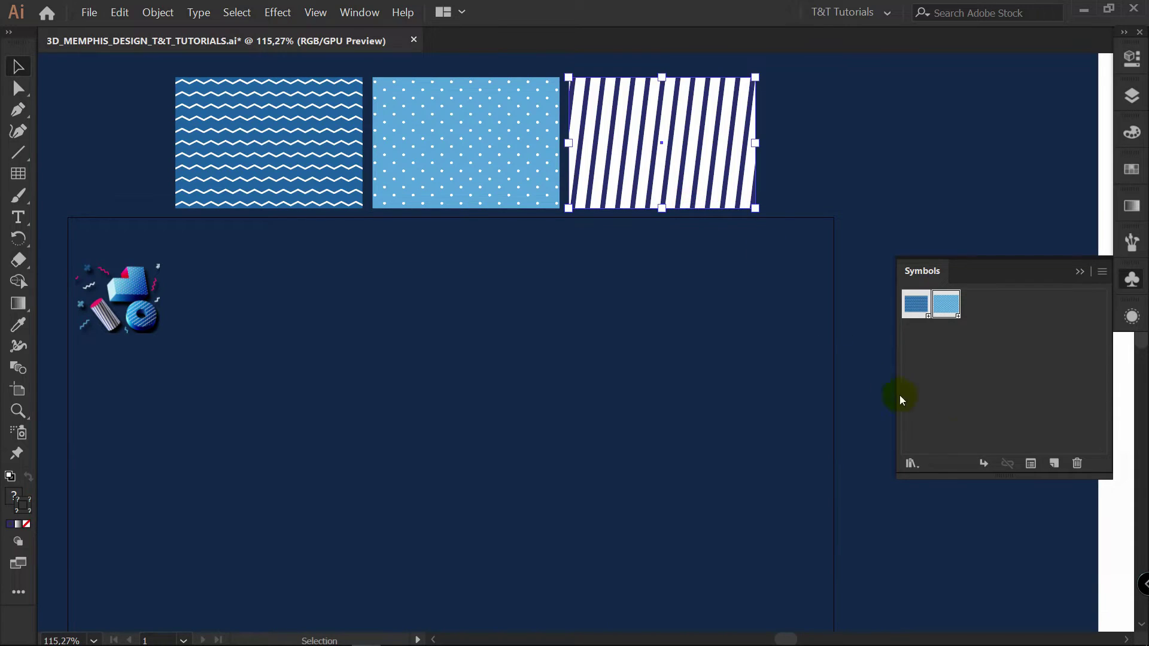
click(1054, 464)
text(3)
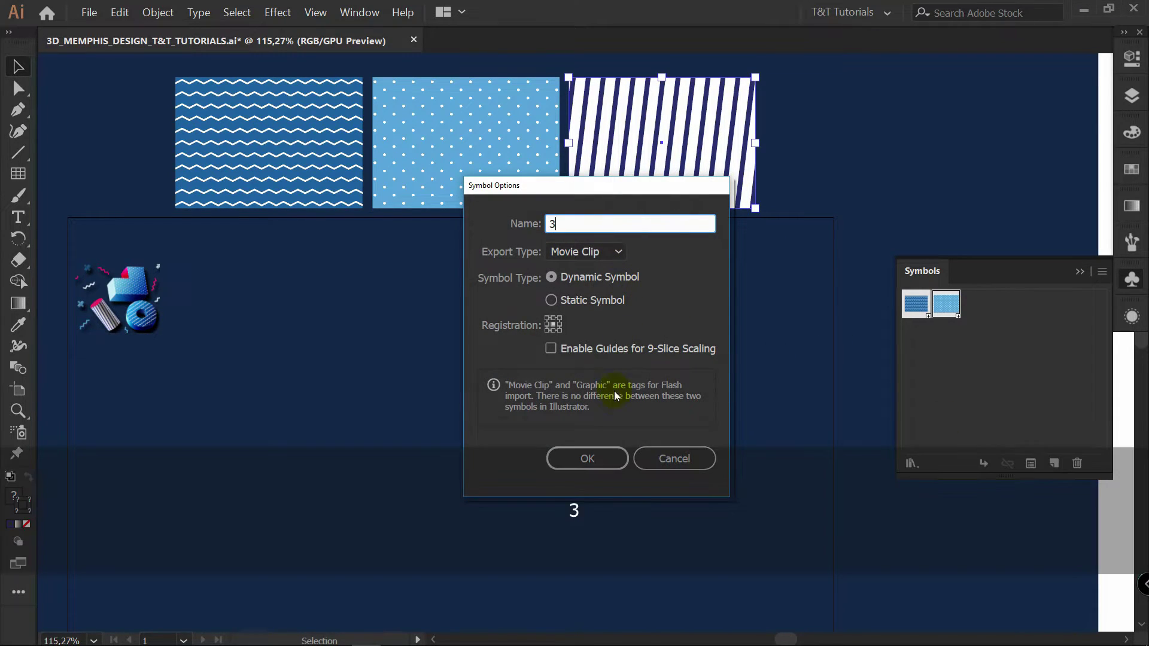
click(616, 458)
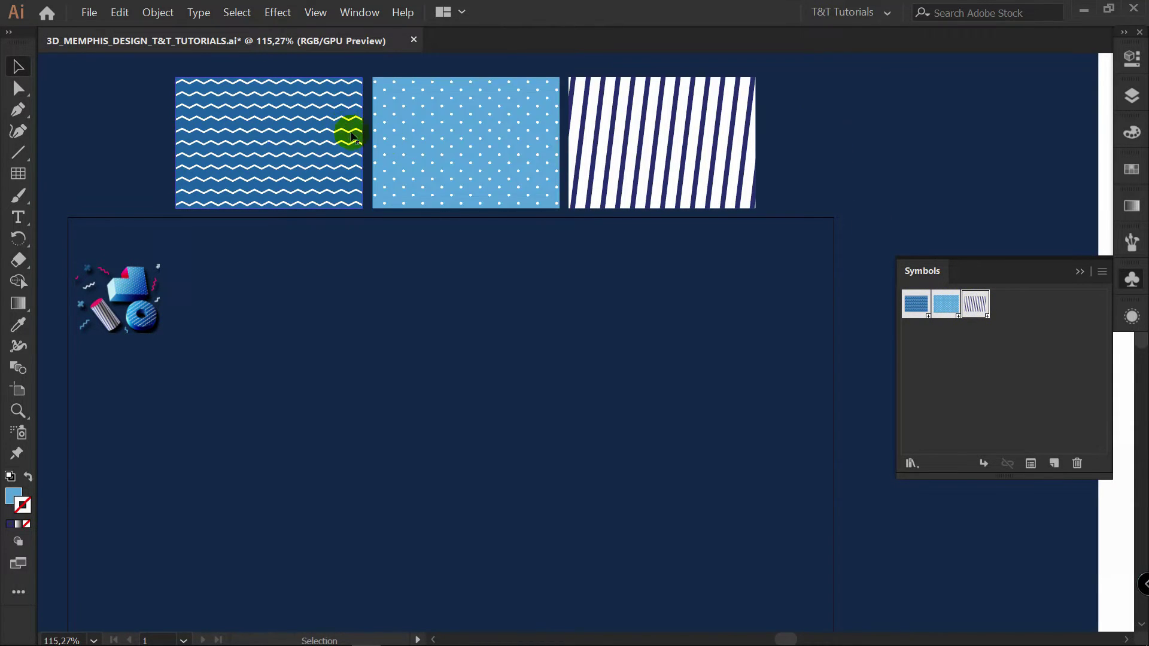
drag(820, 91, 186, 174)
key(Delete)
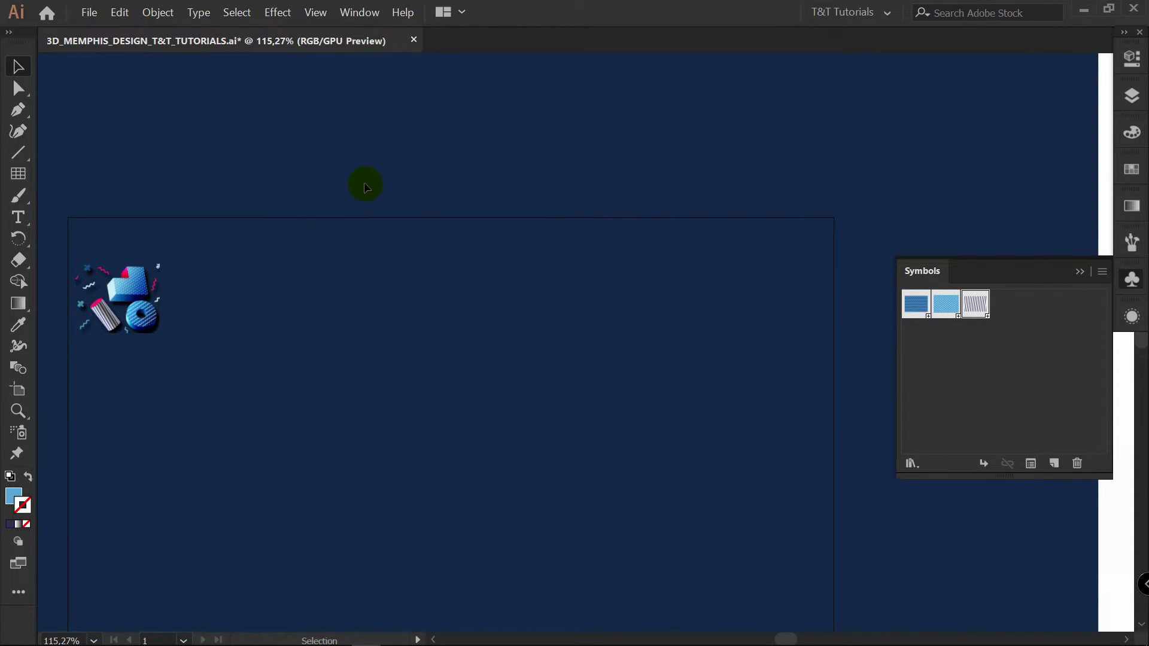
key(ctrl+z)
click(729, 147)
click(1025, 134)
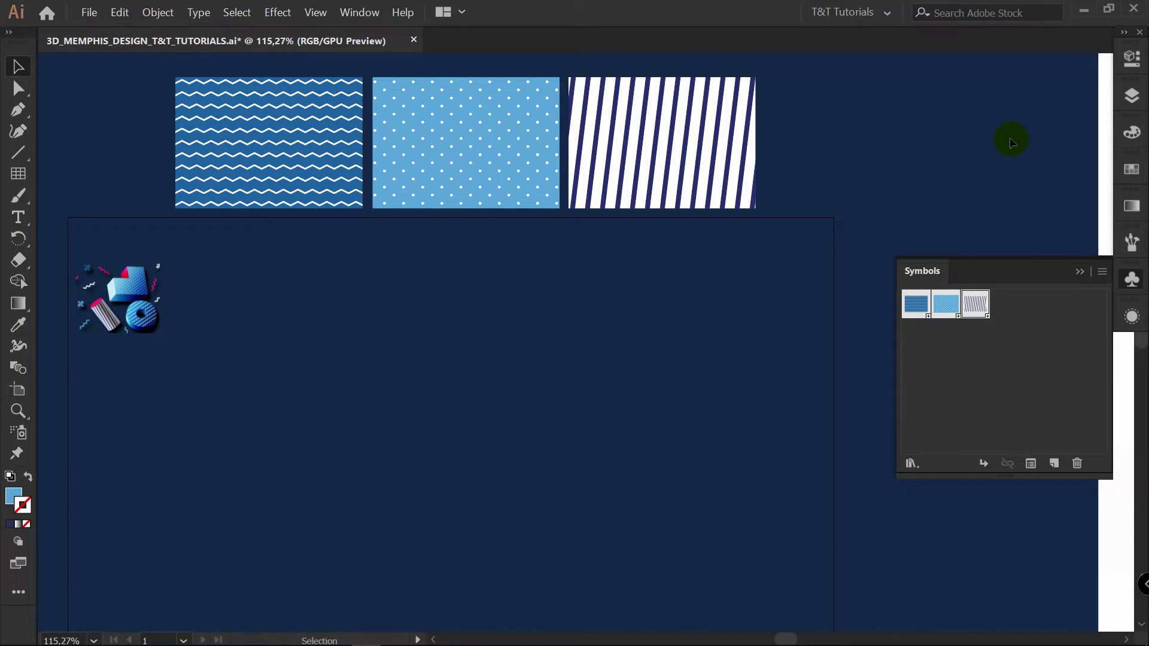
click(740, 156)
click(872, 289)
click(986, 305)
Step: Hide the PATTERNS layer and delete it from the document
key(F7)
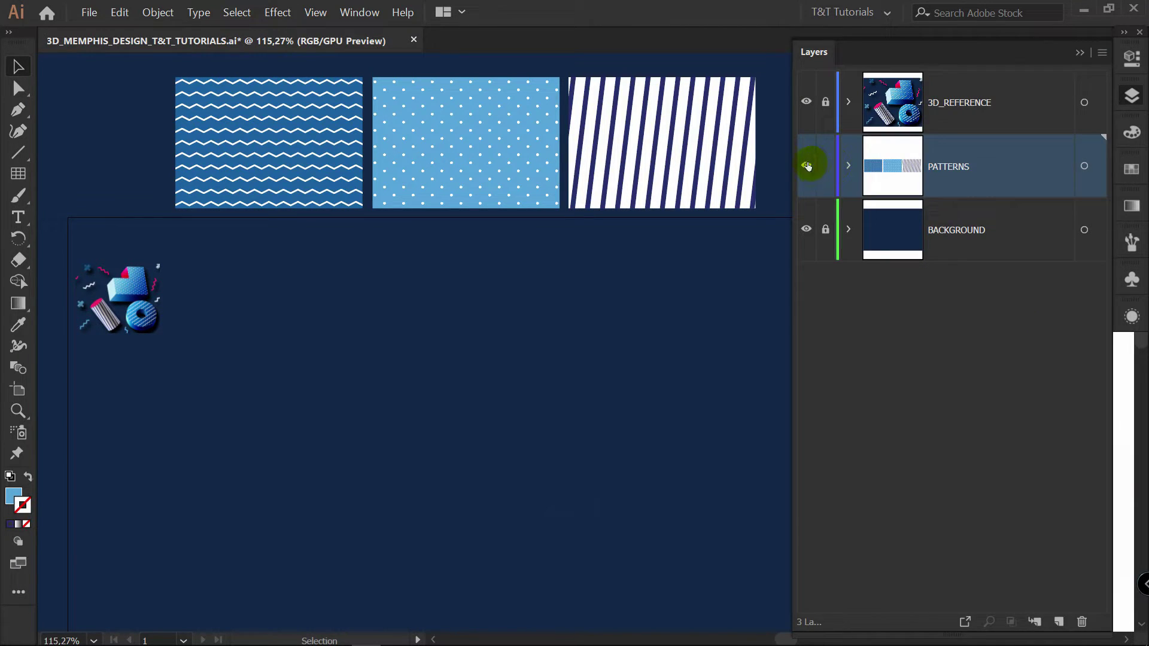
click(805, 165)
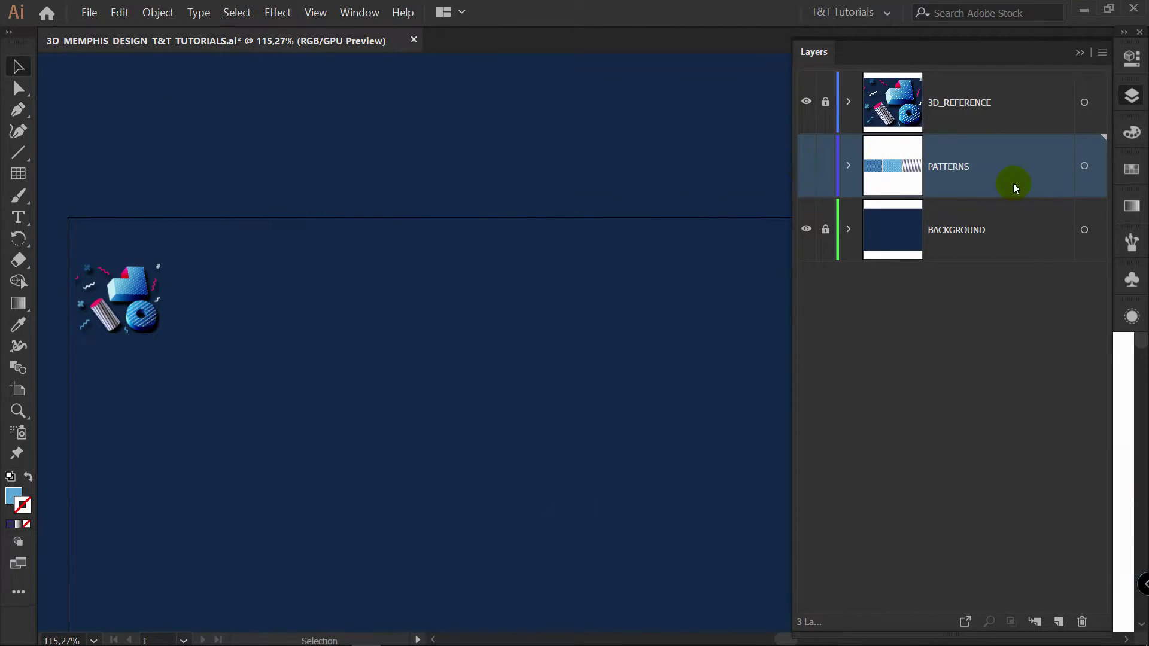
click(964, 168)
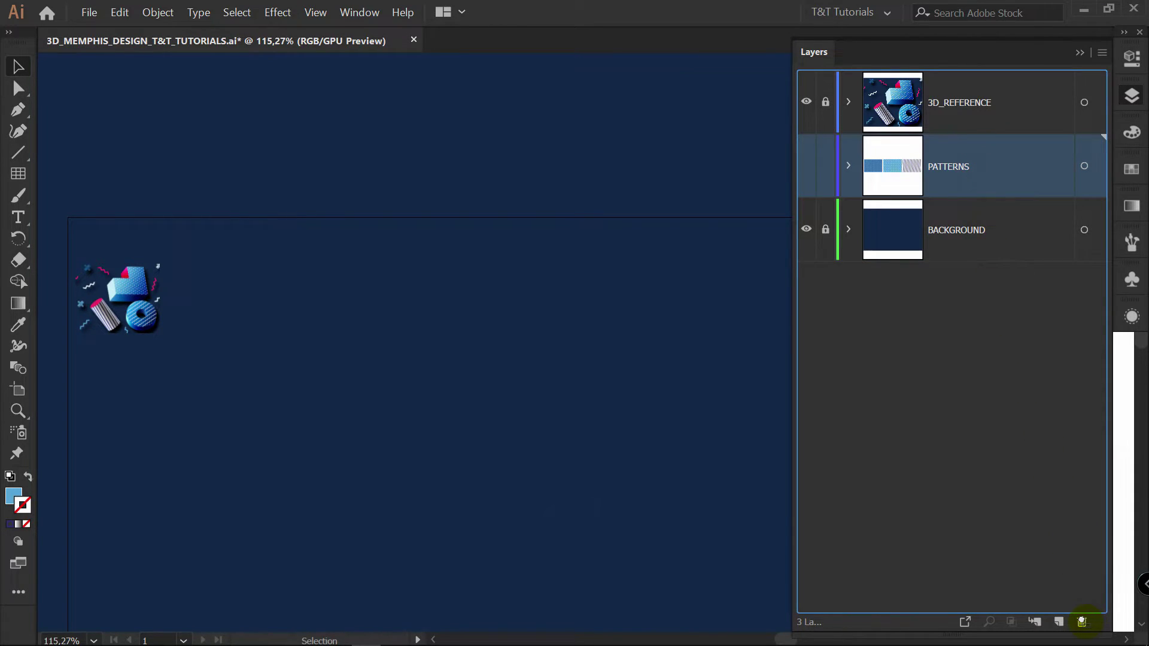
click(1082, 622)
Step: Create a new layer and name it 1
click(1058, 622)
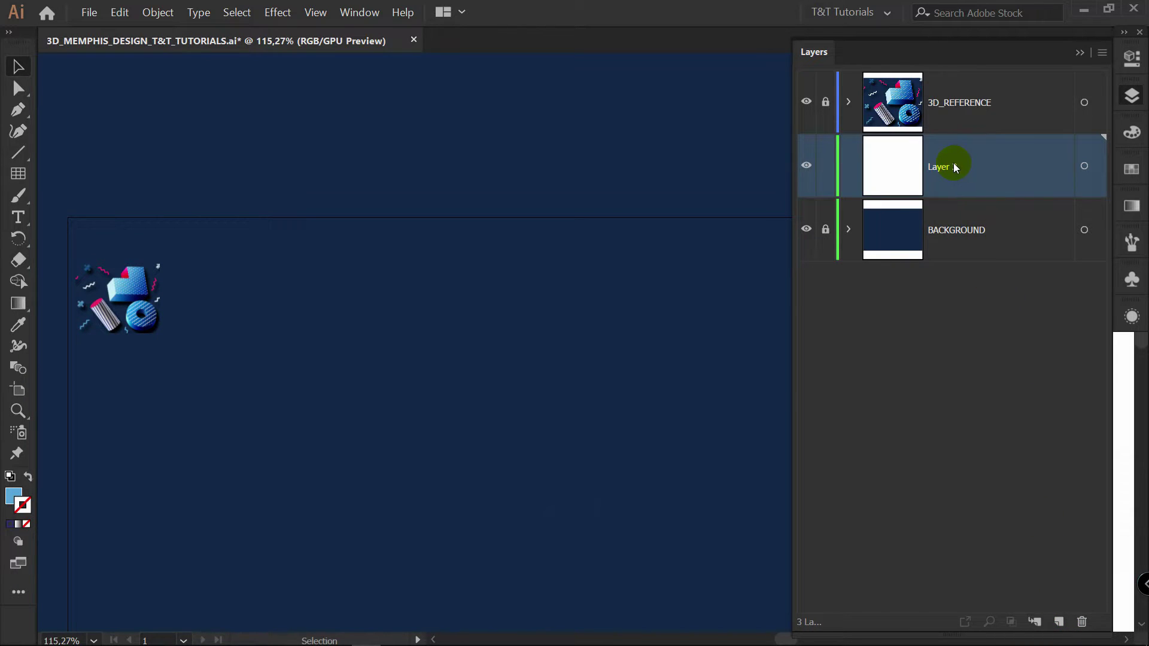
text(1)
key(Return)
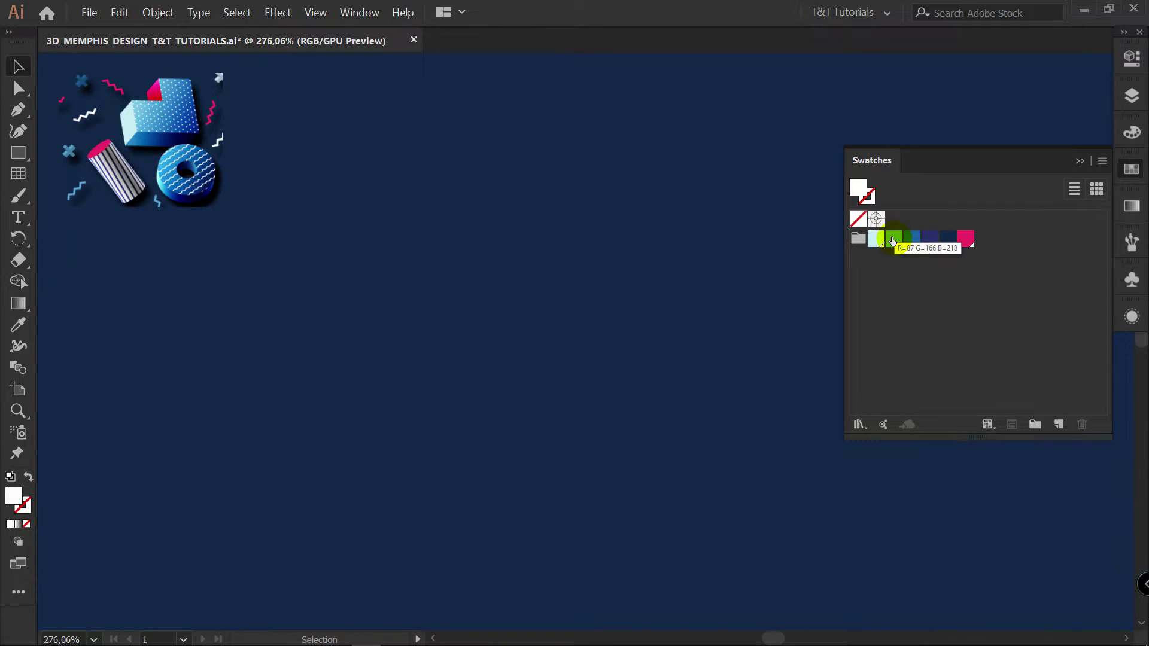
Step: Draw a rectangle about 113 pt wide near the reference image, filled with the light blue swatch (R=87 G=166 B=218)
click(893, 239)
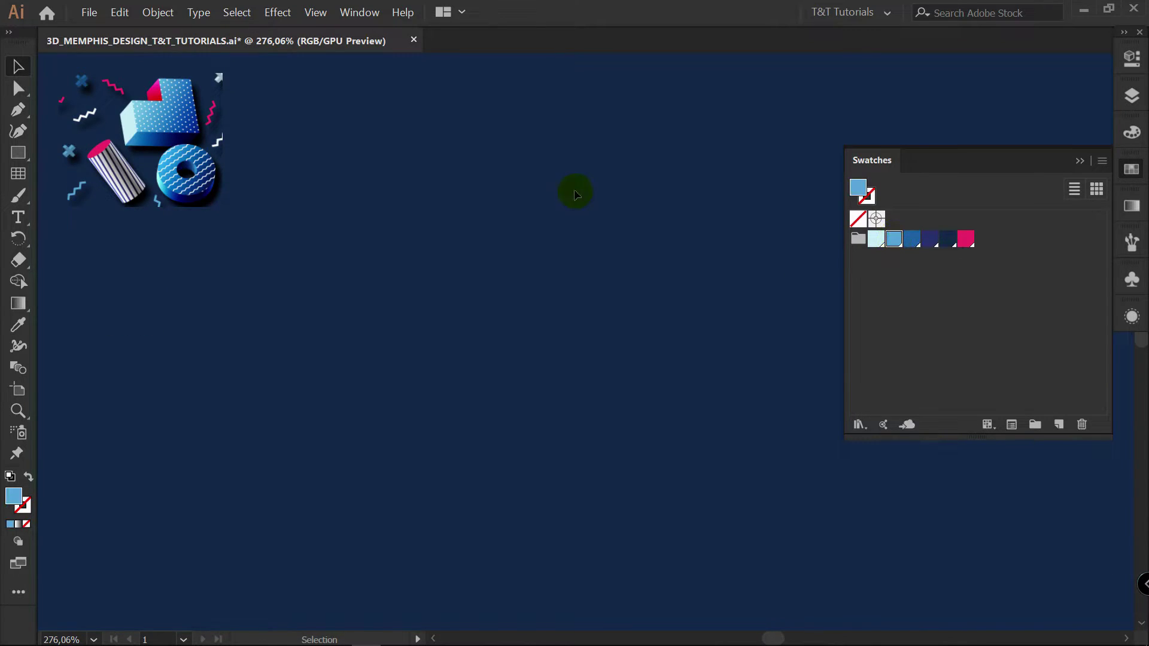
key(m)
drag(321, 269, 566, 382)
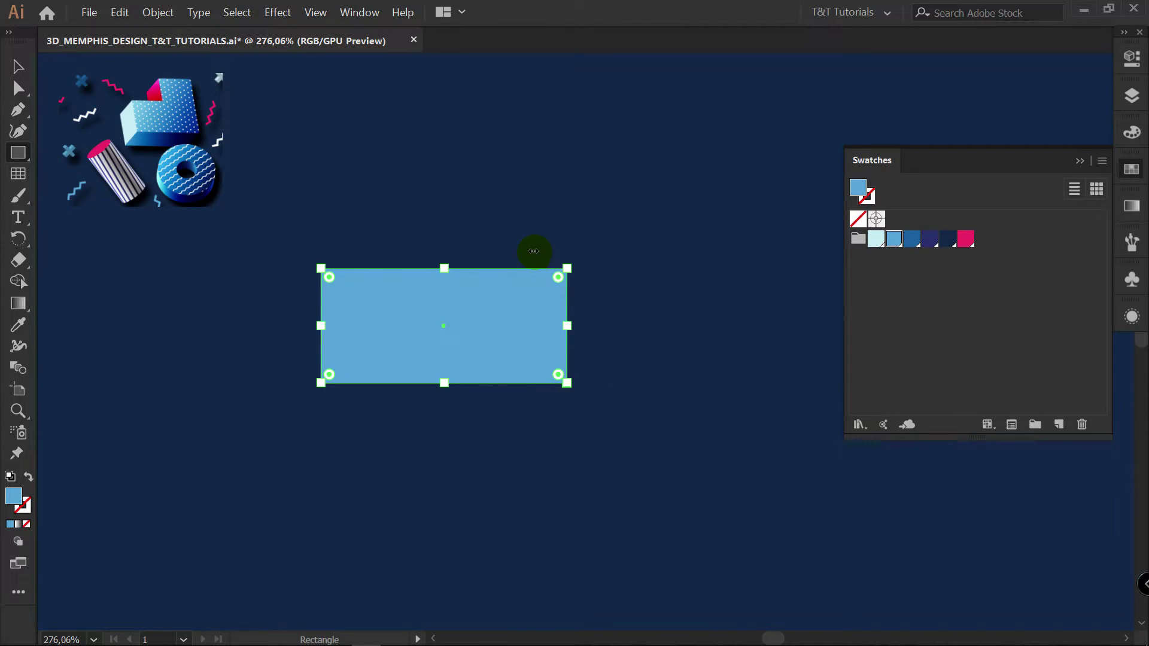
Step: Paste a copy of the rectangle in front, rotate it upright at the right end, and shorten it from above to form an L
key(v)
key(ctrl+c)
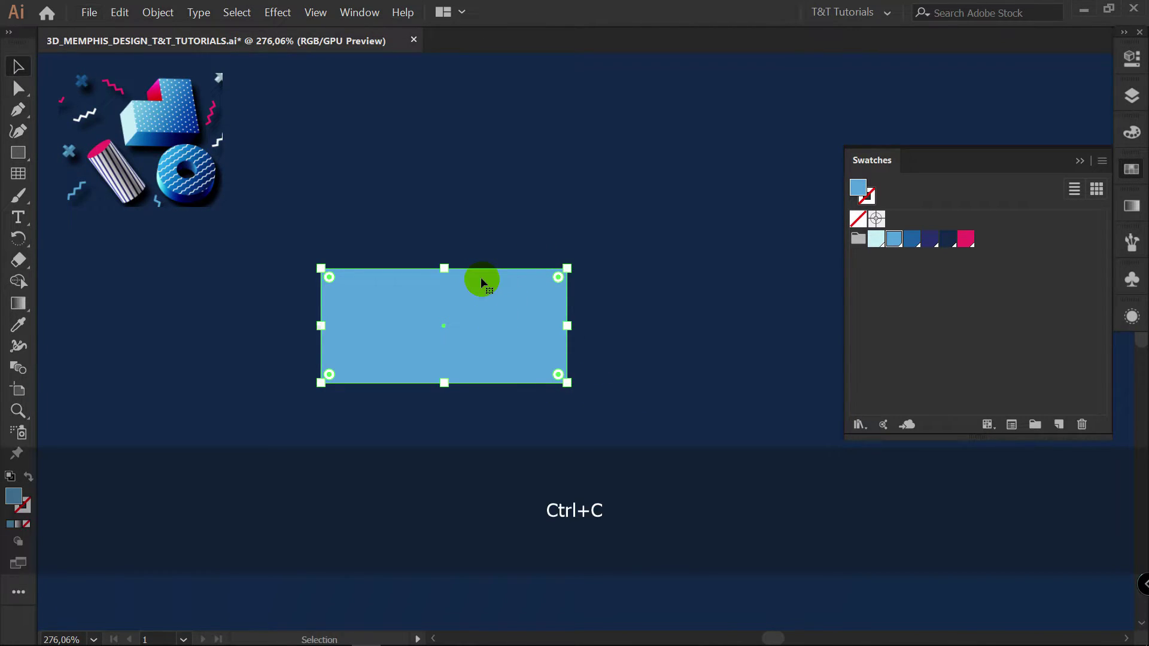
key(ctrl+f)
drag(587, 275, 528, 370)
drag(512, 137, 518, 177)
Step: Unite the two overlapping rectangles into a single L-shaped path
drag(375, 225, 631, 431)
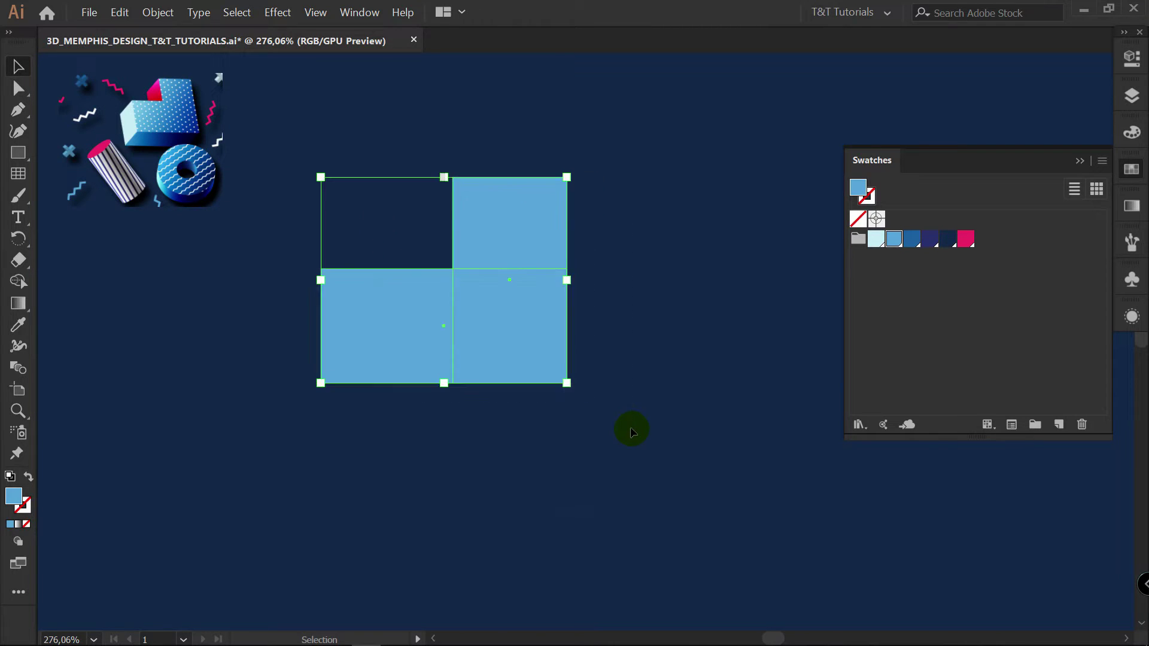
click(1129, 58)
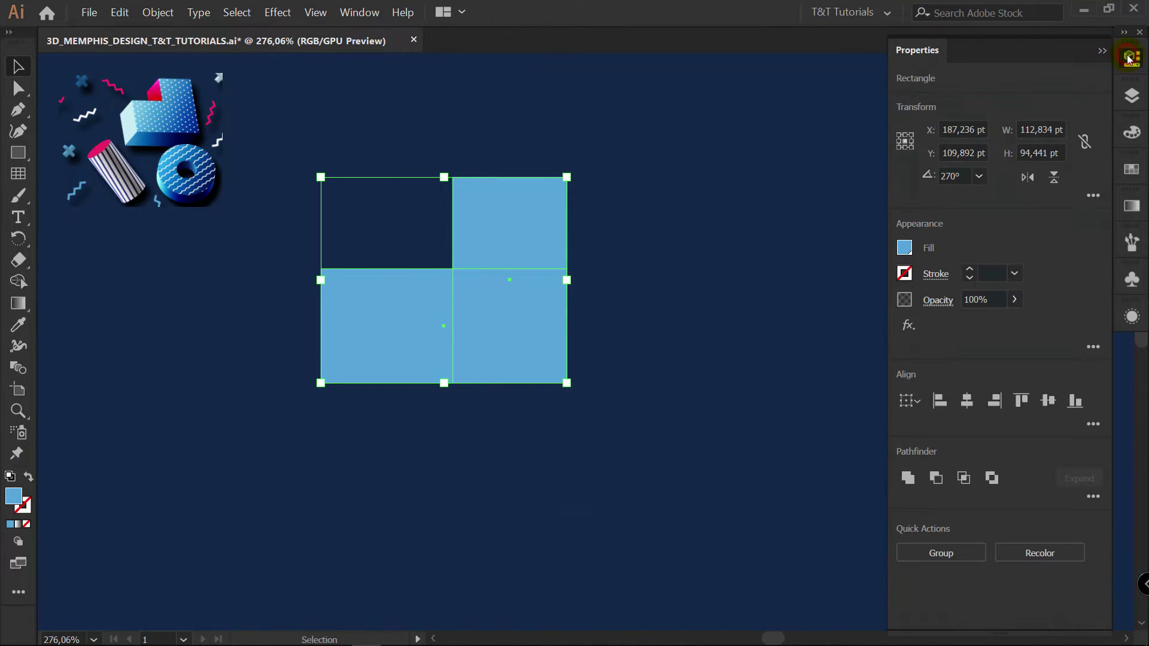
click(907, 479)
Step: Delete the extra anchor point in the middle of the L shape's bottom edge with the Pen tool
key(ctrl+plus)
key(a)
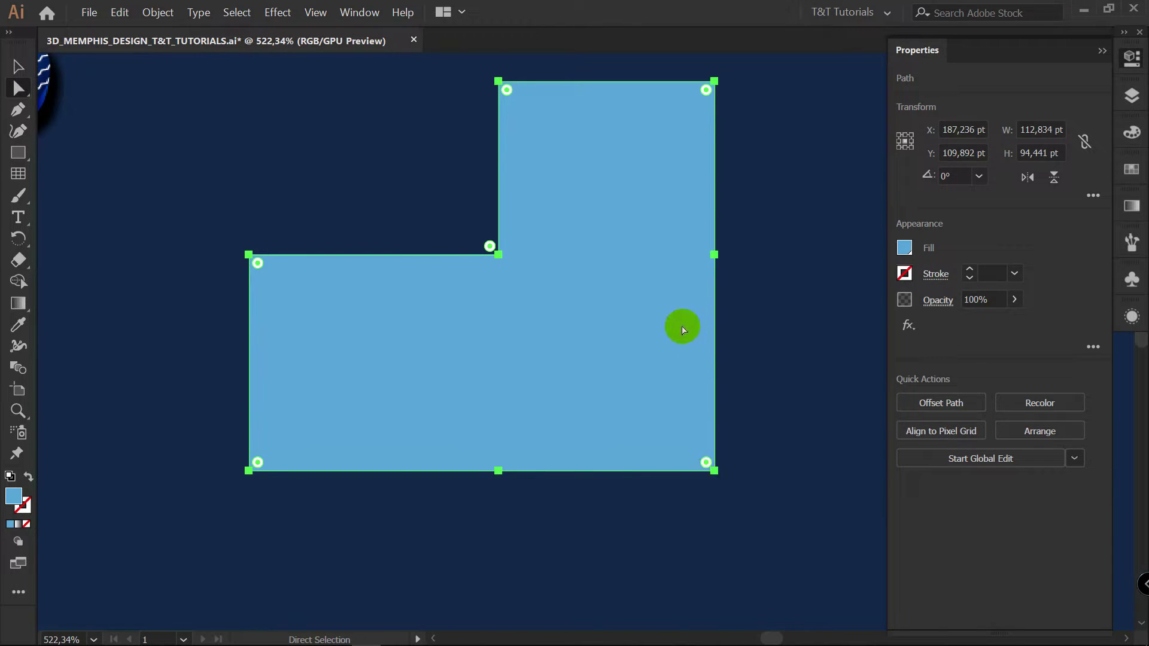
key(a)
key(p)
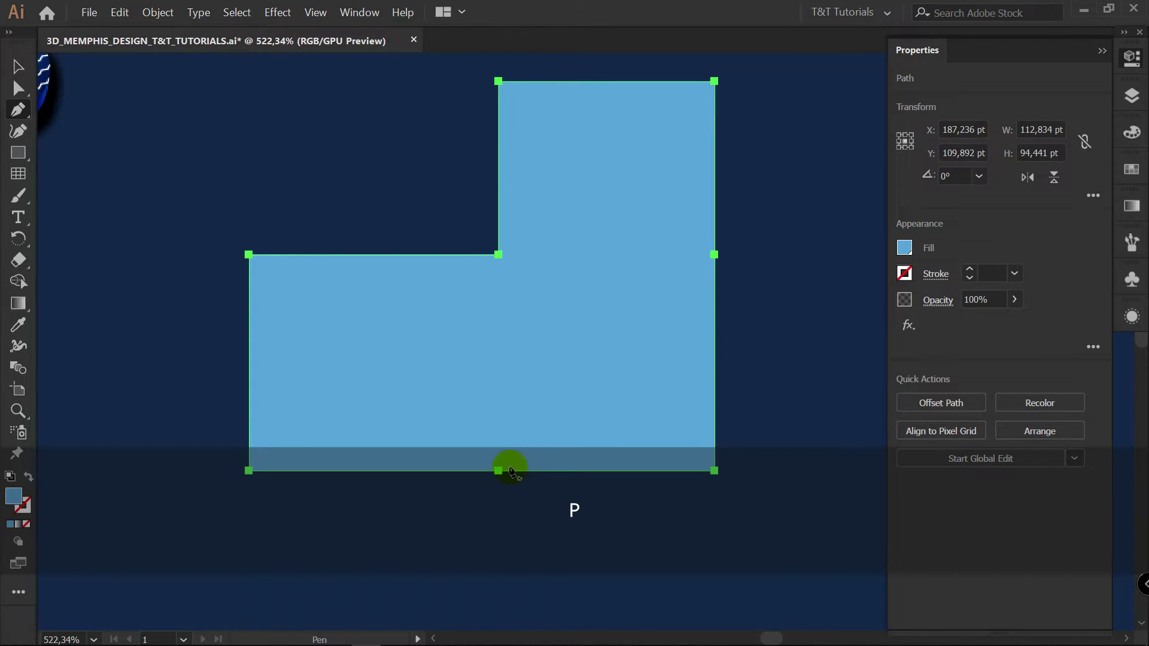
click(500, 472)
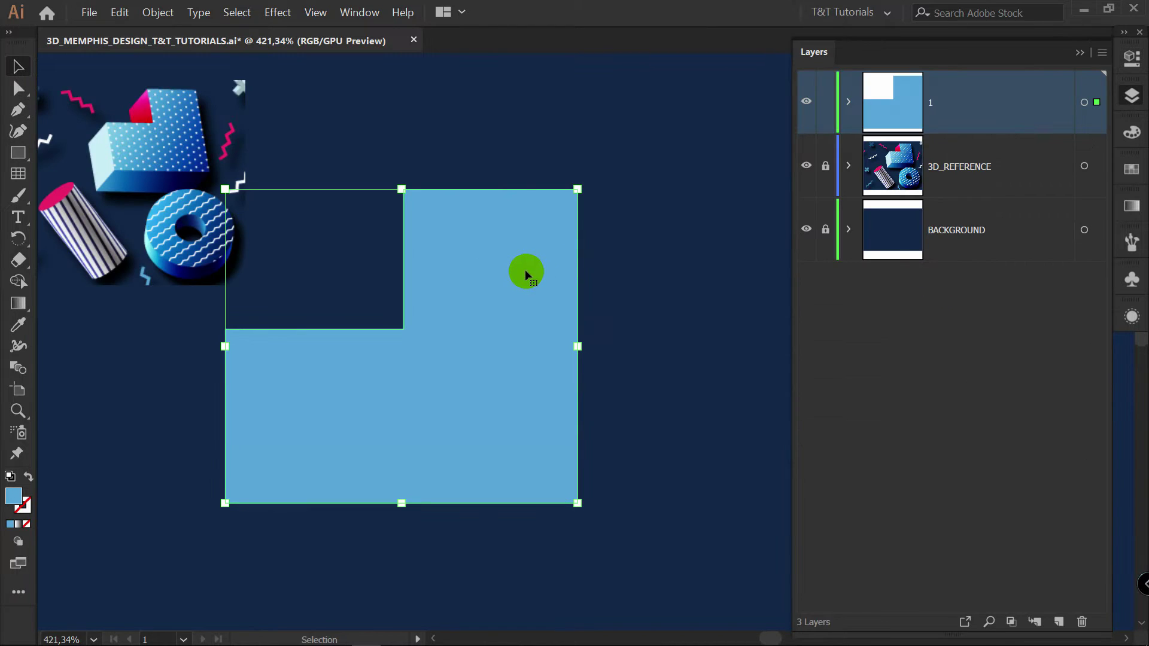
Step: Start a 3D Extrude & Bevel effect on the L shape and turn on its preview
click(277, 12)
mouse_move(290, 83)
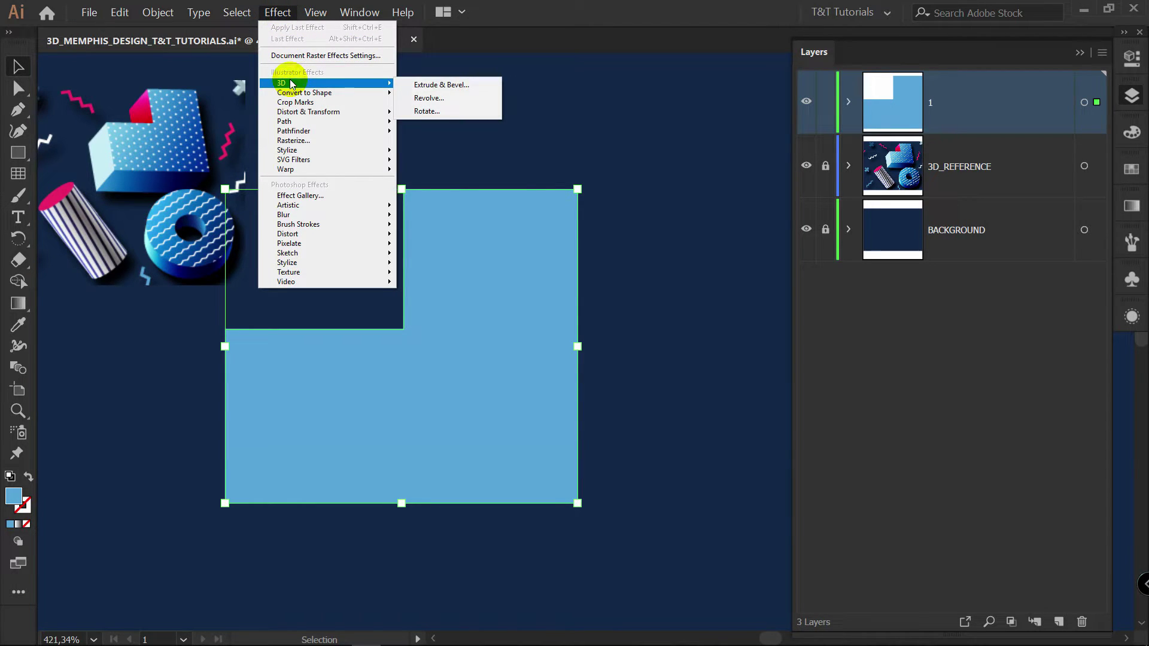
click(473, 85)
click(686, 418)
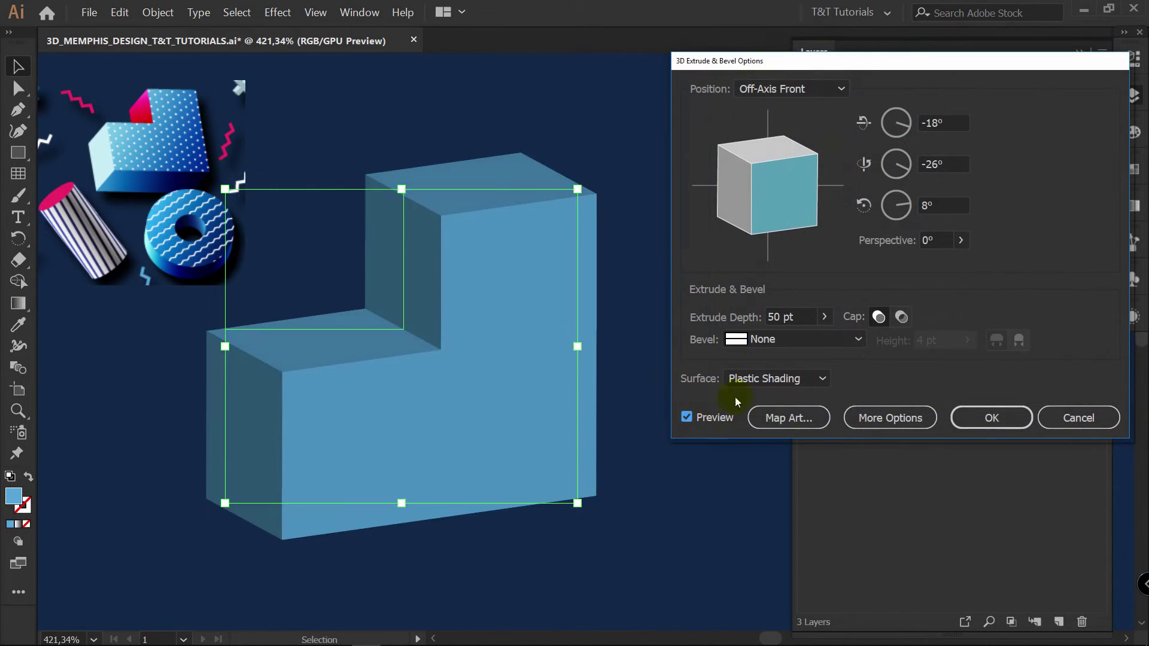
click(842, 88)
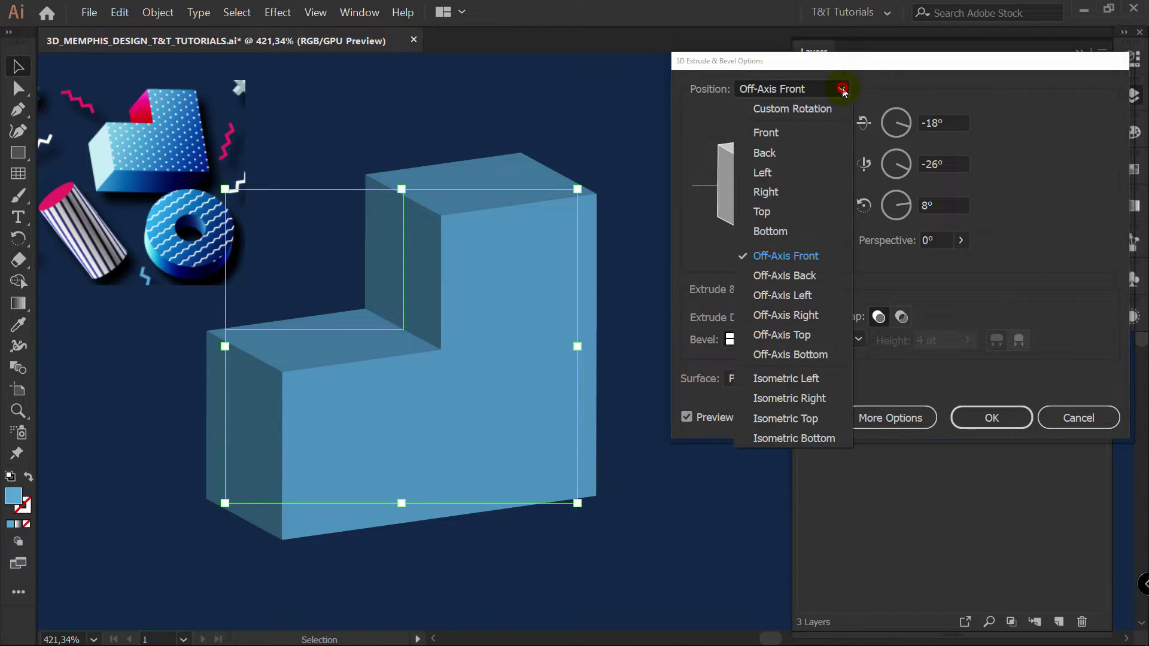
click(777, 133)
mouse_move(789, 170)
mouse_down()
mouse_move(813, 174)
mouse_move(808, 162)
mouse_move(748, 202)
mouse_move(799, 183)
mouse_move(775, 174)
mouse_up()
Step: Reset the extrusion's position to Front and rotate it freely to about 16°, -22° and 0°
click(802, 89)
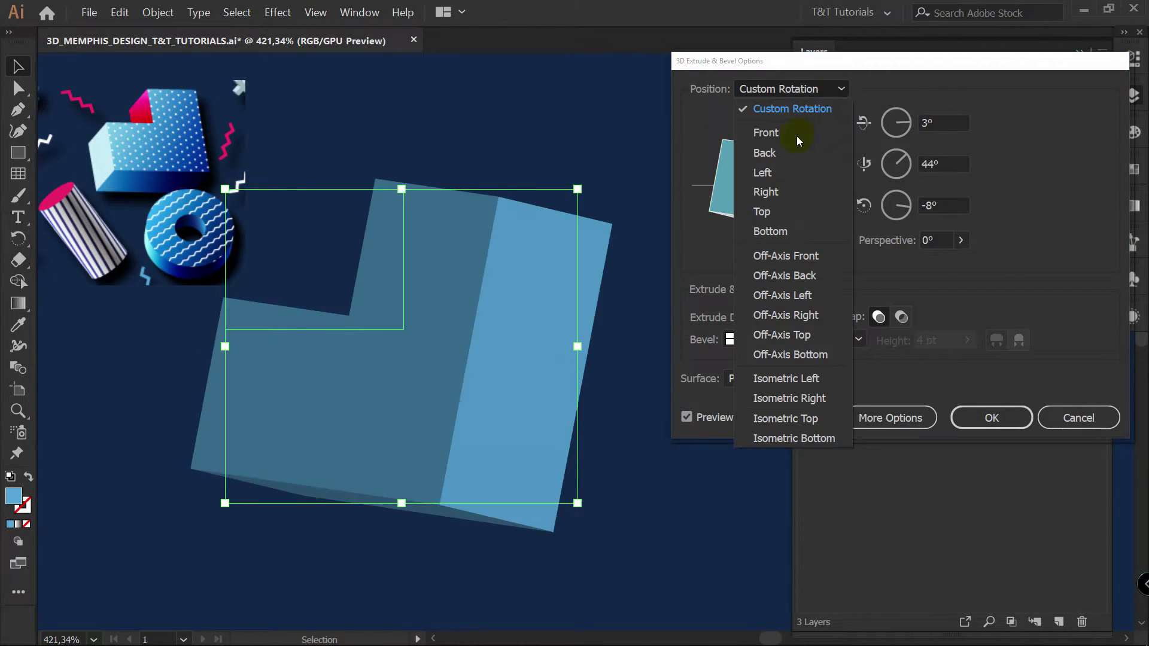
click(778, 131)
drag(802, 180, 824, 176)
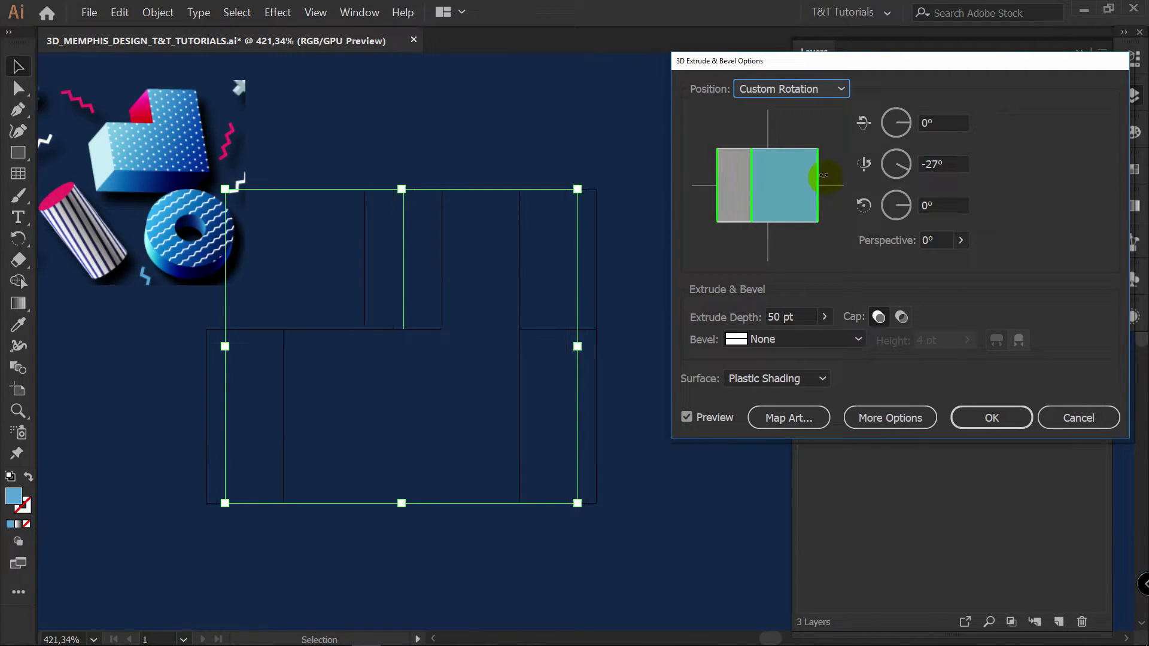
drag(781, 225, 787, 206)
drag(750, 170, 737, 173)
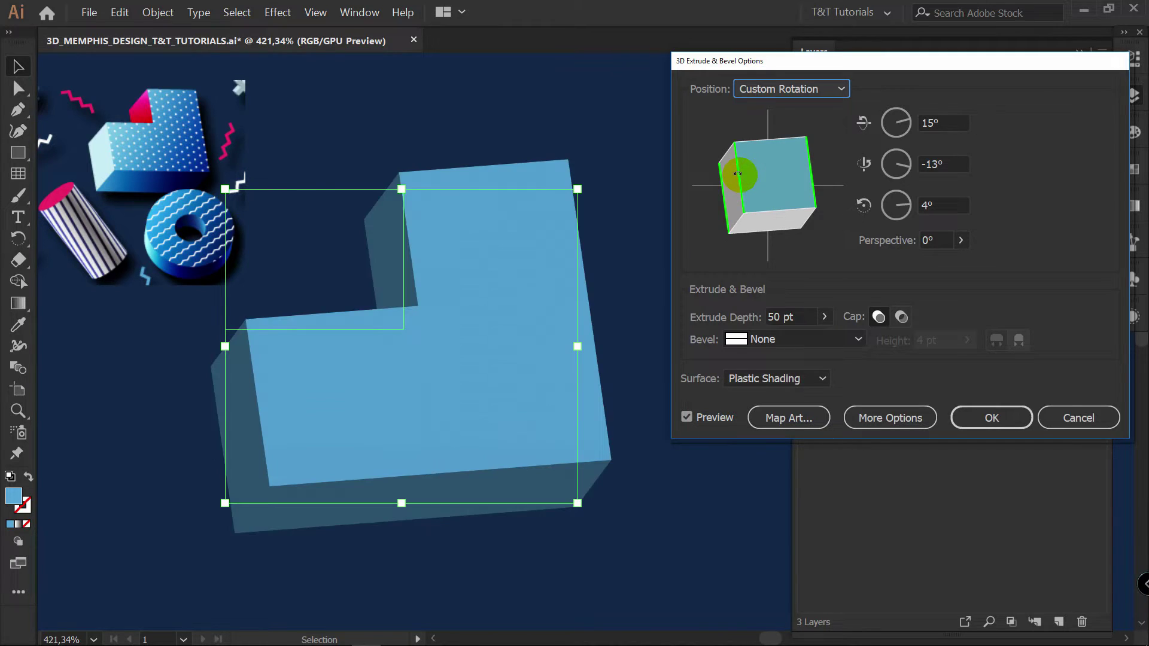
Step: Show the lighting options, move the existing light to the sphere's upper left, and add a second light at its lower right
click(878, 419)
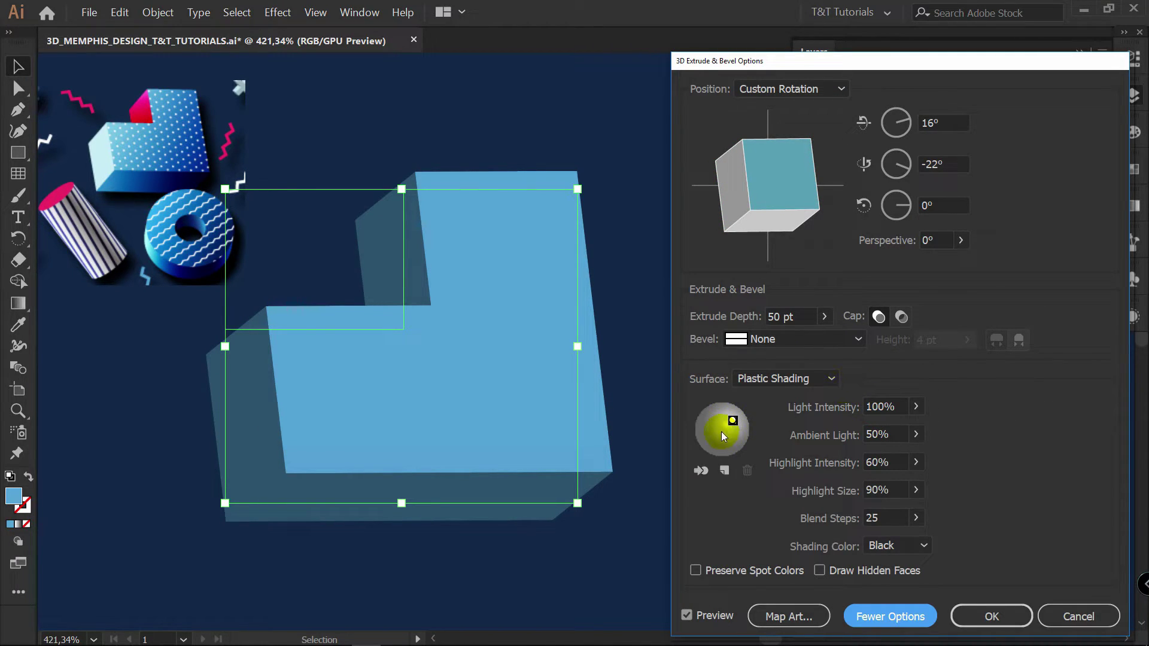
mouse_move(734, 419)
mouse_down()
mouse_move(714, 420)
mouse_move(713, 435)
mouse_move(719, 420)
mouse_up()
click(724, 471)
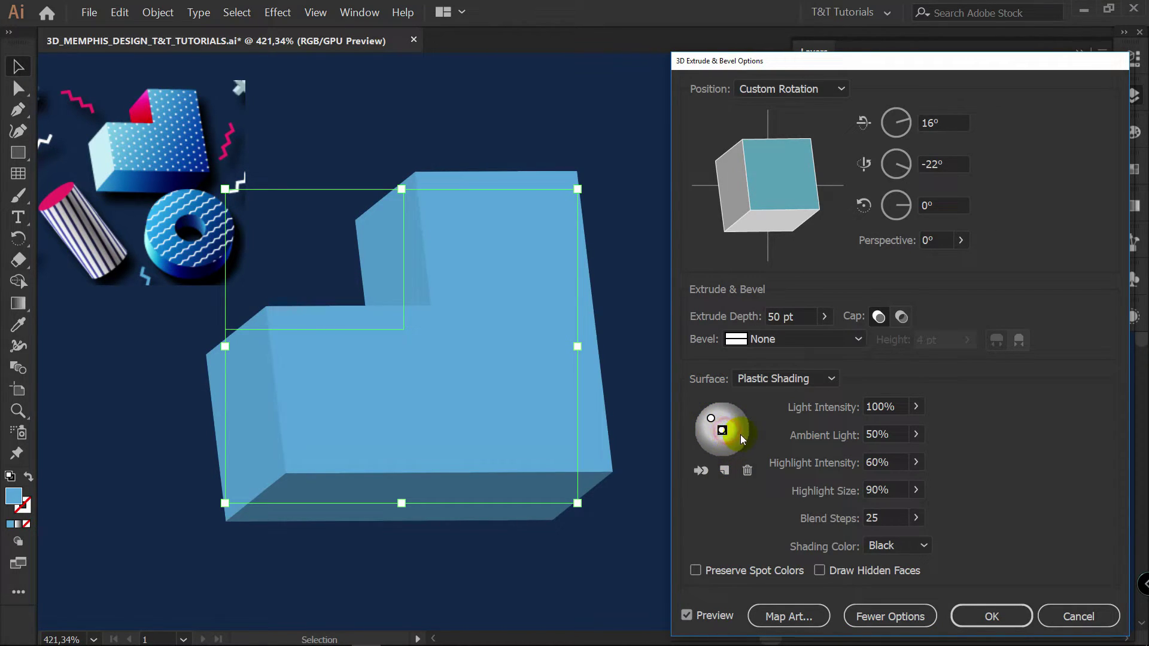
mouse_move(722, 430)
mouse_down()
mouse_move(733, 437)
mouse_move(723, 443)
mouse_move(737, 436)
mouse_up()
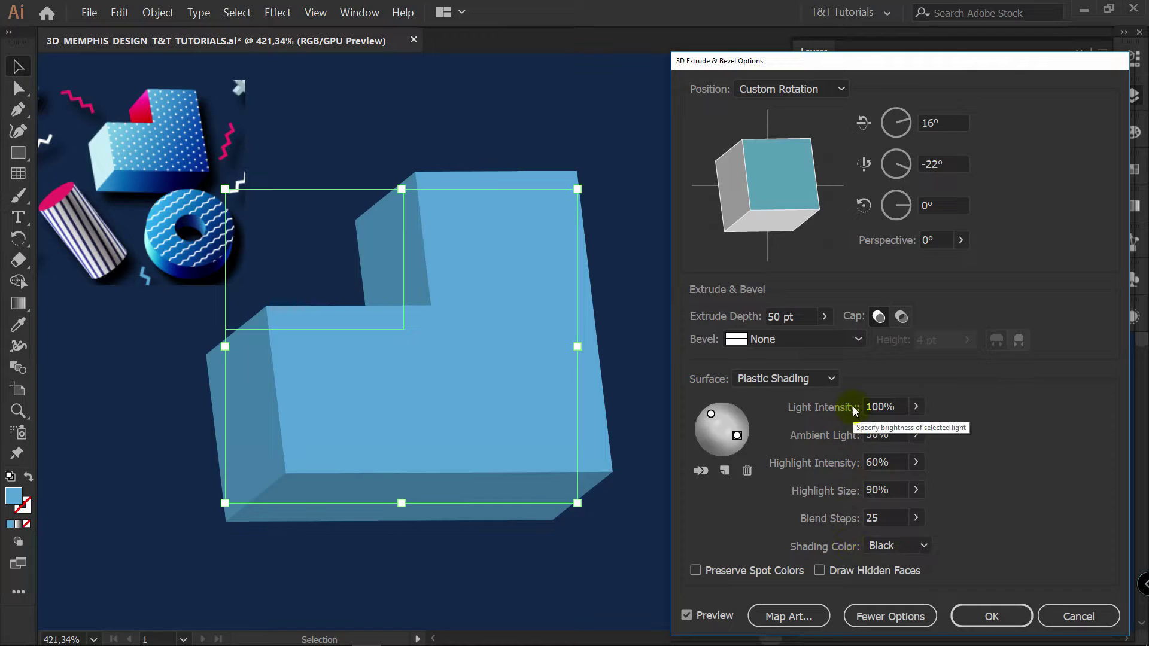
Step: Try the No Shading and Wireframe surface options on the extruded L shape and cancel the effect
click(536, 274)
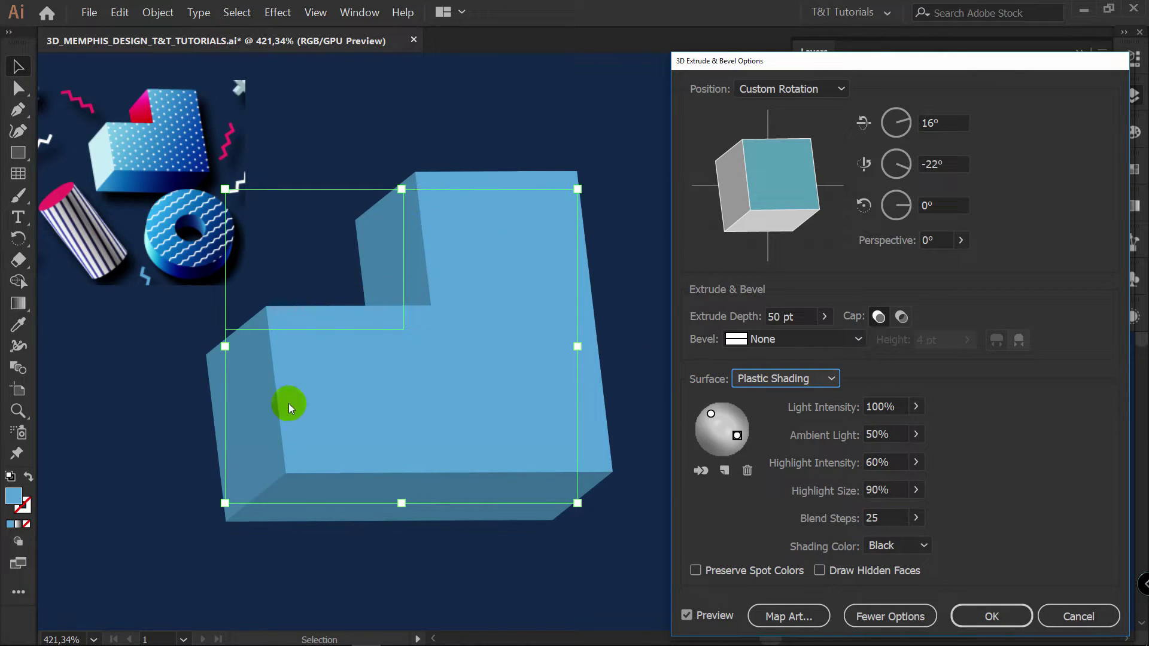
click(829, 379)
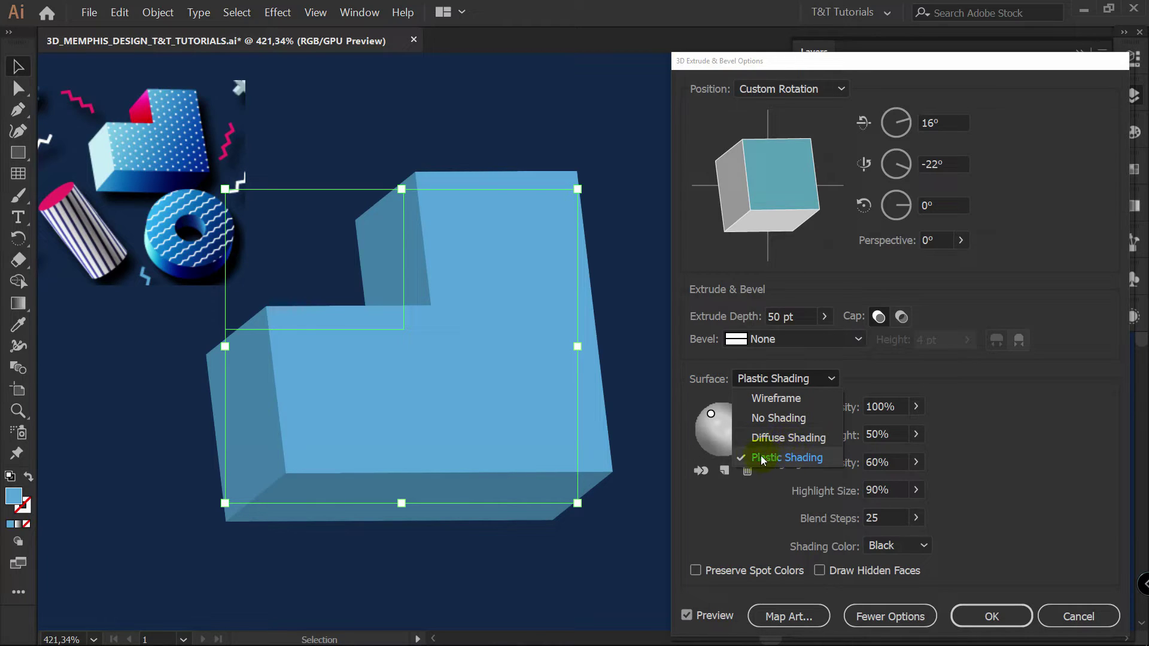
click(784, 418)
click(802, 379)
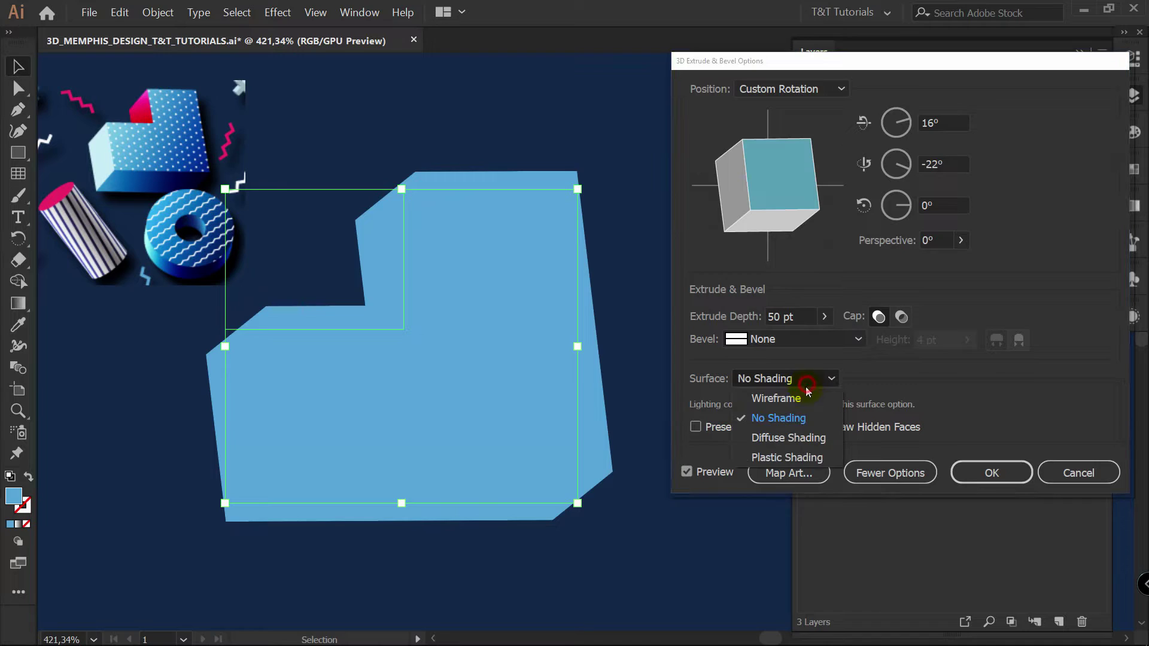
click(784, 402)
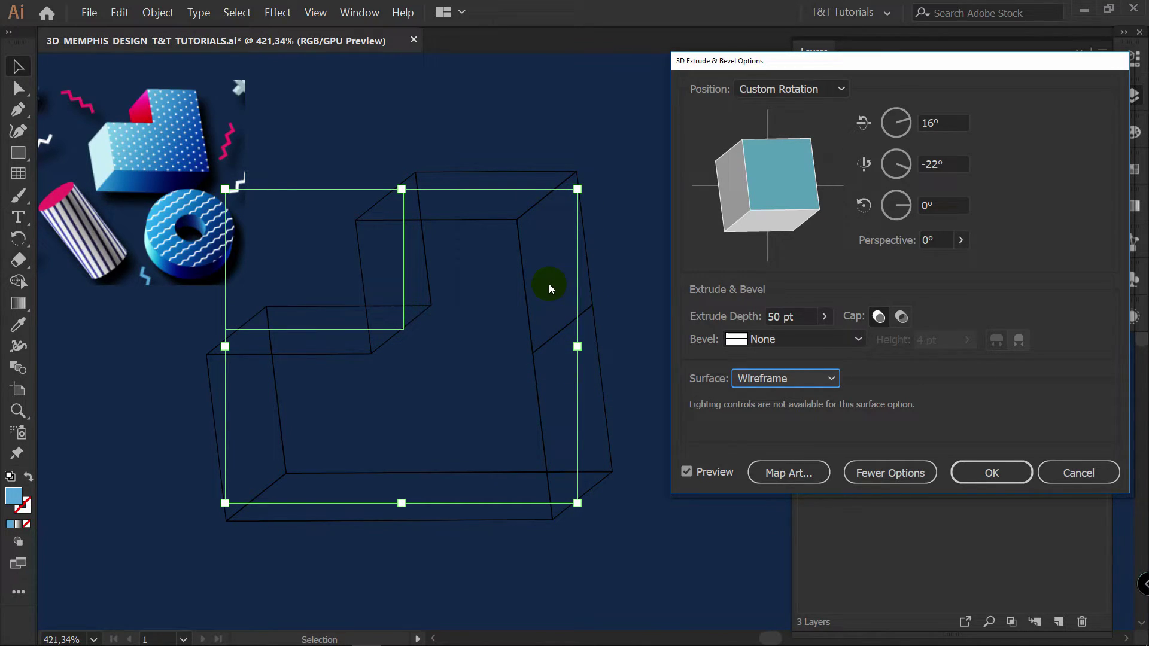
click(1074, 473)
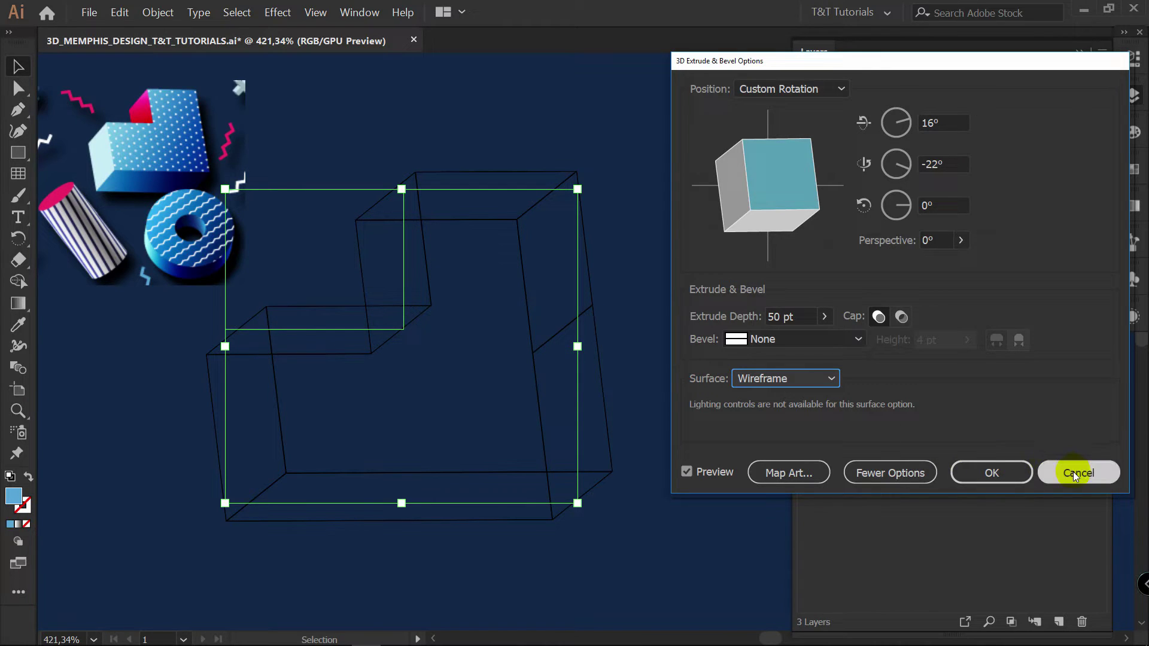
Step: Delete the extra anchor point on the right edge of the L shape with the Pen tool
key(p)
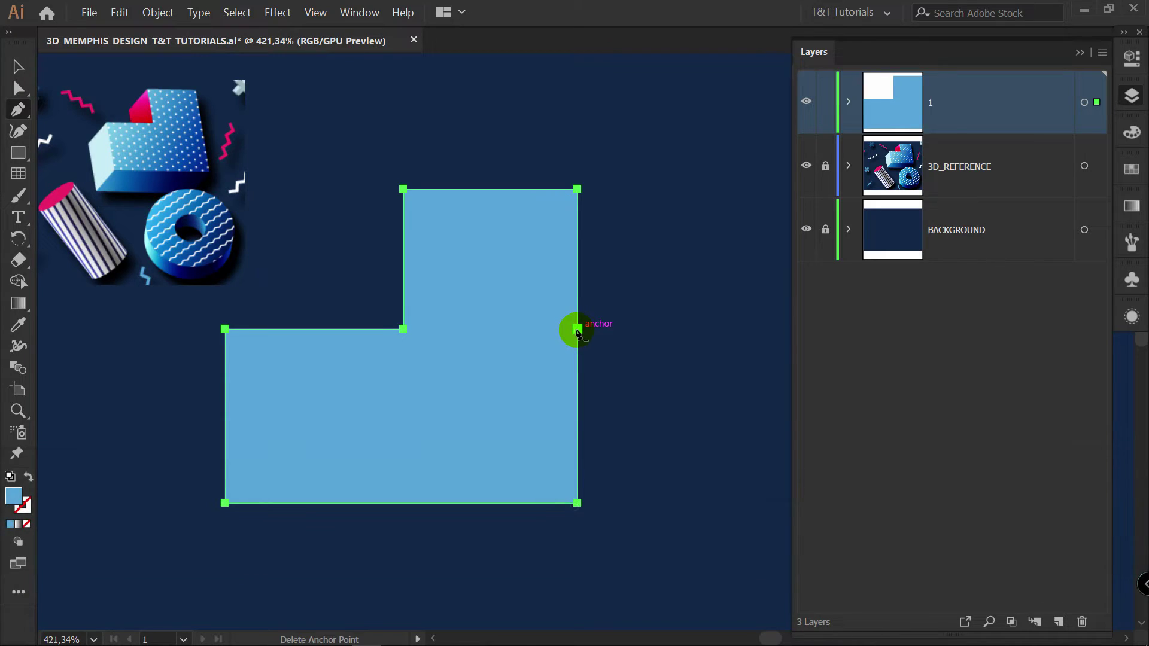
key(v)
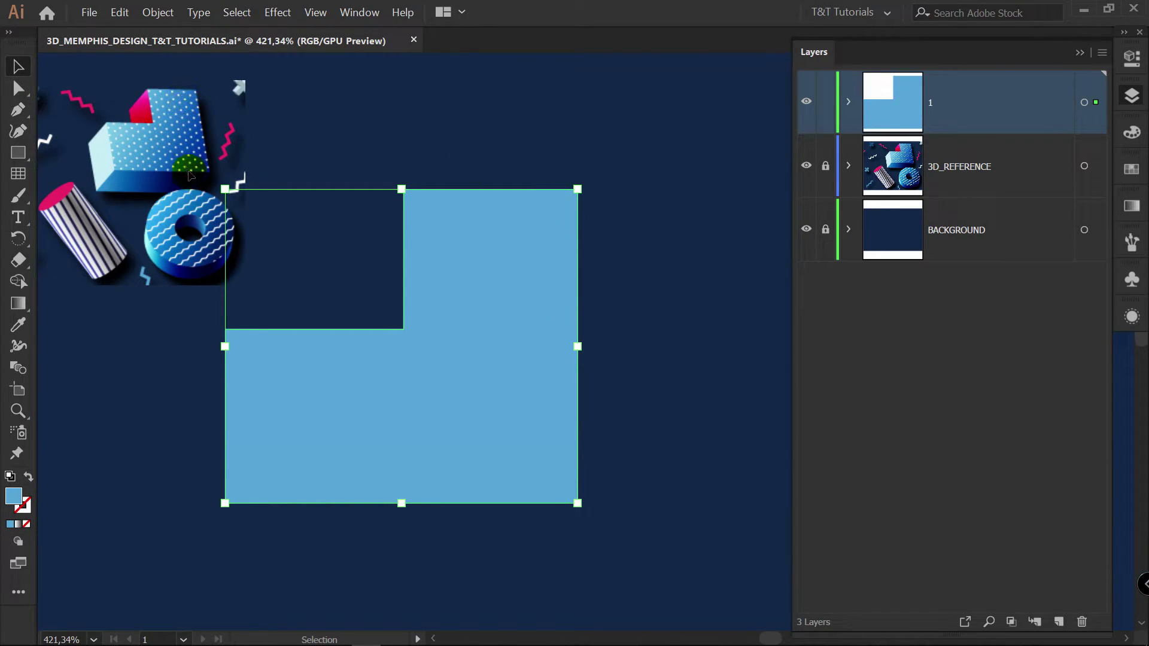
click(577, 189)
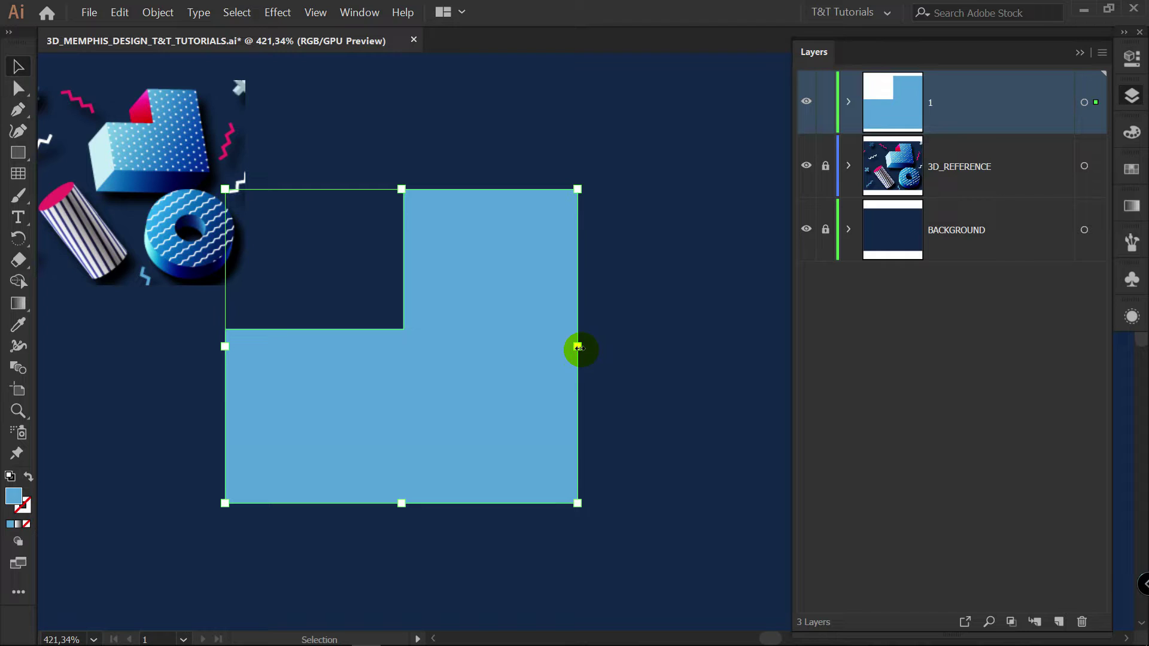
Step: Apply 3D Extrude & Bevel to the L shape with a free rotation of about 21°, -29° and -6° and two lights on its upper half
click(277, 12)
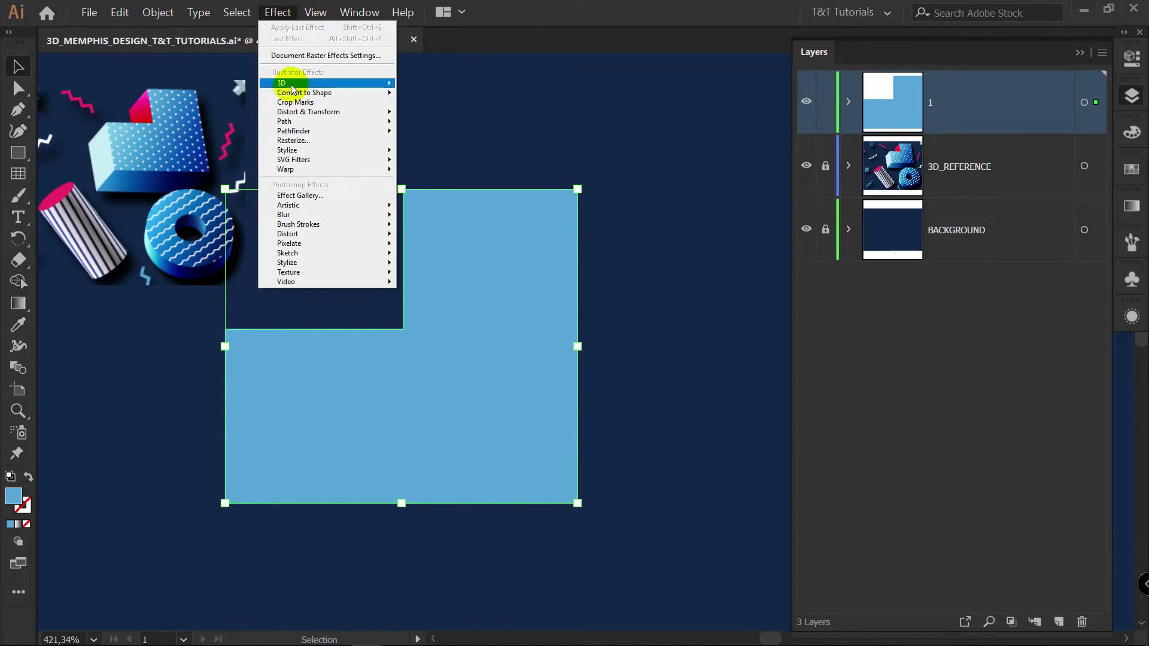
mouse_move(287, 83)
click(455, 85)
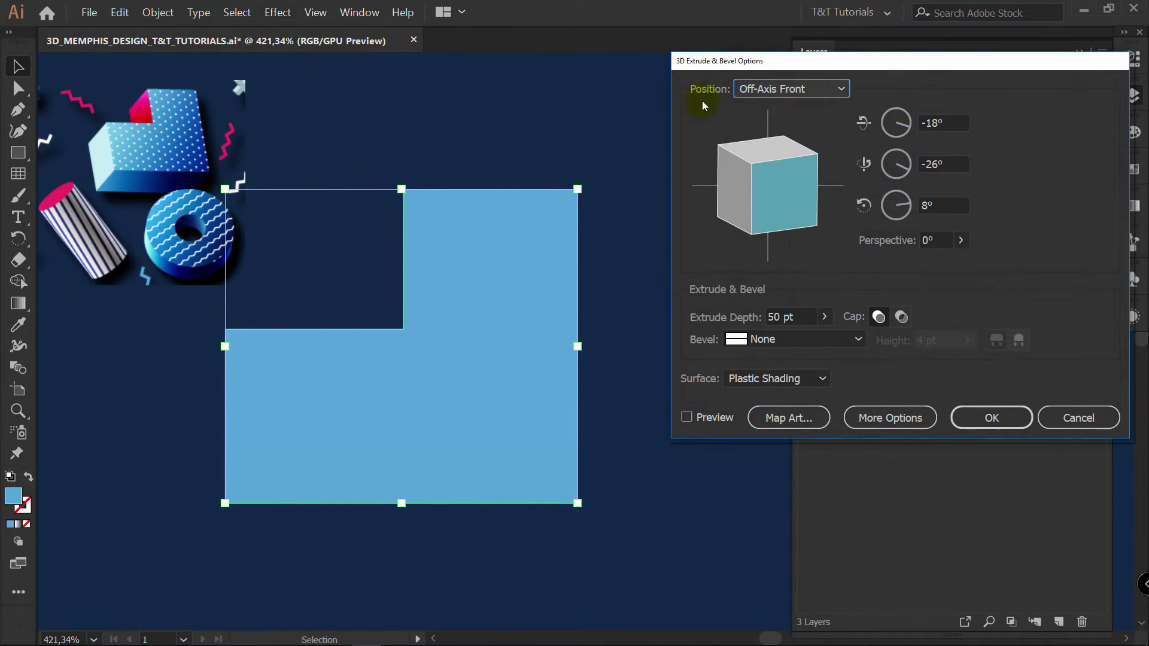
click(838, 90)
click(775, 122)
drag(765, 150, 795, 206)
click(686, 418)
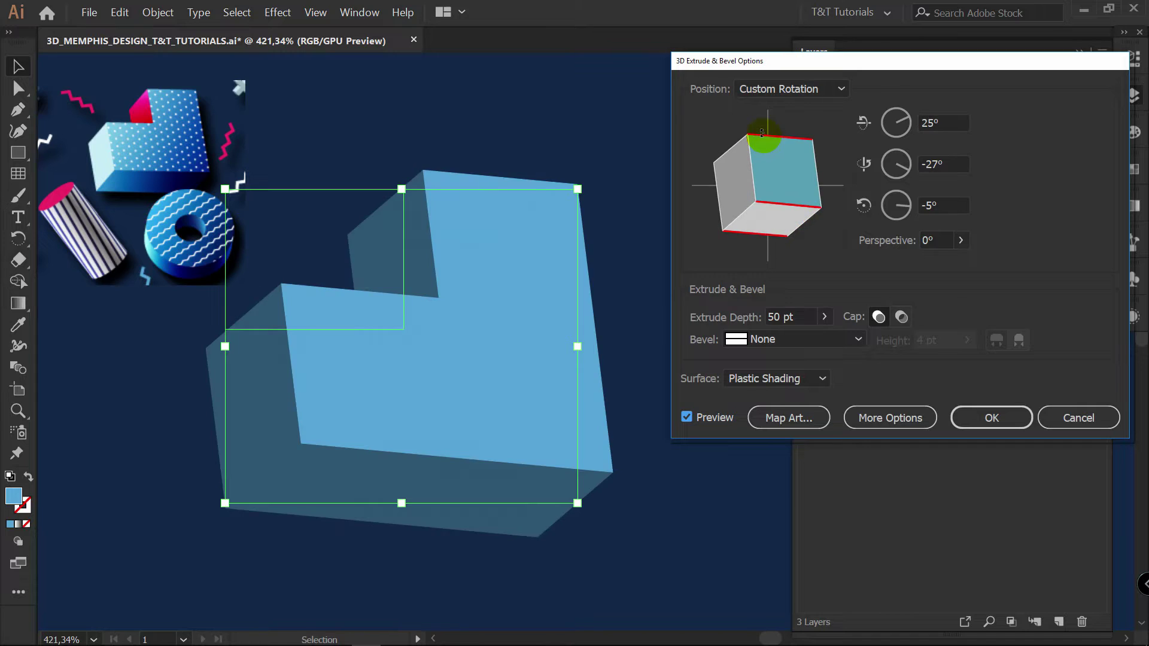
mouse_move(736, 145)
mouse_down()
mouse_move(770, 161)
mouse_move(764, 187)
mouse_move(781, 172)
mouse_move(769, 179)
mouse_move(770, 169)
mouse_move(802, 179)
mouse_move(726, 188)
mouse_move(792, 192)
mouse_move(792, 154)
mouse_move(747, 187)
mouse_move(749, 146)
mouse_move(797, 179)
mouse_move(774, 198)
mouse_move(752, 197)
mouse_move(747, 179)
mouse_move(756, 174)
mouse_move(749, 205)
mouse_move(772, 211)
mouse_move(734, 210)
mouse_move(737, 223)
mouse_move(752, 154)
mouse_up()
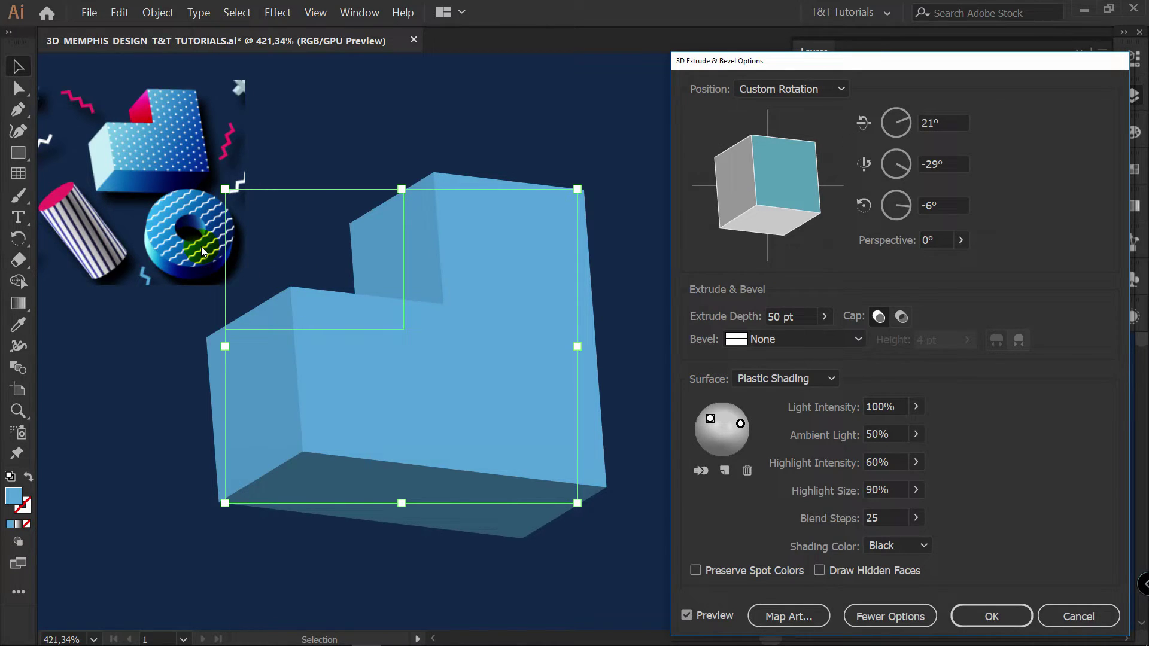
click(985, 606)
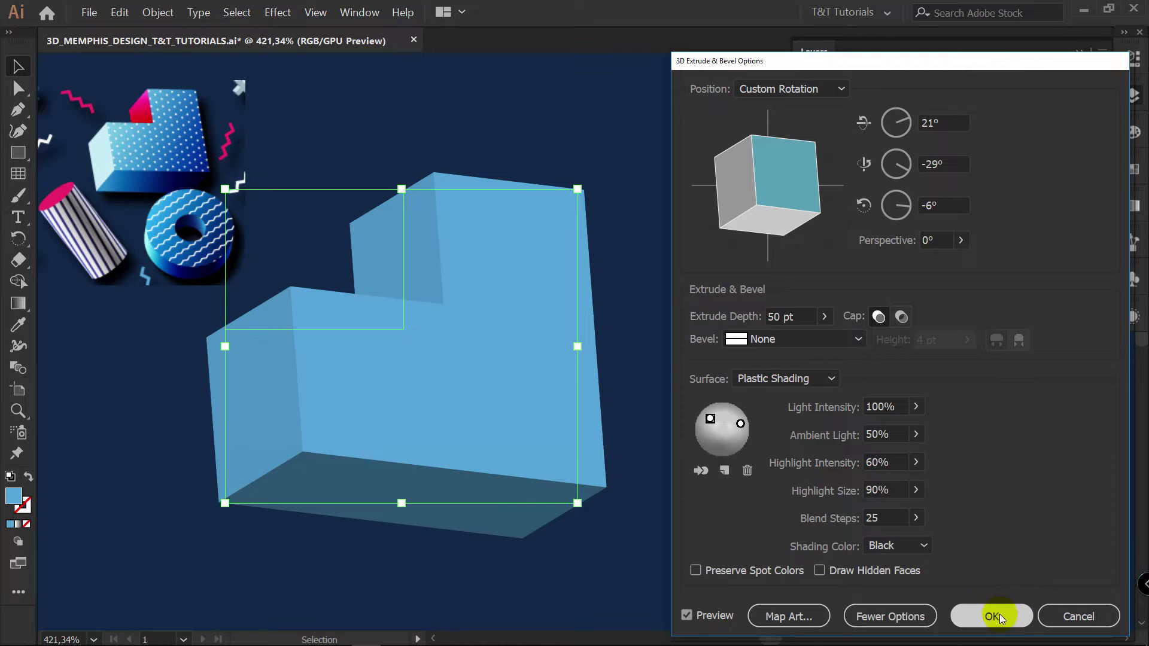
Step: Move the L block aside to the right and add a new layer named 2 above layer 1
drag(376, 339, 742, 333)
click(1051, 622)
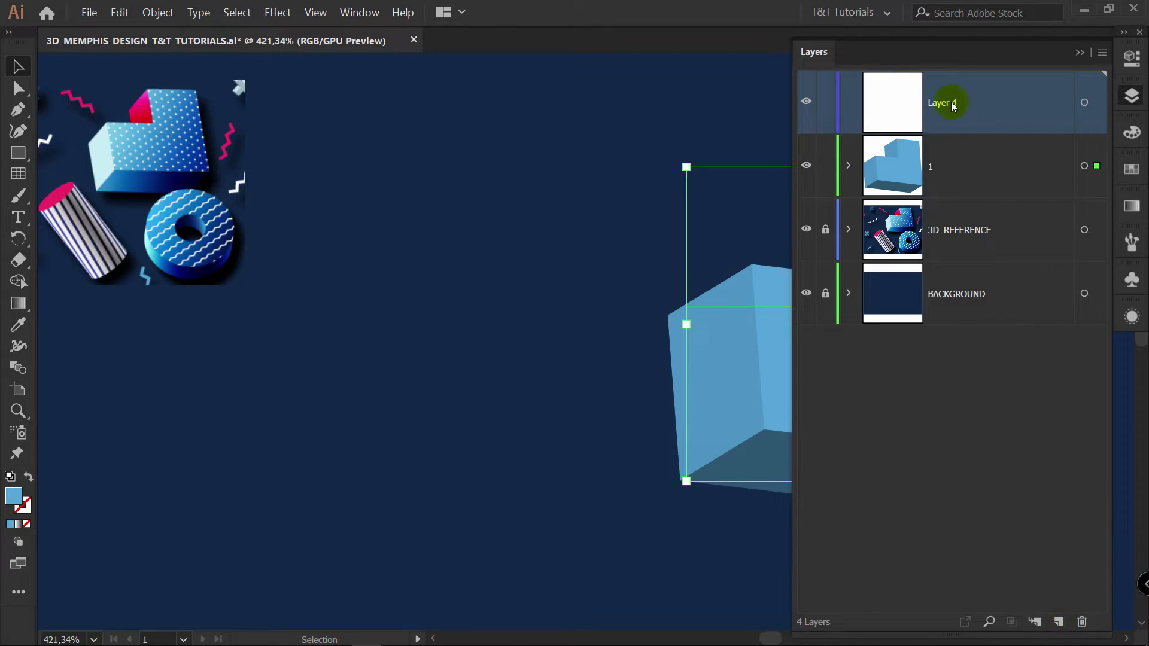
double_click(950, 102)
text(2)
click(471, 219)
Step: Draw a circle about 84 pt wide, paste a copy in front, and shrink the copy around its centre to roughly a third
key(l)
drag(308, 216, 584, 474)
key(ctrl+c)
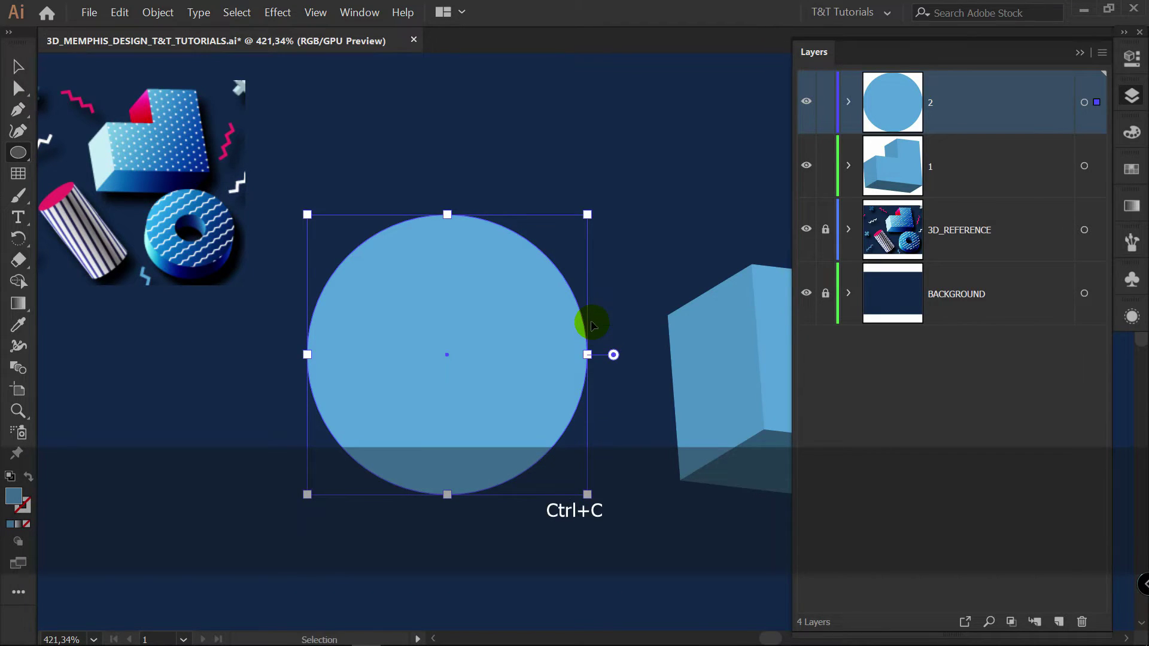
key(ctrl+f)
key(v)
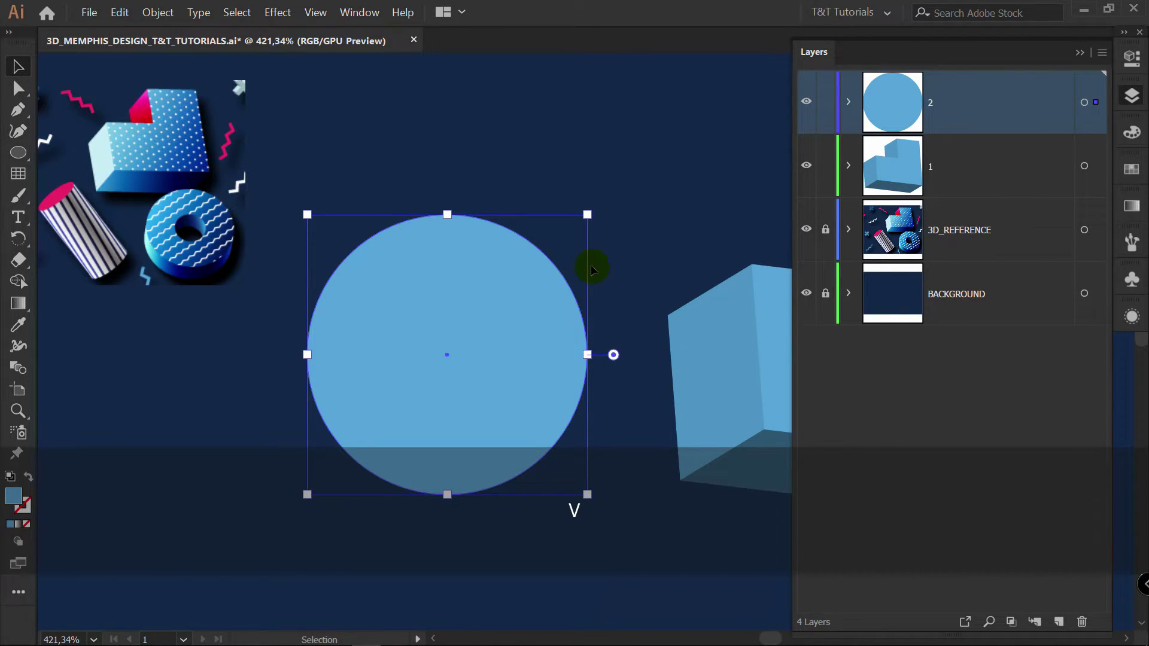
drag(587, 215, 501, 305)
Step: Select both circles and cut the inner one out of the large circle with the Shape Builder tool
shift+click(444, 393)
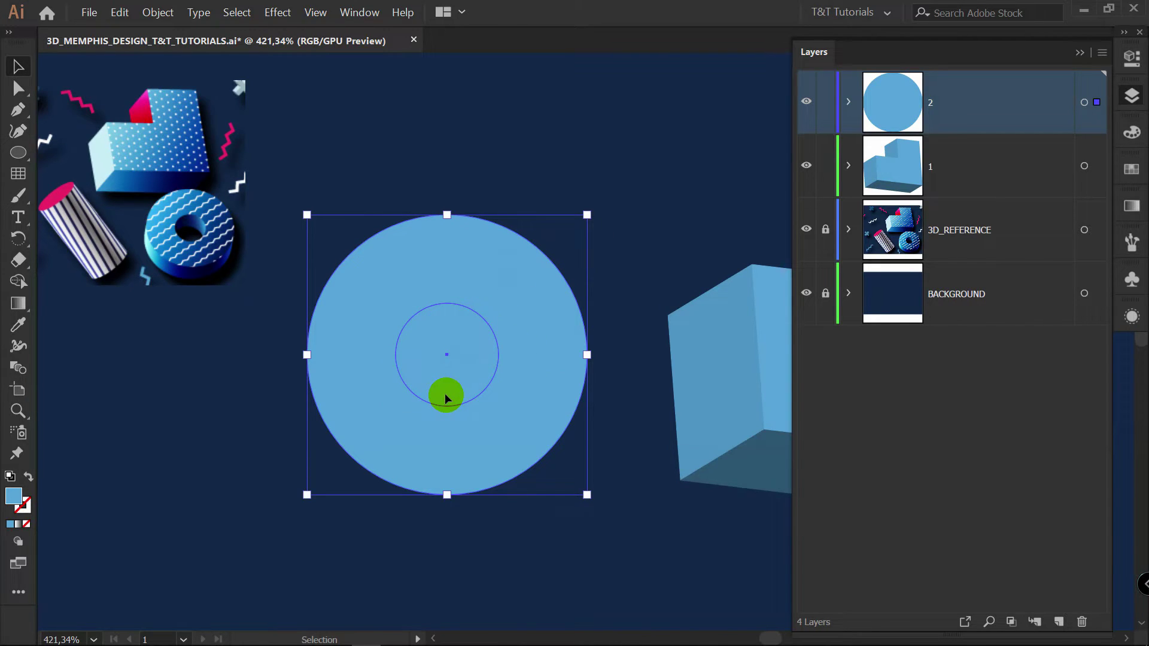
key(shift+m)
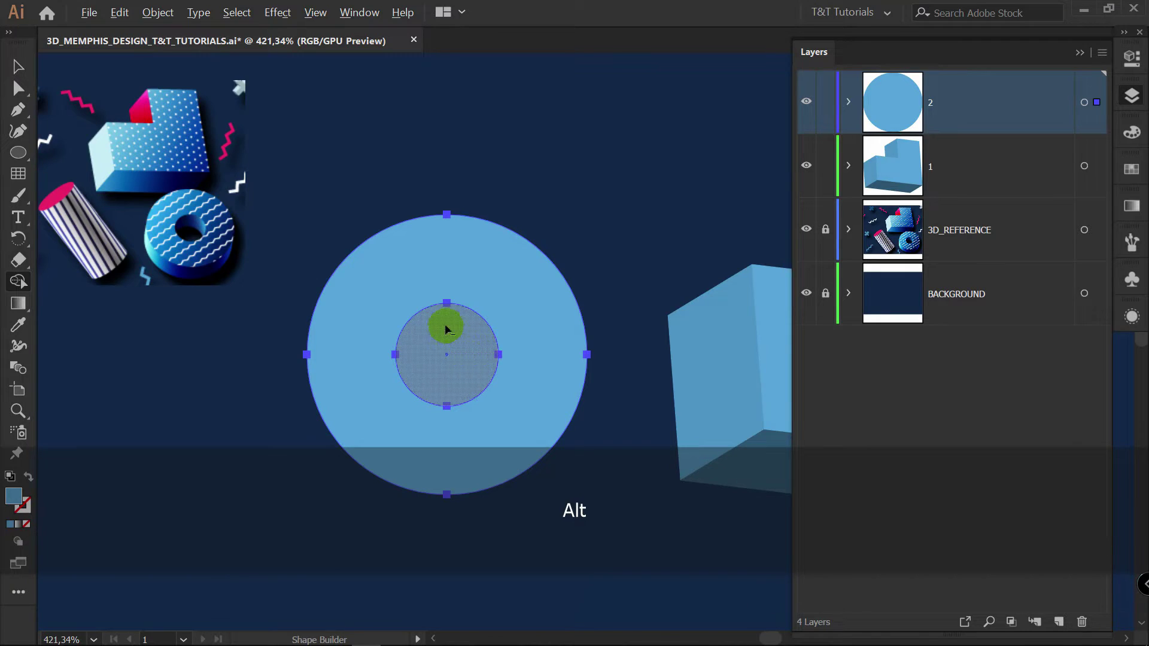
alt+click(452, 327)
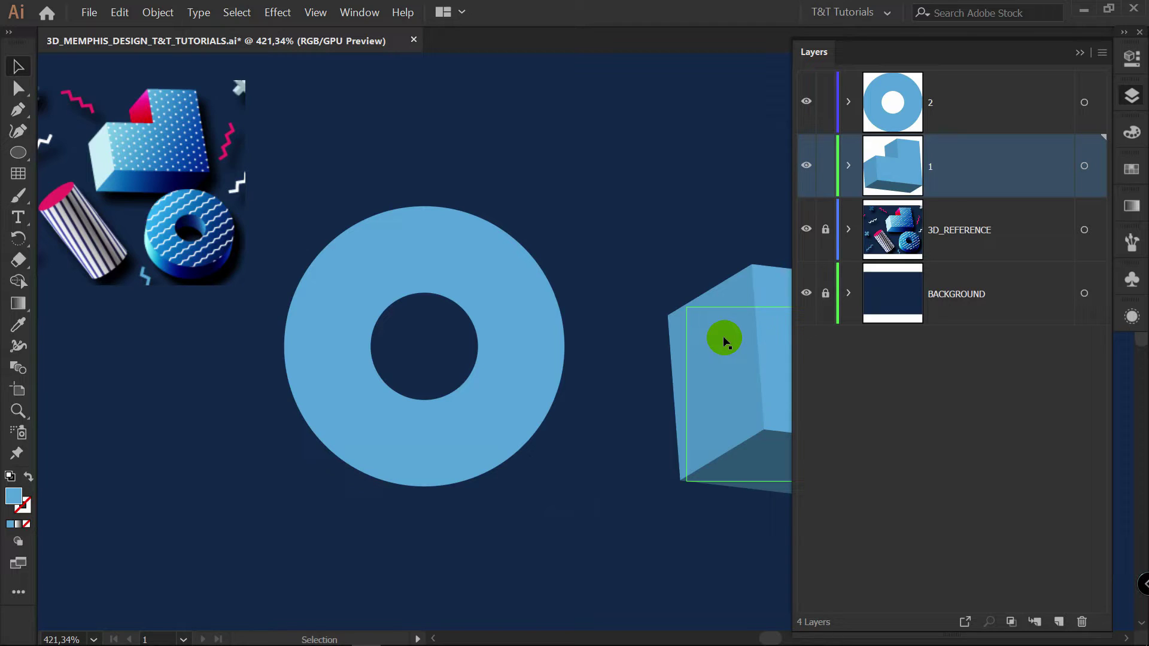
Step: Expand layers 1 and 2 and copy the L block's 3D appearance onto the ring's compound path
click(850, 165)
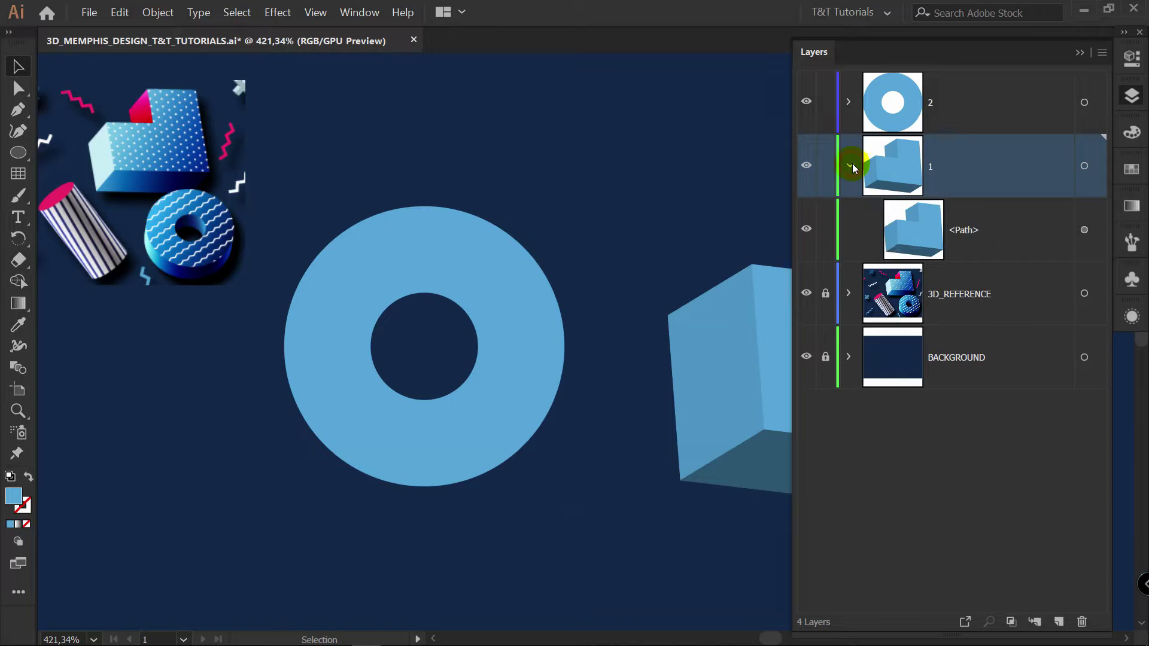
click(850, 103)
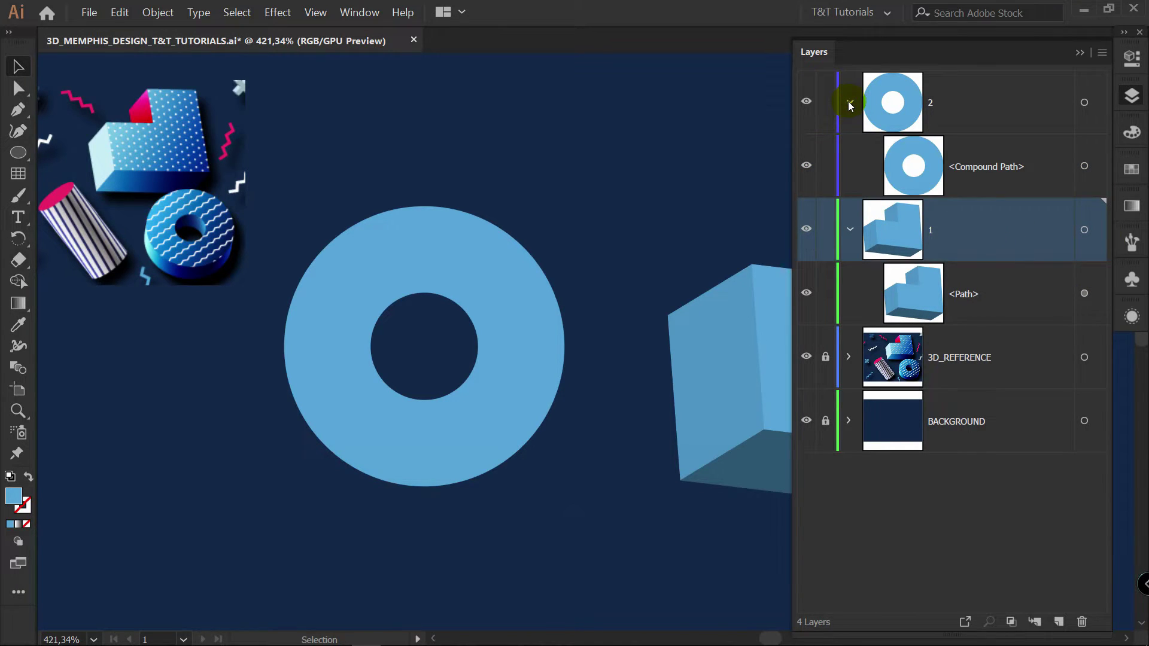
click(1073, 268)
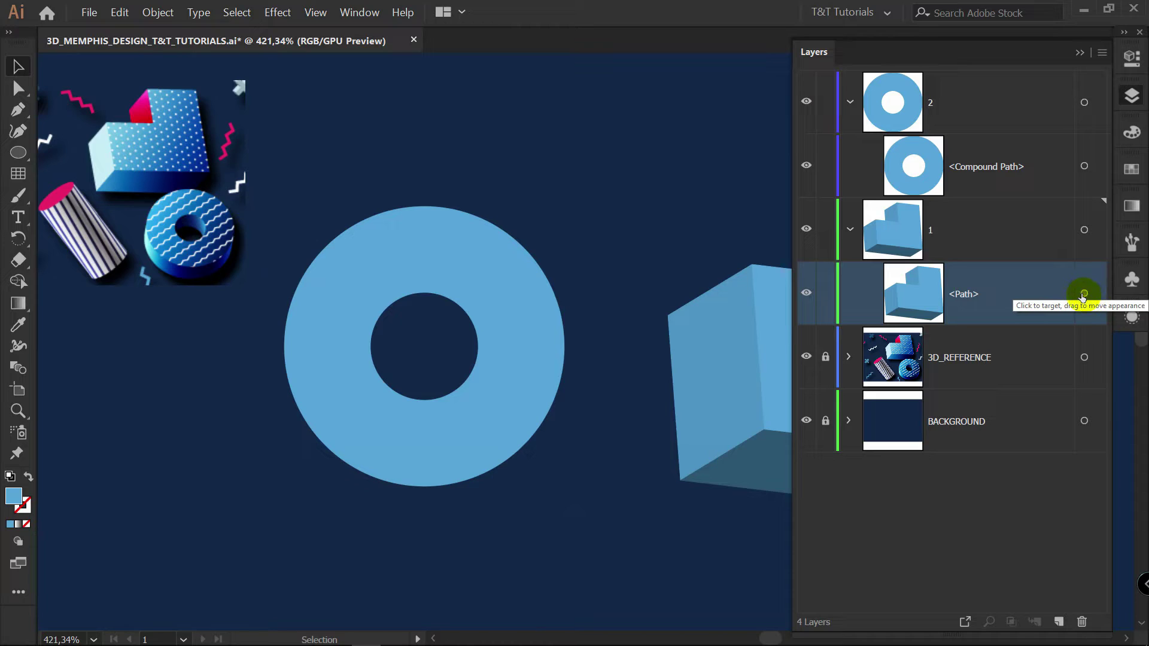
key(alt)
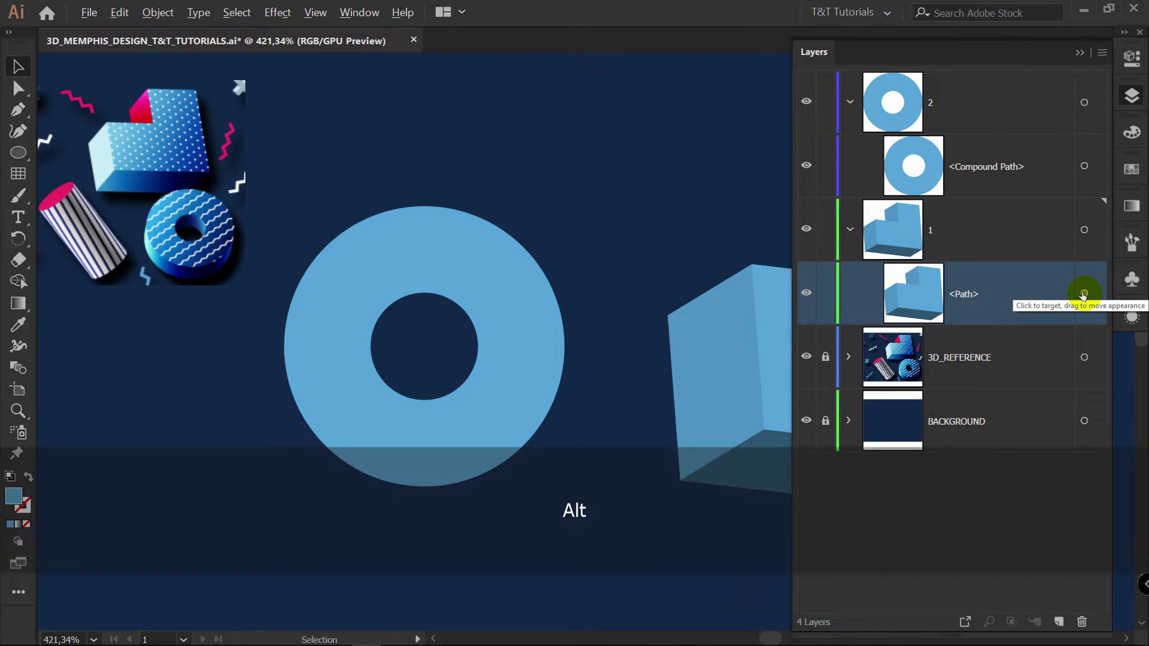
drag(1084, 293, 1081, 167)
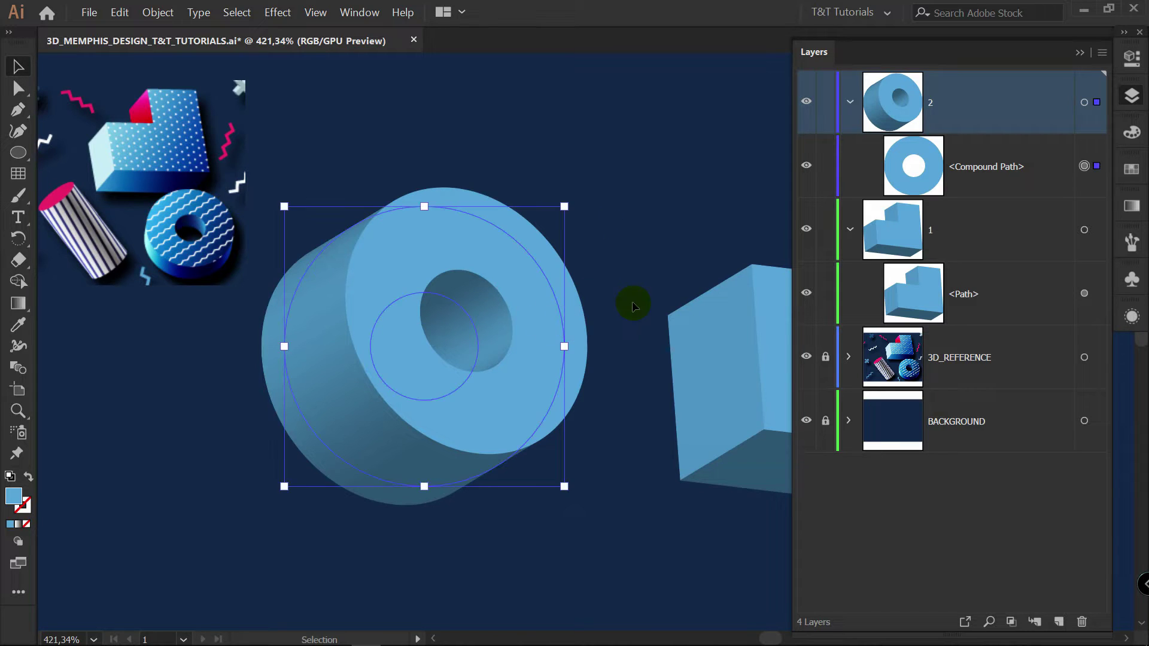
Step: Edit the ring's 3D Extrude & Bevel effect with preview on, rotating it to about 37°, -11° and 0°
click(1132, 58)
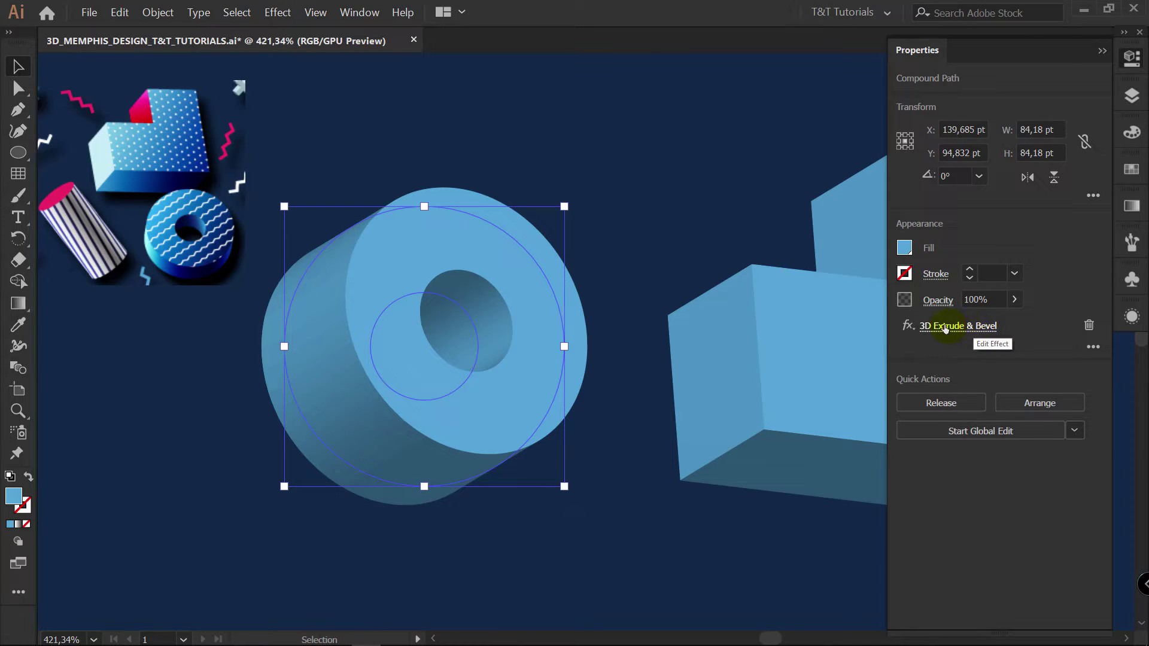
click(1133, 317)
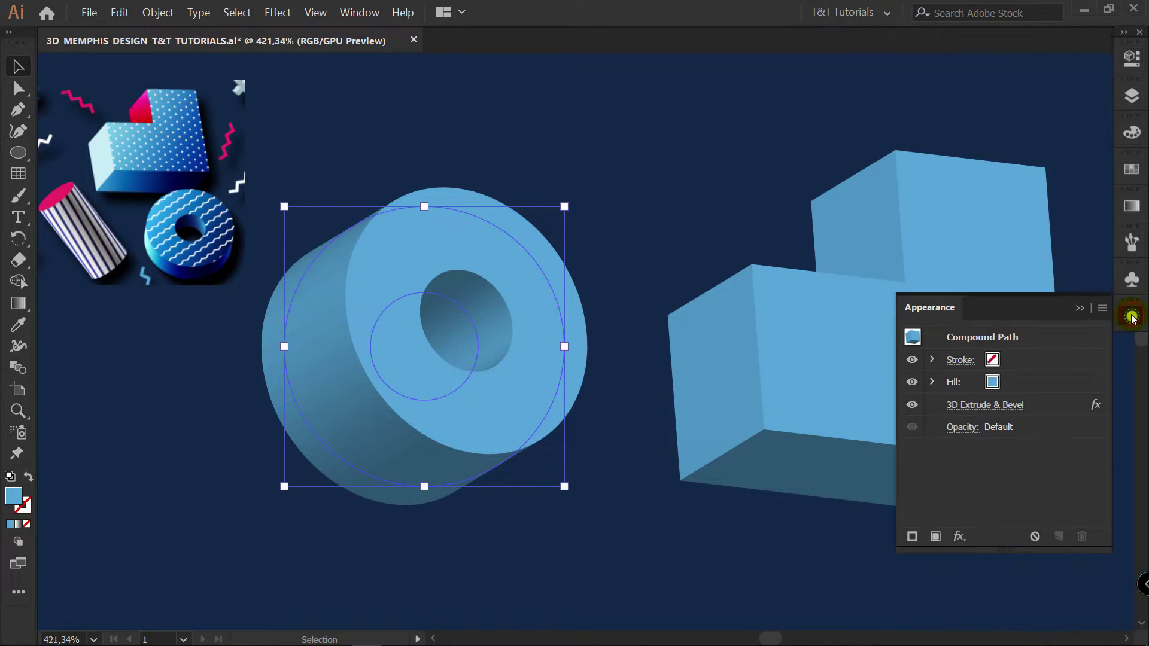
click(977, 407)
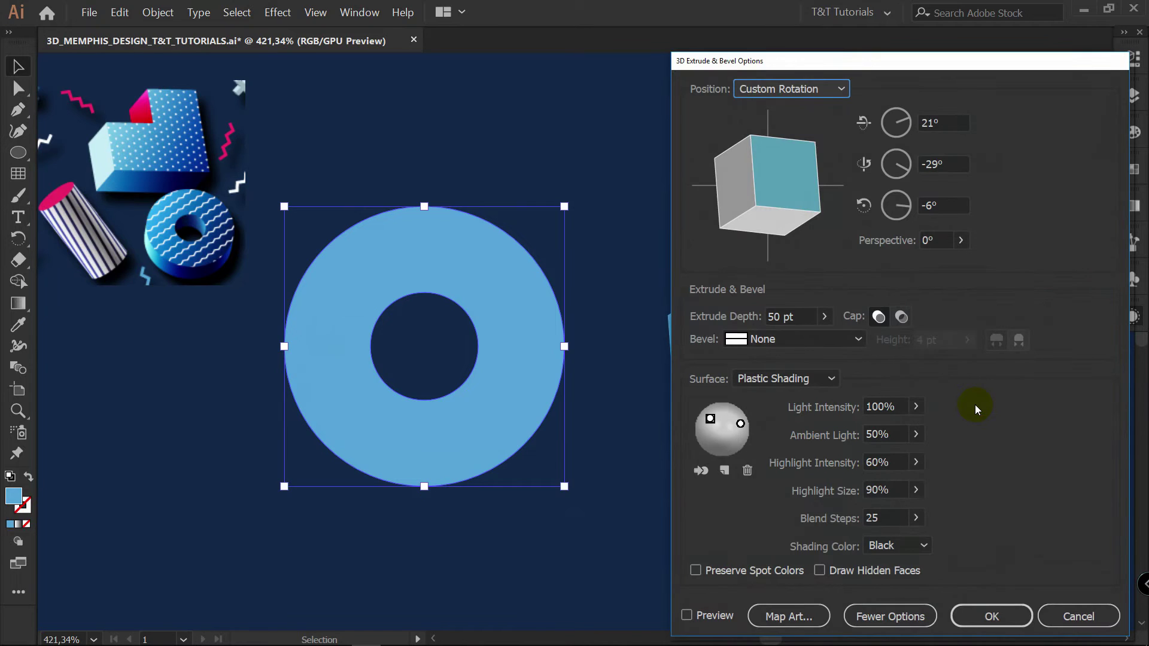
drag(931, 65, 932, 66)
drag(922, 33, 922, 32)
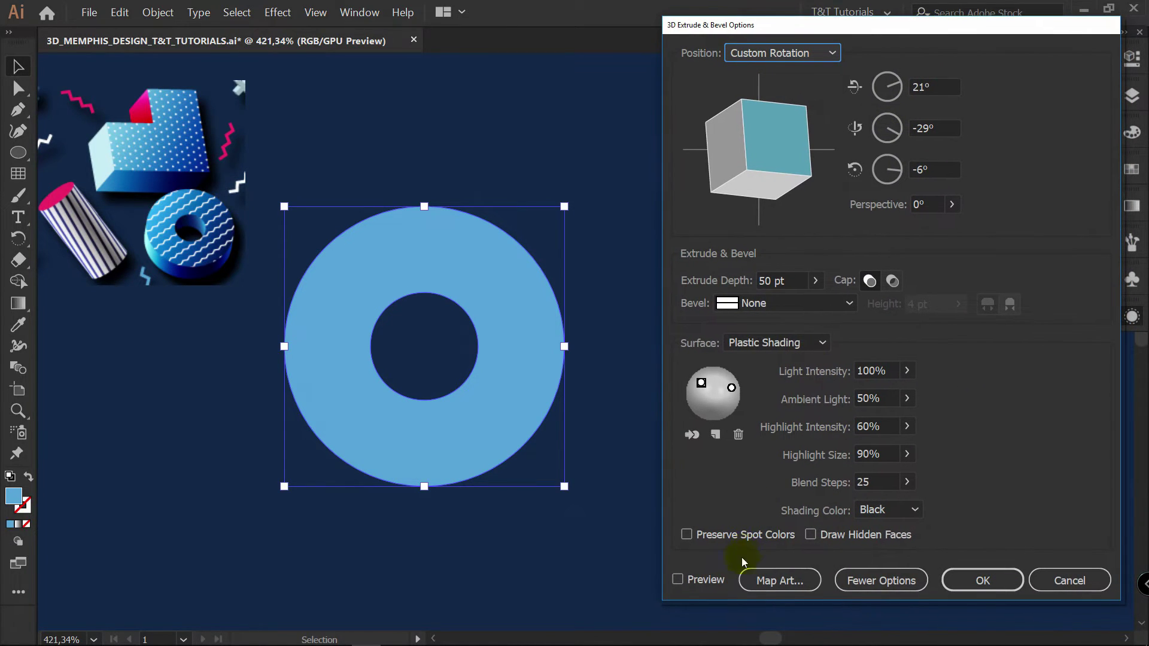
click(678, 580)
drag(744, 133, 711, 131)
drag(774, 168, 775, 153)
drag(767, 97, 728, 116)
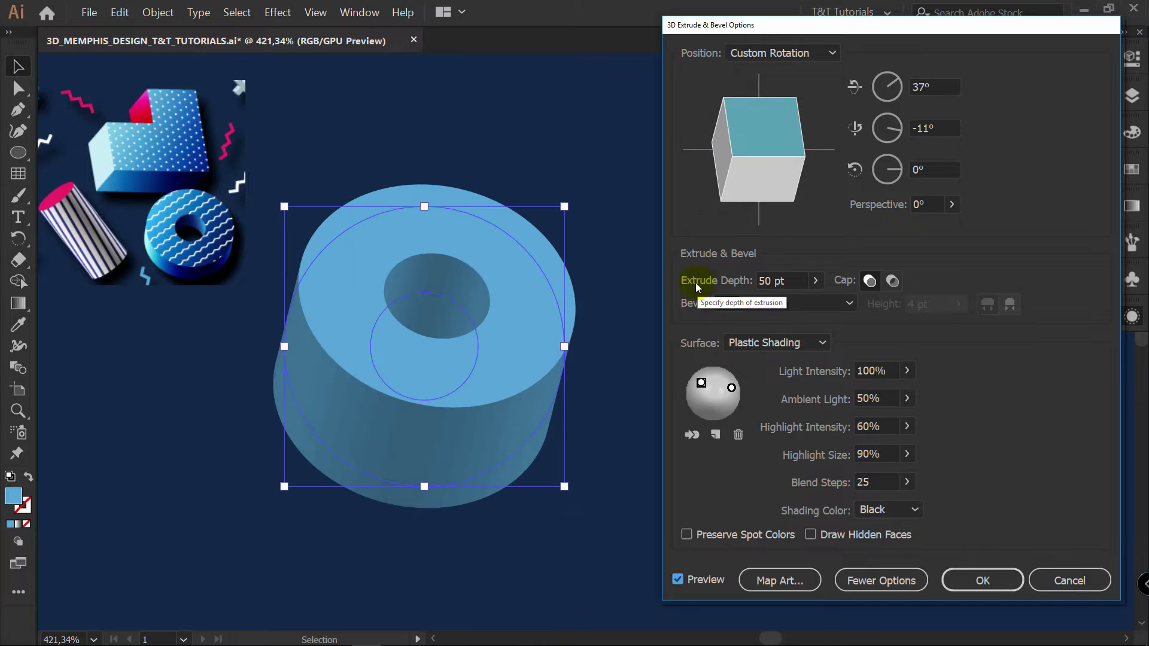
Step: Set the ring's extrude depth to 25 pt and refresh the preview
click(816, 281)
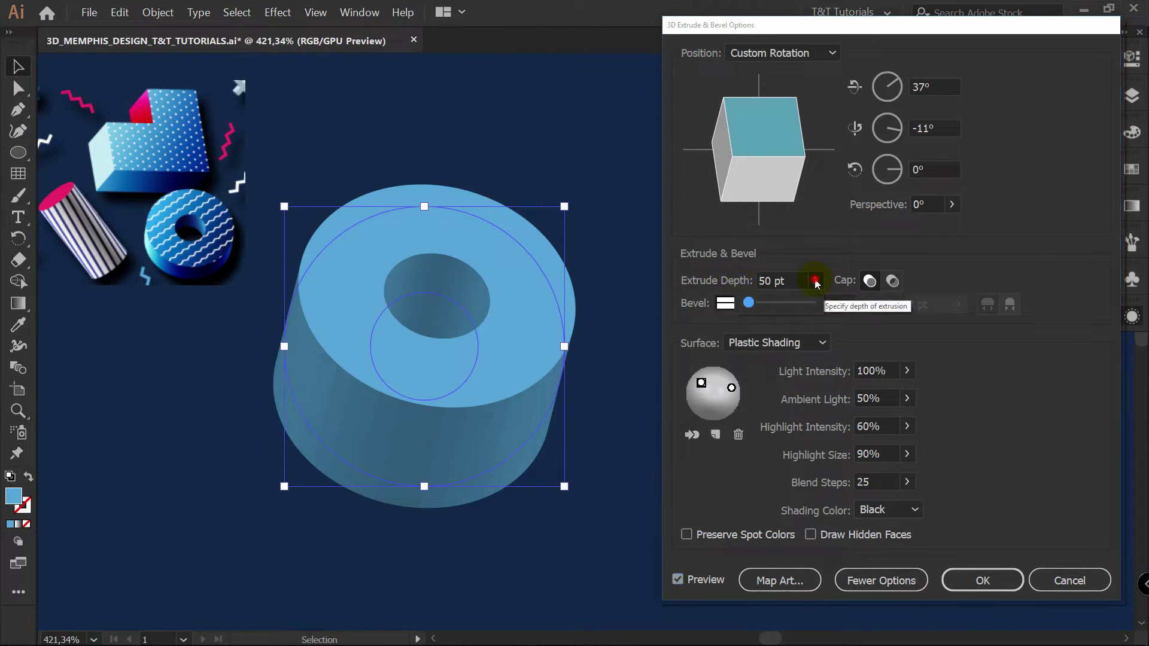
drag(775, 279, 757, 278)
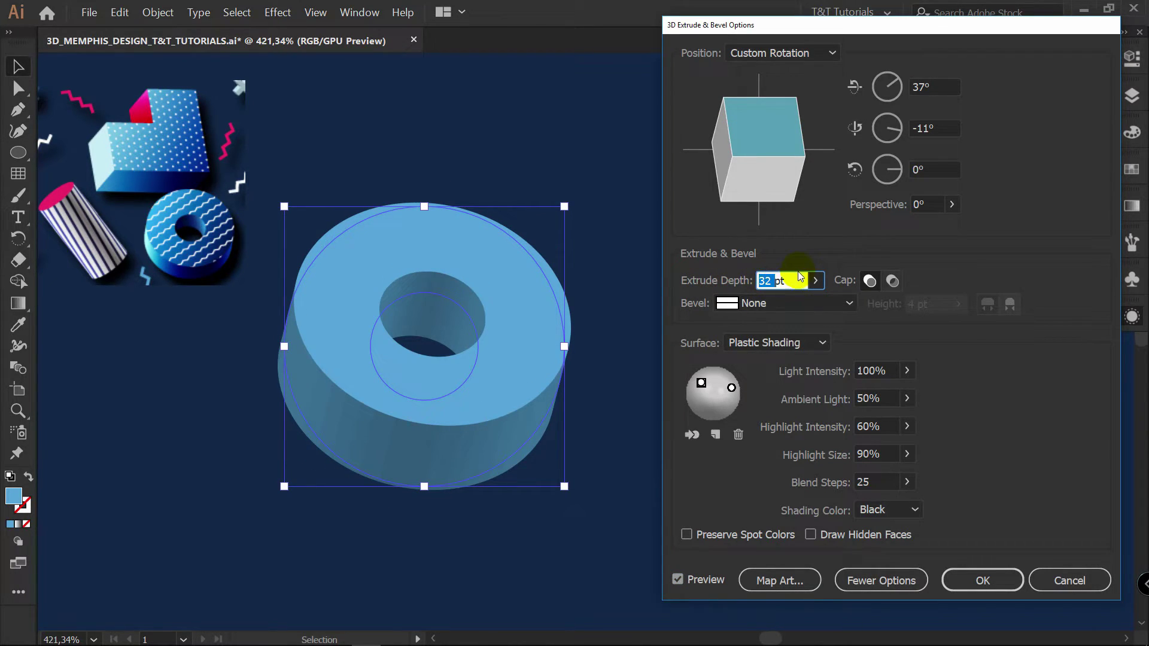
text(25)
click(699, 581)
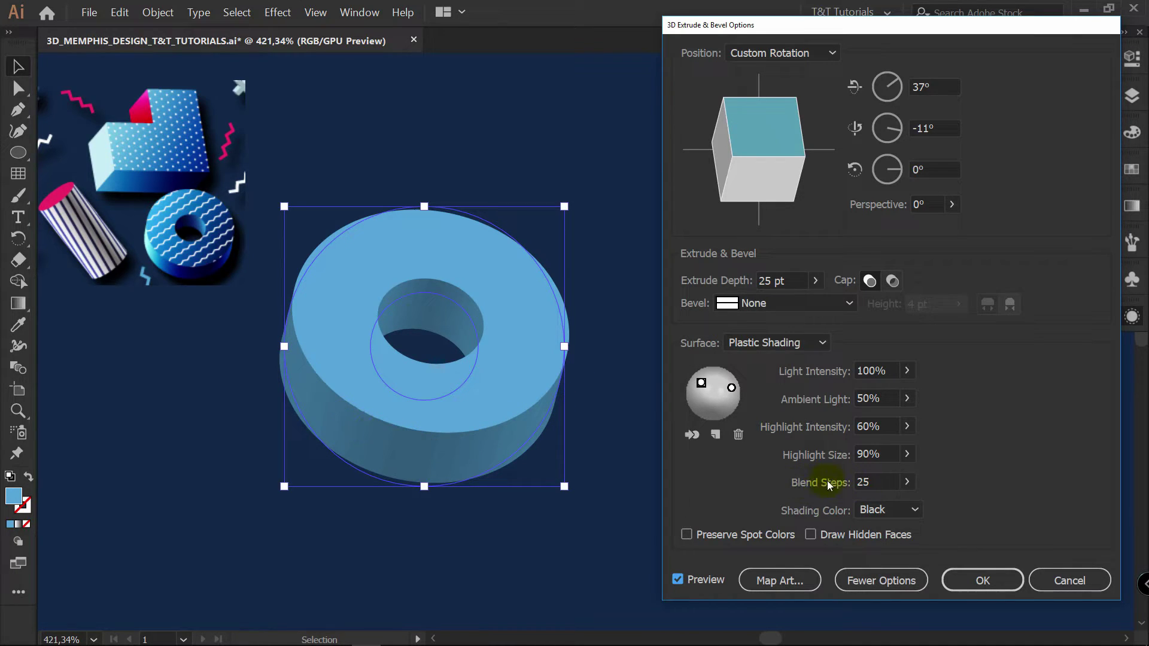
Step: Set the ring's blend steps to 58 and its rotation to about 38°, -2° and 6°, and apply the effect
click(908, 485)
drag(864, 500, 854, 504)
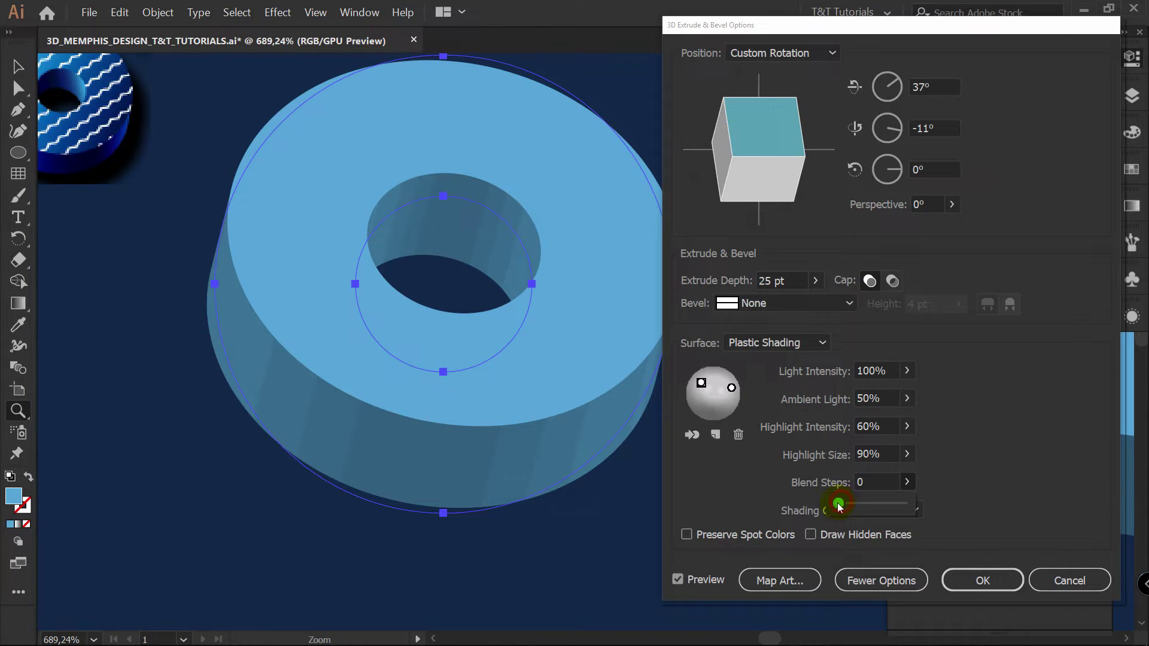
drag(839, 507, 842, 507)
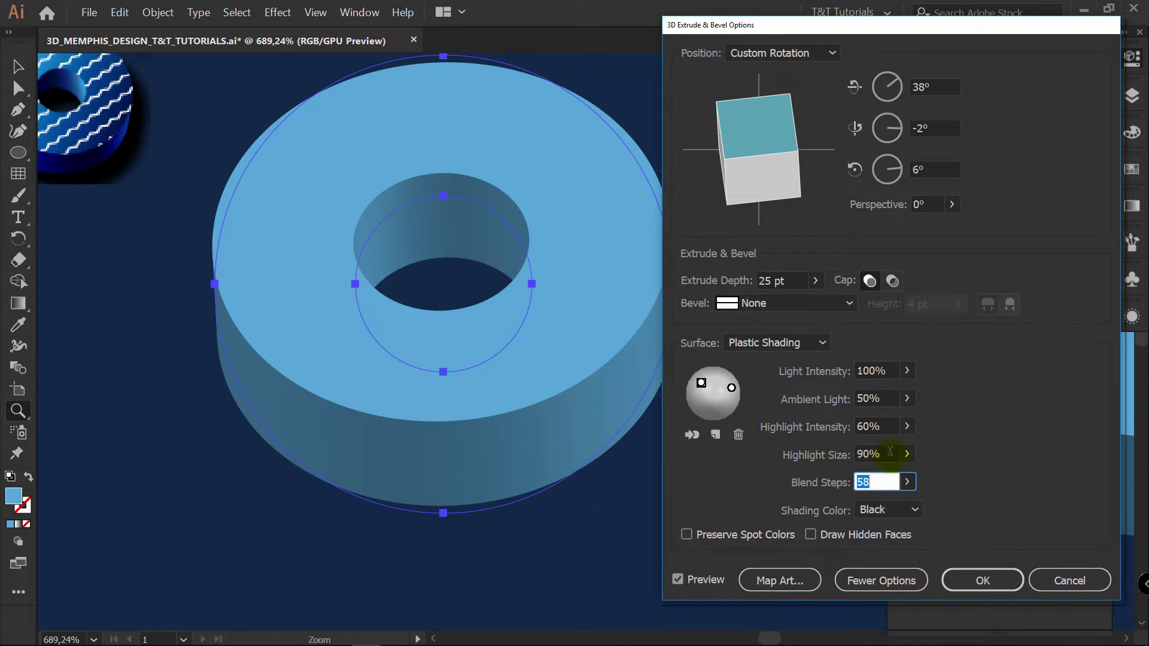
click(984, 579)
Step: Move the extruded ring aside to the upper right, above the L block
drag(492, 392, 778, 169)
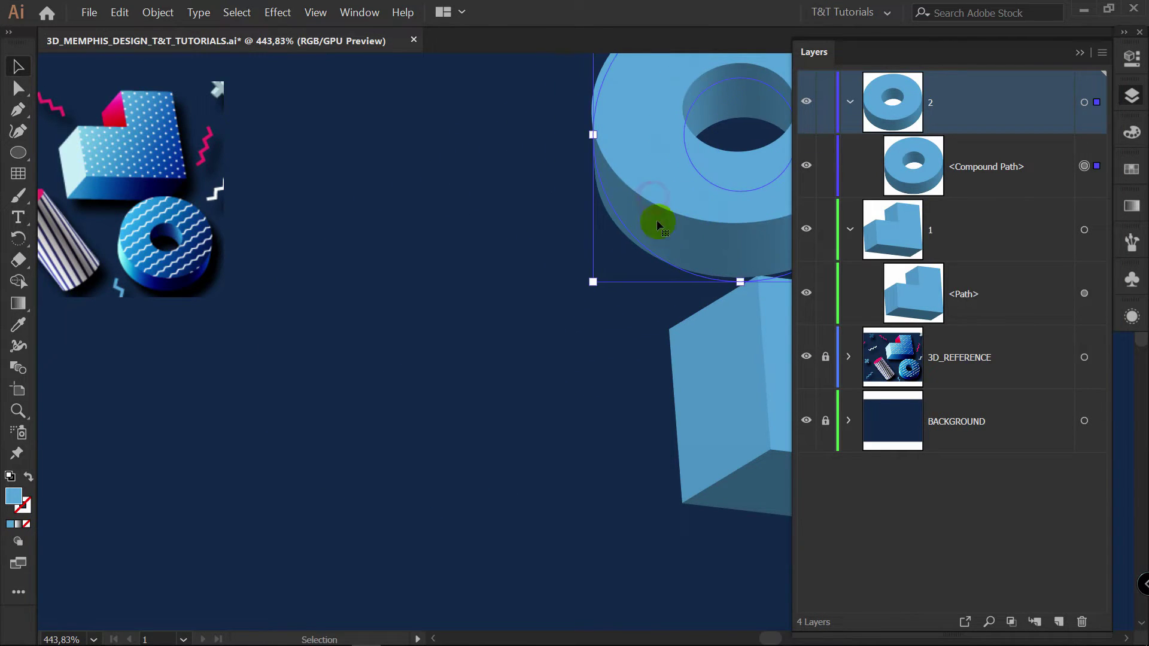
Step: Draw a tall, narrow blue rectangle in the empty area between the reference image and the ring
click(508, 237)
key(space)
drag(505, 231, 581, 238)
scroll(371, 256, up, 1)
key(v)
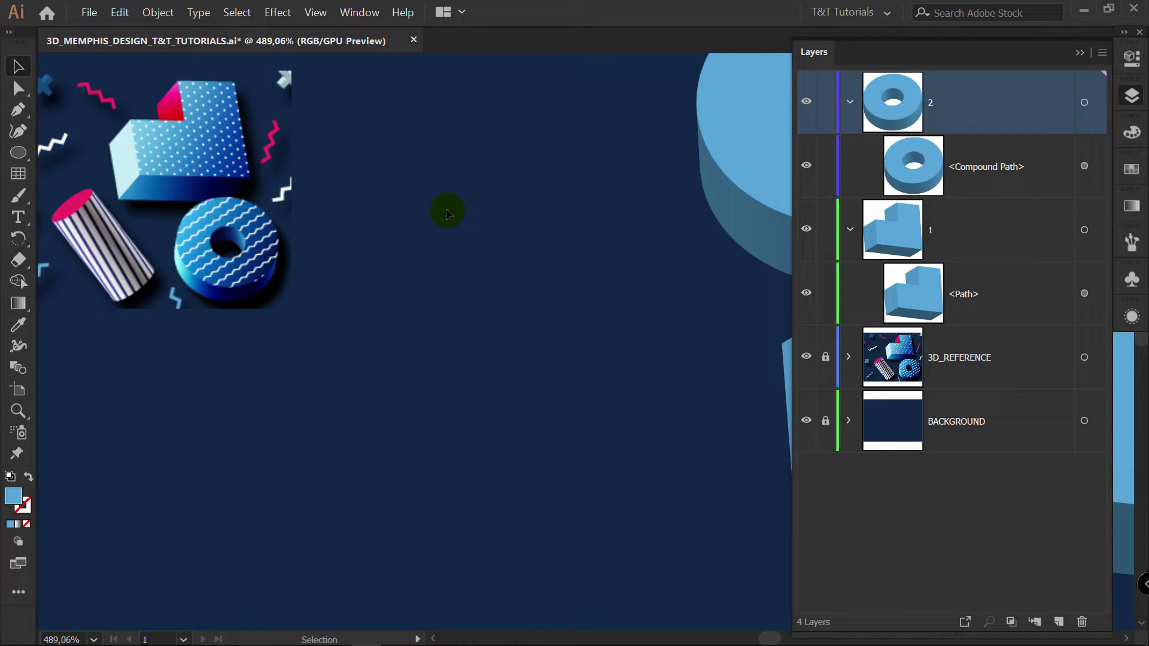
key(m)
drag(395, 172, 463, 442)
key(v)
Step: Apply the 3D Revolve effect to the tall rectangle with preview on
click(278, 12)
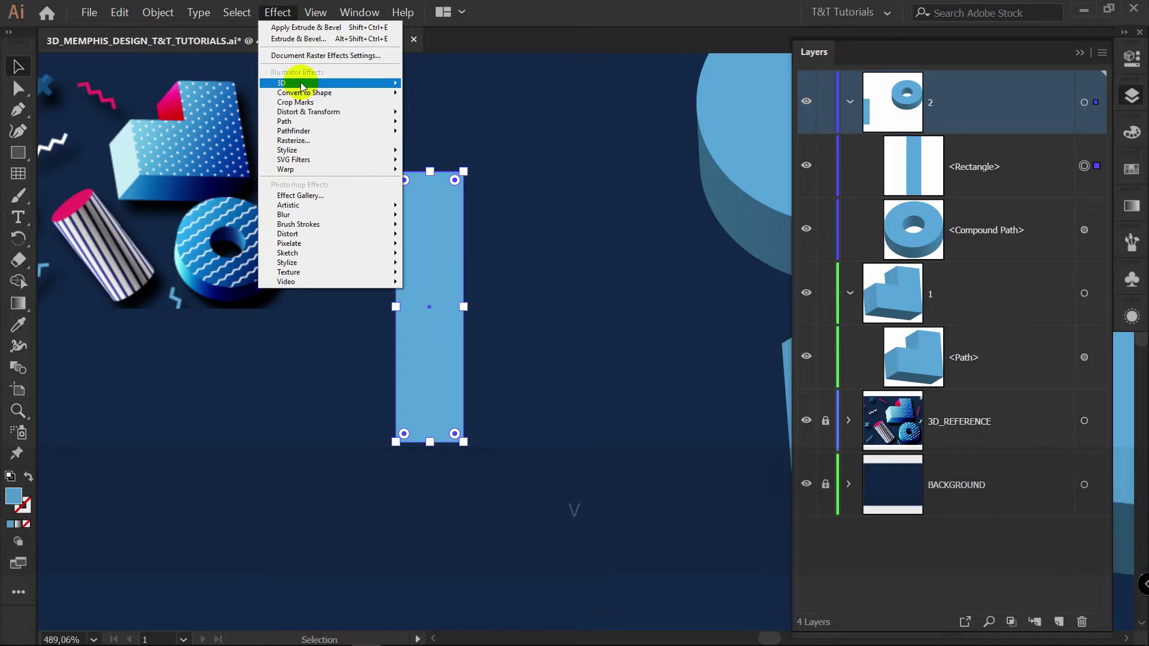
mouse_move(328, 83)
click(453, 99)
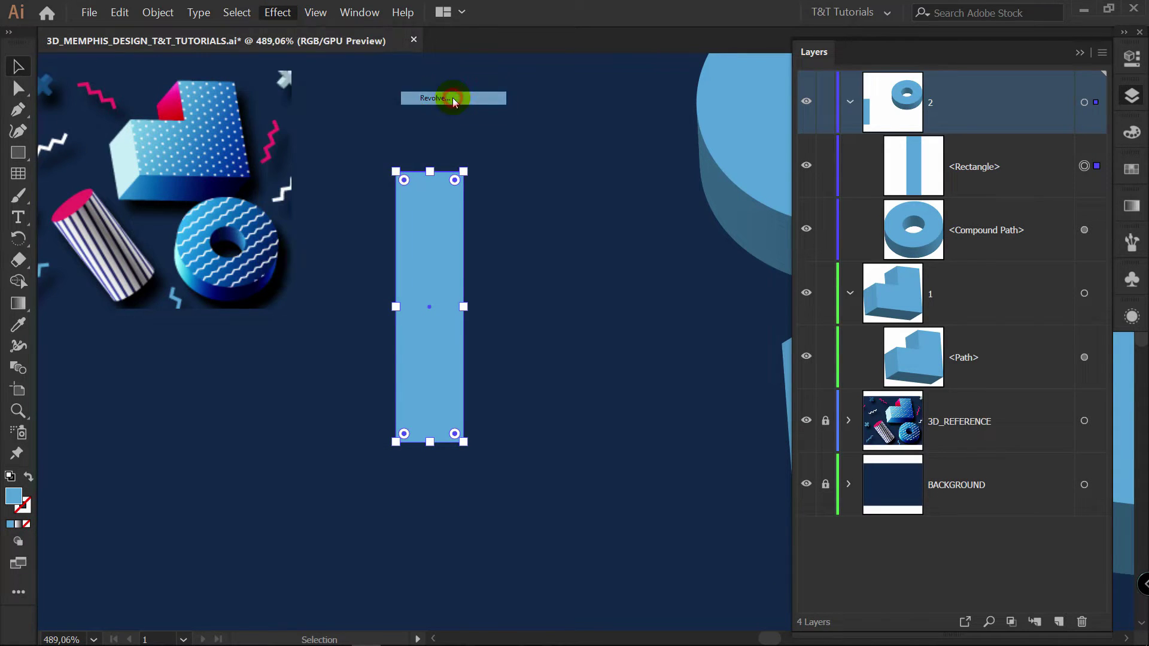
click(694, 590)
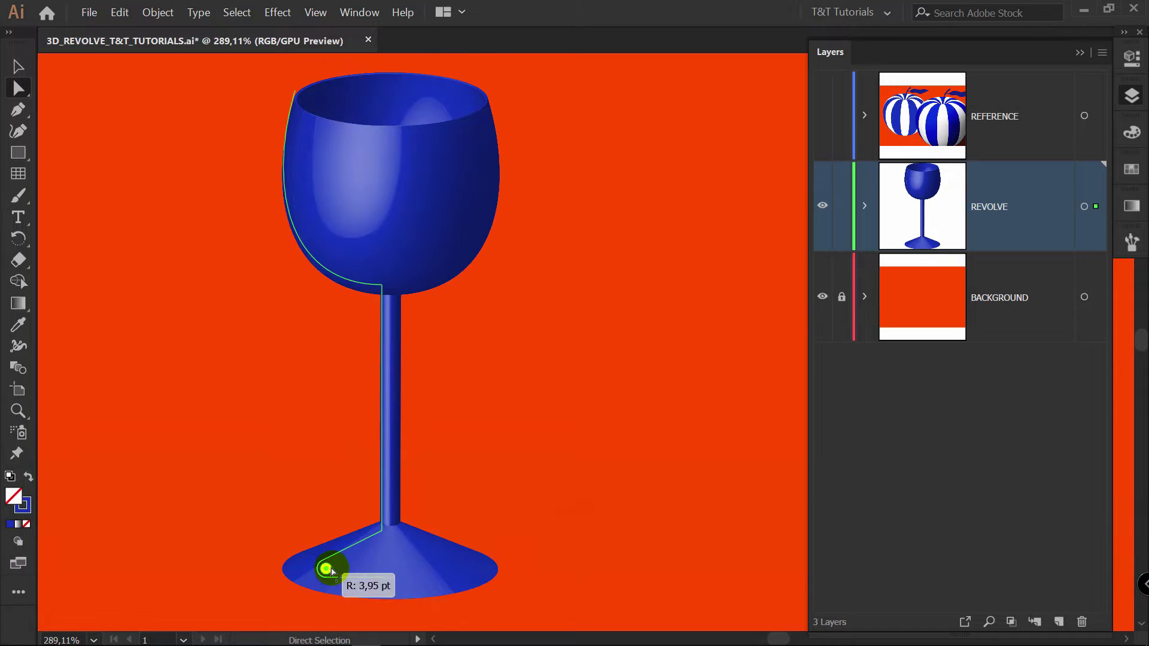
drag(329, 568, 321, 573)
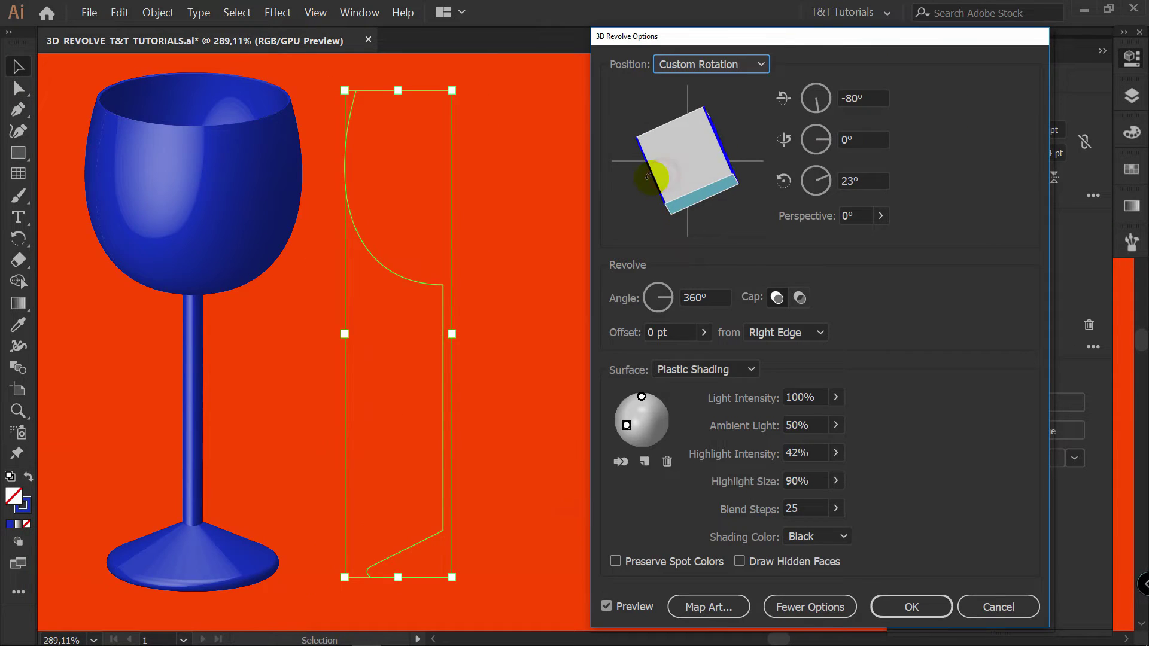
drag(654, 174, 636, 177)
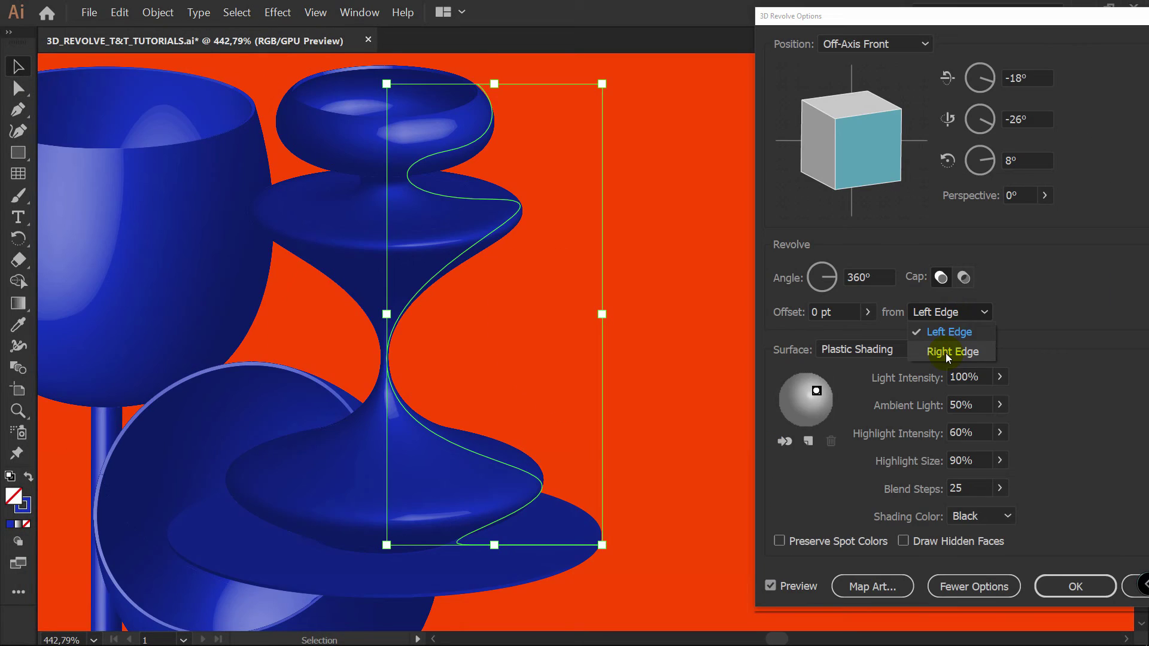
click(946, 353)
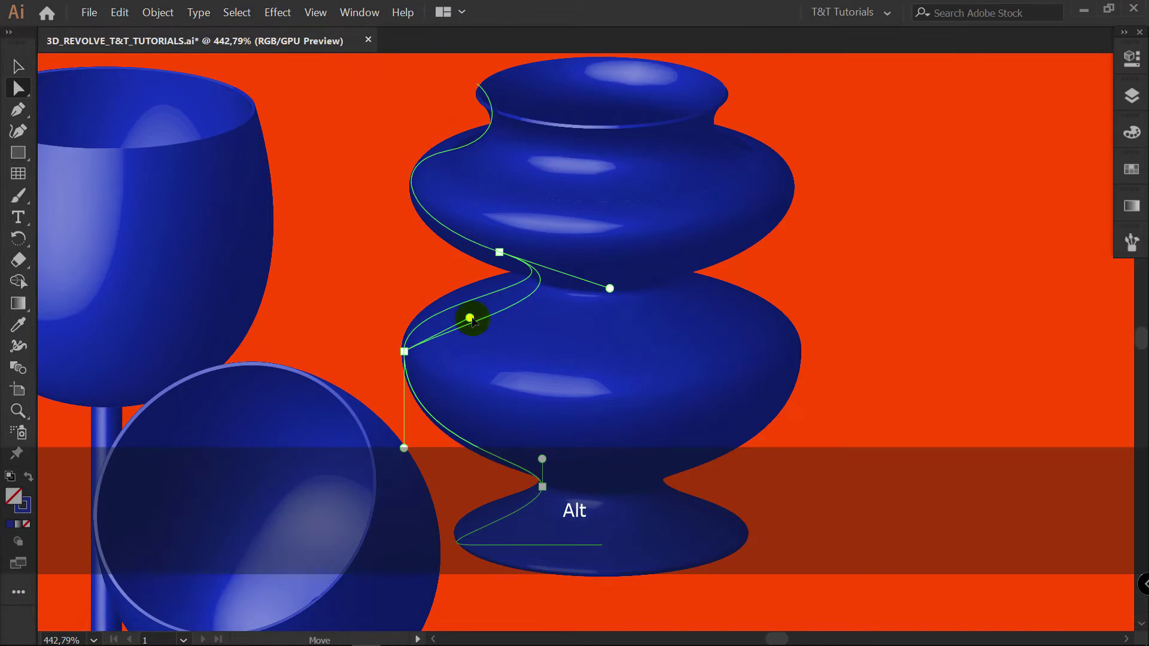
drag(470, 317, 551, 336)
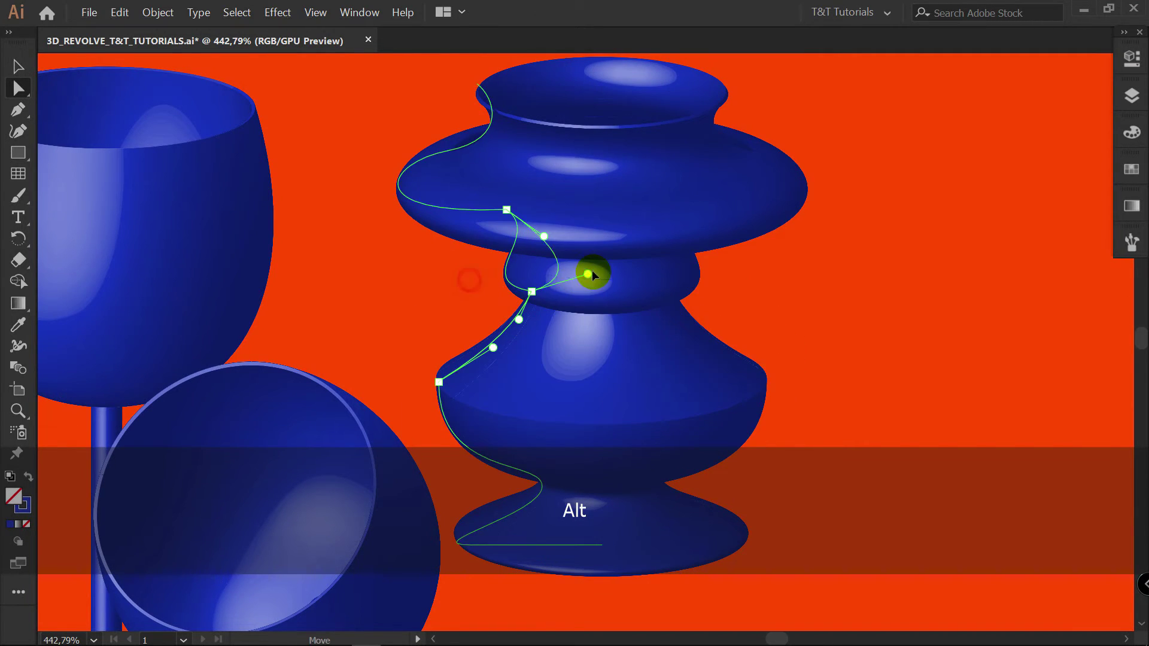
drag(593, 276, 592, 270)
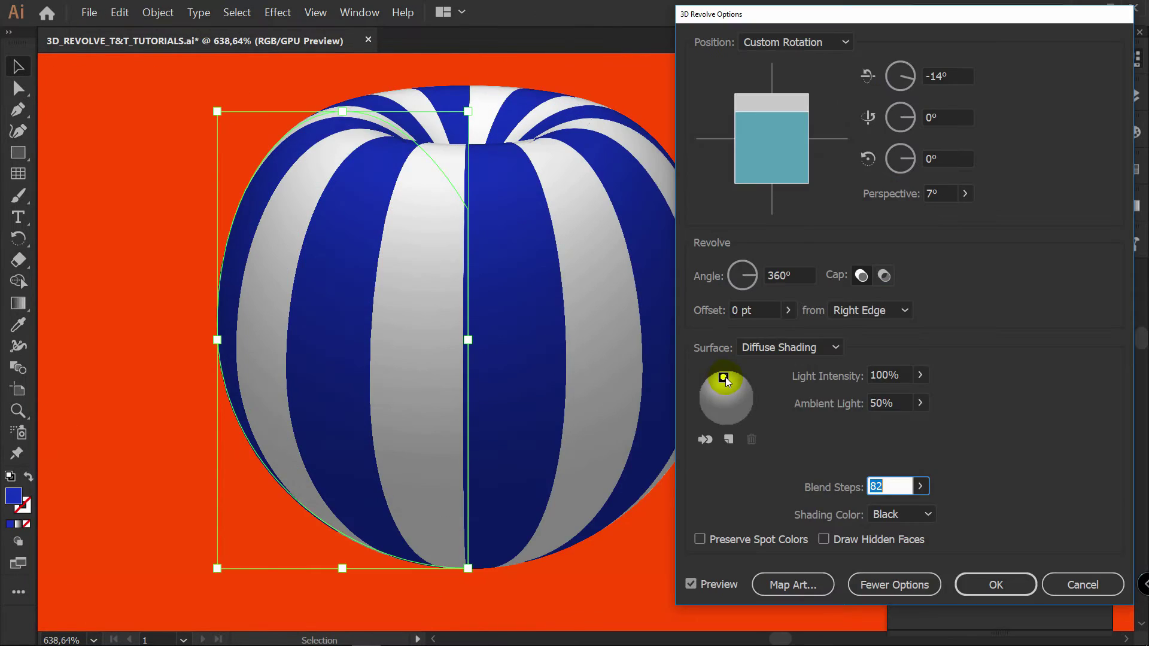
mouse_move(723, 383)
mouse_down()
mouse_move(726, 407)
mouse_move(713, 384)
mouse_up()
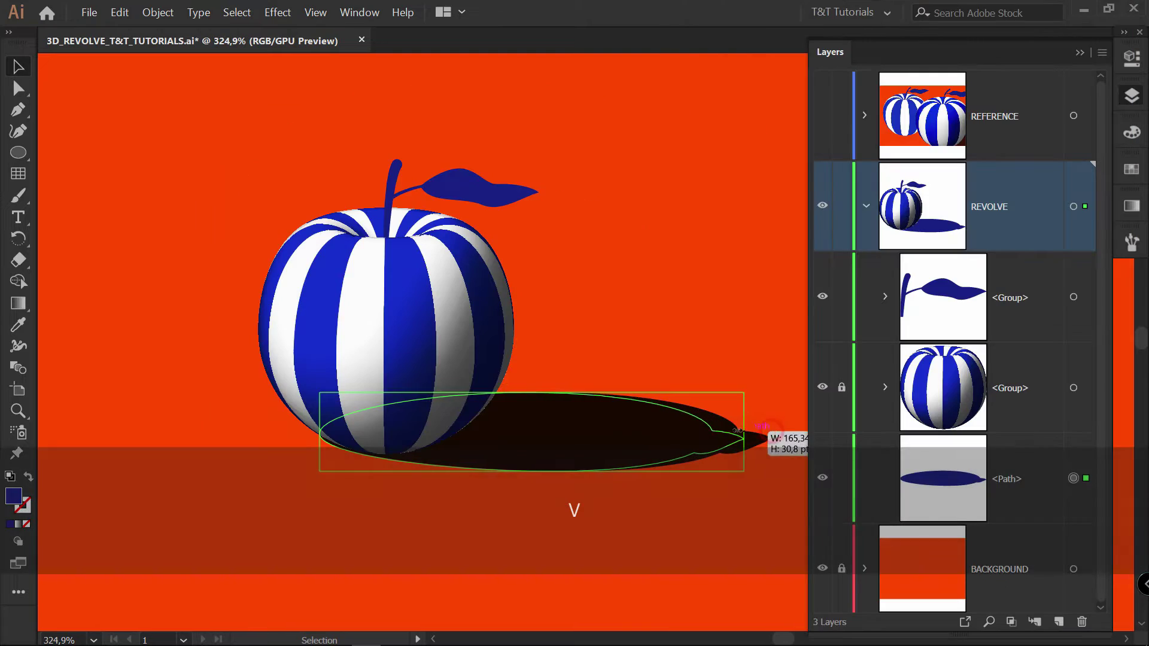
drag(747, 431, 692, 431)
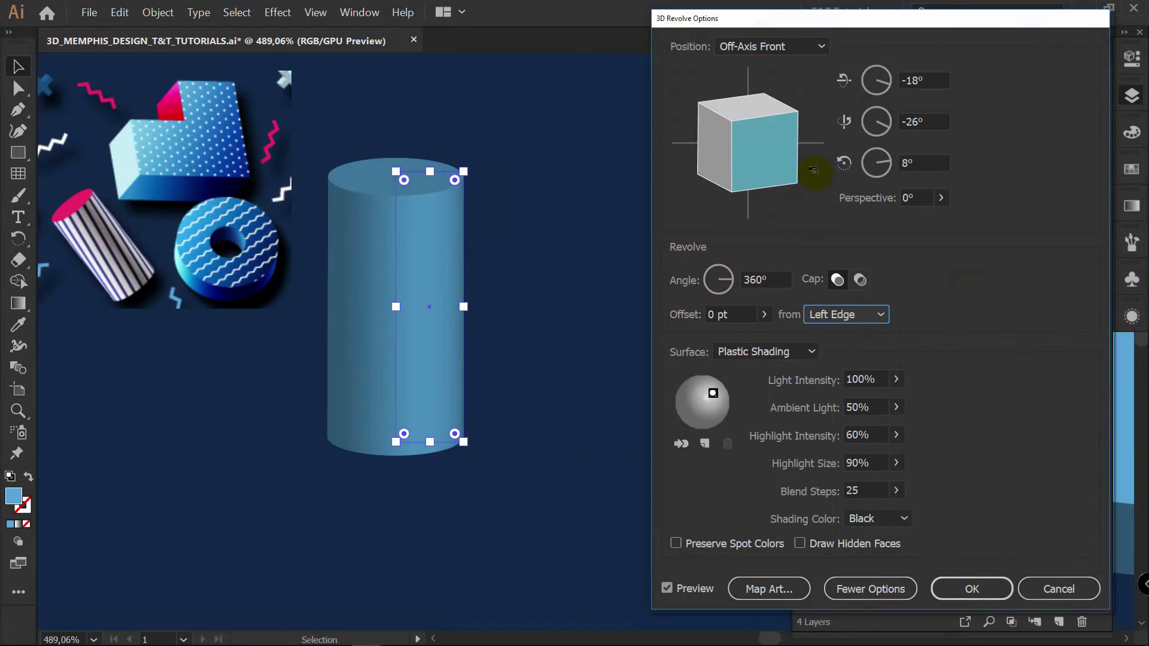
Step: Set the revolved cylinder's surface to Diffuse Shading with 76 blend steps and apply the effect
click(766, 351)
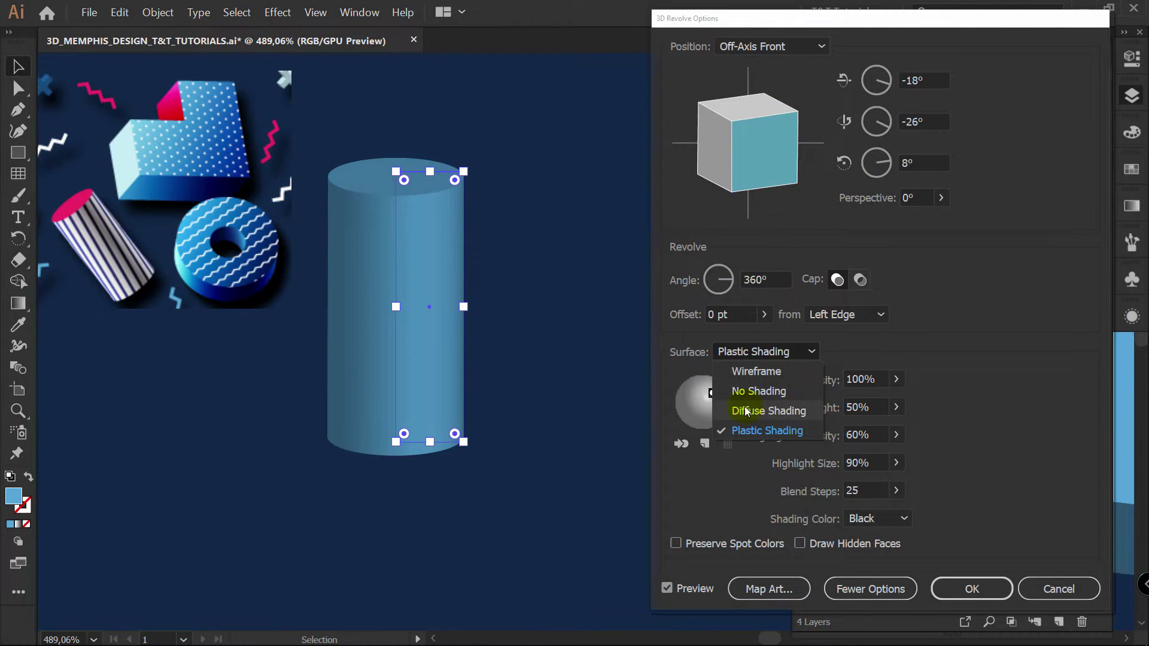
click(772, 408)
click(896, 490)
drag(845, 513, 851, 514)
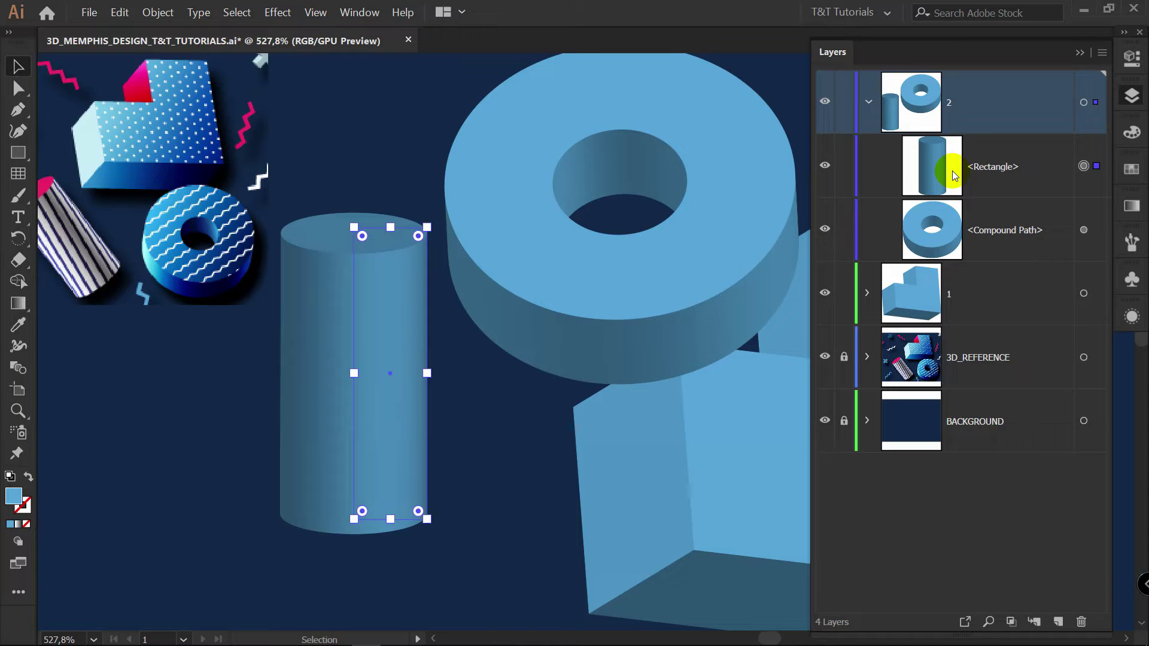
Step: Create a new layer above layer 2 and name it 3
click(1059, 622)
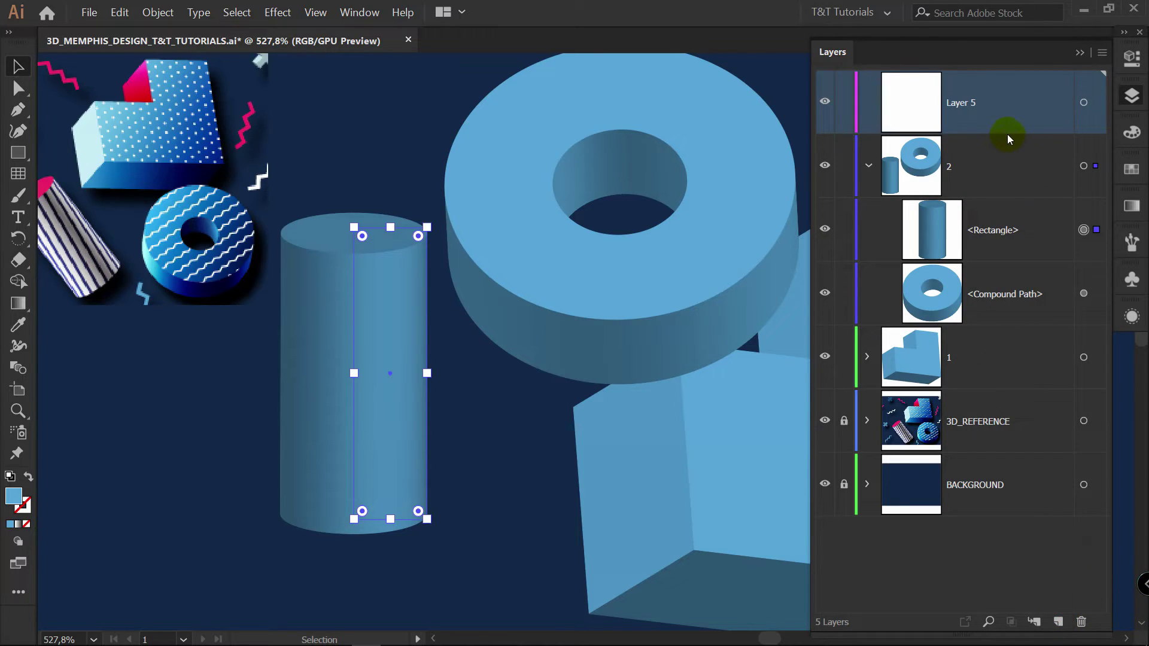
double_click(962, 104)
text(3)
key(Return)
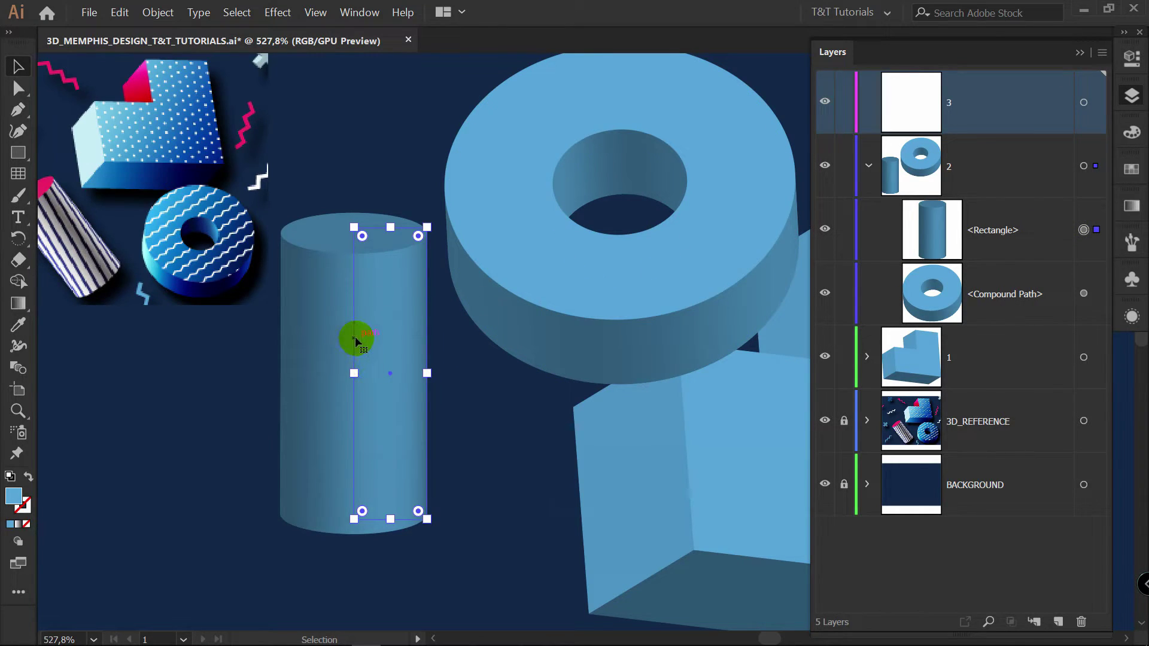
Step: Send the selected cylinder from layer 2 to layer 3
click(998, 163)
click(1000, 97)
right_click(371, 302)
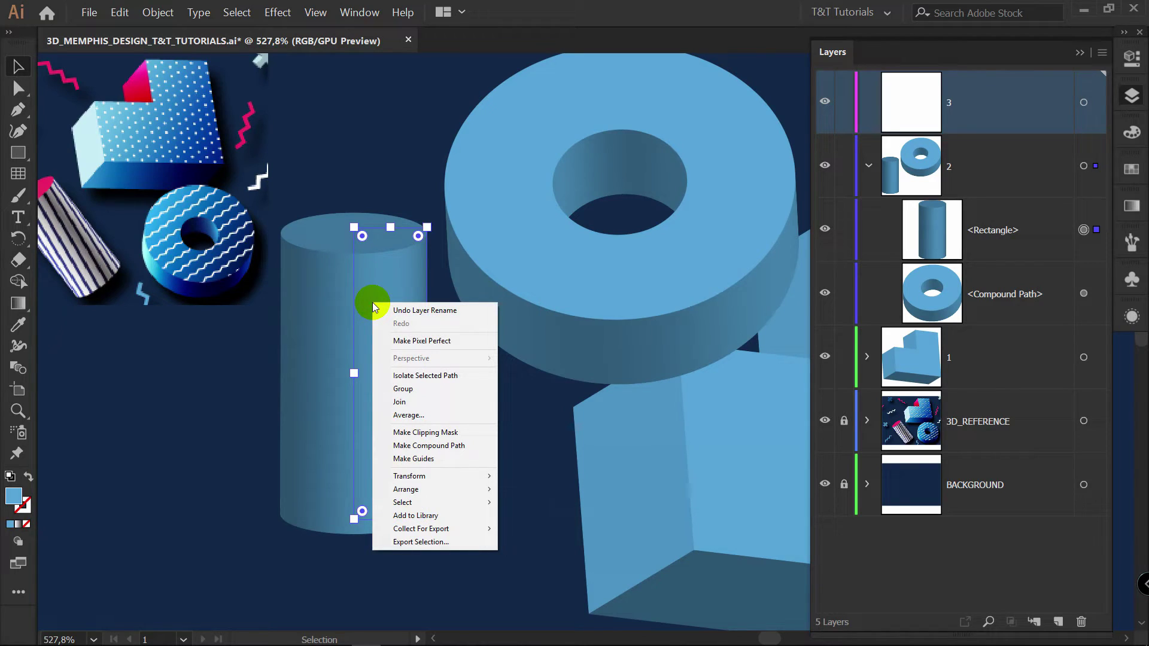
mouse_move(407, 489)
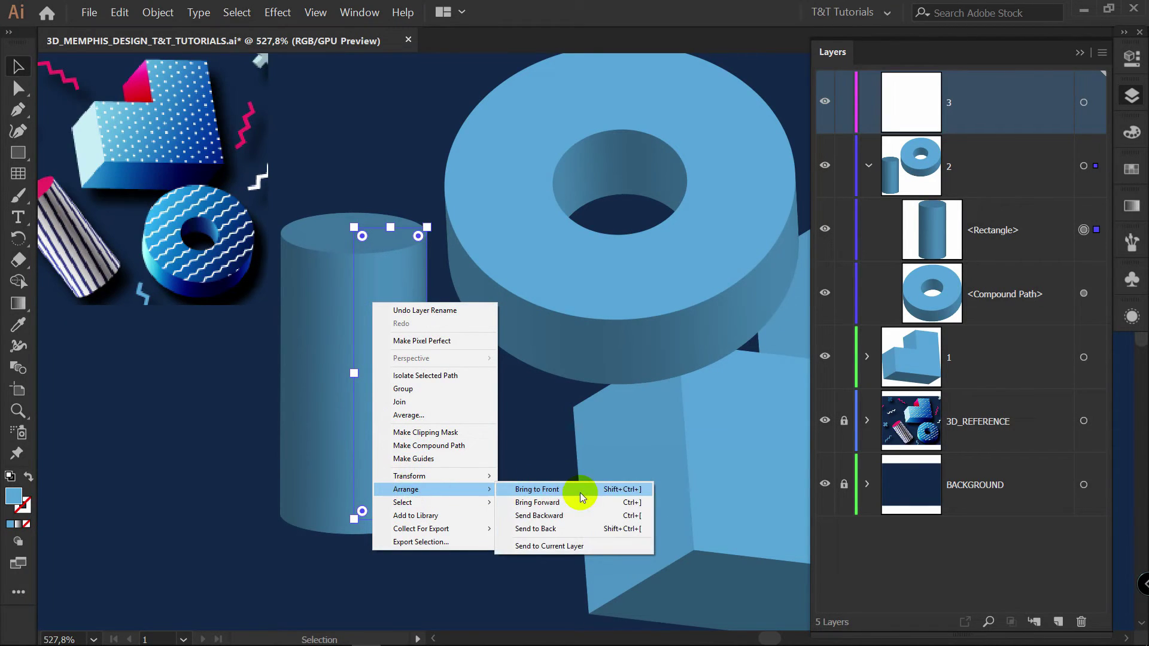
click(590, 548)
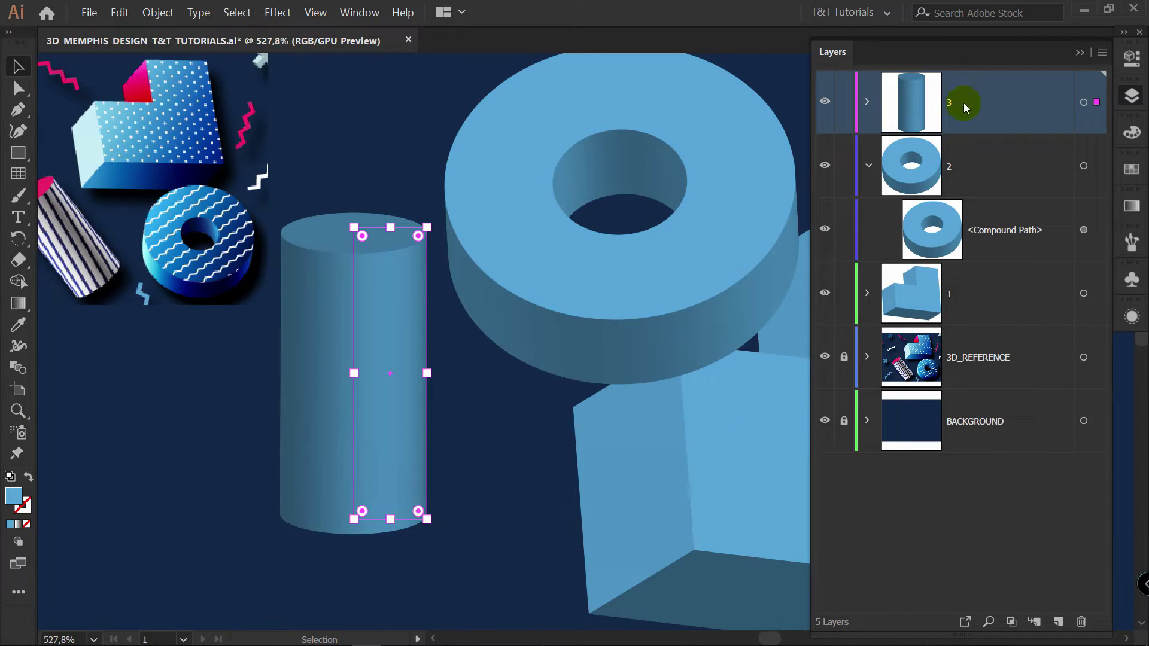
Step: Reorder the layers so that 1 sits above 2 and 3, and slightly reduce the L block's height
drag(999, 232, 983, 192)
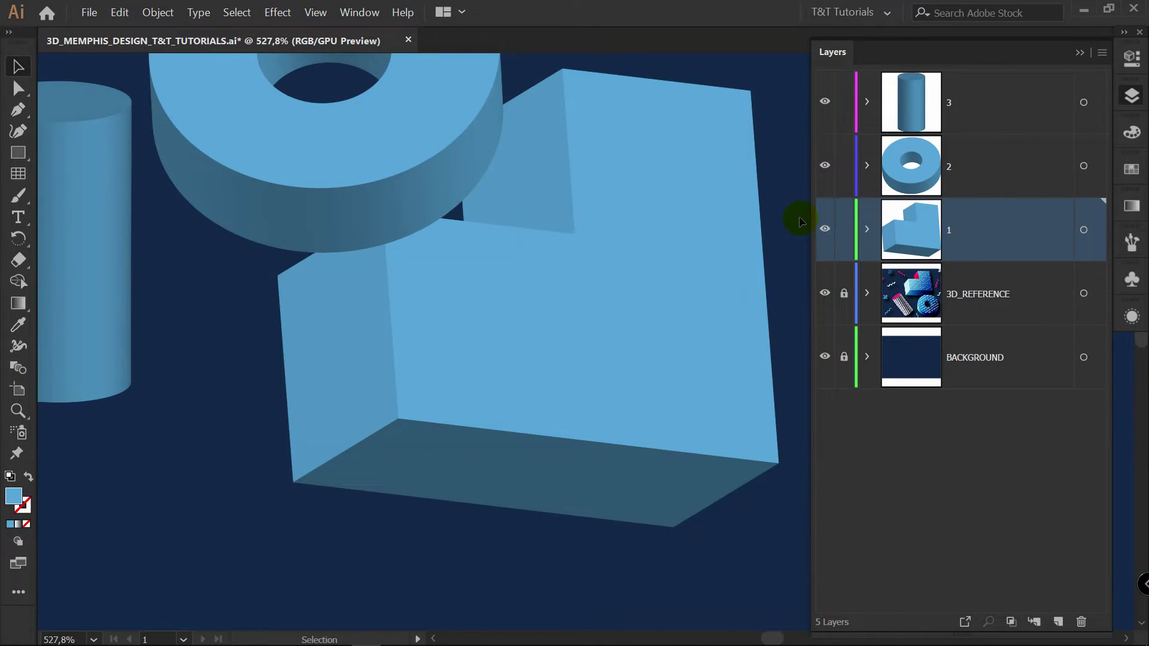
click(611, 262)
mouse_move(521, 483)
mouse_down()
mouse_move(523, 513)
mouse_move(522, 470)
mouse_up()
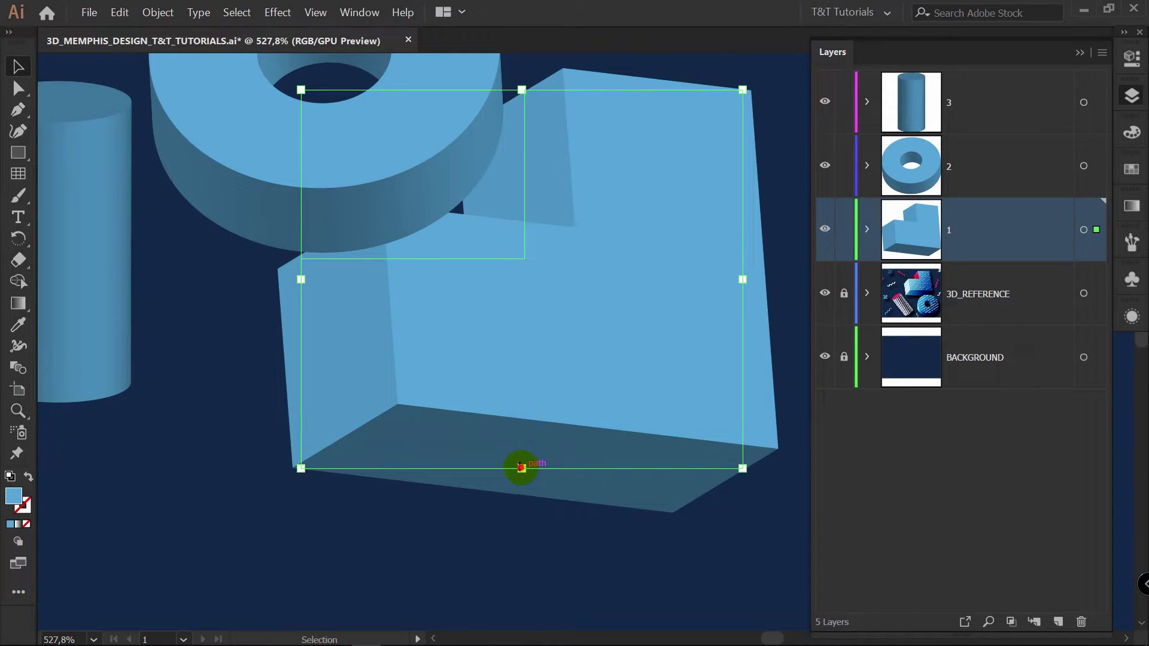
Step: Try reshaping the L block by moving its outer left corner outward, nudging its upper inner corner, and moving its lower right corner inward
key(a)
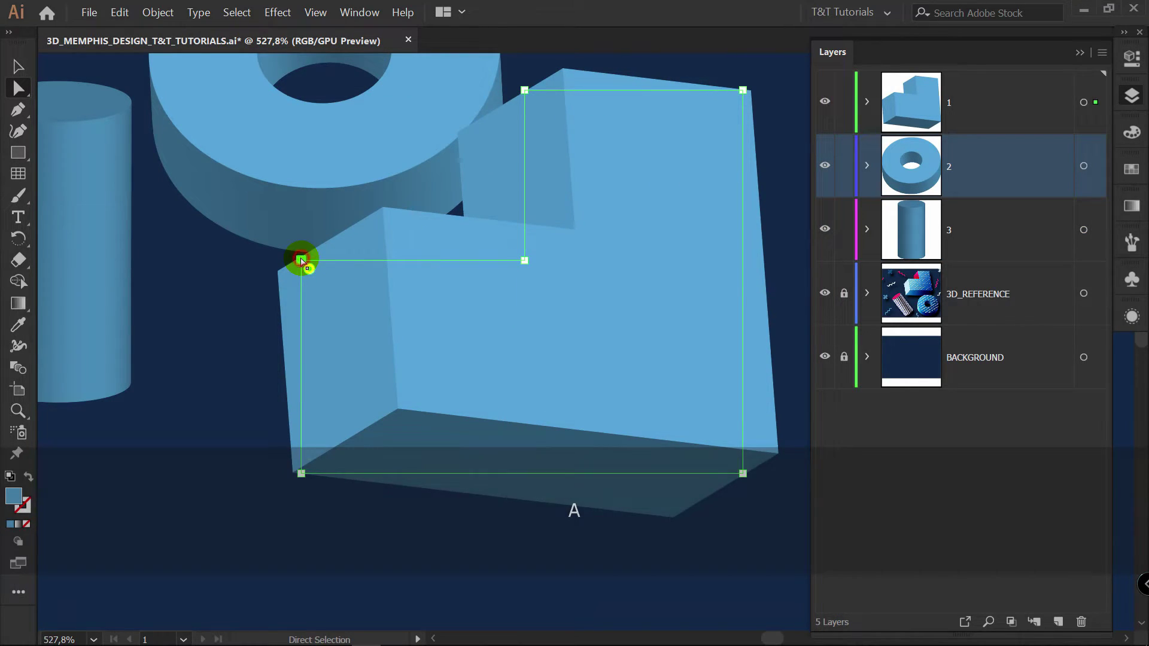
drag(299, 260, 234, 261)
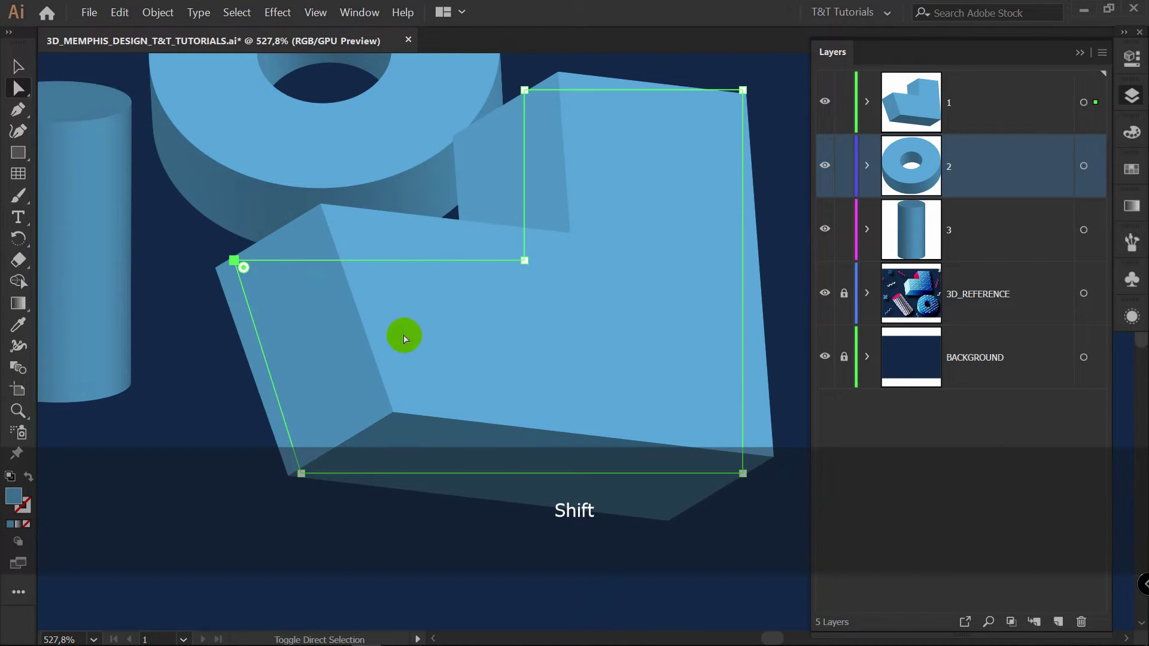
scroll(528, 85, down, 1)
click(524, 76)
drag(525, 76, 542, 120)
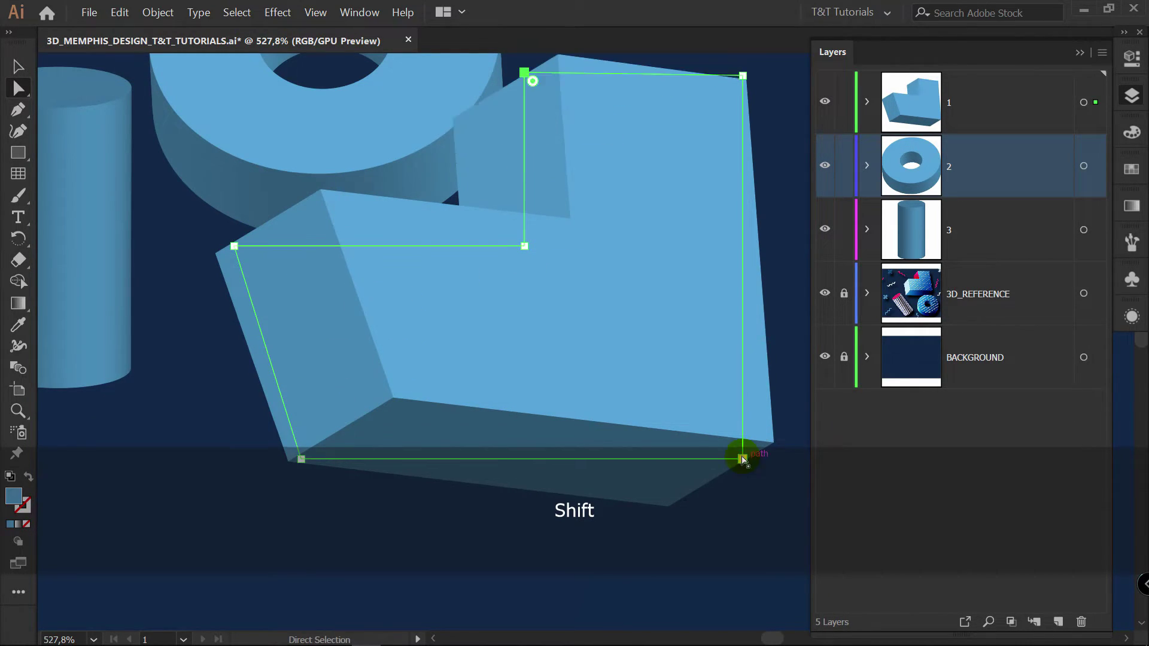
drag(743, 459, 593, 459)
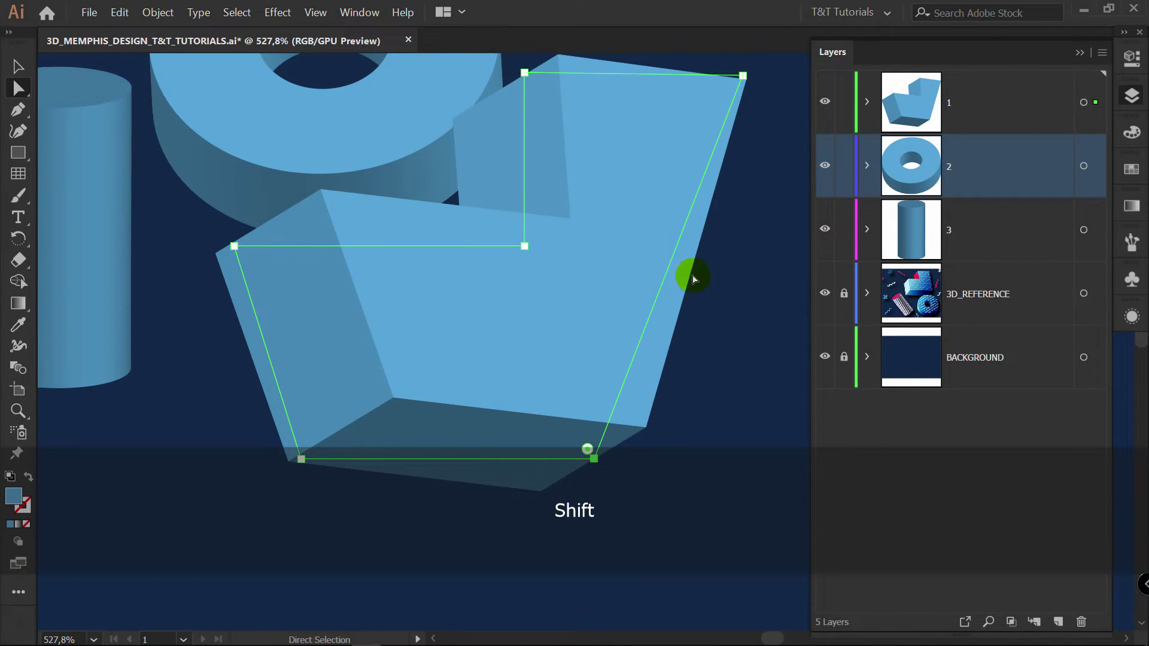
Step: Try adding an anchor point on the L block's slanted right edge and reshaping the block with curved edges and a rounded inner corner
key(p)
click(672, 255)
key(a)
click(672, 255)
drag(672, 256, 736, 334)
drag(525, 246, 418, 183)
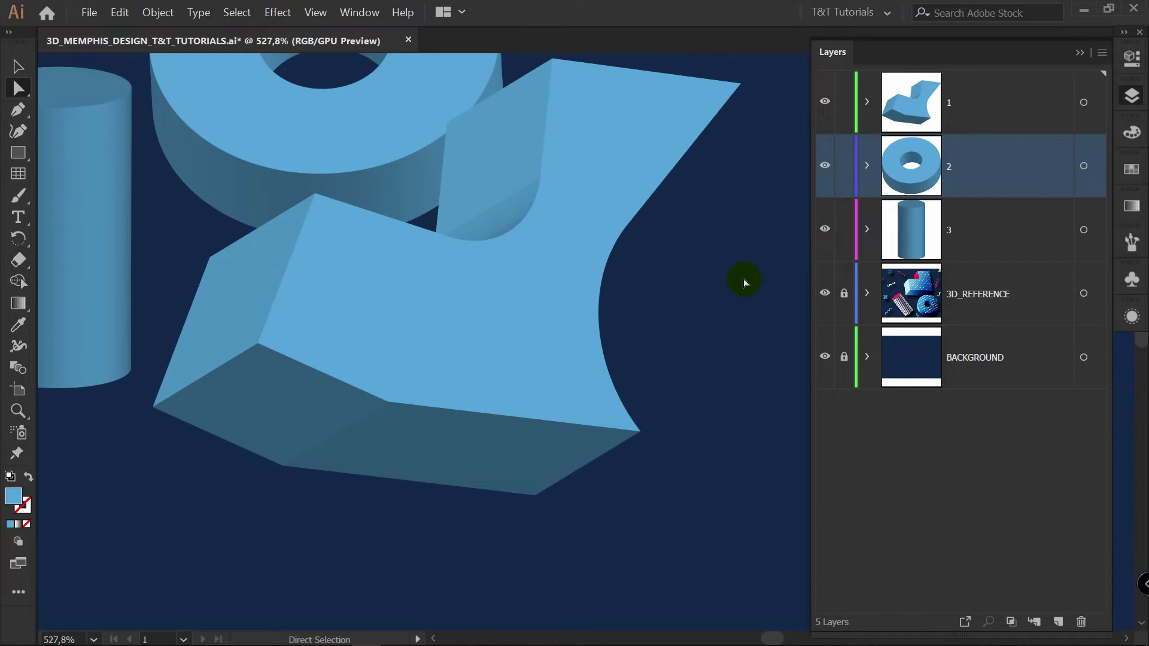
Step: Undo the anchor edits on the L block to restore its straight-edged shape
key(ctrl+z)
key(ctrl+z)
key(ctrl+z)
key(ctrl+z)
key(ctrl+z)
key(ctrl+z)
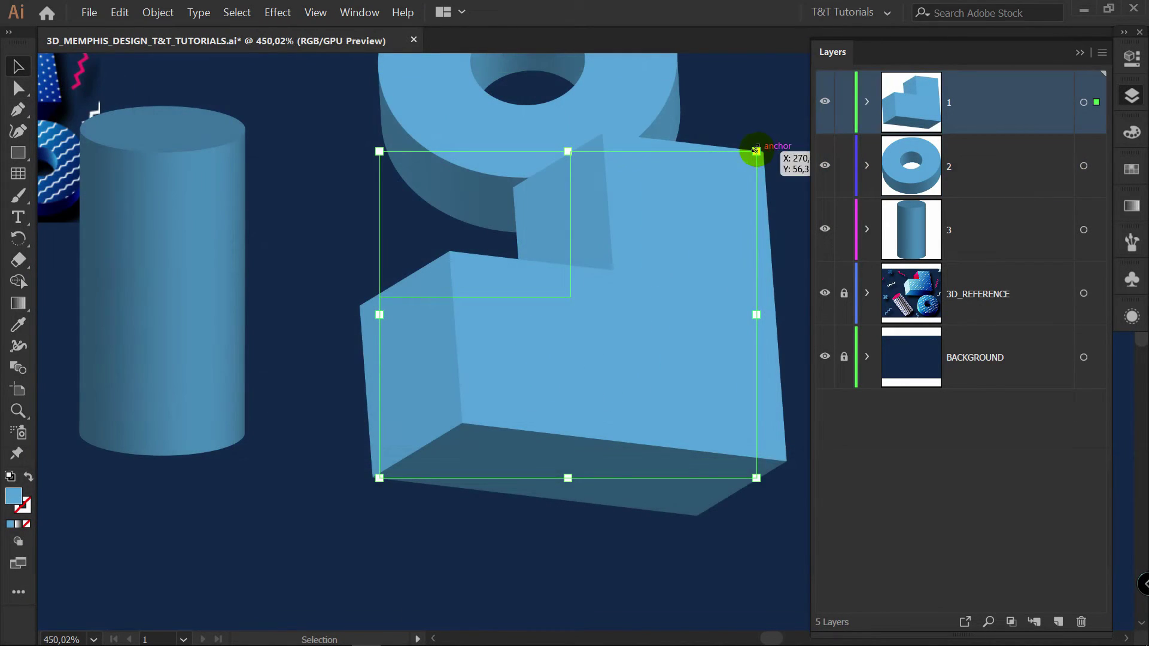
Step: Try scaling the L block's path down to a much smaller size and repositioning it below the ring
drag(756, 150, 649, 207)
drag(639, 246, 505, 328)
drag(489, 404, 585, 300)
click(614, 293)
click(528, 313)
key(z)
key(v)
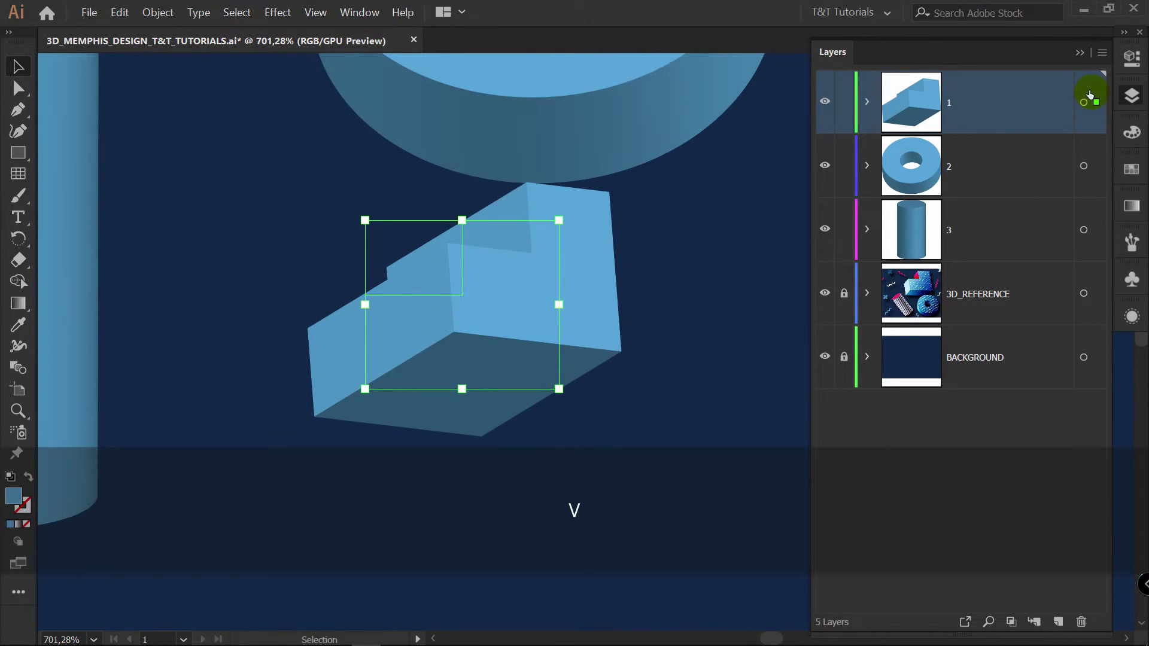
Step: Set the scaled-down L block's extrude depth to 30 pt with preview on and apply the effect
click(1132, 58)
click(1012, 325)
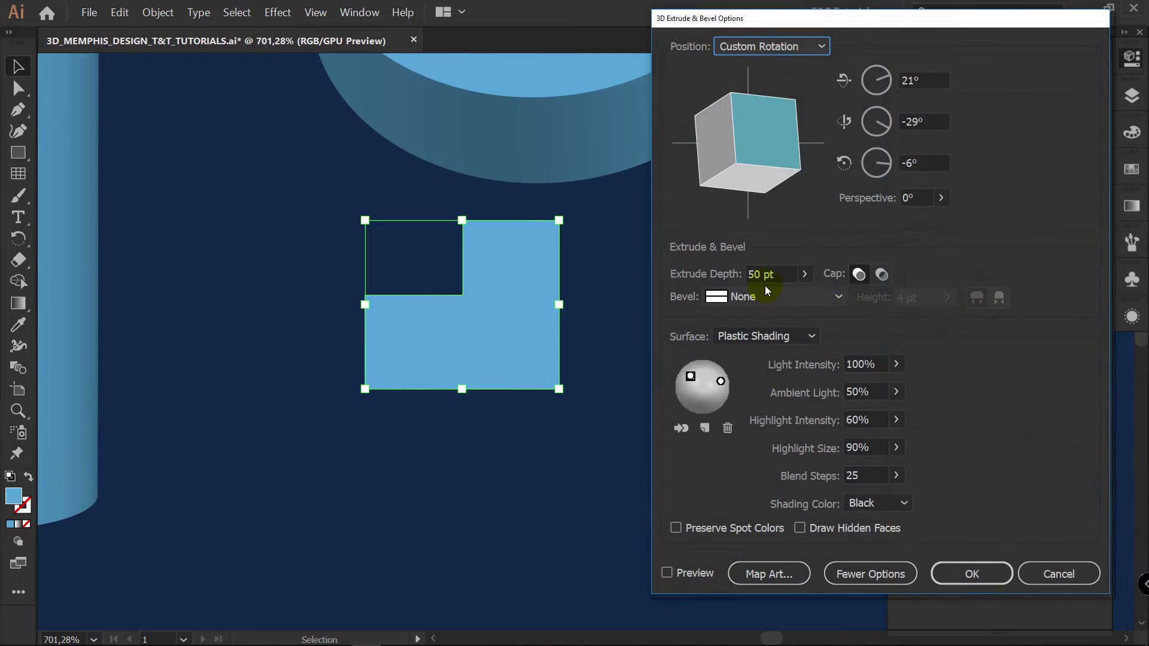
click(690, 575)
click(806, 274)
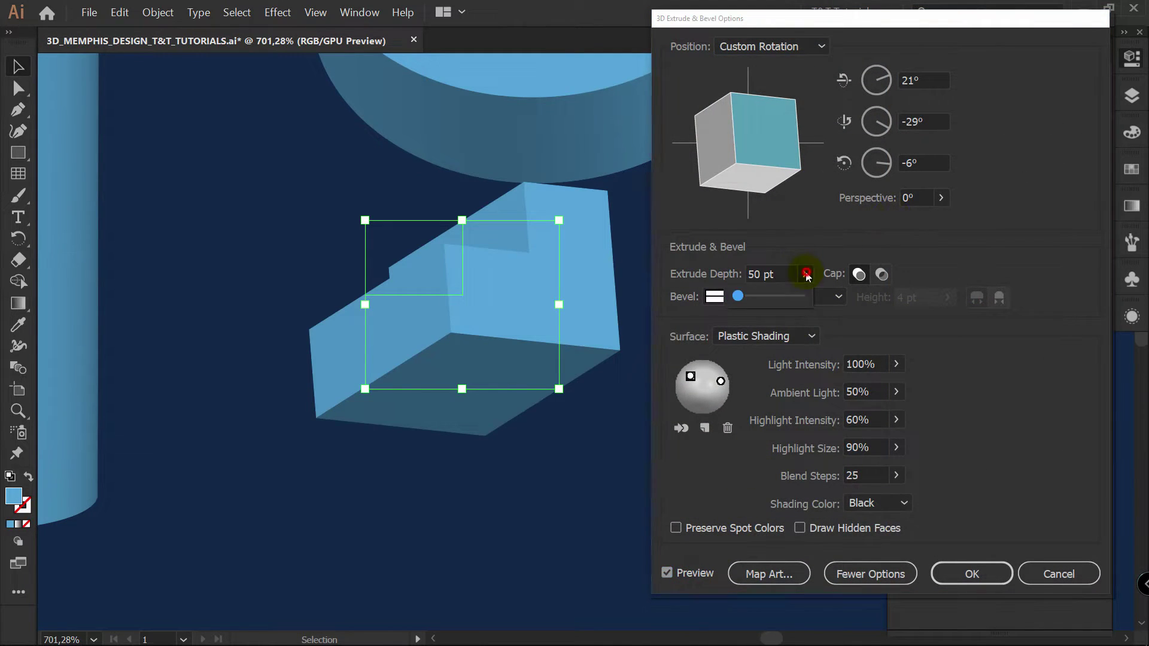
click(736, 298)
text(30)
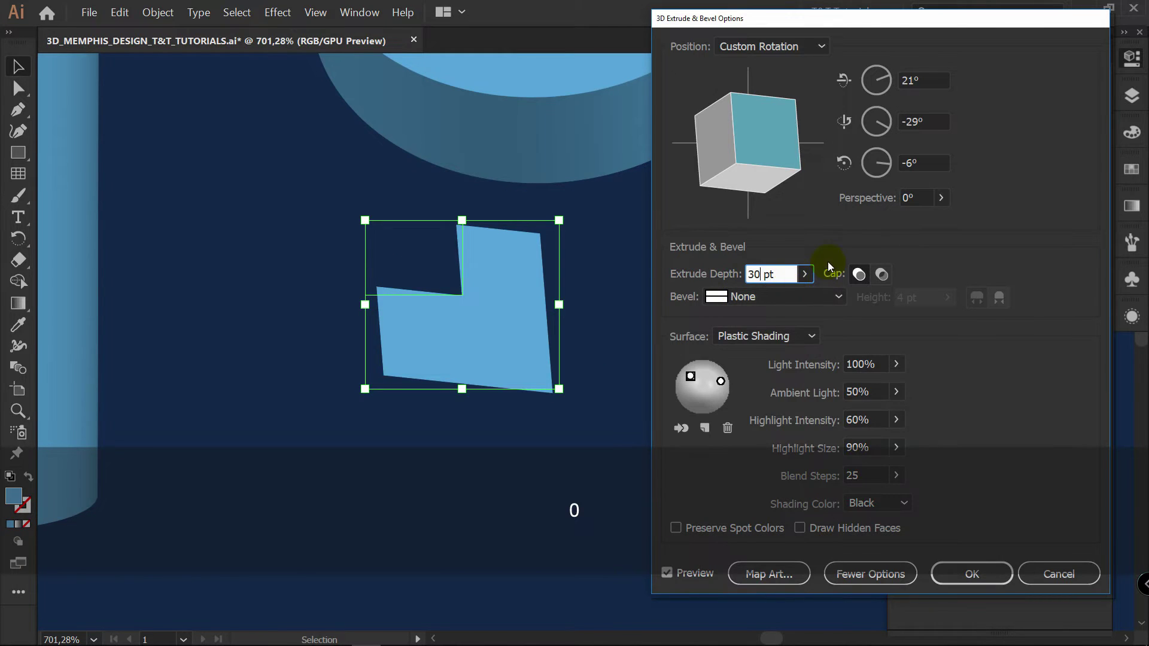
key(Return)
click(593, 291)
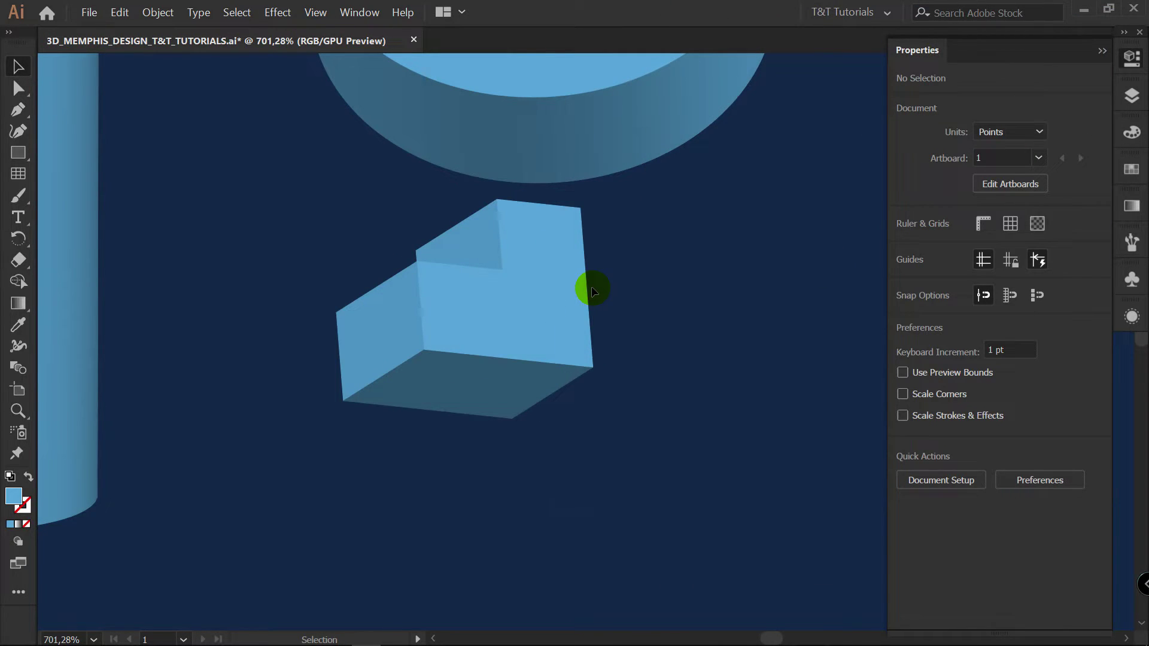
Step: Undo the L block's extrude depth change and its scaling
key(ctrl+z)
key(ctrl+z)
key(ctrl+z)
key(ctrl+z)
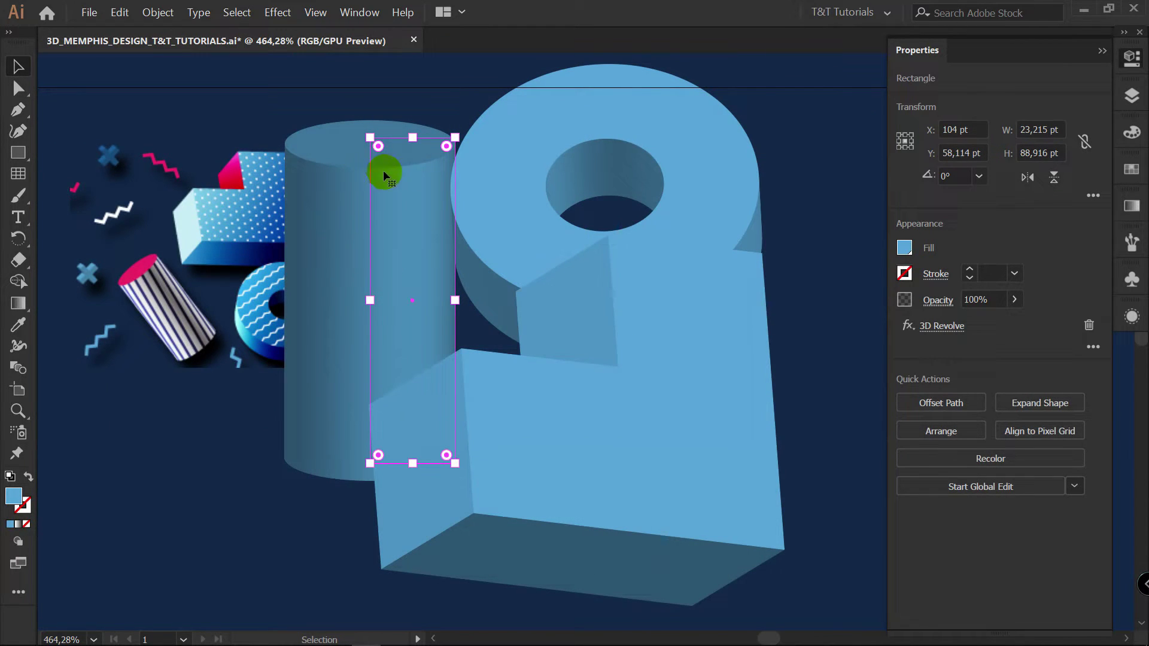
Step: Add a second light to the cylinder's 3D Revolve effect and reposition the lights toward the middle of the light sphere
click(945, 325)
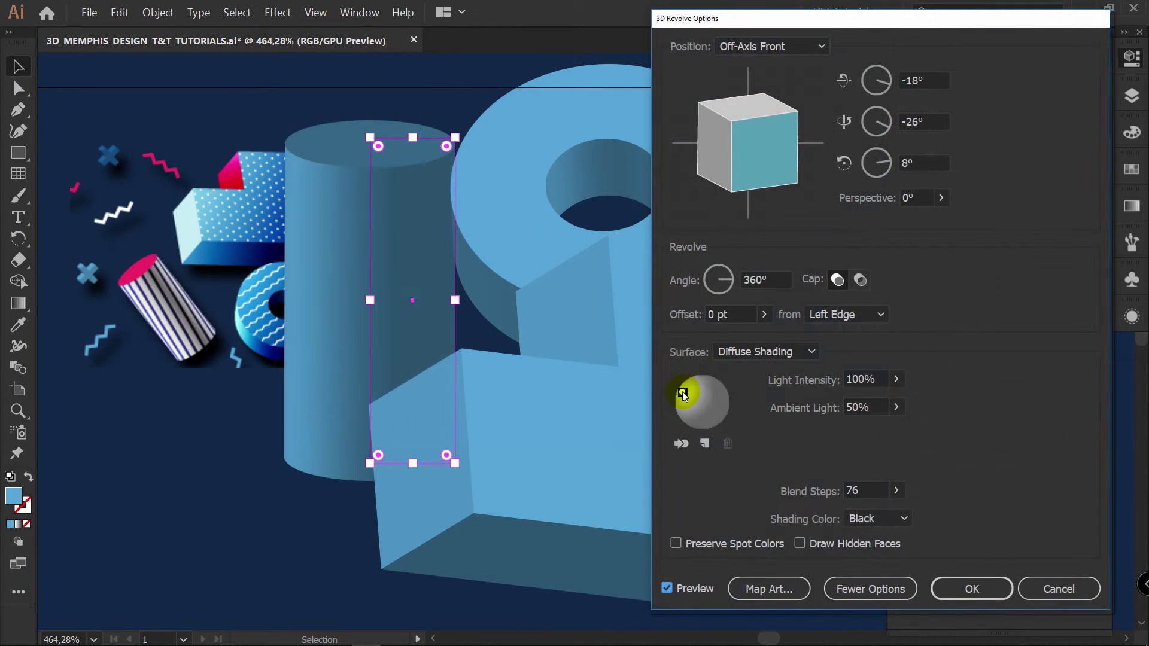
click(706, 444)
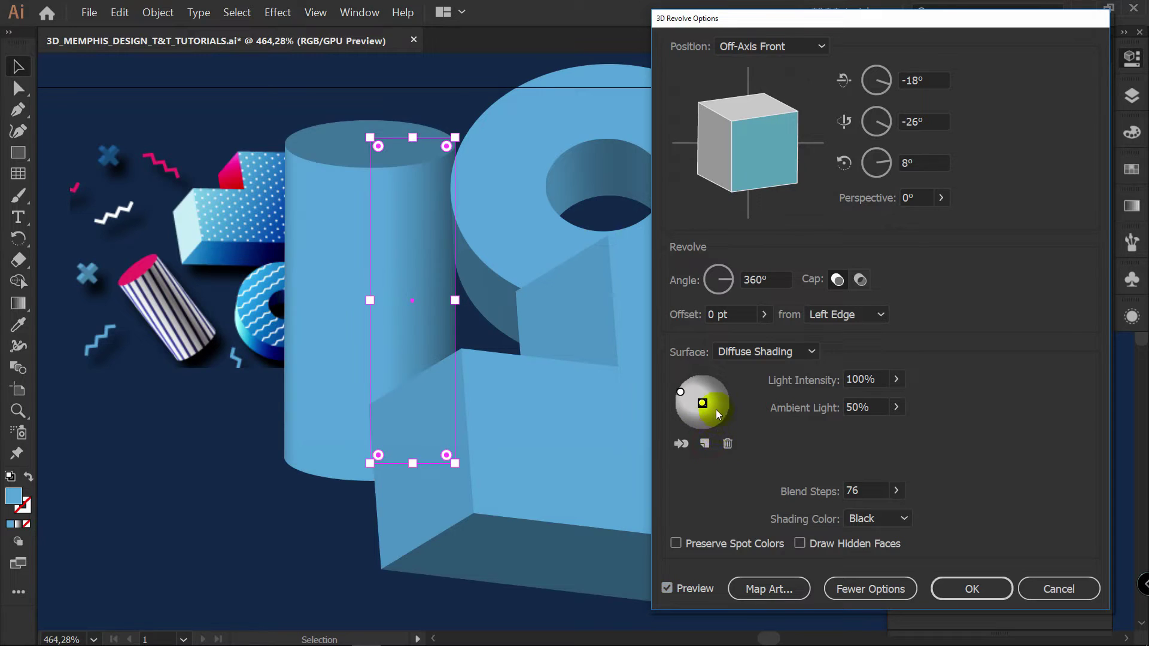
drag(703, 405, 714, 397)
click(683, 444)
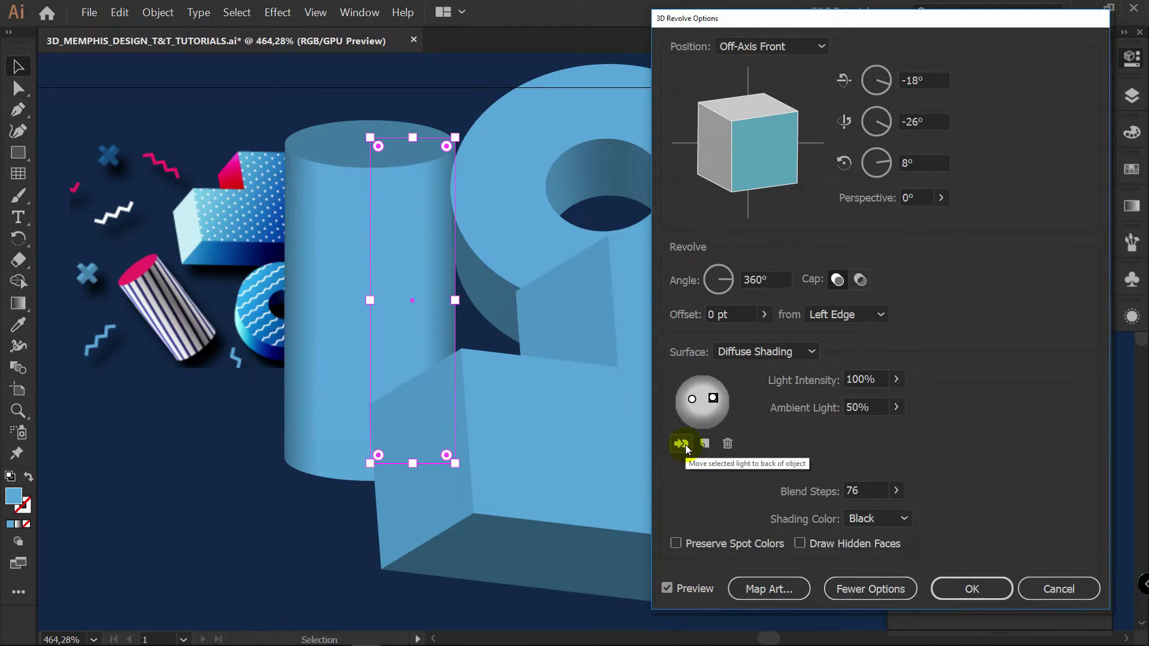
click(686, 446)
drag(713, 398, 721, 402)
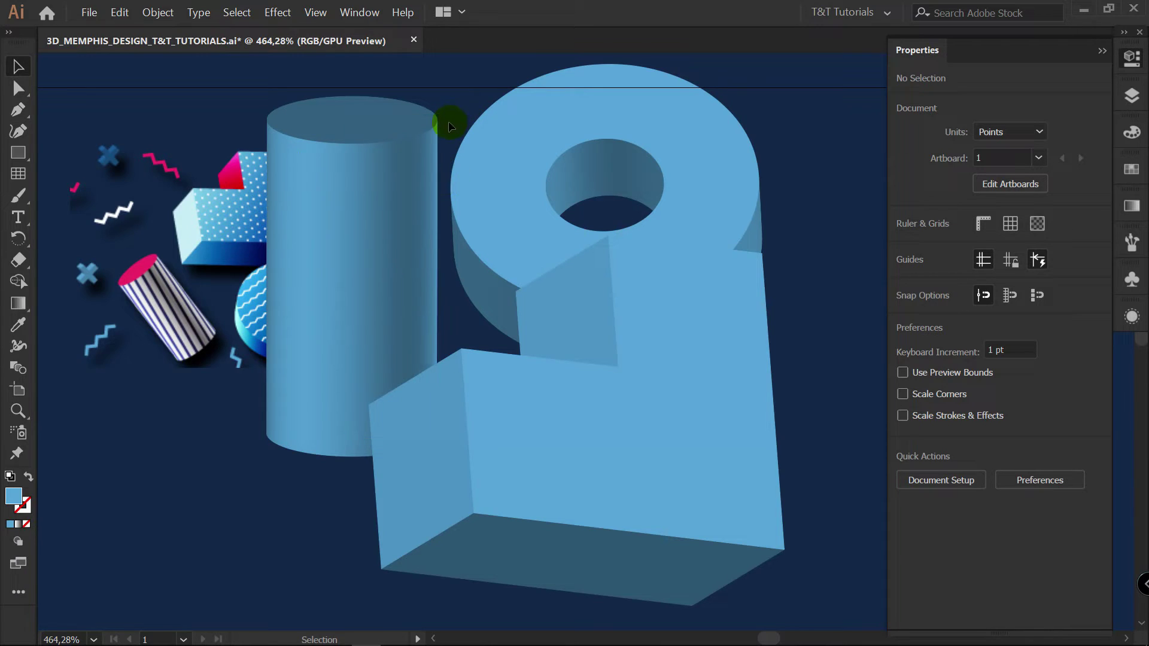
Step: Edit the L block's 3D Extrude & Bevel effect with preview on and open its Map Art settings
scroll(450, 126, up, 2)
click(482, 416)
click(816, 389)
click(661, 423)
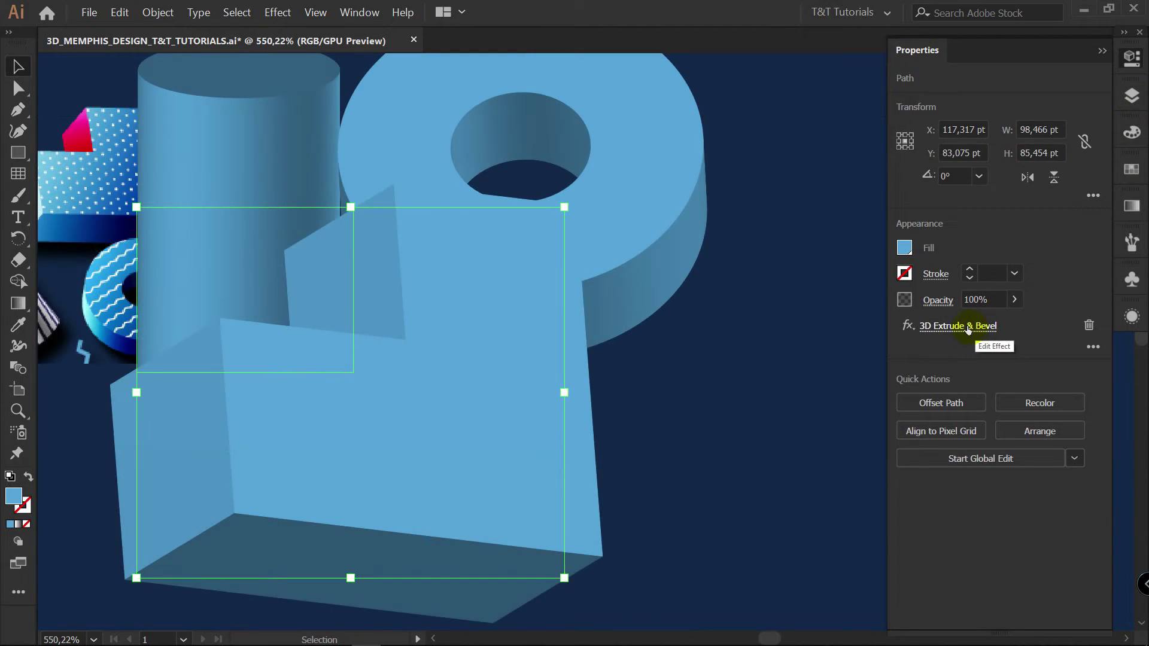
click(964, 327)
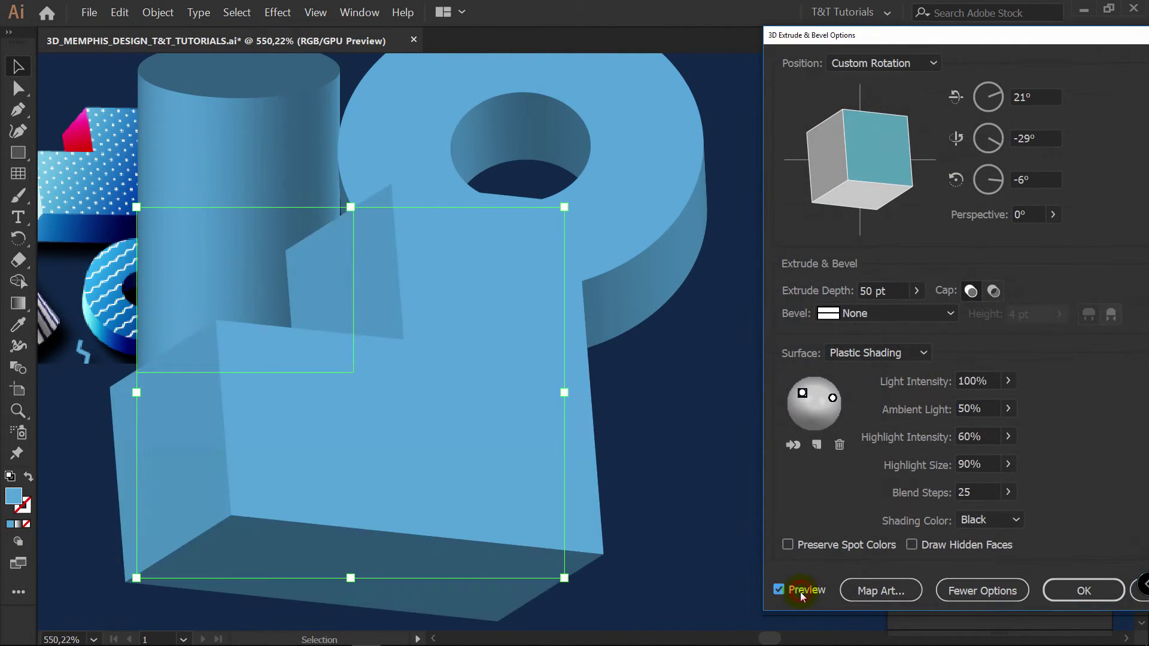
click(896, 591)
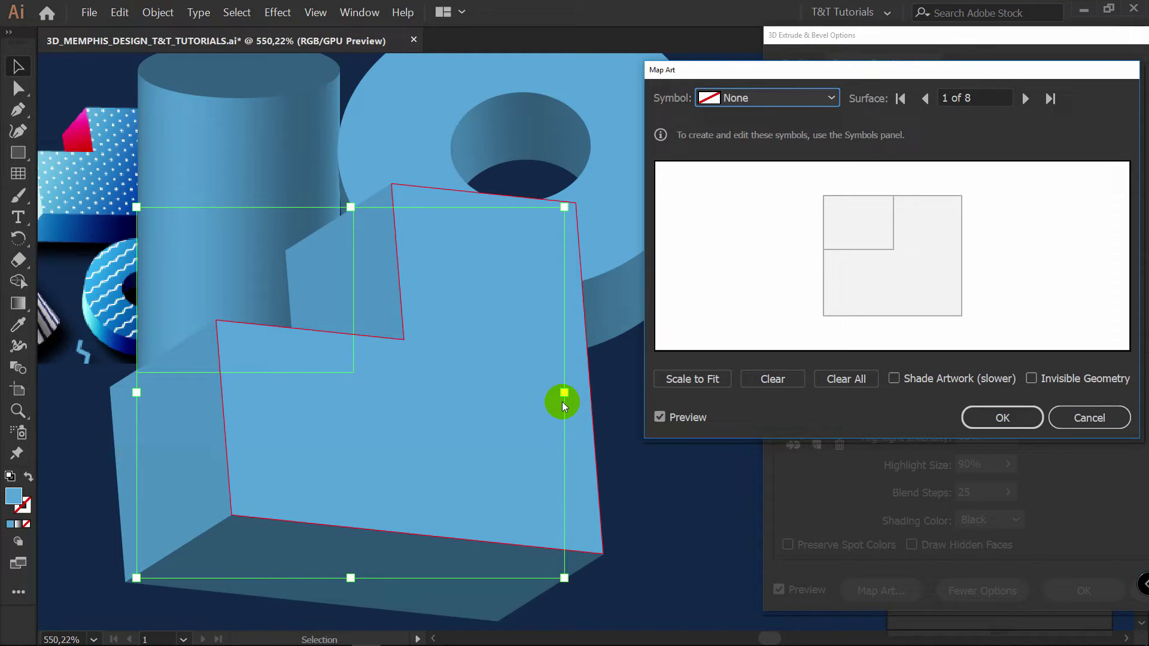
Step: Cycle through the L block's surfaces in Map Art to examine which face each one corresponds to
click(925, 98)
click(926, 98)
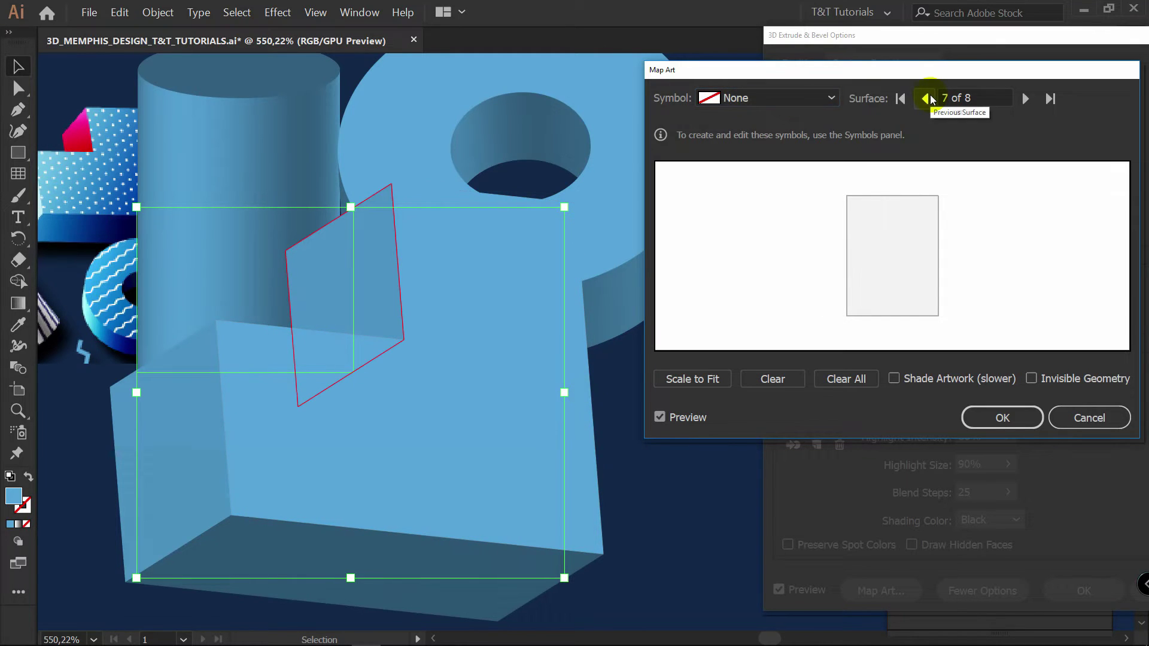
click(927, 98)
click(927, 98)
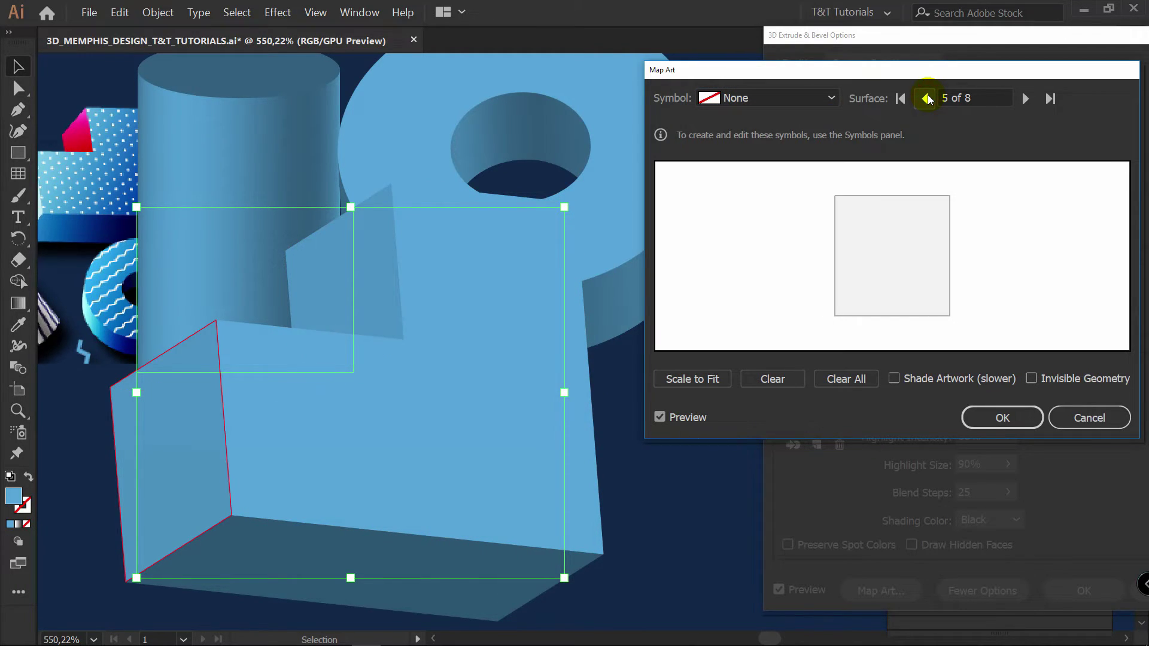
click(927, 98)
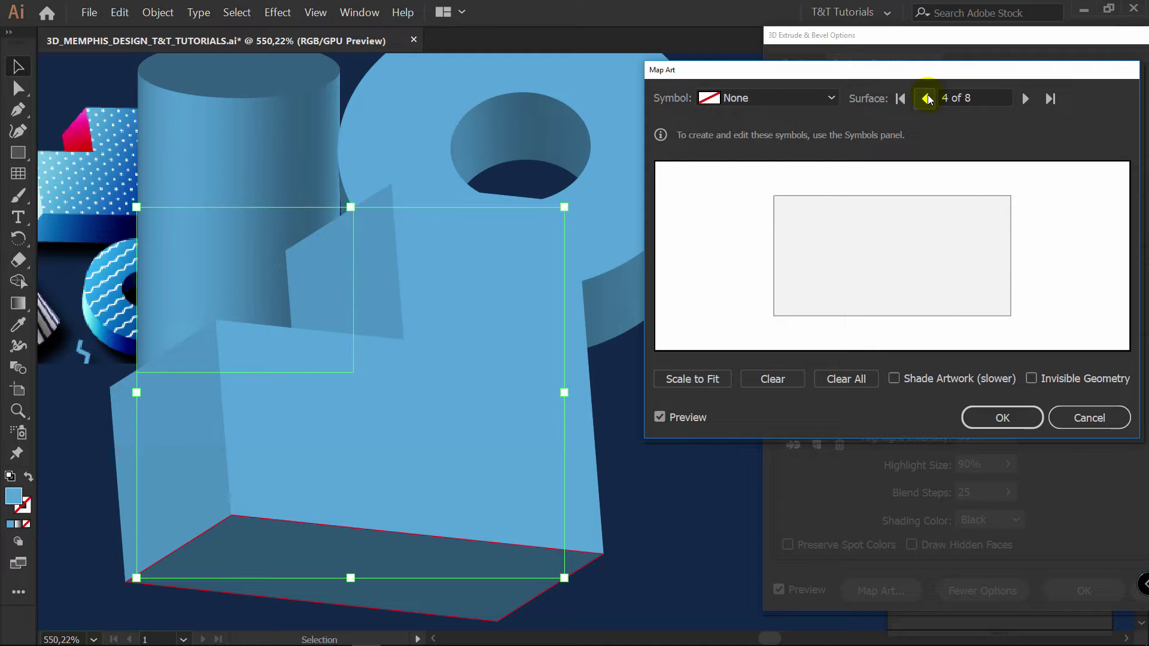
click(927, 99)
click(927, 98)
click(927, 99)
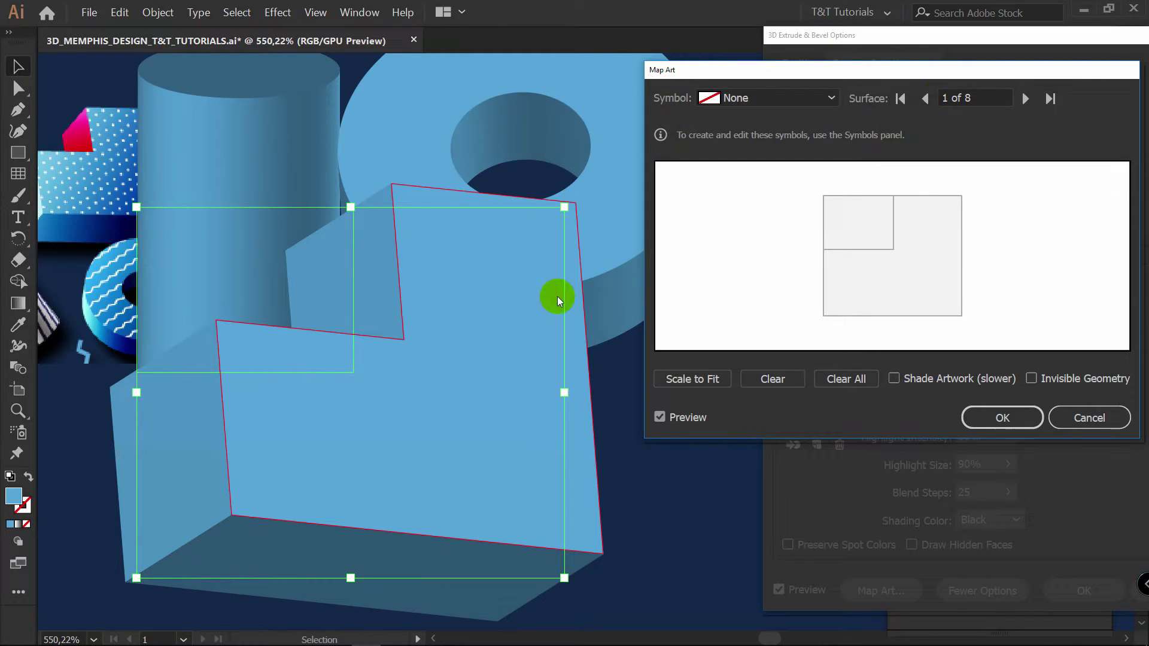
Step: Try mapping symbol 1 onto the L block's front face, fitting and resizing the wave artwork, clearing it and reapplying it
click(824, 98)
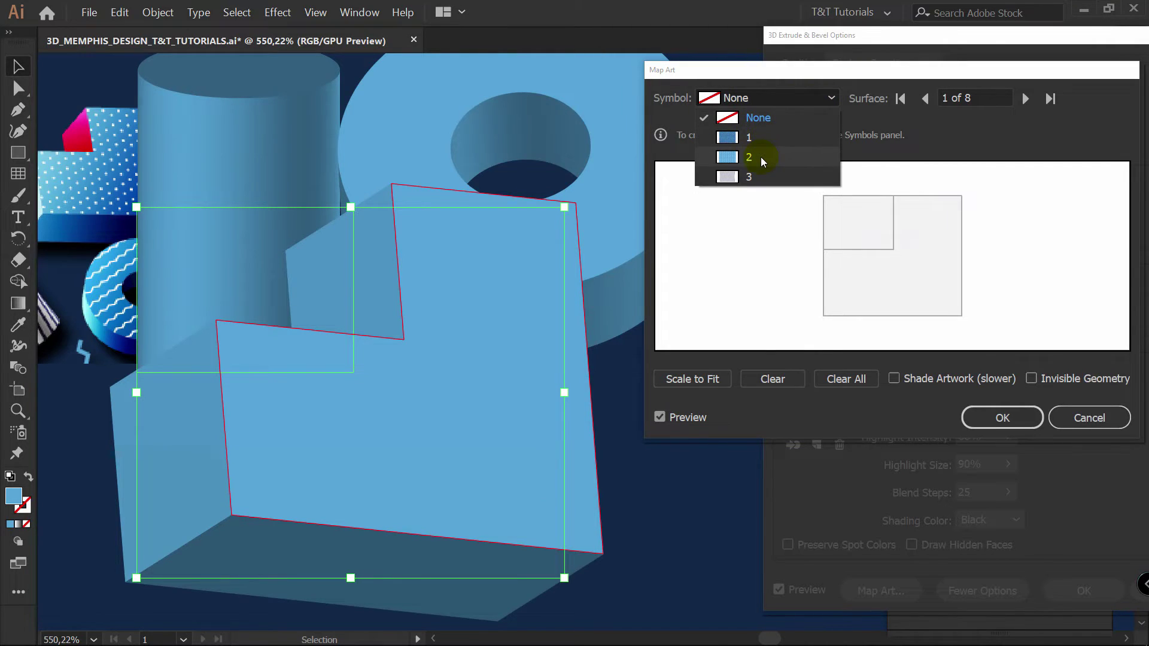
click(766, 138)
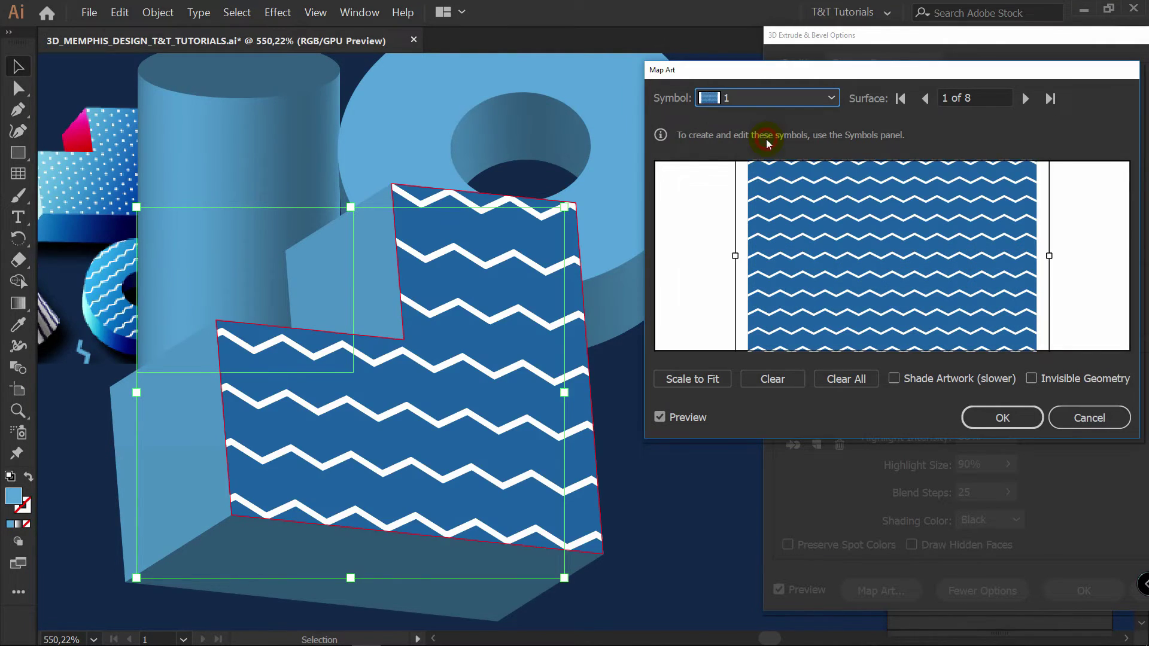
click(694, 379)
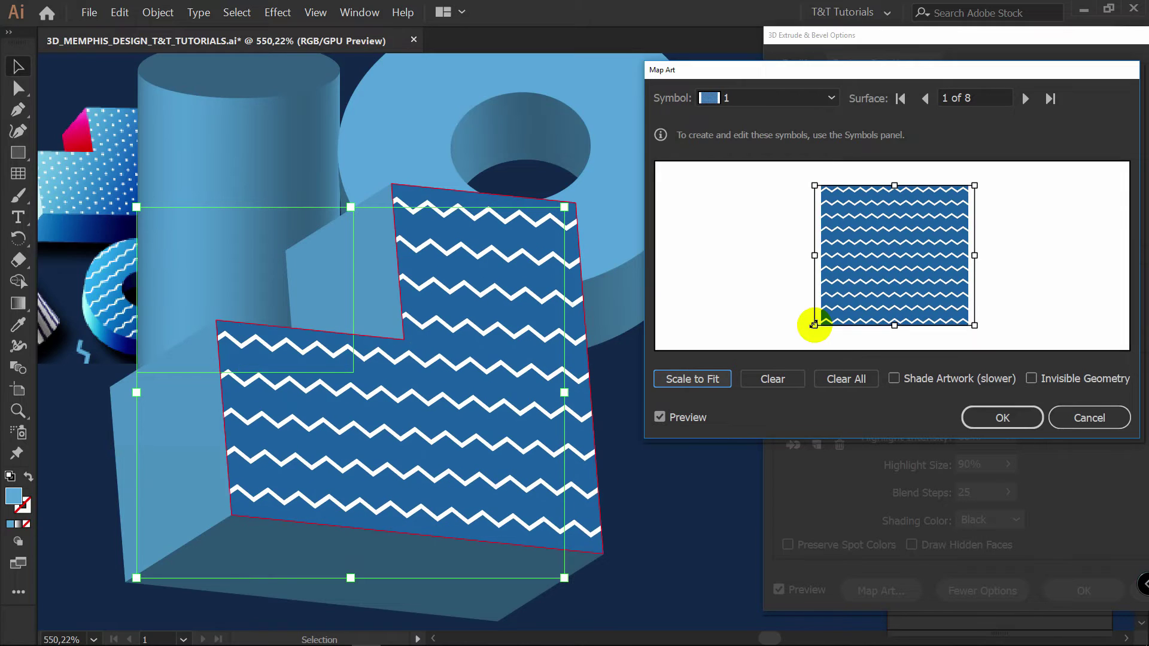
drag(973, 186, 1000, 181)
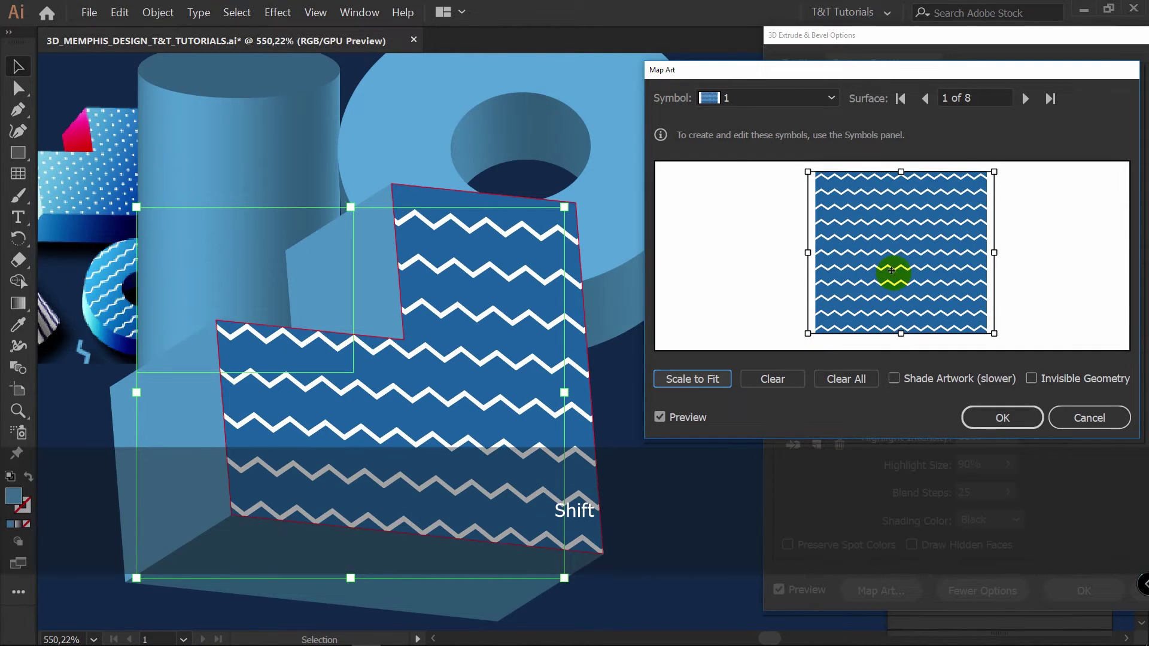
drag(960, 260, 862, 218)
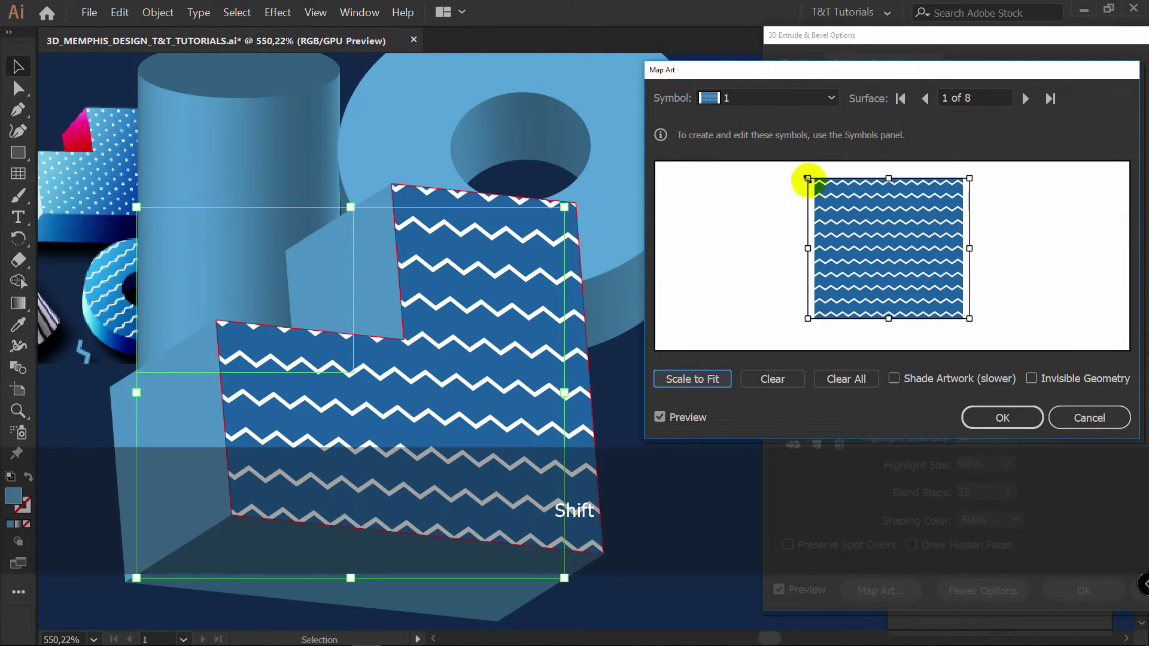
mouse_move(806, 176)
mouse_down()
mouse_move(834, 192)
mouse_move(812, 185)
mouse_up()
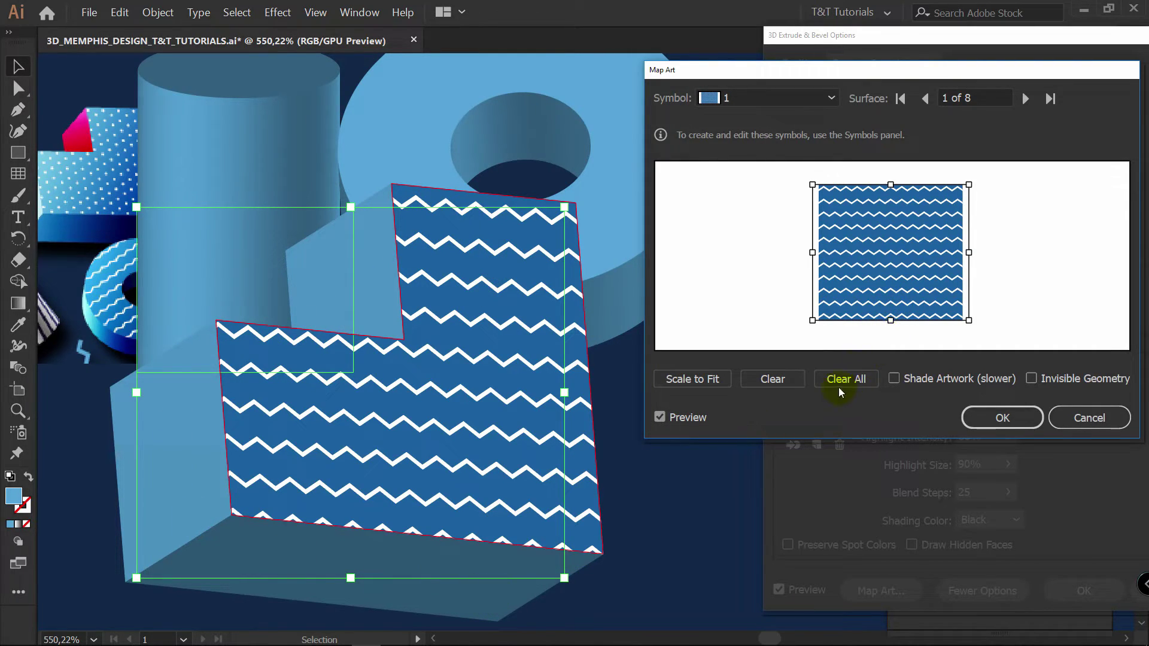
click(772, 379)
click(778, 98)
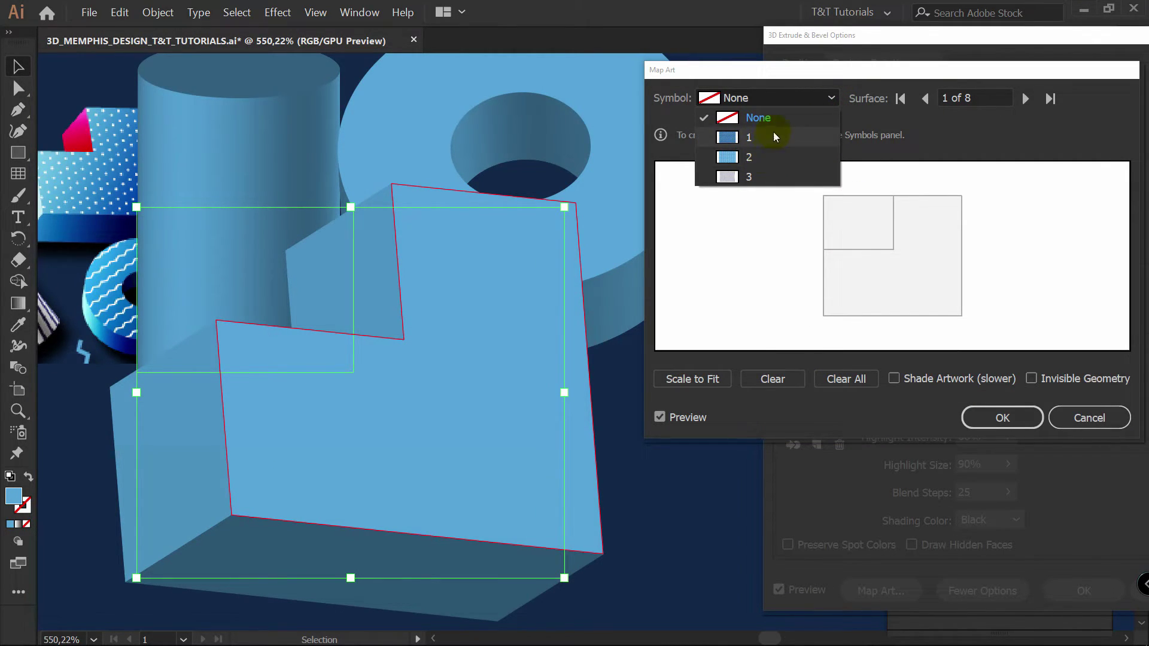
click(773, 133)
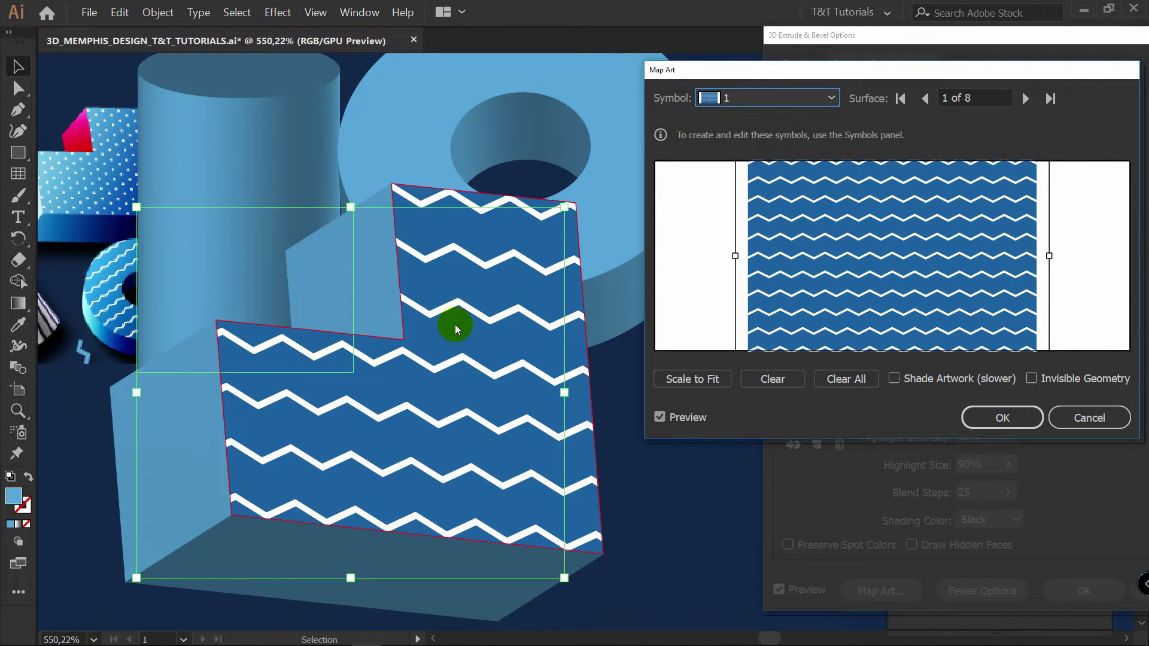
Step: Map symbol 2 onto the L block's front face and scale and position the dot artwork to cover the whole face
click(832, 99)
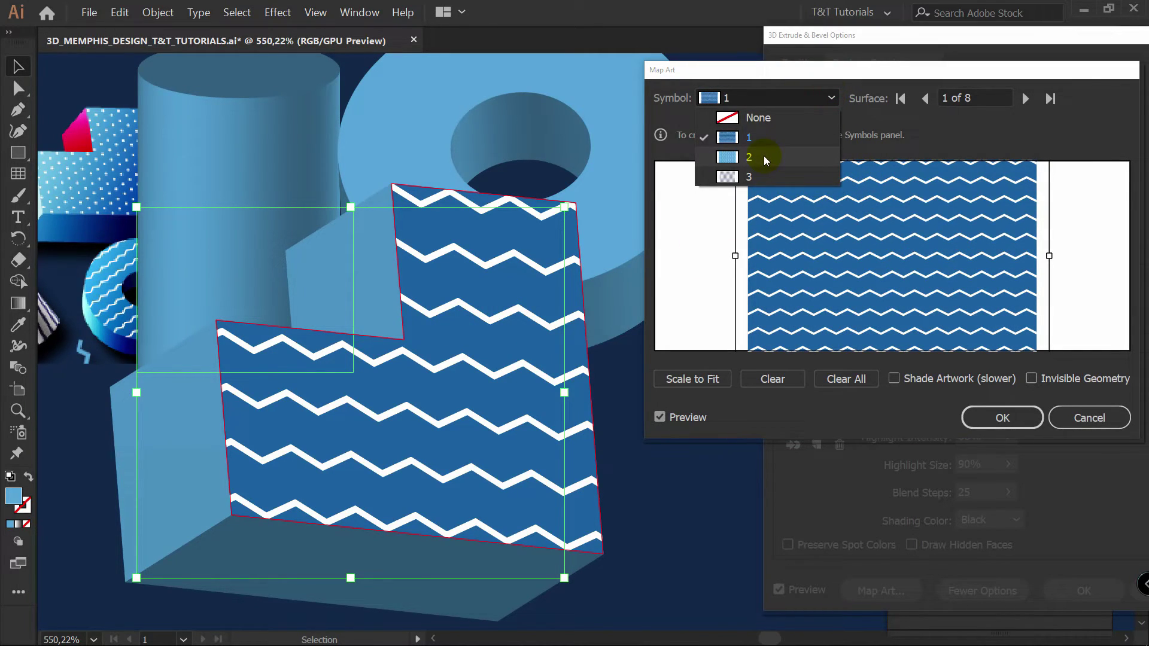
click(764, 157)
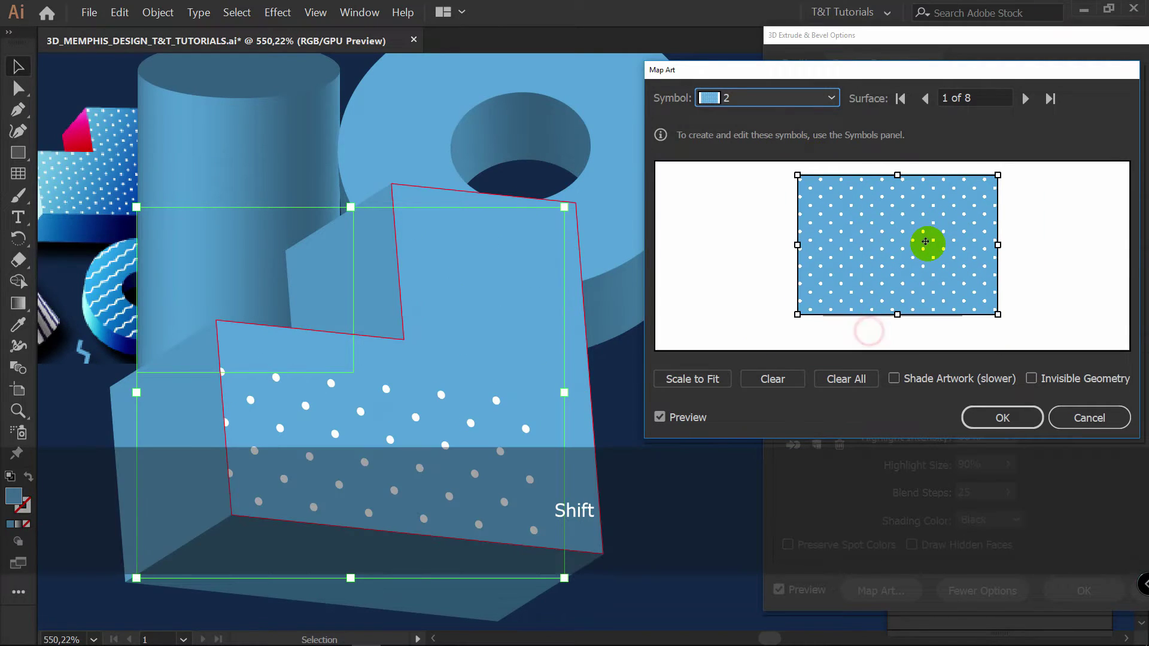
drag(926, 243, 921, 252)
mouse_move(992, 183)
mouse_down()
mouse_move(952, 202)
mouse_move(969, 185)
mouse_up()
drag(911, 249, 872, 261)
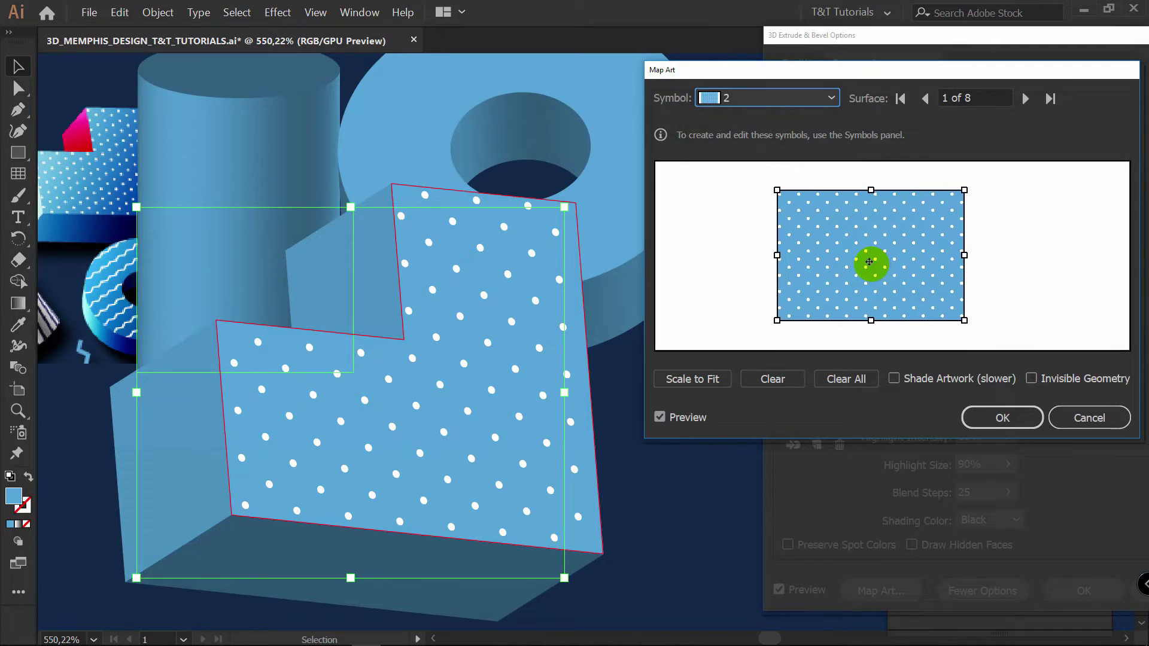
drag(777, 193, 800, 177)
drag(887, 225, 904, 230)
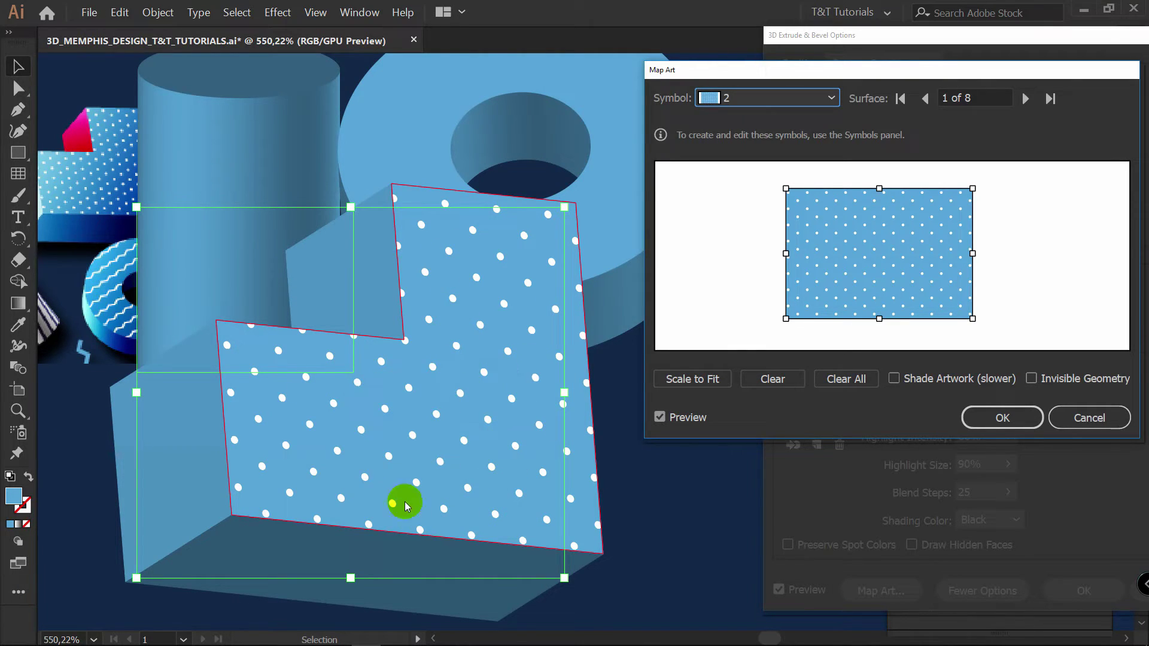
Step: Try shading the mapped dot artwork and moving the L block's lights toward the edge of the light sphere
click(920, 383)
click(1001, 417)
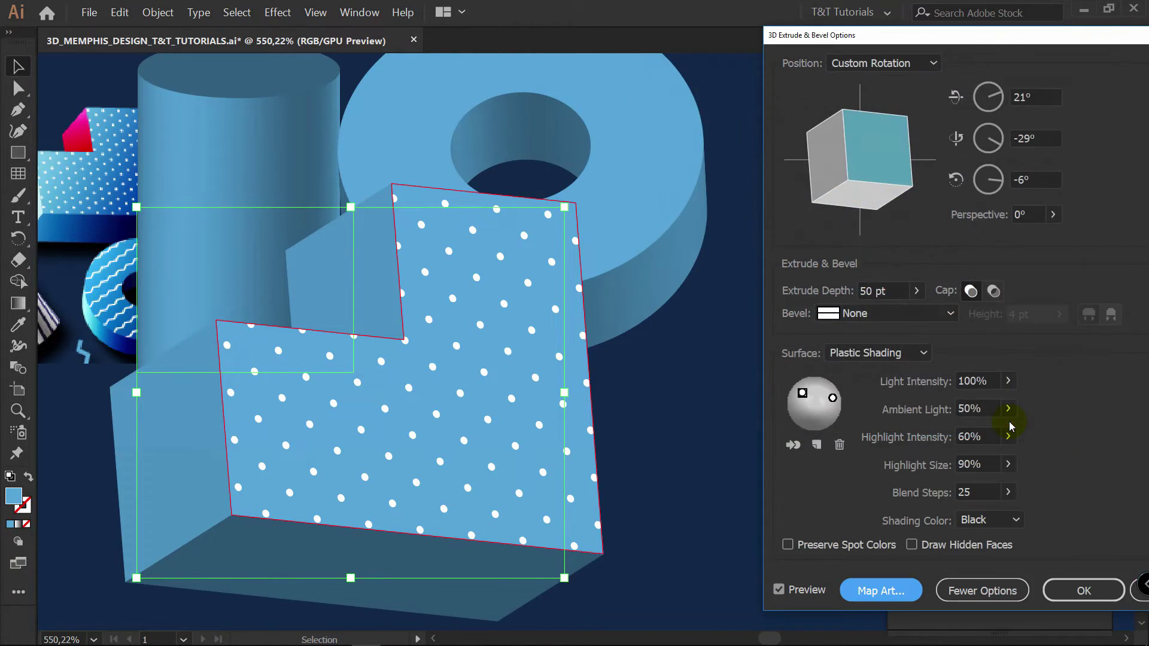
mouse_move(831, 405)
mouse_down()
mouse_move(802, 394)
mouse_move(819, 419)
mouse_move(808, 394)
mouse_move(795, 399)
mouse_up()
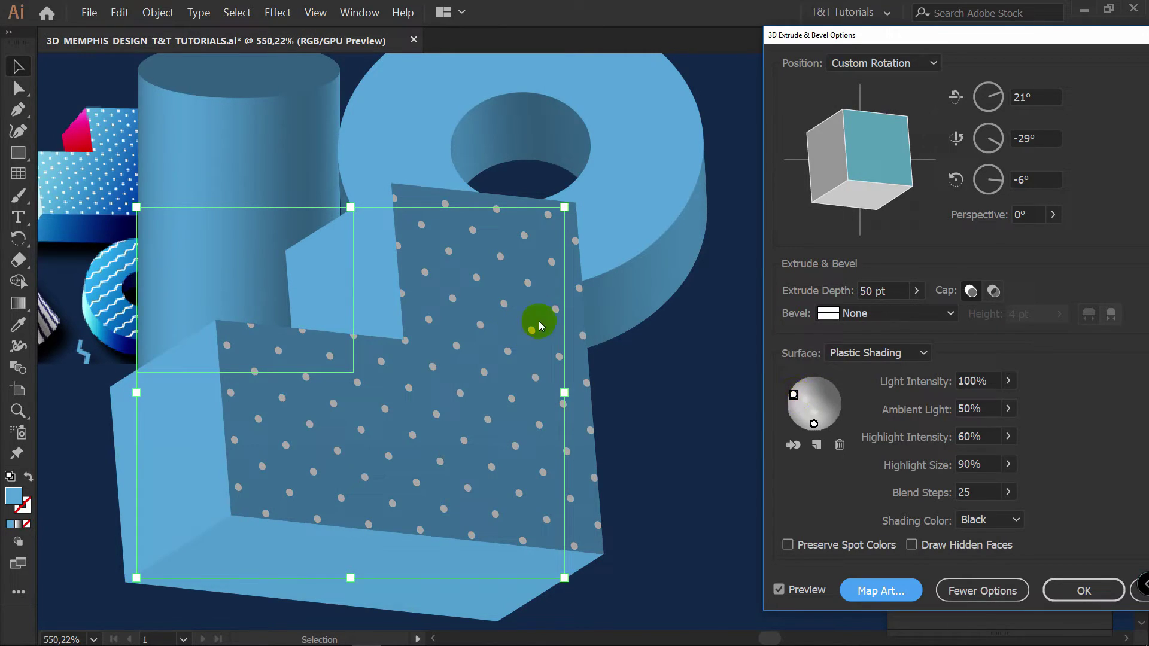
Step: Turn off Shade Artwork for the dot mapping and place the L block's lights at the sphere's upper left and lower right
click(880, 591)
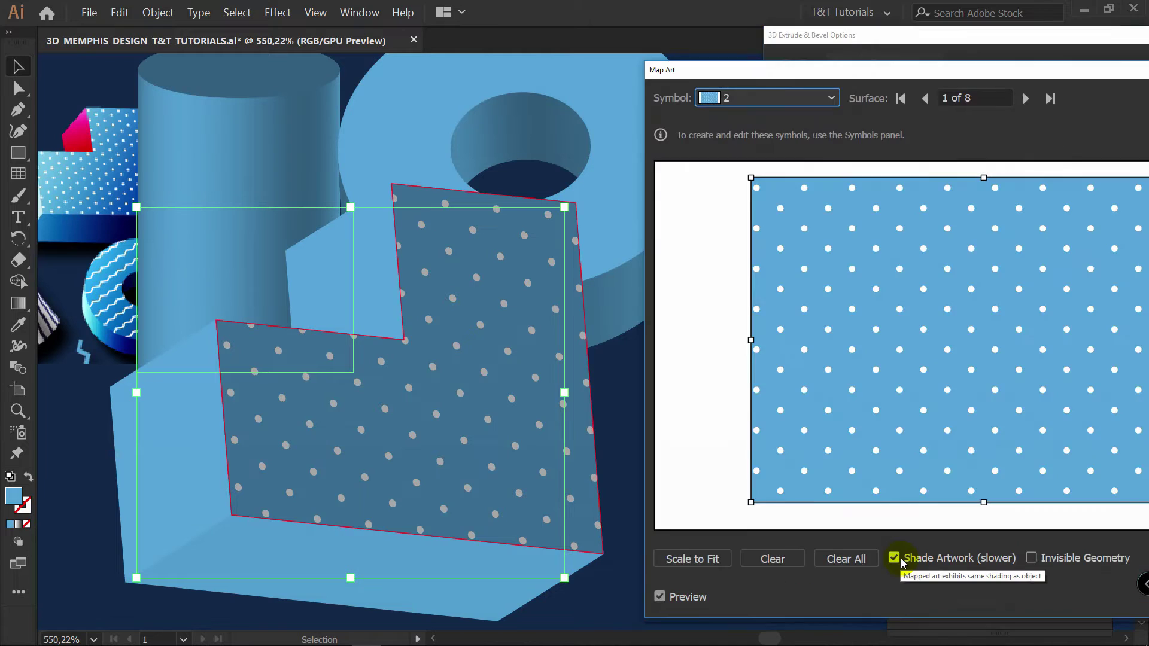
click(908, 561)
key(Return)
mouse_move(814, 424)
mouse_down()
mouse_move(800, 394)
mouse_move(809, 388)
mouse_move(797, 390)
mouse_up()
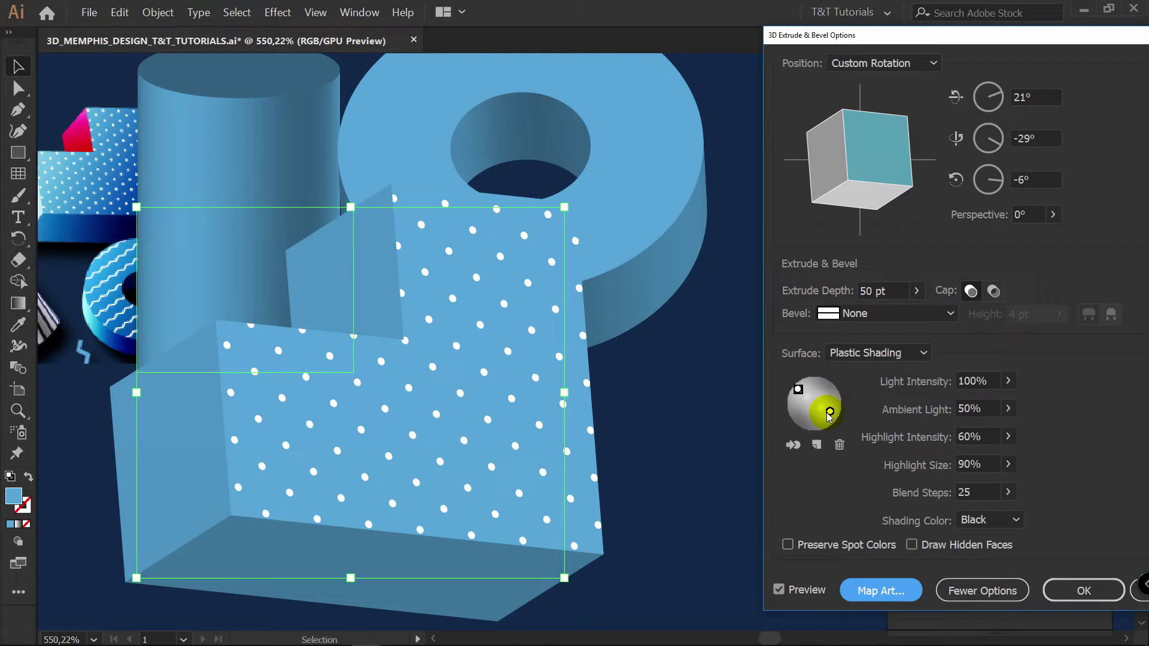
drag(827, 413, 825, 410)
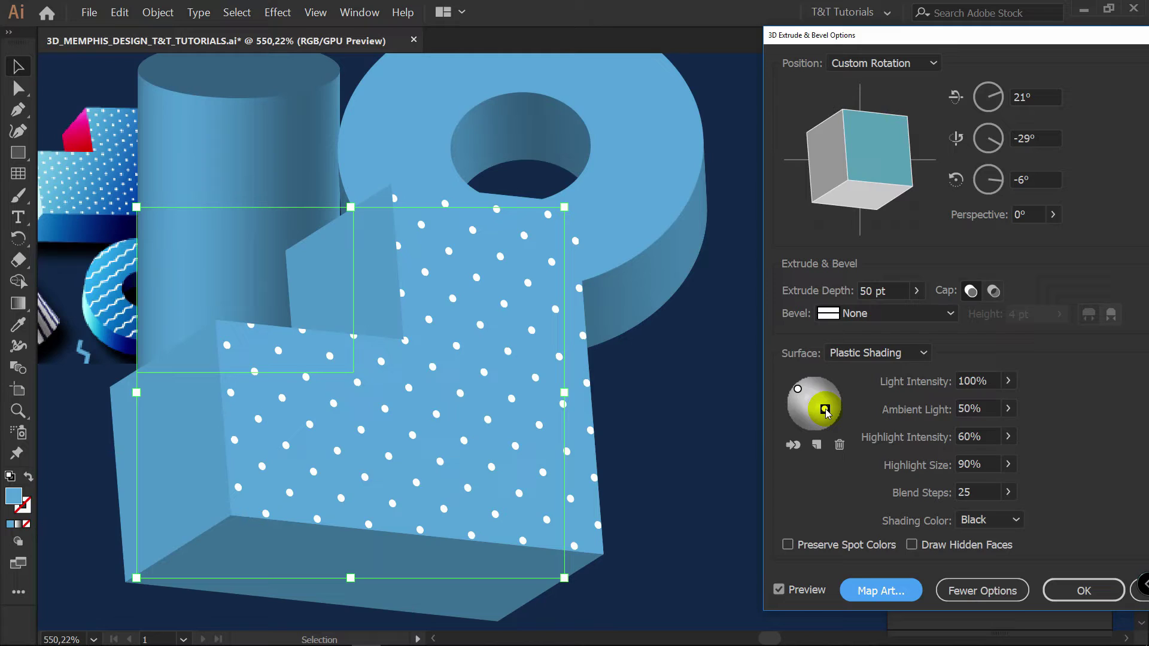
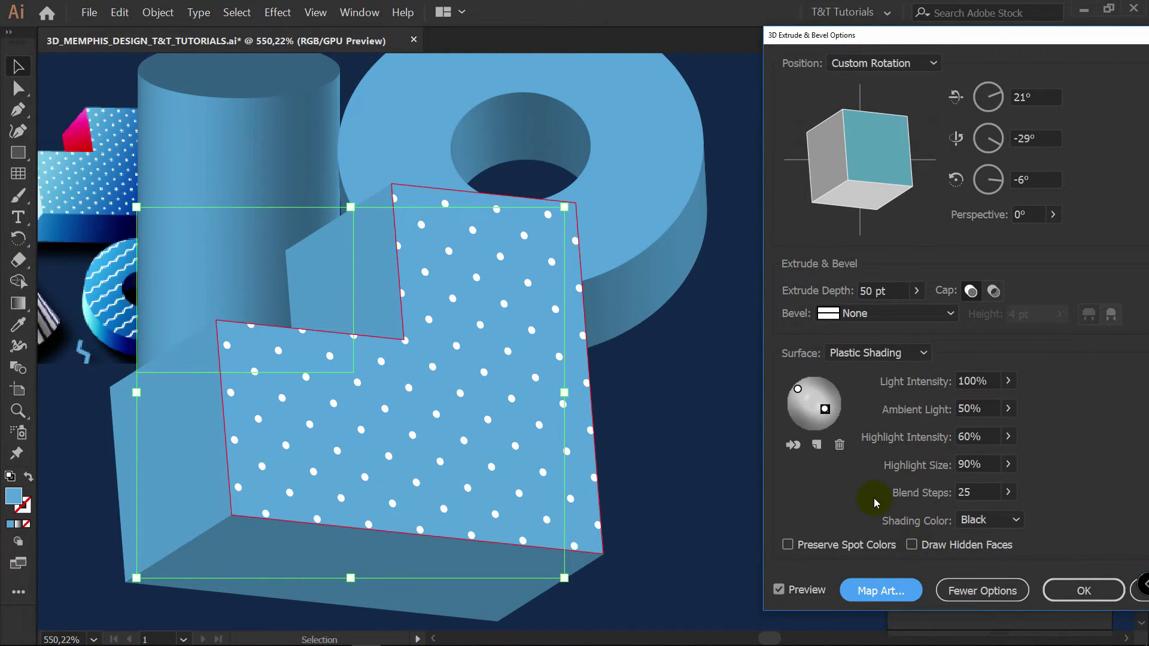
click(880, 591)
drag(1035, 35, 949, 10)
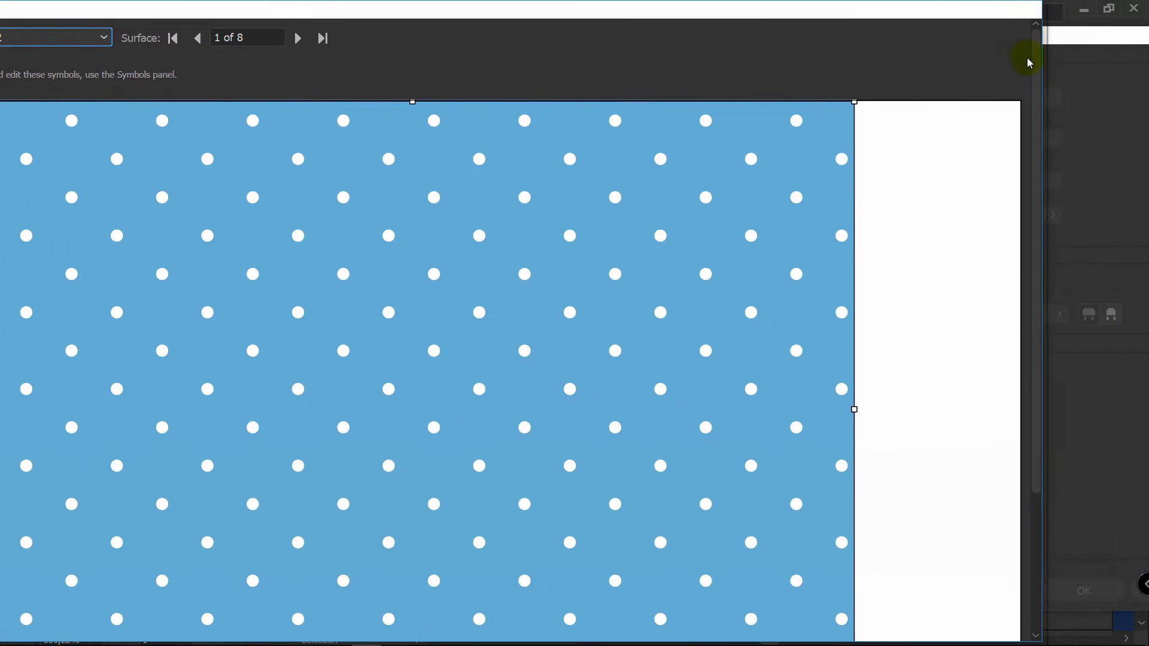
drag(1035, 295, 1020, 508)
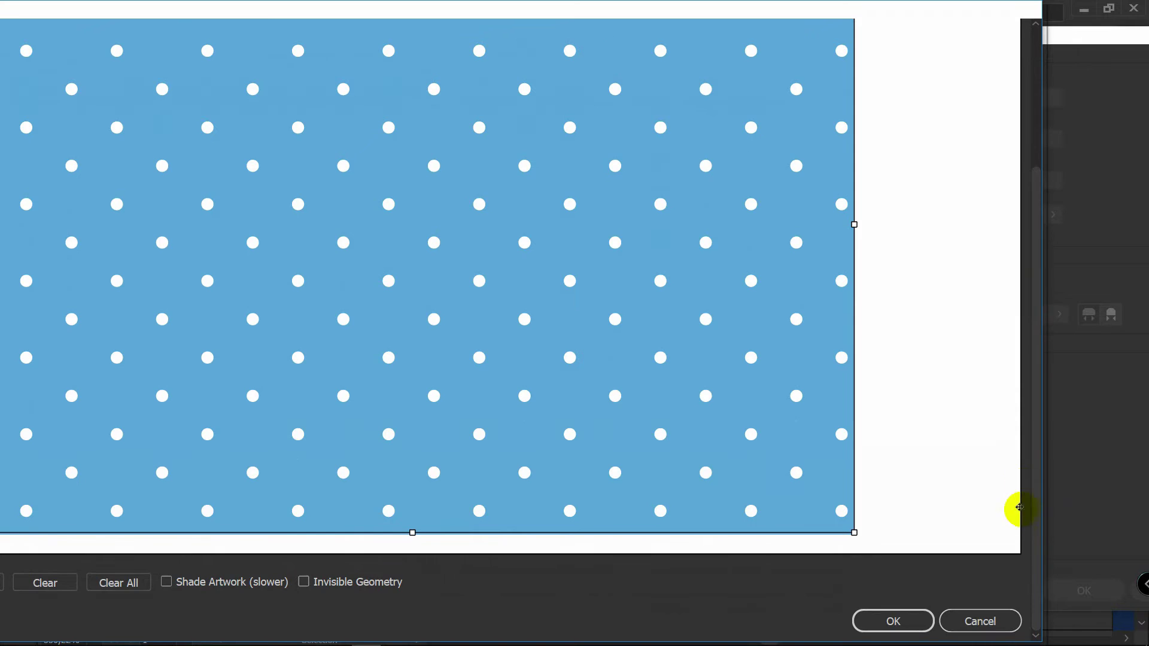
click(979, 621)
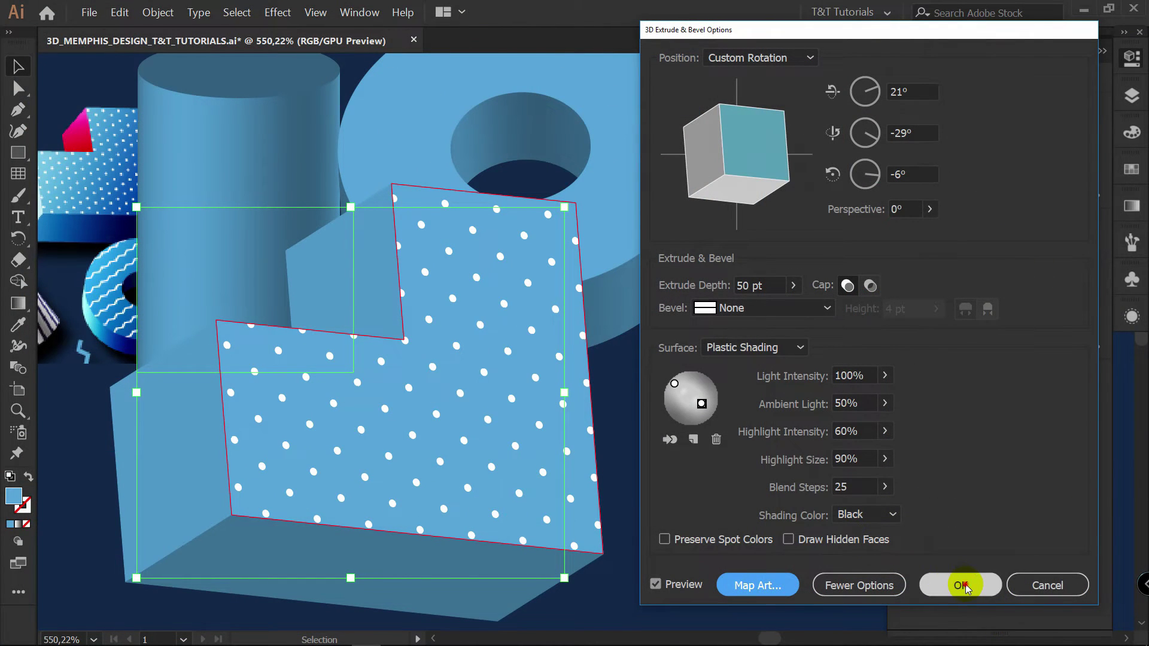
Step: Apply the mapped 3D Extrude & Bevel effect to the L block and reopen its Map Art settings with preview on
click(962, 586)
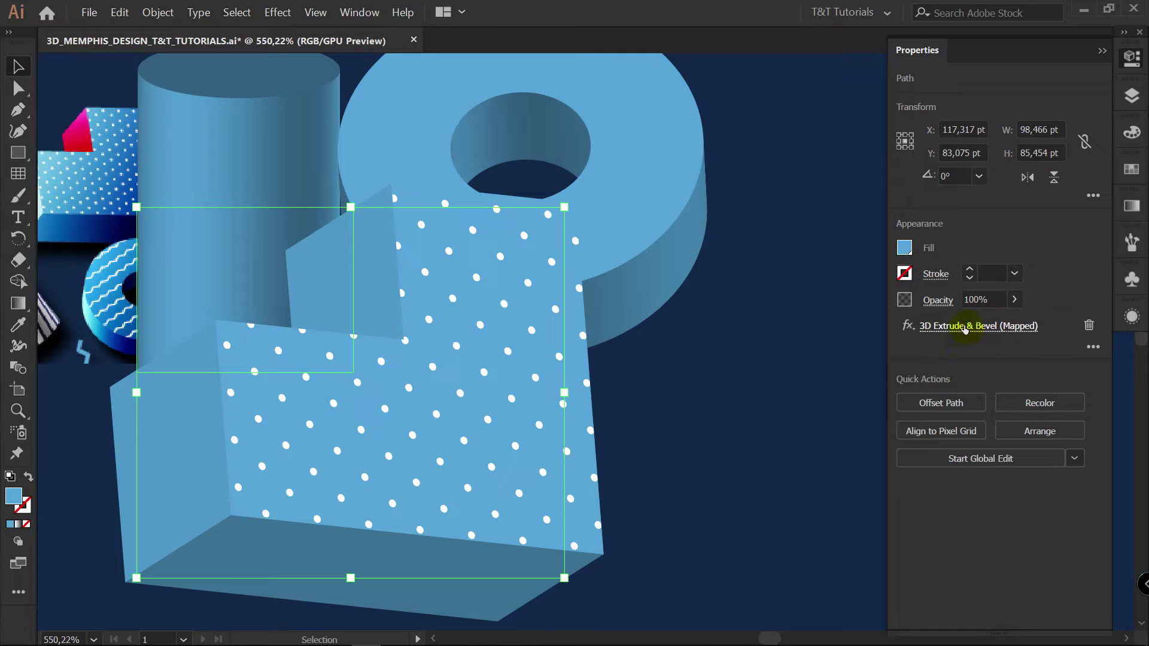
click(968, 328)
click(656, 584)
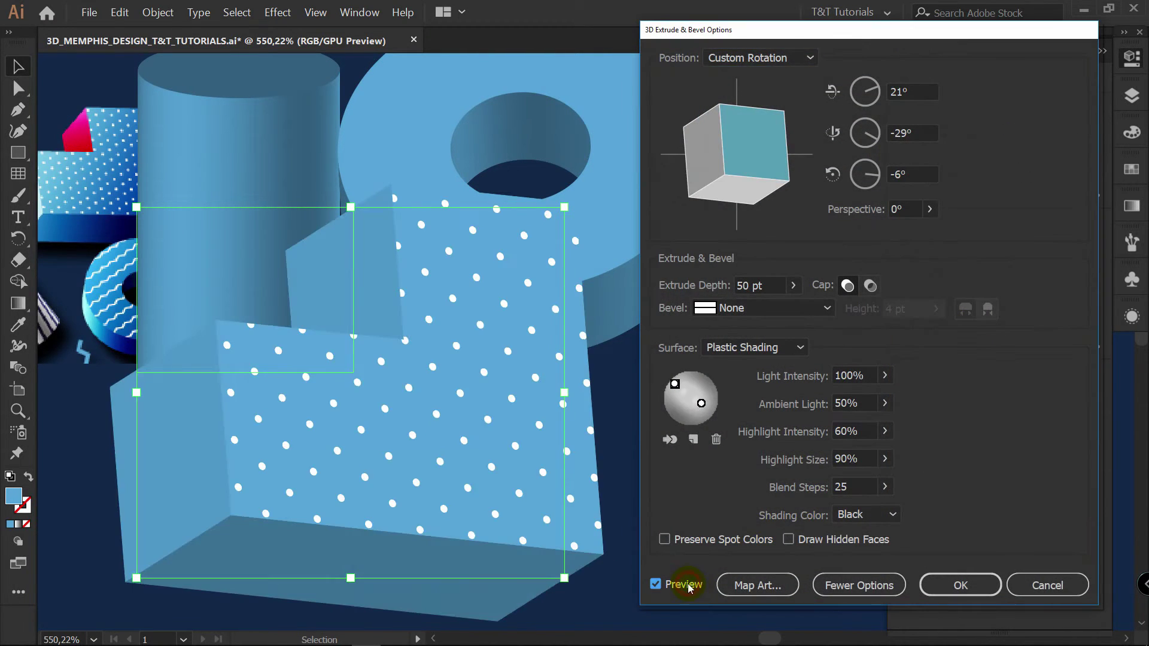
click(755, 586)
Step: Resize the Map Art window to view the dot artwork at different sizes and close it
drag(1055, 29, 1013, 106)
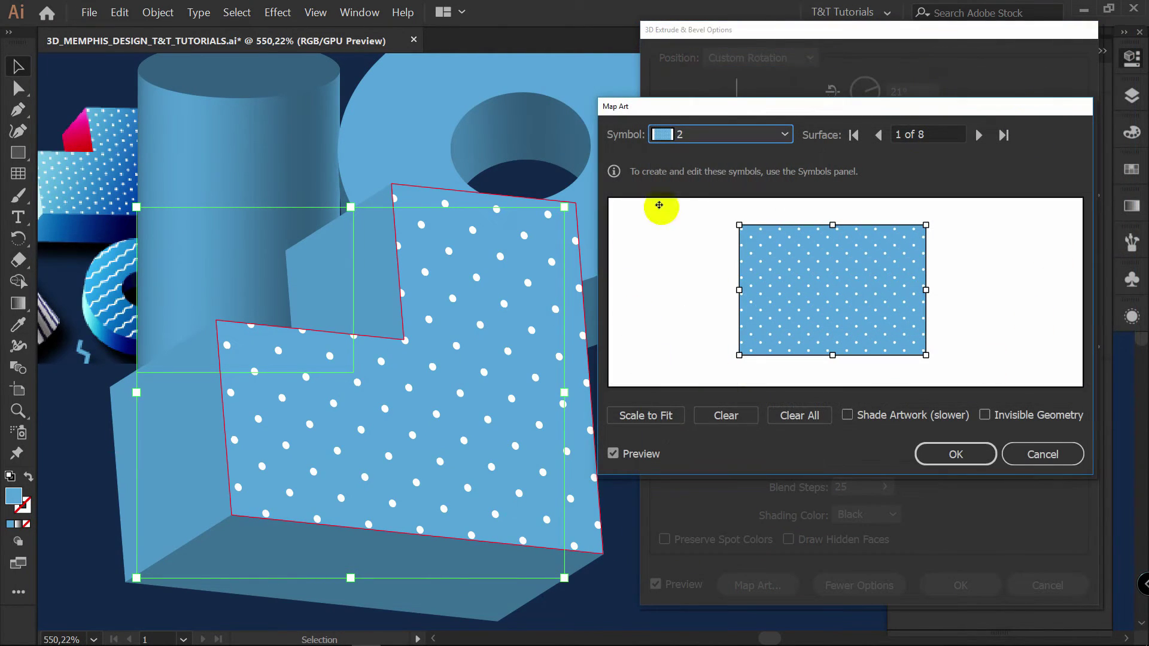
drag(893, 112, 798, 115)
drag(904, 103, 1013, 12)
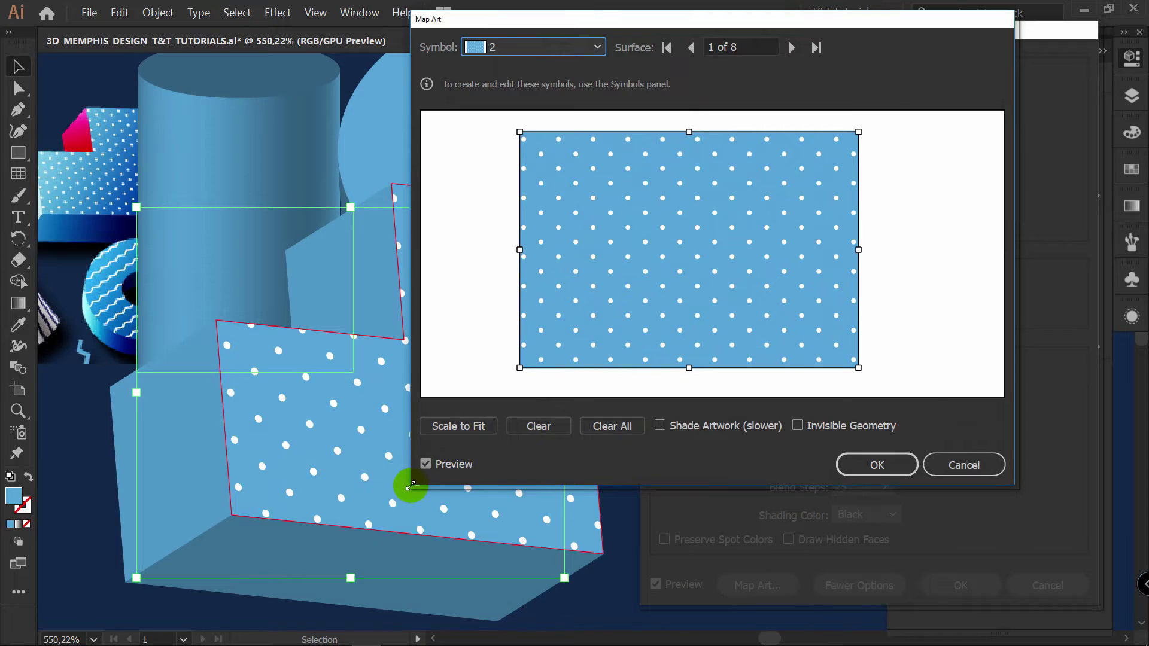
drag(411, 485, 313, 547)
drag(1015, 11, 889, 108)
drag(839, 141, 989, 28)
click(950, 529)
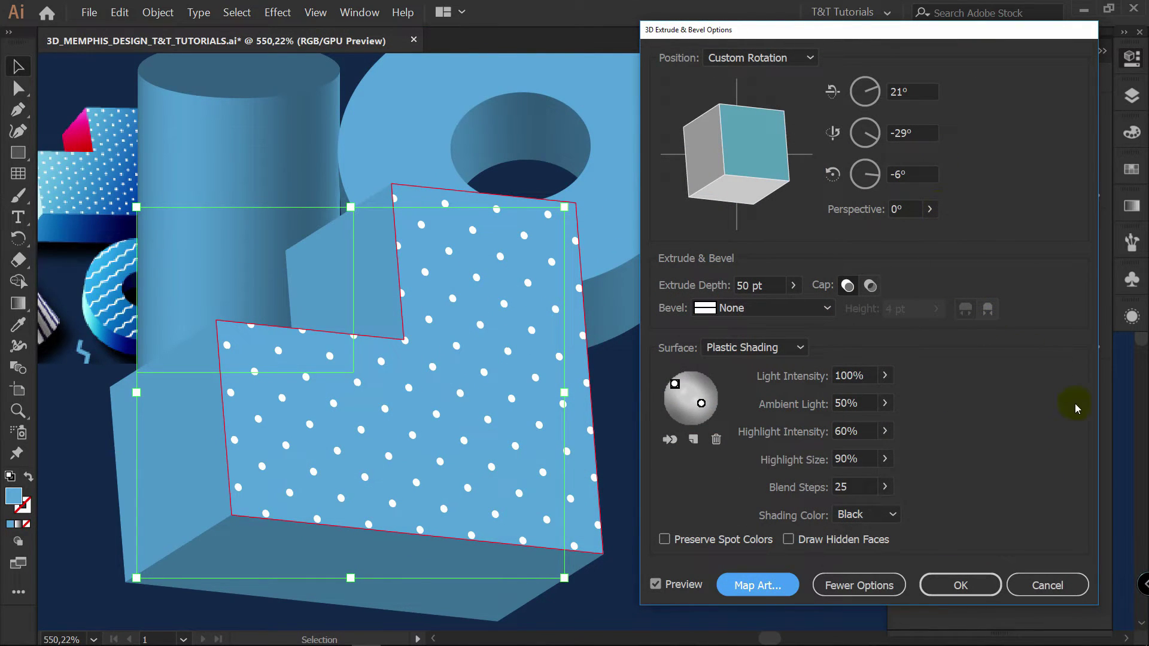
Step: Accept the L-shaped block's 3D settings and map symbol 1 onto surface 1 of 4 of the extruded ring with preview on
click(983, 590)
drag(295, 423, 771, 407)
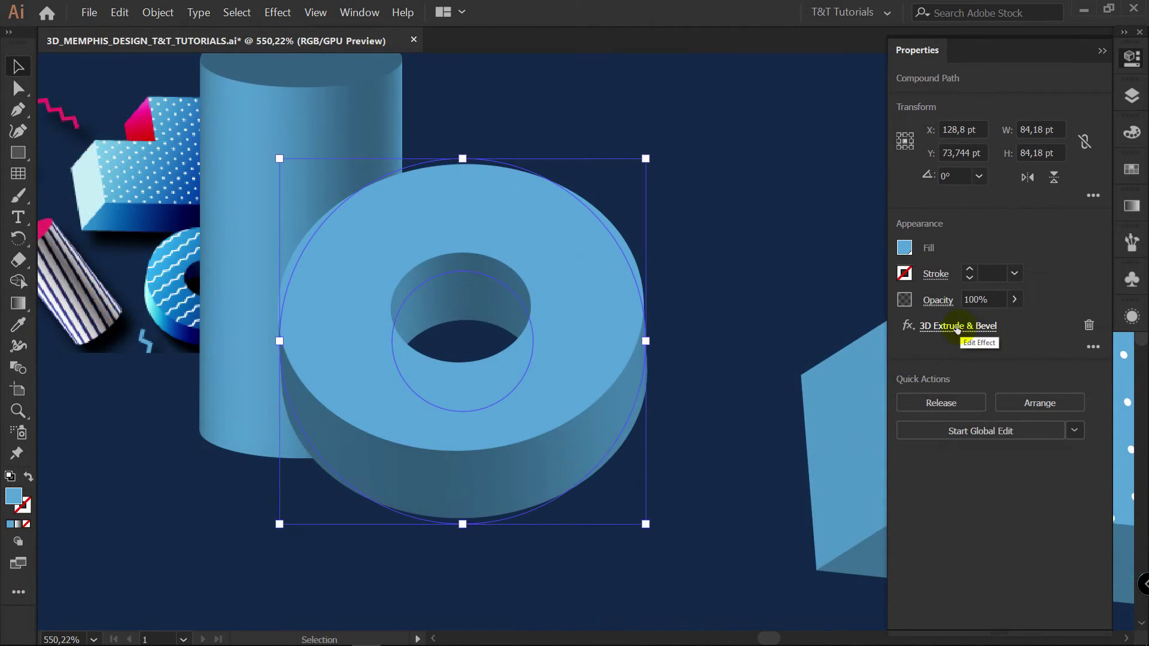
click(965, 329)
click(656, 584)
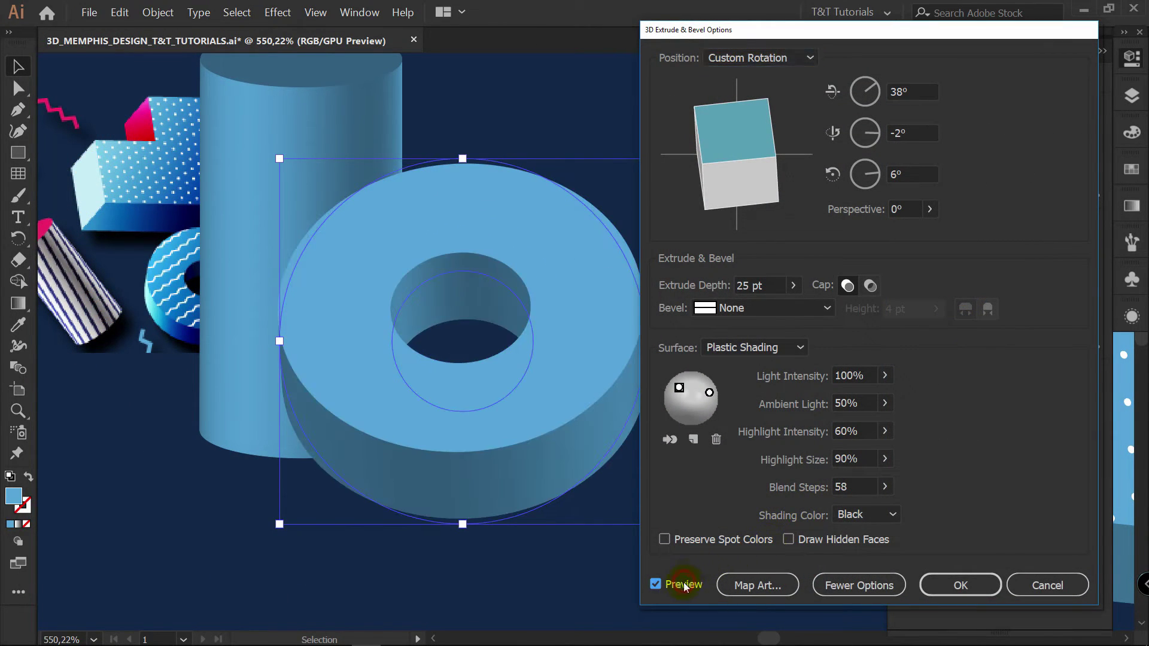
click(758, 585)
click(796, 60)
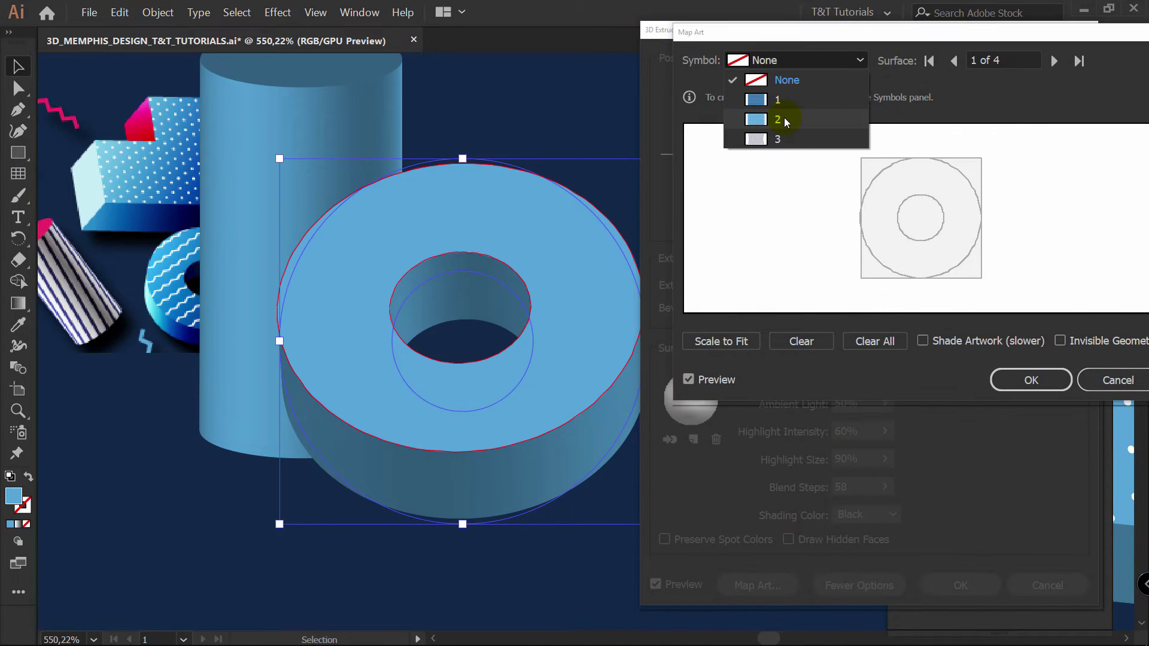
click(784, 98)
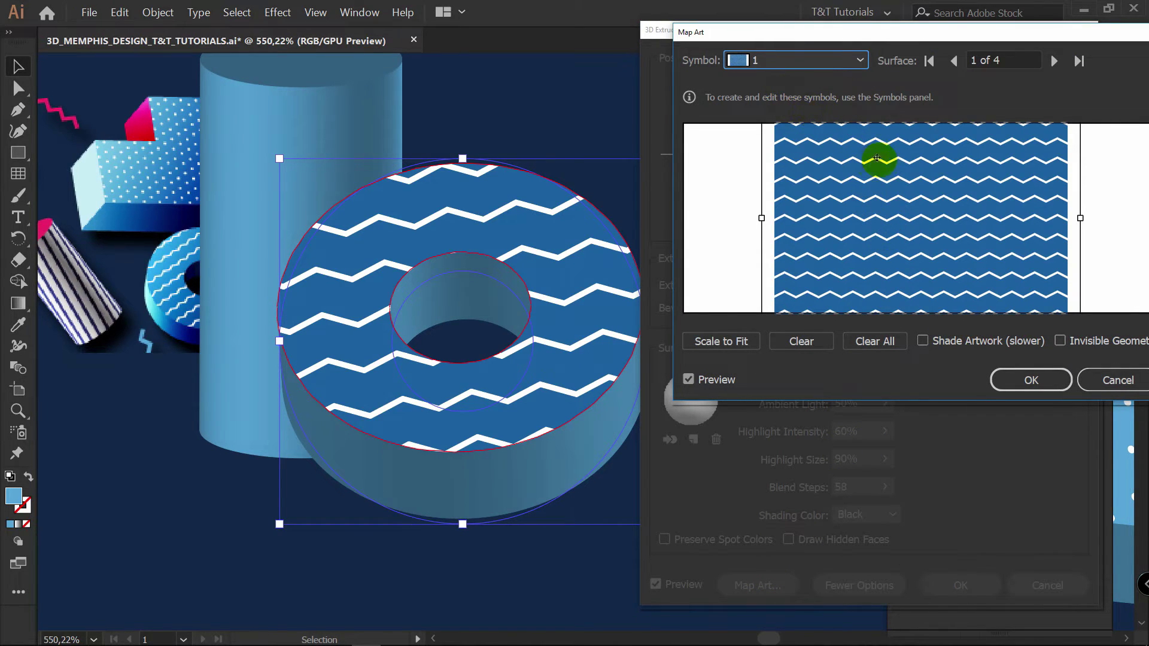
Step: Scale down the zigzag symbol and position it so it fully covers the ring's front face
drag(958, 159, 952, 193)
drag(988, 263, 1005, 277)
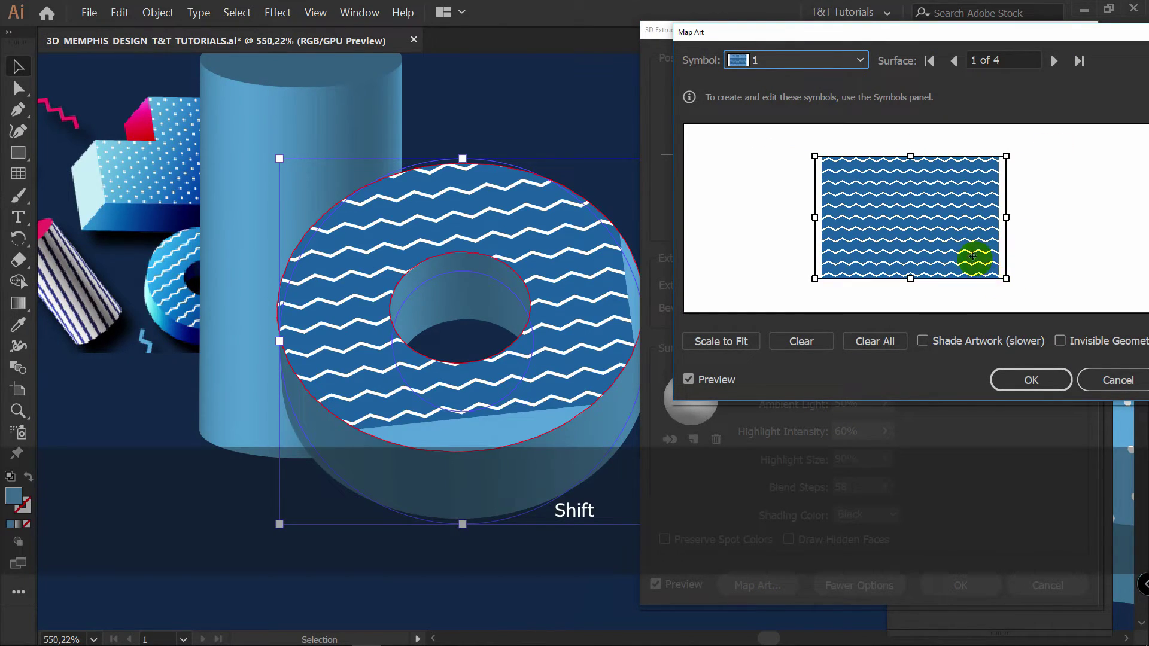
mouse_move(816, 154)
mouse_down()
mouse_move(826, 160)
mouse_move(822, 149)
mouse_up()
drag(947, 200, 975, 201)
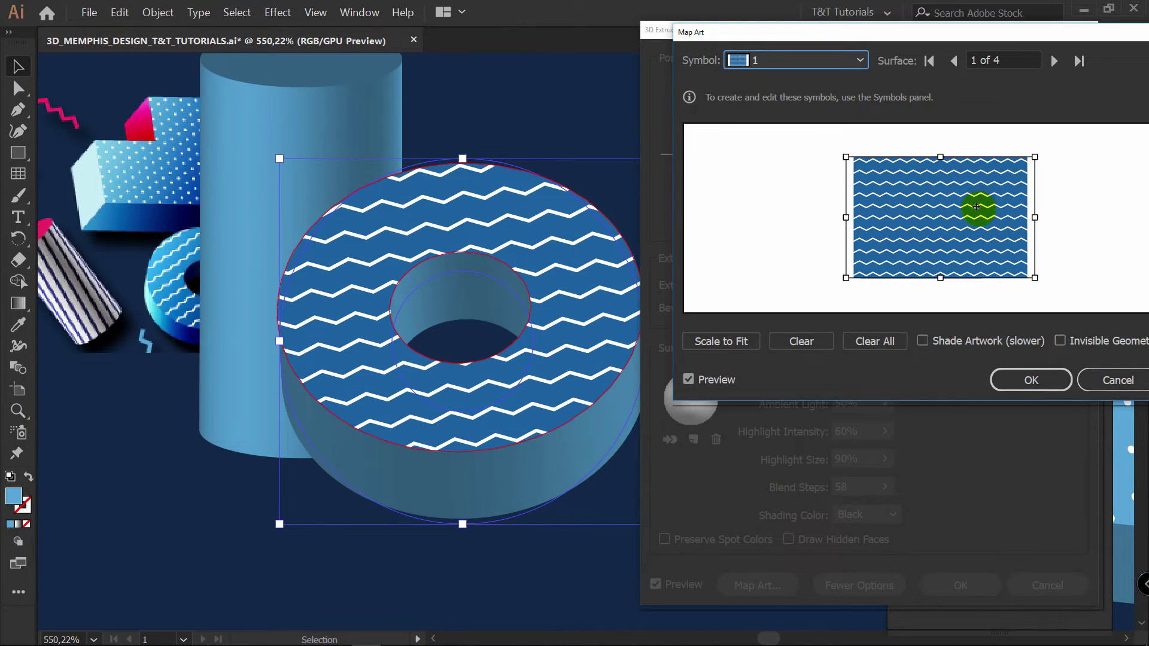
Step: Enable Shade Artwork for the ring's mapped pattern and rotate the ring to 35°, -5° and 10°
click(950, 344)
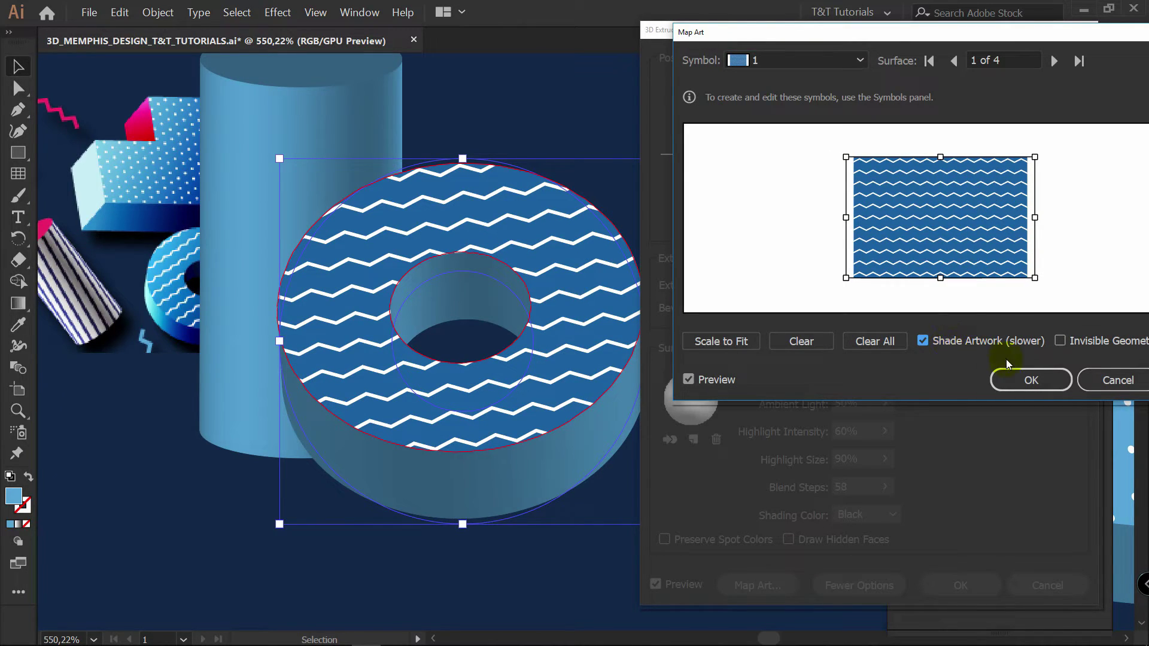
click(1028, 378)
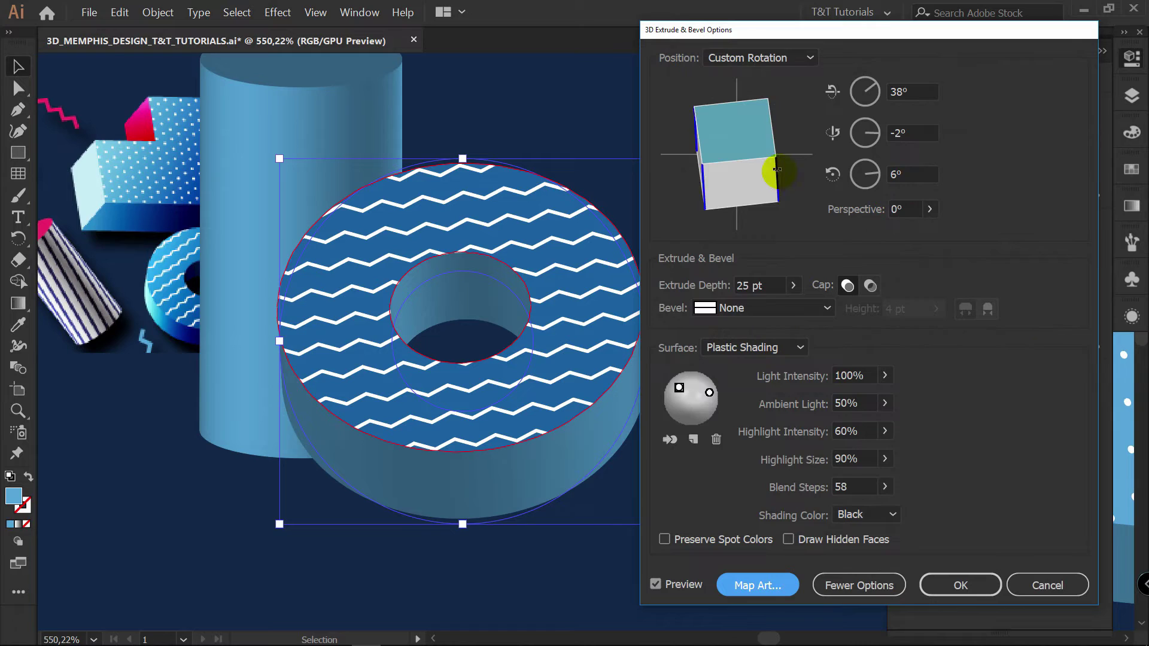
mouse_move(777, 170)
mouse_down()
mouse_move(760, 149)
mouse_move(782, 159)
mouse_up()
click(961, 590)
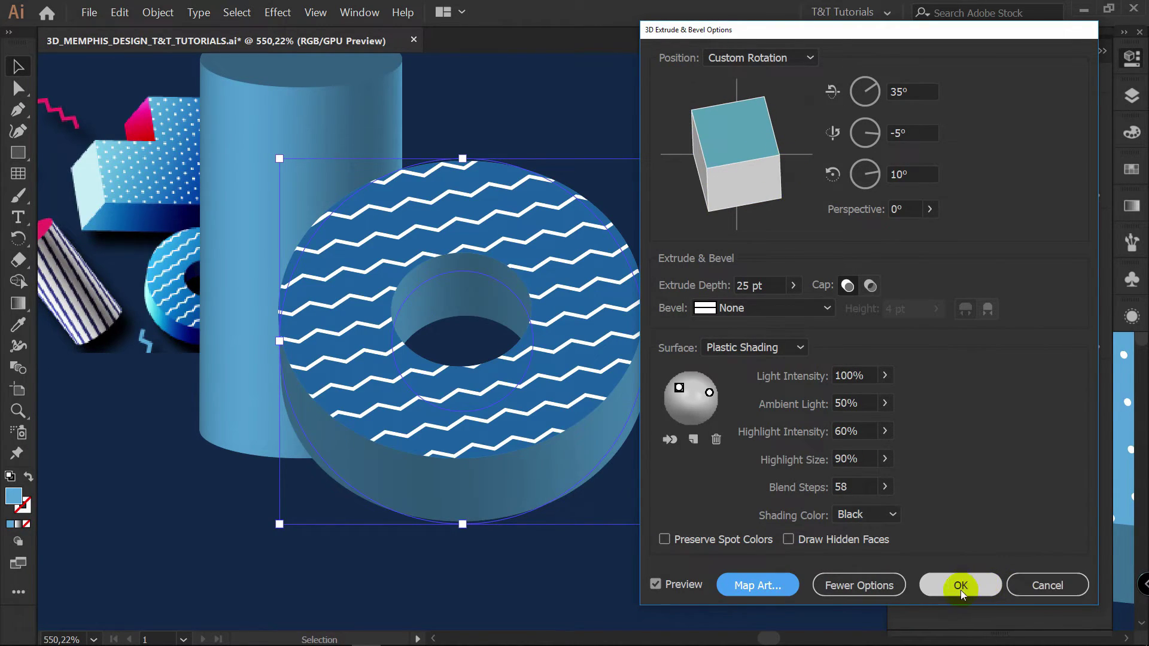
Step: Open the art mapping settings of the cylinder's 3D Revolve effect with preview on
drag(424, 363, 766, 157)
drag(333, 200, 449, 307)
click(946, 327)
click(656, 600)
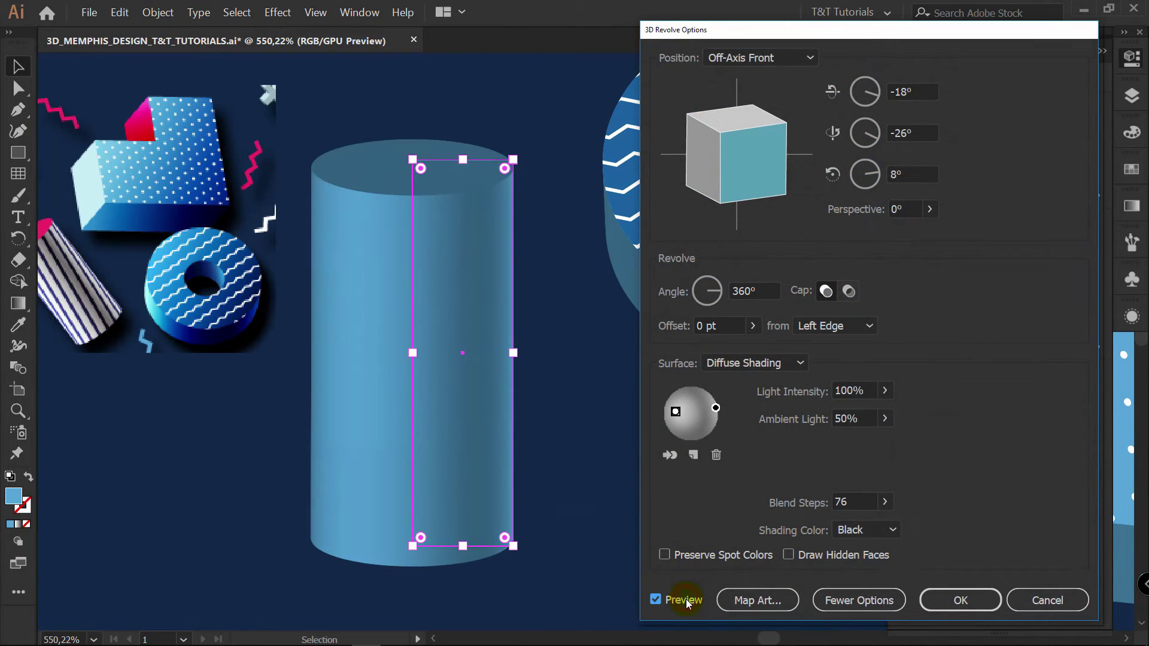
click(756, 601)
click(823, 57)
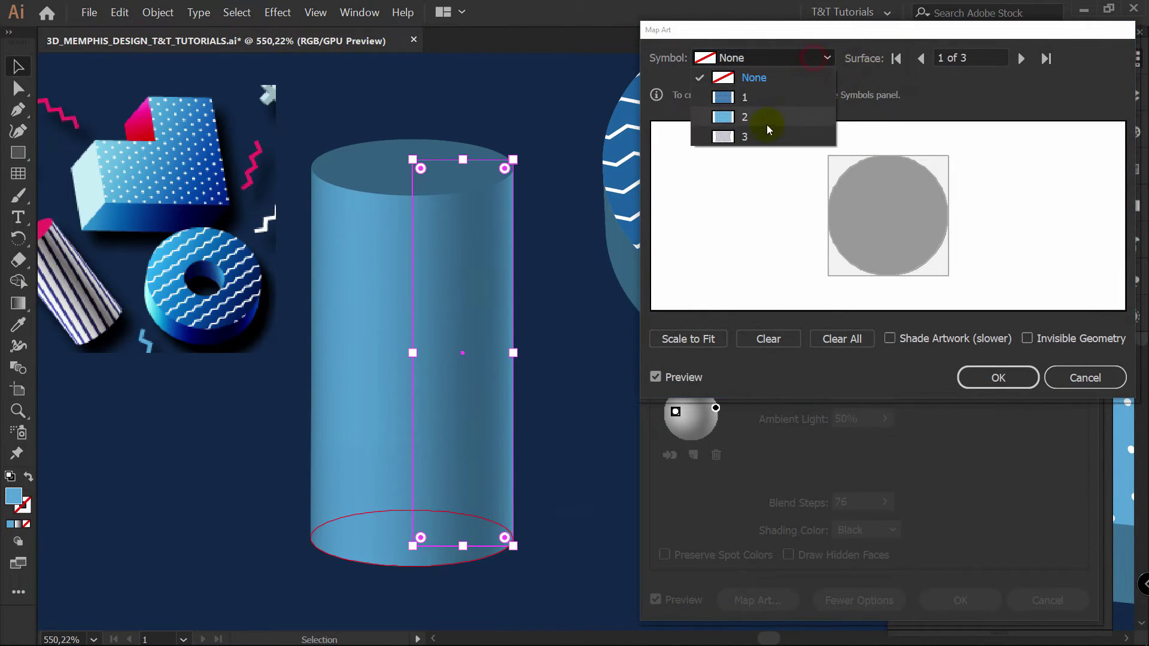
click(761, 137)
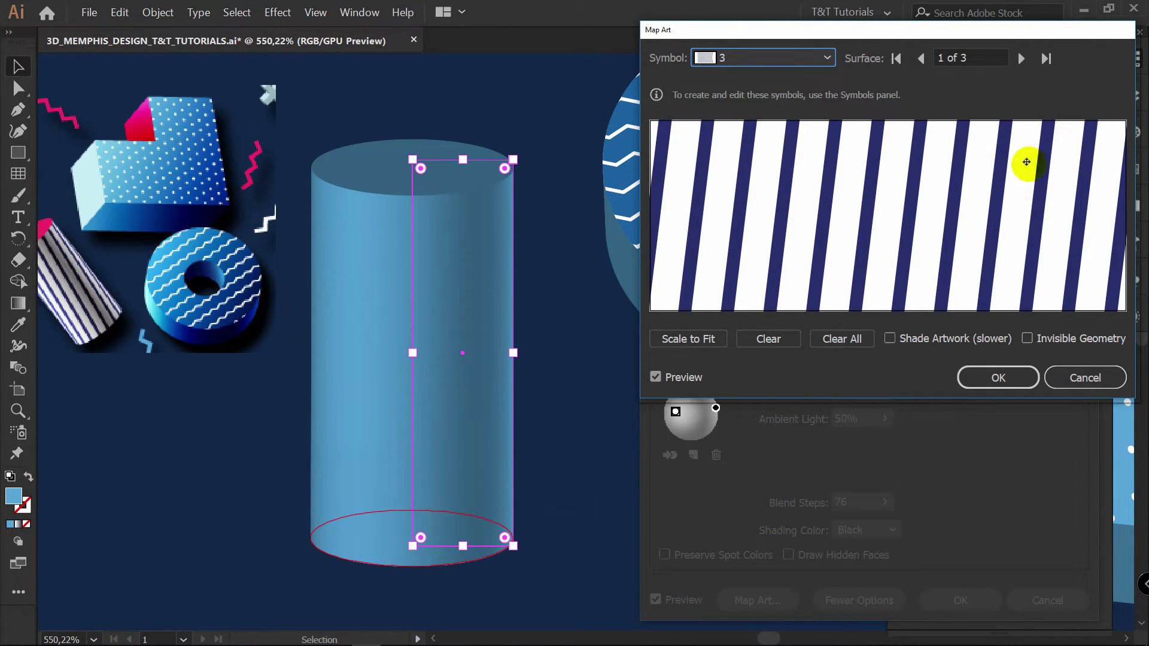
drag(1037, 181, 950, 202)
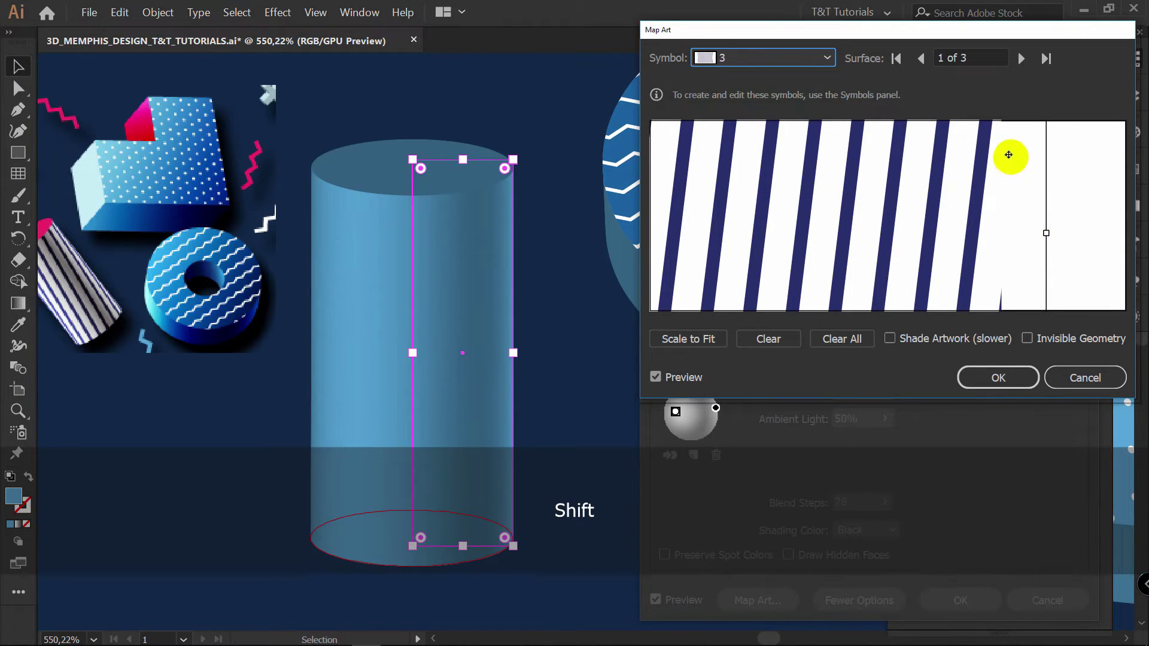
drag(1046, 233, 927, 215)
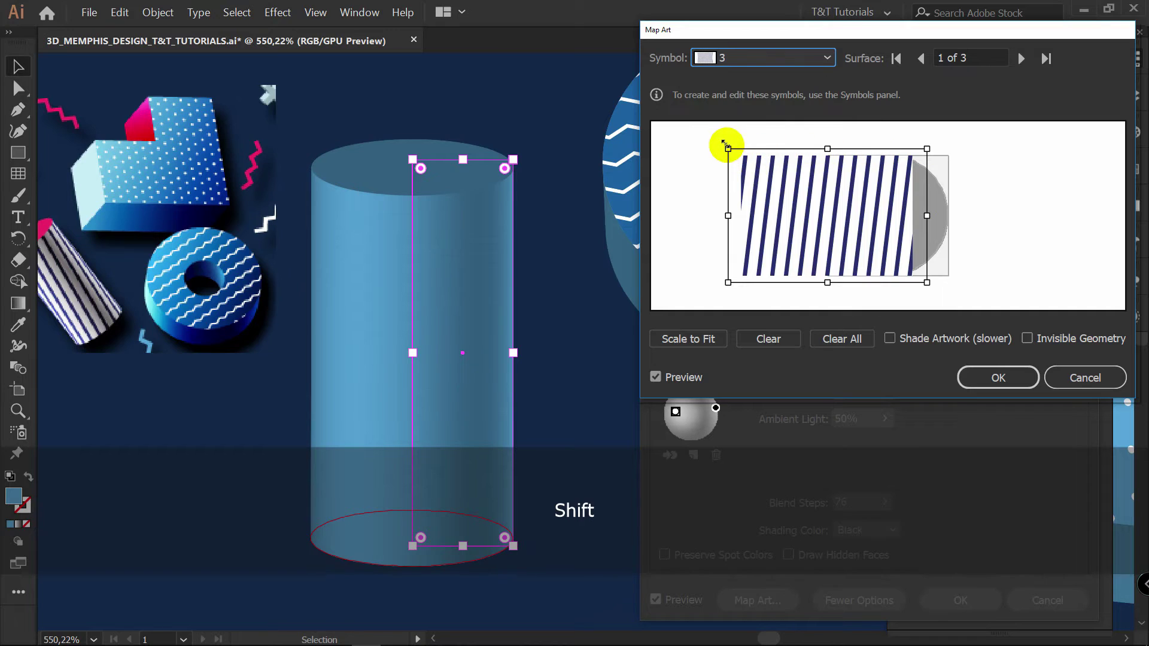
drag(927, 216, 919, 216)
drag(824, 151, 824, 157)
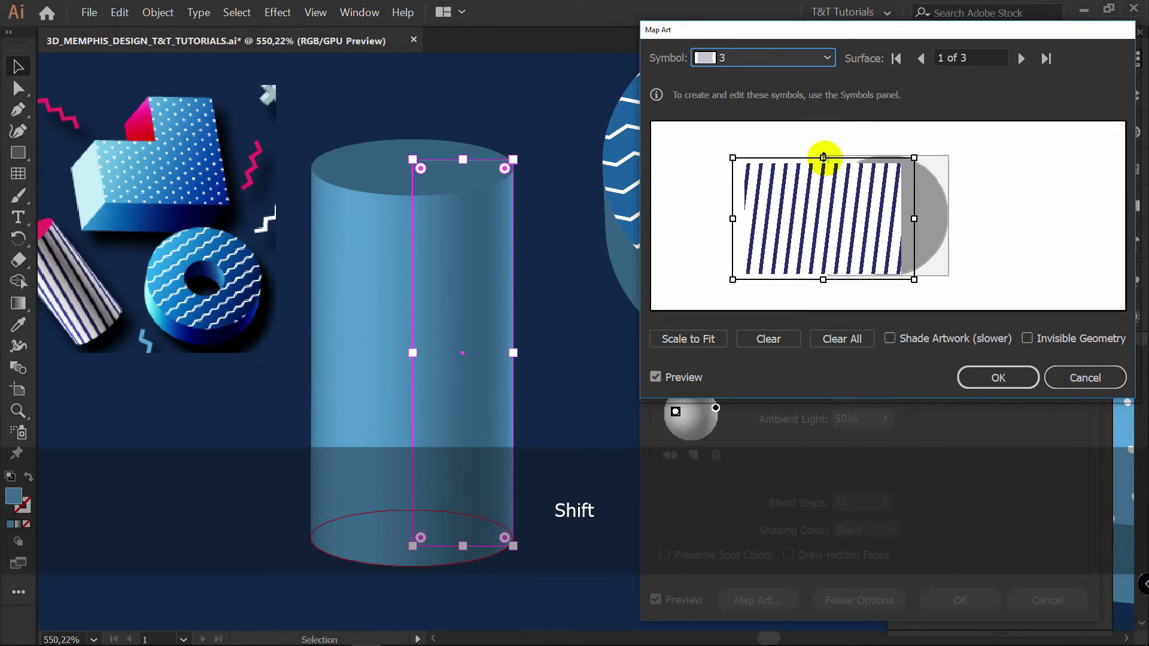
drag(914, 217, 886, 213)
click(766, 337)
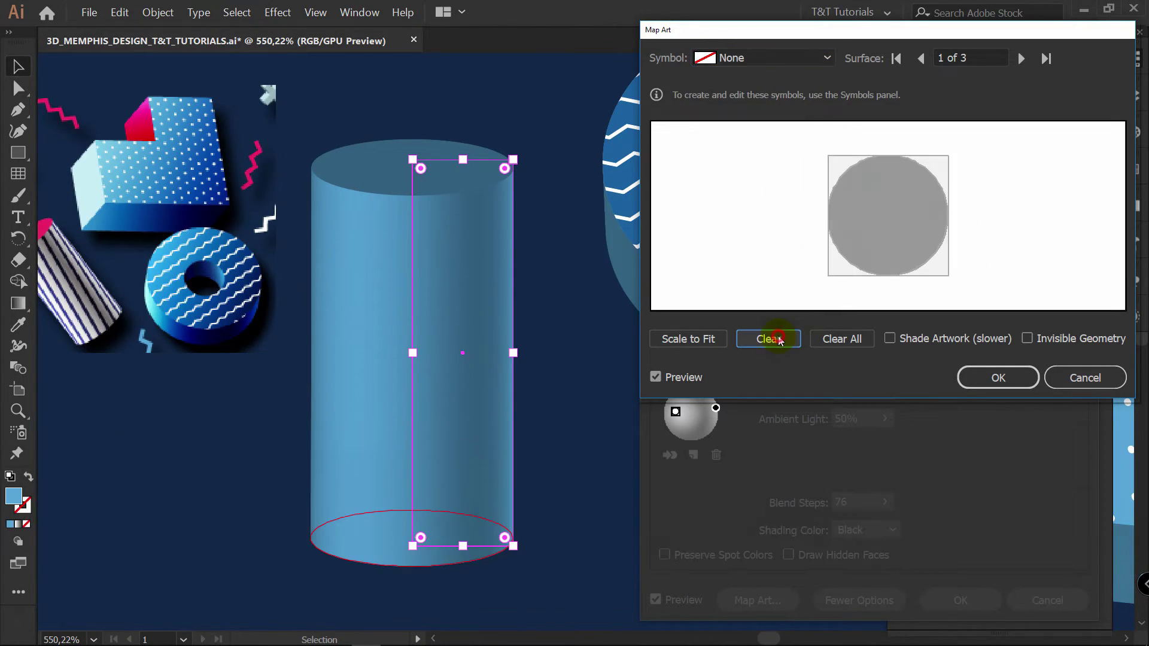
Step: Map symbol 3 onto surface 3 of 3 of the cylinder, scaling and positioning the stripes to cover the visible side
click(923, 58)
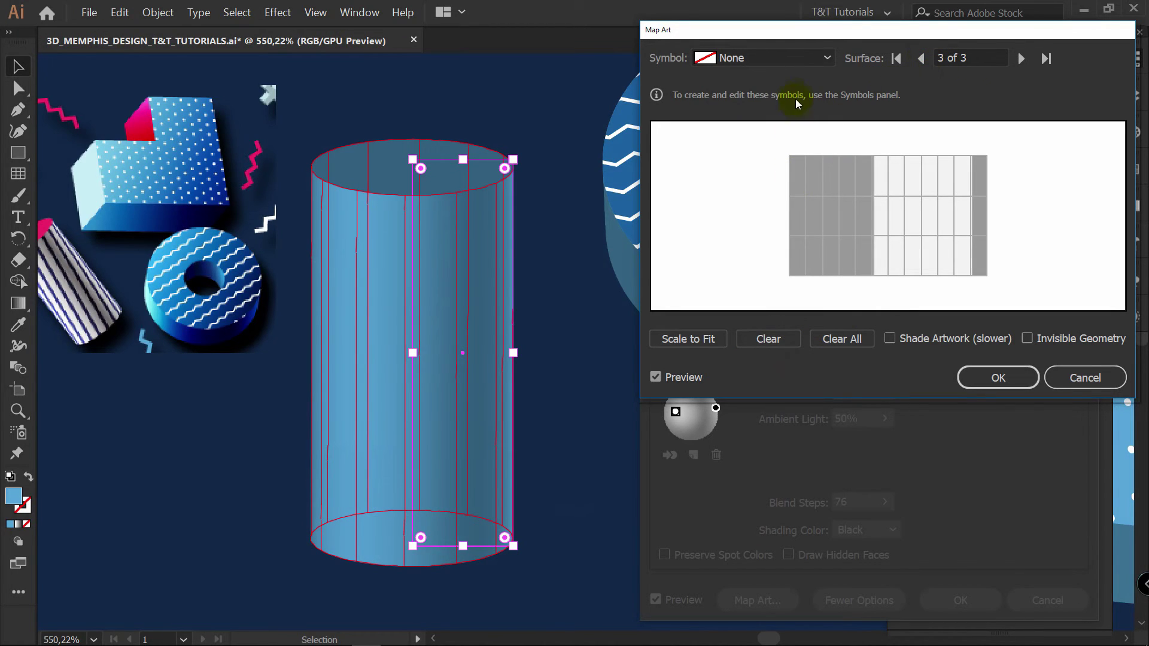
click(803, 59)
click(772, 137)
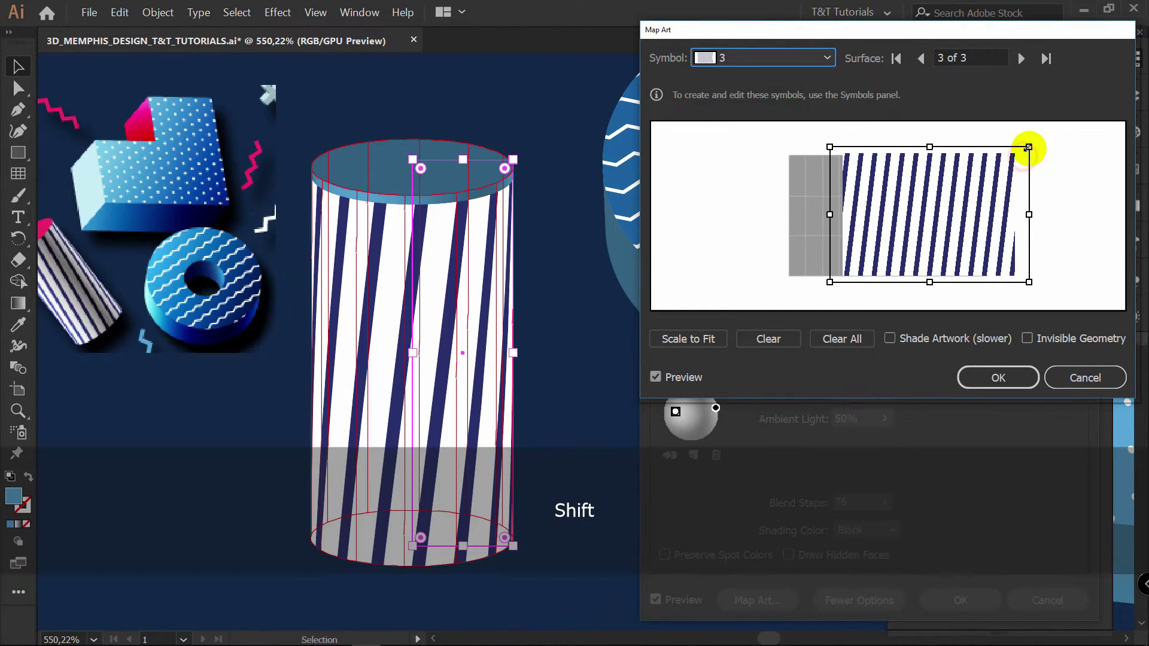
drag(988, 193, 990, 196)
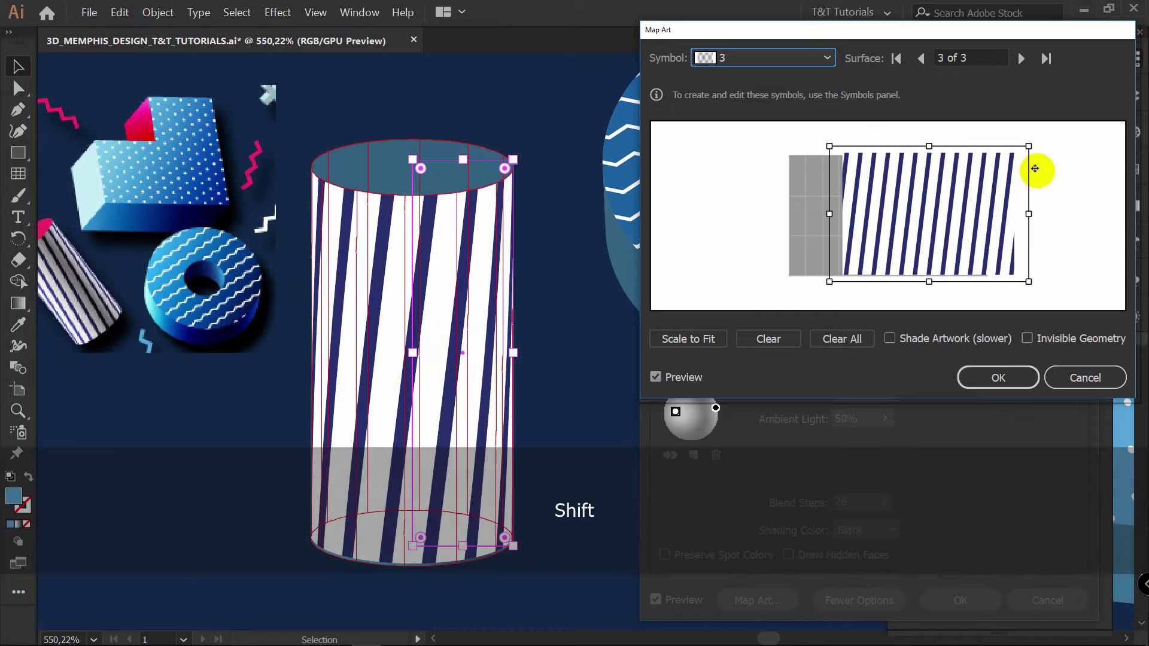
drag(1028, 147, 1034, 143)
drag(1033, 282, 1038, 286)
drag(989, 233, 1003, 228)
Step: Enable Shade Artwork for the cylinder's stripes and rotate the cylinder to -23°, -19° and 40°
click(910, 340)
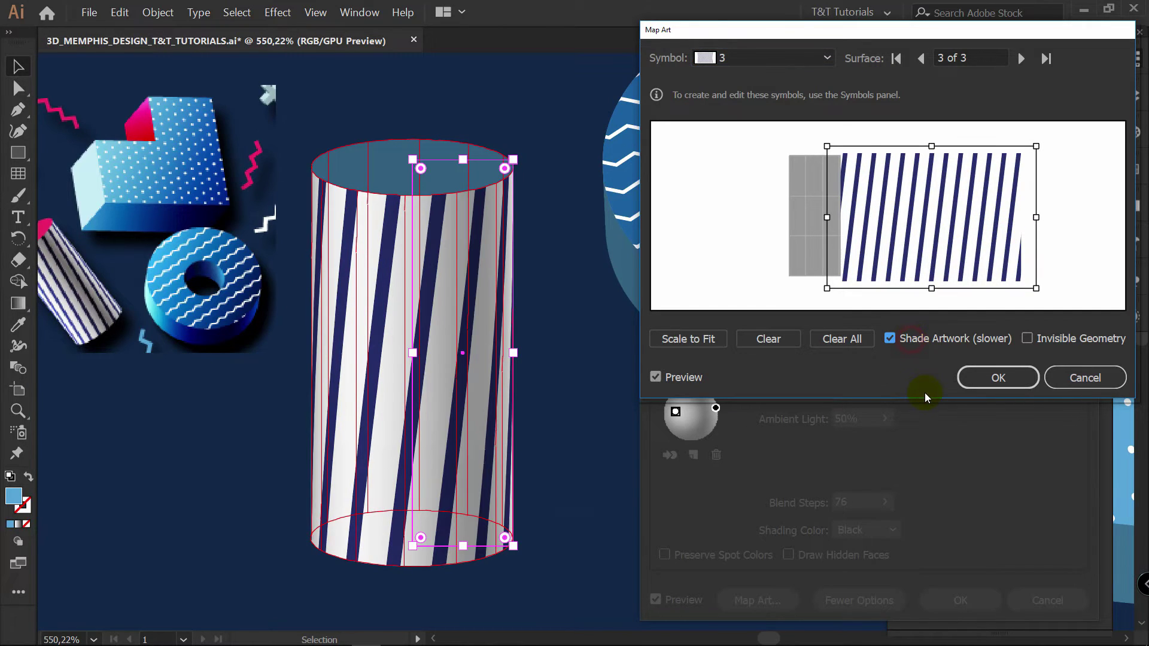
click(998, 376)
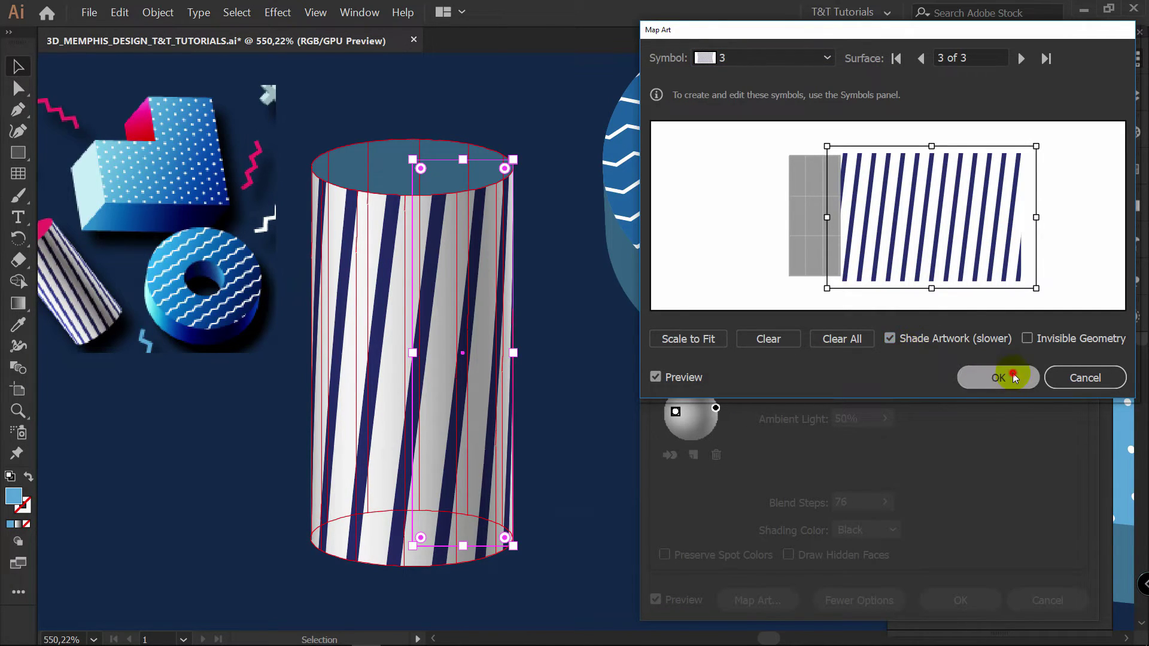
mouse_move(737, 114)
mouse_down()
mouse_move(695, 132)
mouse_move(729, 126)
mouse_up()
drag(772, 175, 727, 129)
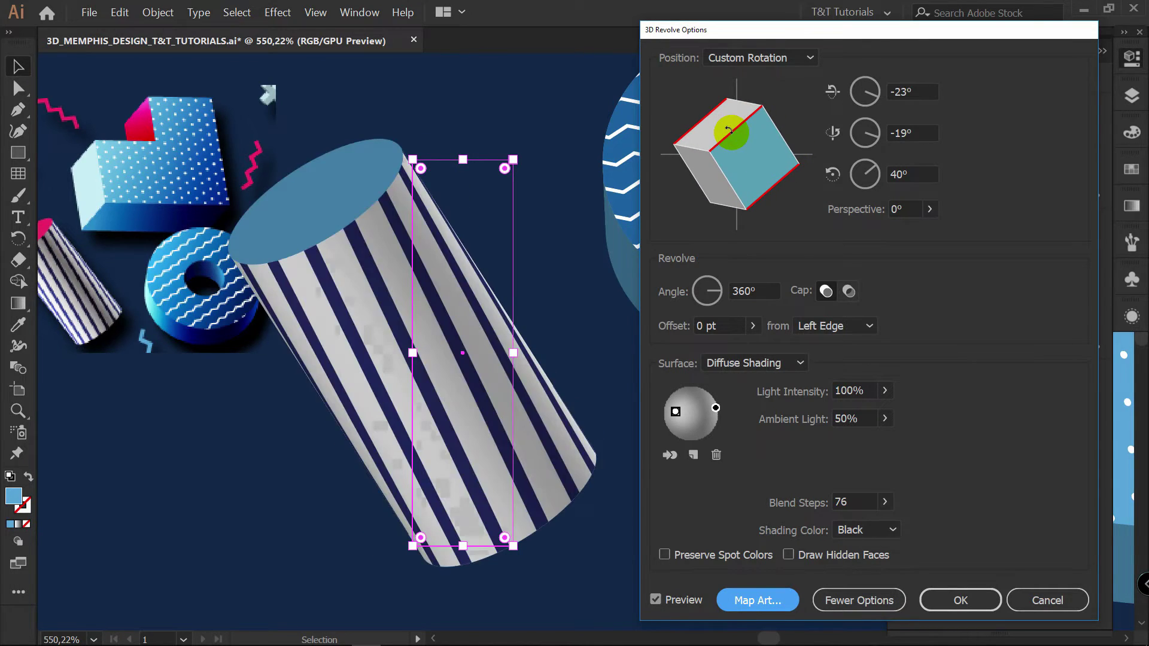
click(976, 592)
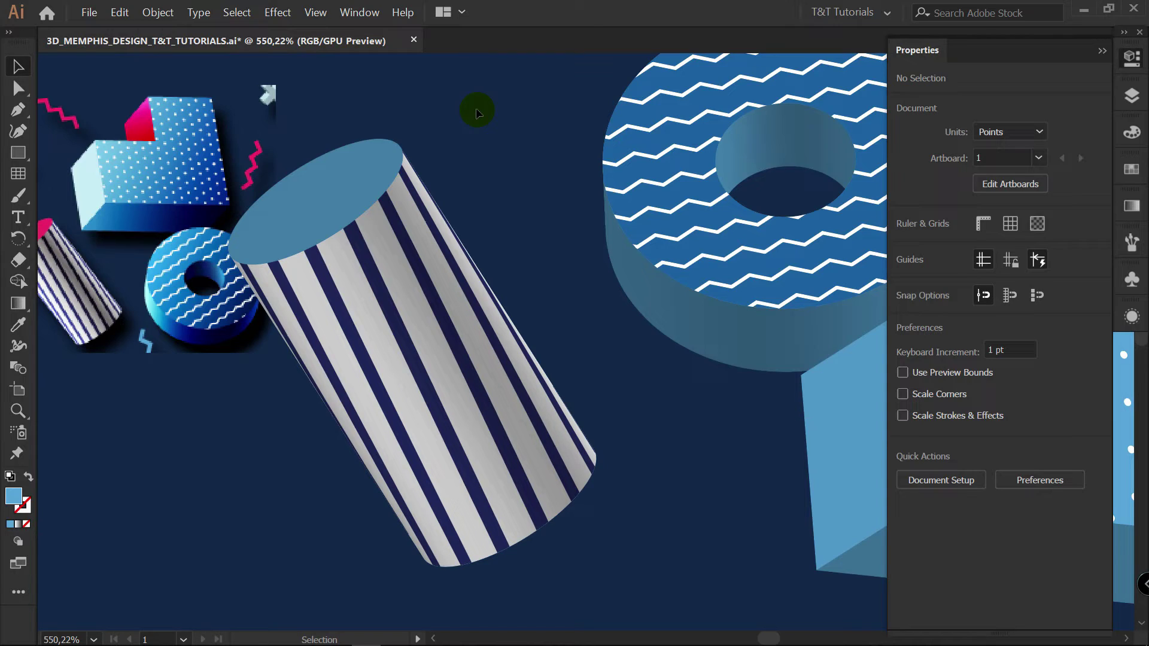
Step: Duplicate layers 1, 2 and 3 and hide the original layers
click(1132, 95)
click(982, 107)
shift+click(963, 216)
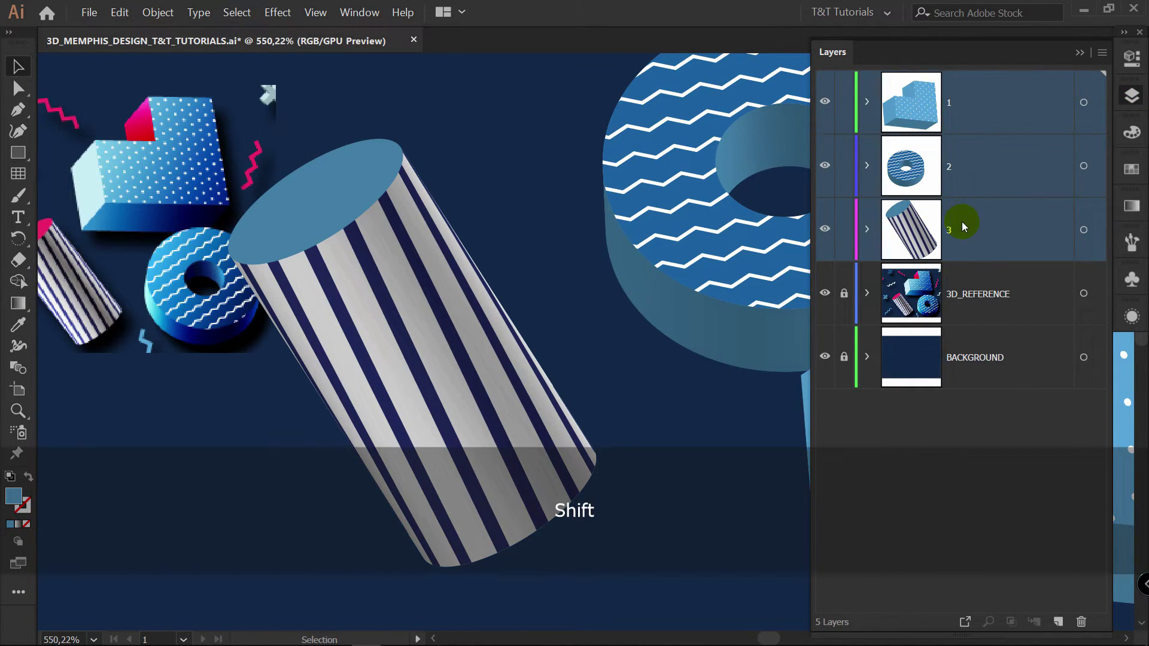
drag(963, 221, 1057, 621)
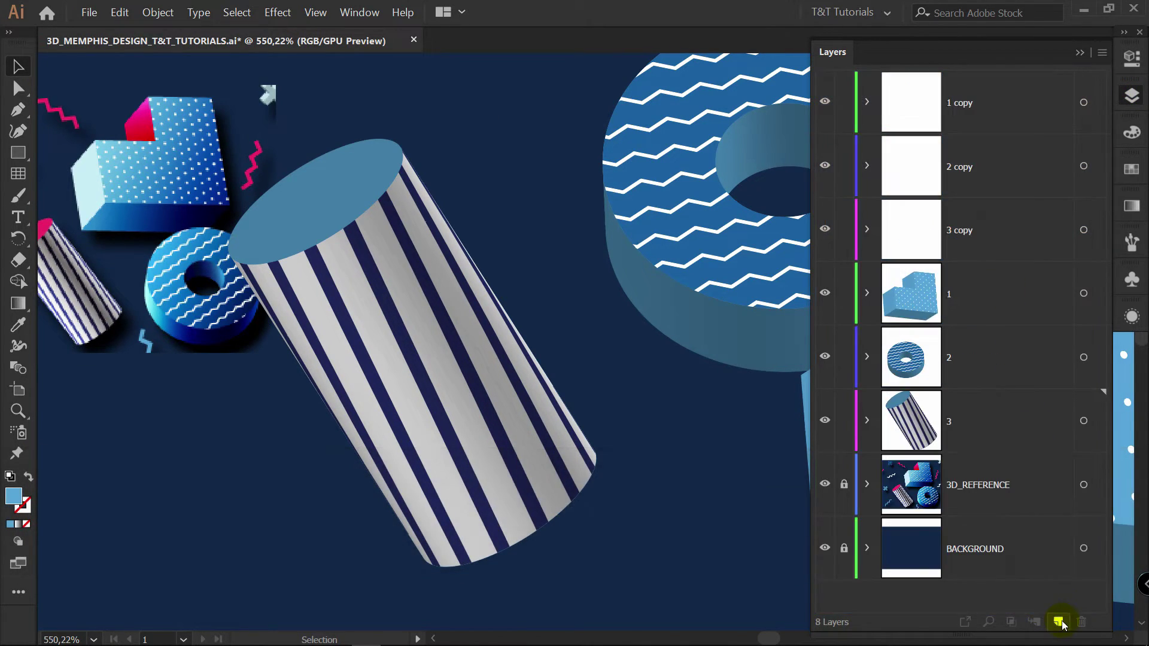
click(971, 293)
drag(826, 293, 826, 419)
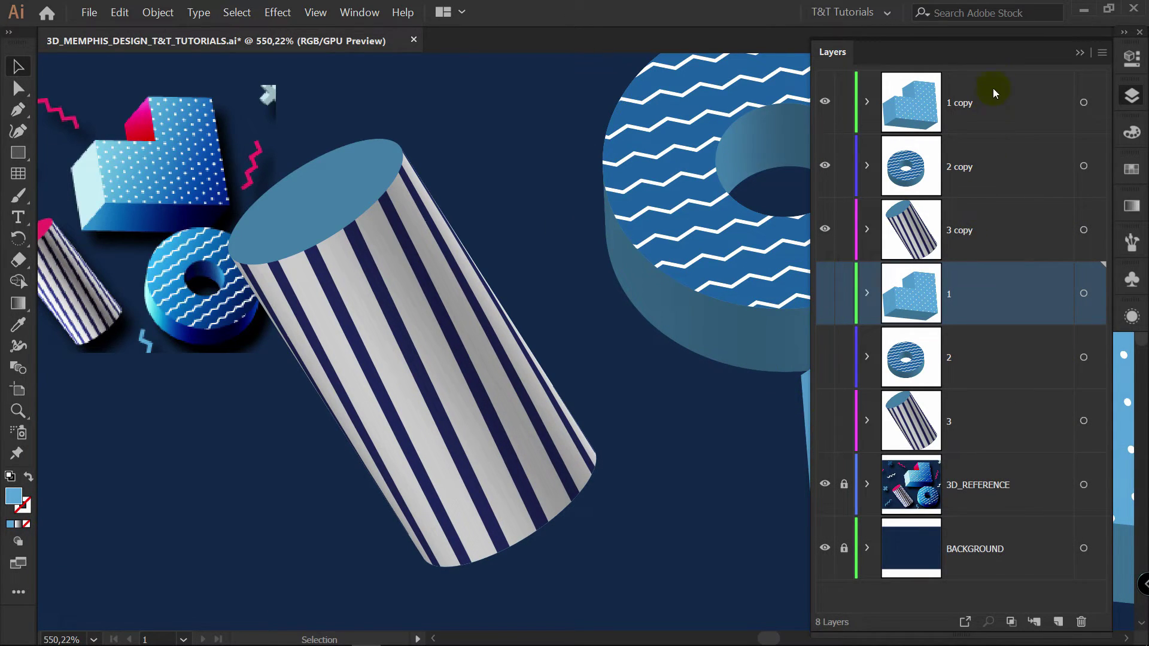
click(979, 225)
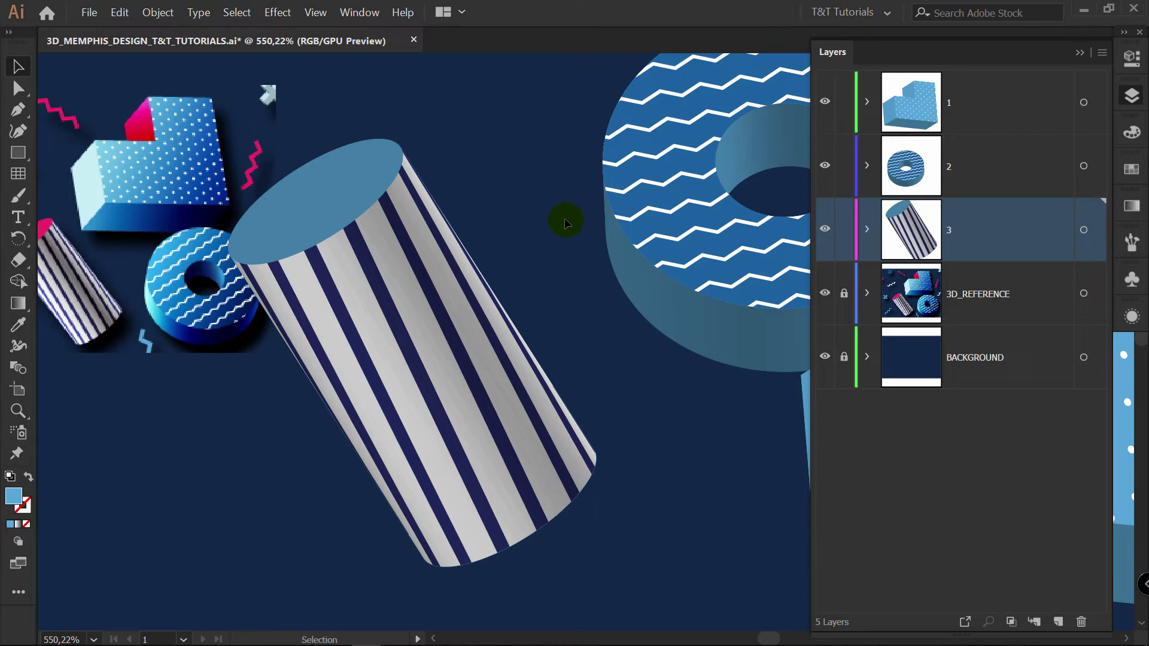
Step: Turn off Shade Artwork for the striped art mapped onto the cylinder's 3D Revolve effect
click(464, 260)
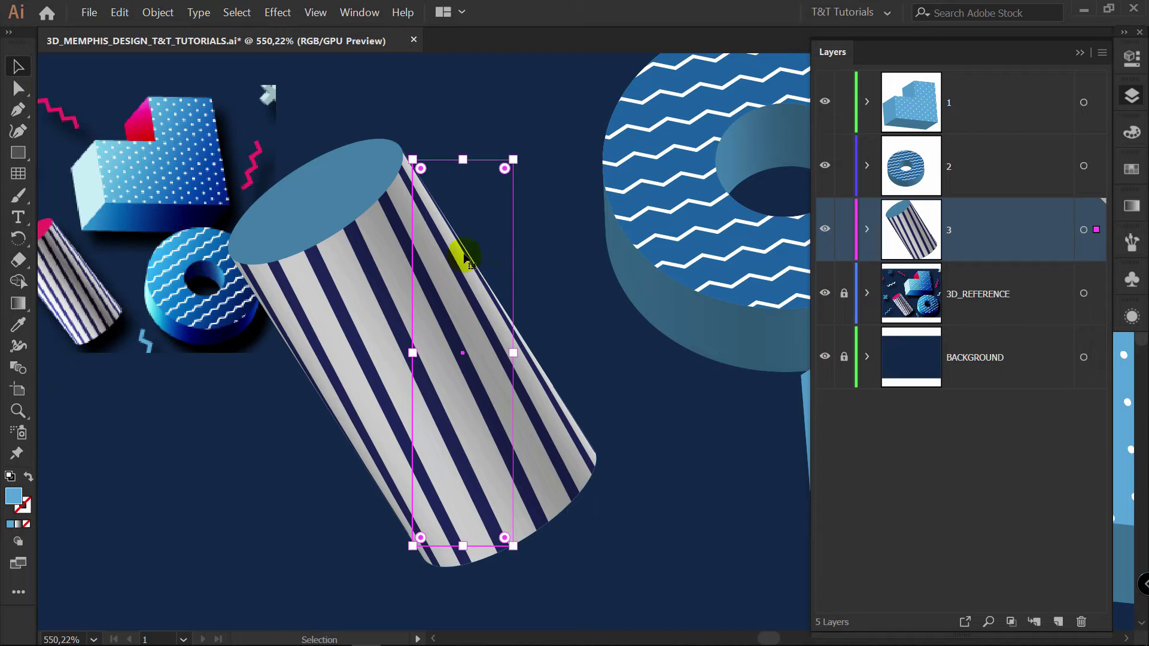
click(581, 299)
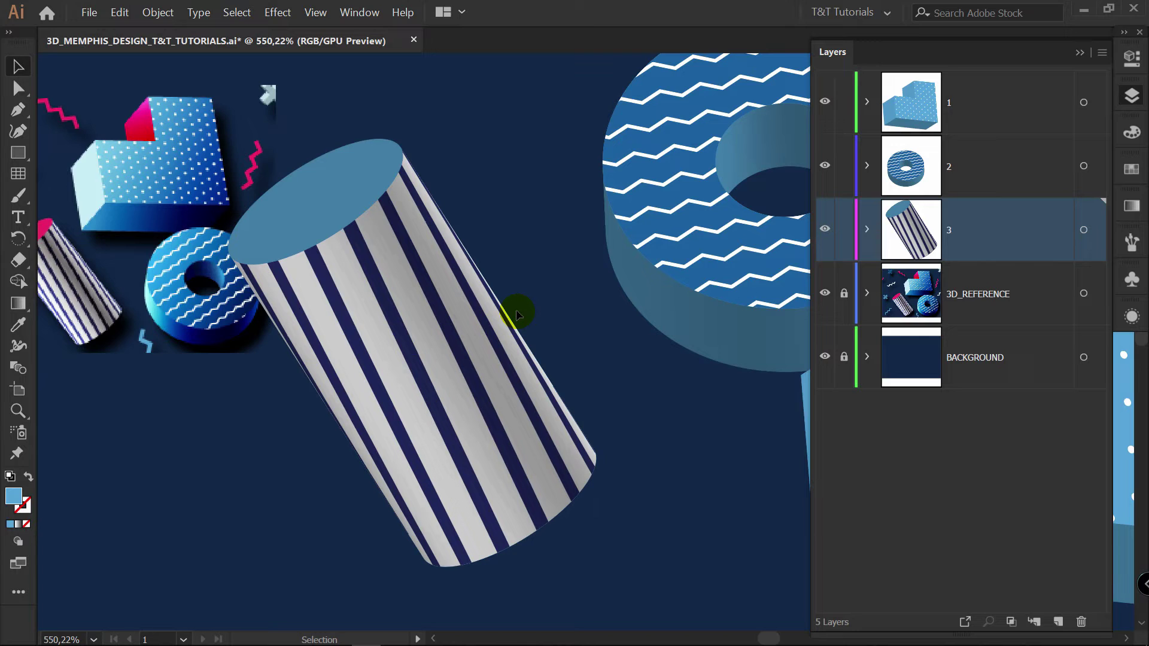
click(475, 275)
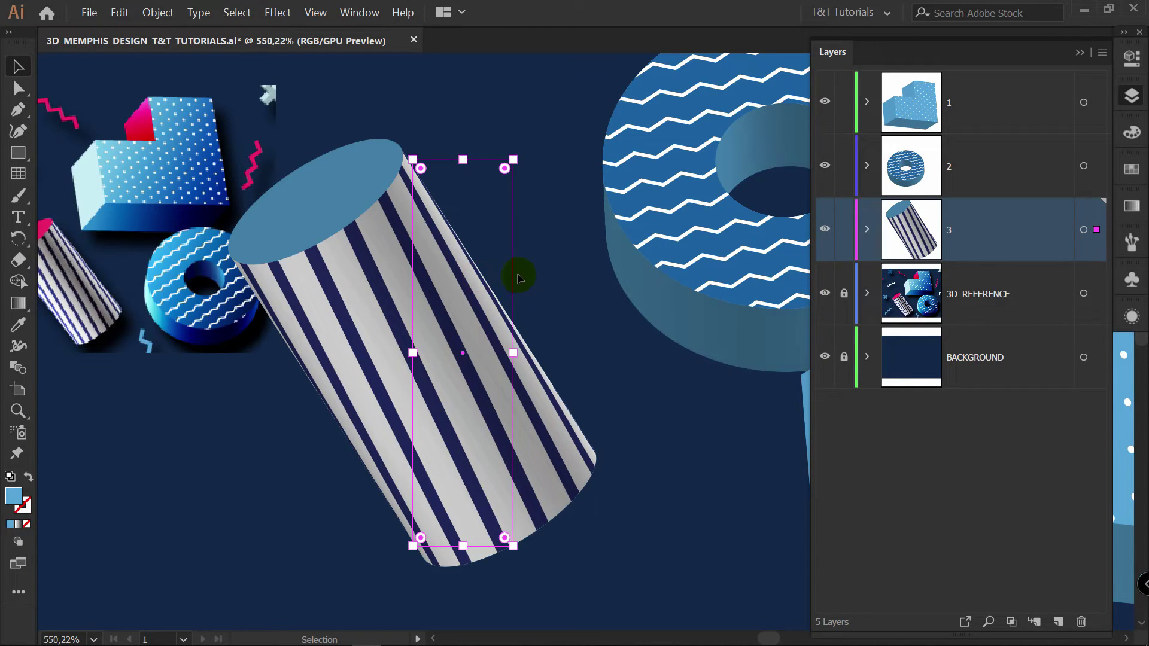
click(1132, 60)
click(961, 325)
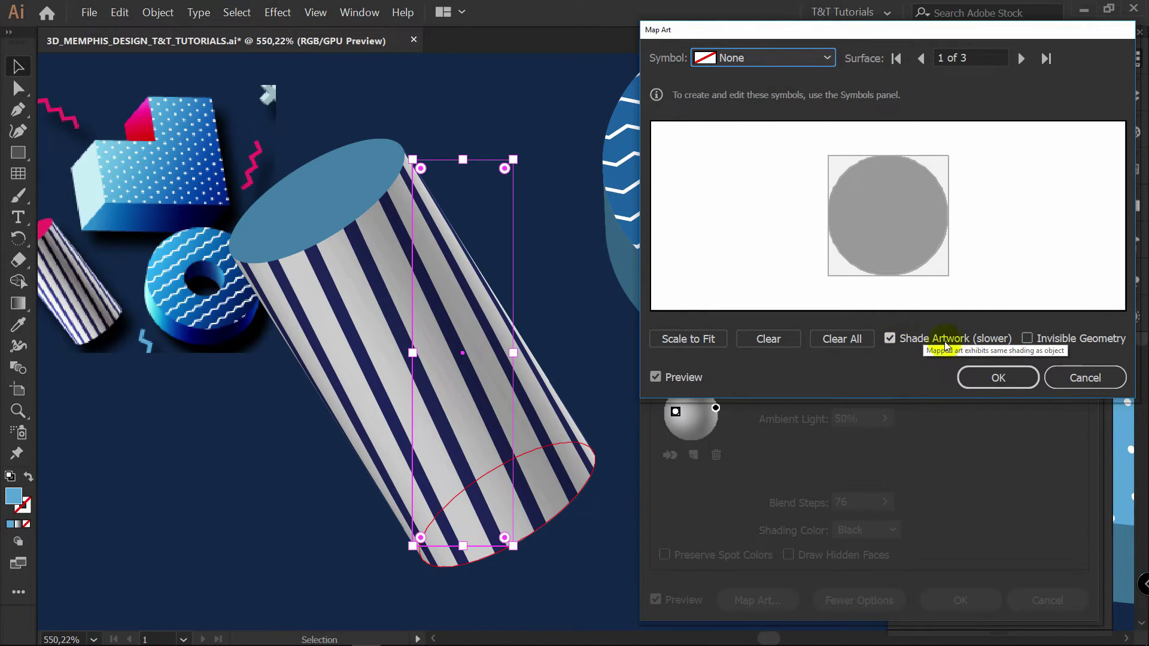
click(908, 342)
click(1009, 379)
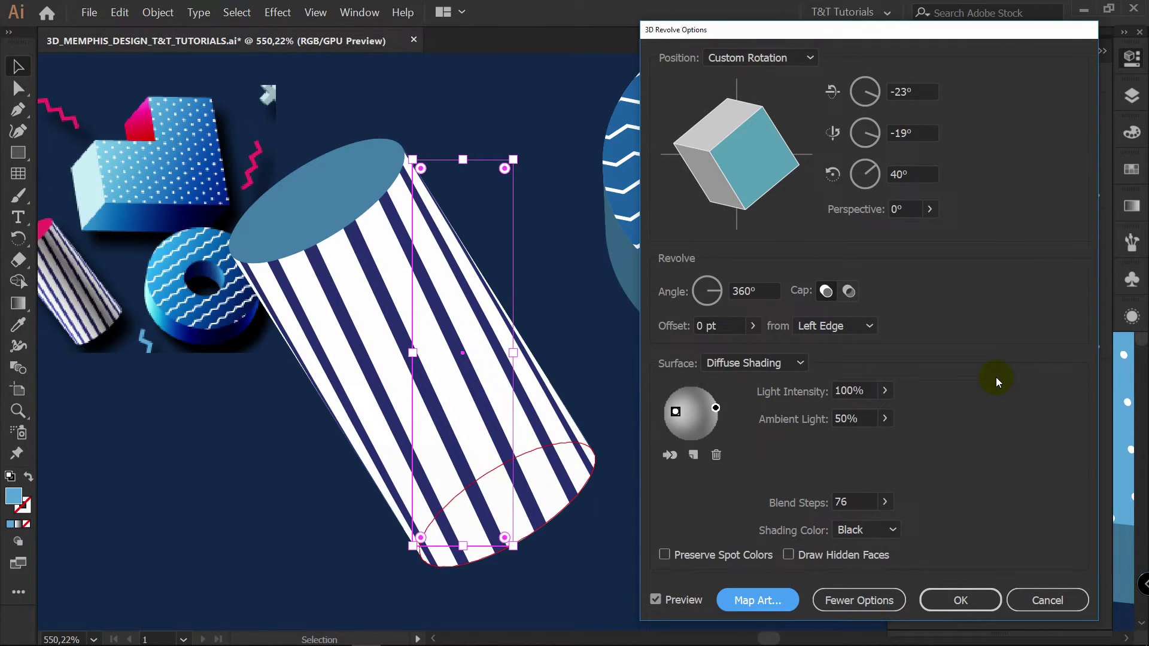
Step: Set the cylinder's 3D Revolve surface to No Shading and apply the effect
click(799, 362)
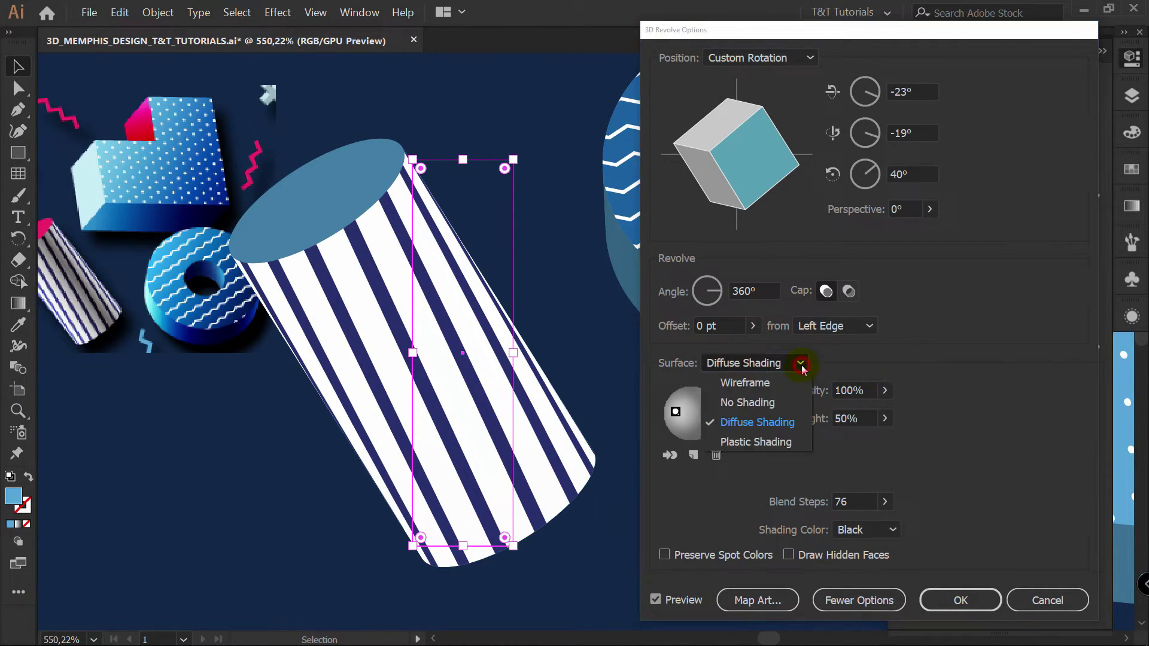
click(752, 401)
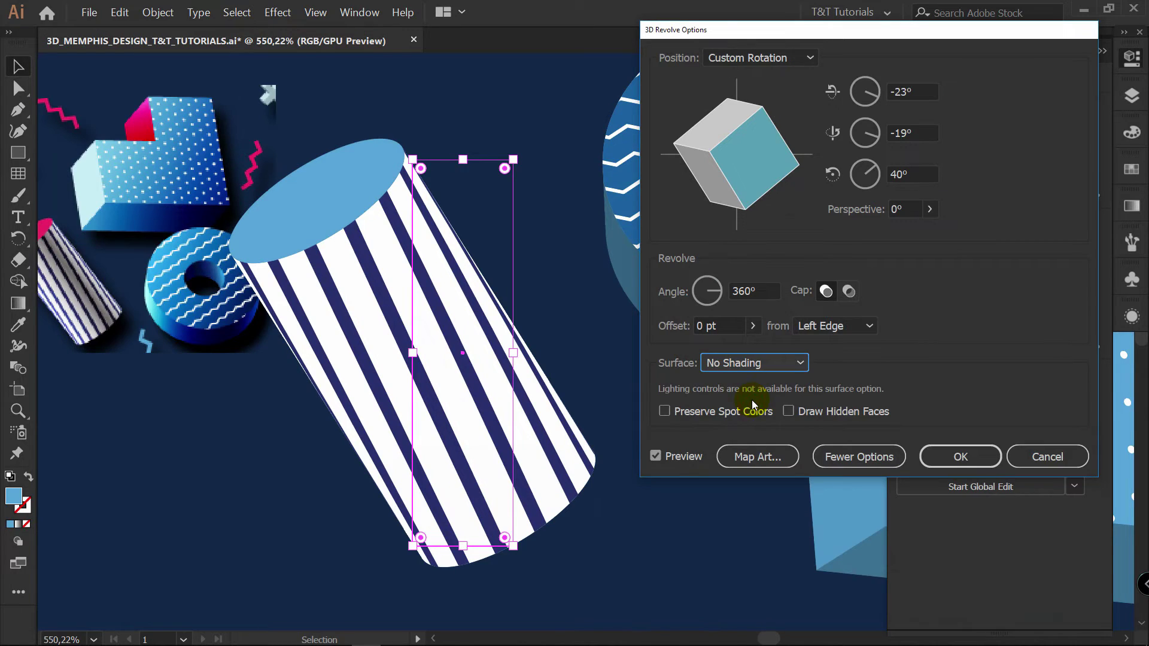
click(950, 453)
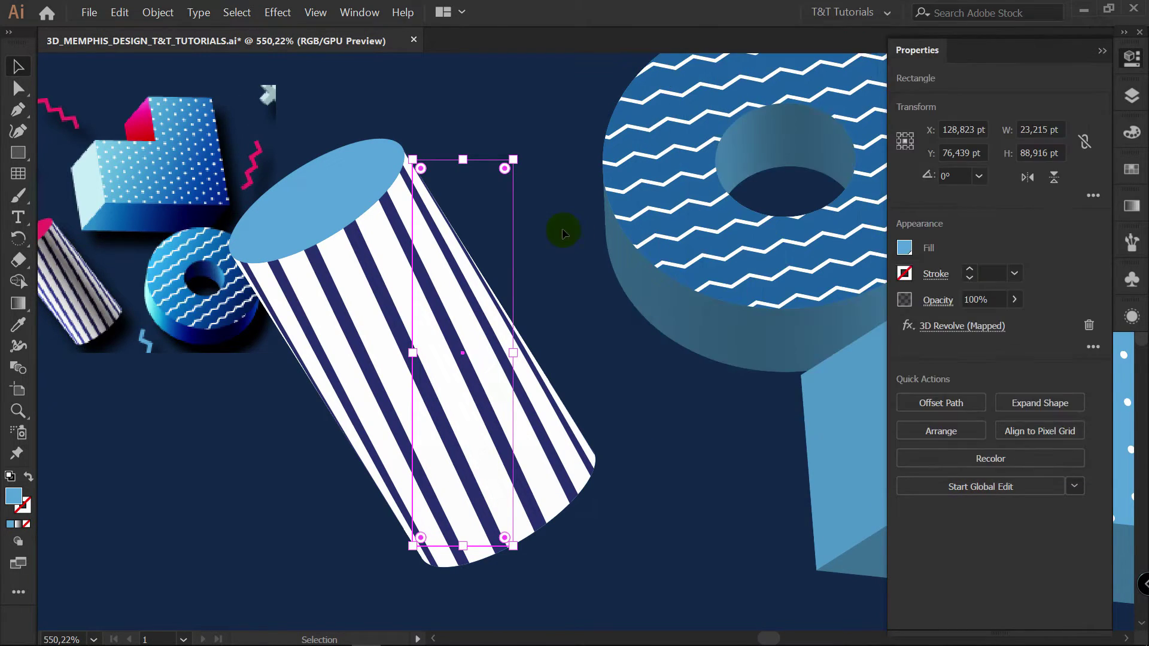
Step: Expand the appearance of the cylinder's mapped 3D Revolve effect and show the layer list
click(158, 12)
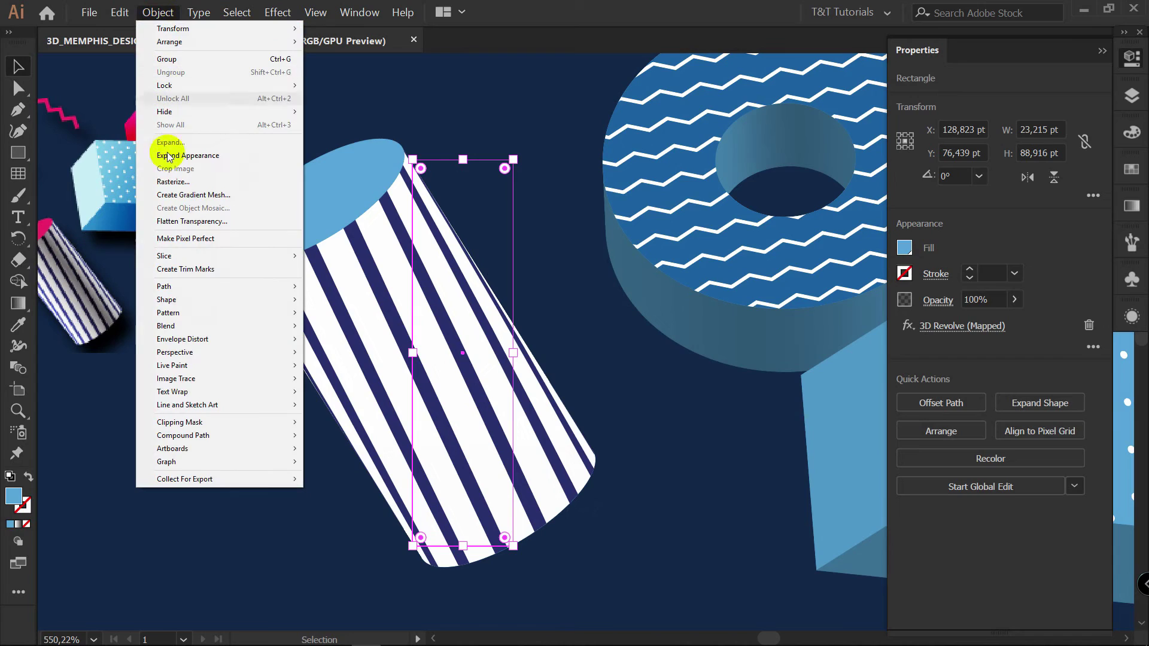
click(177, 160)
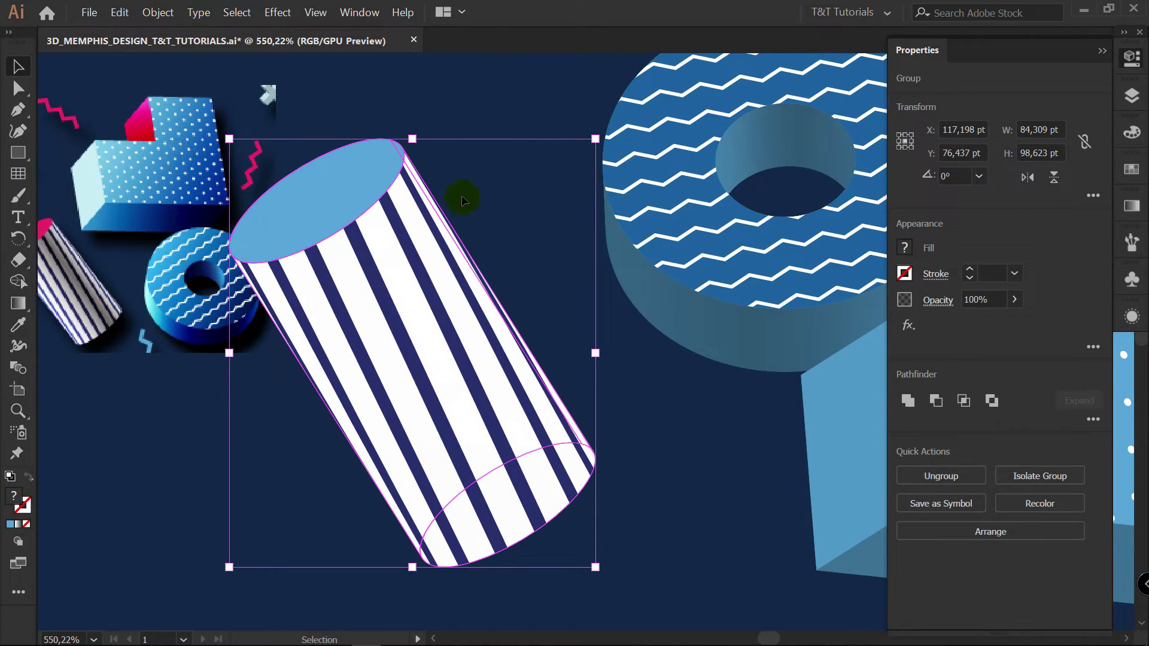
key(F7)
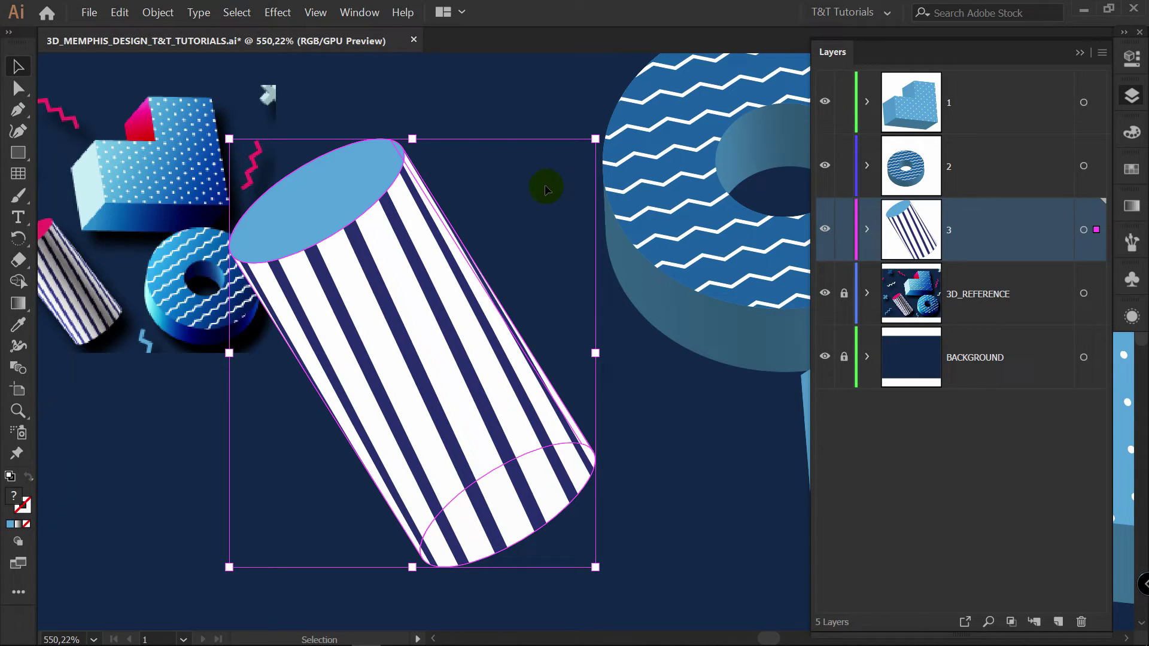
Step: Try ungrouping the expanded cylinder, undo the ungrouping and unfold its nested groups in layer 3
right_click(404, 253)
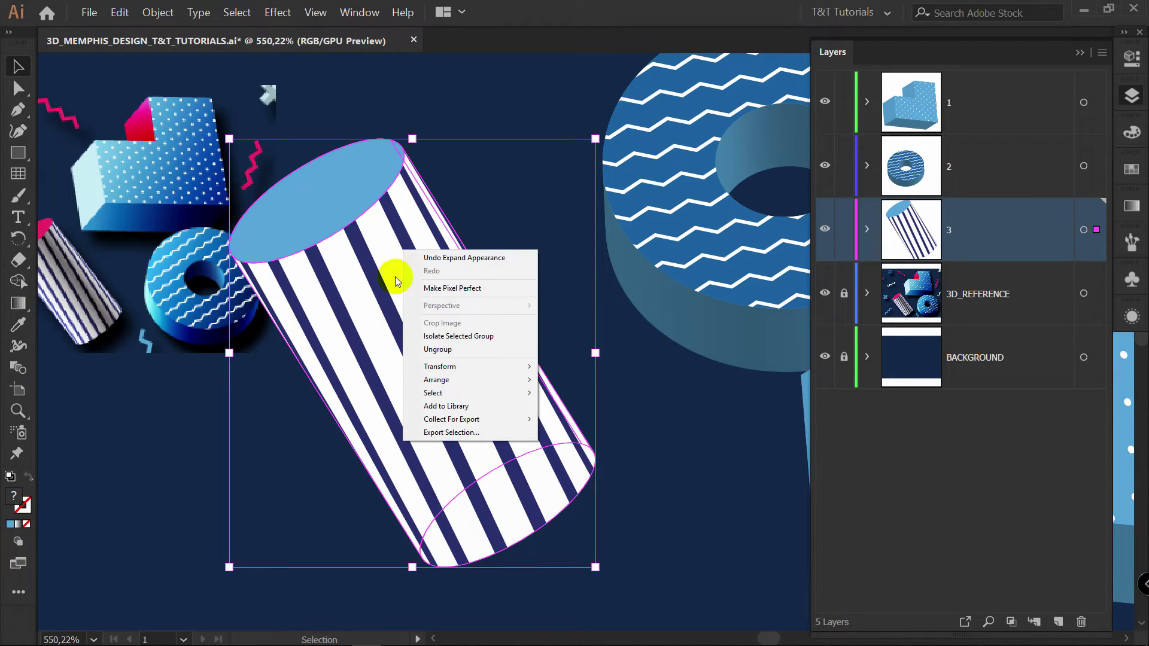
click(458, 352)
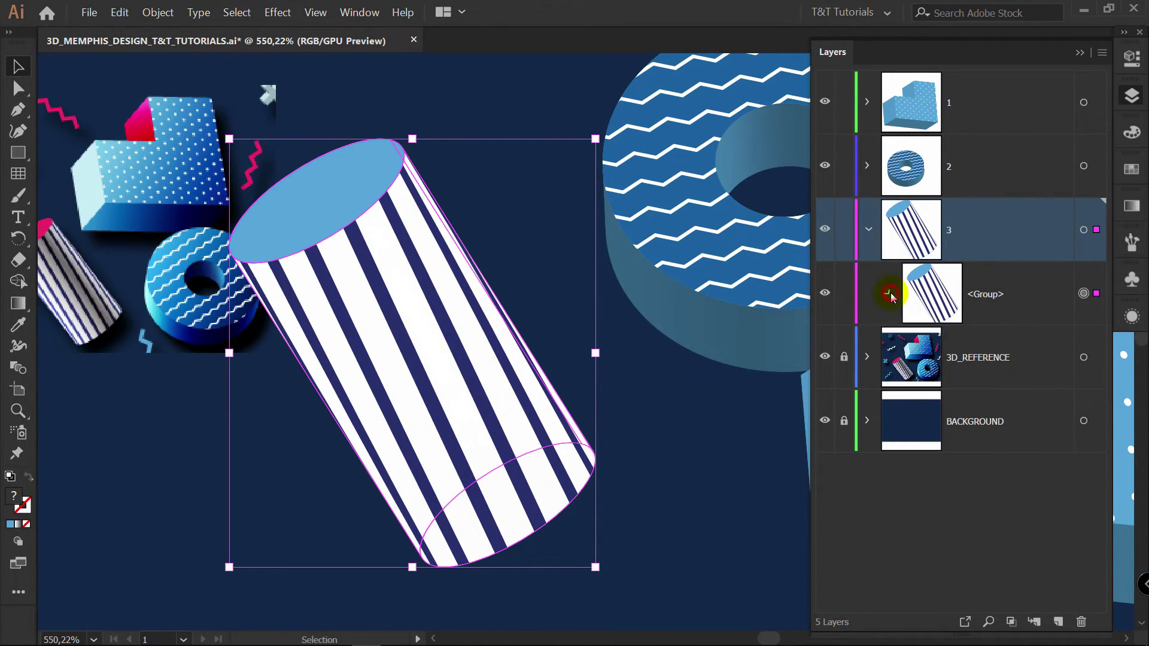
click(888, 293)
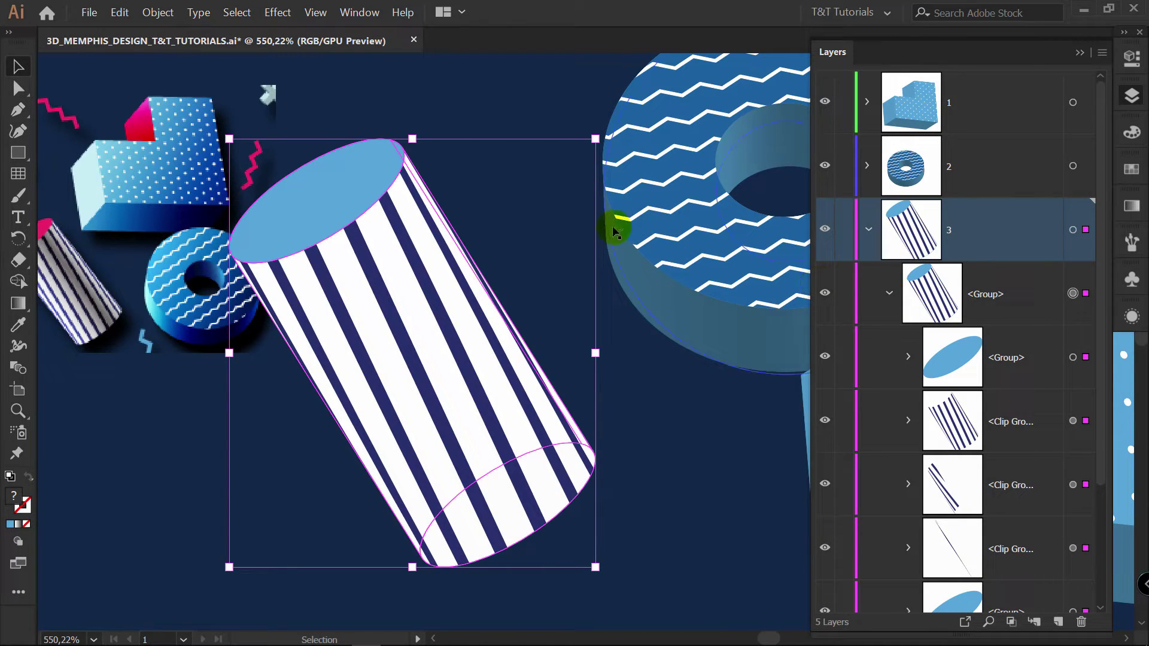
key(ctrl)
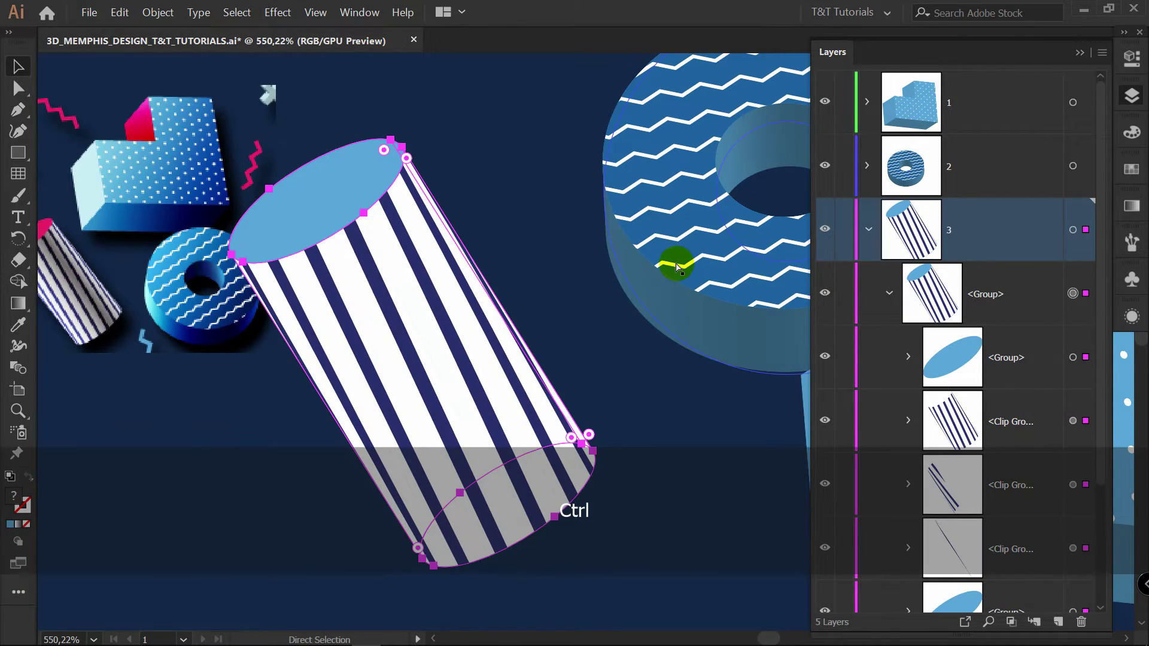
key(ctrl+z)
click(888, 294)
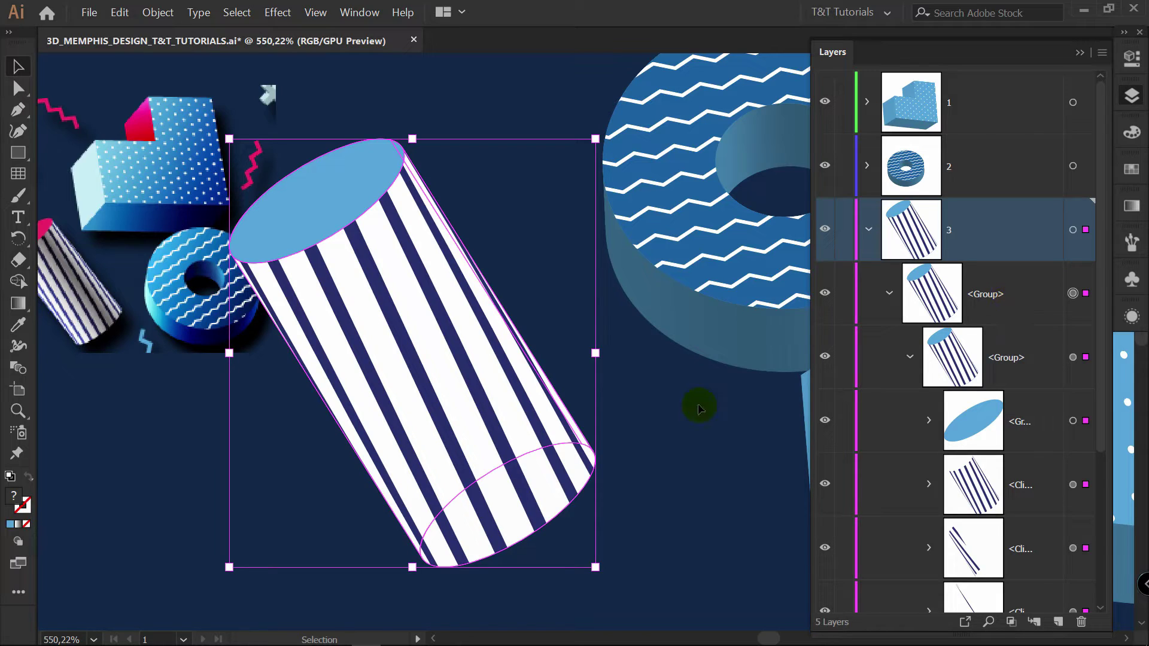
Step: Ungroup the expanded cylinder's outer group and unfold the remaining group in layer 3 to list its parts
right_click(423, 326)
click(475, 426)
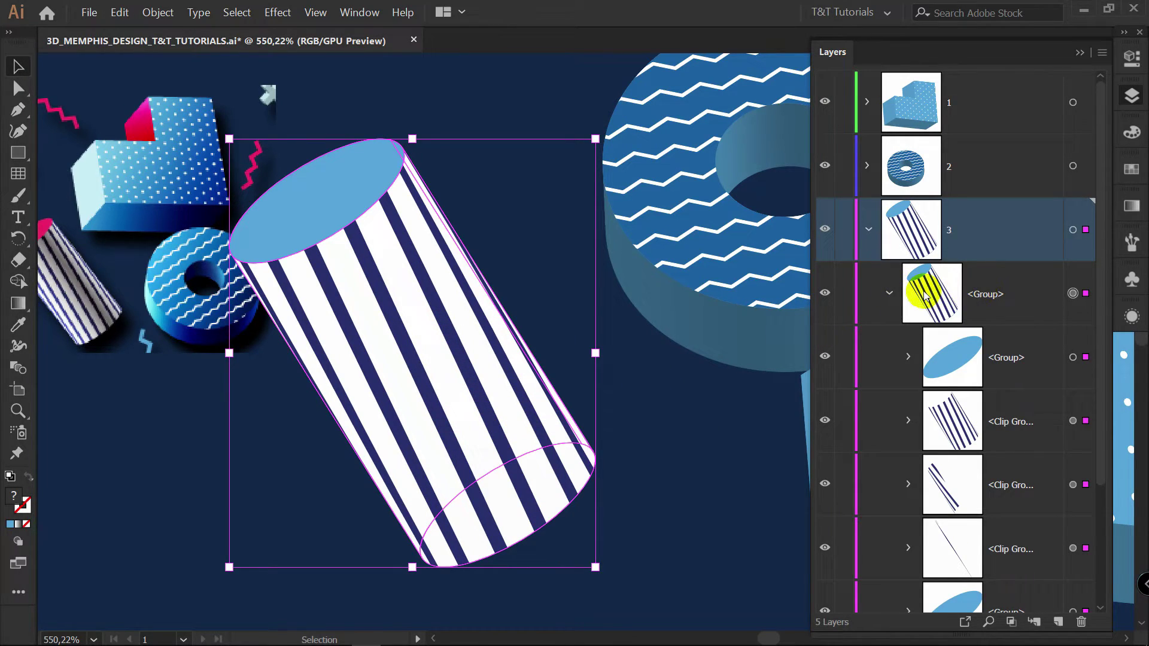
click(888, 293)
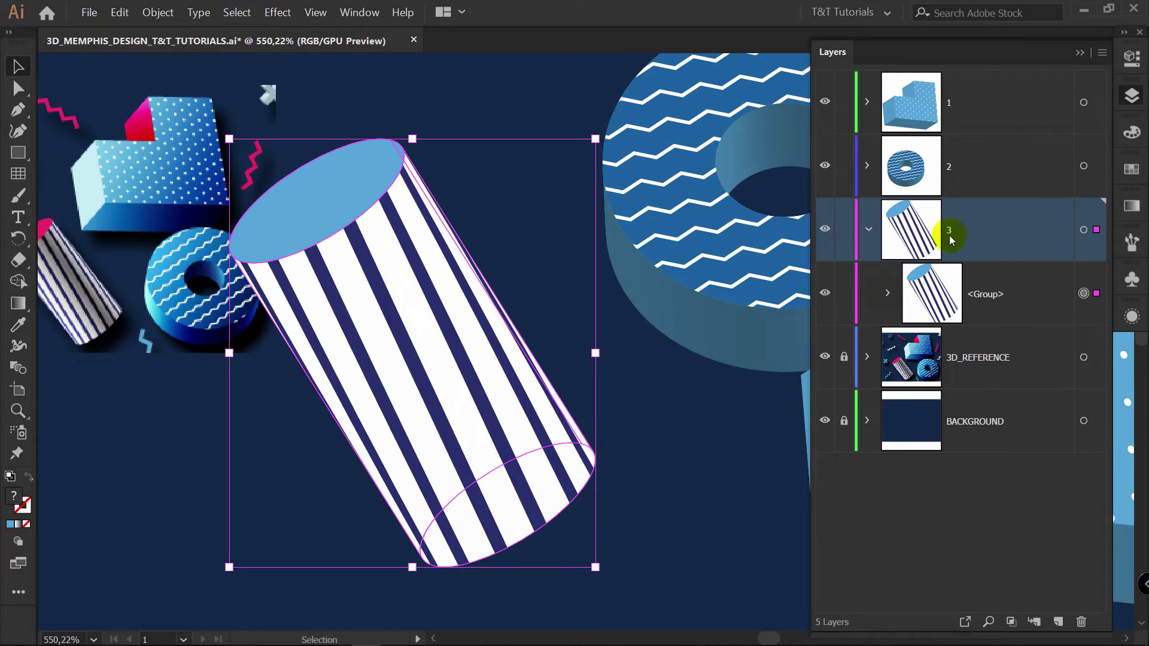
click(888, 293)
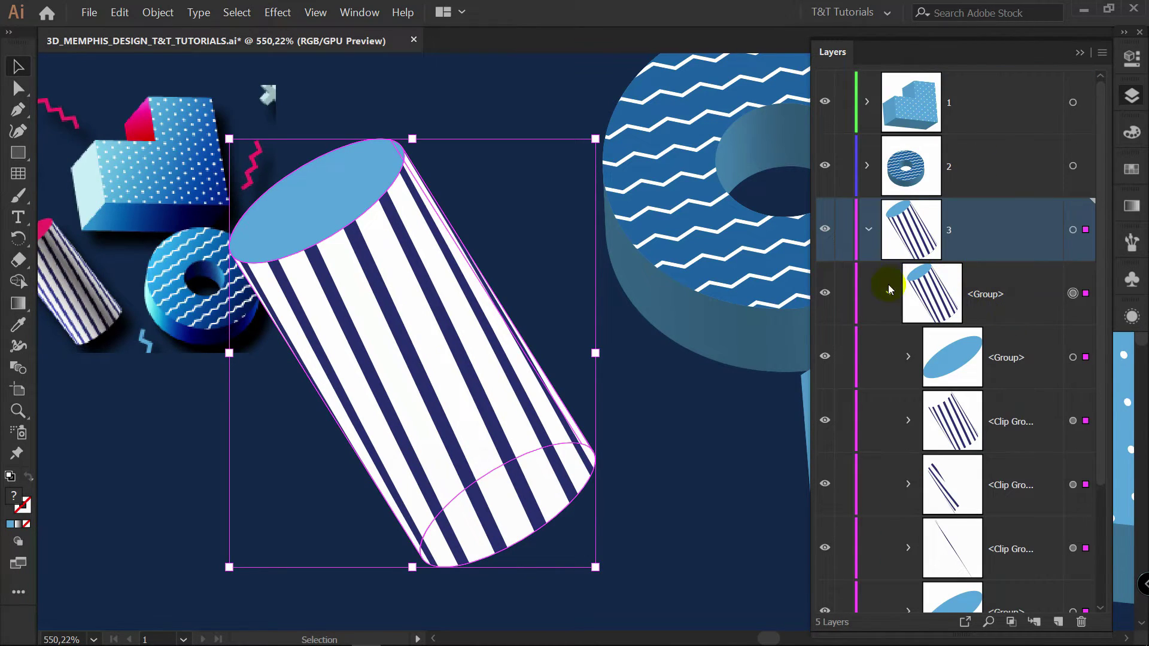
Step: Select only the cylinder's top ellipse and fill it with the pink swatch
click(475, 160)
key(a)
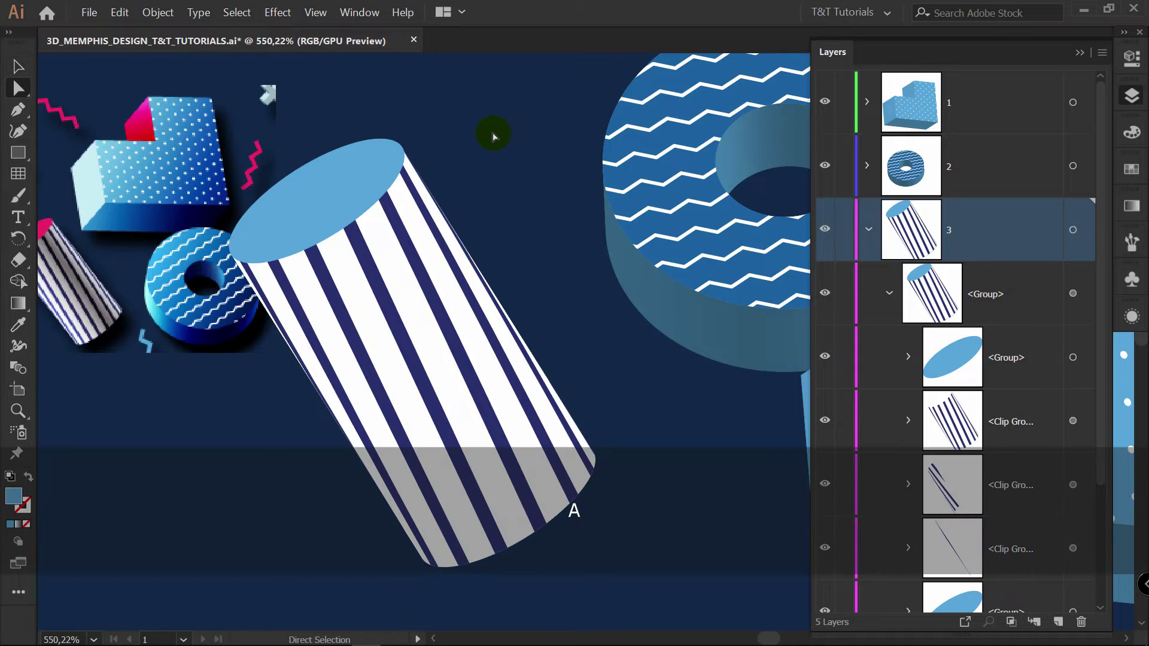
click(325, 181)
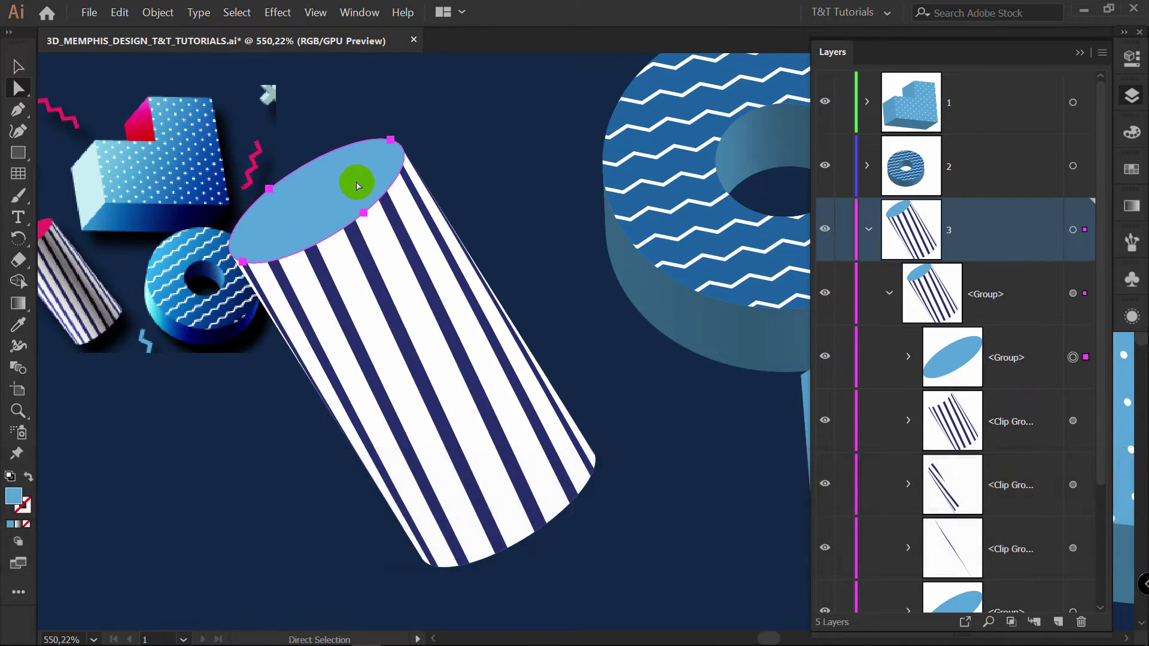
click(1132, 169)
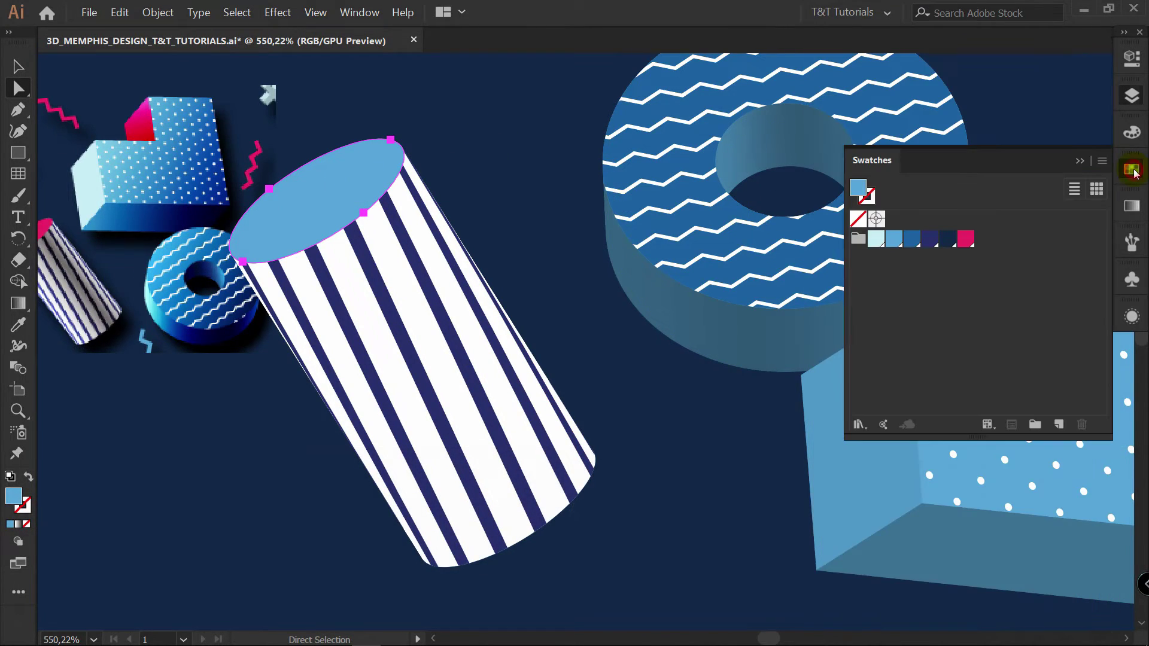
click(963, 240)
Step: Select the clip group holding the cylinder's main front stripes in layer 3 and isolate its clipping mask
key(F7)
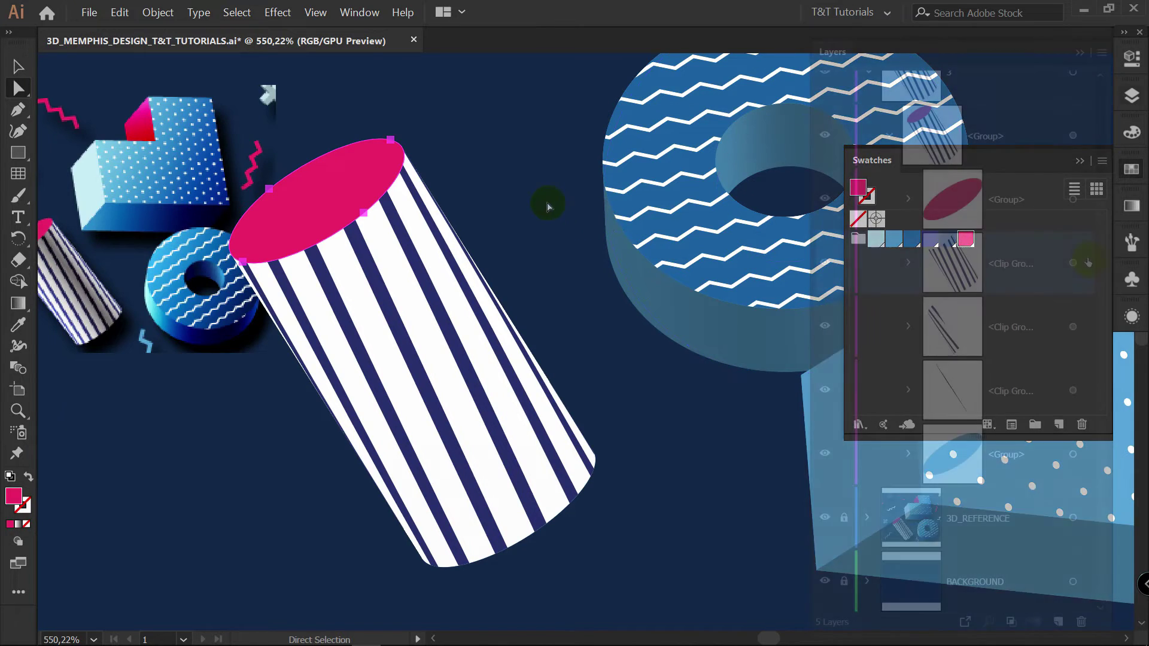
click(1084, 262)
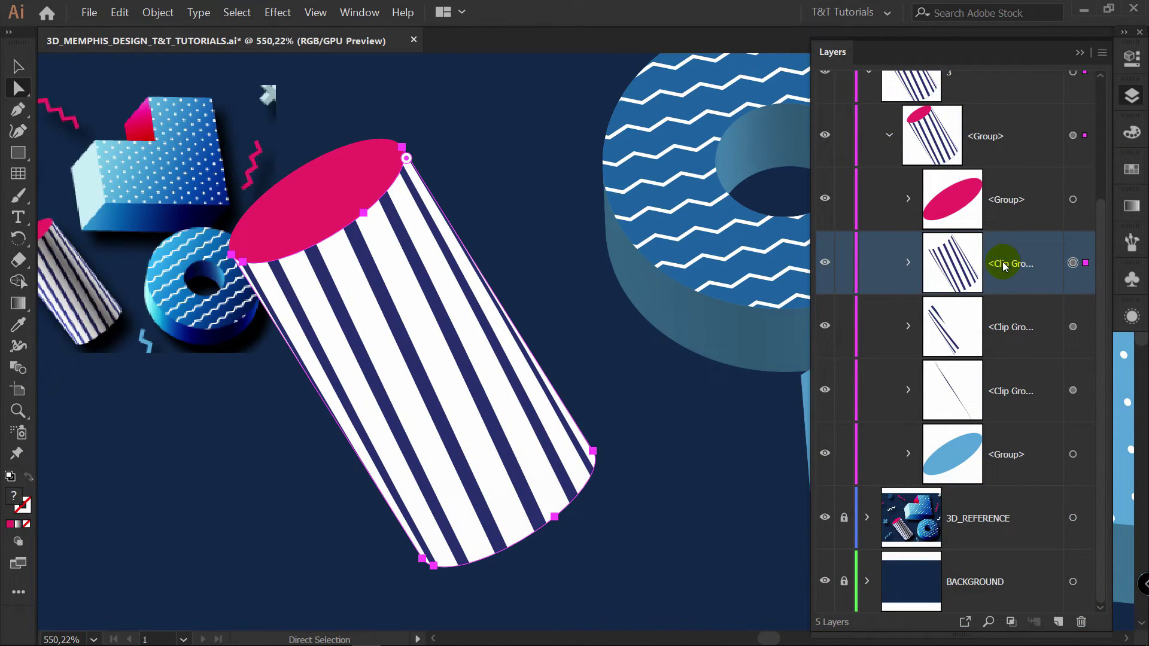
drag(813, 263, 772, 258)
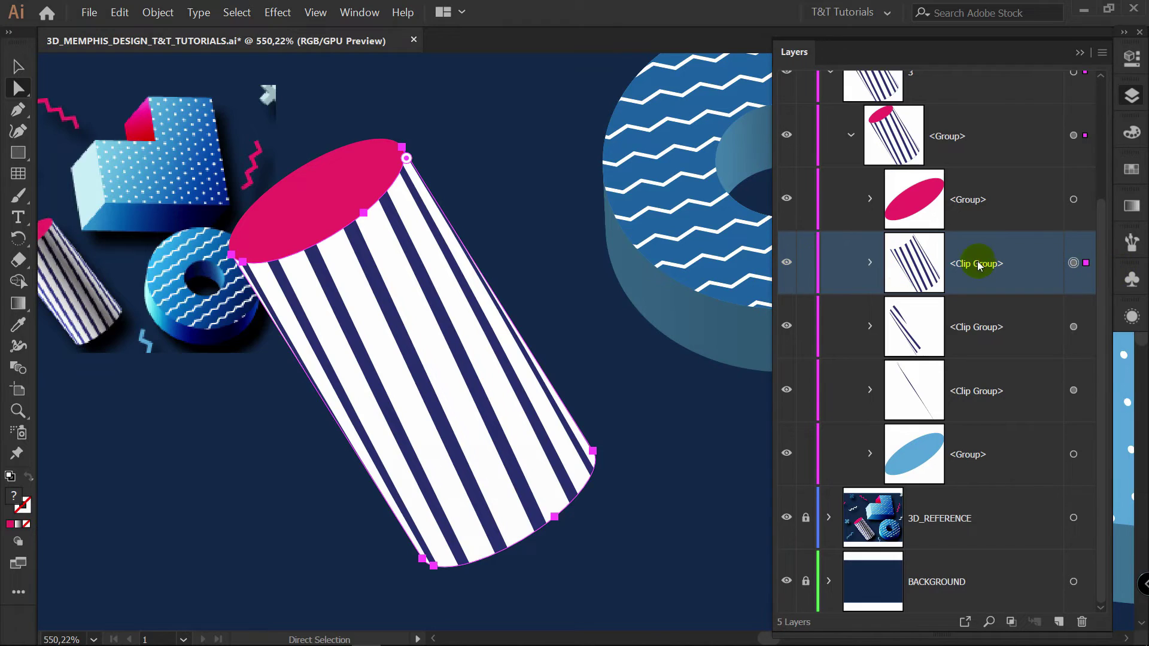
click(870, 263)
click(1083, 262)
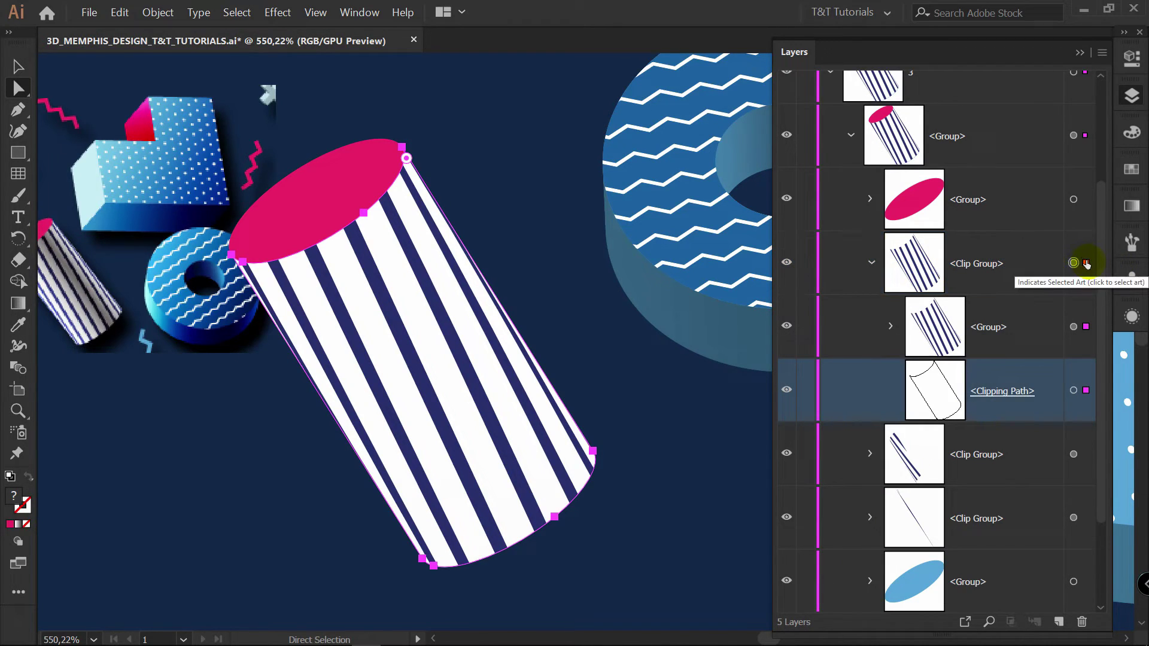
click(1086, 264)
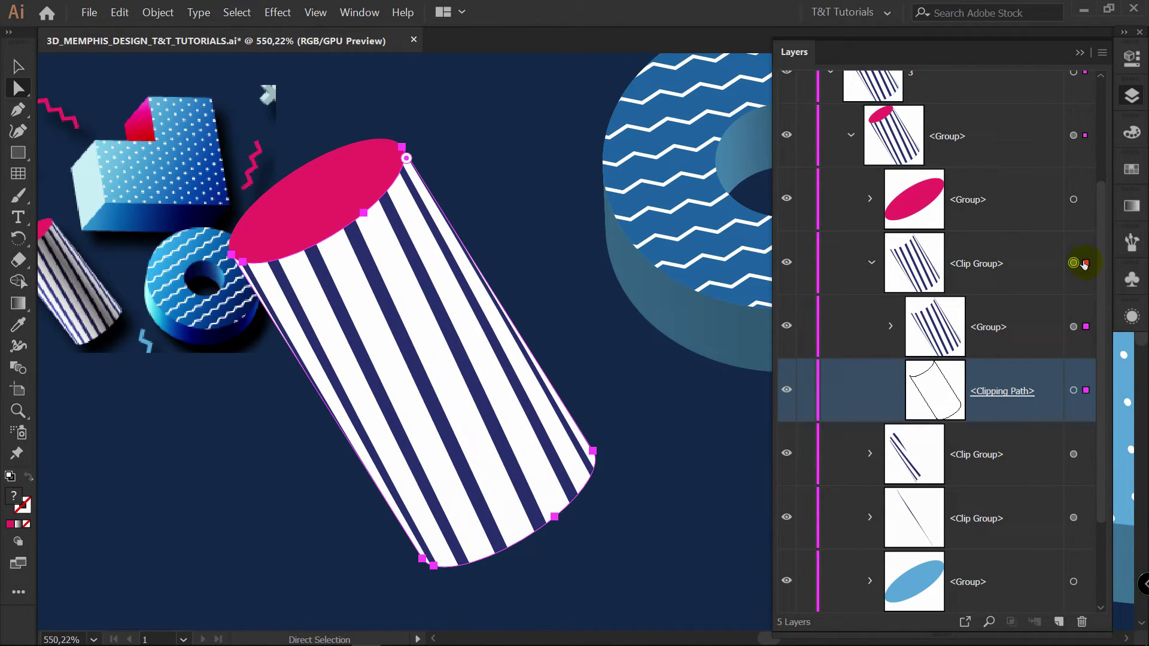
right_click(381, 272)
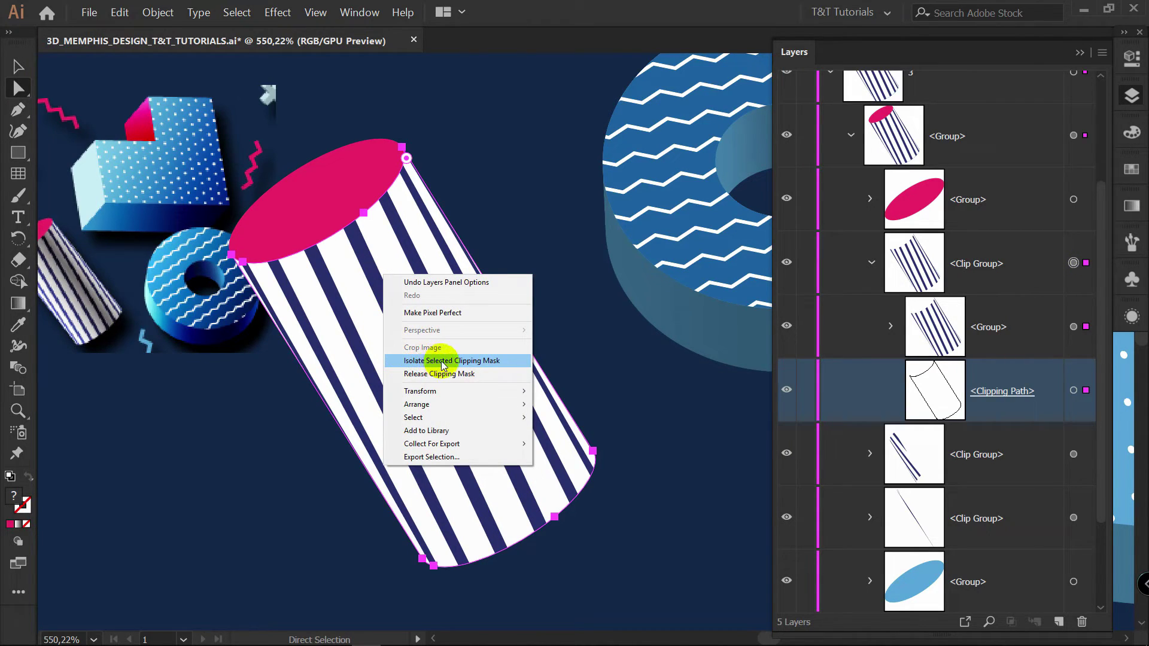
click(494, 361)
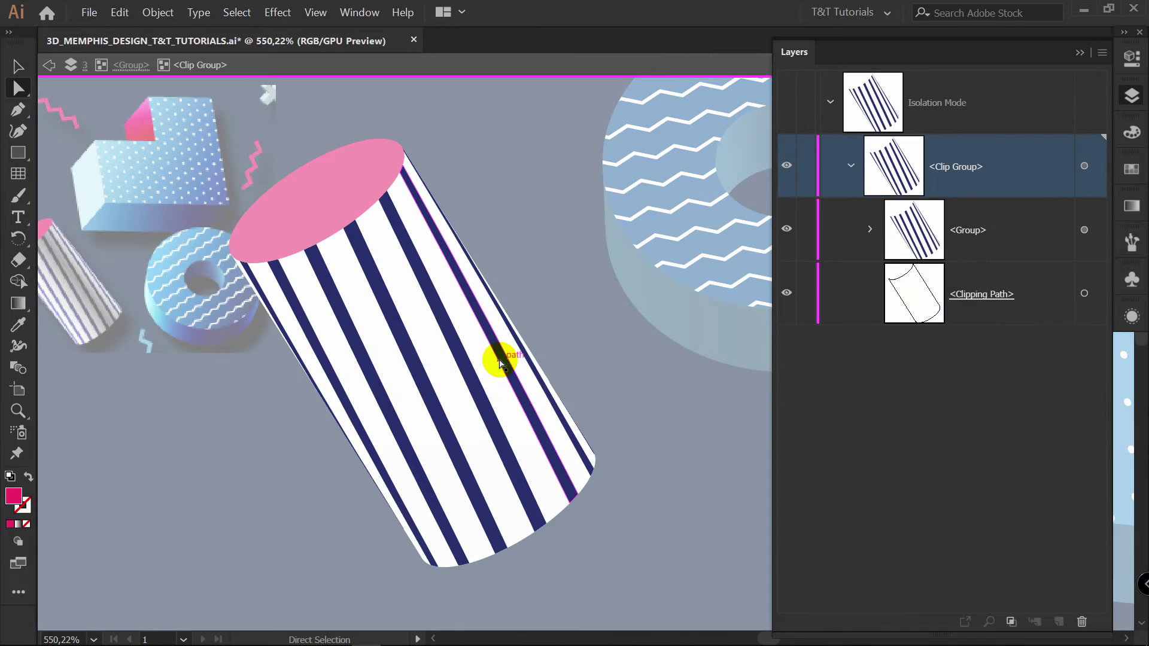
Step: Draw a rectangle about 112 by 106 pt covering the whole cylinder inside the clip group and give it a white-to-black linear gradient
key(m)
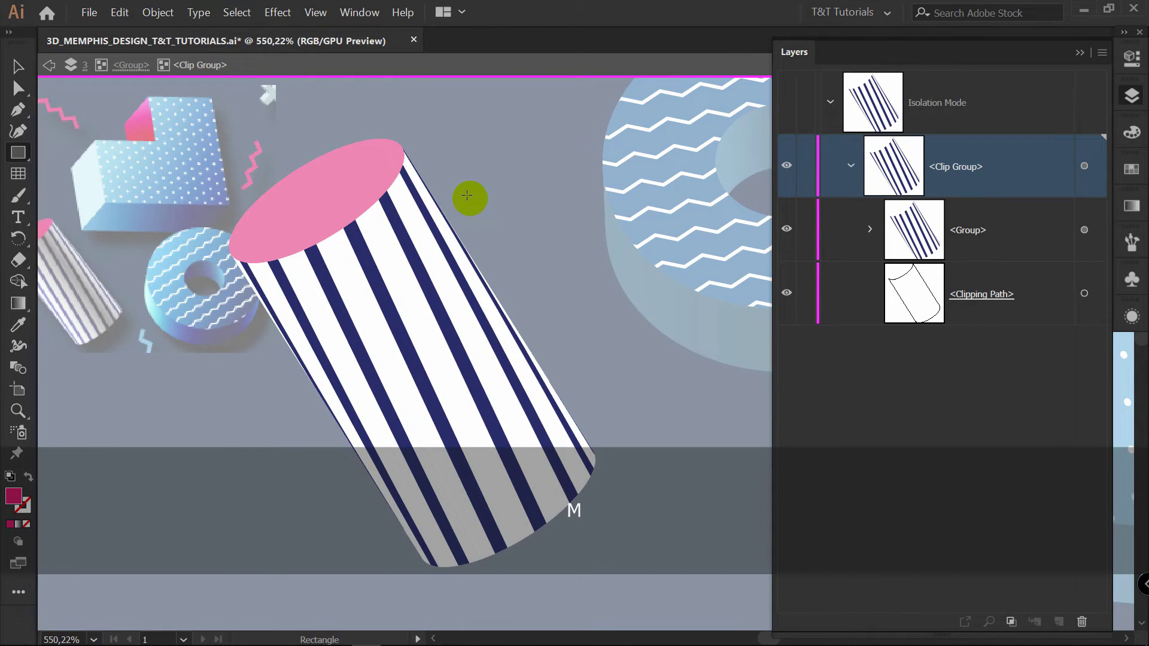
drag(172, 127, 654, 588)
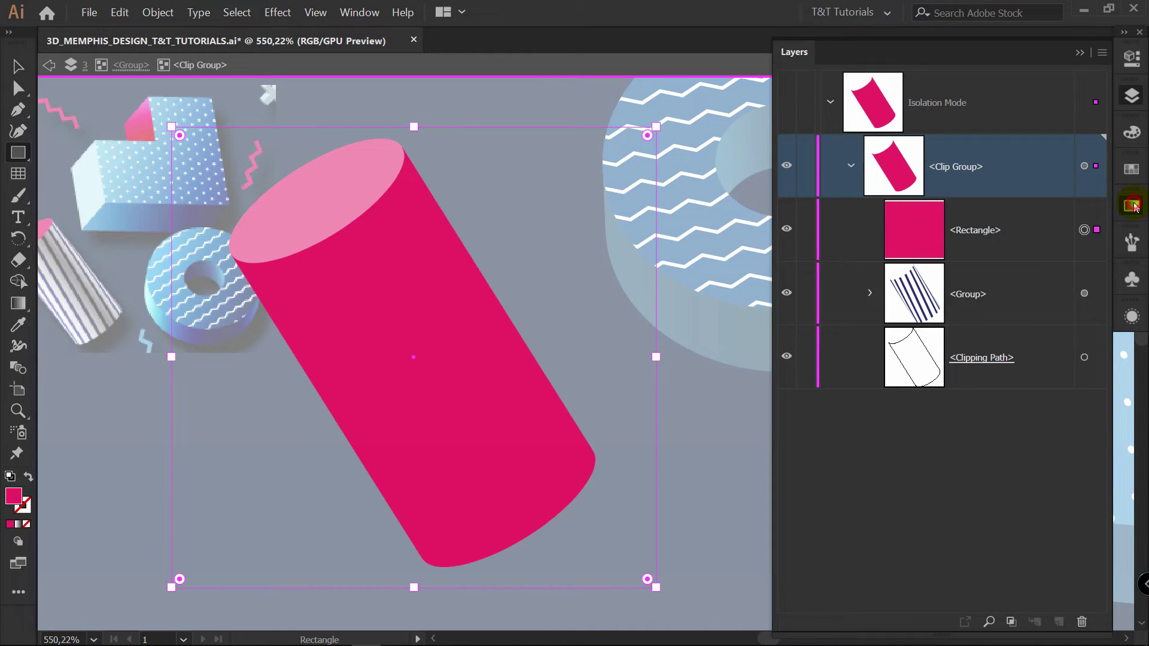
click(1133, 206)
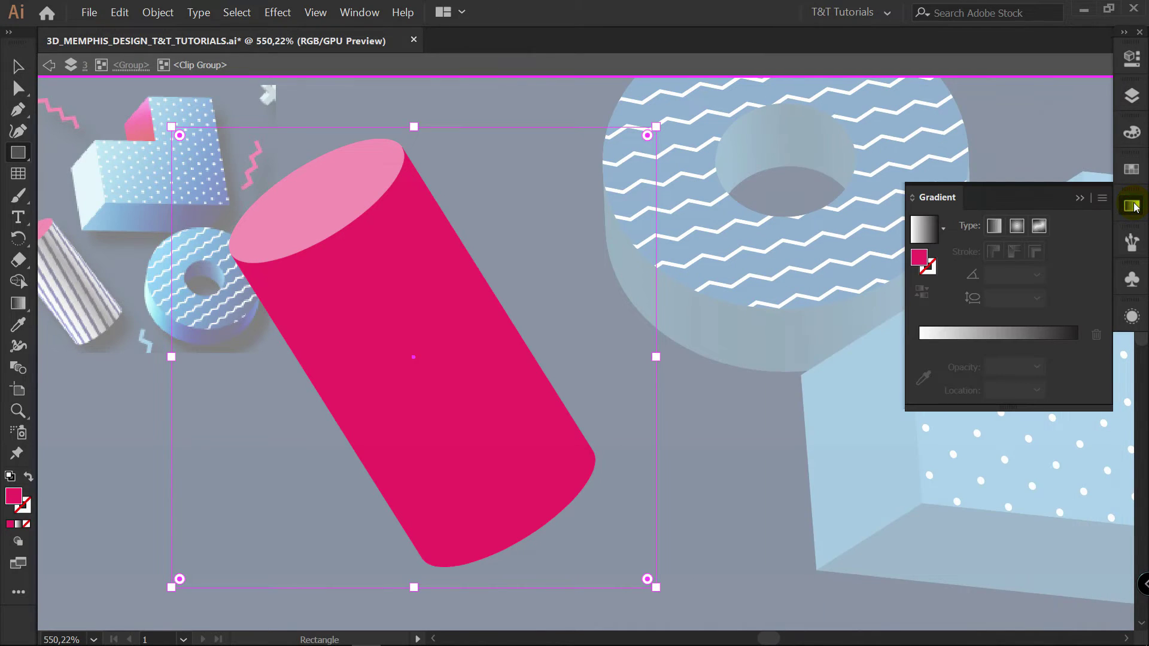
click(995, 226)
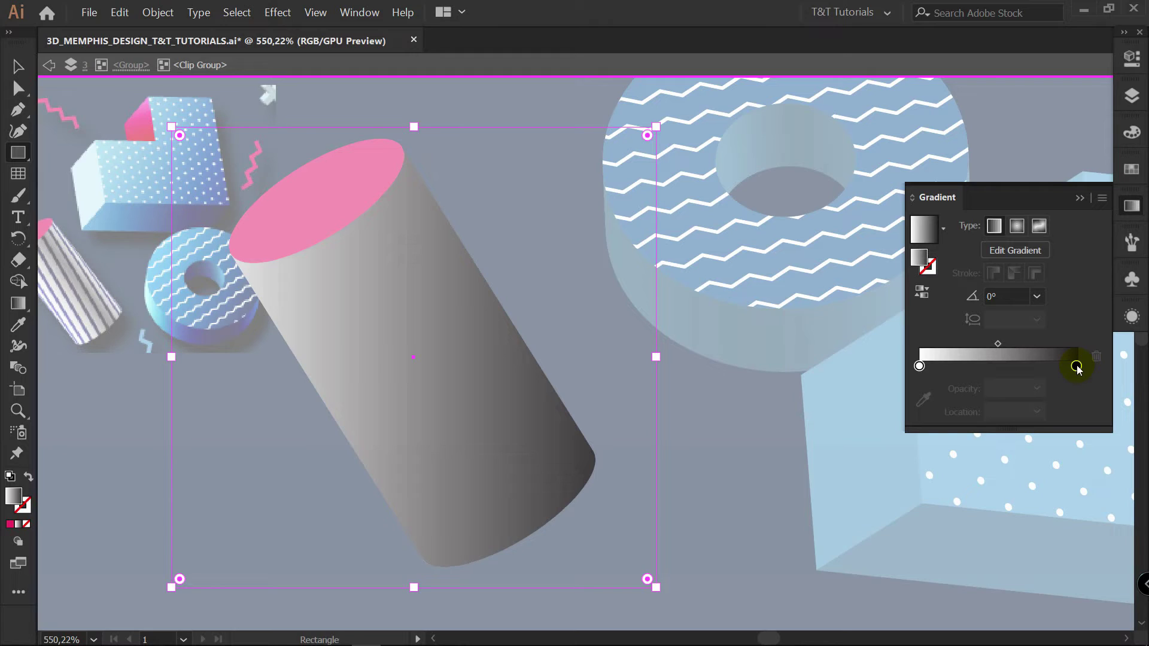
Step: Move the gradient's black stop to about 51% and duplicate the white stop to the opposite end
drag(1077, 368, 996, 367)
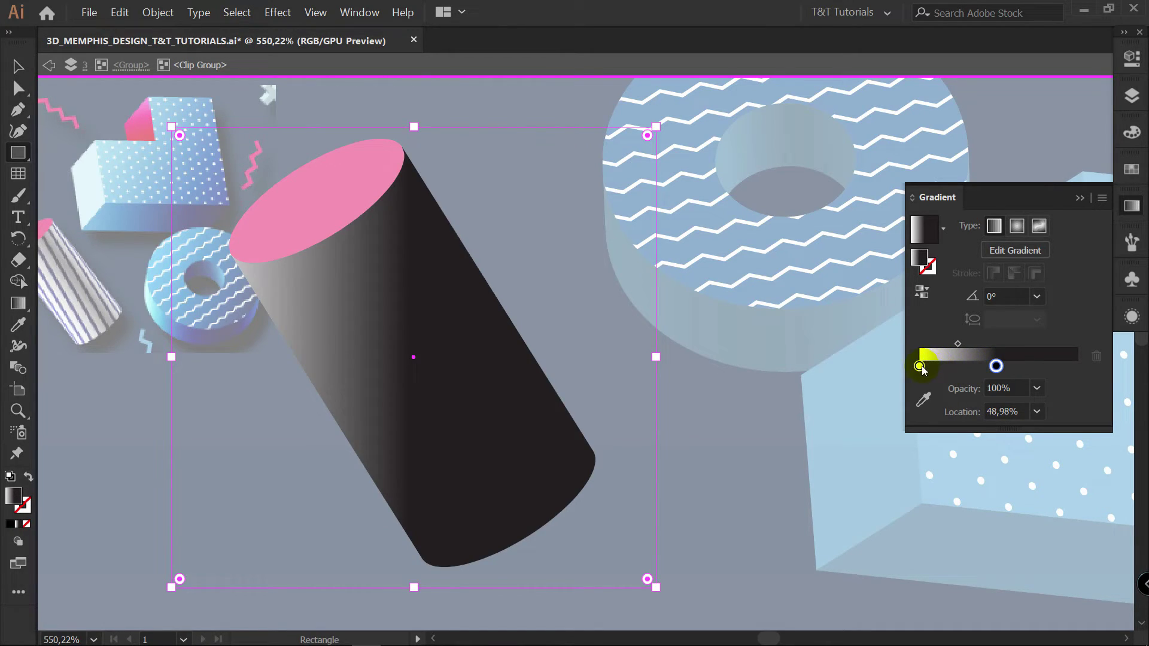
key(alt)
drag(919, 369, 1097, 372)
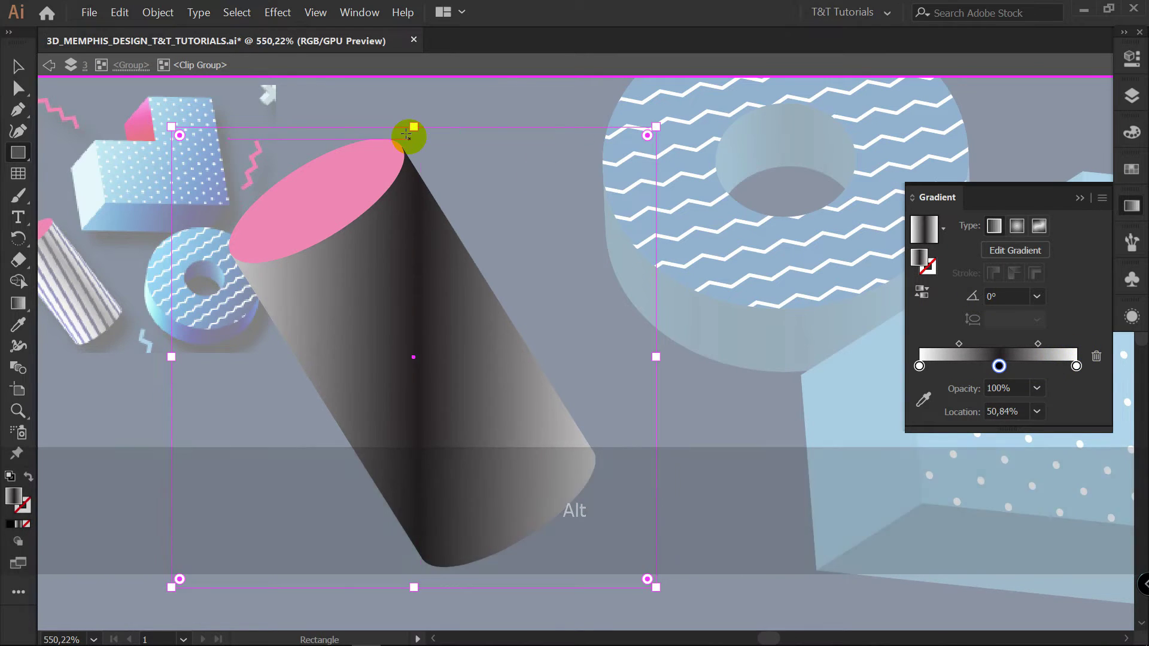
Step: Angle the gradient across the cylinder's width at about 33.3° and shift its black stop to about 64%
key(g)
mouse_move(307, 414)
mouse_down()
mouse_move(472, 303)
mouse_move(537, 275)
mouse_move(545, 260)
mouse_move(531, 261)
mouse_up()
click(422, 337)
mouse_move(426, 336)
mouse_down()
mouse_move(454, 310)
mouse_move(379, 365)
mouse_move(455, 299)
mouse_move(423, 333)
mouse_move(462, 307)
mouse_move(450, 316)
mouse_up()
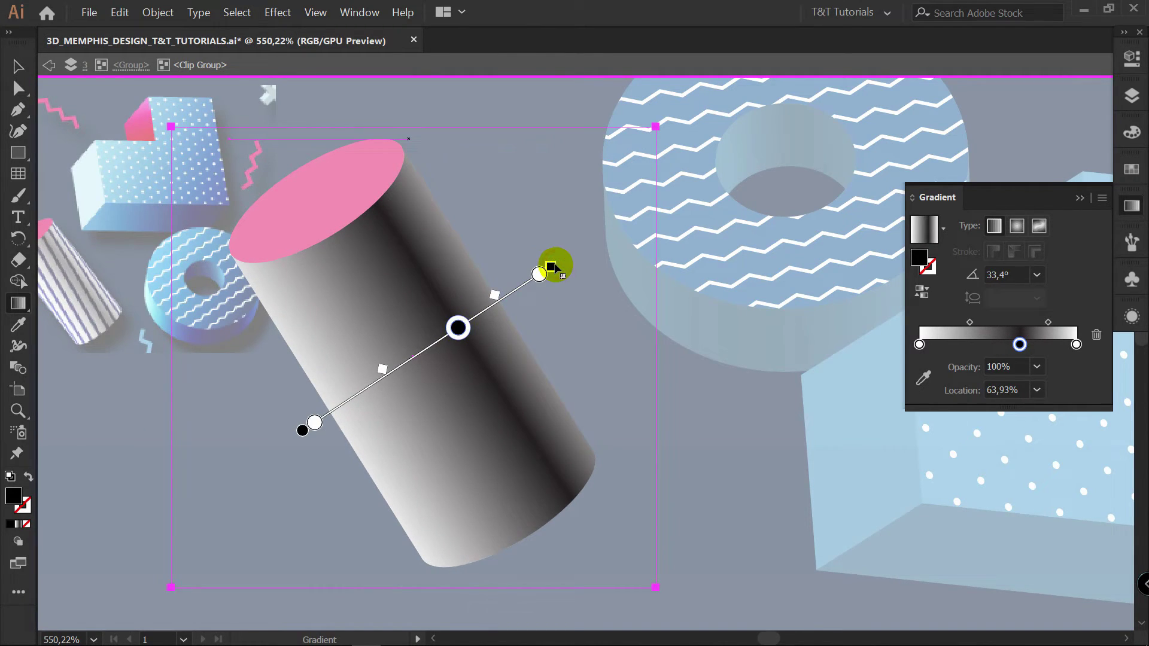
mouse_move(560, 257)
mouse_down()
mouse_move(567, 298)
mouse_move(559, 242)
mouse_move(559, 258)
mouse_up()
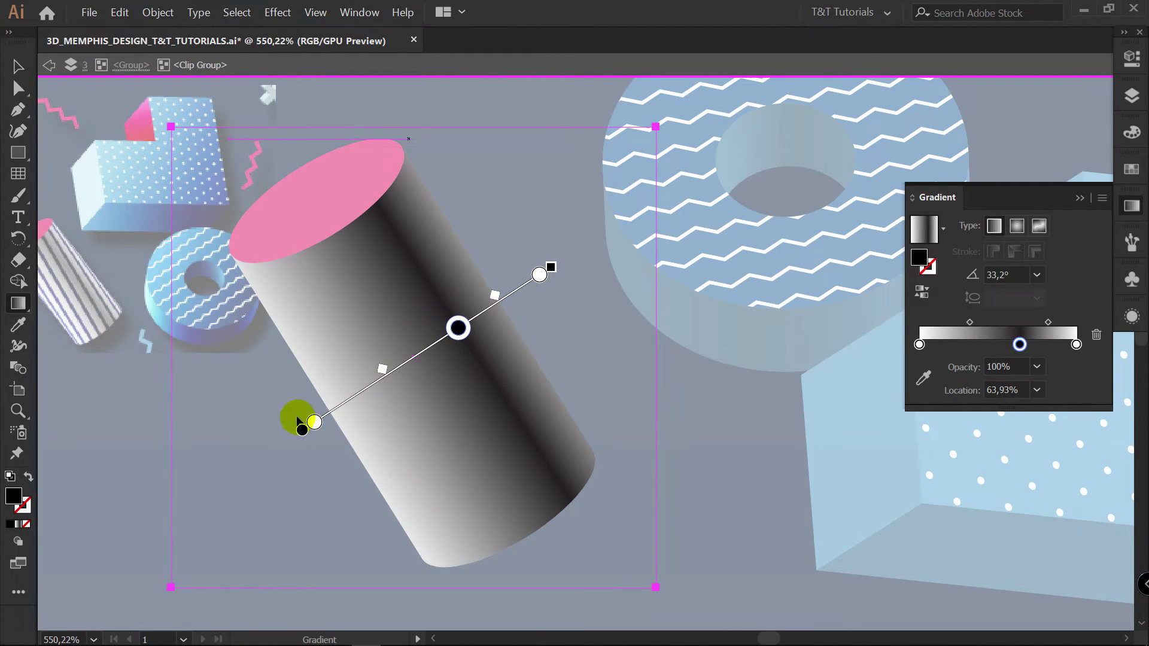
drag(562, 259, 547, 265)
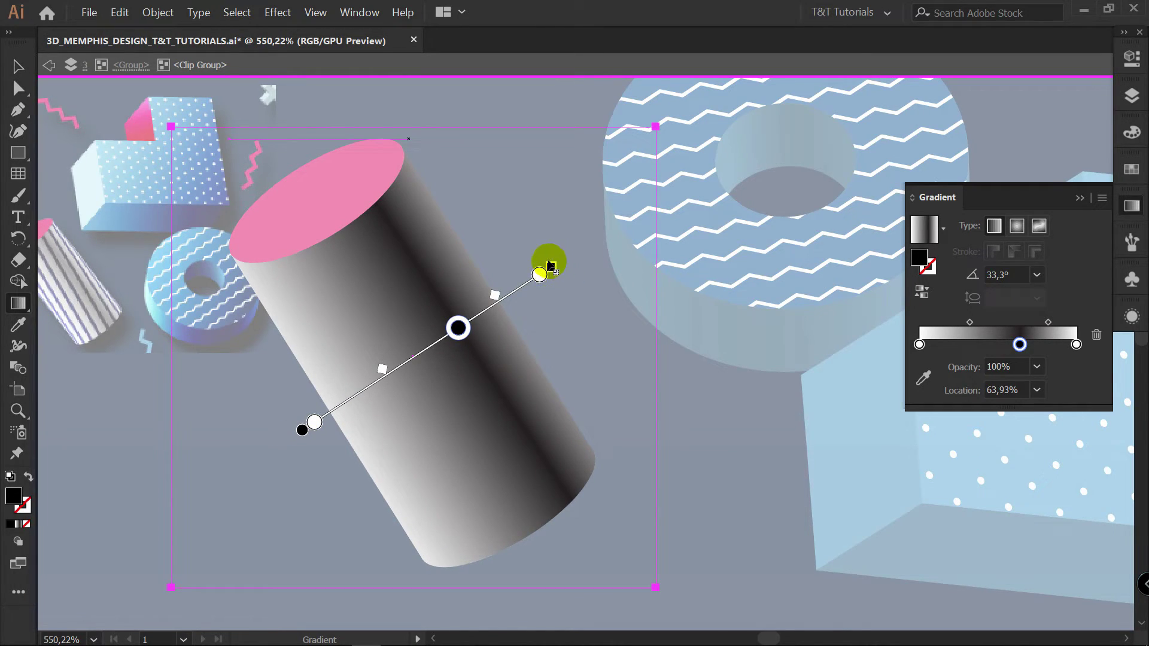
Step: Fine-tune the gradient by setting the black stop to about 60.8% and moving both midpoints outward to widen the dark area
drag(458, 328, 451, 333)
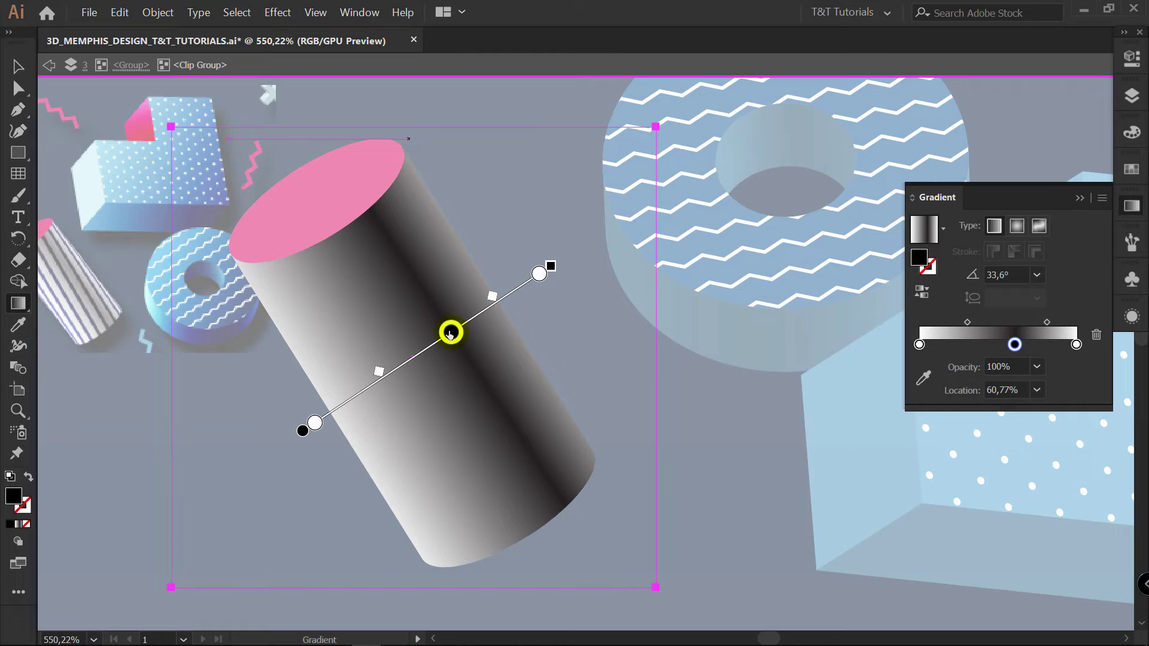
drag(492, 296, 504, 288)
drag(377, 376, 368, 380)
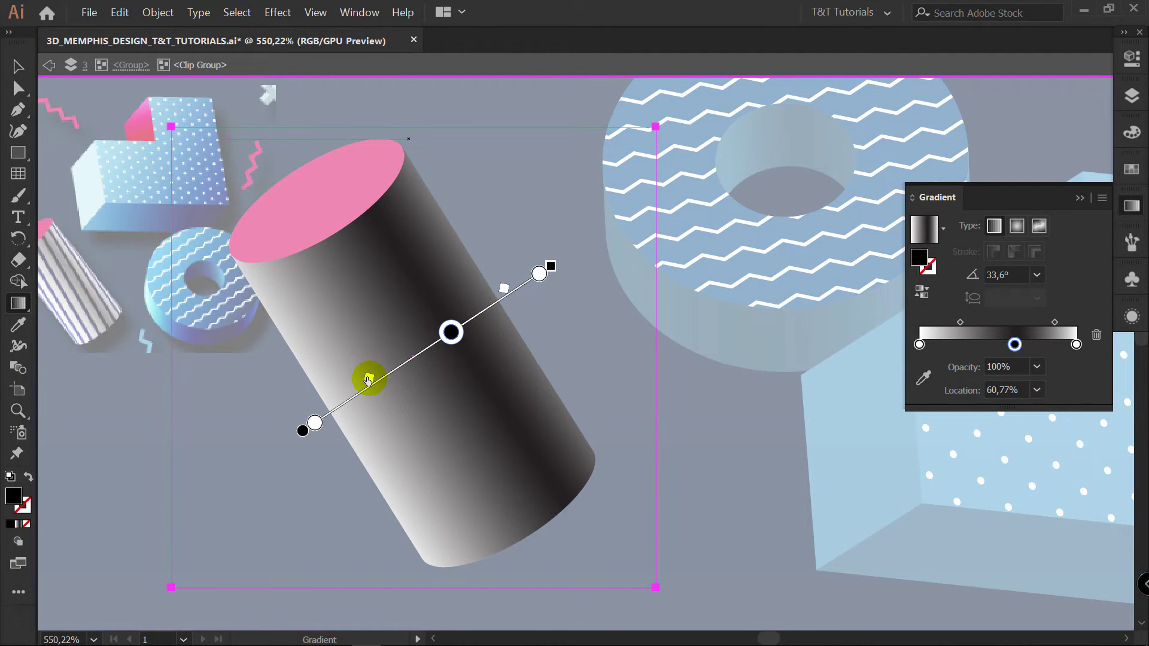
Step: Set the gradient rectangle over the cylinder to Multiply blending at 75% opacity
key(v)
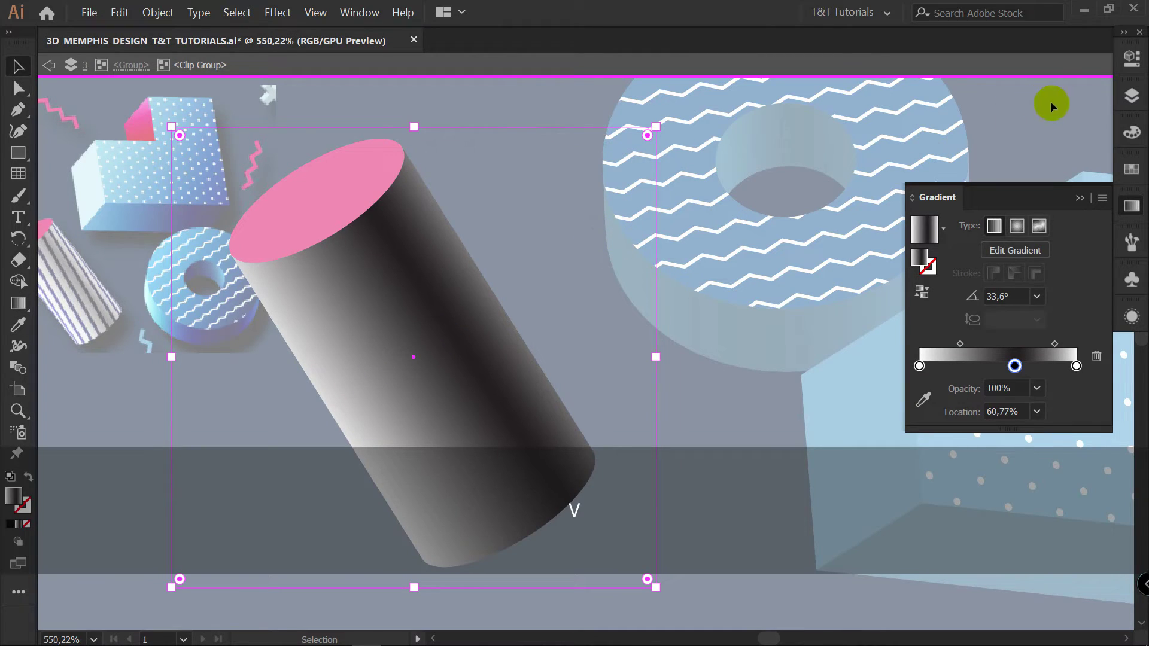
click(1132, 57)
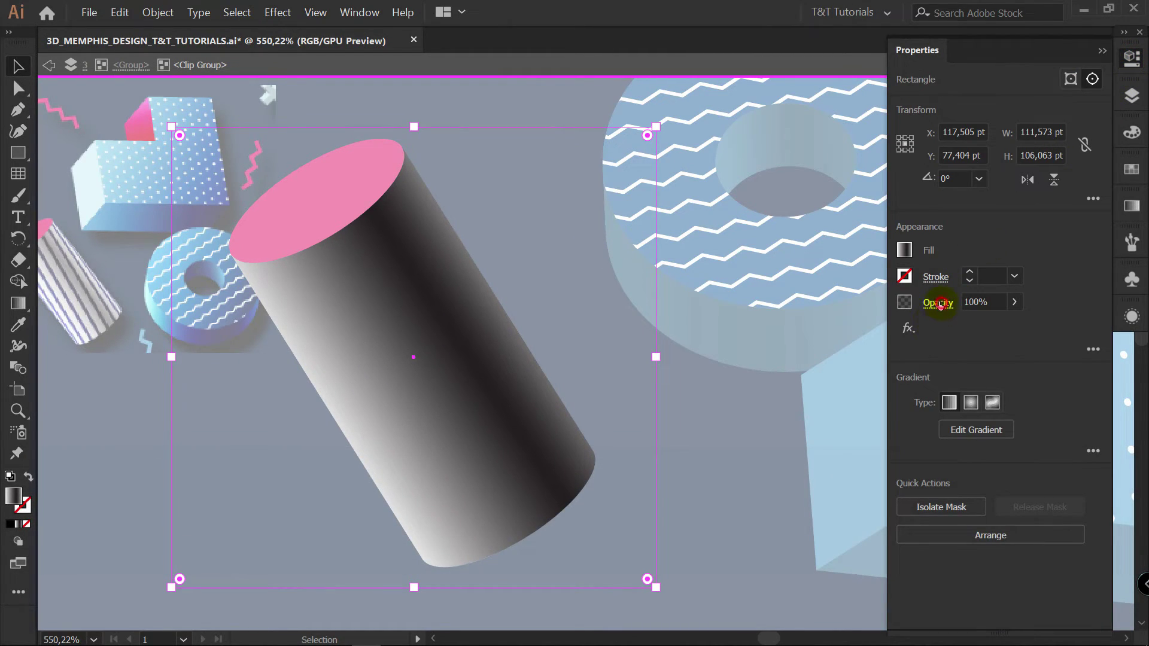
click(938, 304)
click(825, 335)
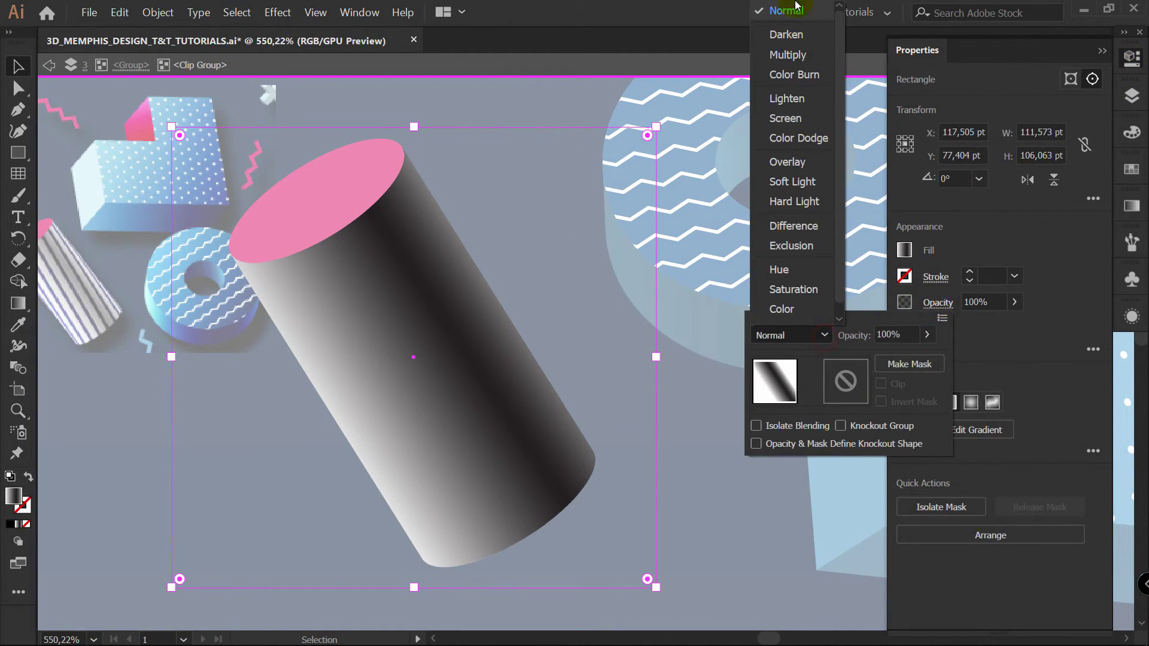
click(807, 54)
drag(927, 335, 895, 357)
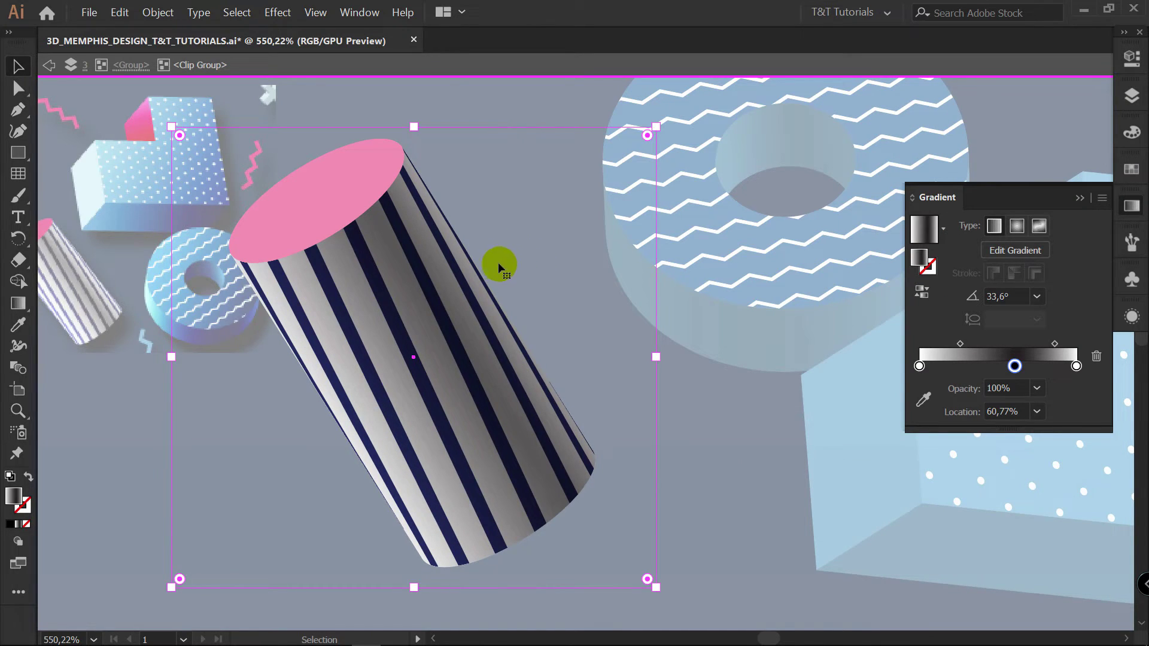
Step: Narrow the cylinder's dark band by shifting the gradient's black stop to about 64% and moving the midpoint on the light side closer to it
key(g)
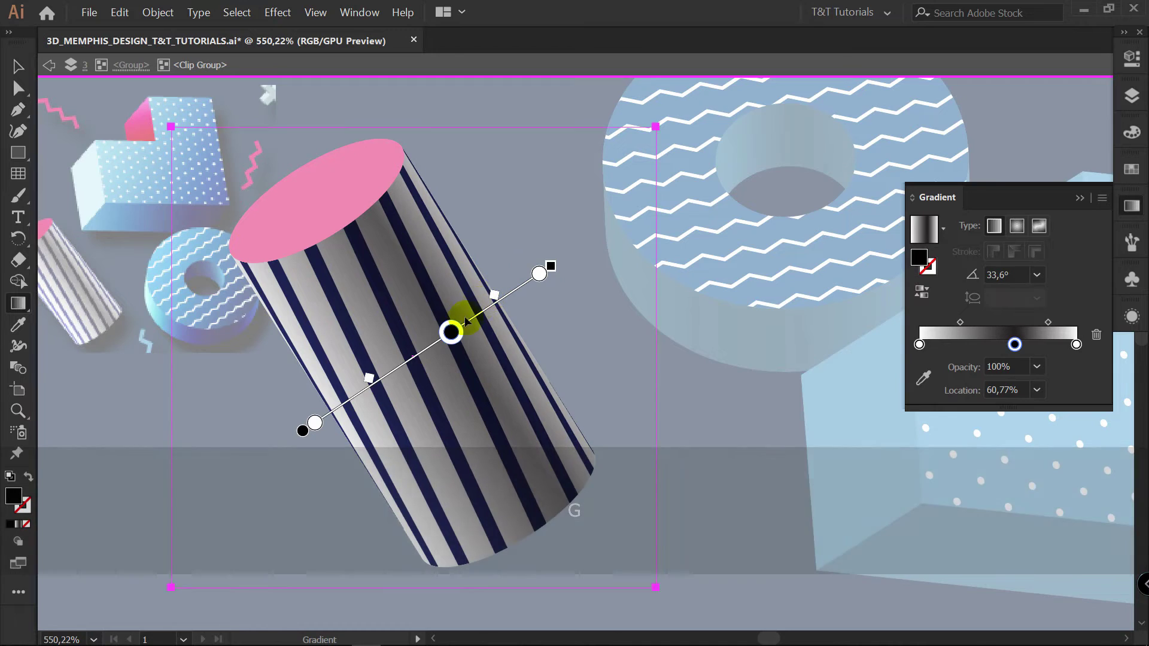
drag(451, 331, 459, 328)
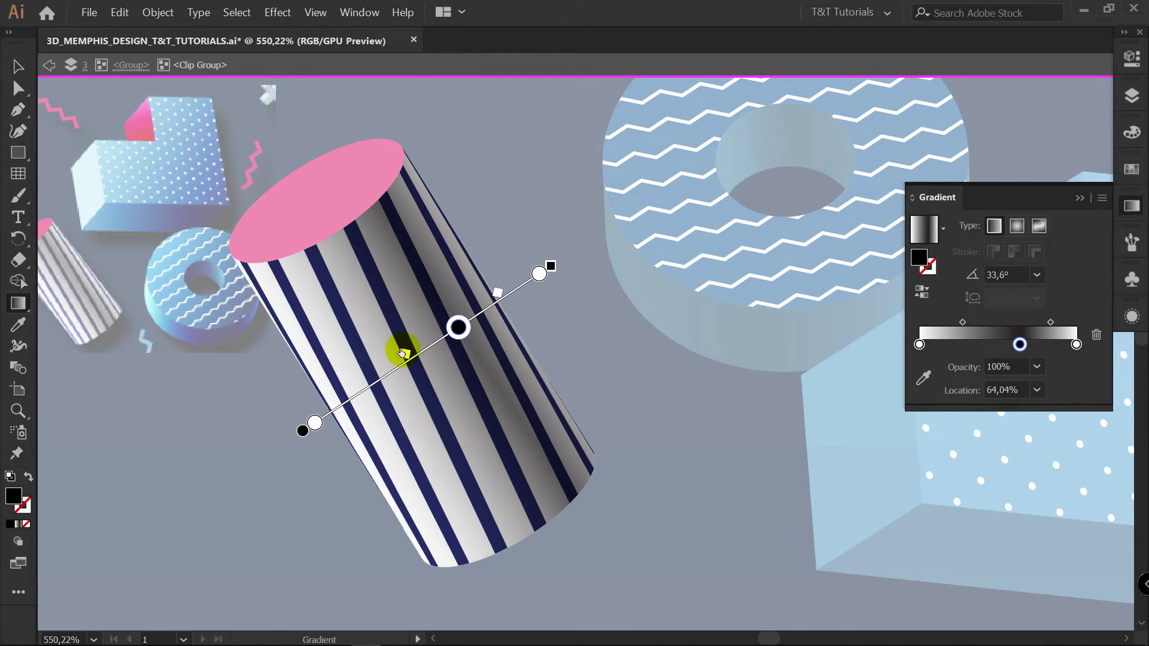
drag(386, 362, 401, 357)
mouse_move(501, 294)
mouse_down()
mouse_move(449, 336)
mouse_move(501, 289)
mouse_up()
mouse_move(457, 325)
mouse_down()
mouse_move(447, 334)
mouse_move(457, 328)
mouse_up()
mouse_move(399, 358)
mouse_down()
mouse_move(380, 364)
mouse_move(402, 354)
mouse_up()
Step: Shorten the shading gradient slightly at 33.8° and shift its black stop to about 61.8%, adjusting the light-side midpoint to match
mouse_move(549, 269)
mouse_down()
mouse_move(529, 281)
mouse_move(545, 269)
mouse_up()
drag(455, 329, 447, 334)
drag(398, 360, 391, 364)
drag(449, 334, 452, 332)
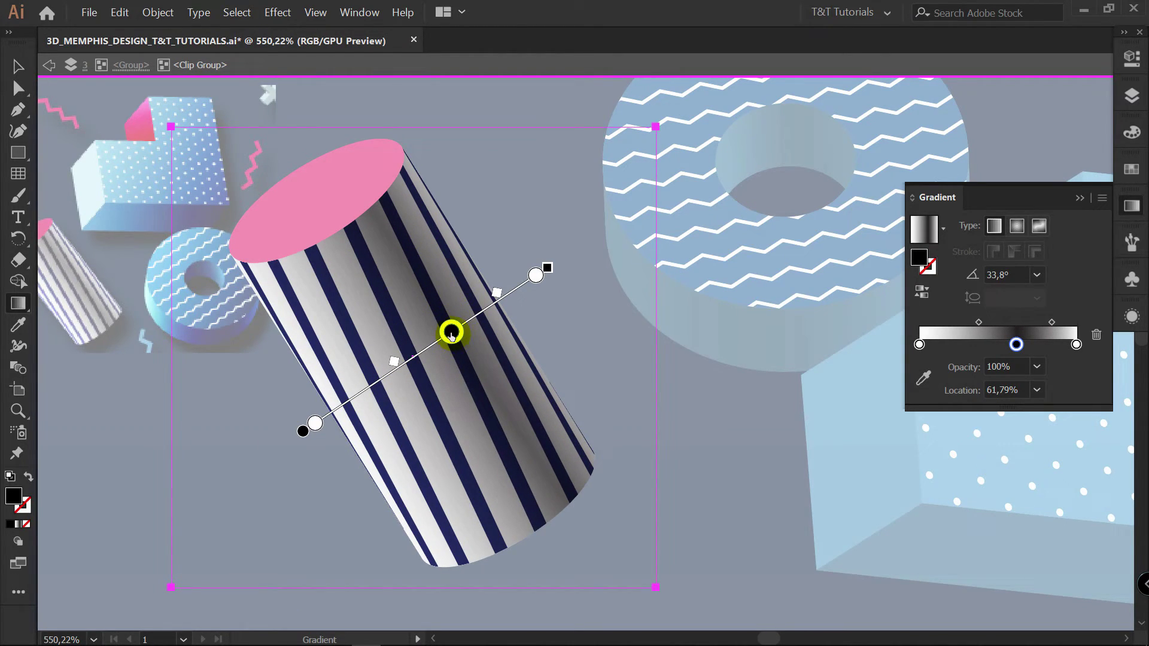
double_click(452, 333)
mouse_move(398, 399)
mouse_down()
mouse_move(368, 403)
mouse_move(397, 402)
mouse_up()
click(457, 257)
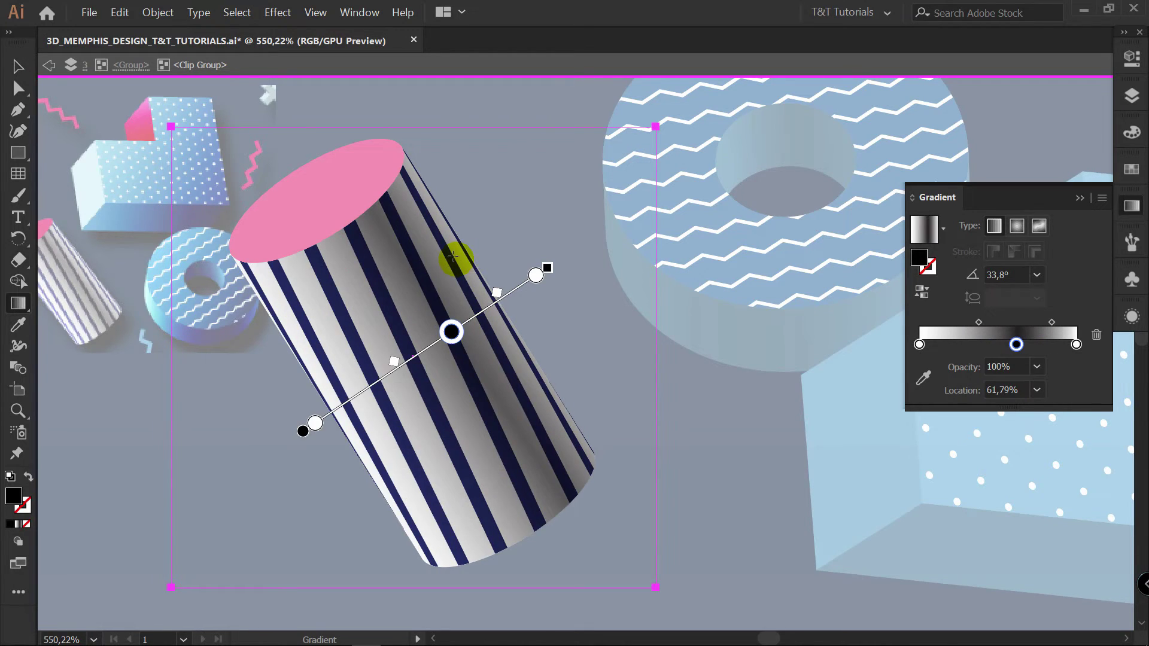
Step: Duplicate the gradient rectangle in place, directly above the original inside the cylinder's clip group
key(v)
click(1132, 95)
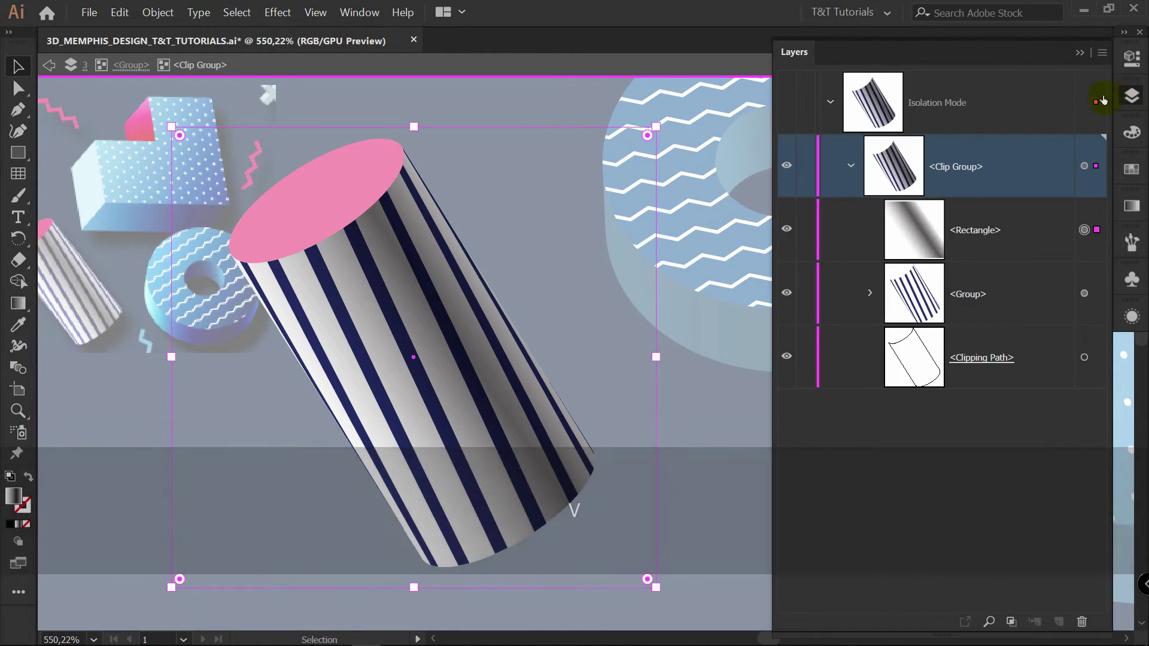
click(996, 241)
key(ctrl+c)
key(ctrl+f)
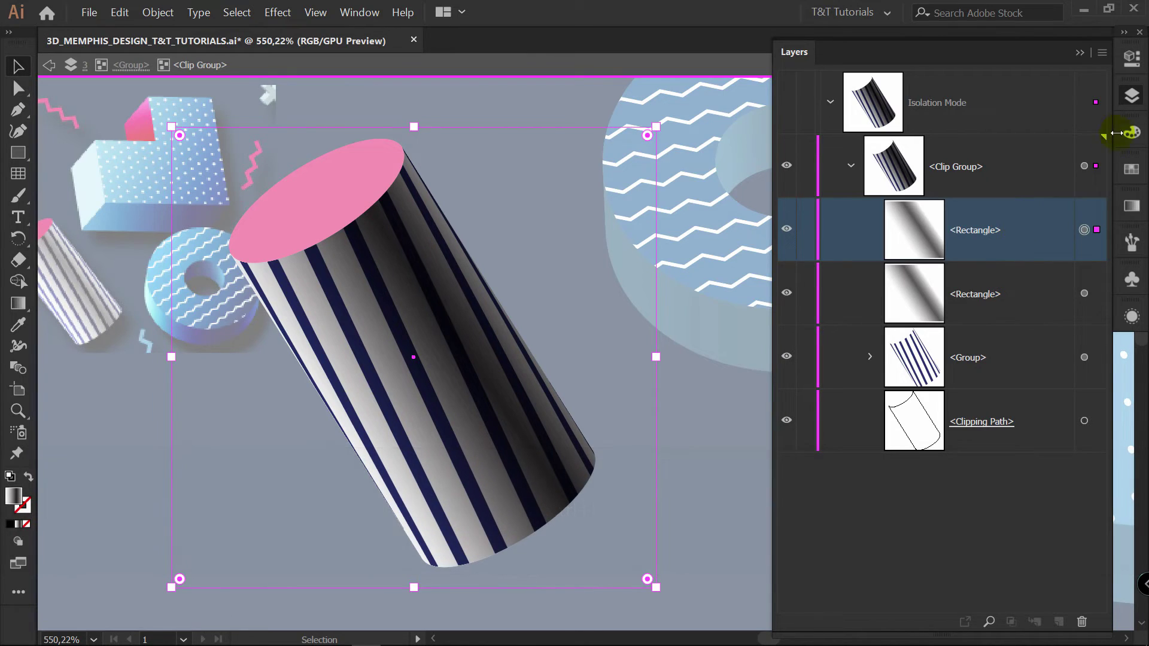
Step: Change the duplicated rectangle's blend mode to Overlay and its opacity to 80%
click(1135, 59)
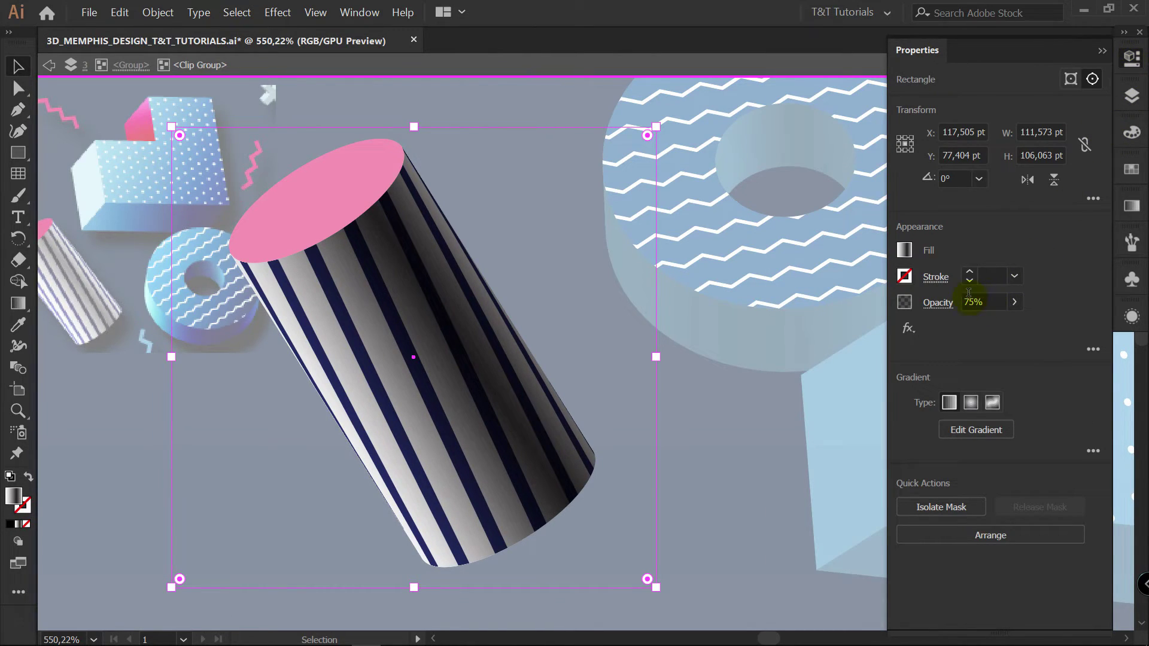
click(940, 303)
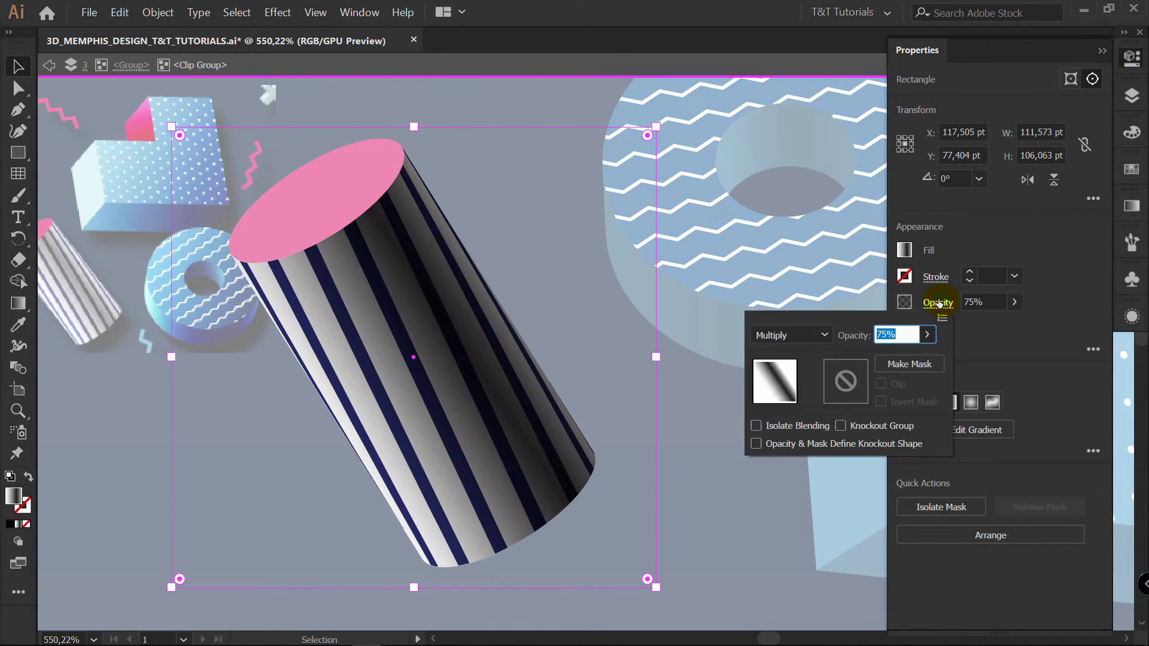
click(927, 334)
drag(907, 357, 937, 357)
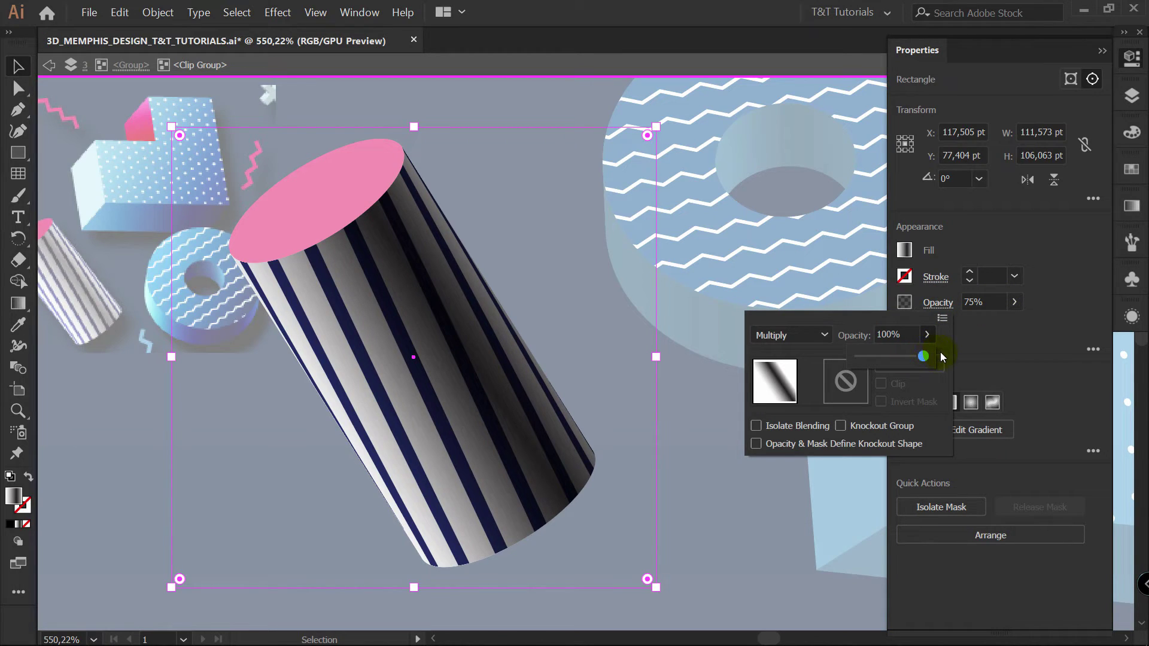
click(811, 334)
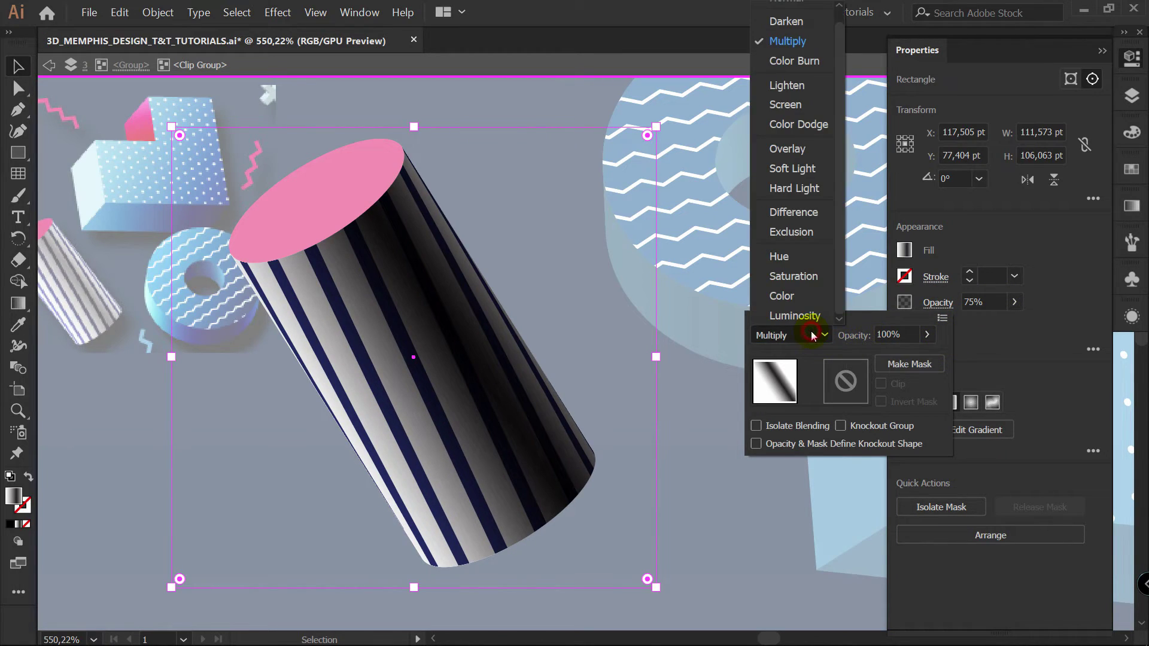
click(810, 149)
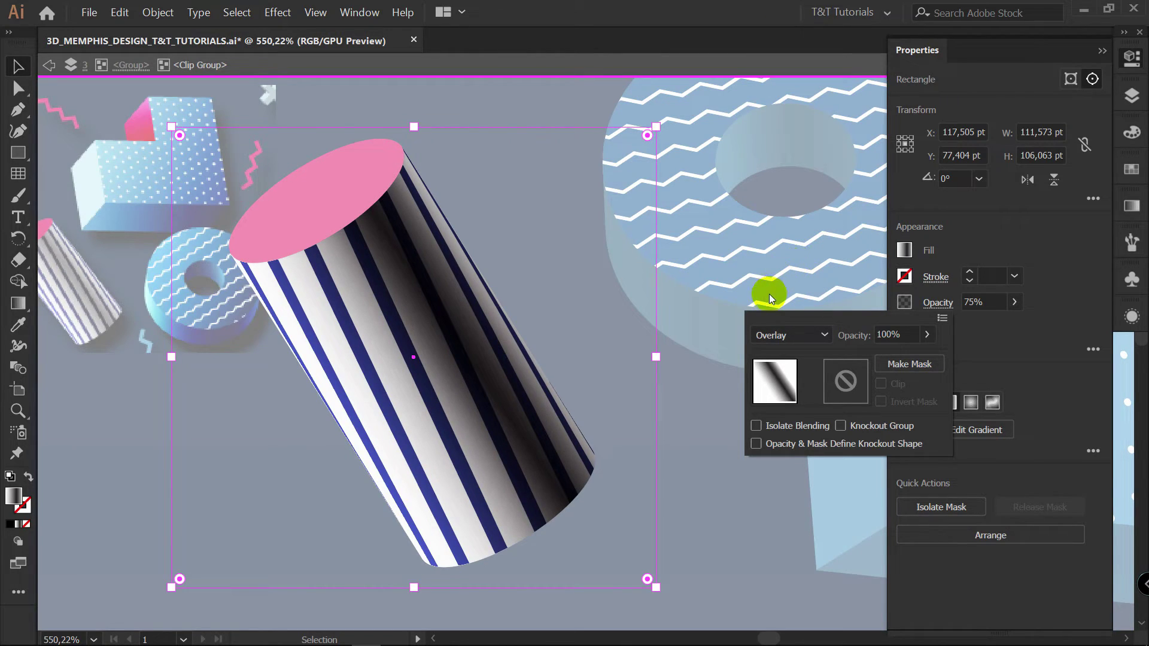
click(927, 335)
drag(926, 356, 906, 357)
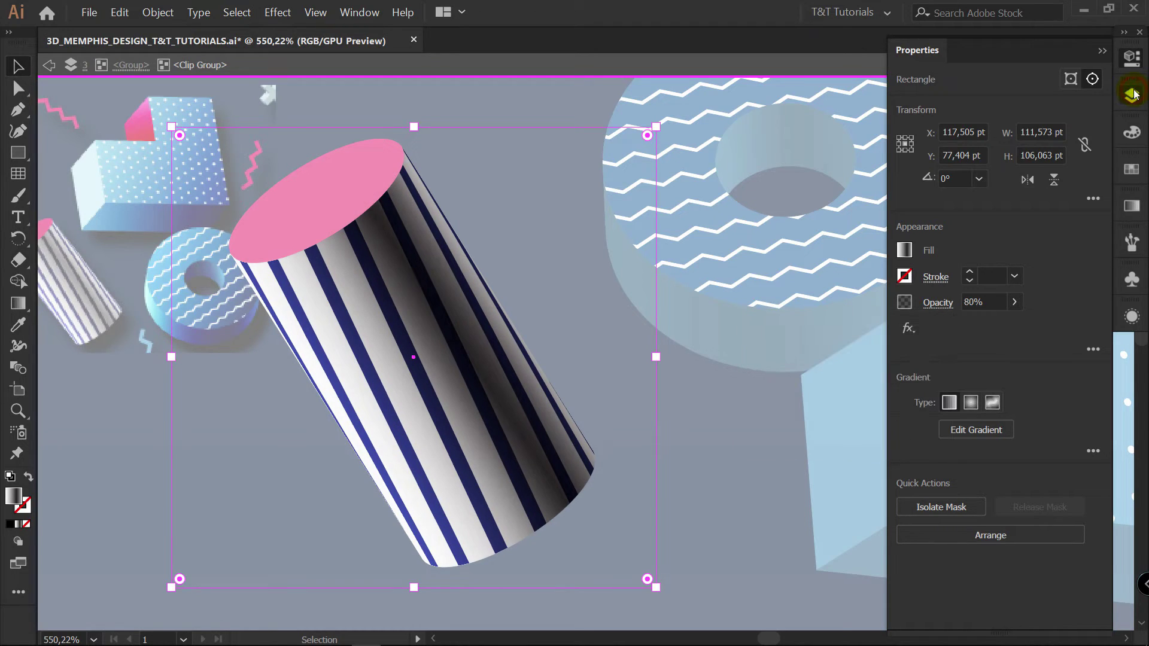
Step: Toggle the Overlay rectangle's visibility several times to compare the cylinder's shading with and without it
click(1131, 96)
click(978, 233)
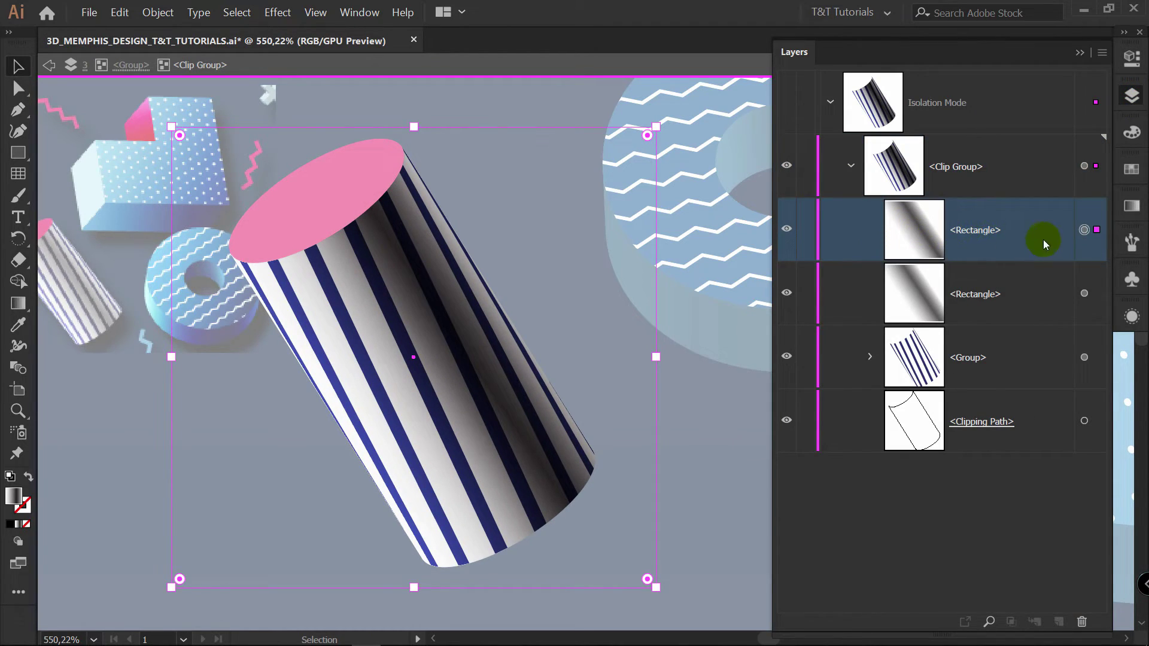
click(787, 228)
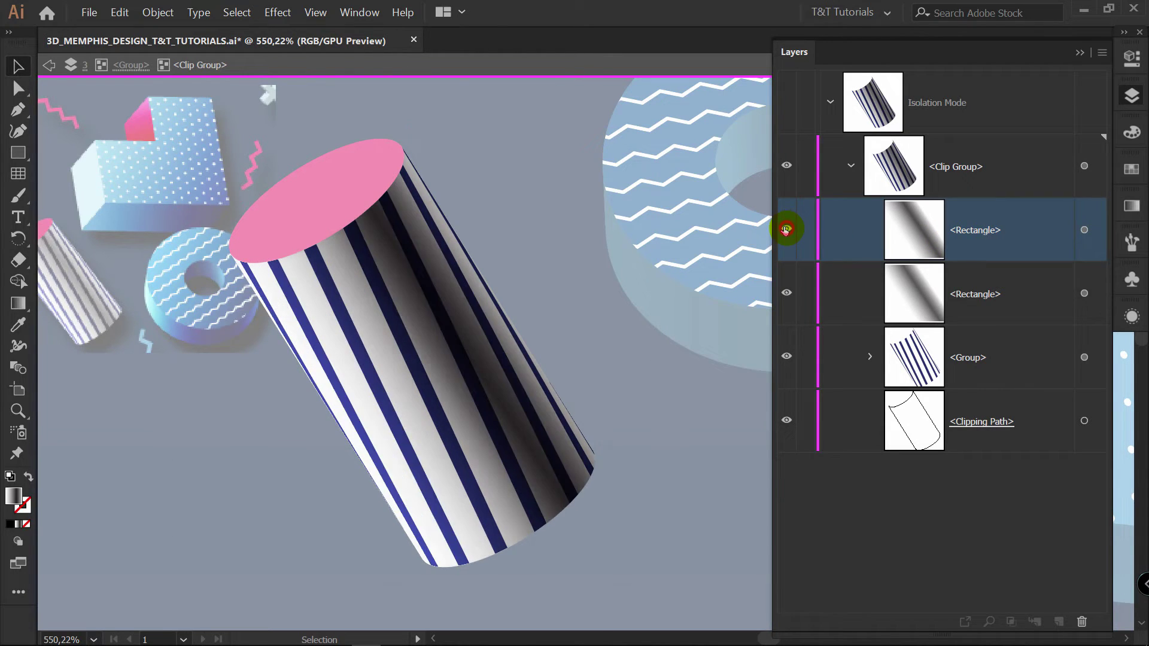
click(786, 229)
click(786, 229)
click(786, 230)
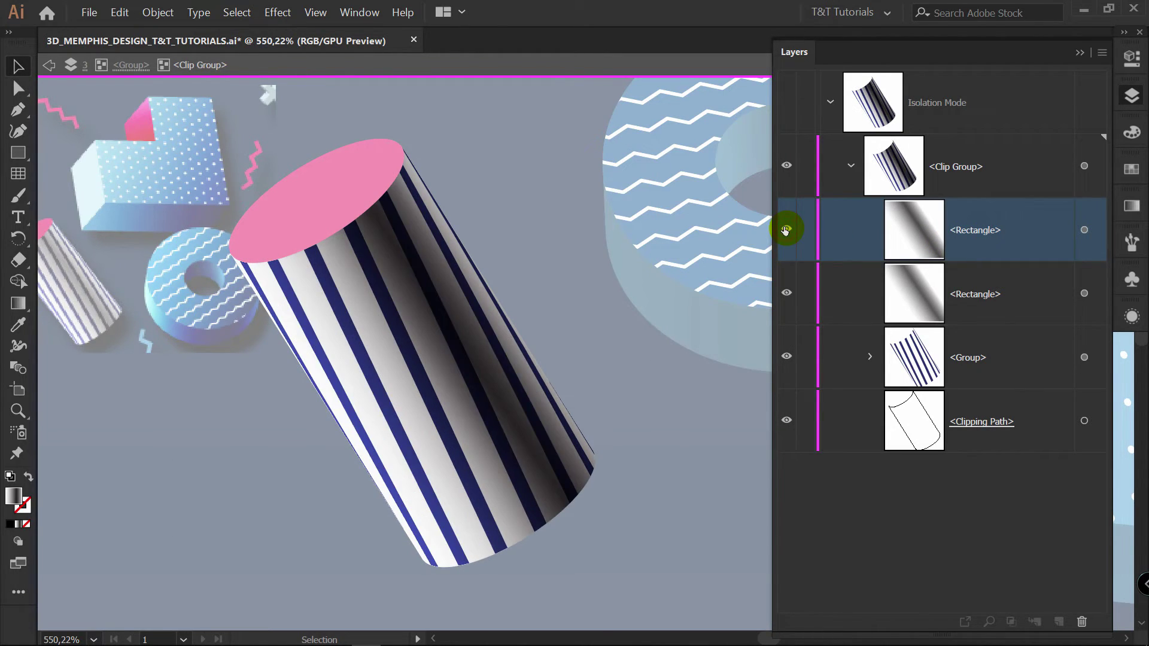
click(787, 229)
click(787, 229)
click(786, 230)
click(787, 230)
Step: Exit isolation mode and examine the two shading rectangles inside the cylinder's clip group
double_click(705, 398)
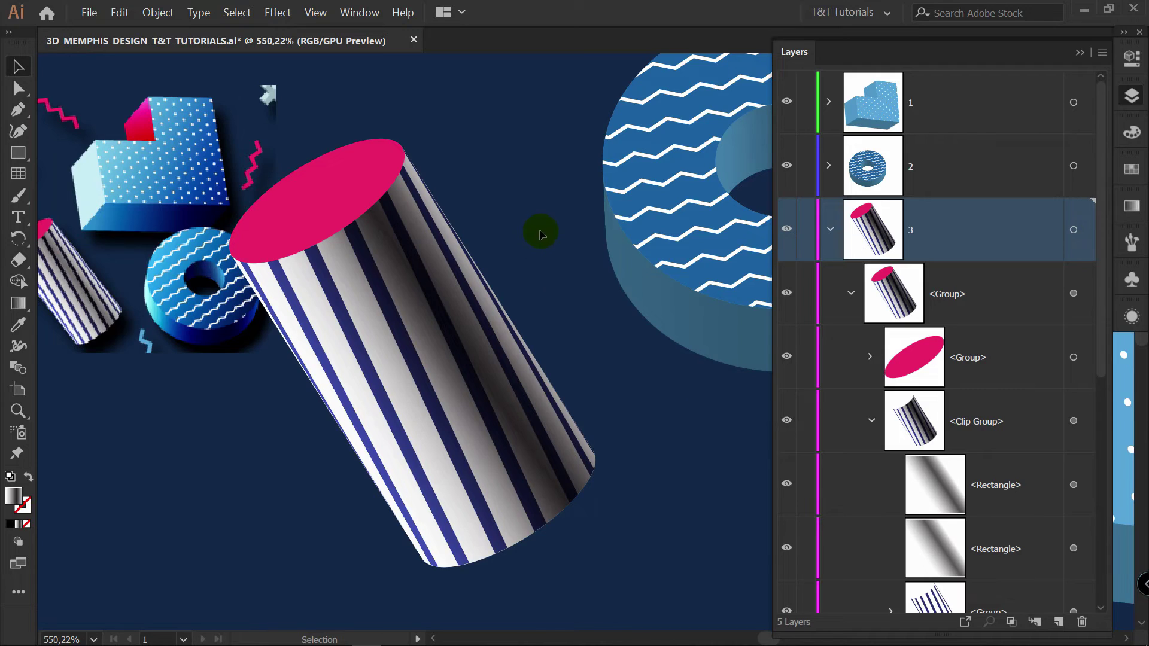
scroll(934, 299, down, 3)
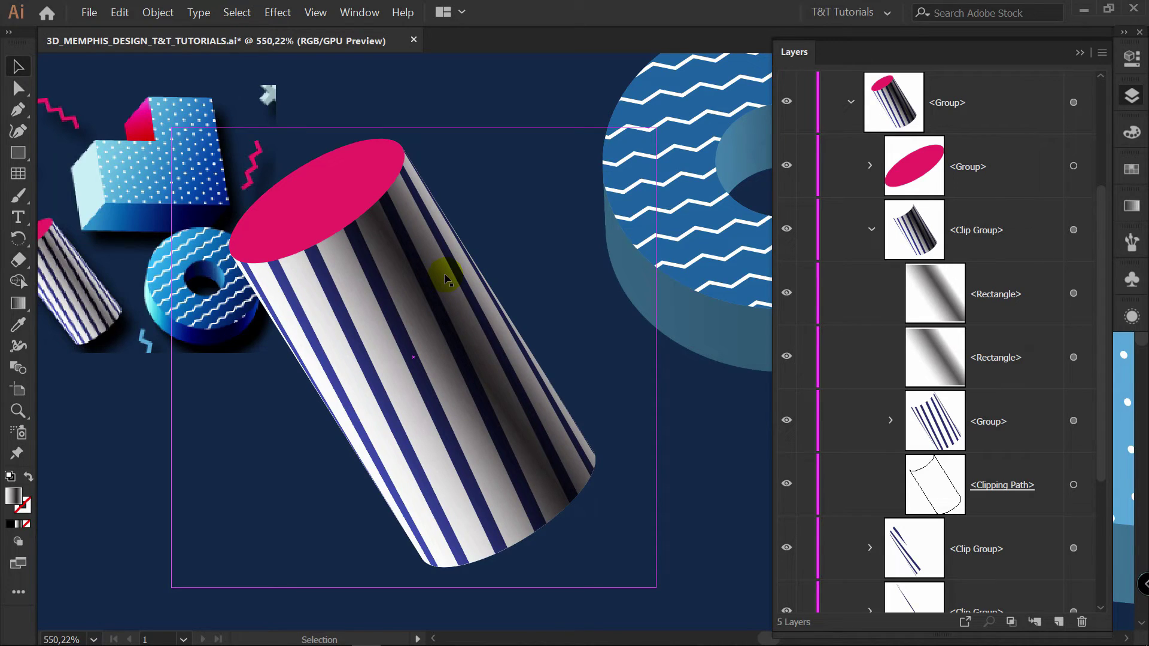
click(872, 229)
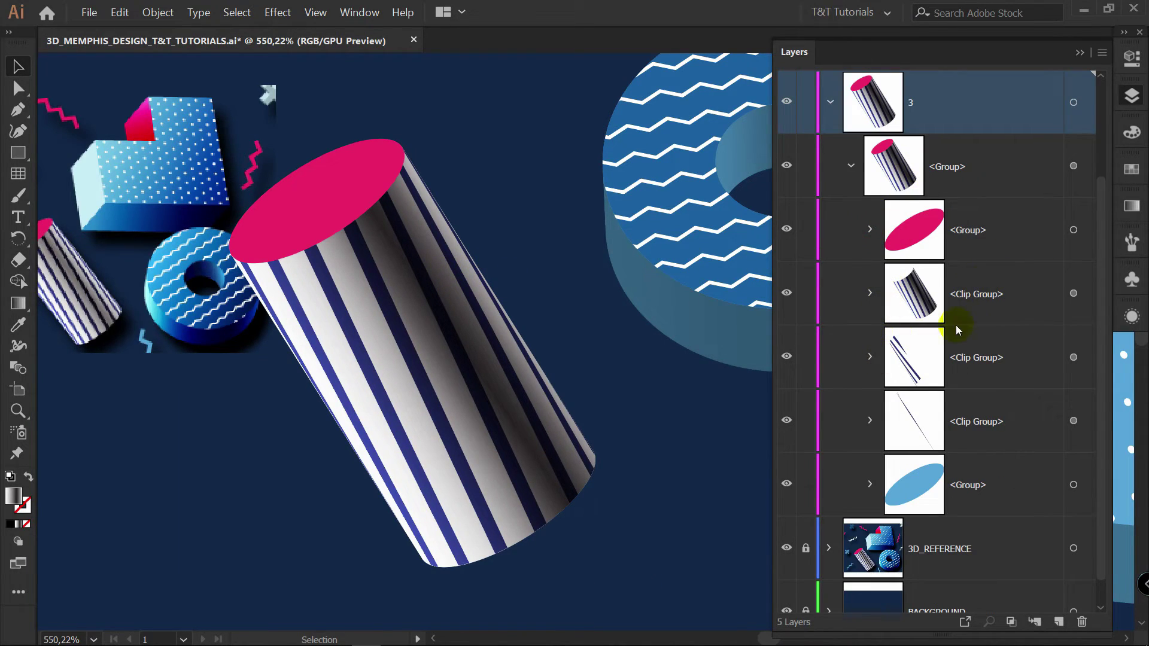
click(871, 293)
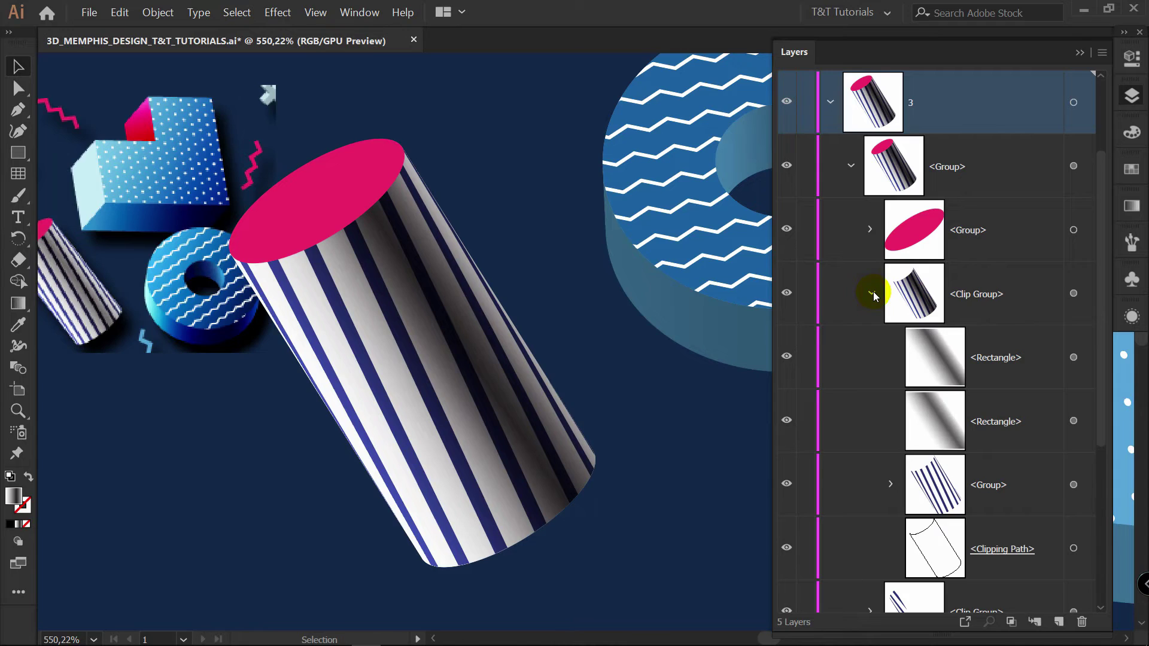
click(1085, 358)
click(1087, 422)
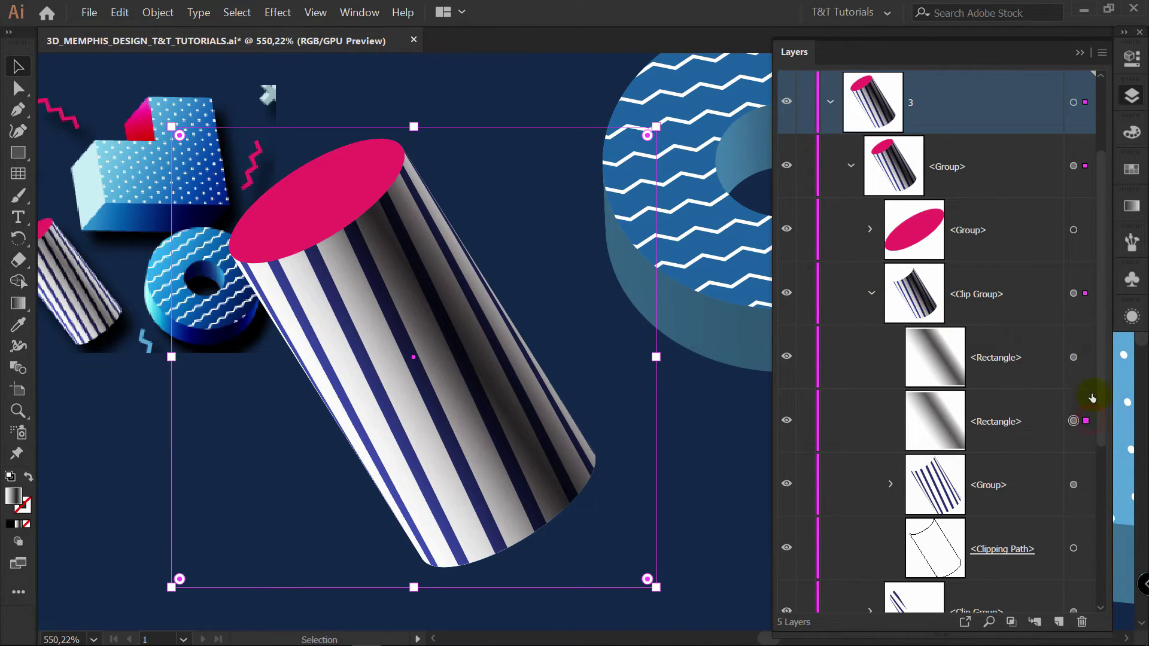
click(690, 411)
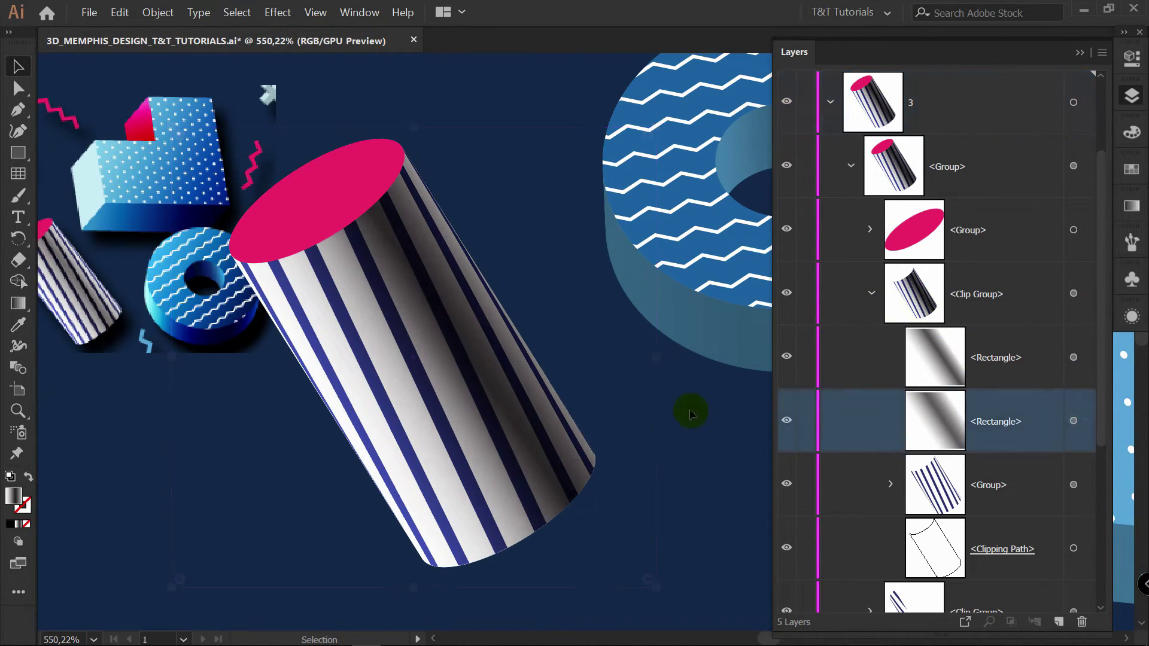
click(1087, 421)
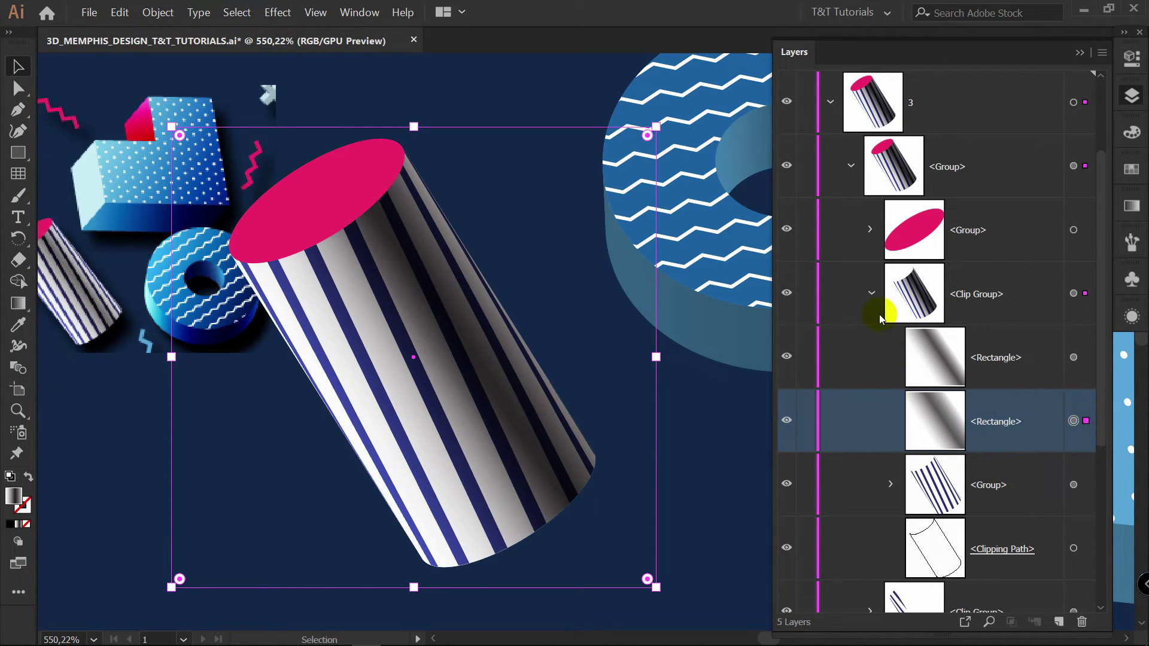
key(g)
drag(578, 250, 589, 245)
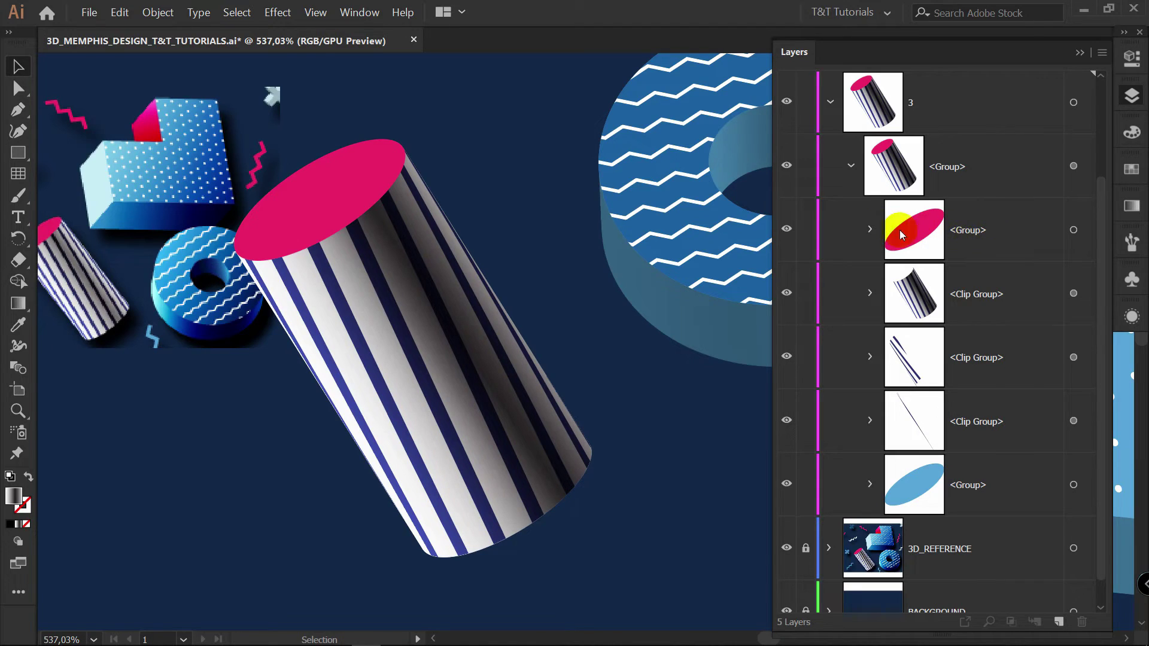
Step: Duplicate the pink ellipse on the cylinder's end in place and select the copy
click(873, 229)
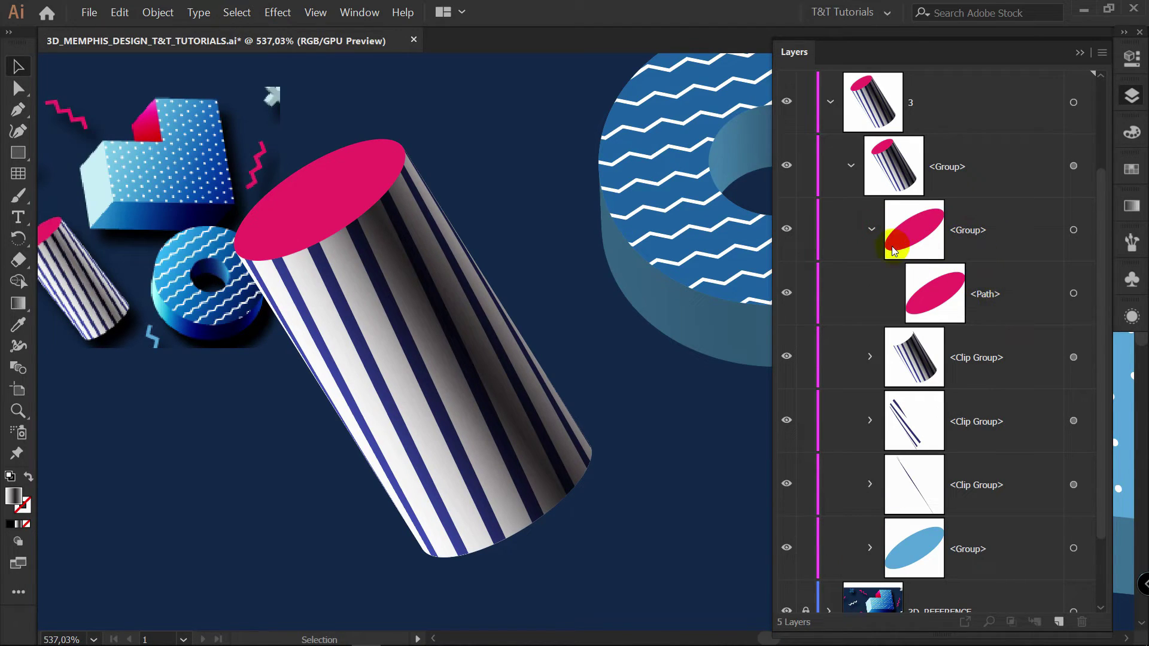
click(871, 229)
key(a)
click(357, 184)
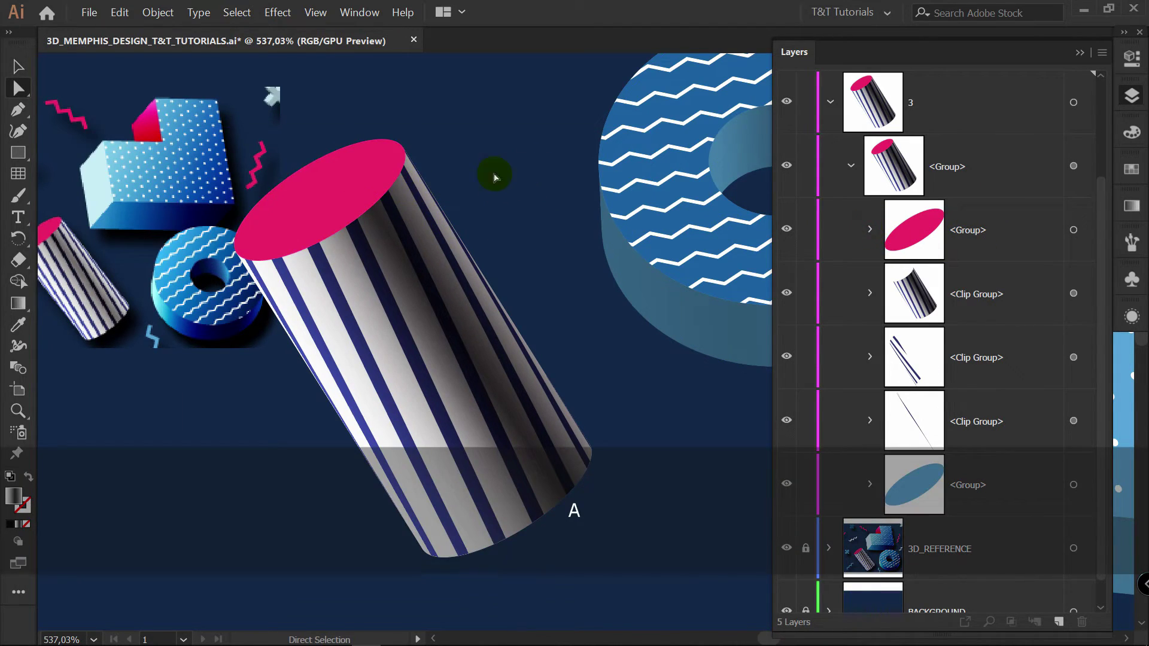
click(361, 179)
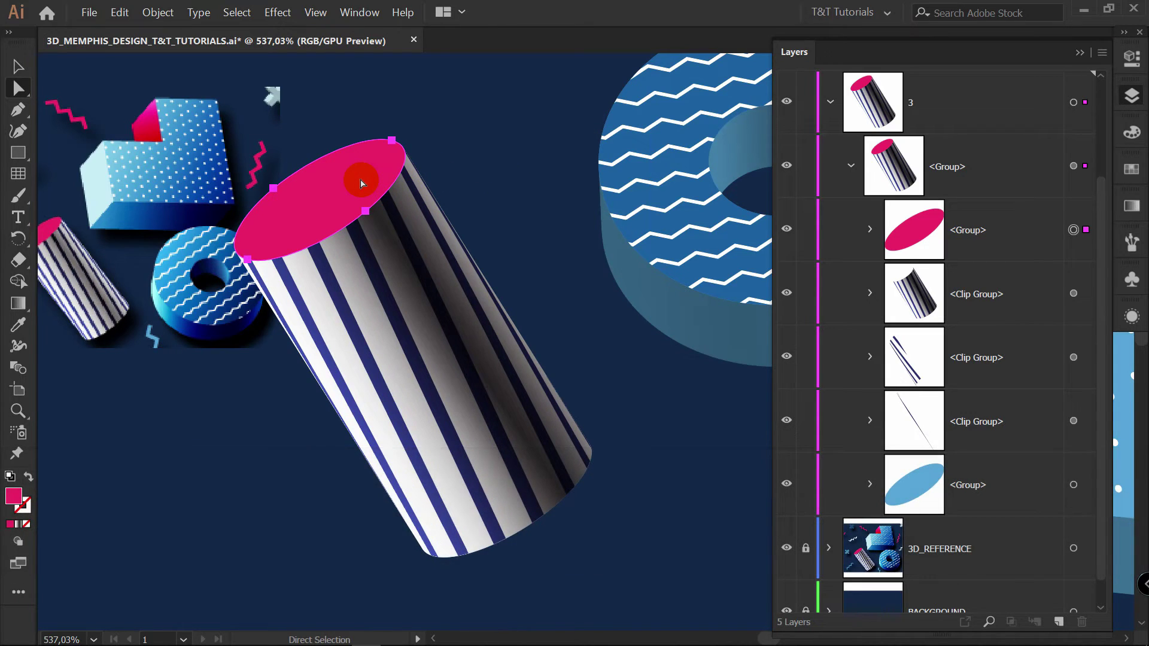
right_click(364, 182)
click(387, 282)
key(ctrl+shift+a)
click(1030, 235)
drag(958, 230, 1059, 622)
click(1073, 199)
Step: Fill the copied ellipse with a two-stop linear gradient from white to black, with the midpoint at about 52.5%
click(1132, 206)
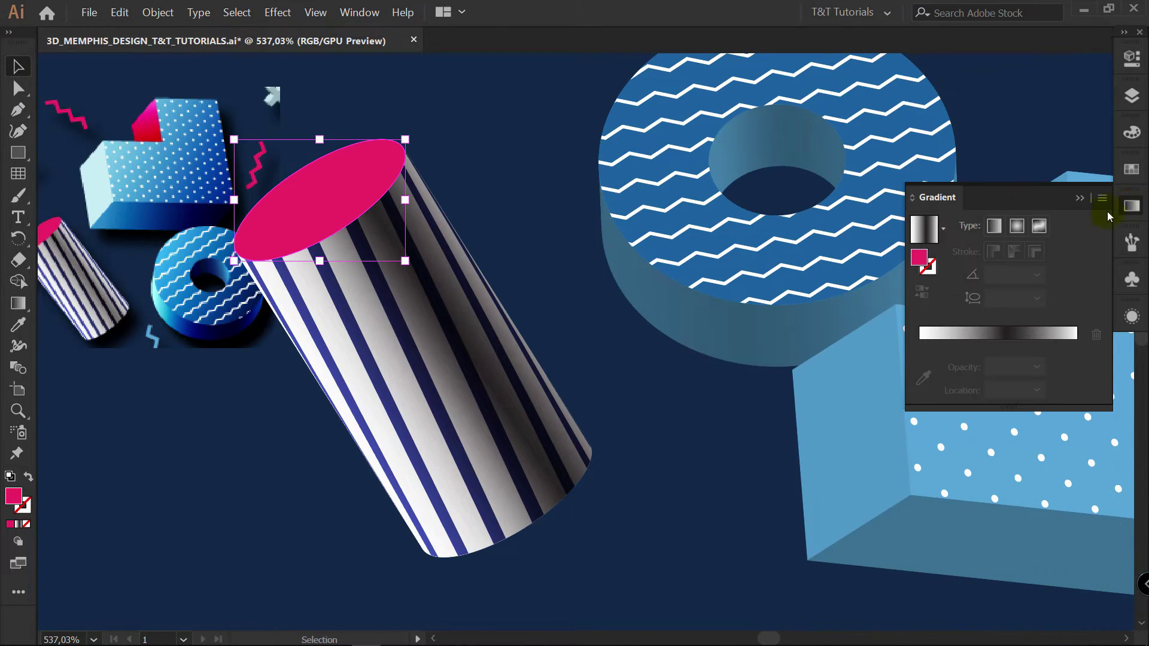
click(994, 226)
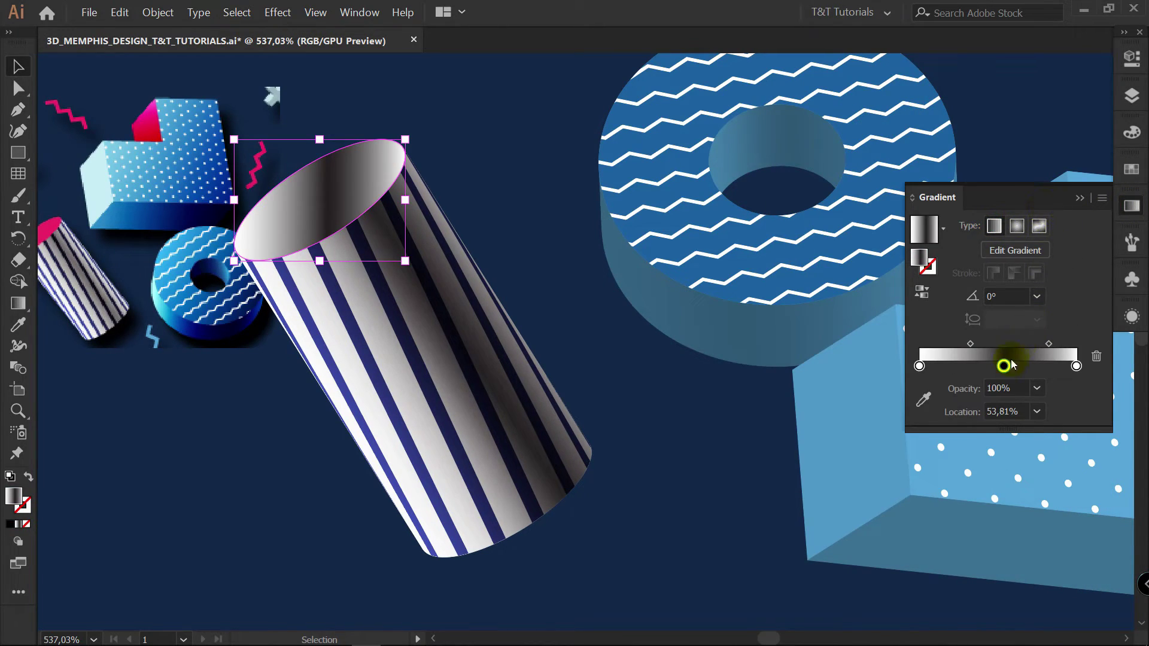
click(1076, 367)
drag(1076, 367, 1084, 392)
drag(1005, 366, 1077, 367)
drag(1015, 344, 1001, 345)
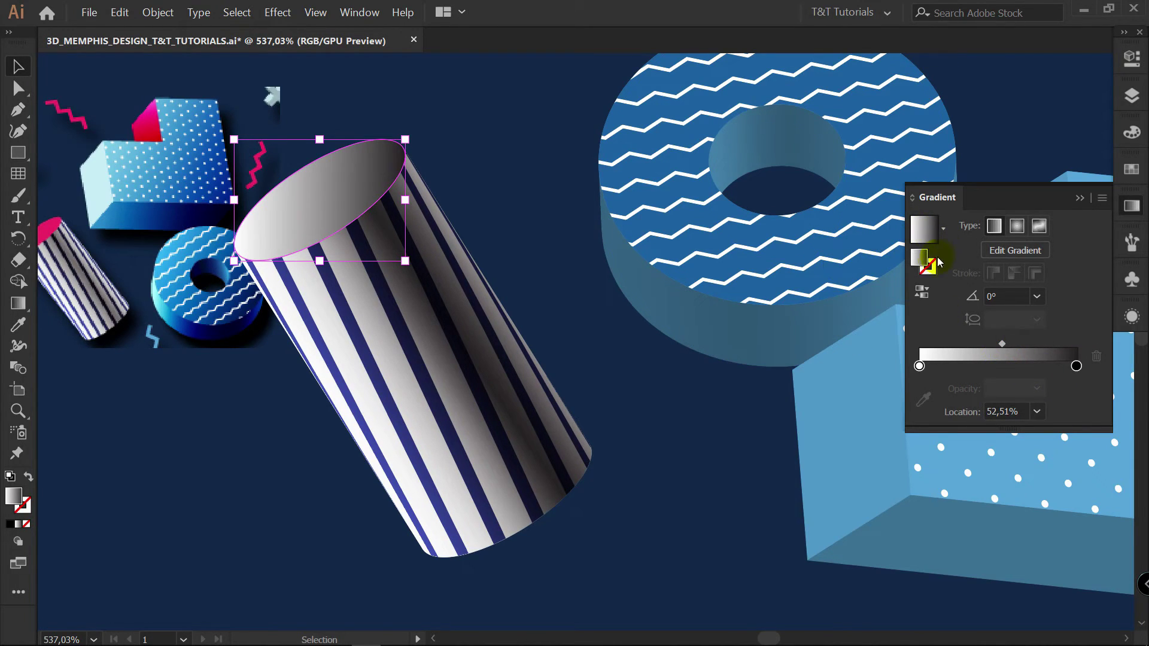
Step: Run the ellipse's gradient diagonally from white at the upper left to black at the right edge and set its blend mode to Multiply
key(g)
mouse_move(223, 172)
mouse_down()
mouse_move(427, 226)
mouse_move(405, 210)
mouse_move(428, 196)
mouse_move(412, 206)
mouse_up()
click(1131, 59)
click(938, 301)
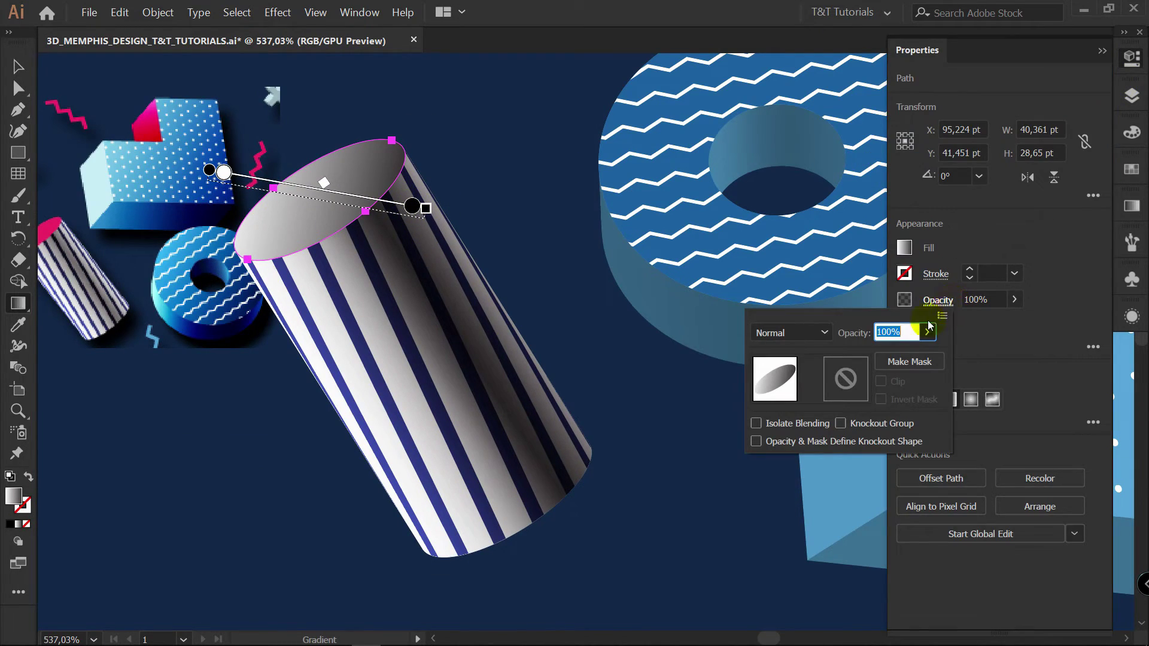
click(833, 333)
click(803, 60)
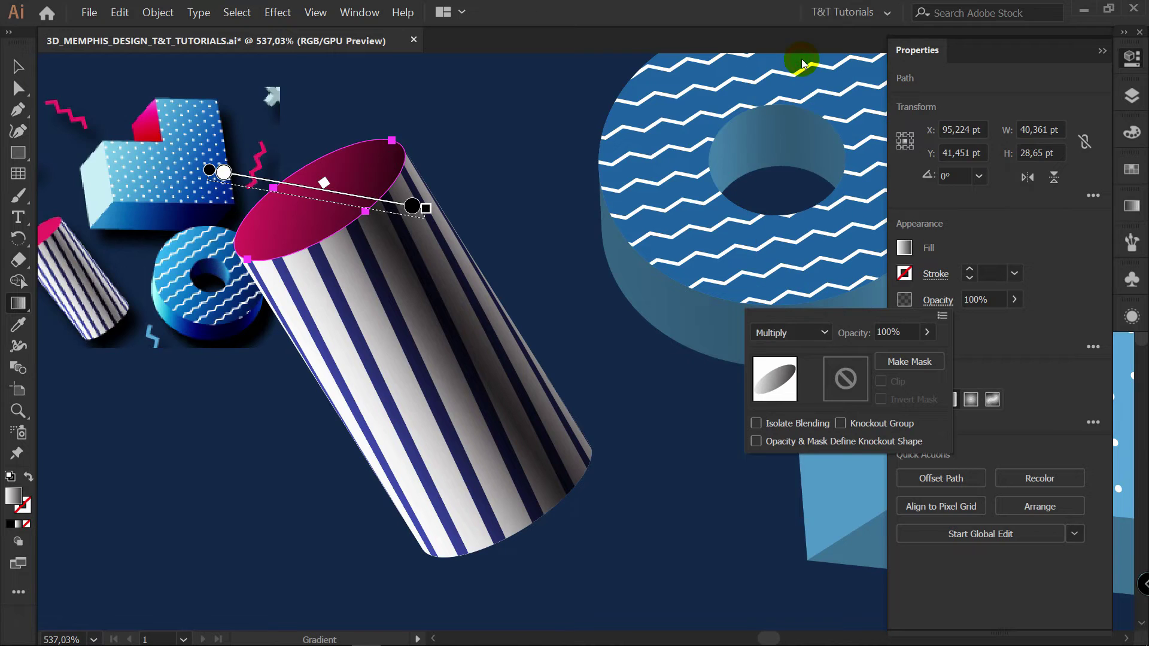
Step: Move the shaded cylinder to just below the small reference artwork and lock layer 3
click(390, 206)
key(v)
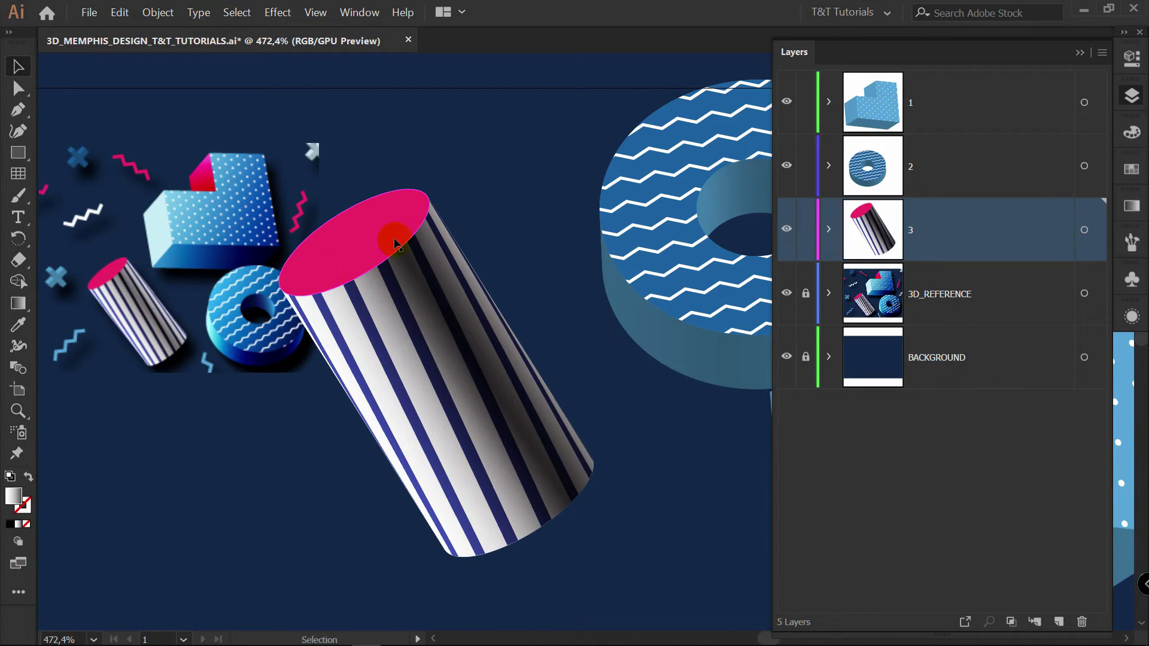
drag(444, 239, 225, 442)
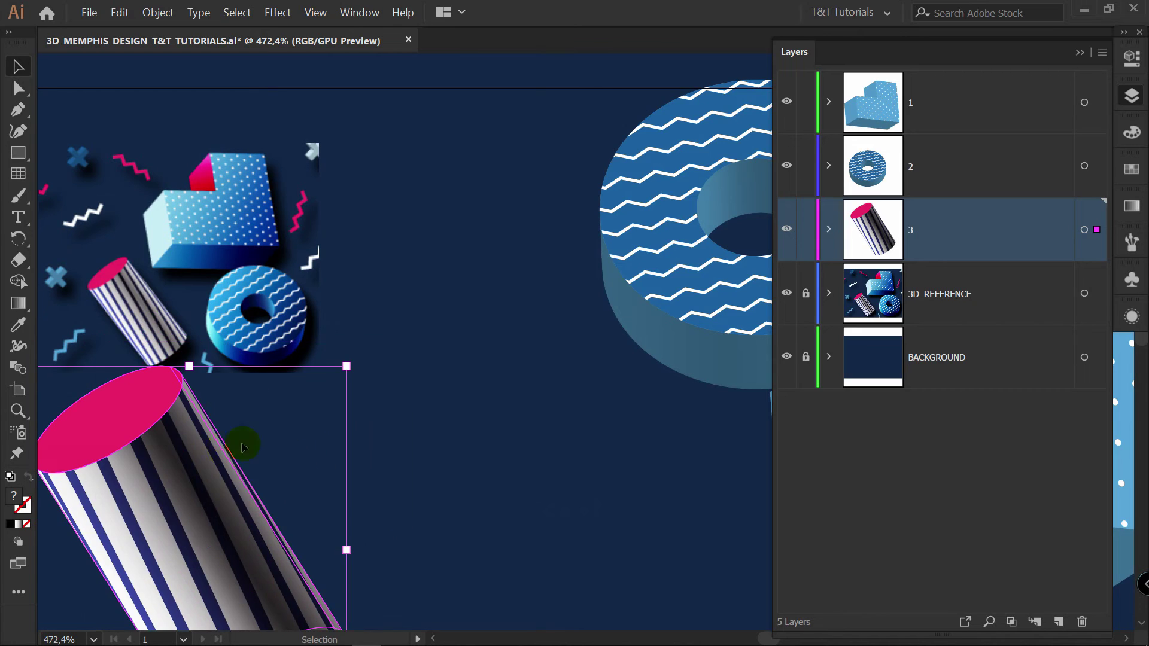
click(629, 383)
click(805, 230)
Step: Move the ring beside the reference artwork and break it into separate parts with Expand Appearance and Ungroup
drag(641, 236, 601, 267)
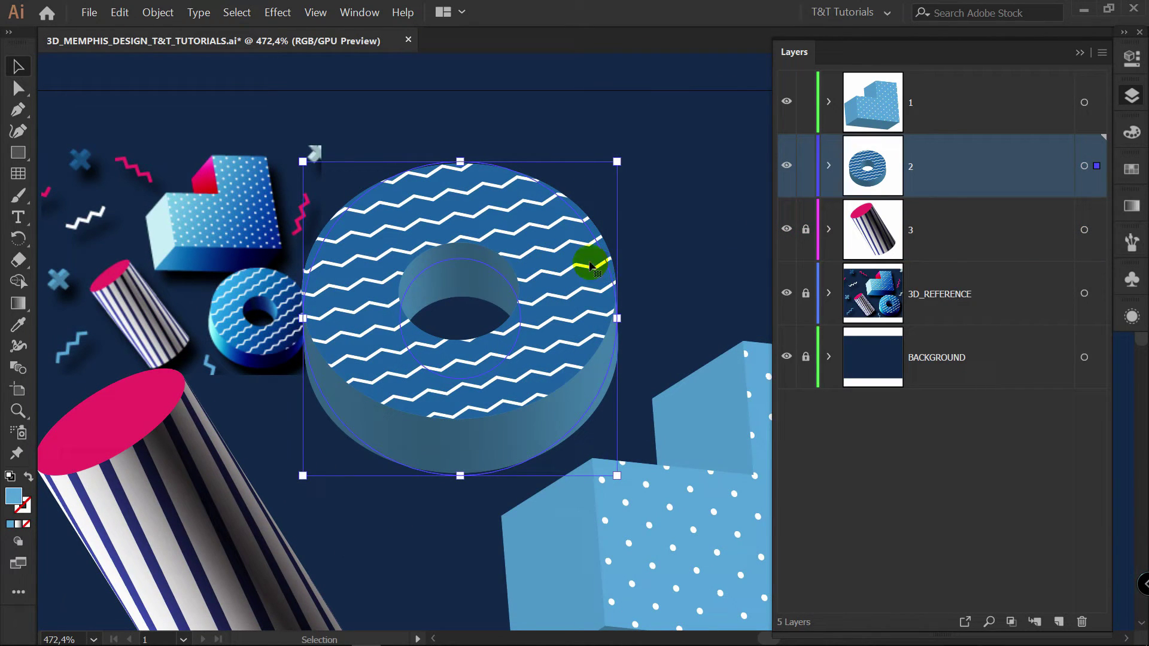
click(157, 12)
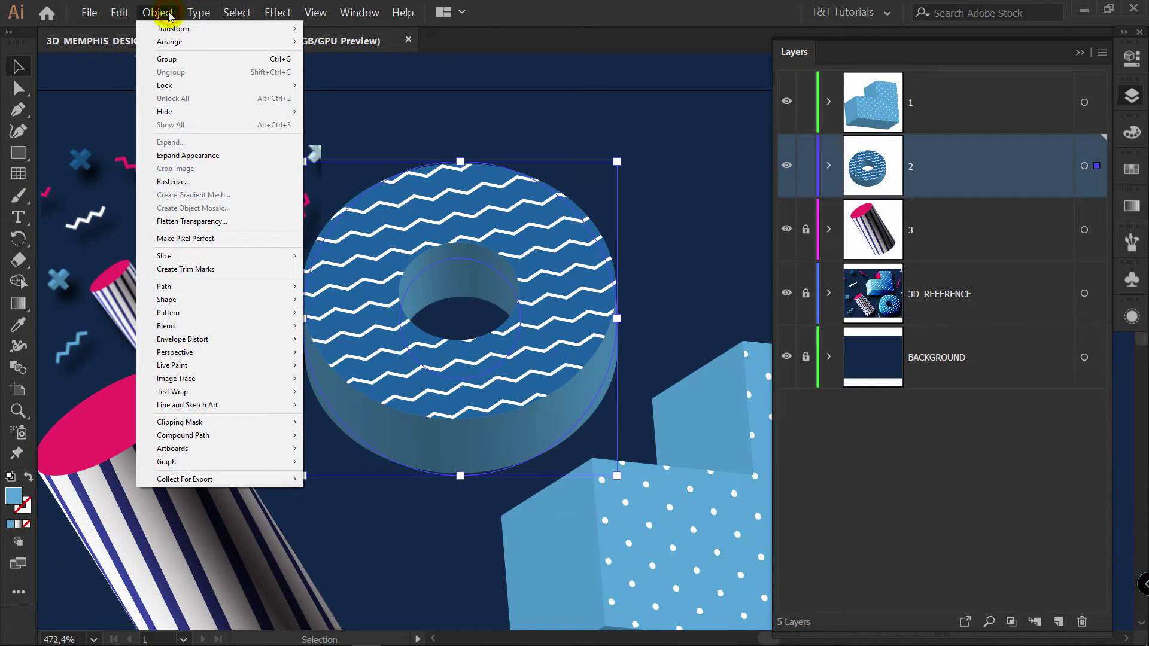
click(190, 157)
right_click(556, 224)
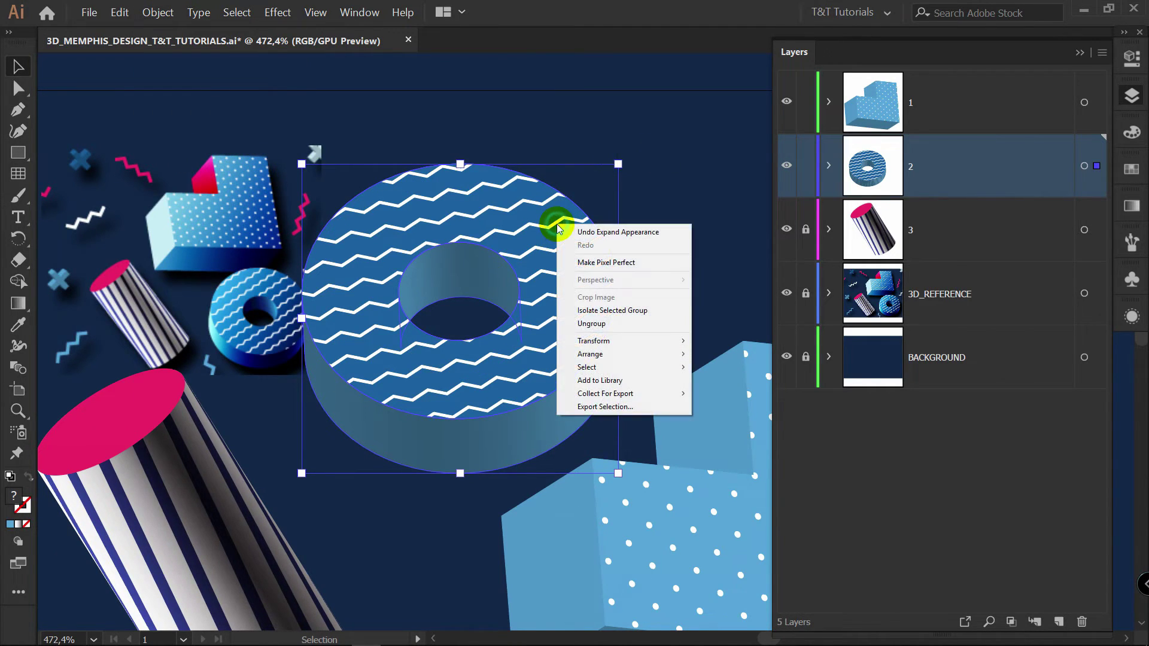
click(652, 324)
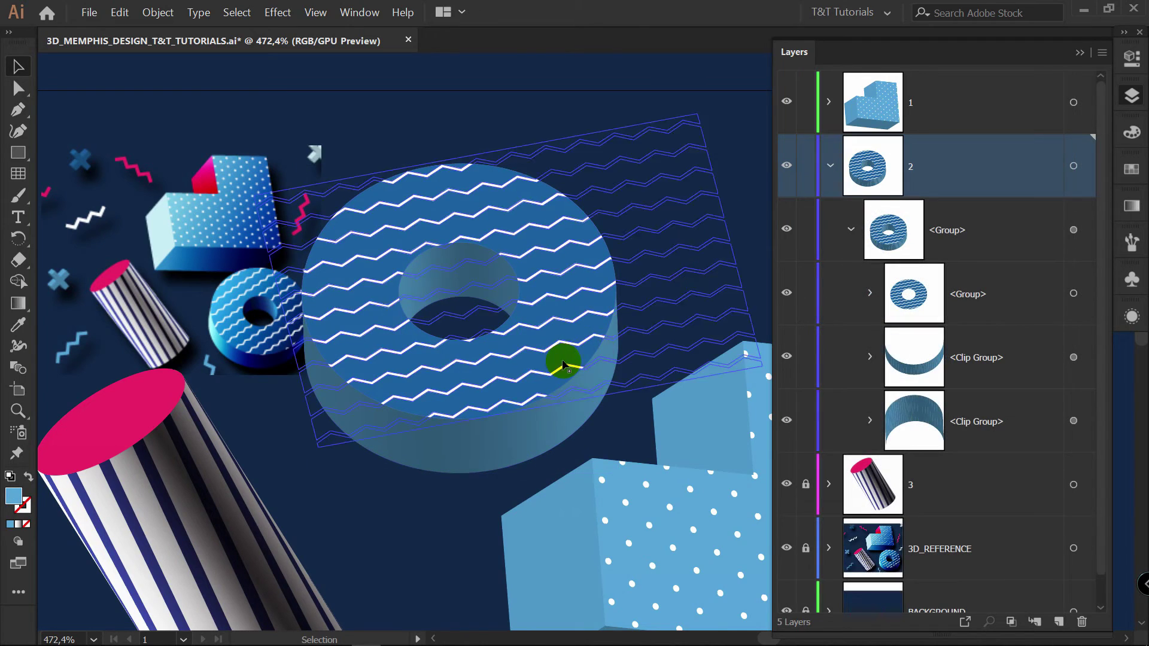
Step: Select the group of shading strips inside the clip group of the ring's outer wall and examine the strips
key(z)
drag(541, 290, 600, 277)
key(v)
key(space)
drag(582, 353, 587, 270)
key(v)
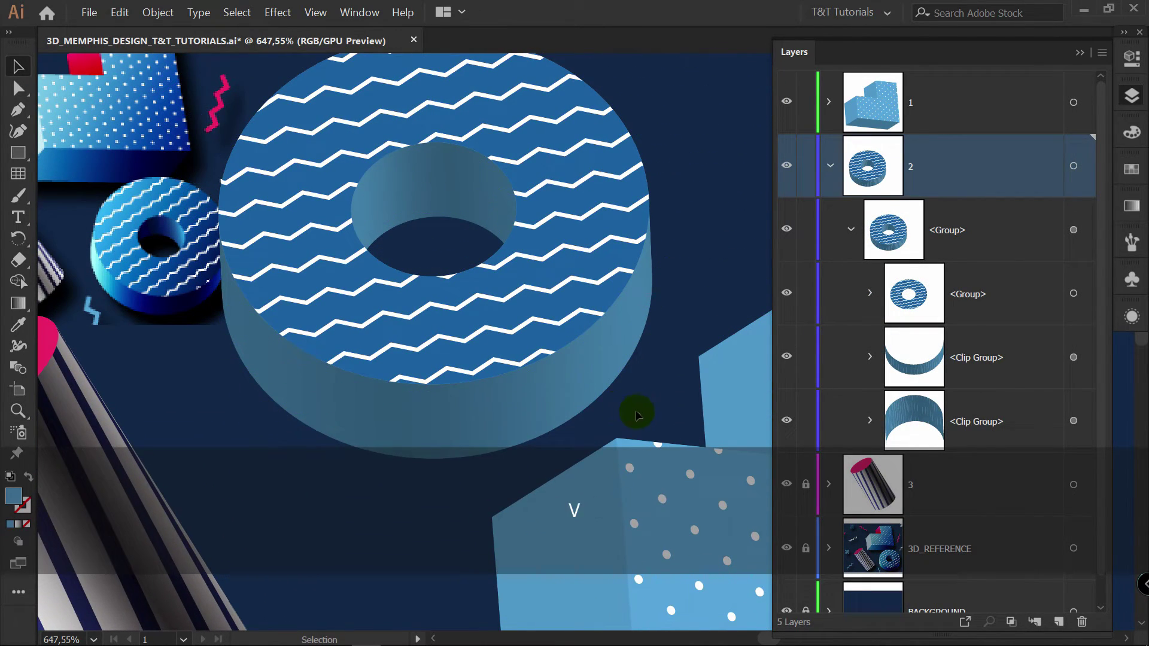
click(870, 357)
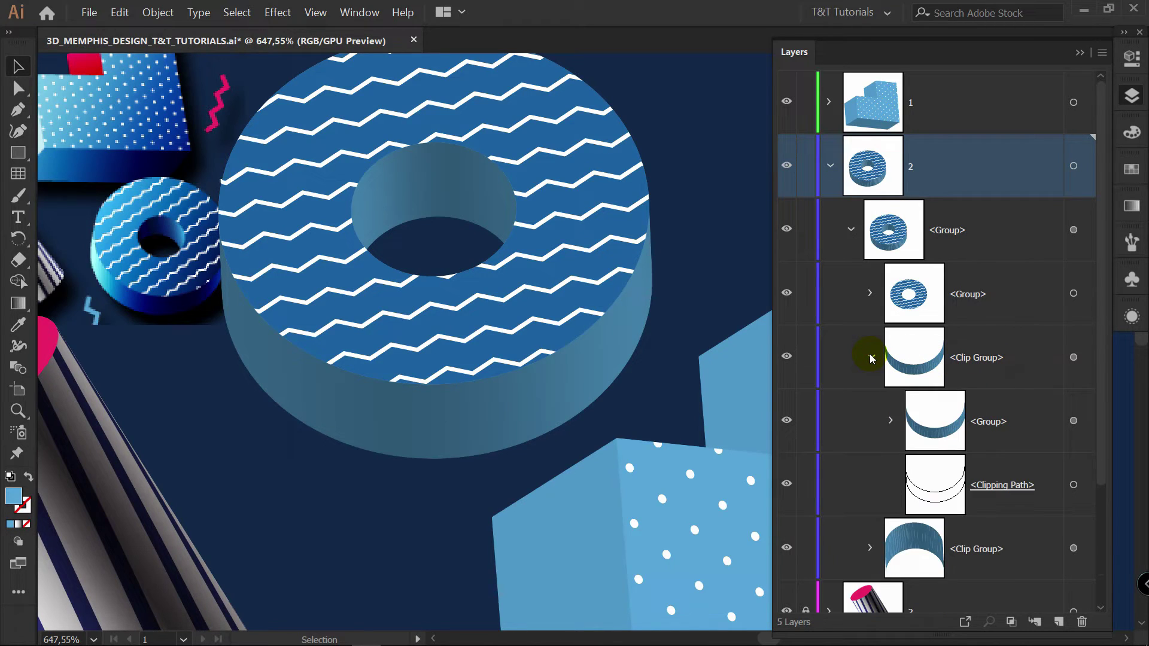
click(1087, 423)
key(a)
key(z)
drag(513, 413, 603, 380)
key(v)
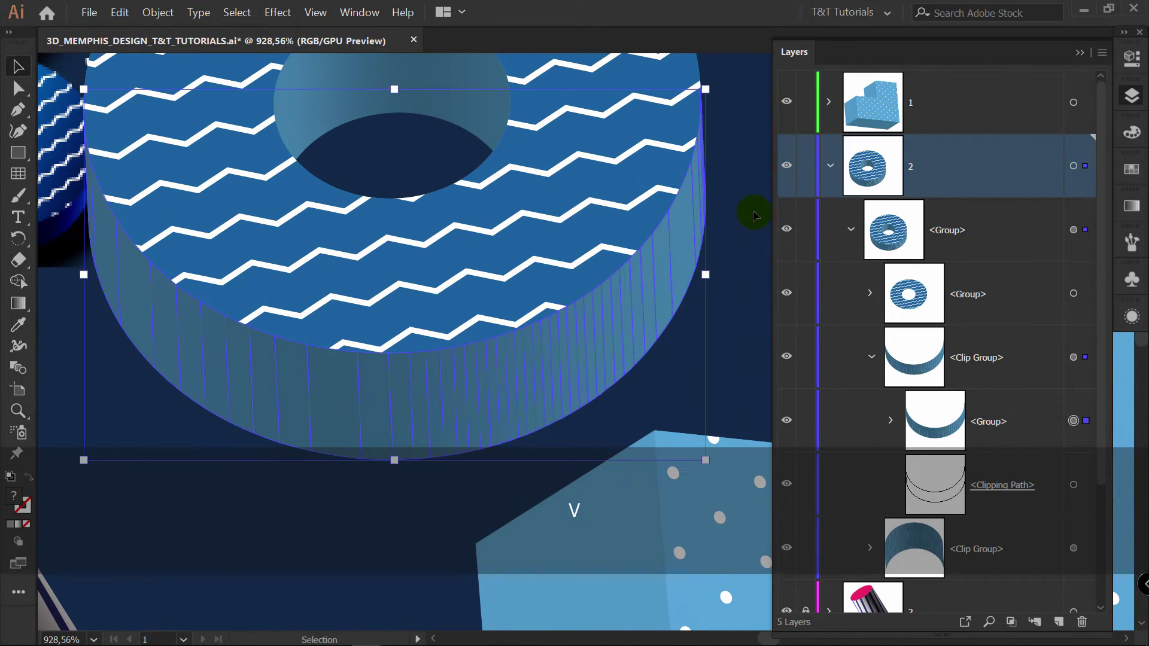
key(a)
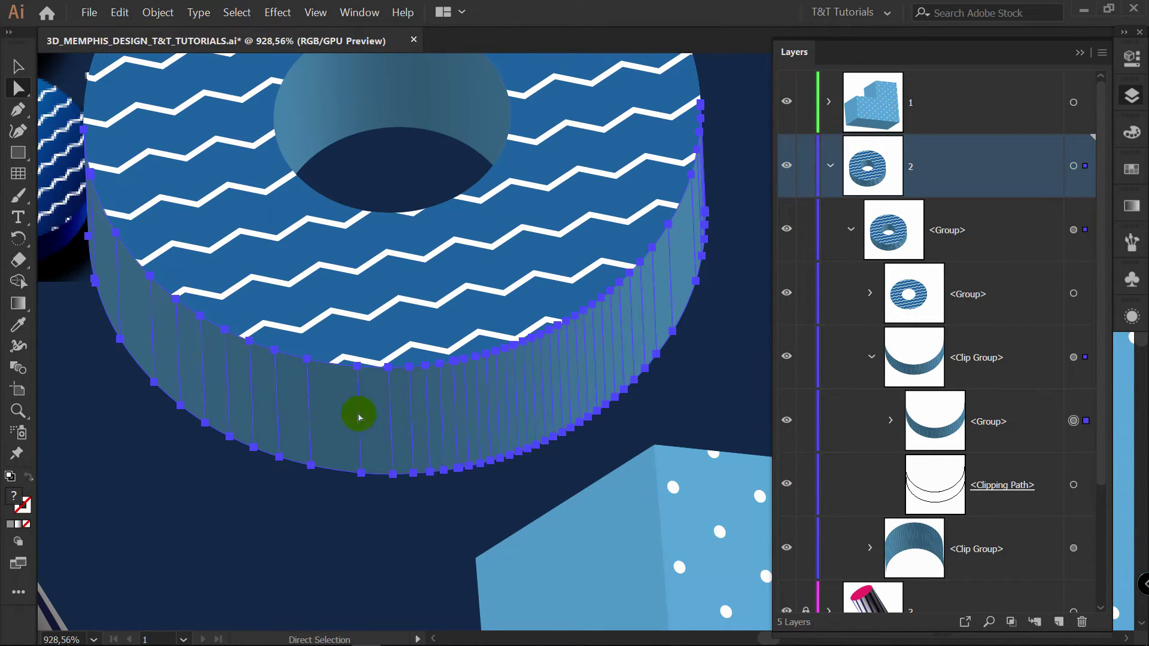
key(space)
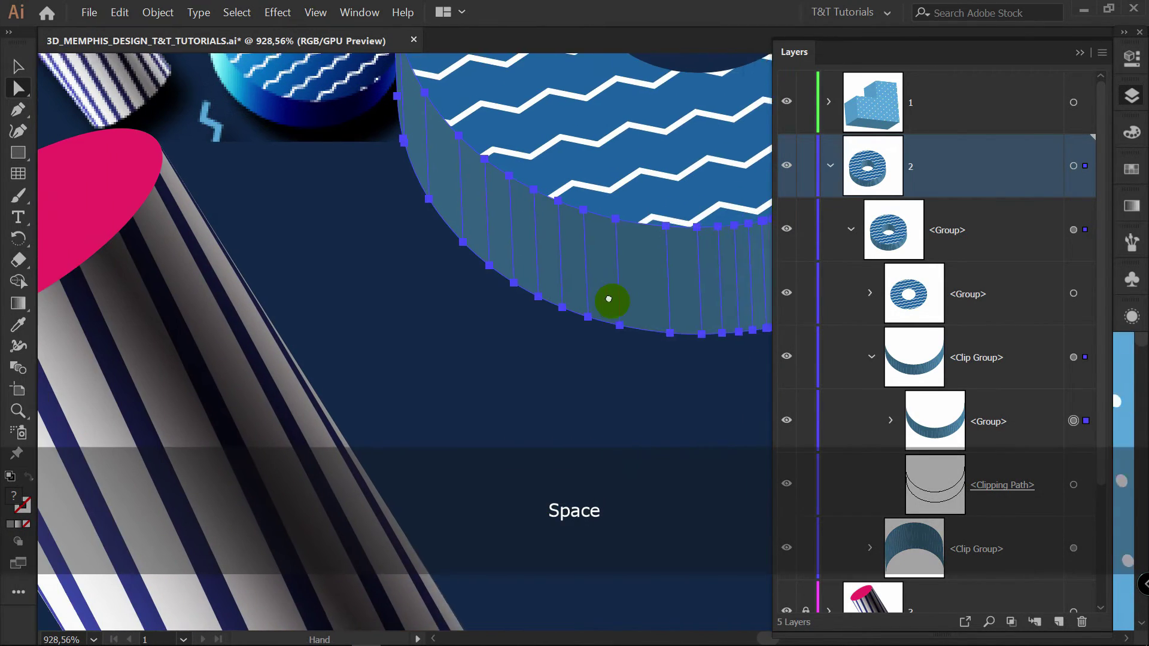
drag(609, 298, 770, 302)
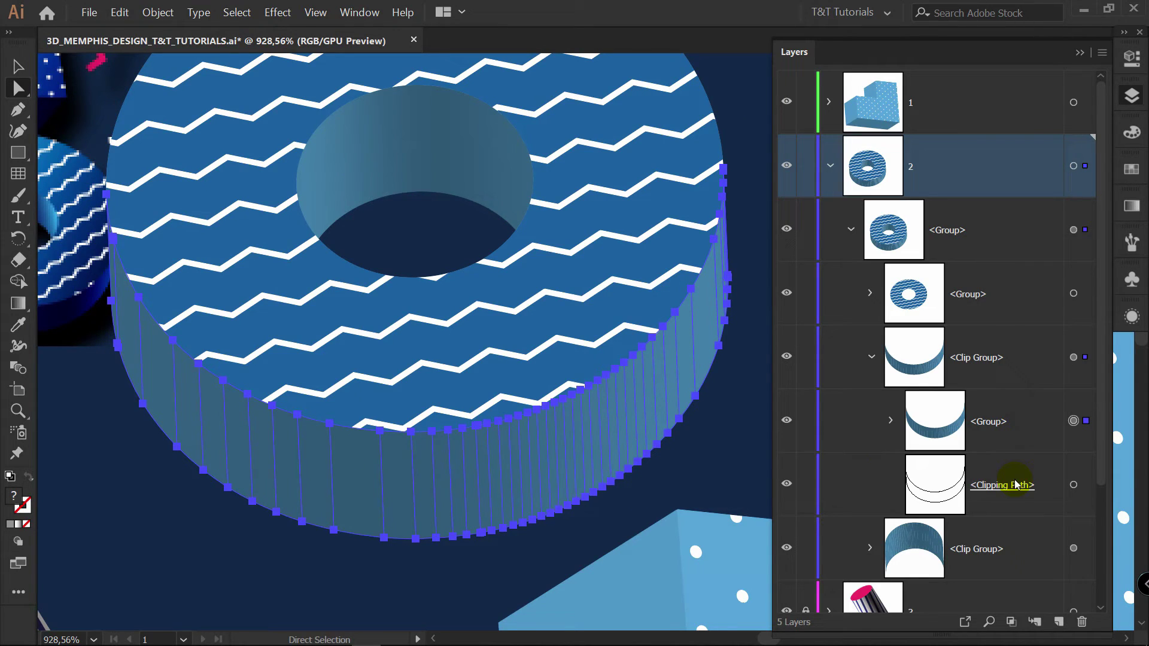
Step: Highlight the clipping path of the ring's outer wall to check its outline, and deselect it
click(988, 486)
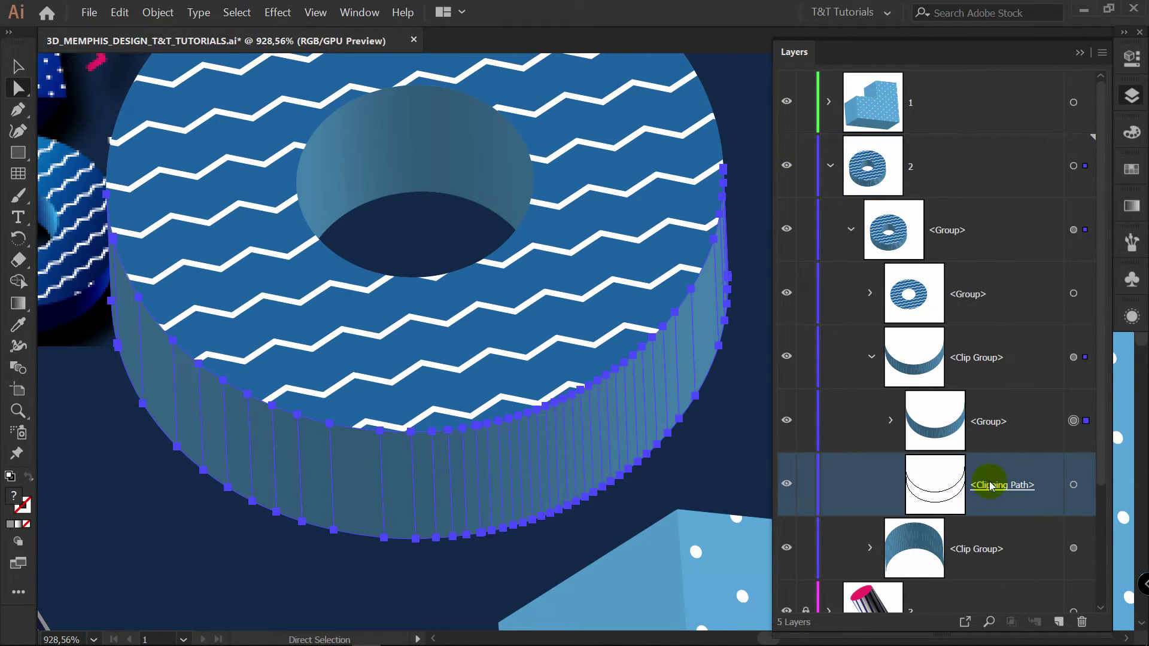
click(1086, 486)
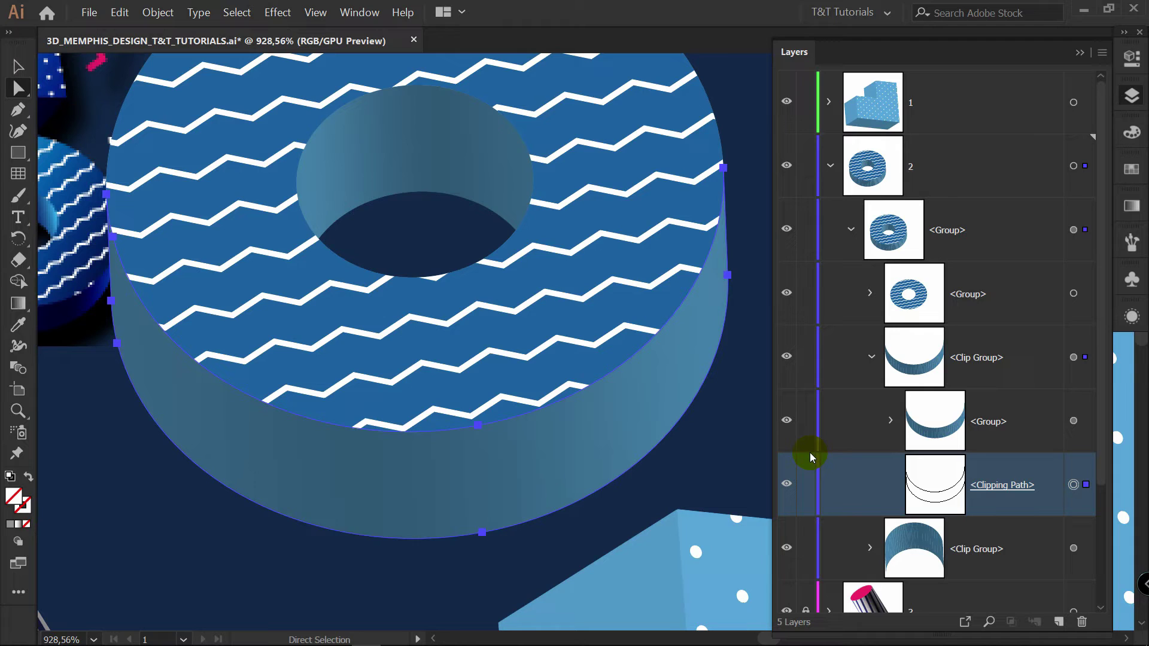
click(744, 449)
Step: Isolate the ring group and, within it, the outer wall's clip group
key(v)
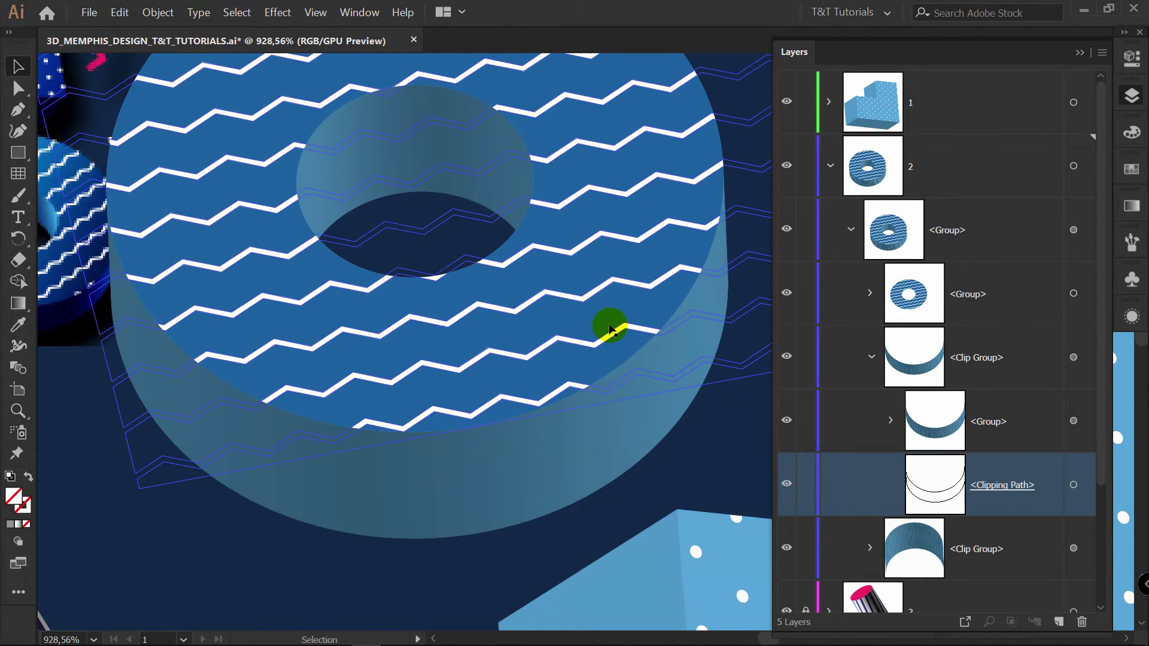
double_click(611, 329)
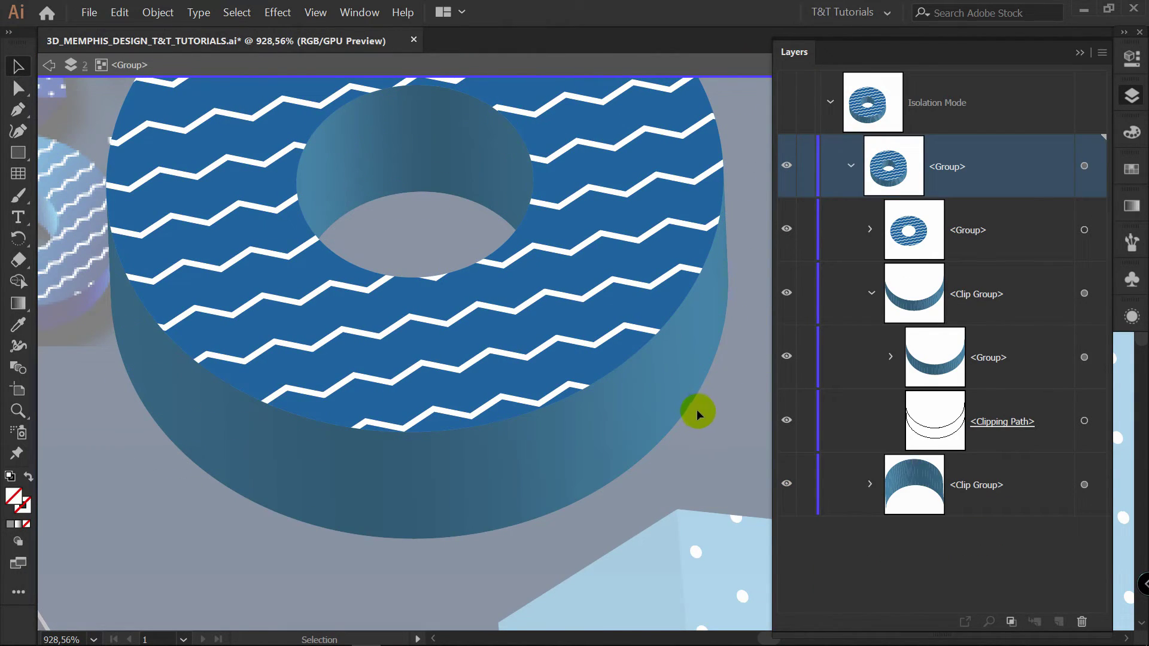
click(652, 413)
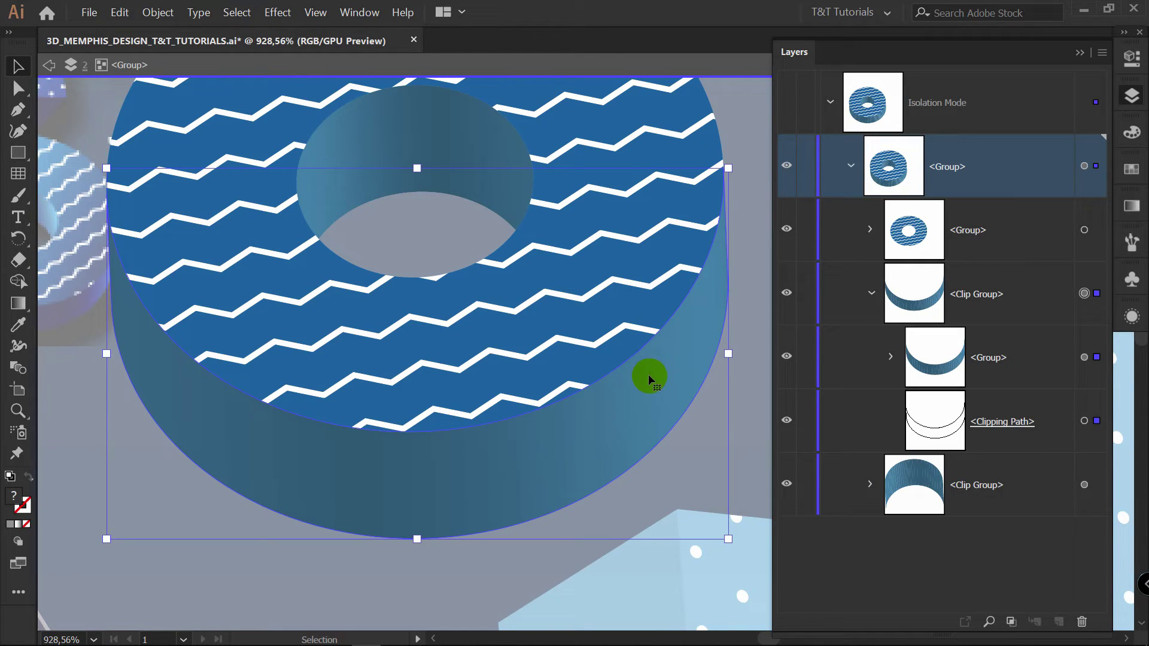
double_click(649, 378)
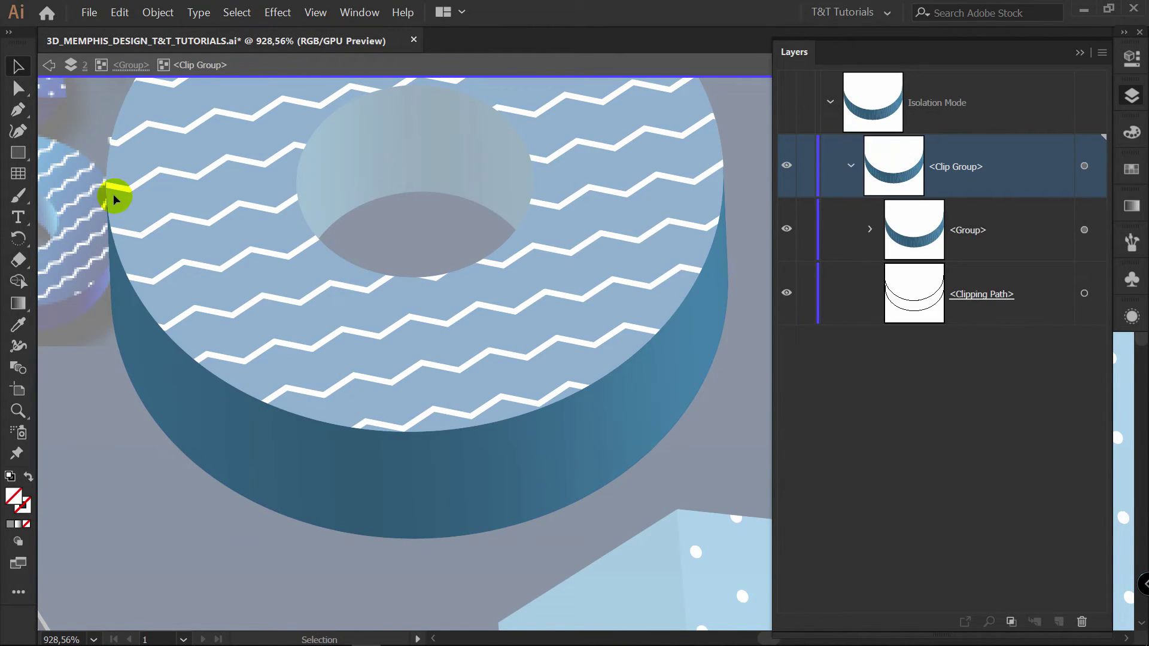
Step: Draw a rectangle covering the ring's entire outer wall inside the clip group and fill it with the light blue swatch
key(m)
drag(70, 159, 757, 547)
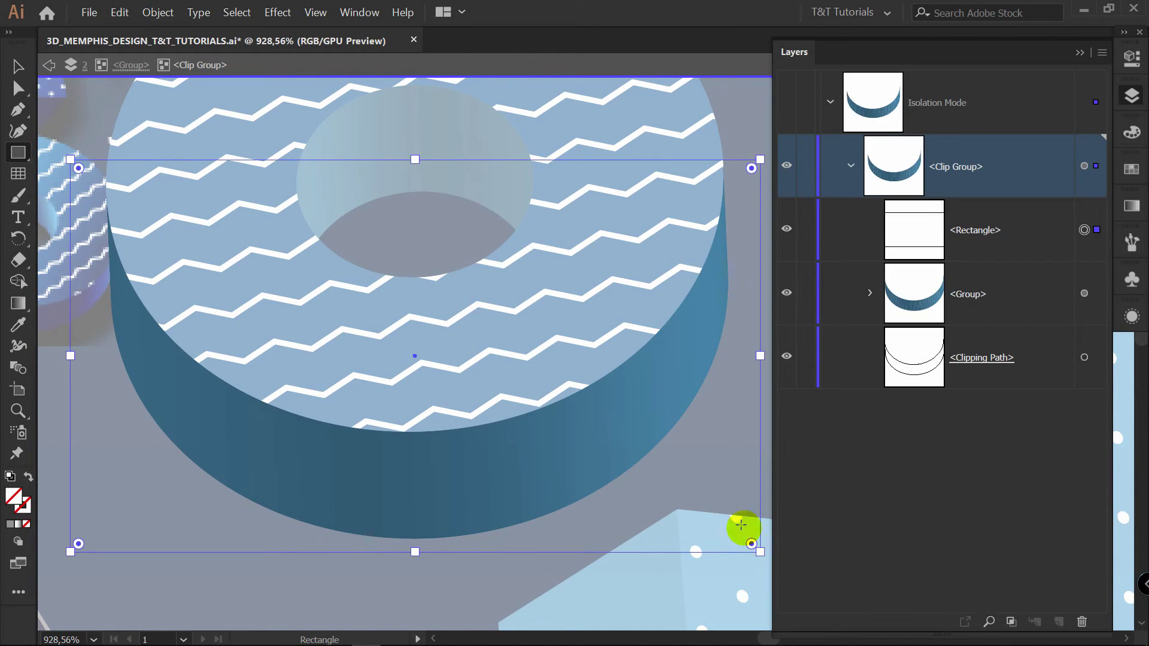
key(v)
click(1131, 169)
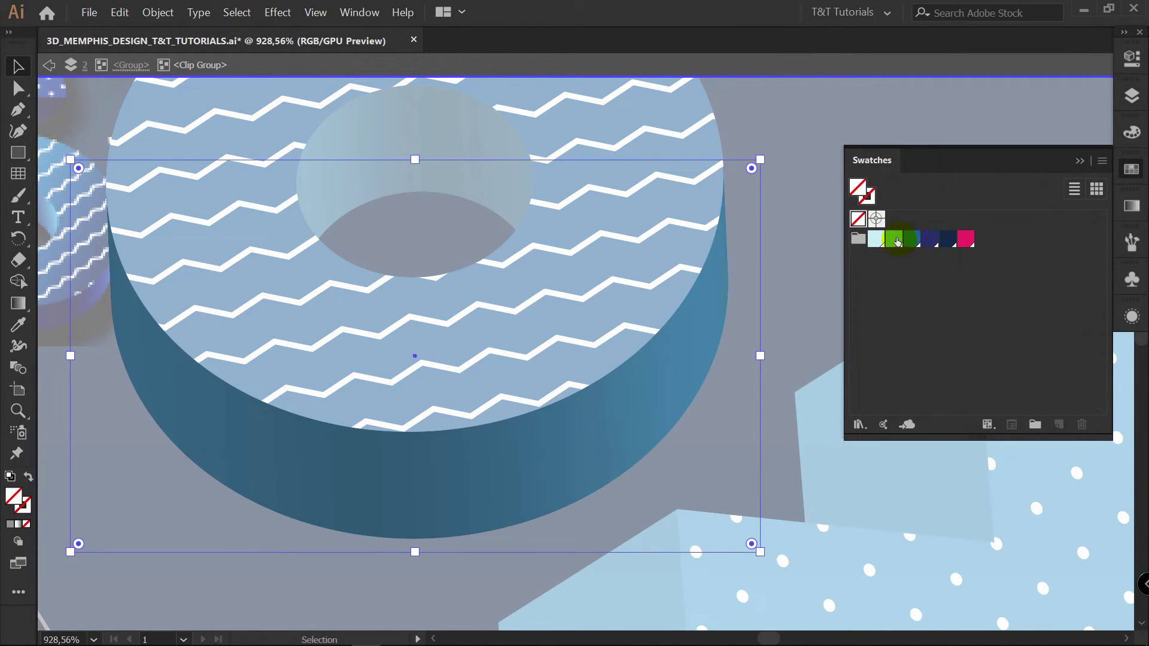
click(895, 240)
Step: Delete the original strip group from the outer wall's clip group and exit isolation mode
click(1131, 95)
click(982, 294)
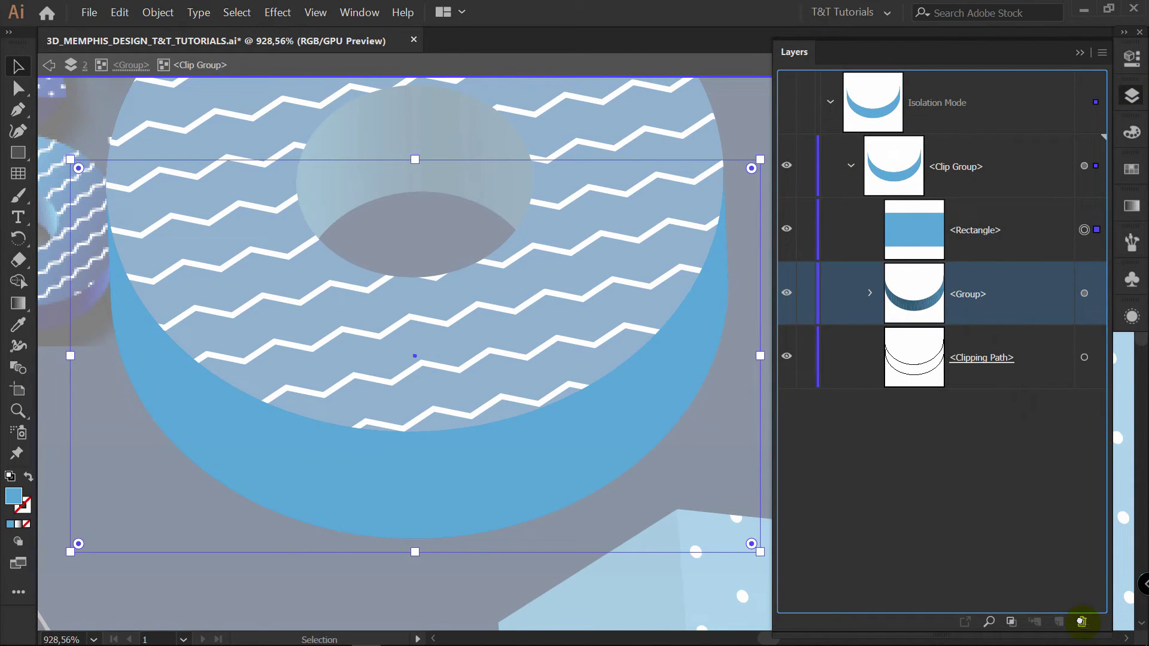
click(1082, 620)
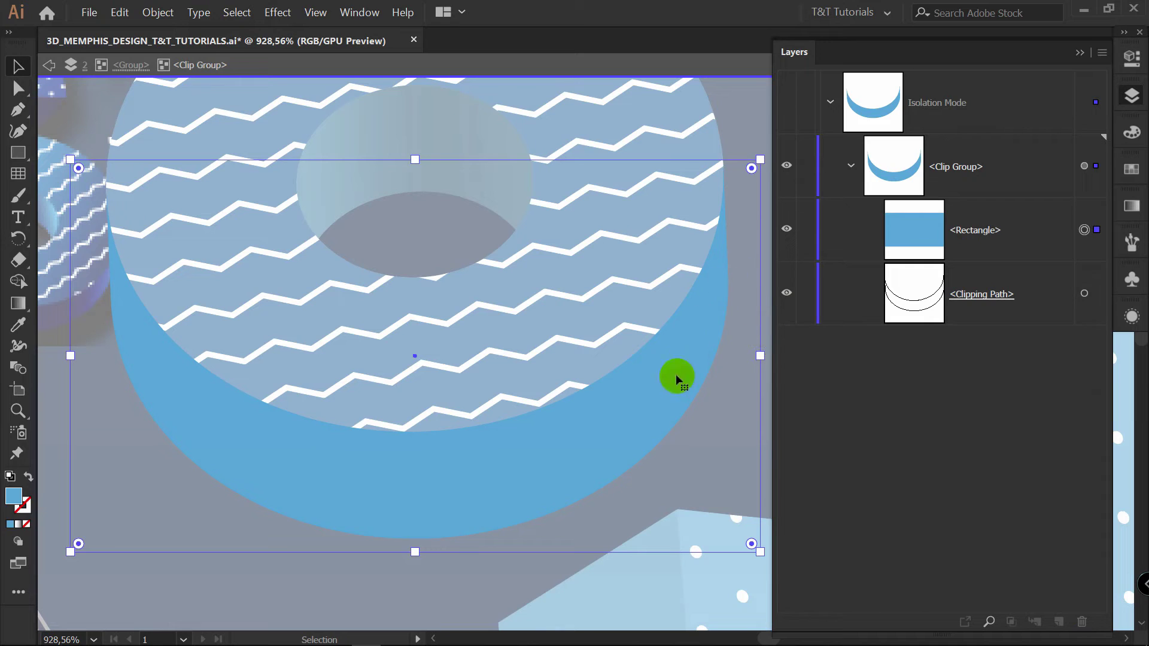
click(51, 66)
click(52, 65)
Step: Examine the new rectangle and the clipping path inside the outer wall's clip group, and collapse the group
key(a)
click(1088, 421)
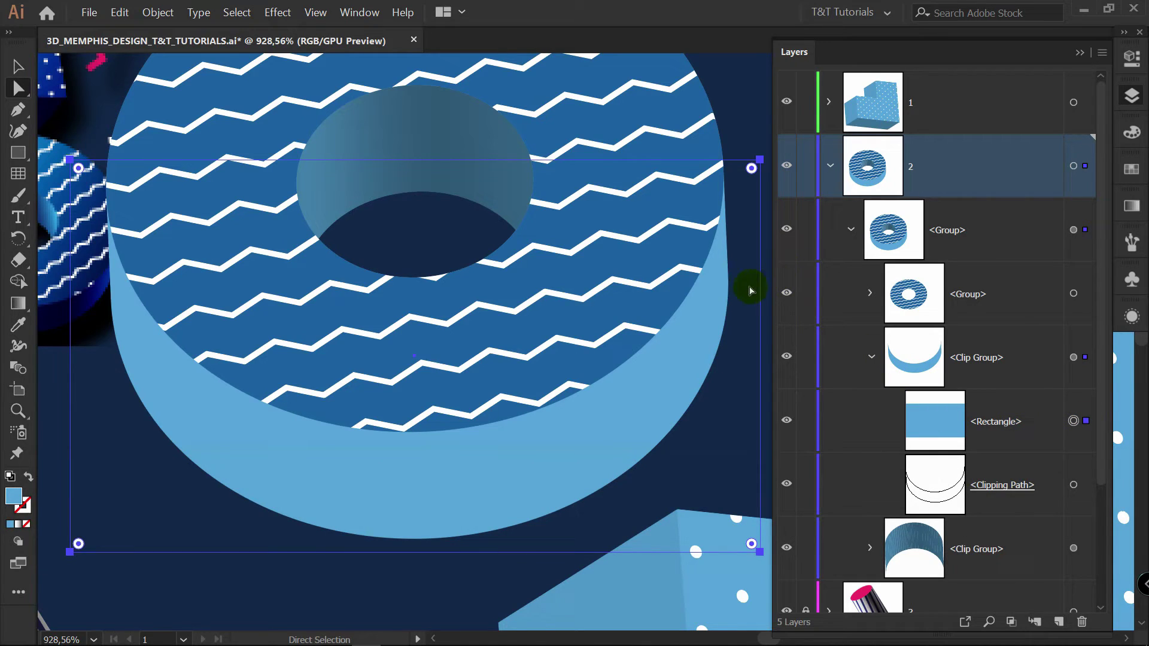
click(1073, 485)
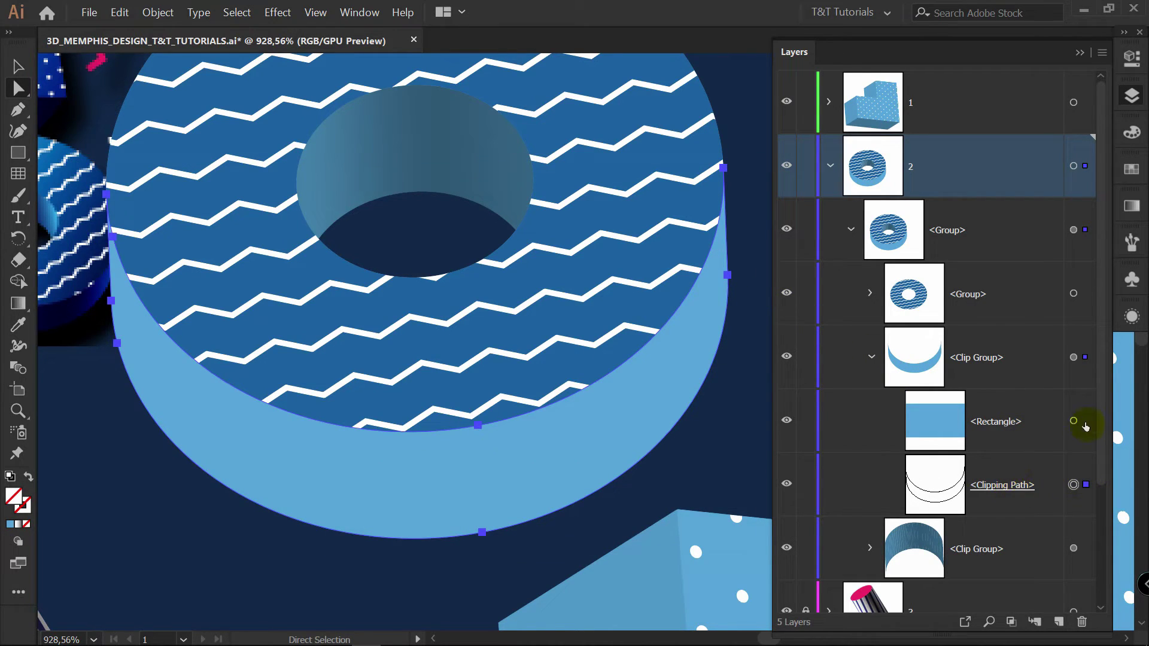
click(1085, 423)
mouse_move(1003, 426)
mouse_down()
mouse_move(1005, 502)
mouse_move(1008, 435)
mouse_up()
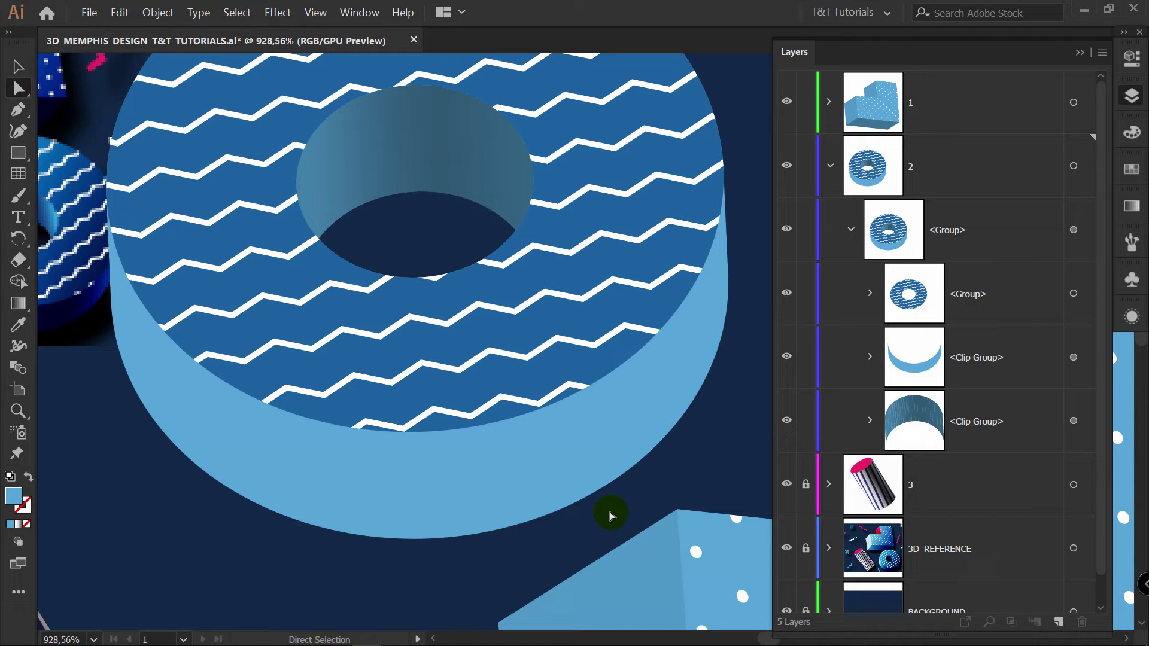
Step: Select the clip group of the ring's inner hole wall and isolate it
scroll(731, 502, up, 2)
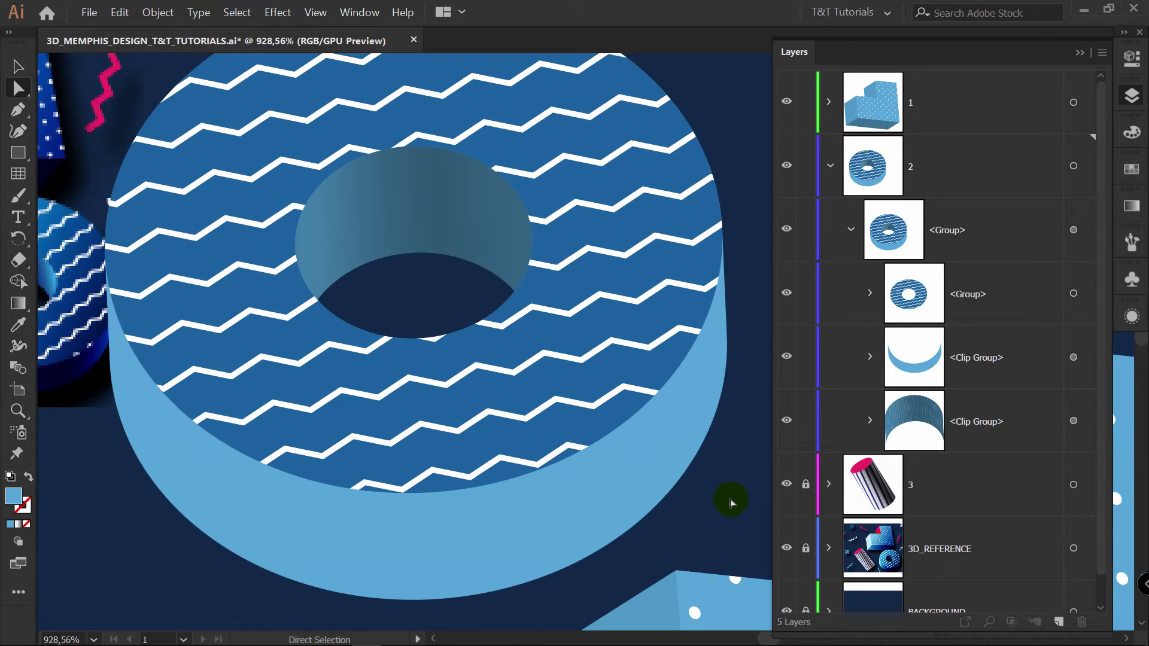
key(v)
click(1074, 421)
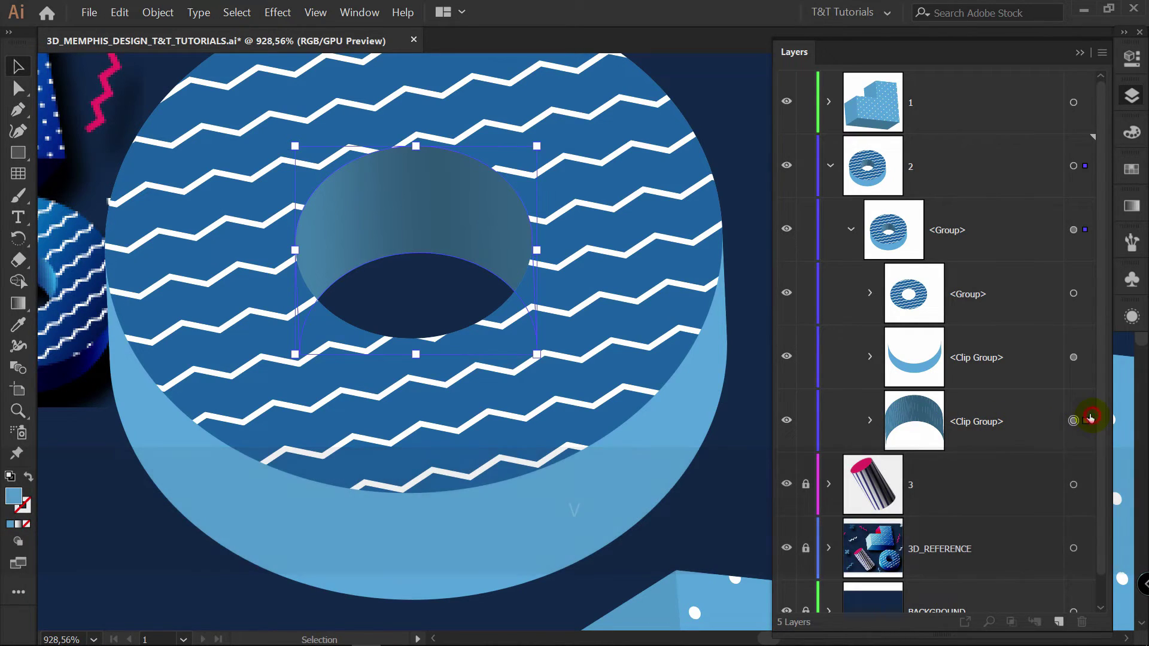
click(870, 421)
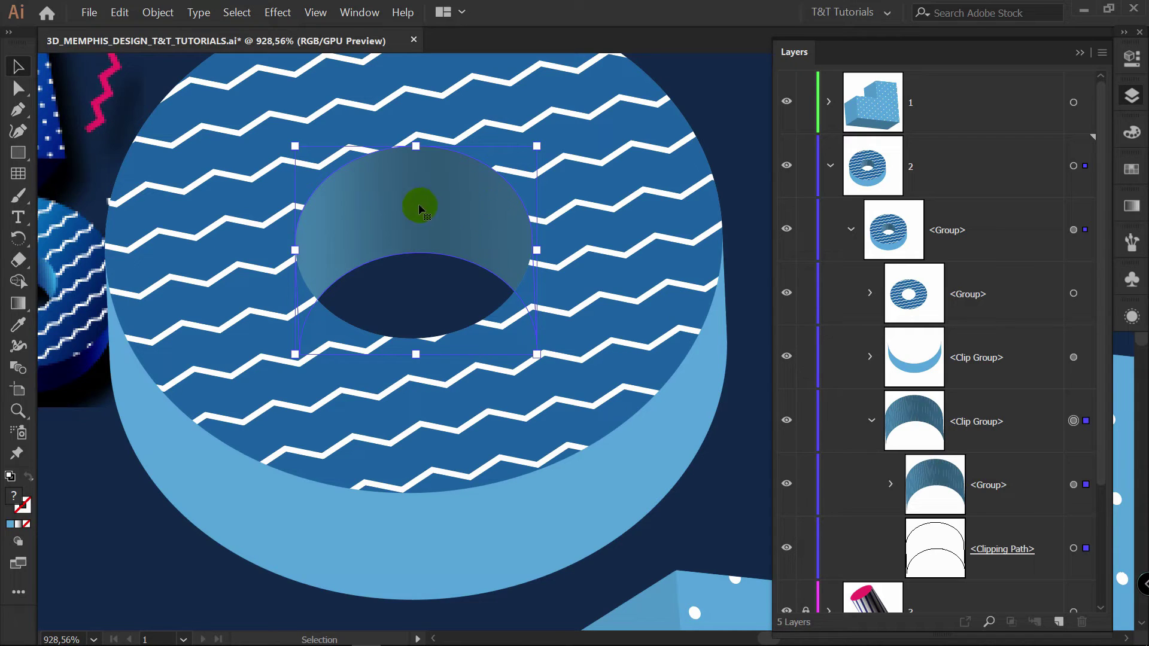
right_click(419, 206)
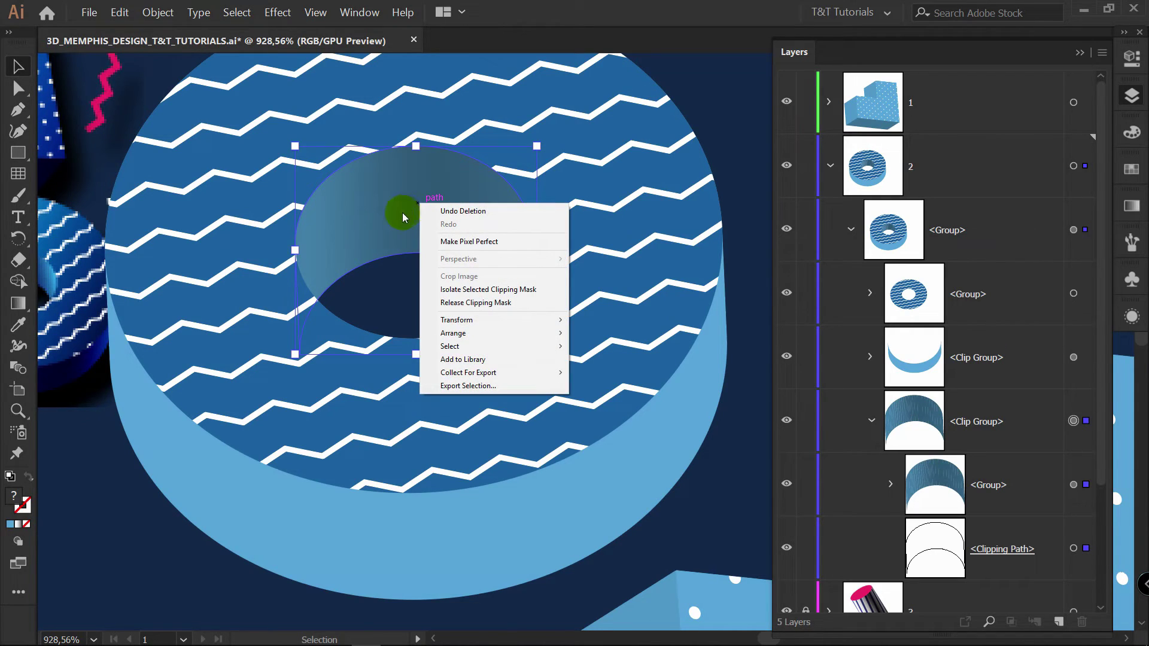
click(450, 291)
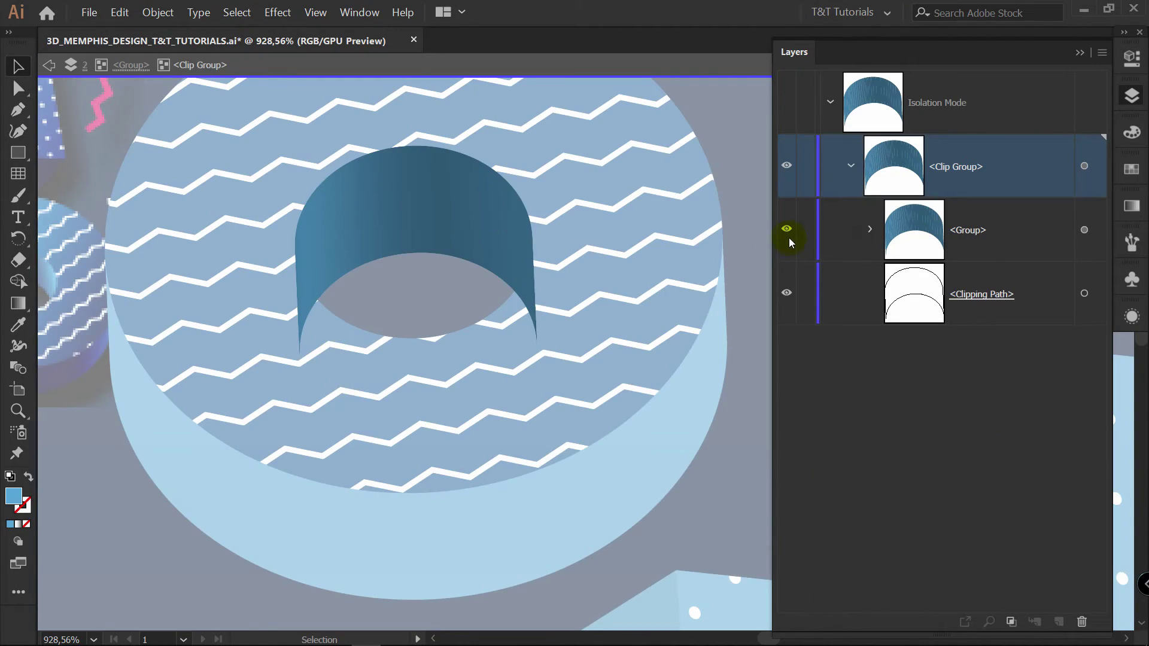
Step: Draw a light blue rectangle covering the whole inner hole wall inside its clip group
key(m)
drag(230, 124, 617, 398)
key(v)
Step: Delete the original strip group from the inner wall's clip group and exit isolation mode
click(982, 293)
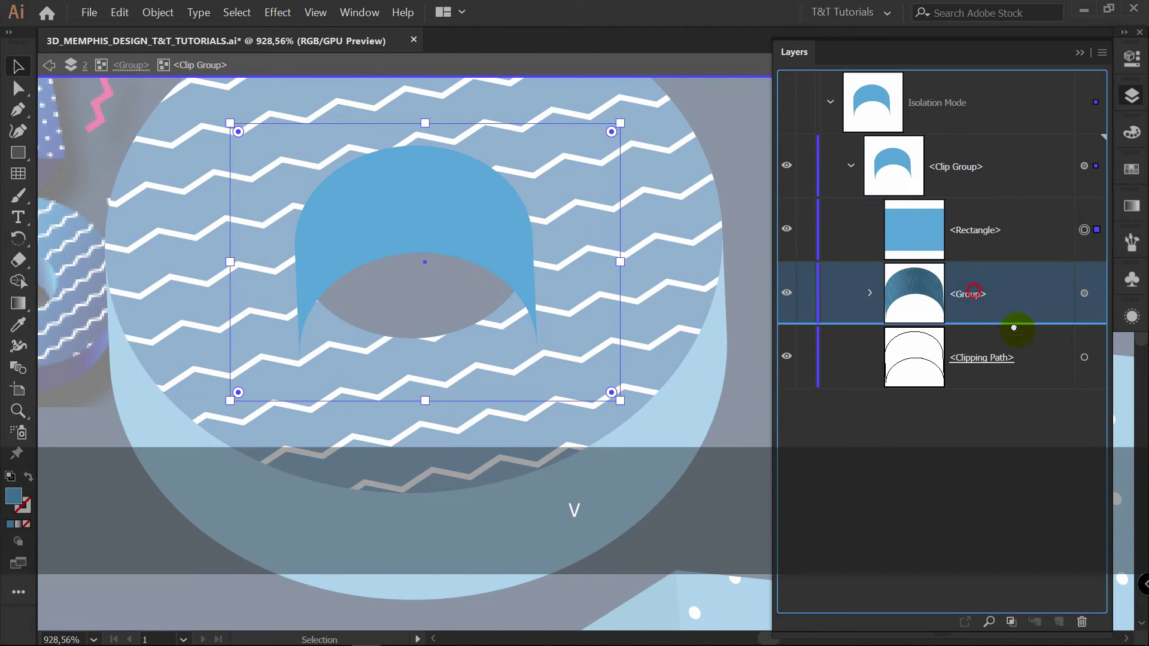
click(1083, 622)
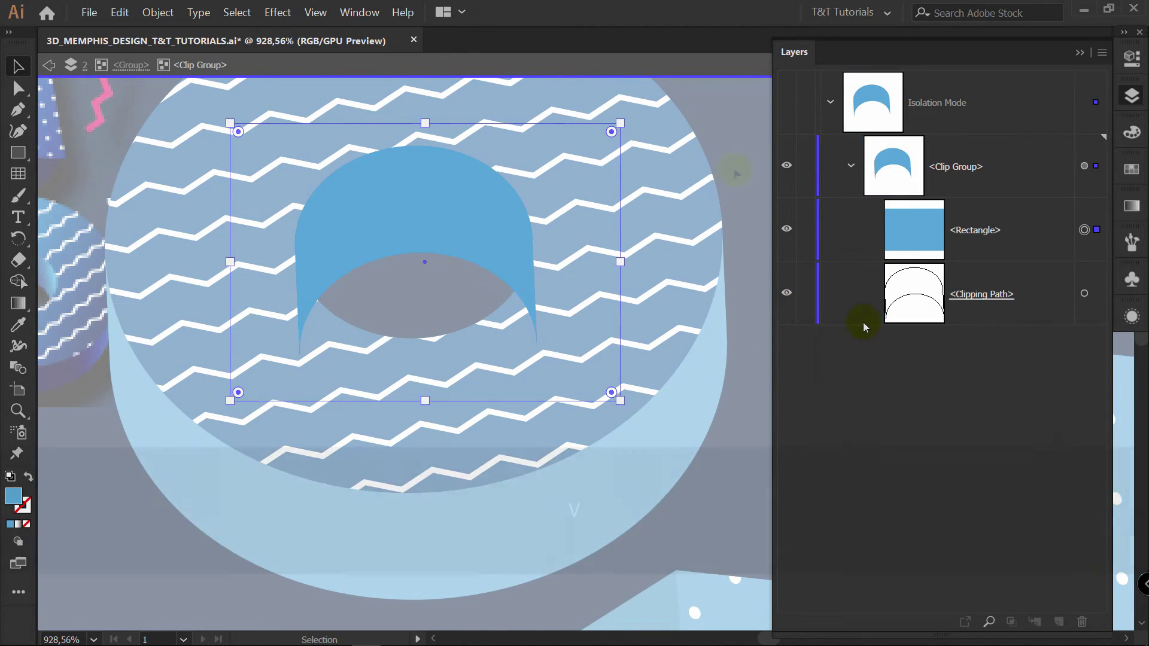
key(v)
click(739, 123)
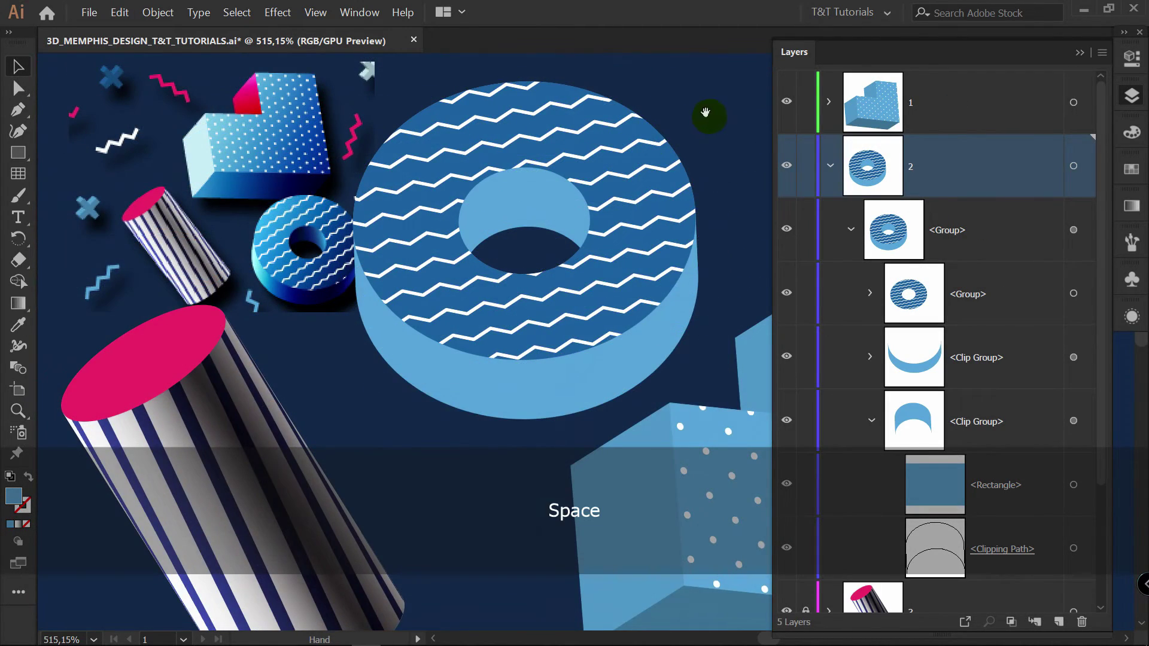
Step: Expand the outer wall's clip group, duplicate its light blue rectangle and select the upper copy
key(v)
click(617, 276)
click(688, 378)
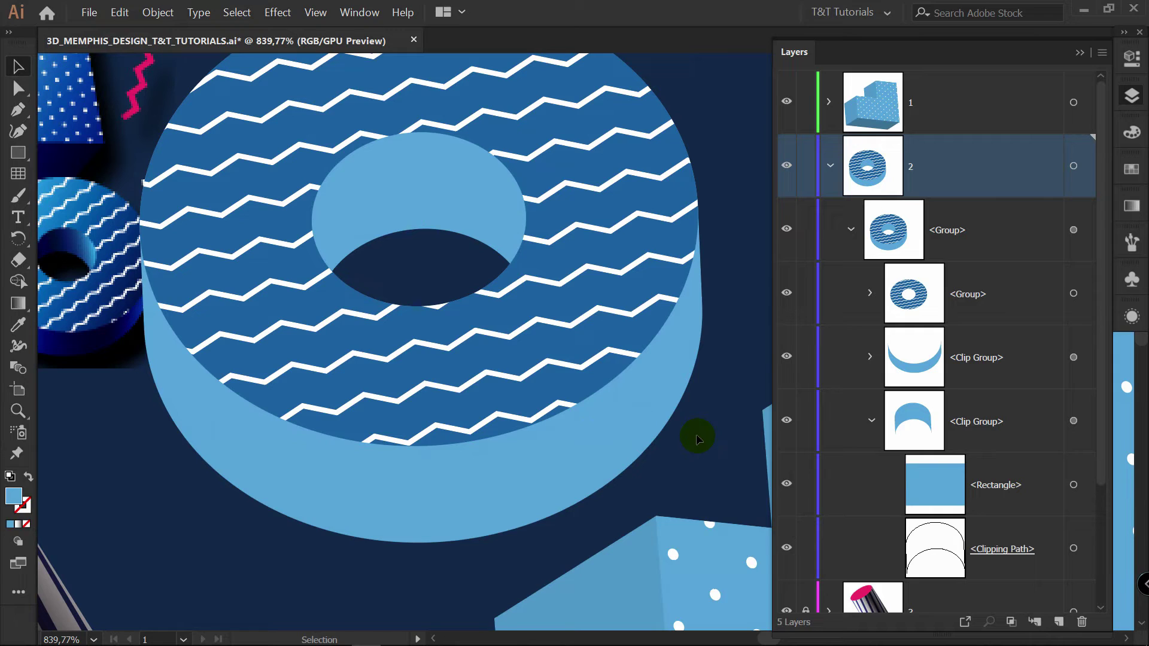
click(864, 359)
click(870, 357)
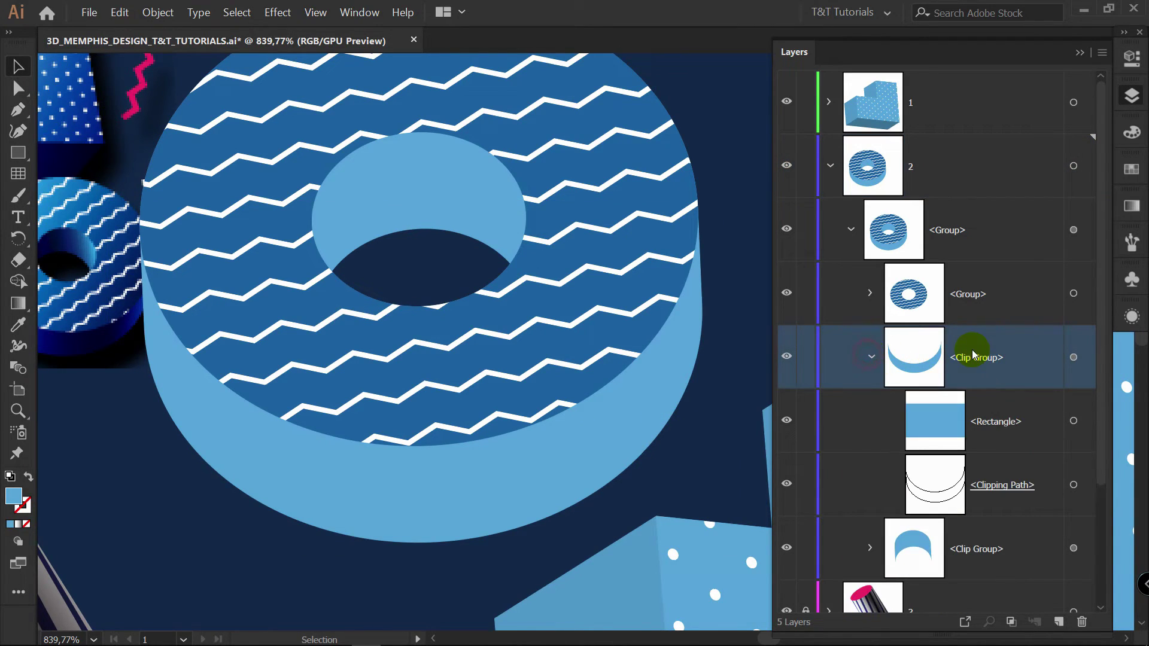
drag(1011, 422, 1059, 621)
click(985, 247)
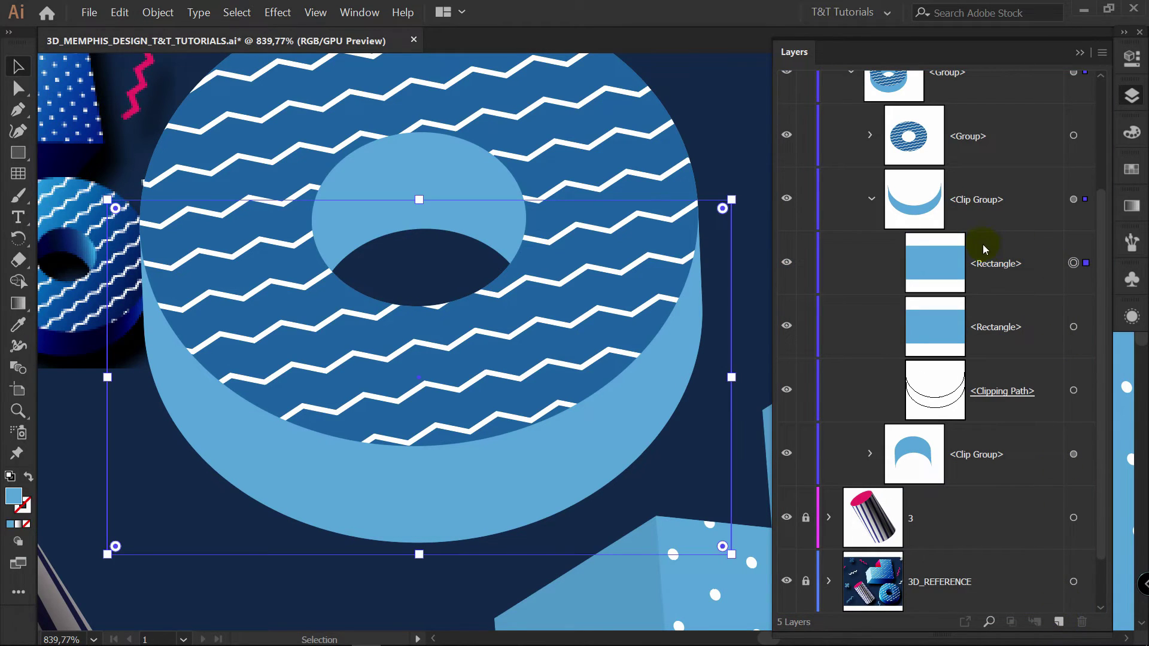
Step: Fill the duplicated outer wall rectangle with a linear gradient running from white through black to white
click(1132, 204)
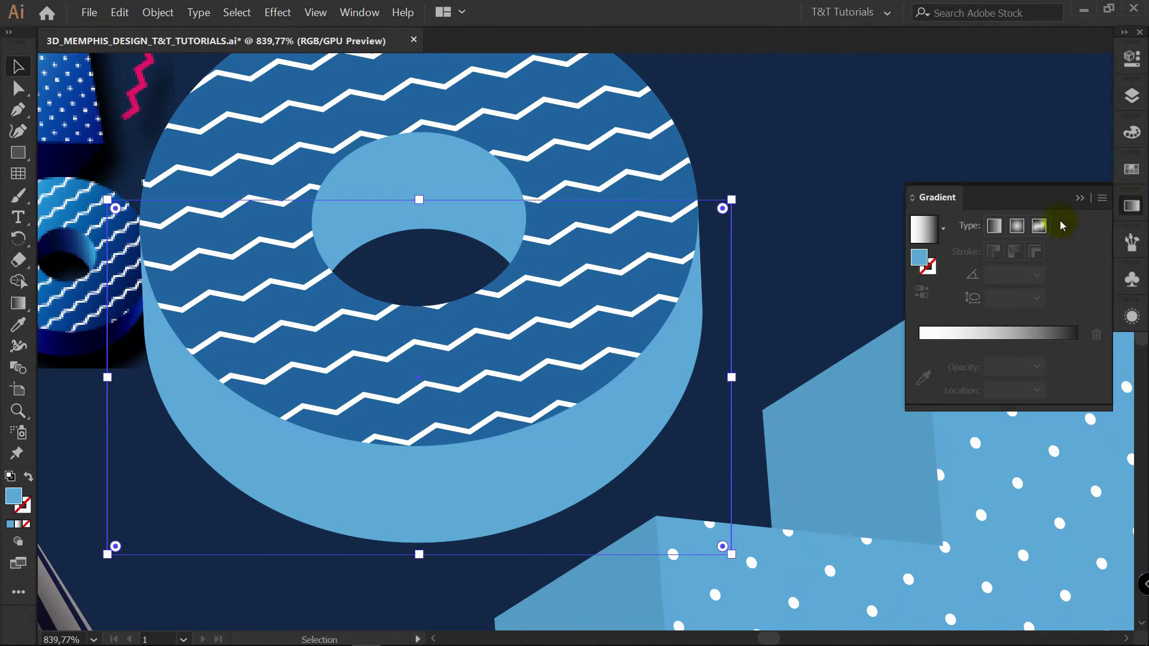
click(993, 226)
drag(1076, 366, 995, 366)
drag(920, 365, 1100, 372)
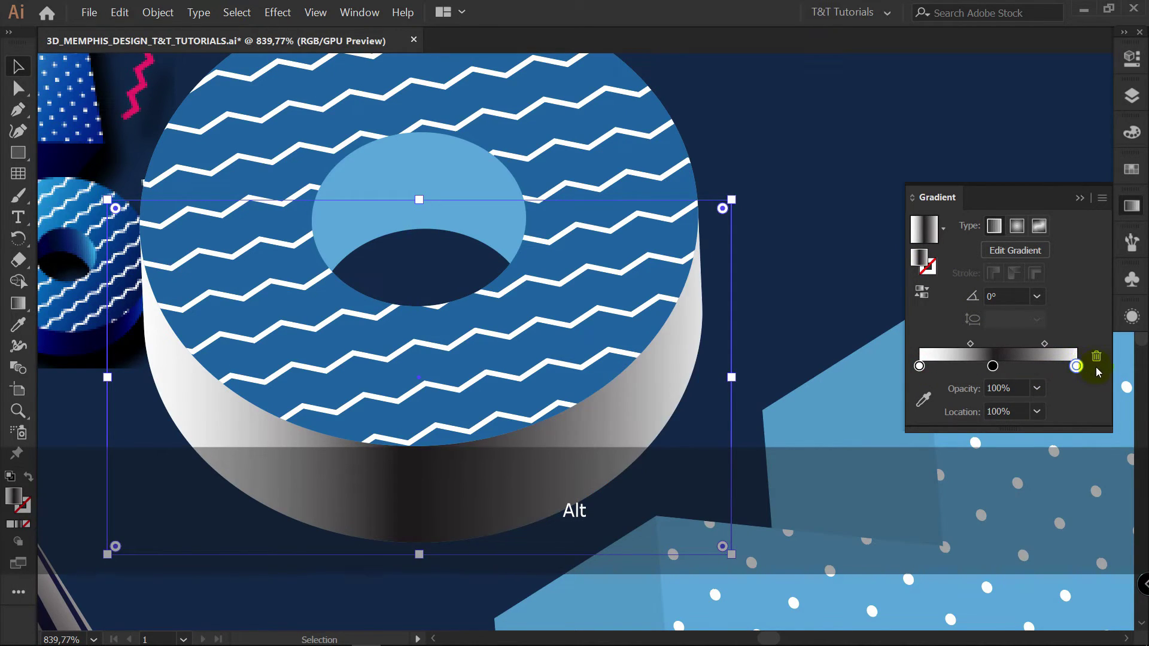
Step: Set the gradient rectangle's blending mode to Color Burn, keeping its opacity at 100%
click(1133, 60)
click(939, 303)
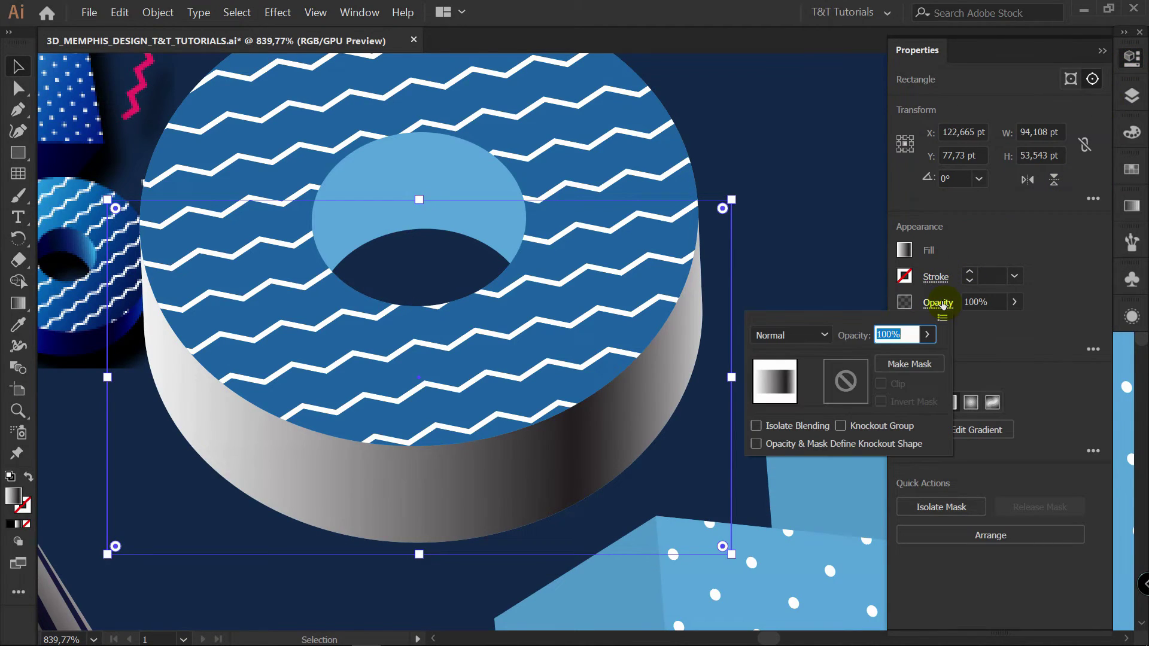
click(790, 336)
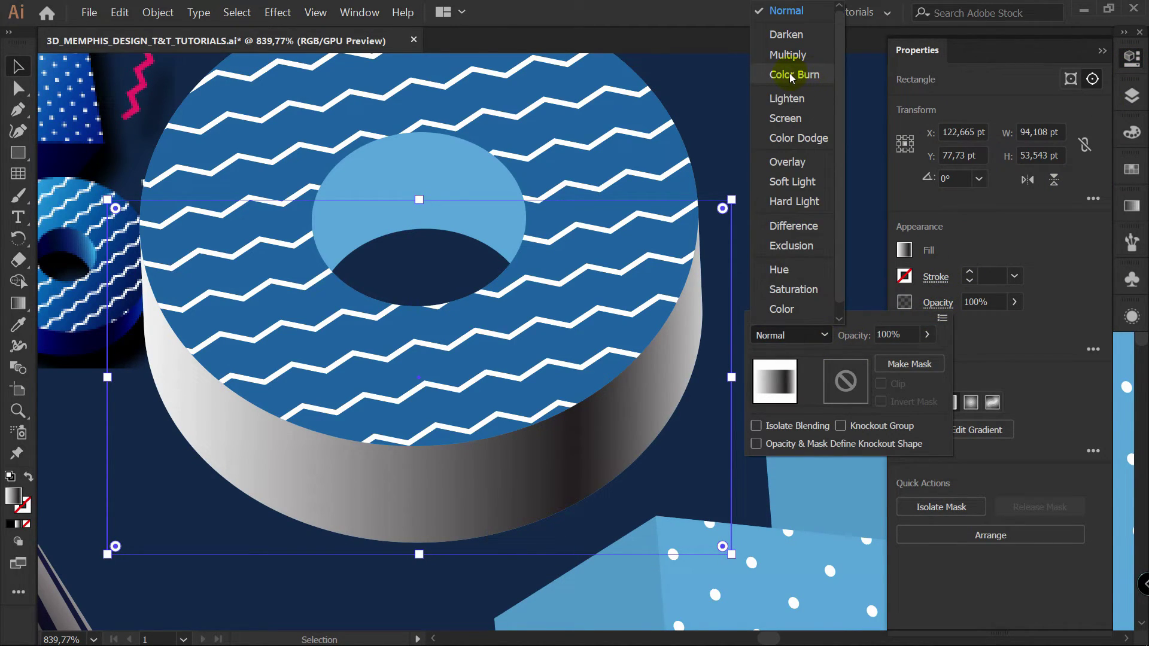
click(794, 75)
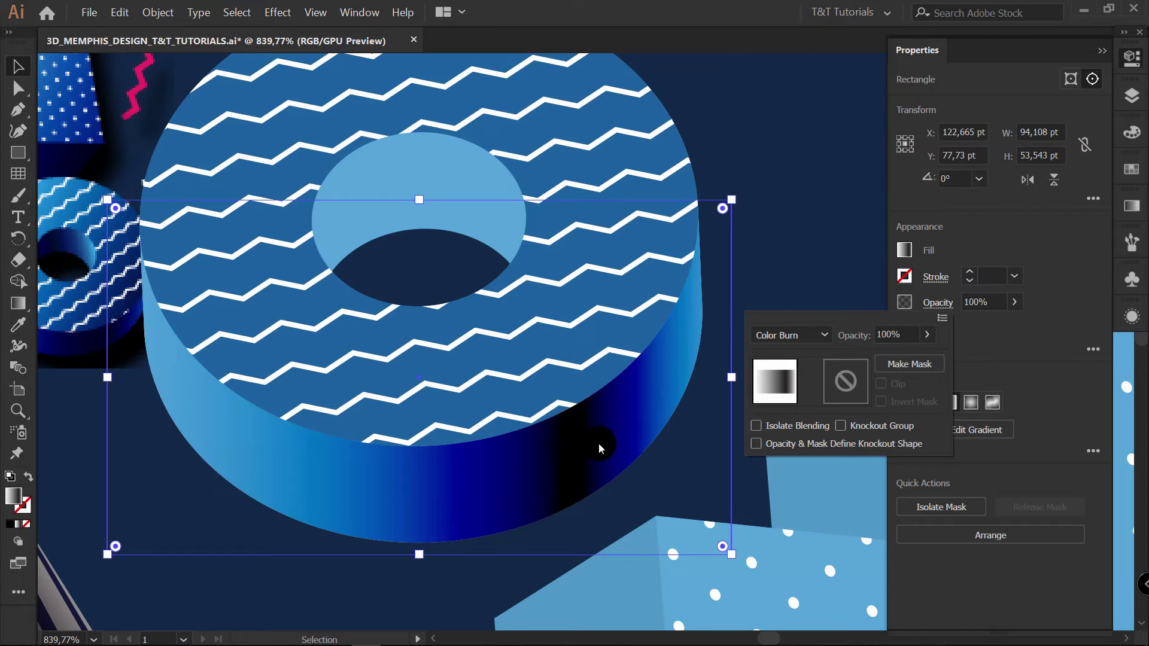
click(820, 335)
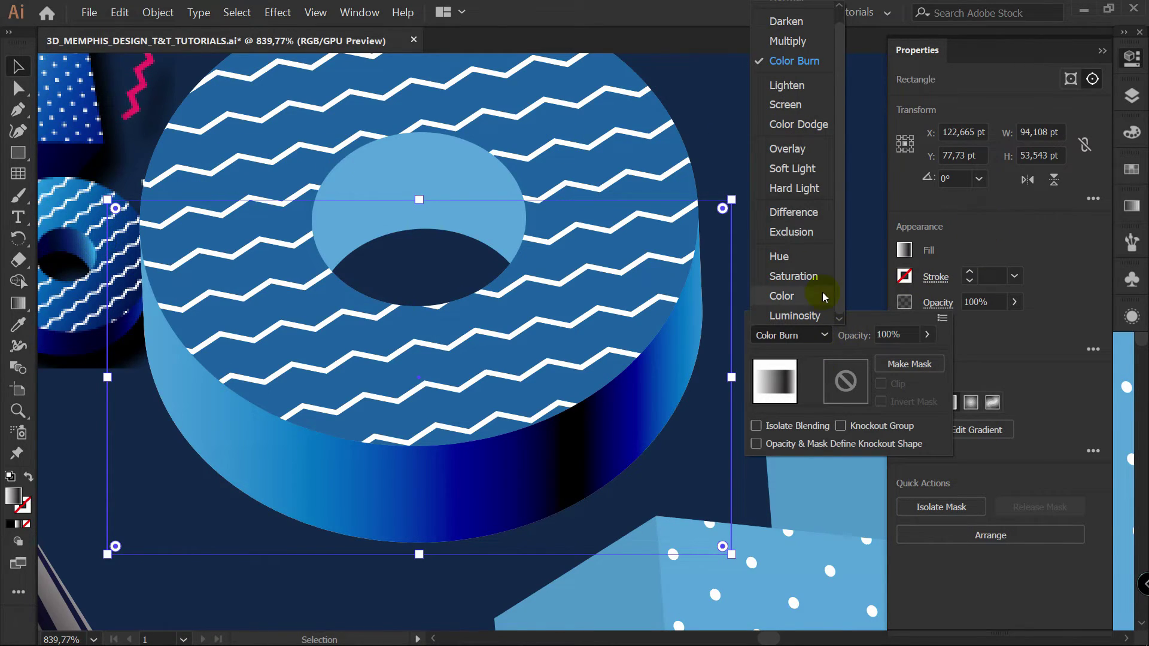
click(1016, 304)
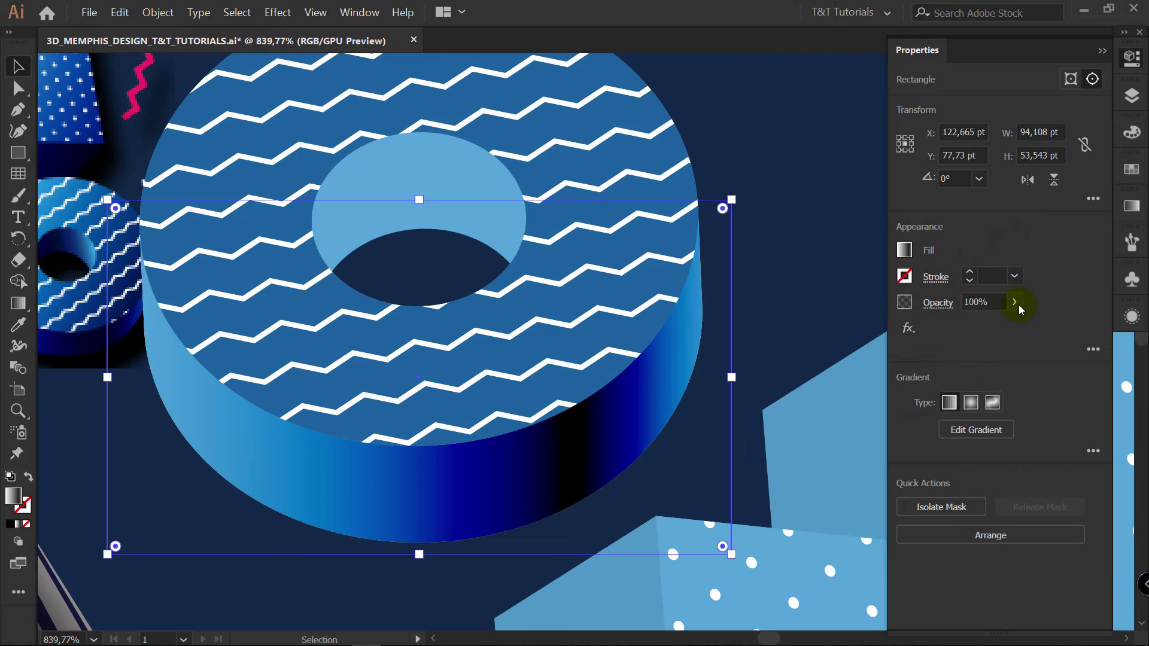
click(1015, 303)
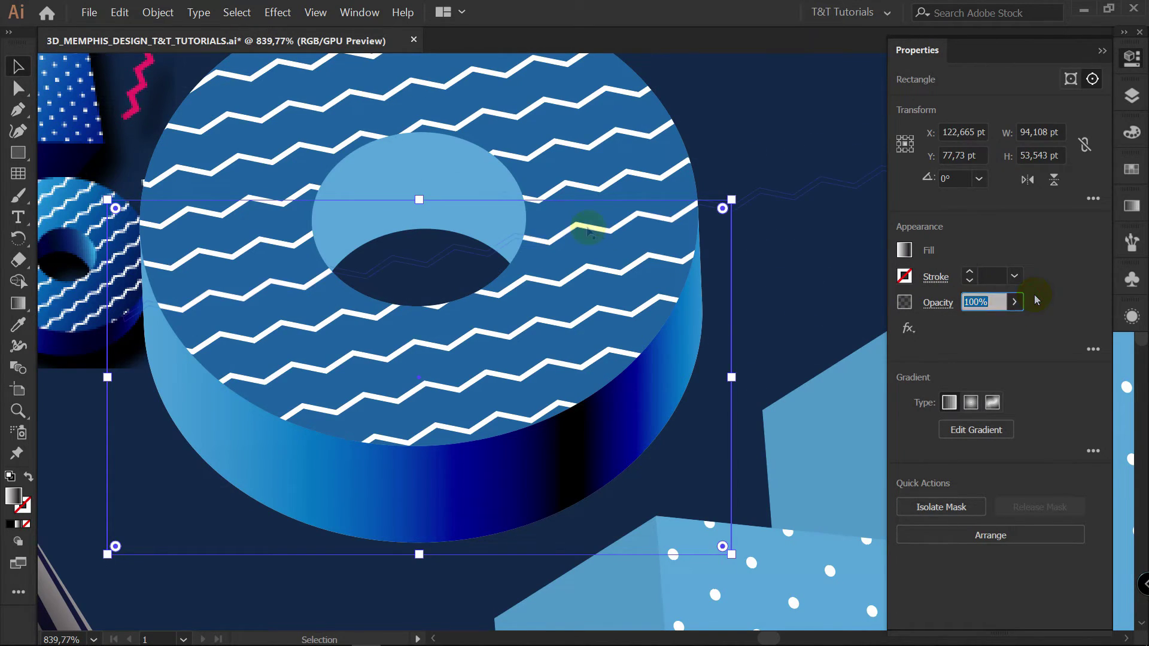
Step: Angle the Color Burn gradient diagonally upward across the outer wall, place its dark stop right of centre and lighten that stop slightly
key(g)
mouse_move(136, 348)
mouse_down()
mouse_move(609, 205)
mouse_move(700, 166)
mouse_move(696, 132)
mouse_up()
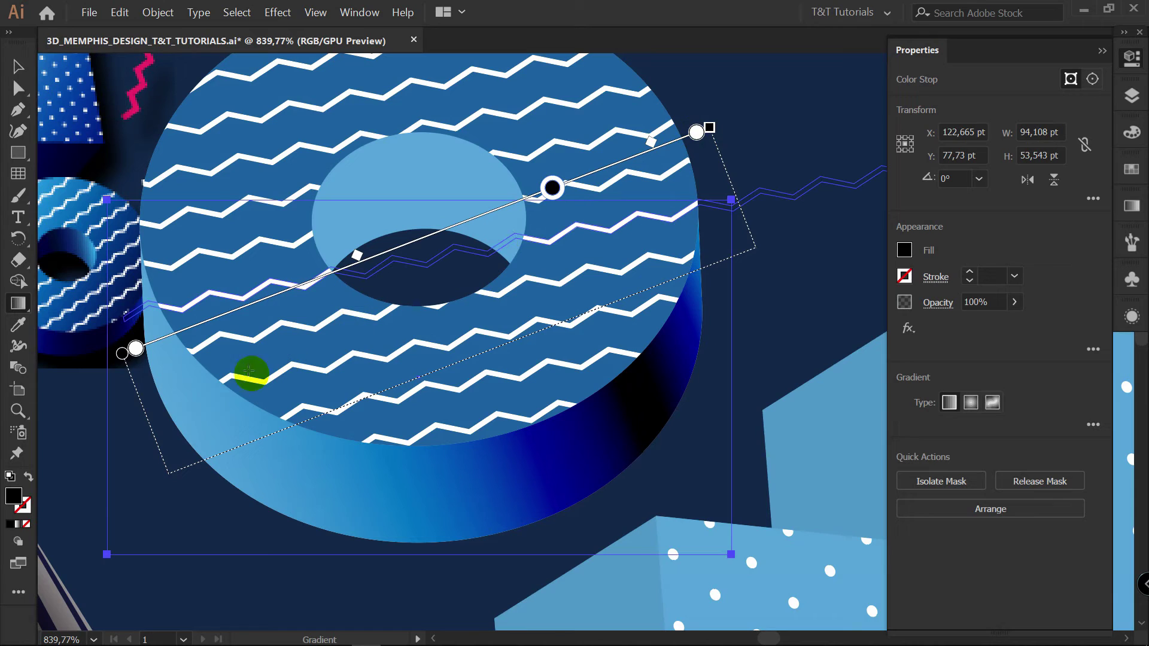
mouse_move(165, 414)
mouse_down()
mouse_move(692, 177)
mouse_move(693, 197)
mouse_up()
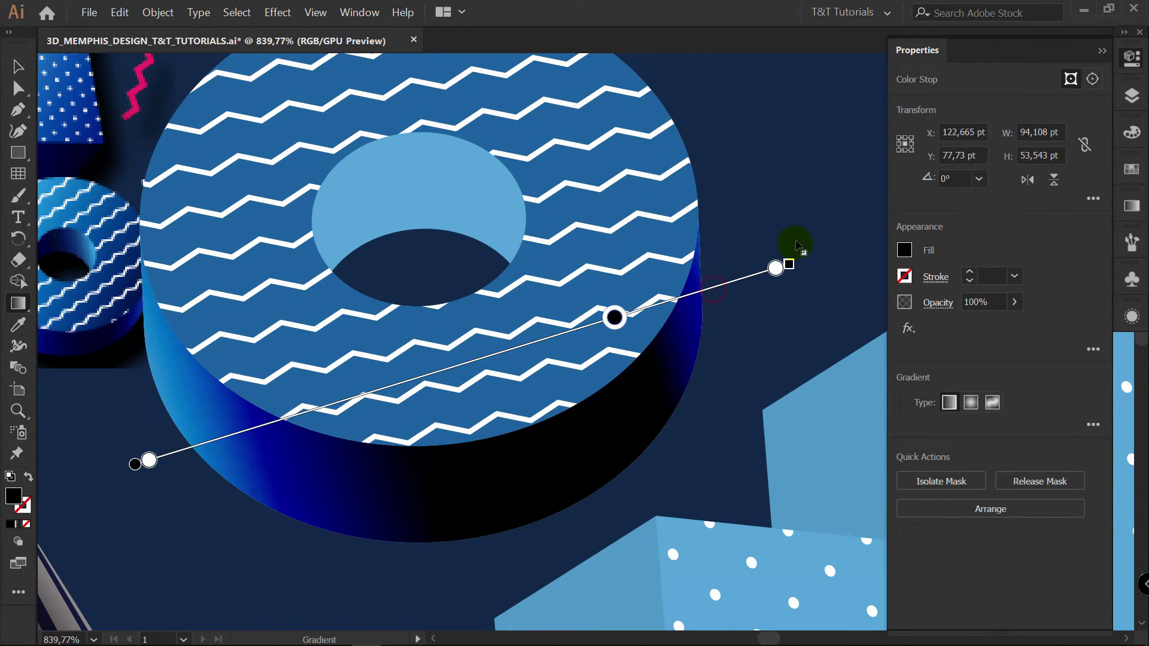
mouse_move(796, 245)
mouse_down()
mouse_move(854, 226)
mouse_move(846, 246)
mouse_move(865, 244)
mouse_up()
drag(669, 301, 615, 321)
double_click(615, 321)
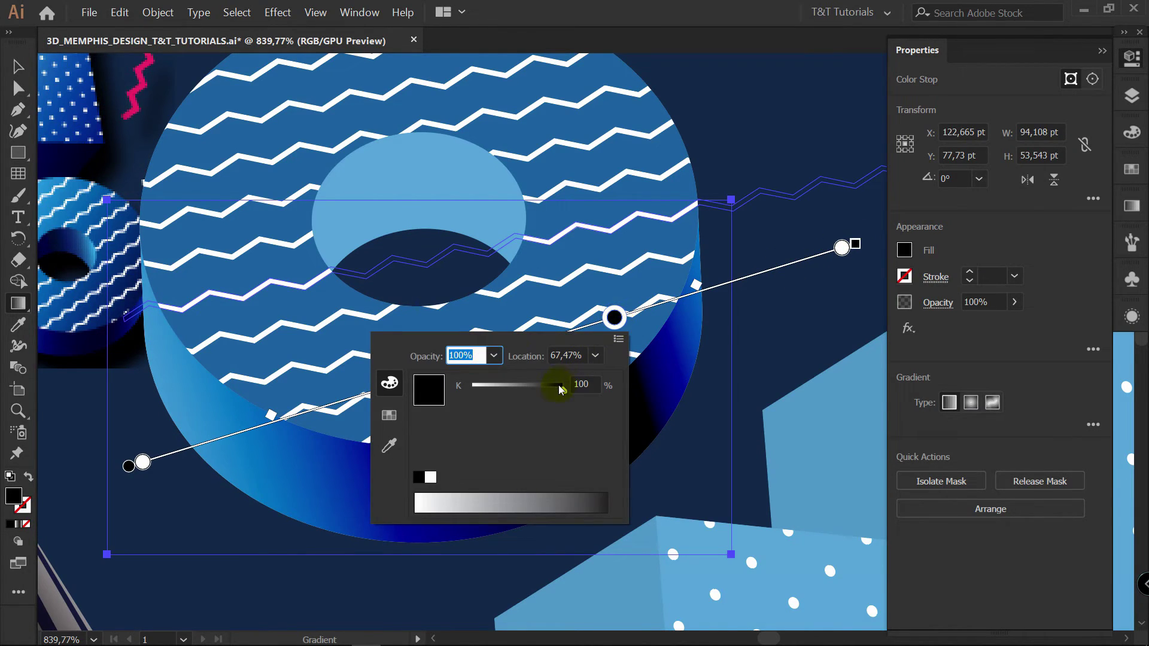
drag(558, 393, 546, 392)
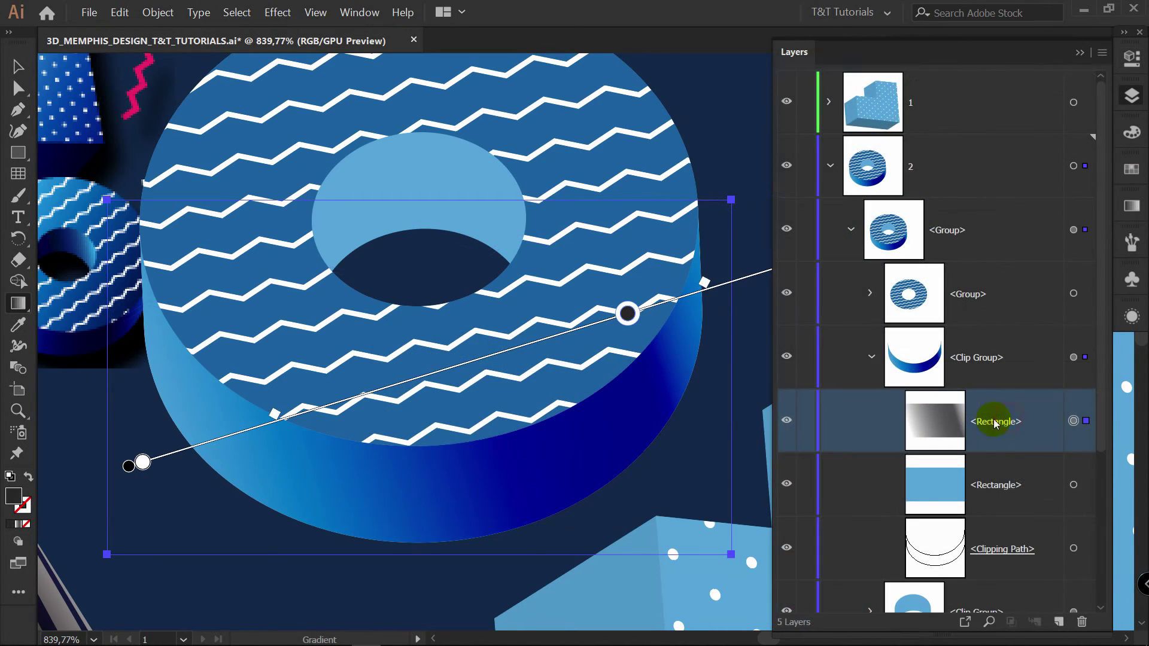
Step: Duplicate the Color Burn gradient rectangle and set one of the two to Overlay blending
drag(996, 421, 1064, 623)
click(1131, 58)
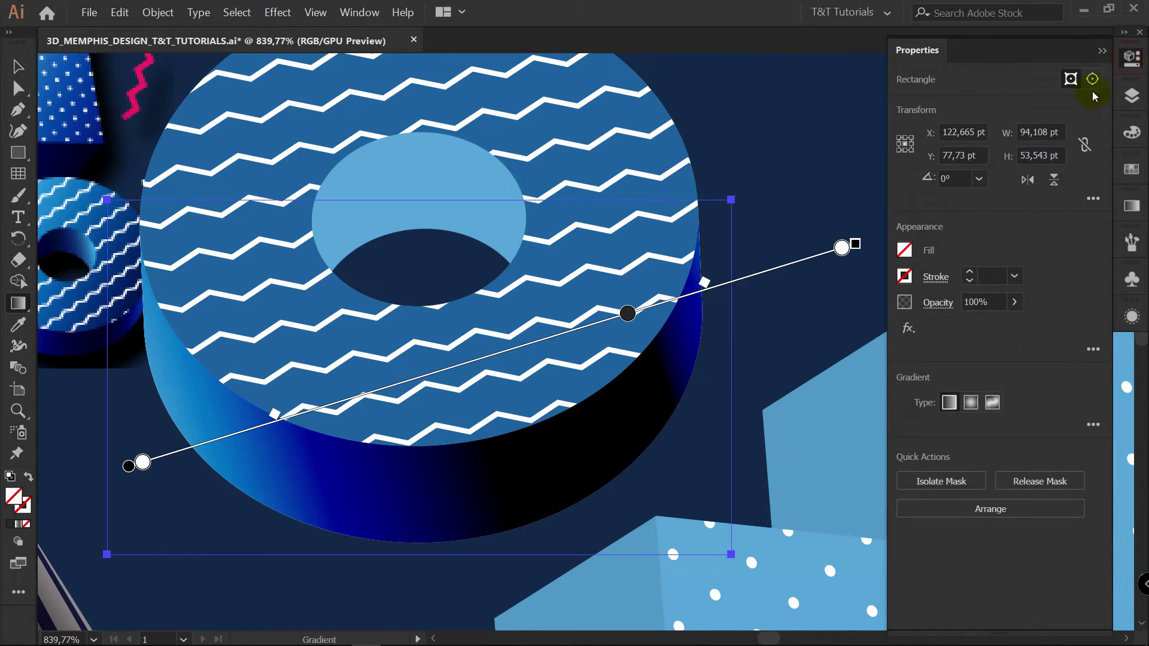
click(939, 303)
click(824, 334)
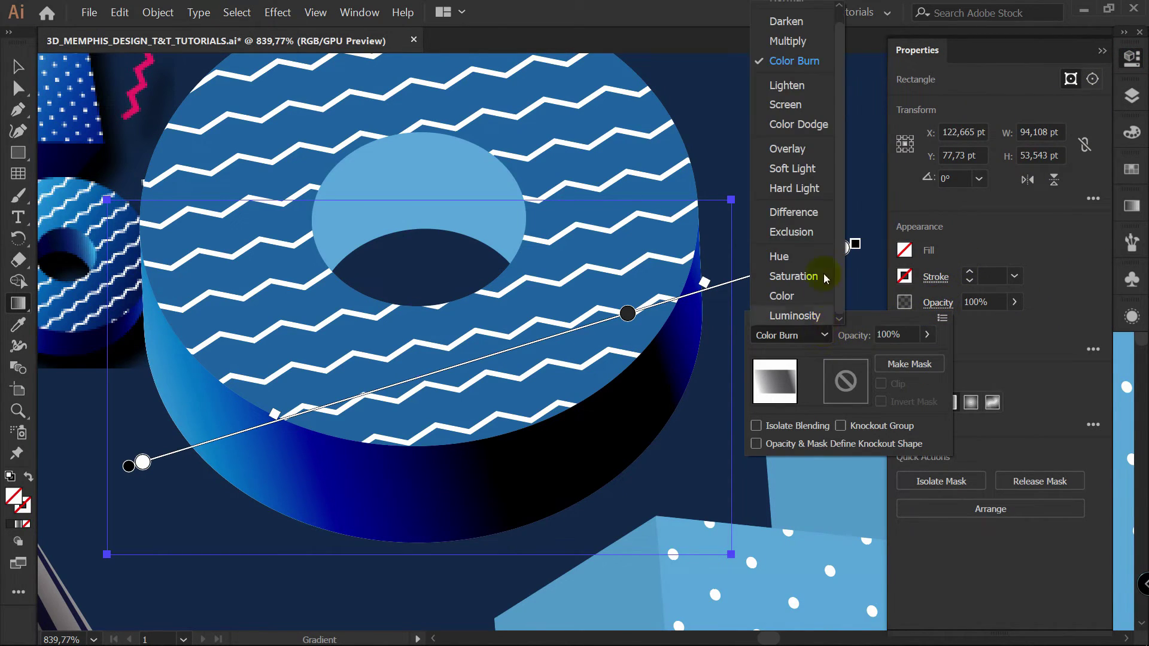
click(797, 150)
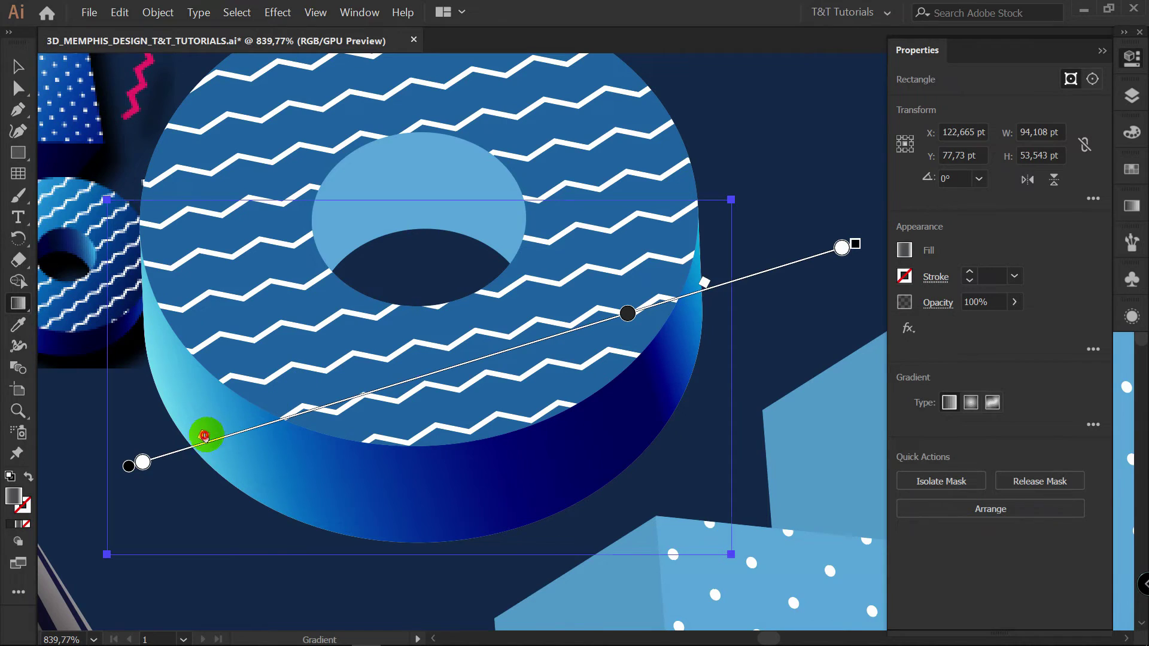
Step: Reposition the Overlay gradient's ends, midpoints and dark stop along the outer wall, then deselect it
mouse_move(205, 436)
mouse_down()
mouse_move(217, 435)
mouse_move(119, 469)
mouse_up()
drag(831, 259, 843, 248)
drag(696, 284, 778, 269)
drag(626, 314, 677, 298)
drag(198, 437, 162, 446)
key(v)
click(798, 338)
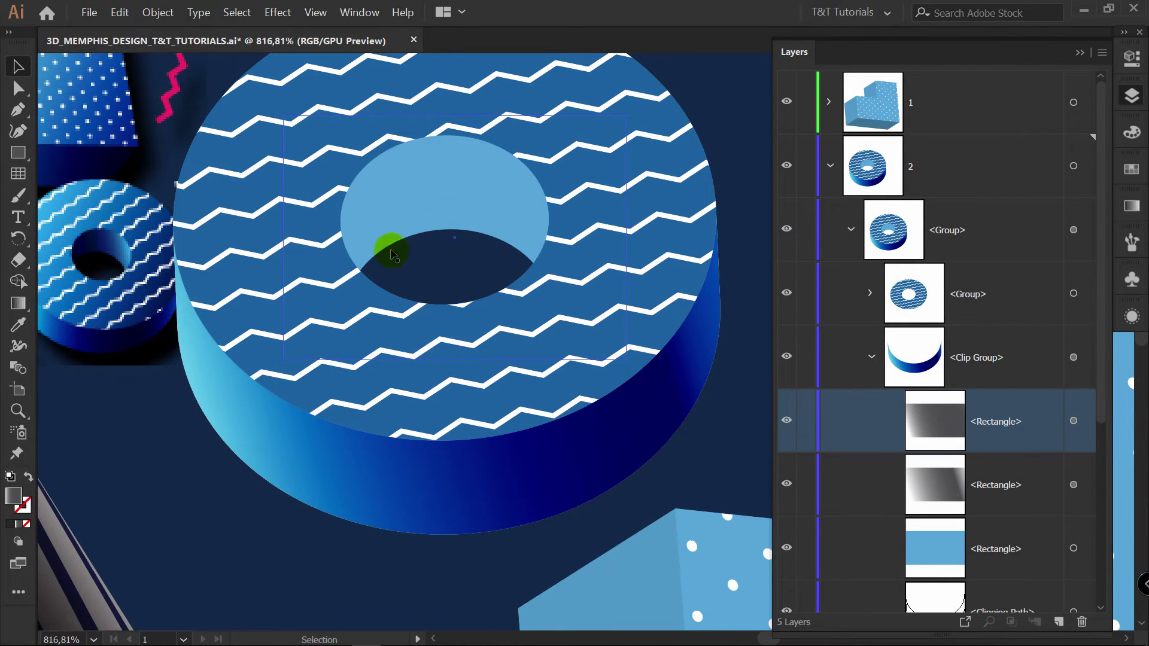
Step: Copy both gradient rectangles from the outer wall and paste them in front inside the isolated clip group of the inner wall
shift+click(1012, 486)
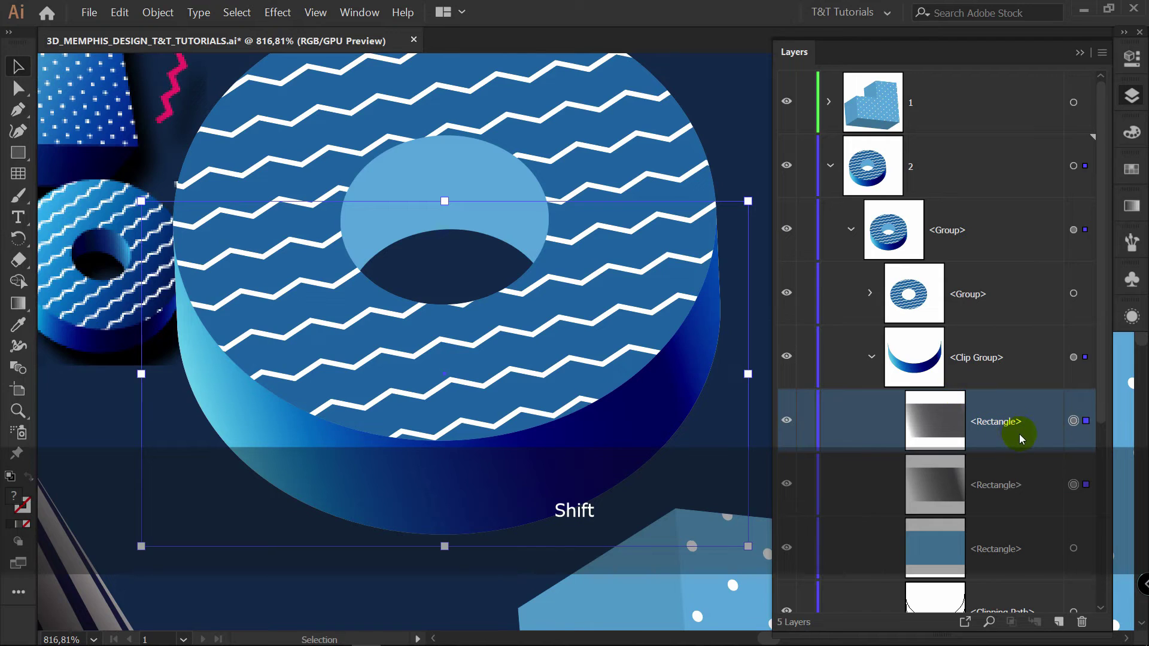
key(ctrl+c)
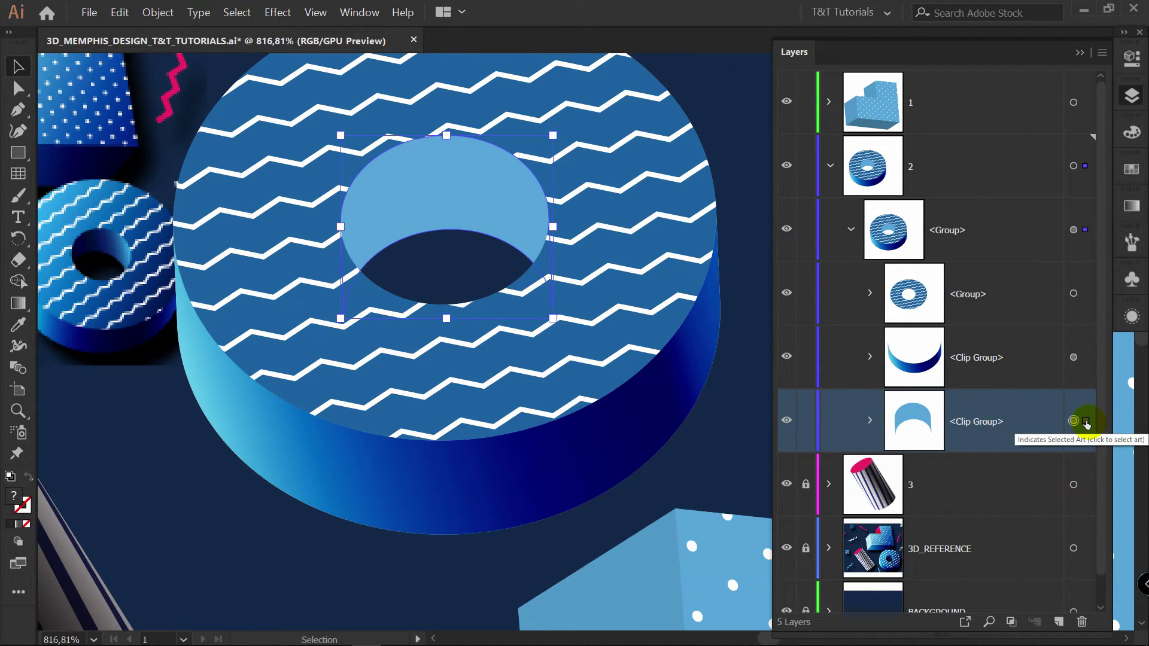
right_click(439, 176)
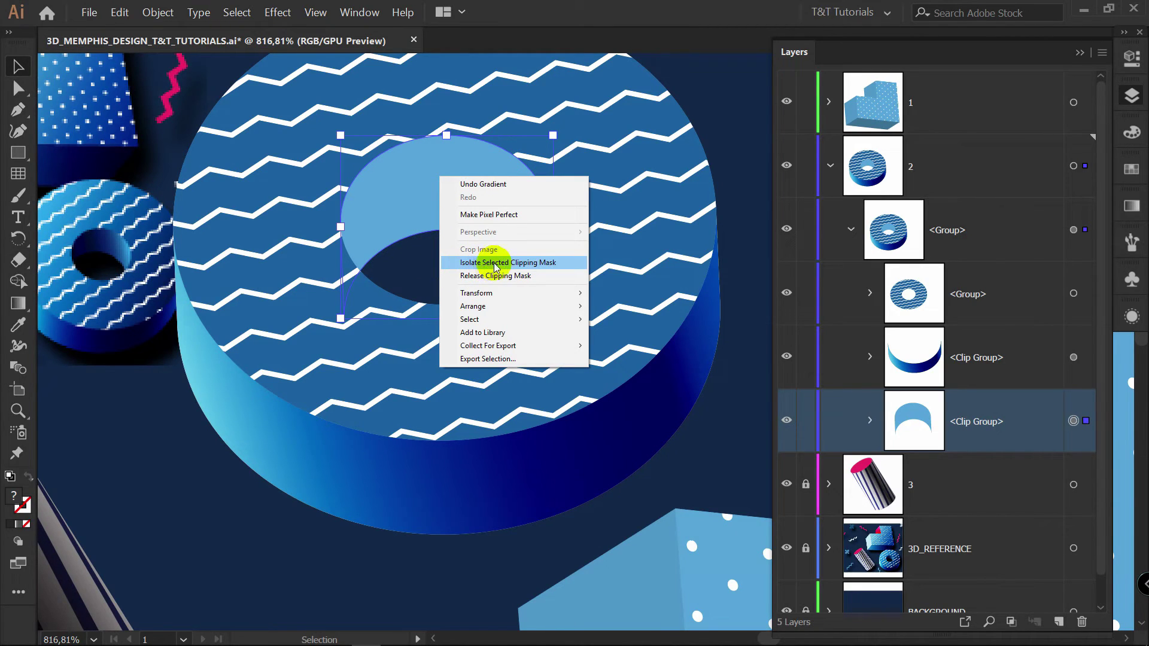
click(545, 264)
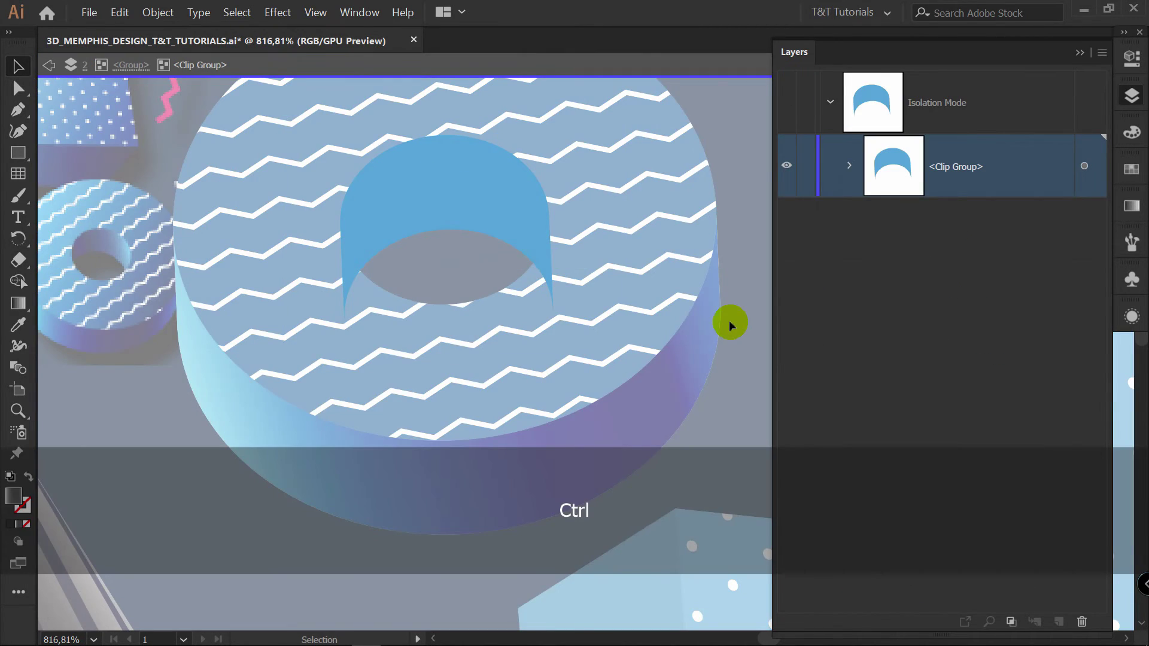
key(ctrl+f)
Step: Move both pasted gradient rectangles up to cover the whole inner wall and exit isolation mode
click(849, 166)
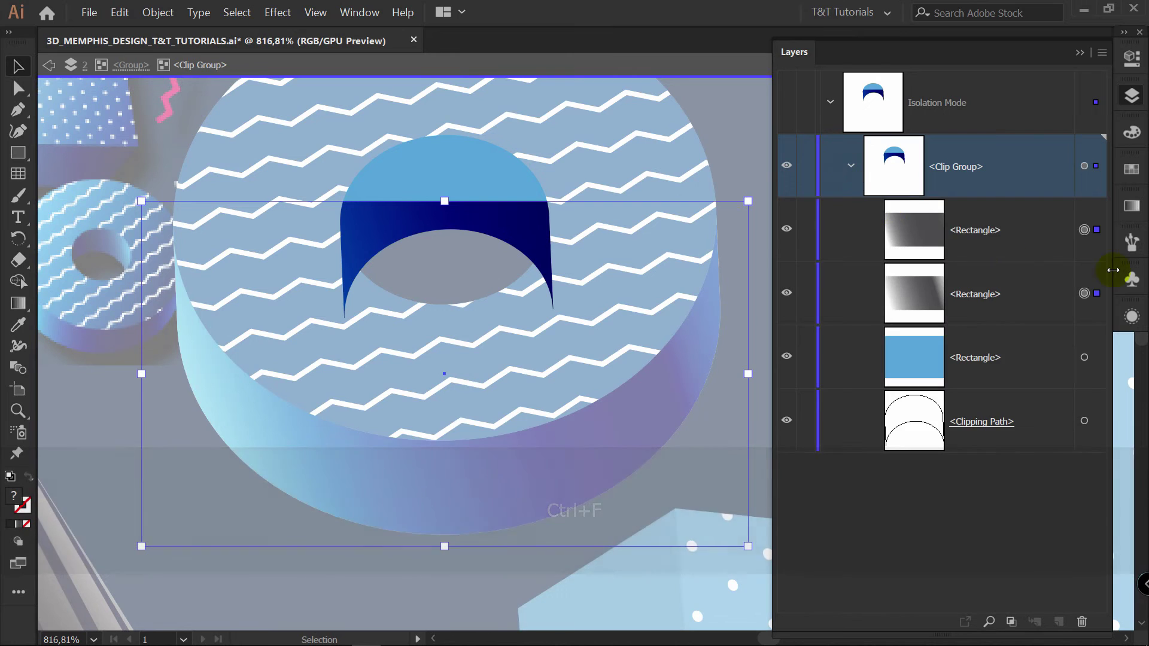
click(1025, 231)
shift+click(1018, 293)
drag(513, 218, 521, 136)
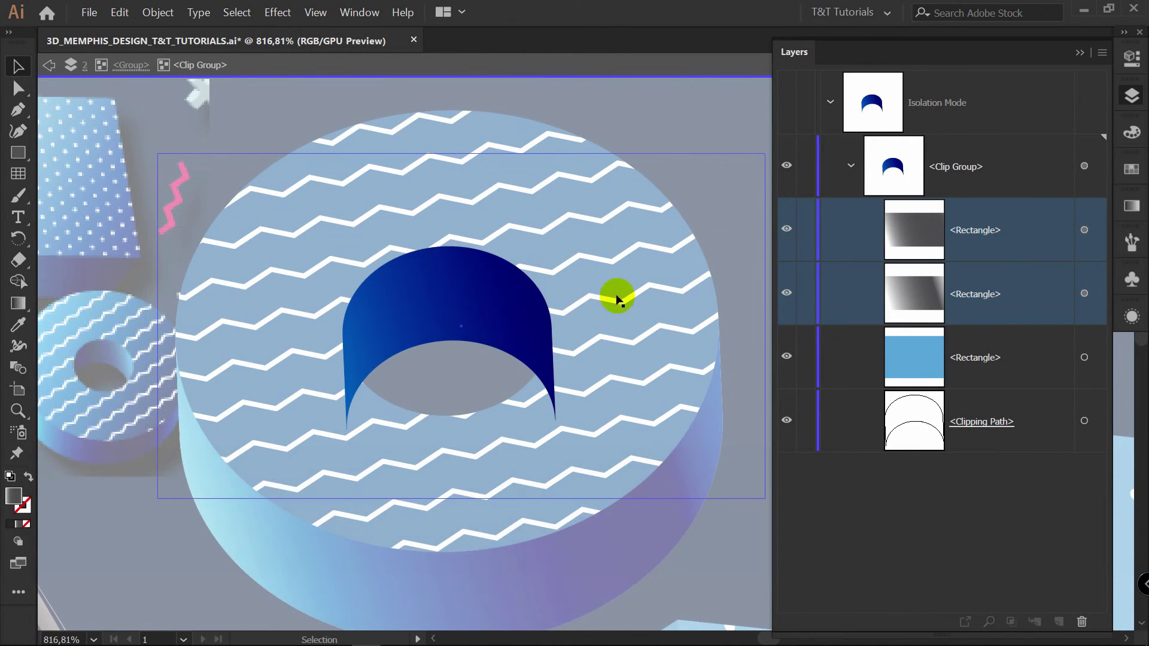
key(z)
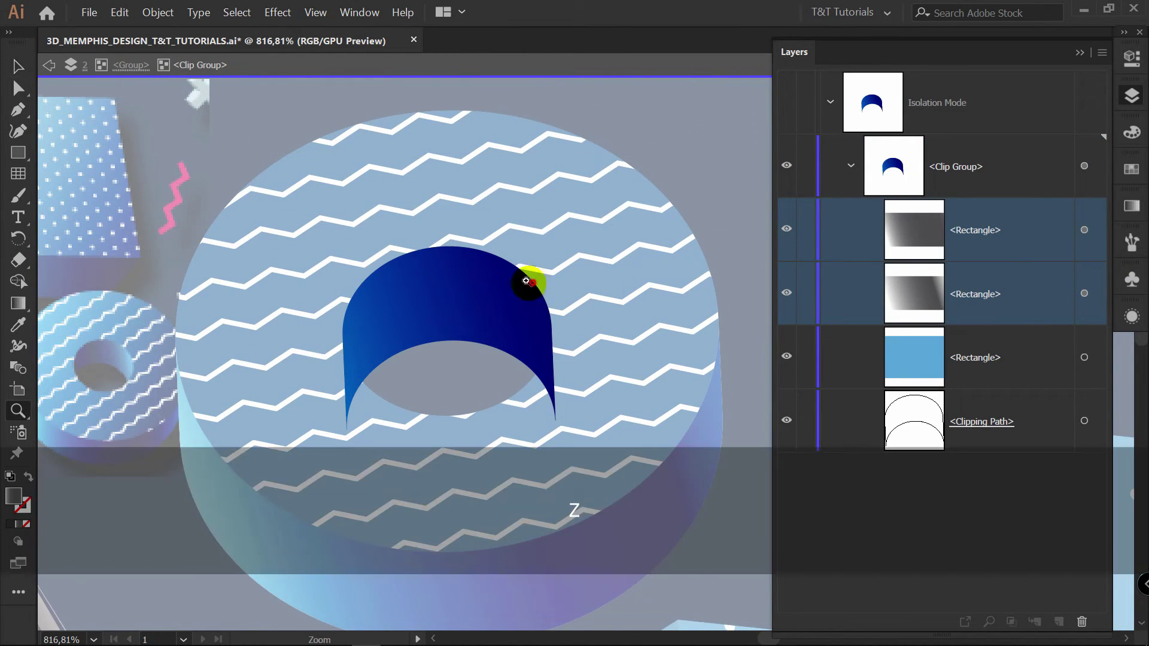
drag(533, 283, 499, 283)
key(v)
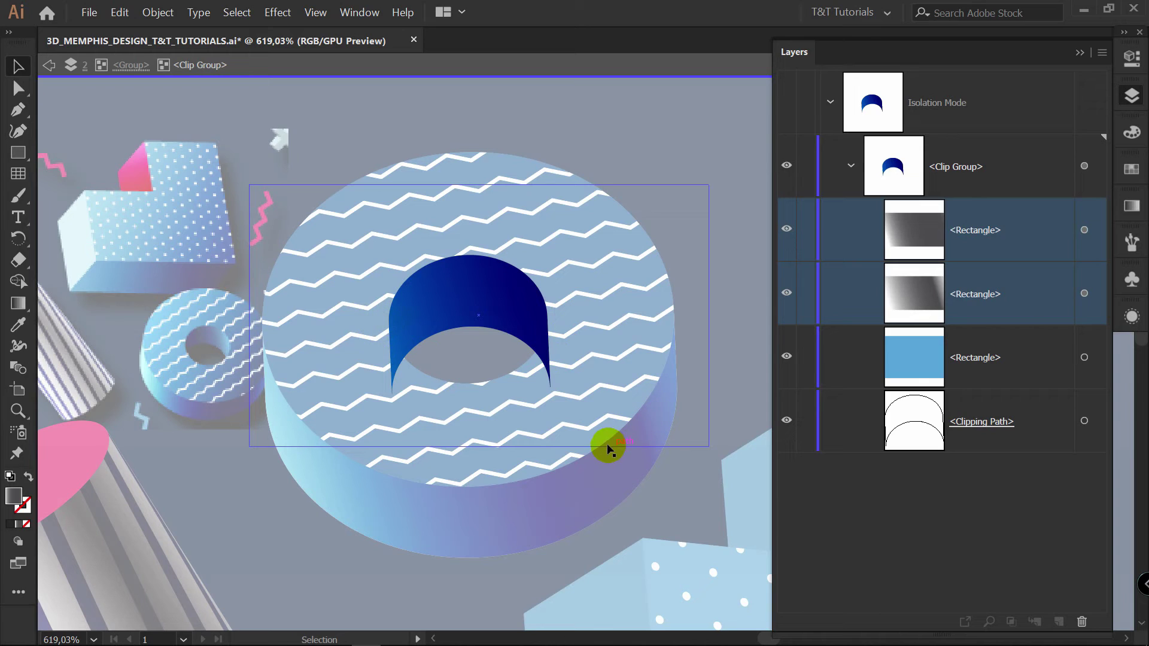
click(308, 461)
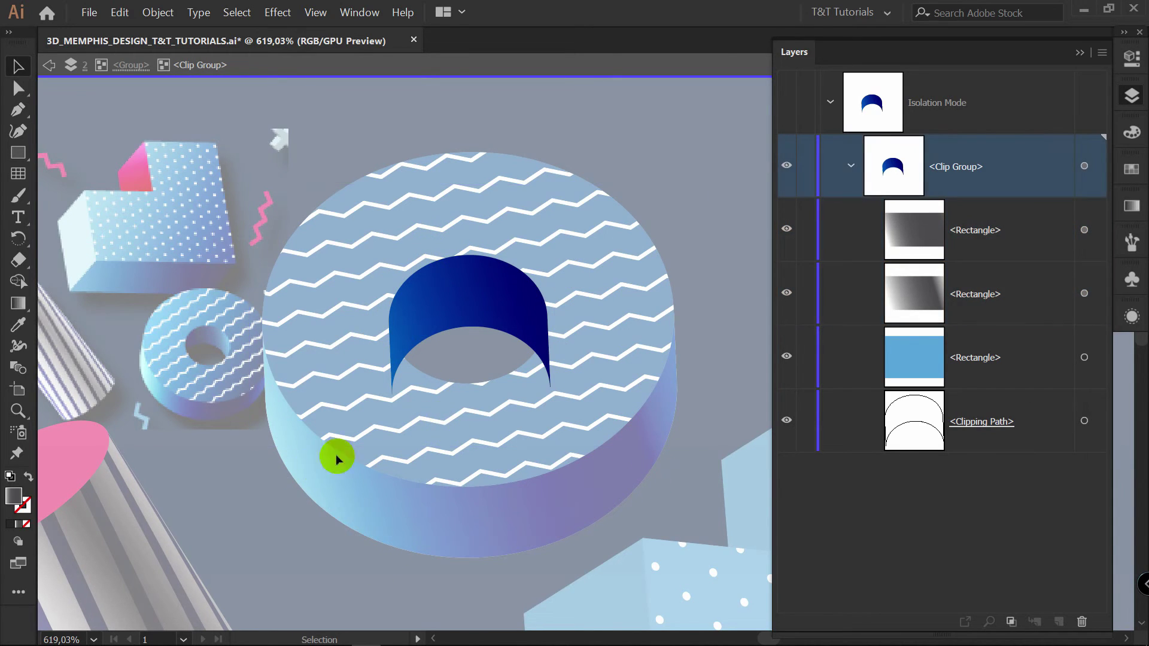
double_click(253, 488)
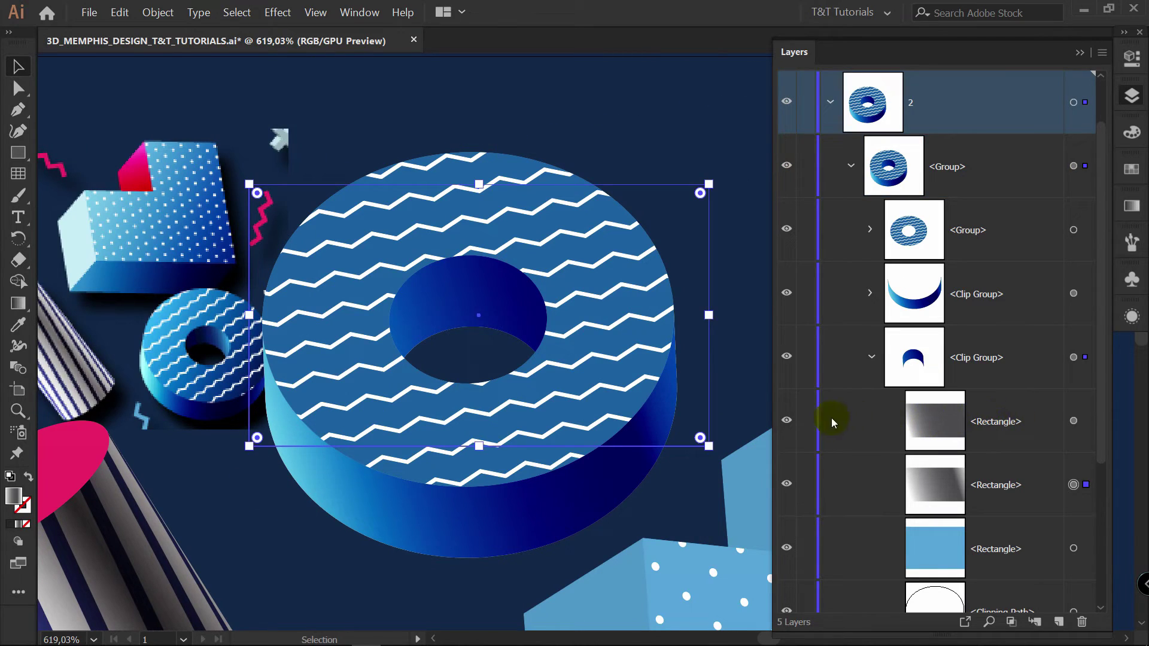
Step: Temporarily hide the inner wall's top gradient rectangle and shift the lower rectangle's gradient so its dark stop sits at the hole's left edge
click(789, 422)
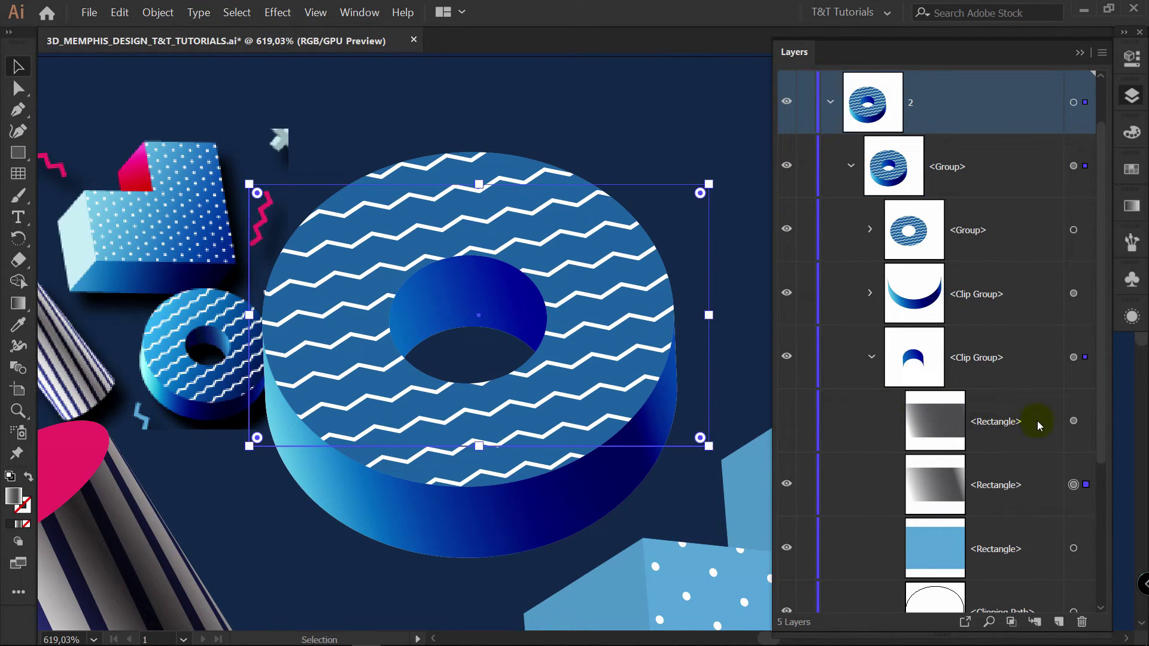
click(1005, 496)
click(918, 474)
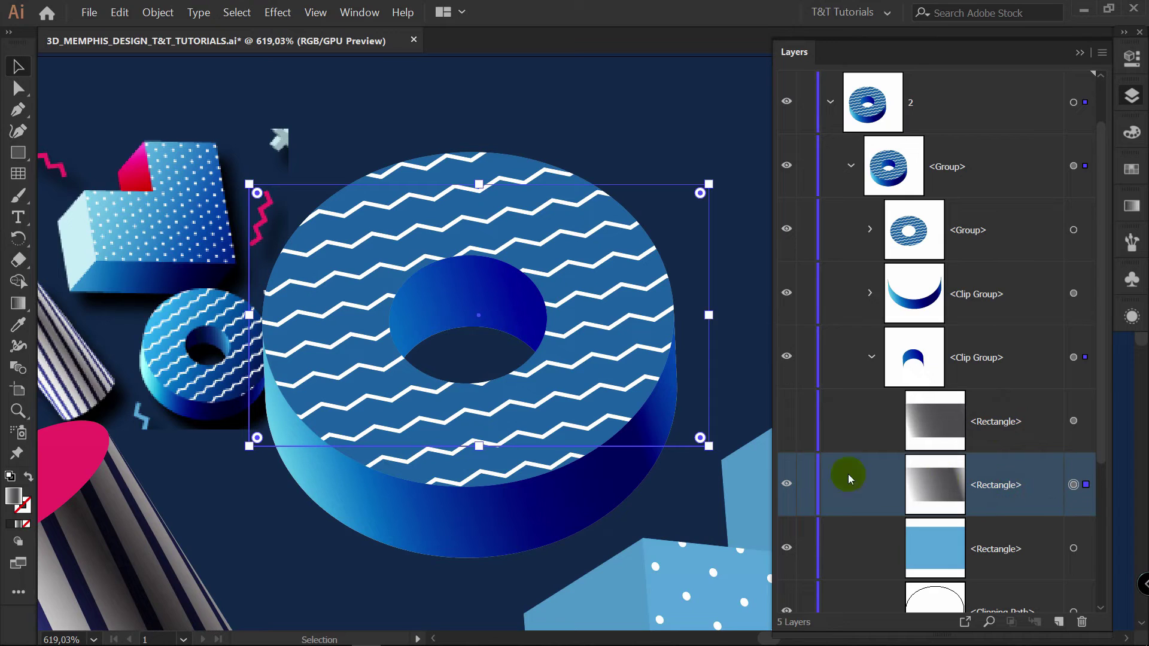
key(g)
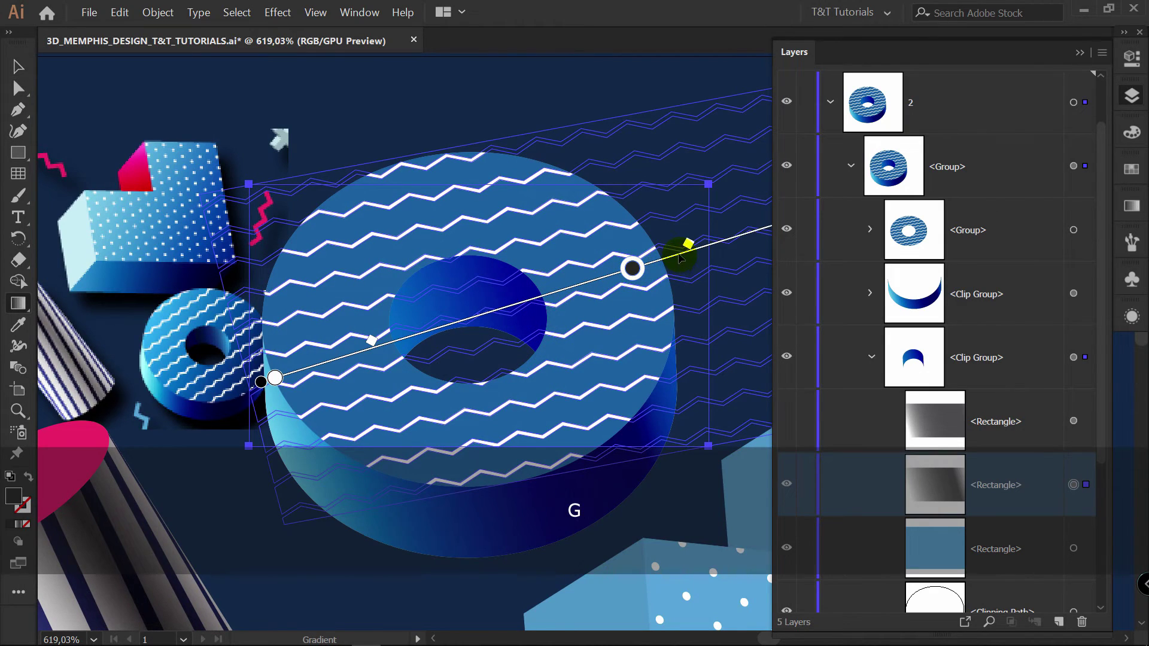
drag(679, 258, 629, 270)
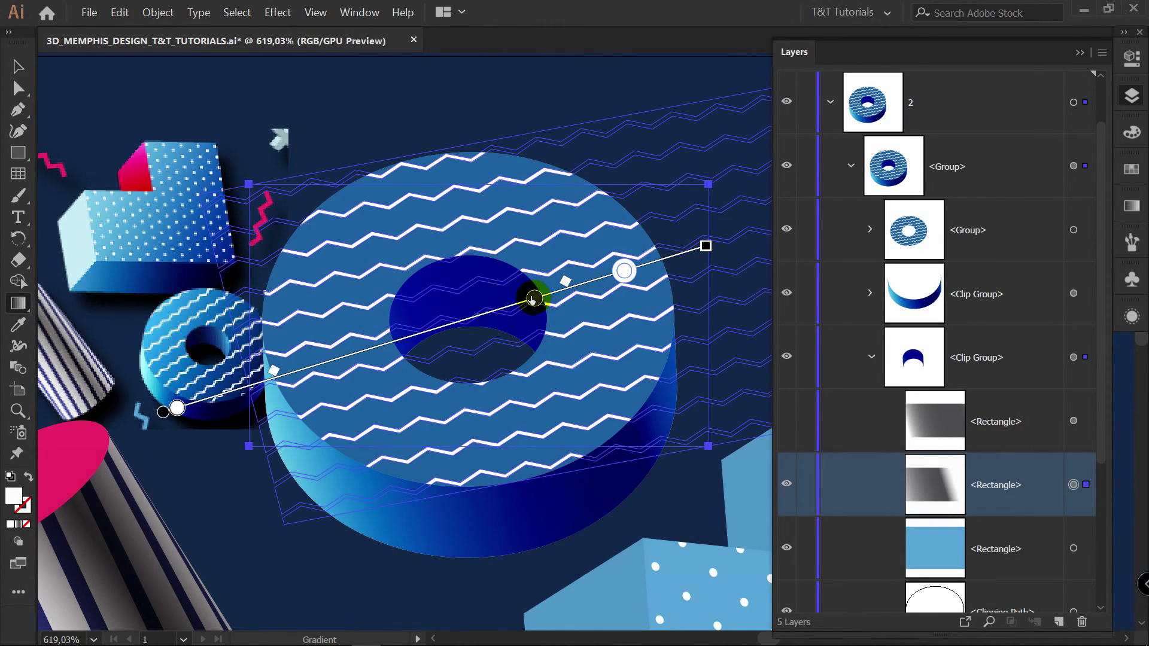
mouse_move(534, 298)
mouse_down()
mouse_move(451, 320)
mouse_move(465, 314)
mouse_up()
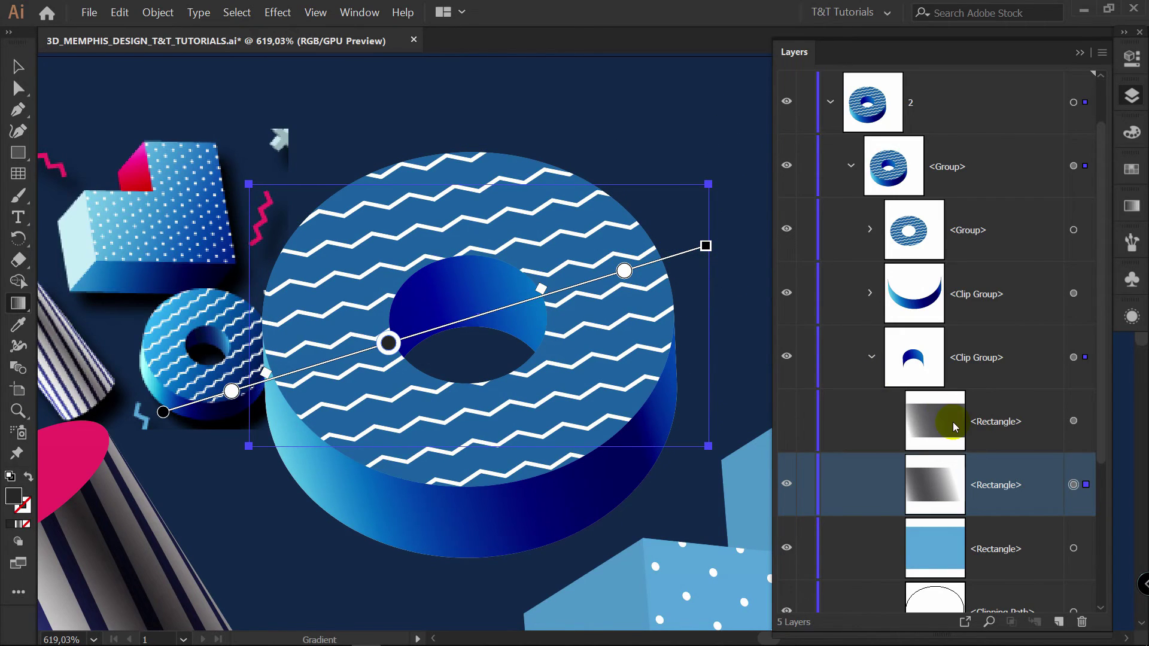
key(v)
click(828, 422)
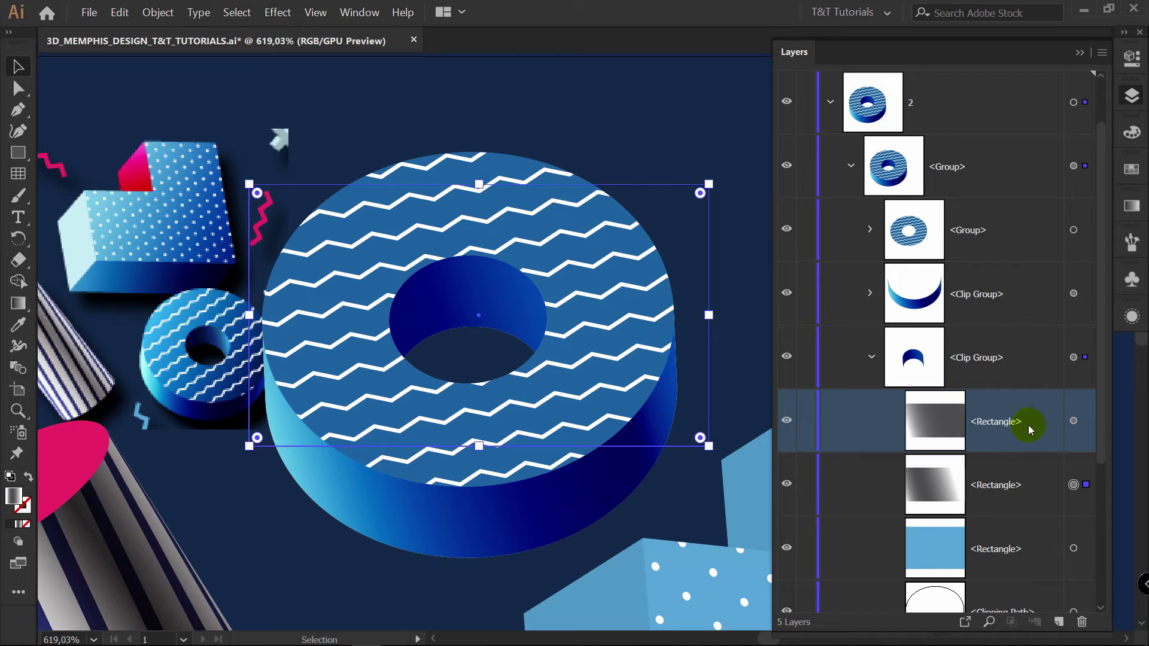
Step: Replace the inner wall's upper gradient rectangle with a duplicate of the lower Color Burn rectangle, and set the duplicate's blending to Overlay
drag(999, 424, 1060, 621)
click(1130, 95)
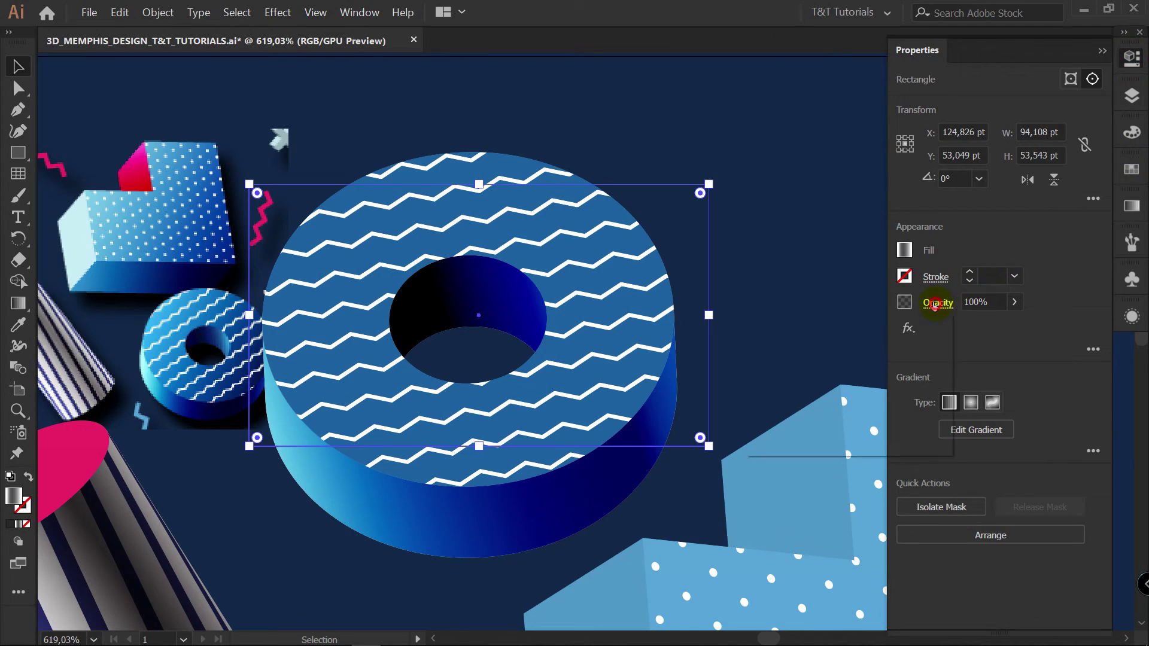
click(937, 305)
click(790, 335)
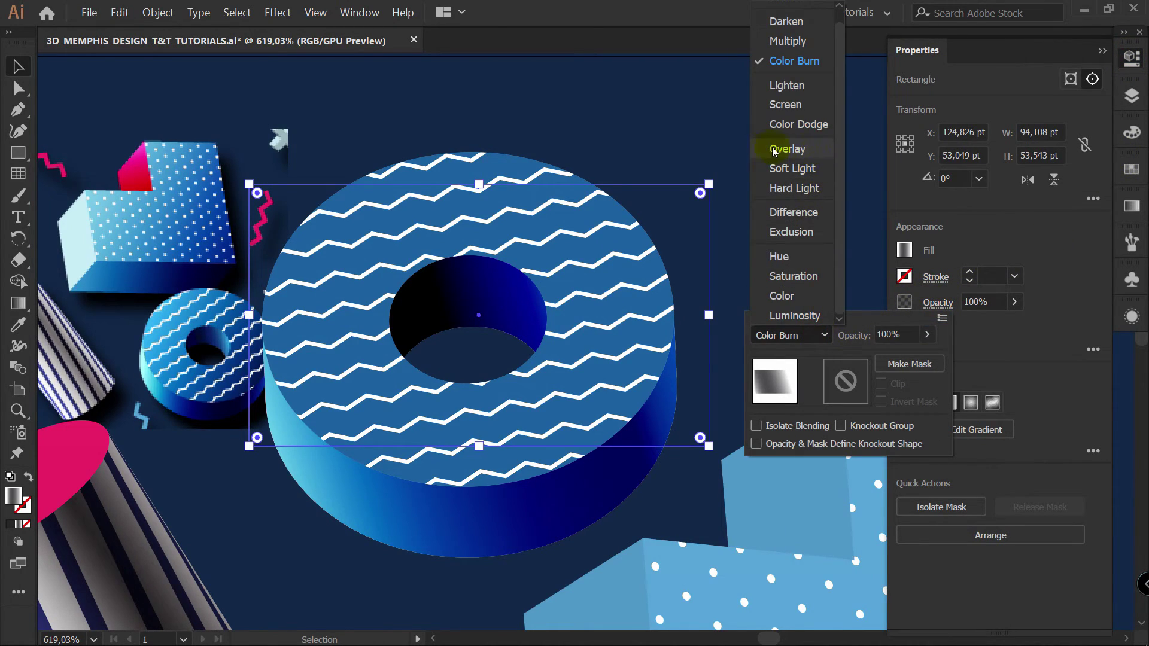
click(789, 149)
Step: Pull the right-hand midpoint of the inner wall's Overlay gradient toward the dark stop, then deselect the rectangle
key(g)
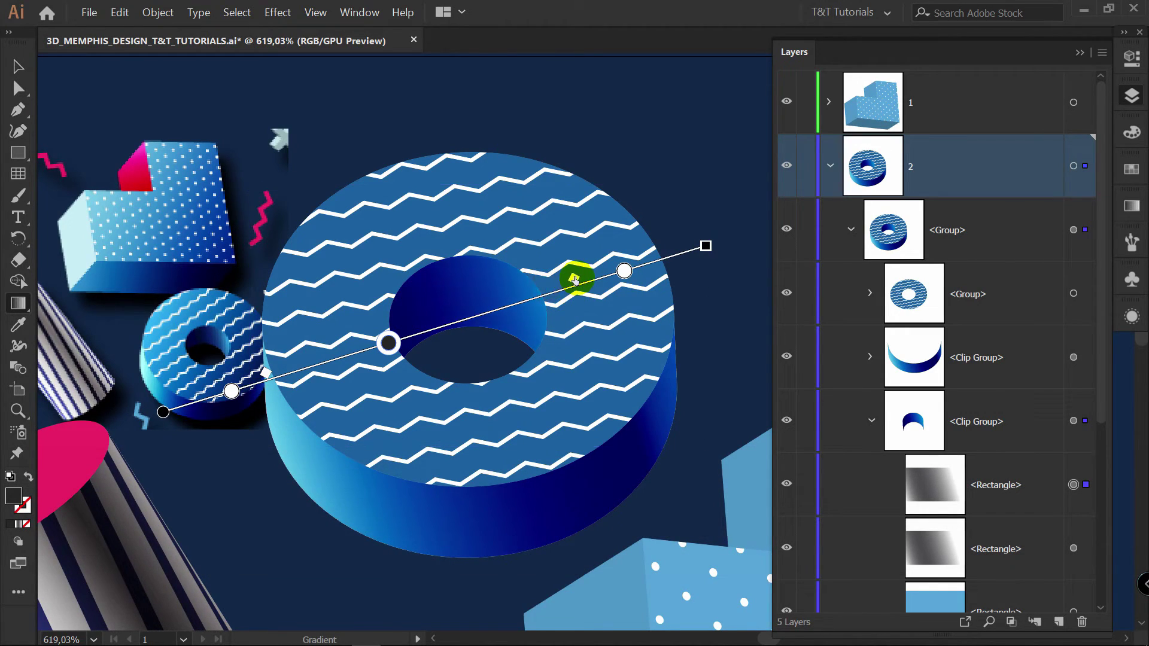
mouse_move(555, 288)
mouse_down()
mouse_move(584, 272)
mouse_move(482, 311)
mouse_move(542, 291)
mouse_up()
key(v)
click(736, 175)
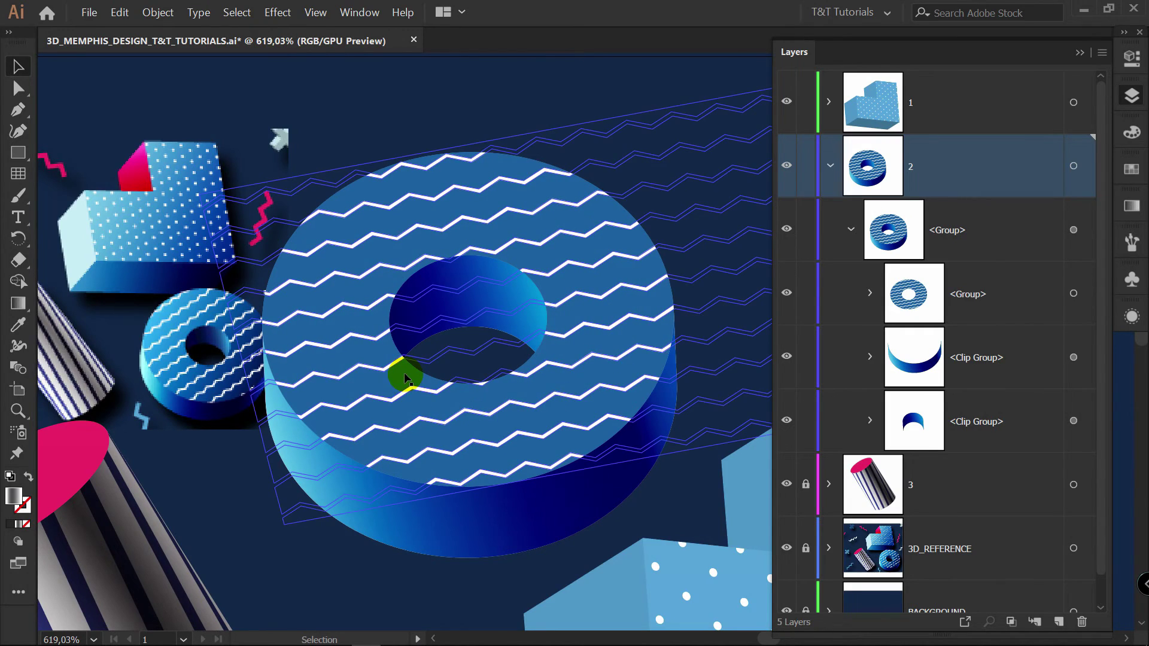
Step: Select the zigzag clip group on the ring's top face and isolate its clipping mask
click(871, 293)
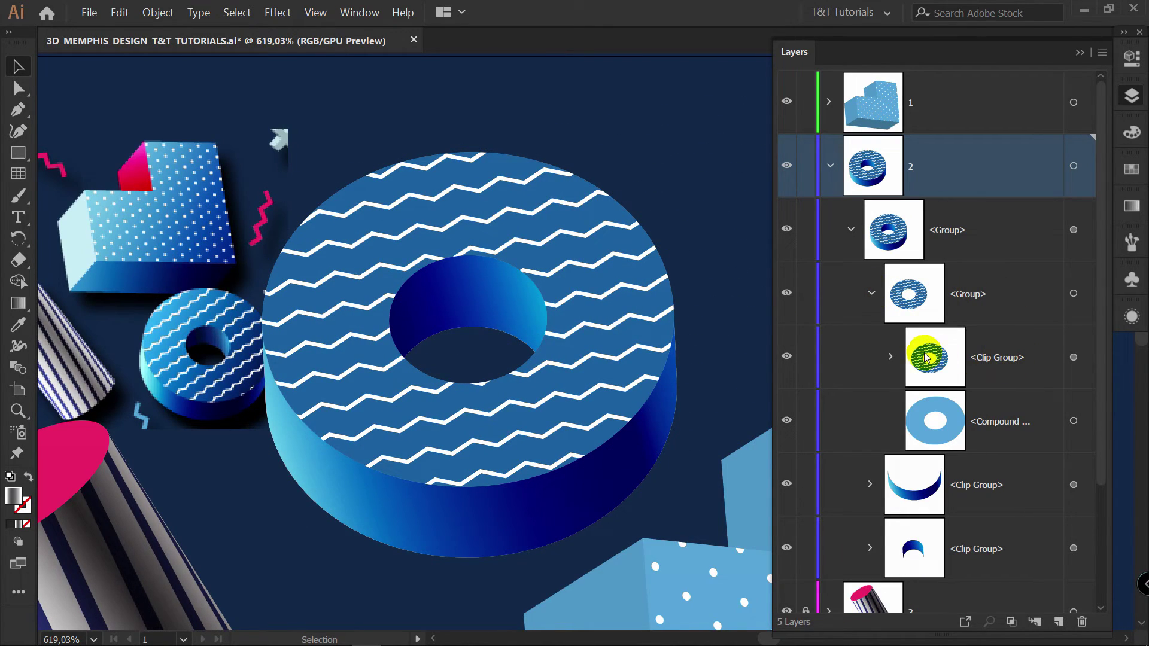
click(887, 357)
click(1087, 358)
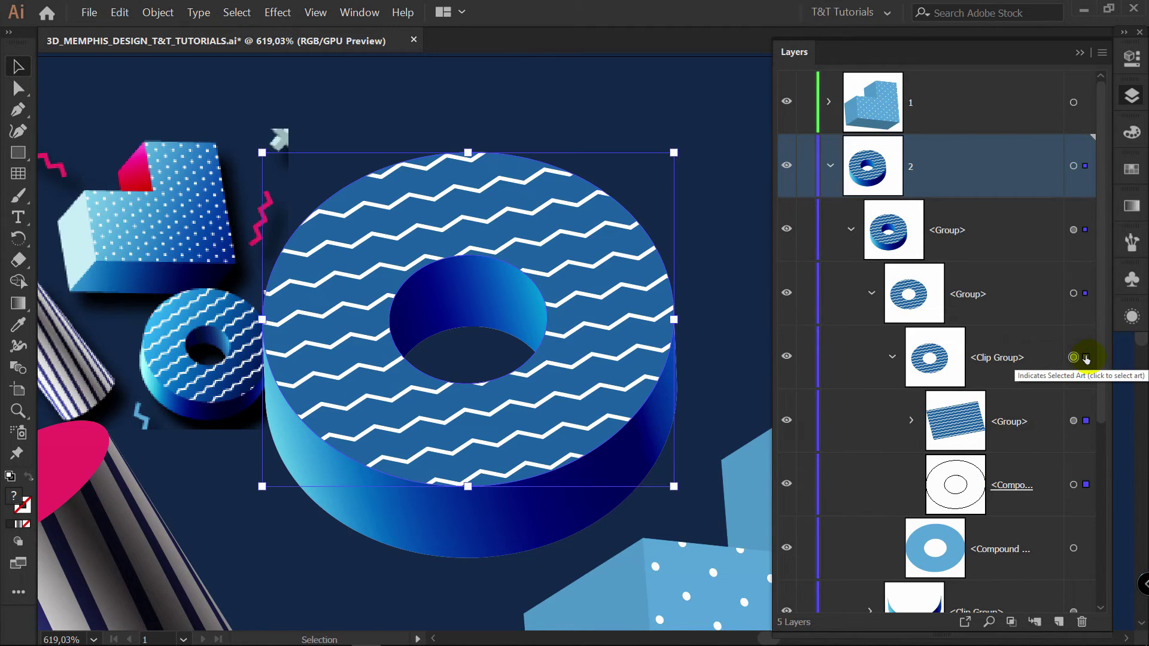
right_click(586, 250)
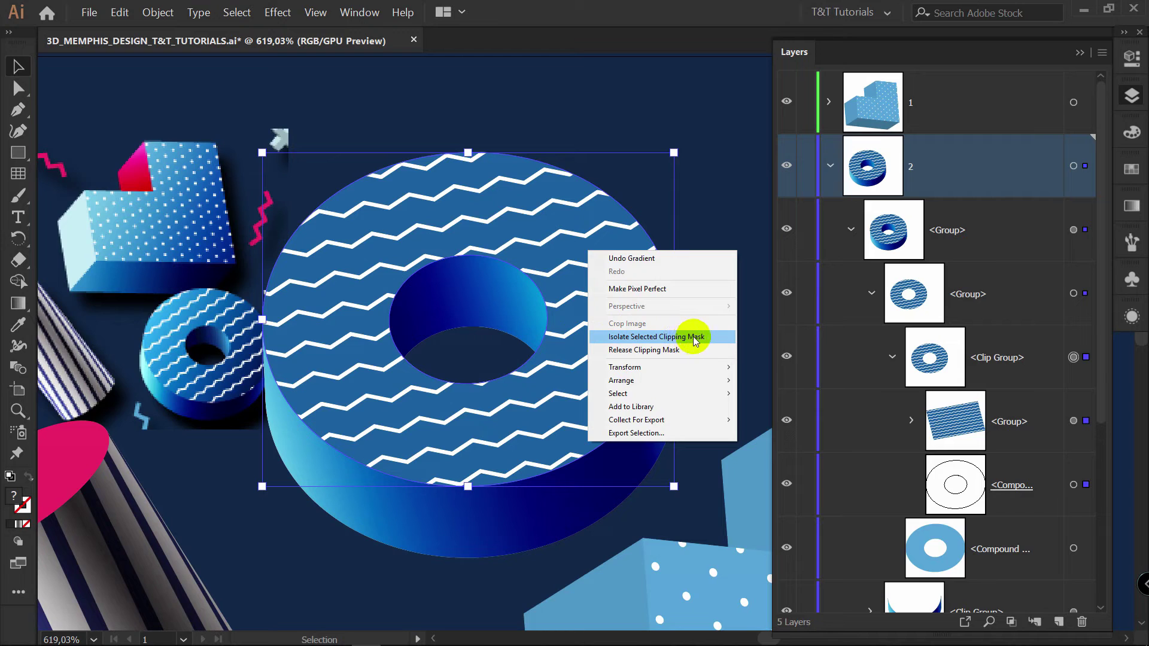
click(712, 339)
Step: Draw a gradient rectangle about 90 by 74 pt over the ring's whole top face and set its blending to Color Burn
key(m)
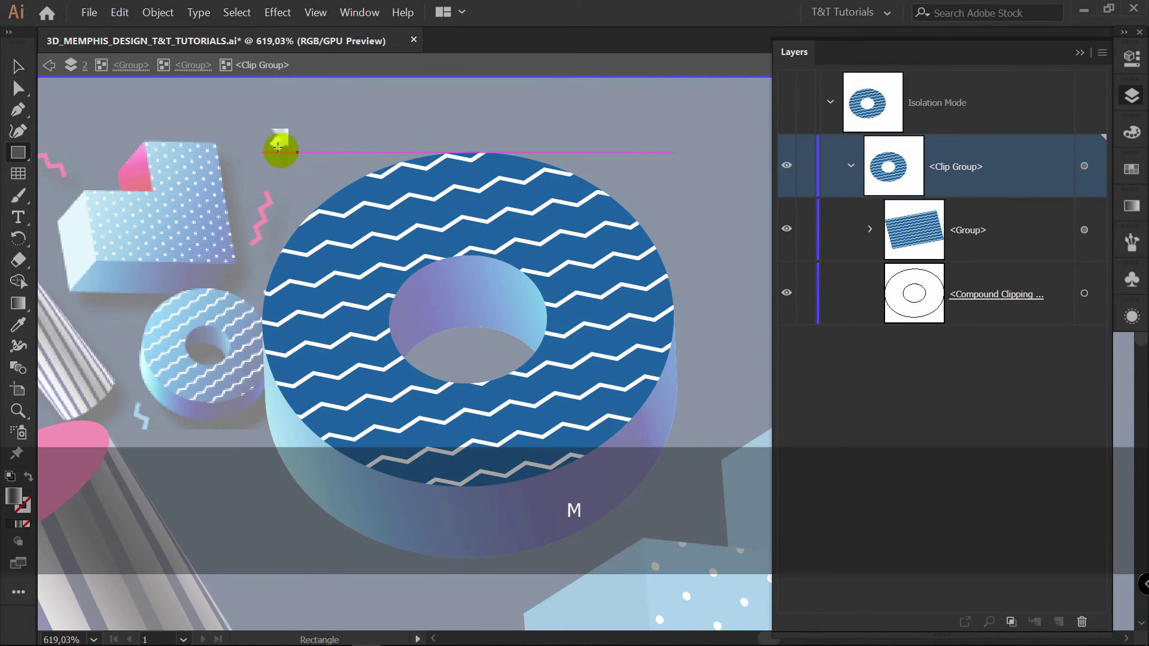
drag(252, 139, 258, 142)
drag(355, 212, 693, 498)
click(1131, 58)
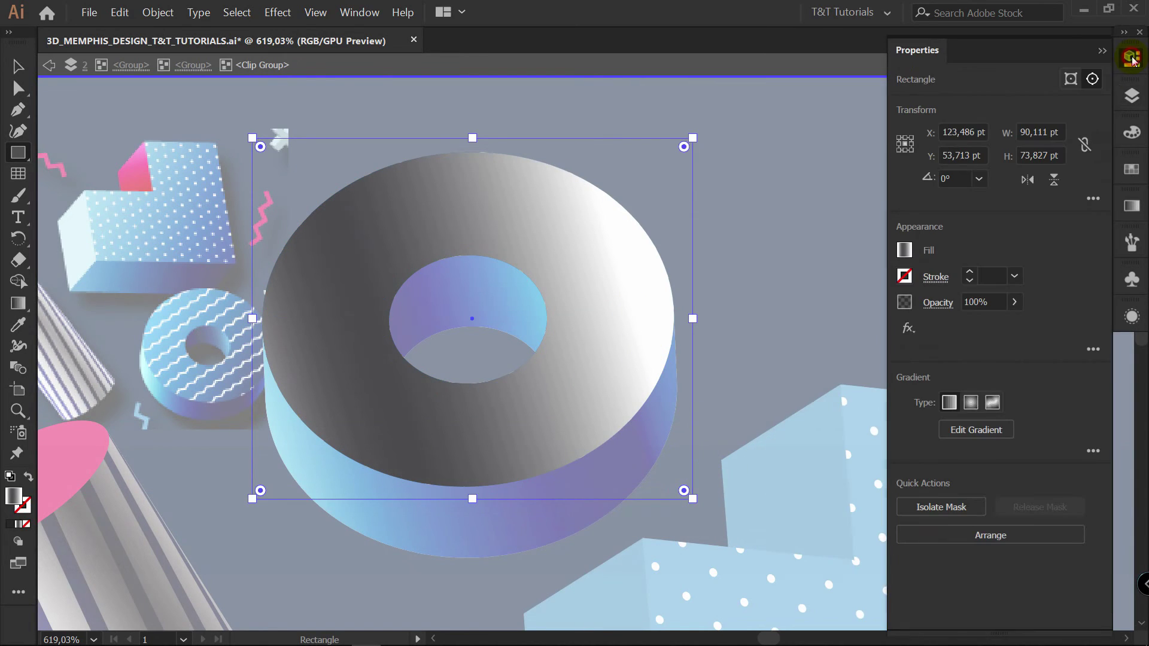
click(937, 304)
click(821, 334)
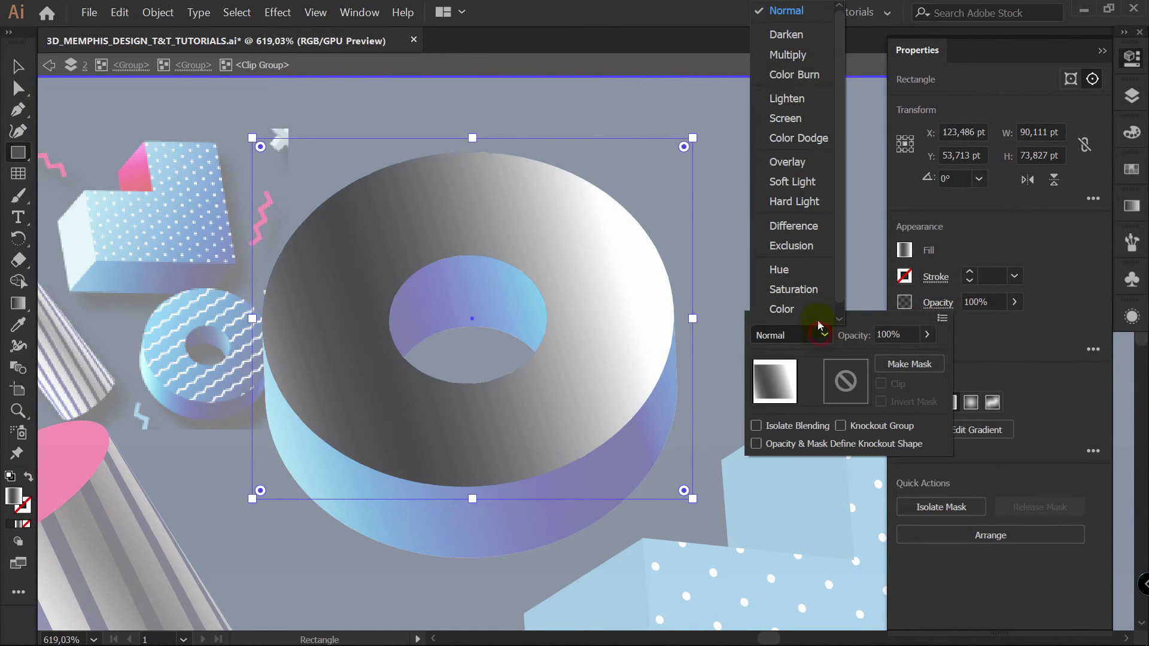
click(806, 75)
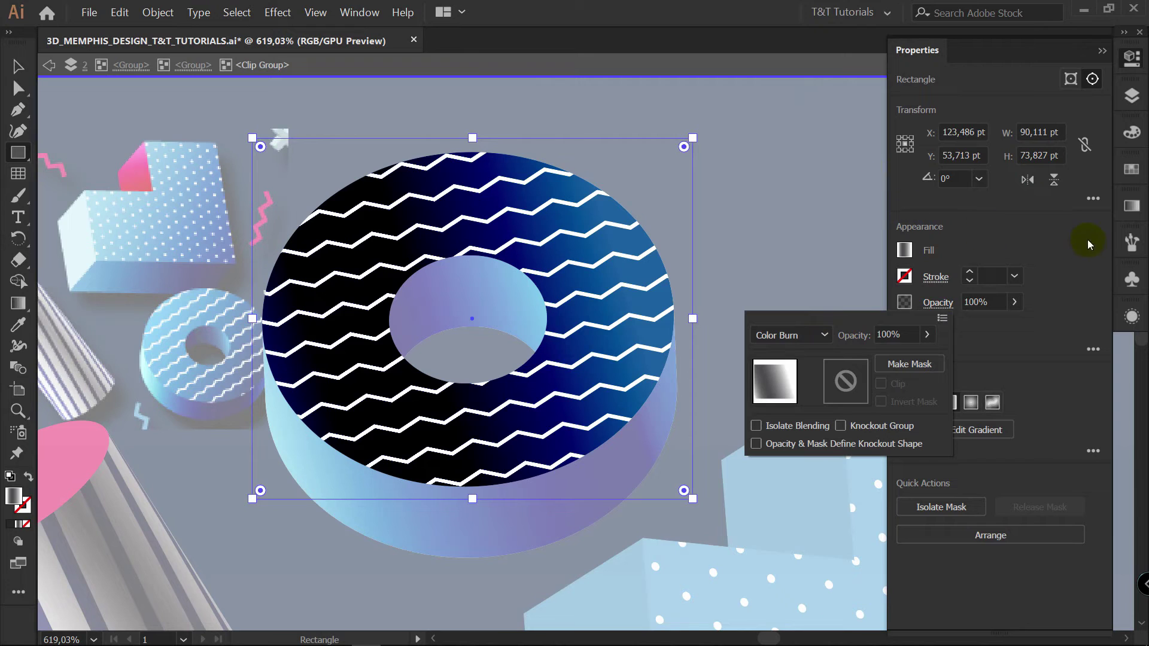
Step: Redraw the rectangle's gradient diagonally at 144.8° across the top face and move its lower-right light stop slightly outward
key(g)
drag(266, 157, 693, 451)
drag(267, 157, 259, 146)
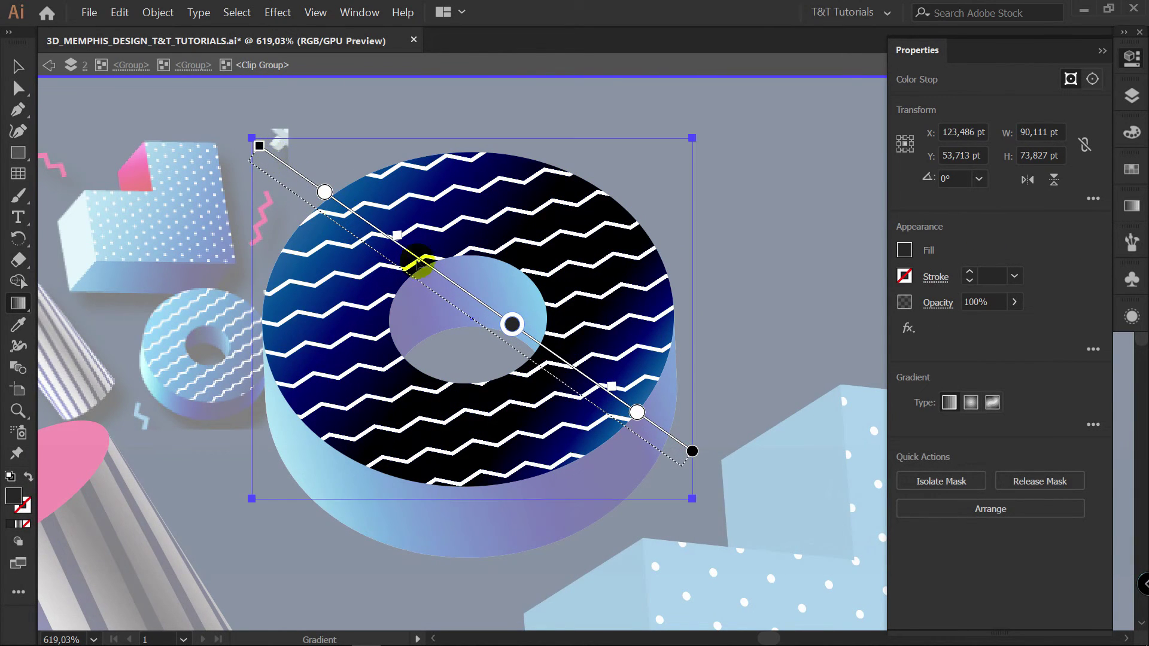
drag(638, 412, 650, 421)
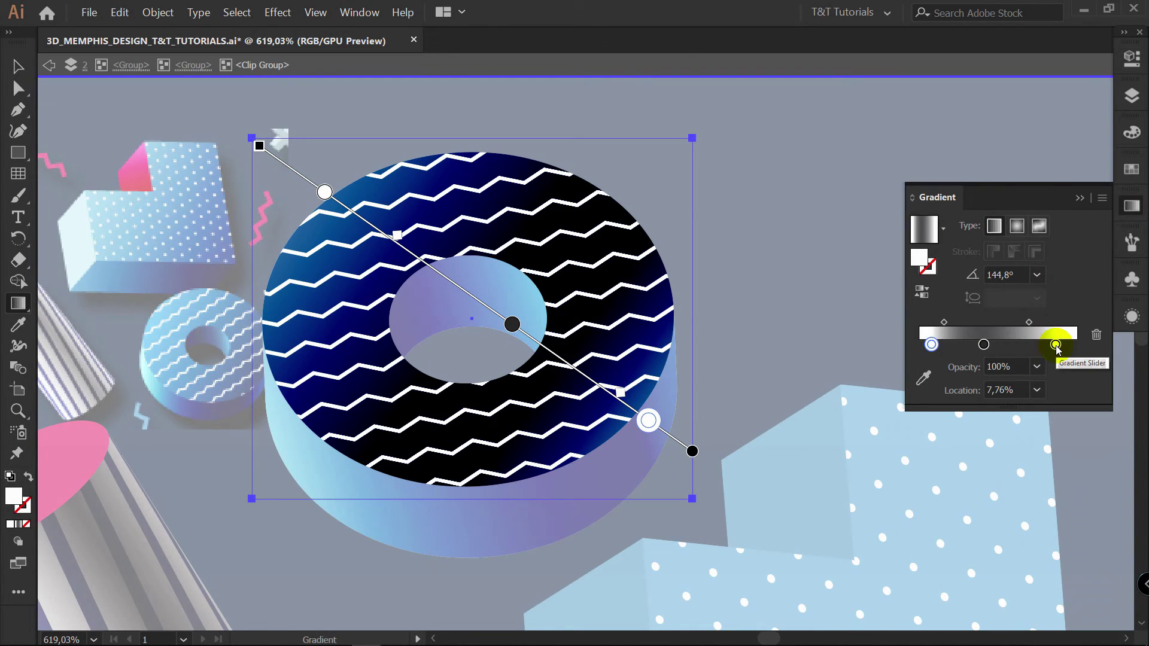
Step: Reduce the top-face gradient to one light and one dark stop, and shift it so the dark end sits beyond the lower-right edge
mouse_move(1062, 345)
mouse_down()
mouse_move(1068, 362)
mouse_move(1037, 361)
mouse_move(1077, 345)
mouse_up()
click(984, 345)
click(922, 292)
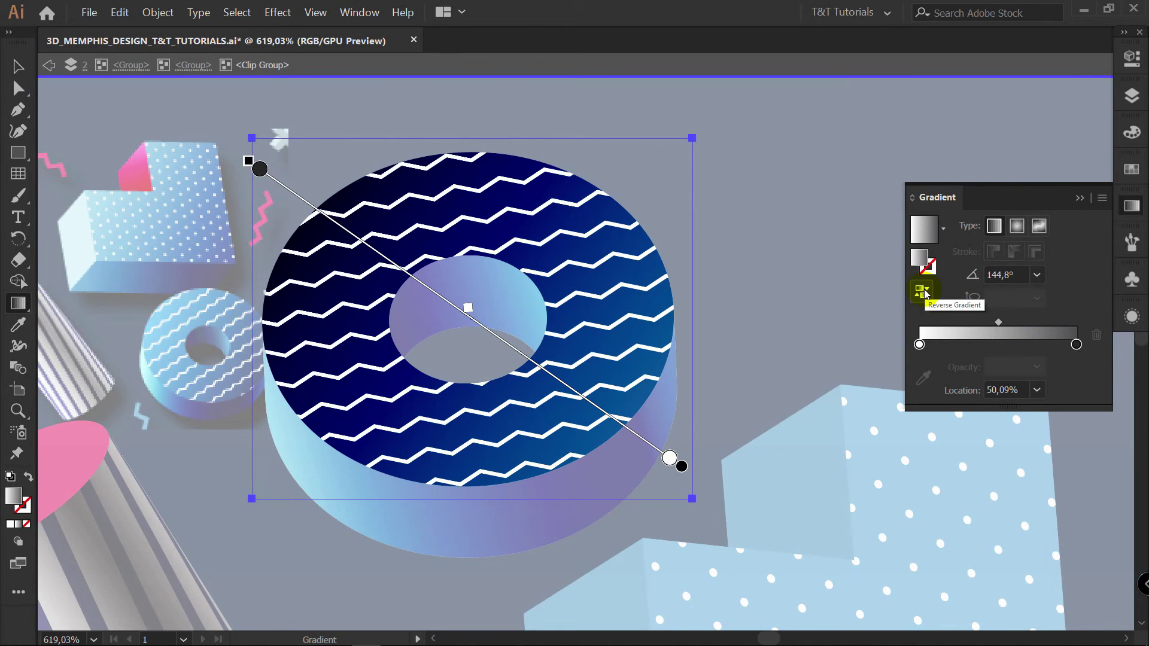
click(922, 291)
drag(506, 313, 537, 334)
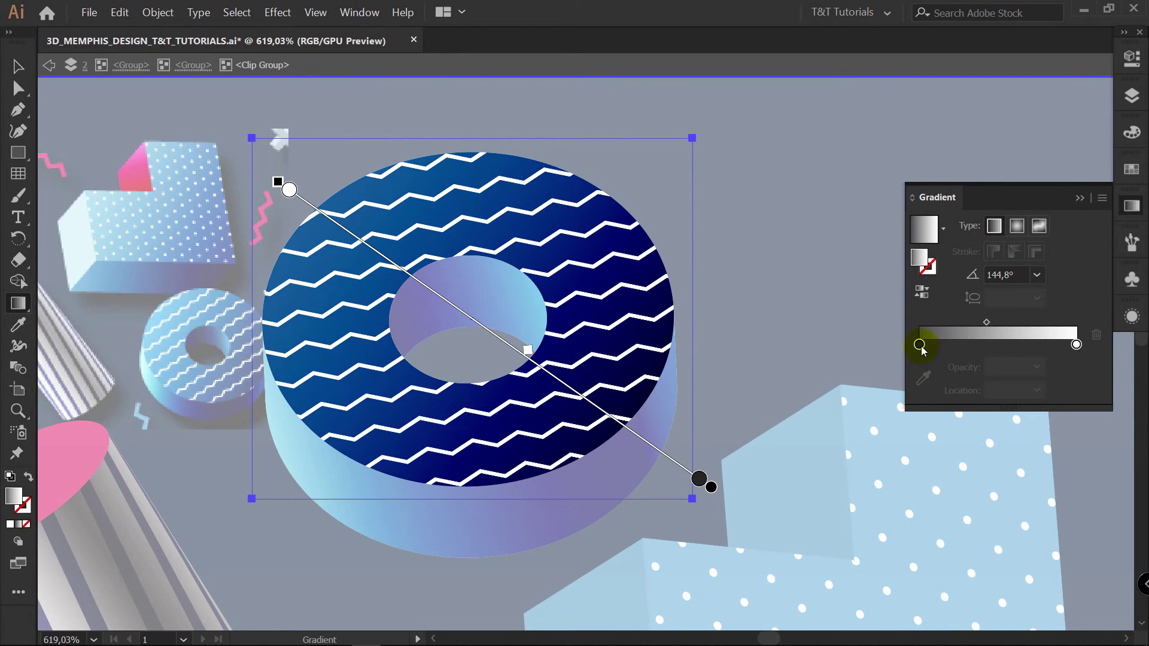
Step: Lighten the top-face gradient's dark stop to about 58% black and exit isolation mode
double_click(919, 345)
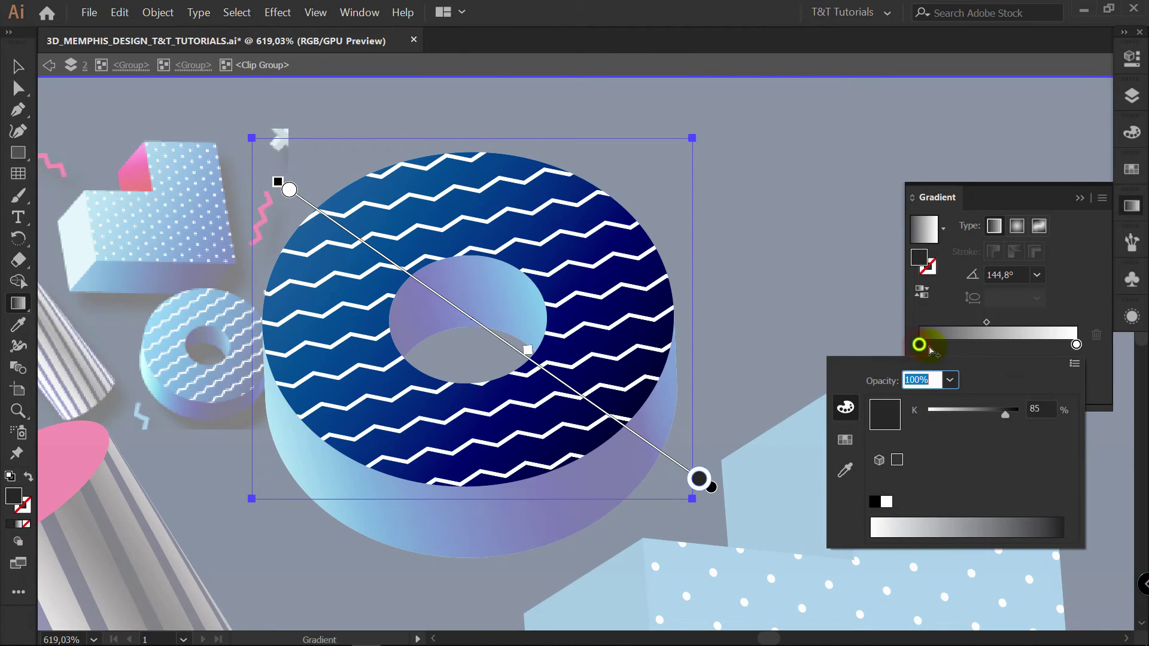
drag(1008, 419, 986, 418)
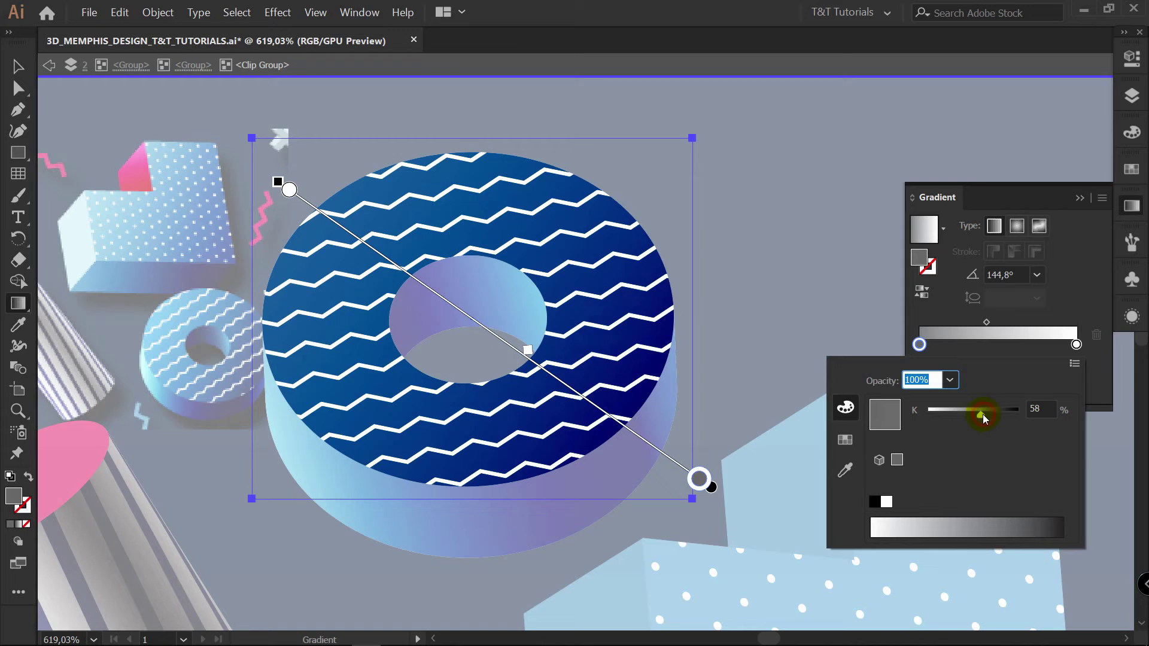
click(1131, 204)
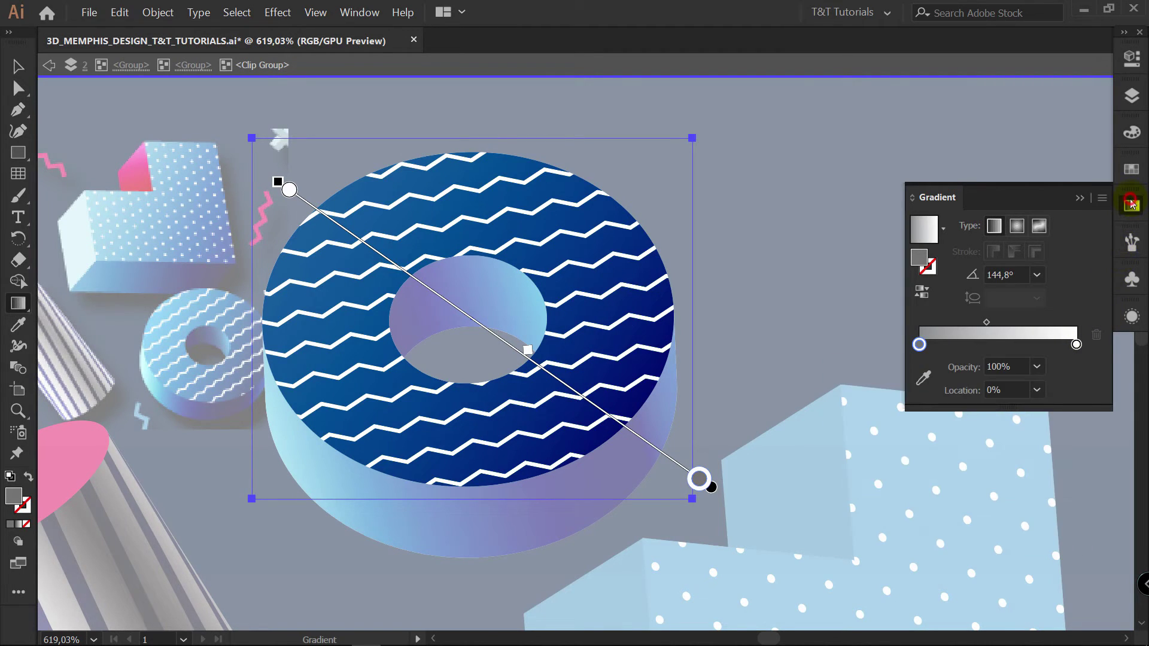
key(space)
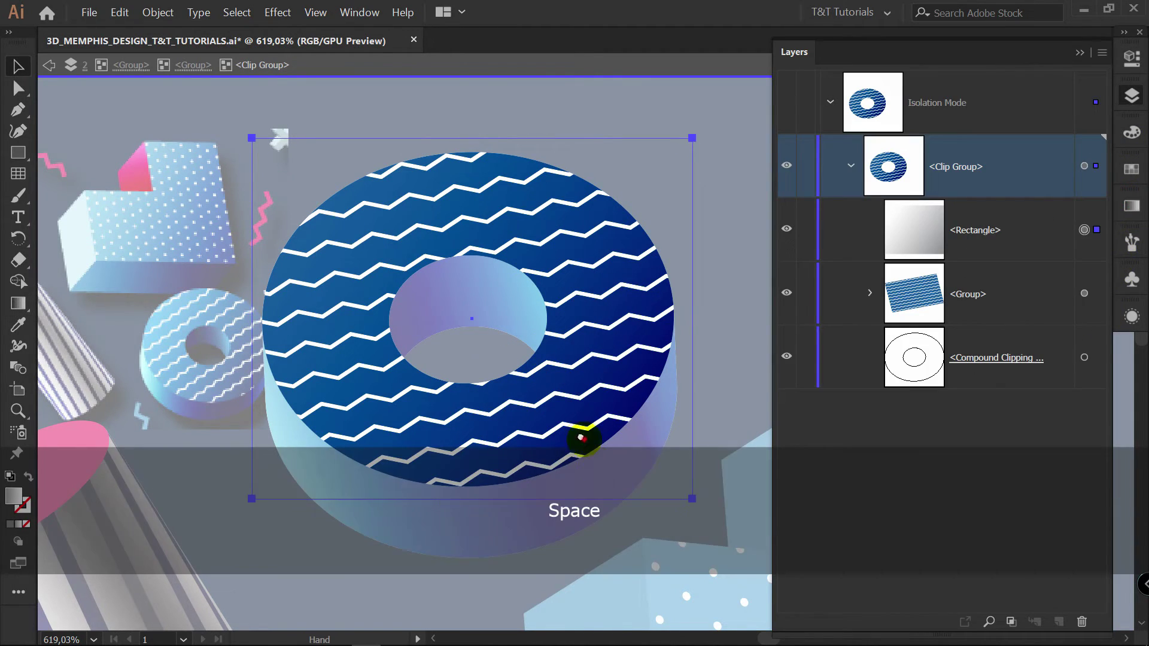
drag(579, 438, 552, 391)
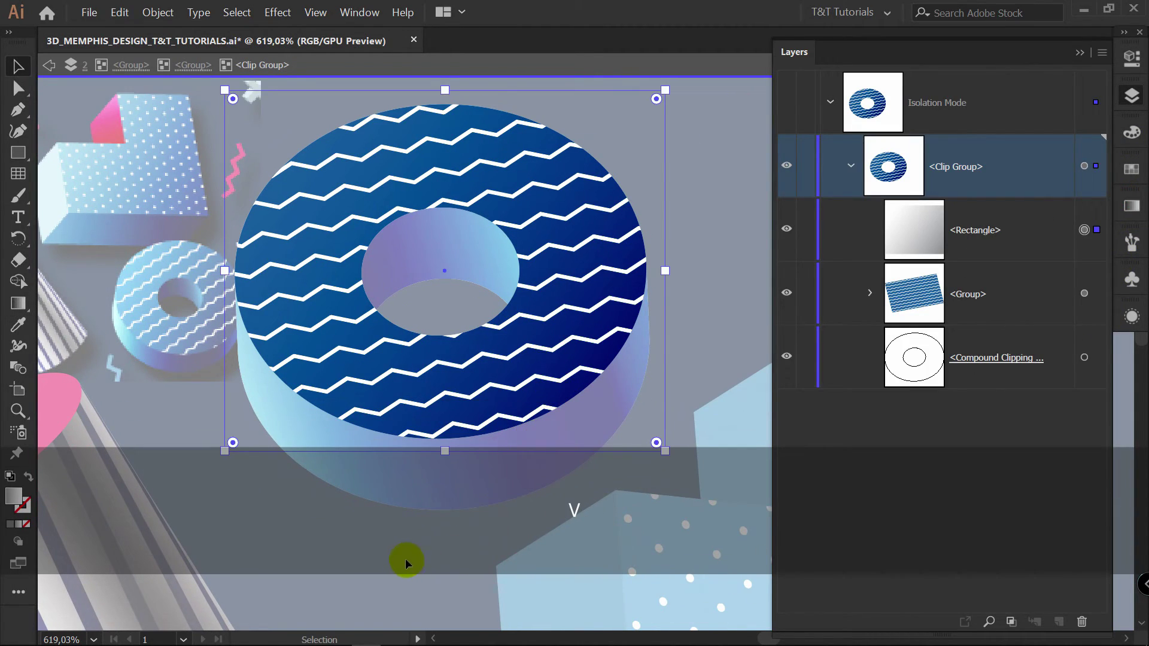
double_click(374, 551)
key(z)
drag(588, 322, 457, 300)
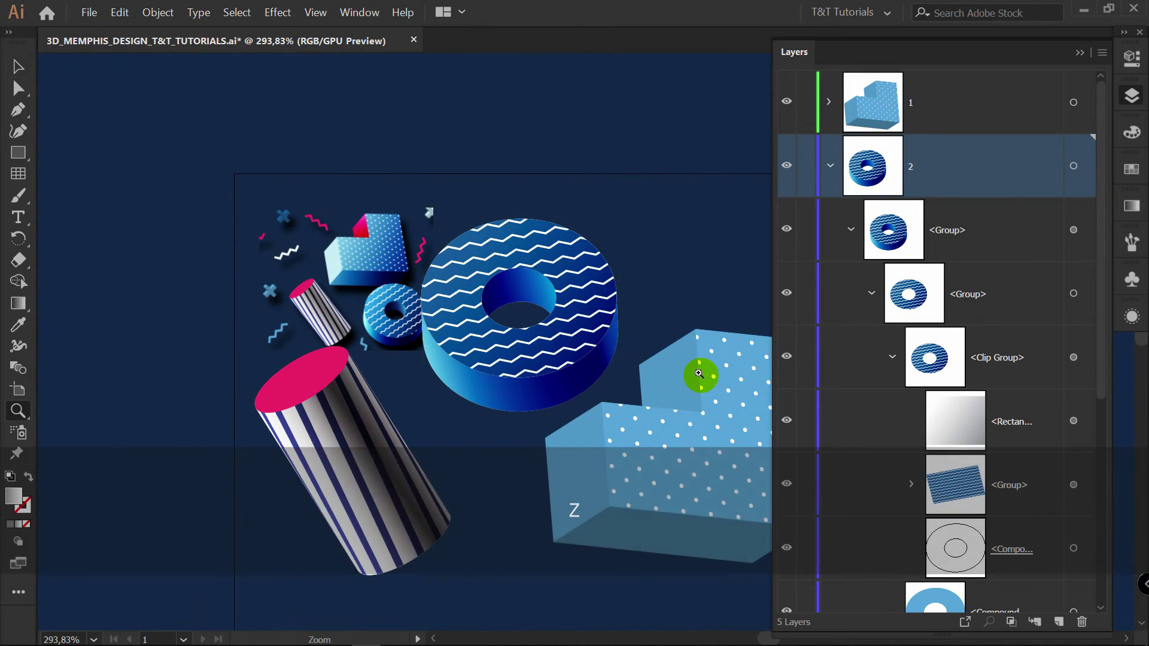
Step: Duplicate the Color Burn rectangle in the top face's clip group and set the copy's blending to Overlay
click(1008, 419)
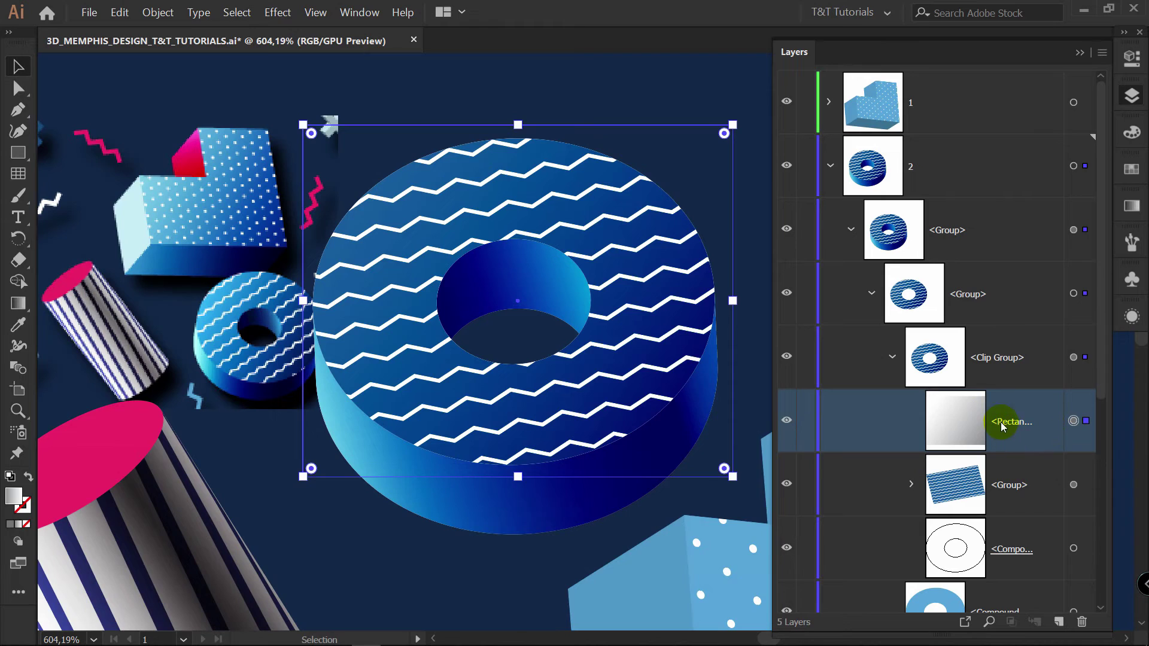
drag(1021, 413, 1059, 620)
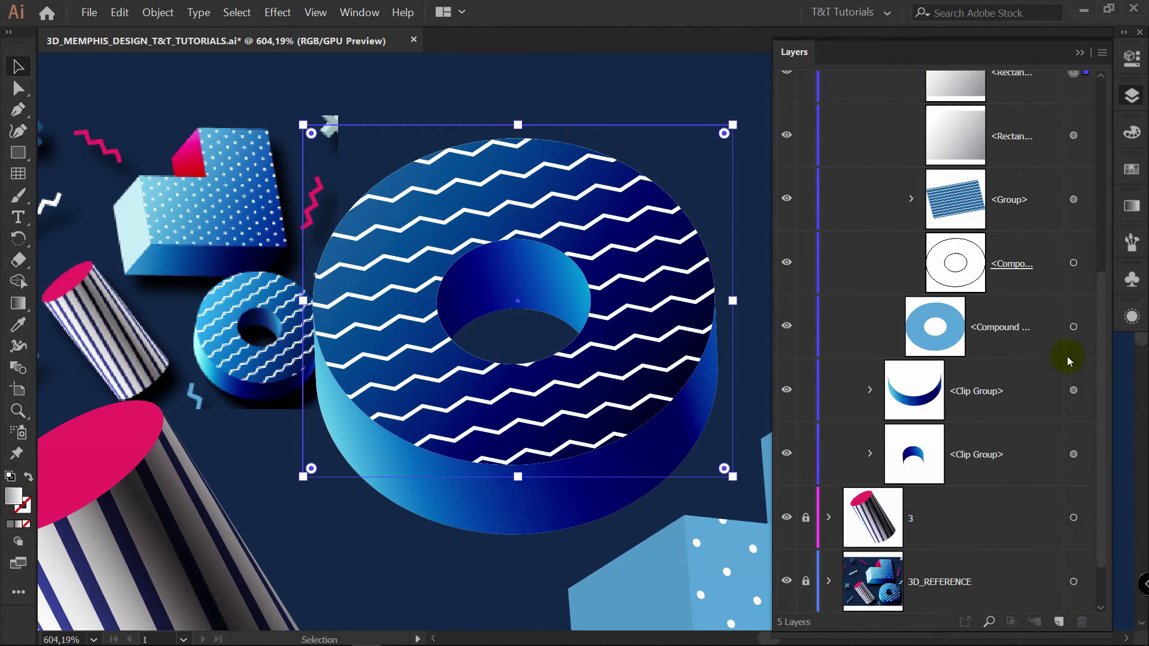
click(1132, 58)
click(937, 304)
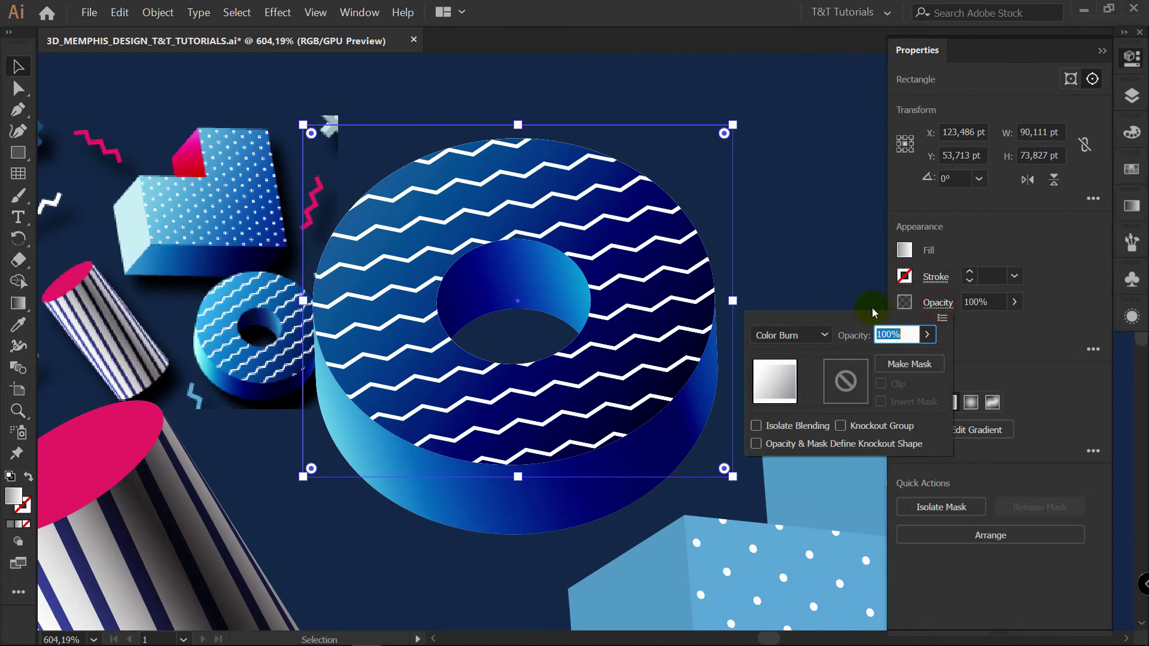
click(819, 335)
click(790, 148)
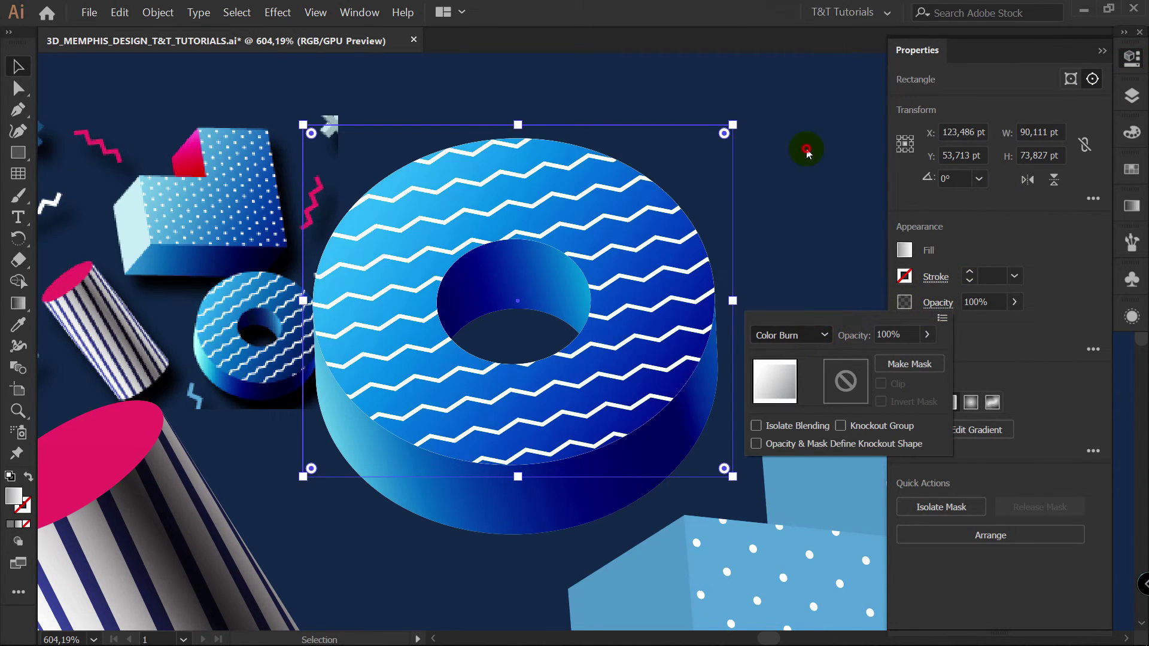
Step: Move the Overlay gradient's midpoint close to its light stop and set its dark stop to about 73% black
key(g)
click(515, 231)
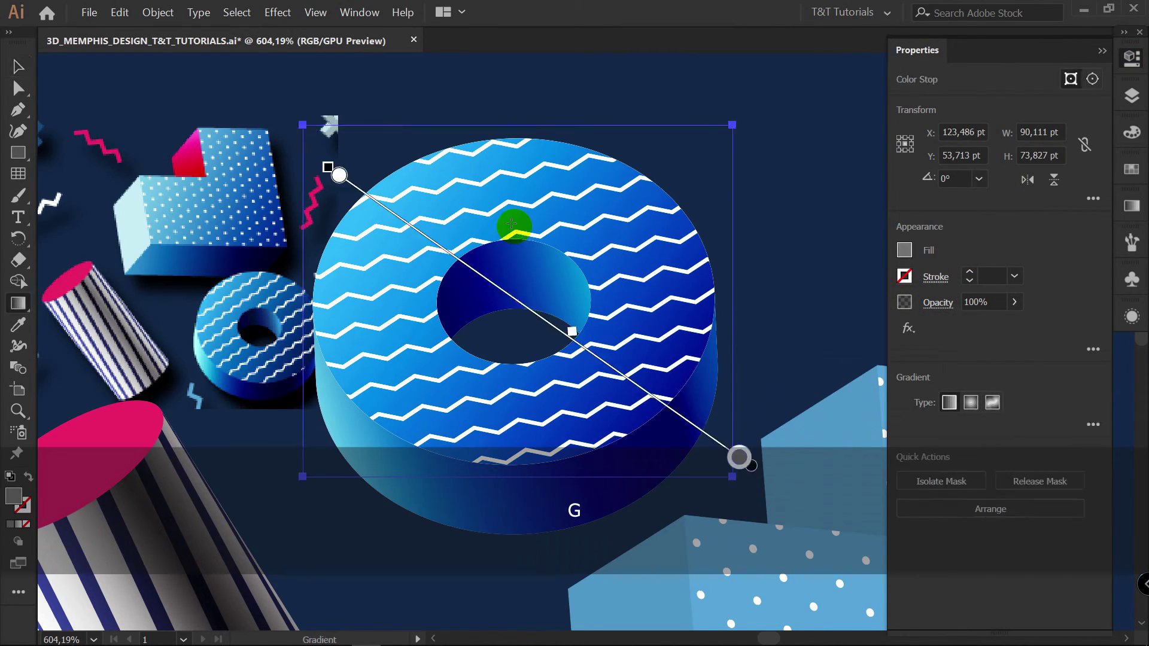
click(573, 336)
mouse_move(575, 338)
mouse_down()
mouse_move(616, 367)
mouse_move(391, 196)
mouse_move(531, 290)
mouse_move(403, 192)
mouse_move(456, 236)
mouse_move(418, 212)
mouse_up()
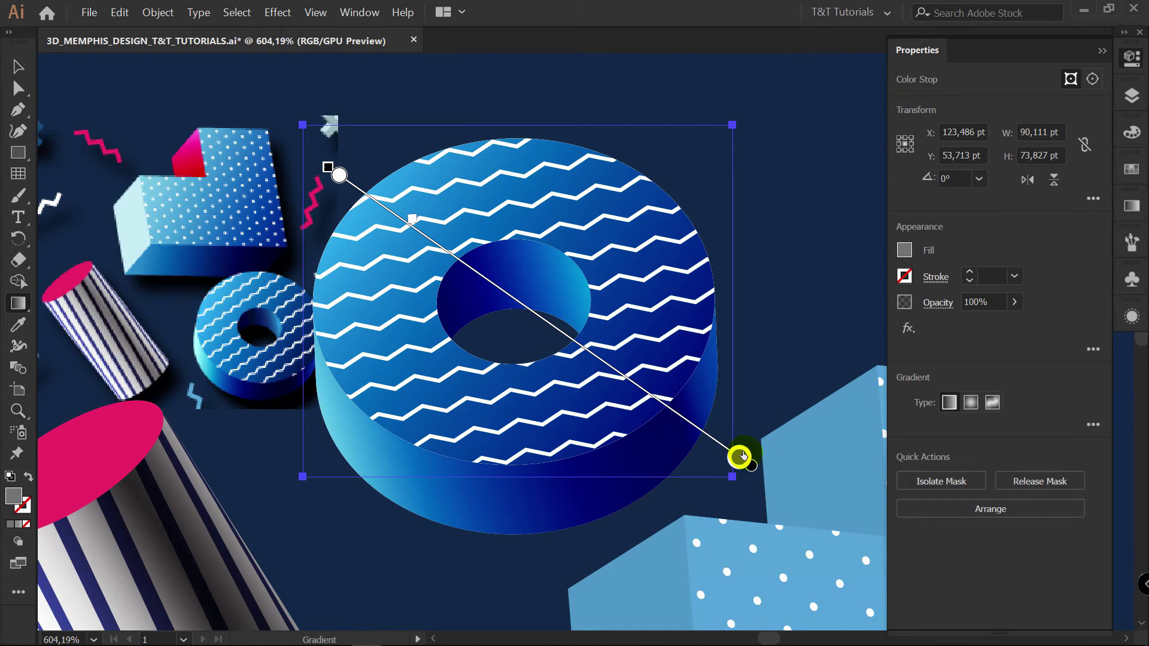
double_click(740, 459)
drag(643, 309, 663, 311)
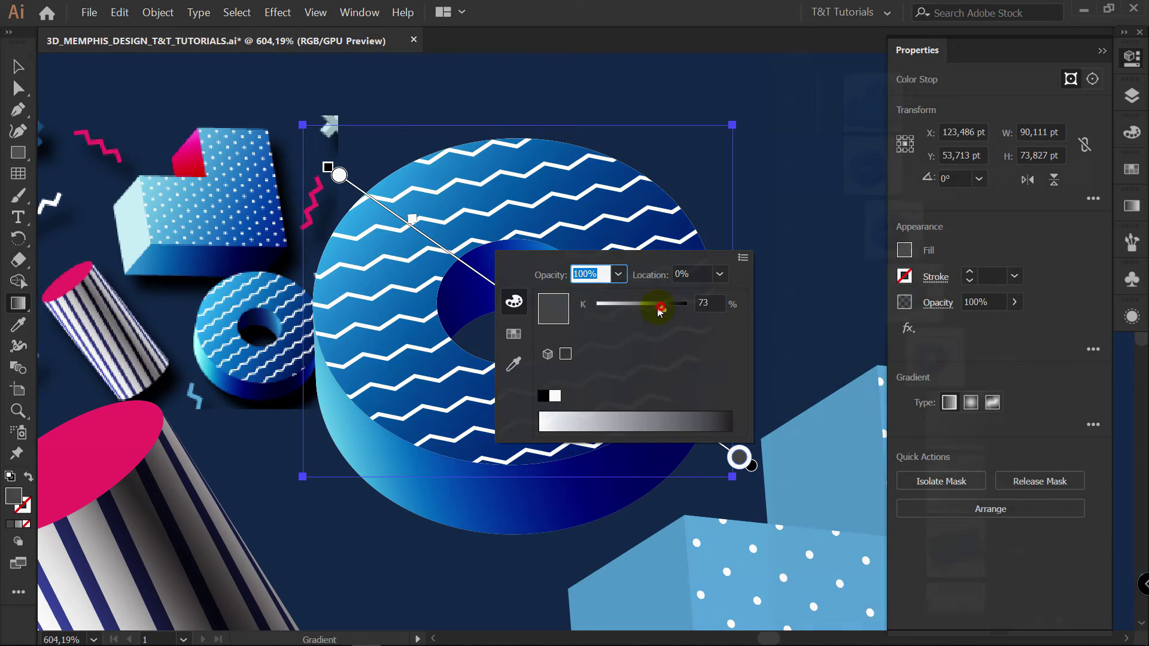
Step: Toggle the top face's two gradient rectangles off and on, and select each to compare what it contributes to the shading
click(795, 432)
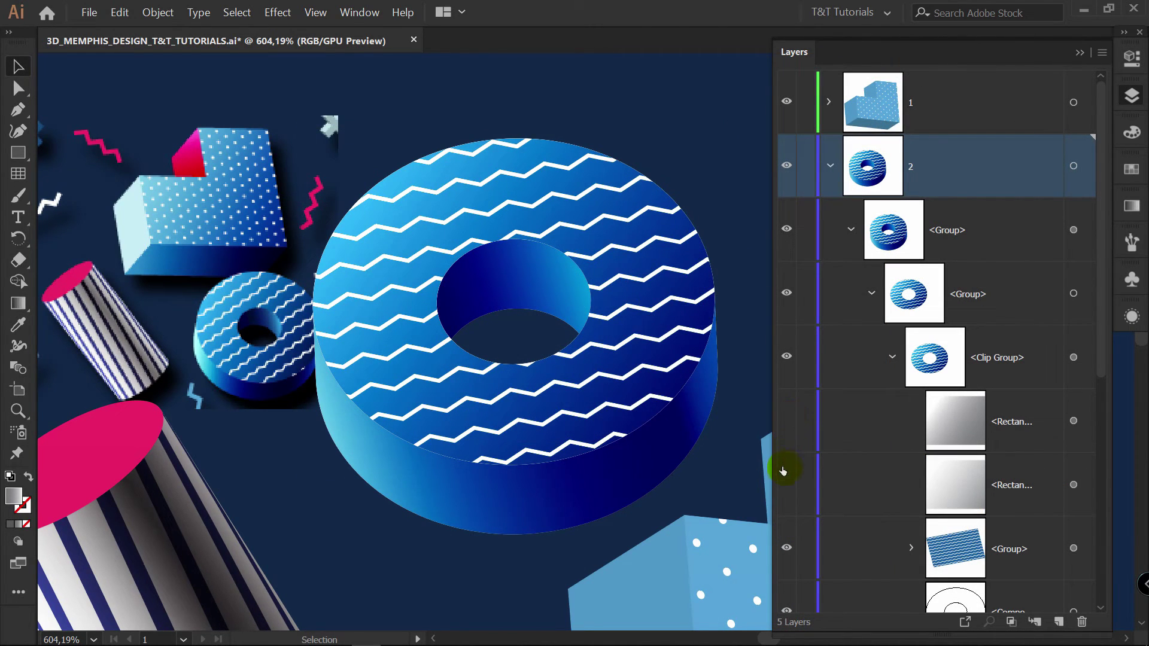
click(786, 484)
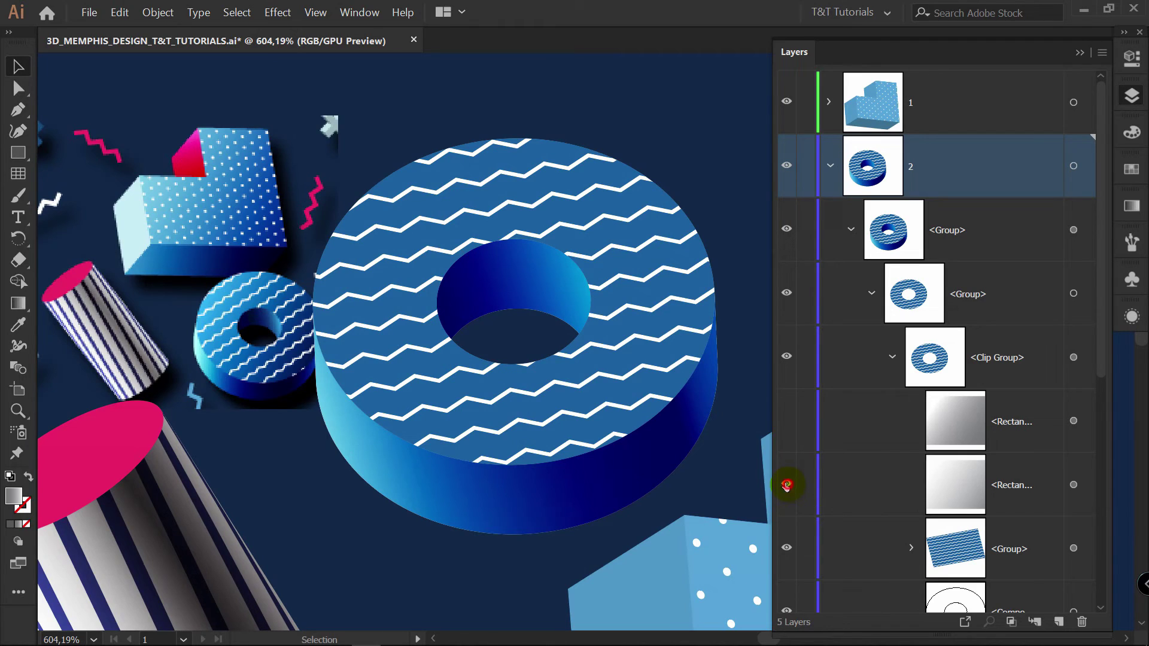
click(786, 485)
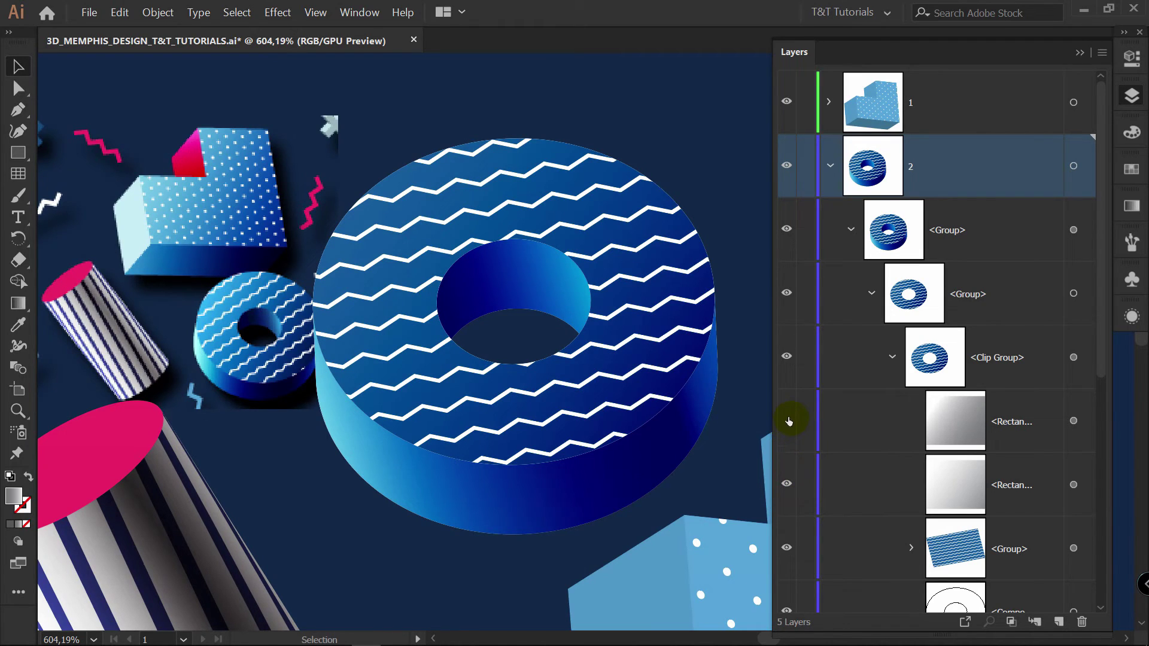
click(787, 421)
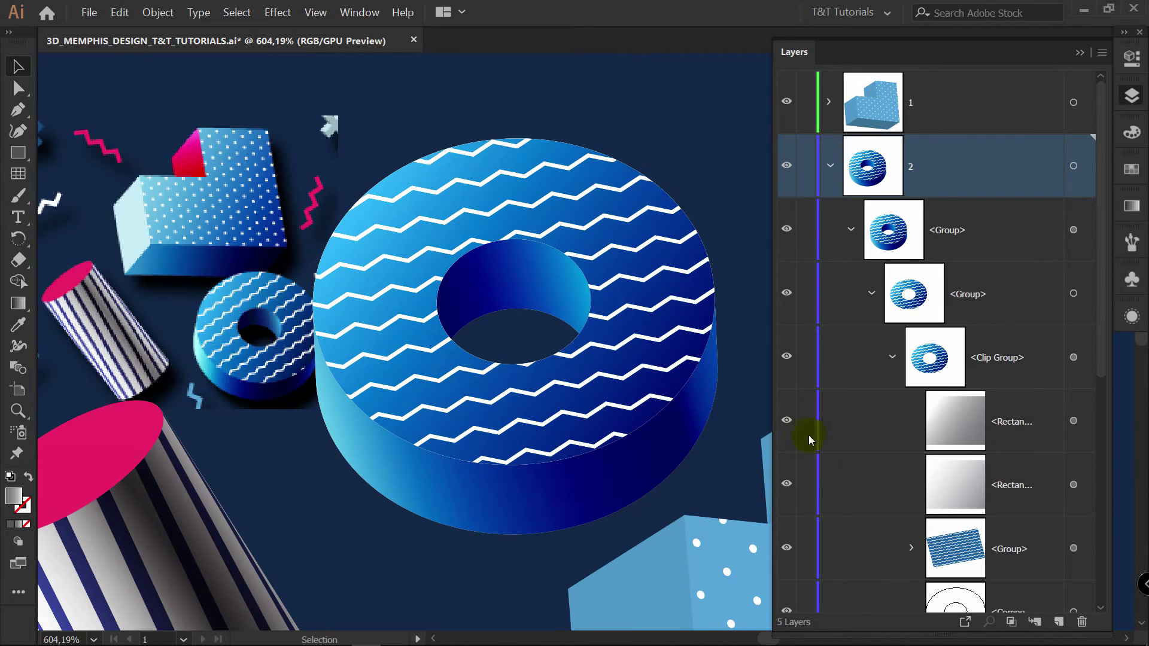
click(787, 422)
click(787, 421)
click(1091, 420)
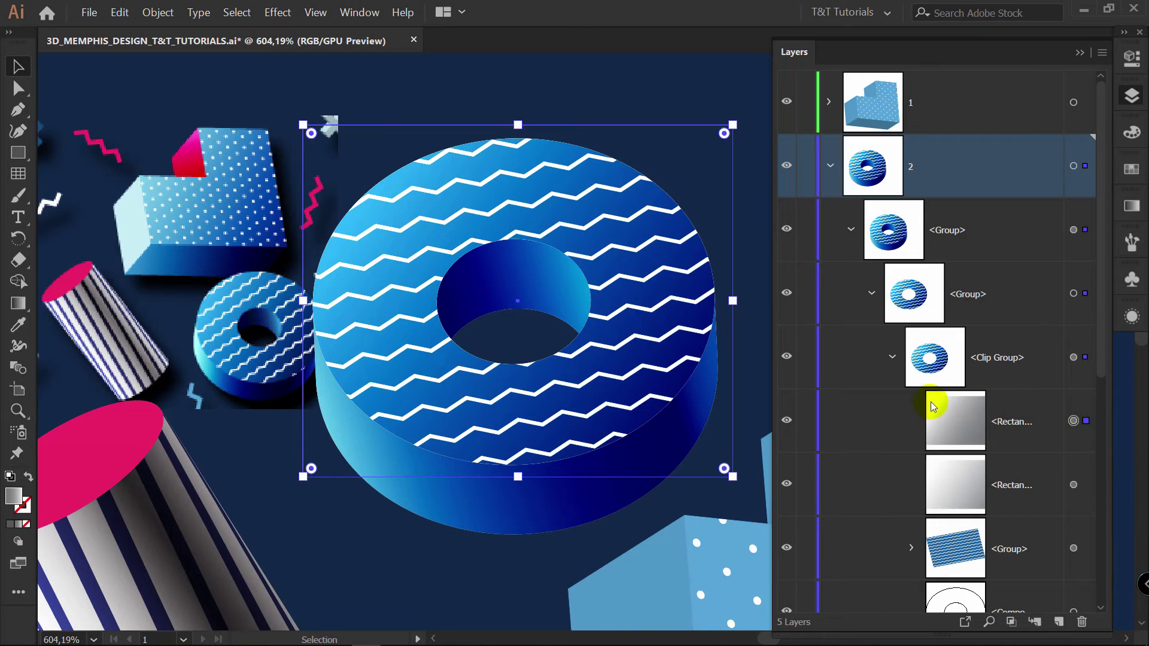
click(1087, 475)
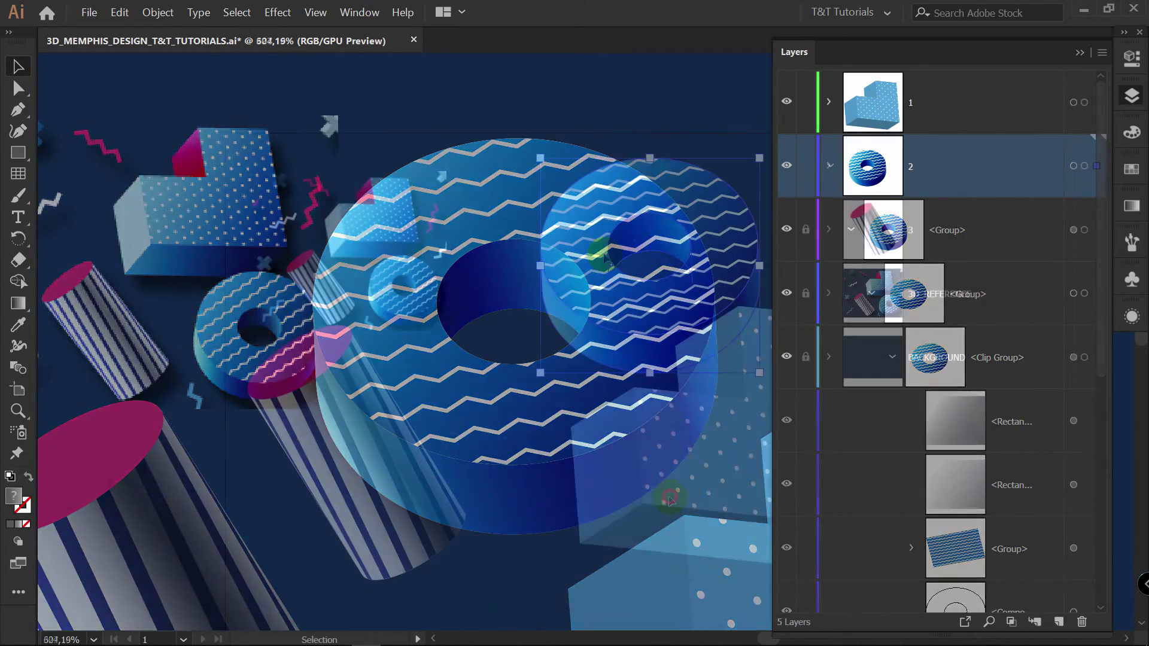
Step: Move the ring toward the upper right and shift the dotted block about 74 pt left and 49 pt up
drag(575, 239, 653, 257)
drag(692, 451, 505, 329)
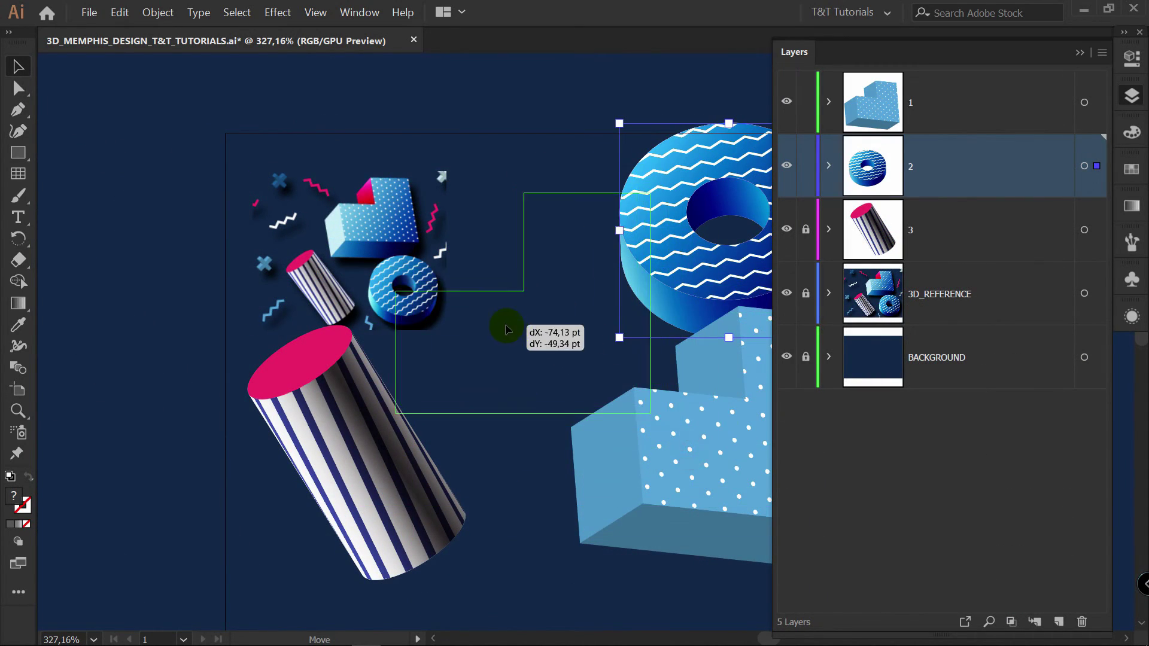
key(v)
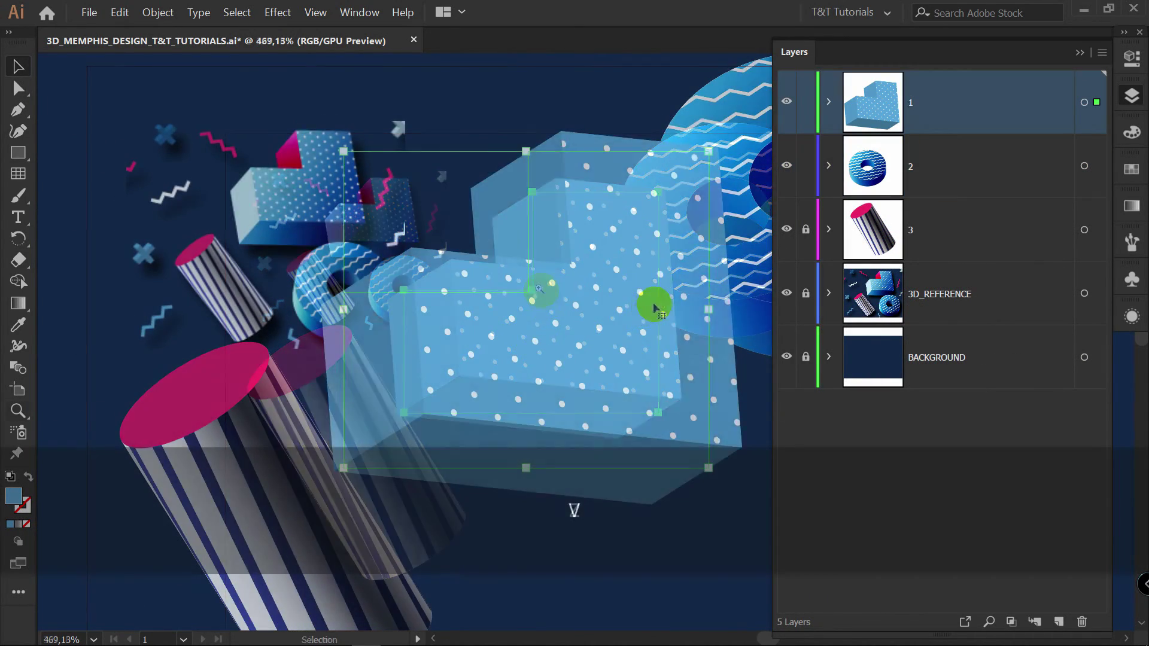
drag(657, 301, 605, 334)
key(v)
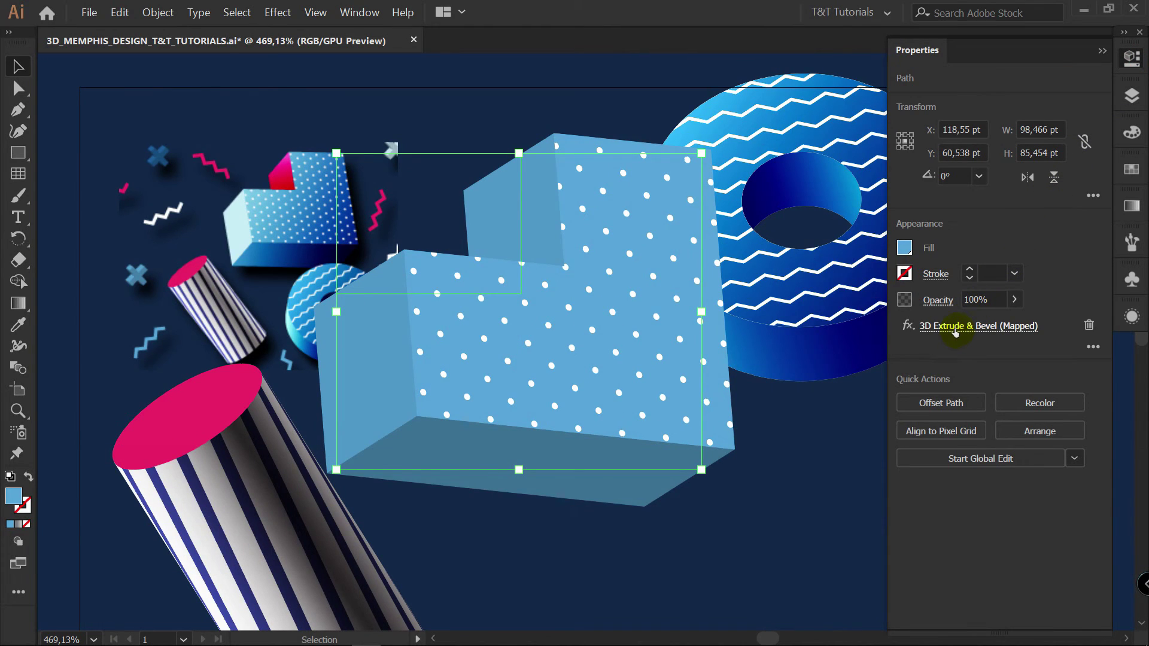
Step: Set the dotted block's 3D Extrude & Bevel surface to No Shading with the preview on
click(956, 330)
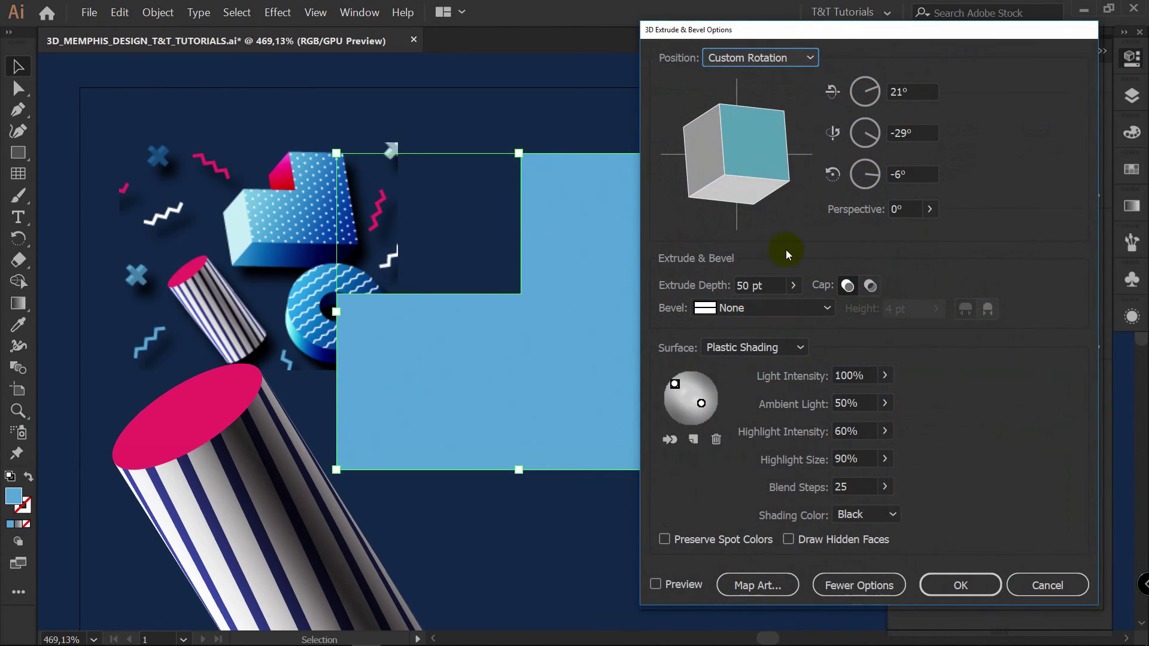
click(659, 584)
click(796, 353)
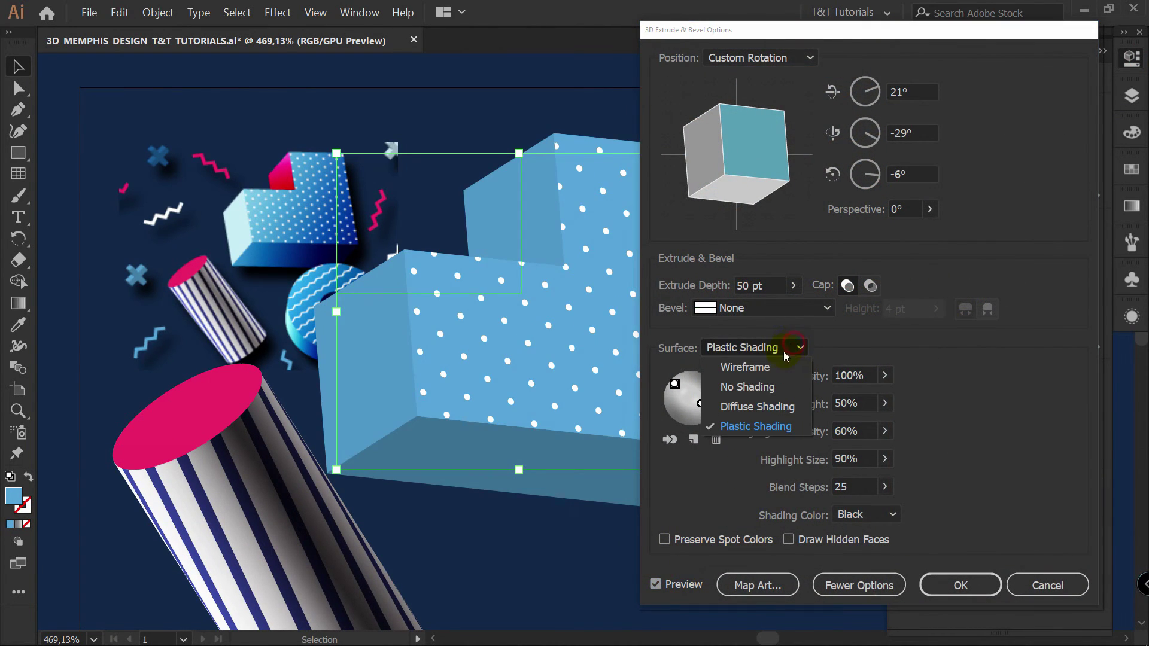
click(755, 387)
click(958, 439)
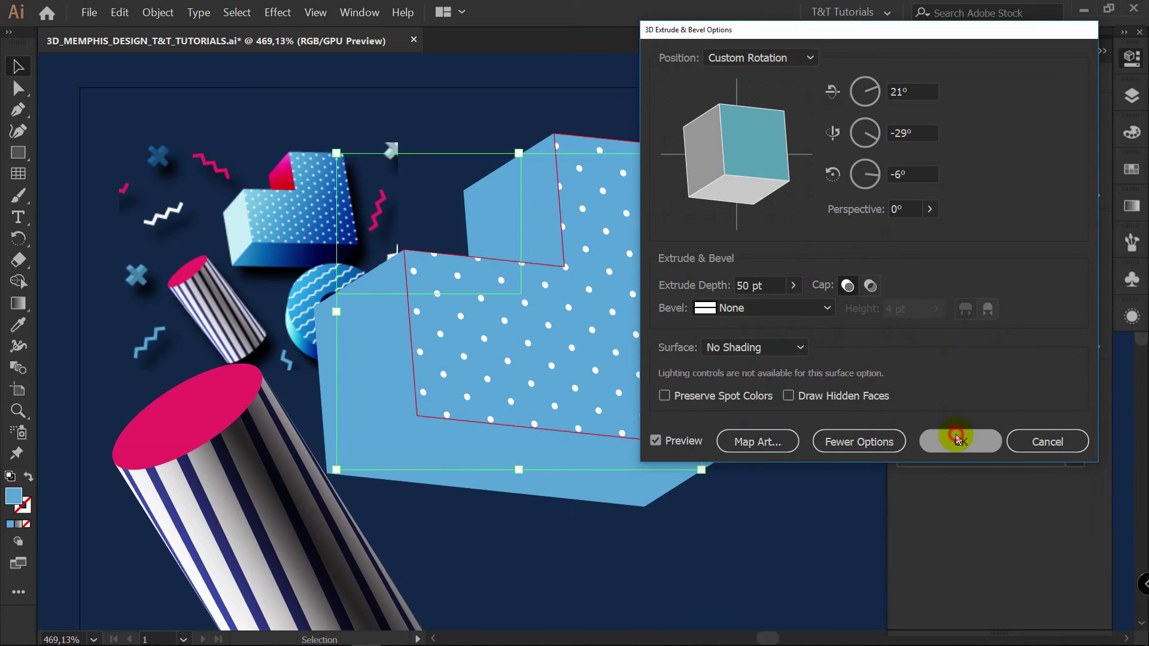
Step: Expand the appearance of the dotted block into separate face shapes and deselect it
click(158, 12)
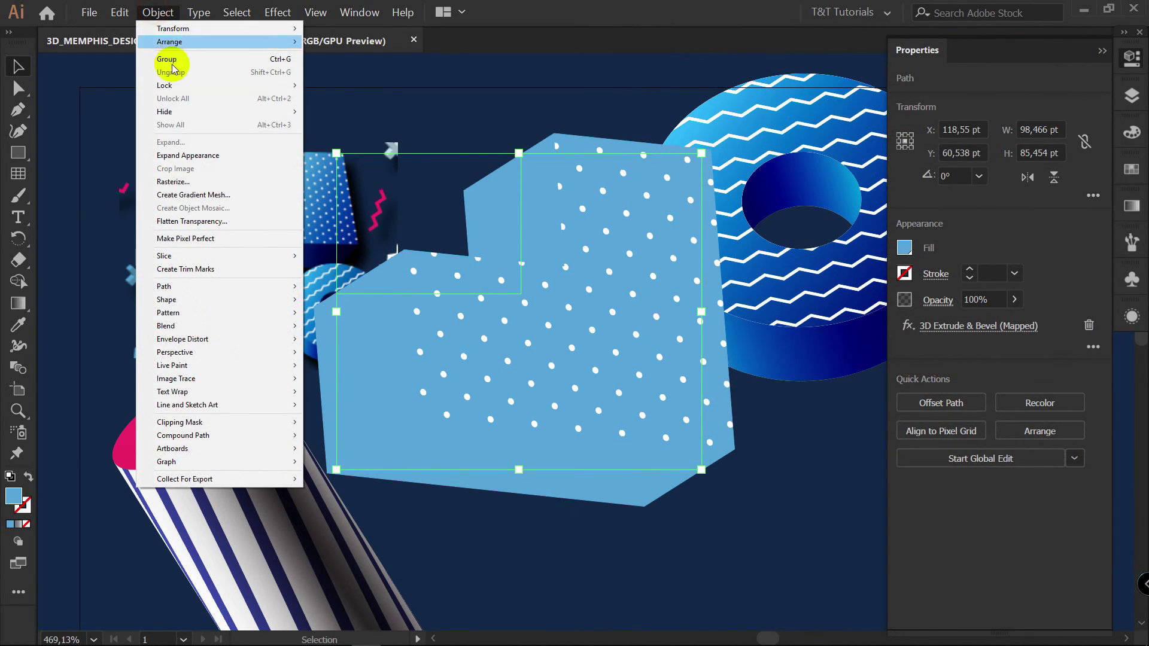
click(173, 149)
click(729, 211)
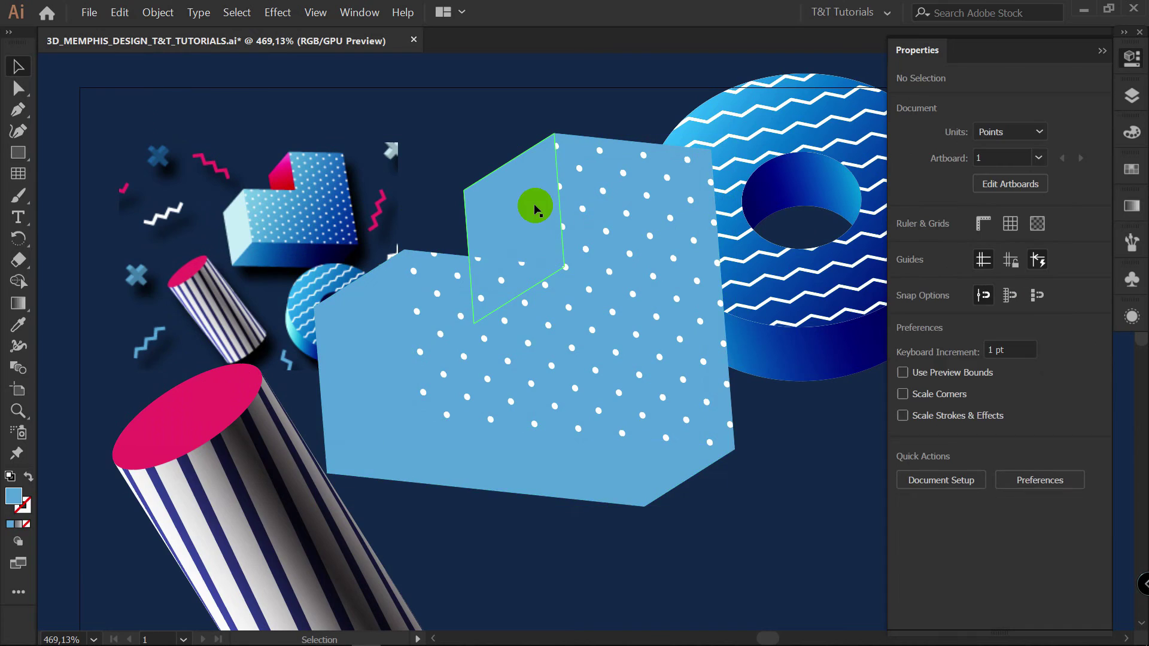
Step: Fill the block's upper side face with the magenta swatch
key(a)
click(536, 208)
click(531, 190)
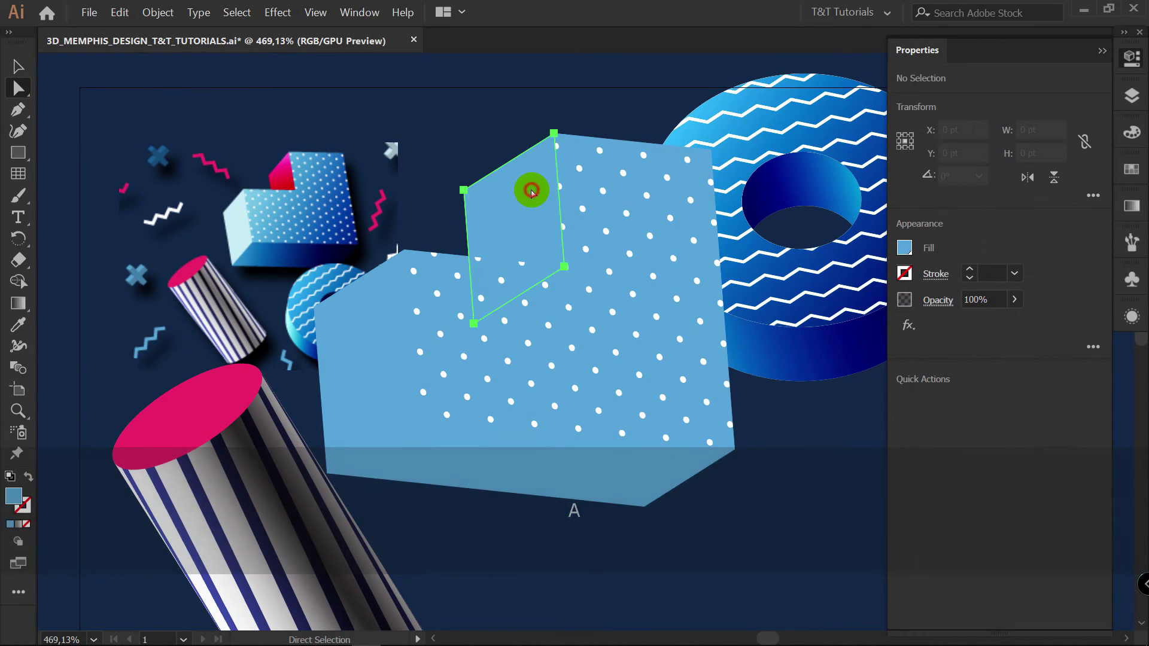
click(1132, 171)
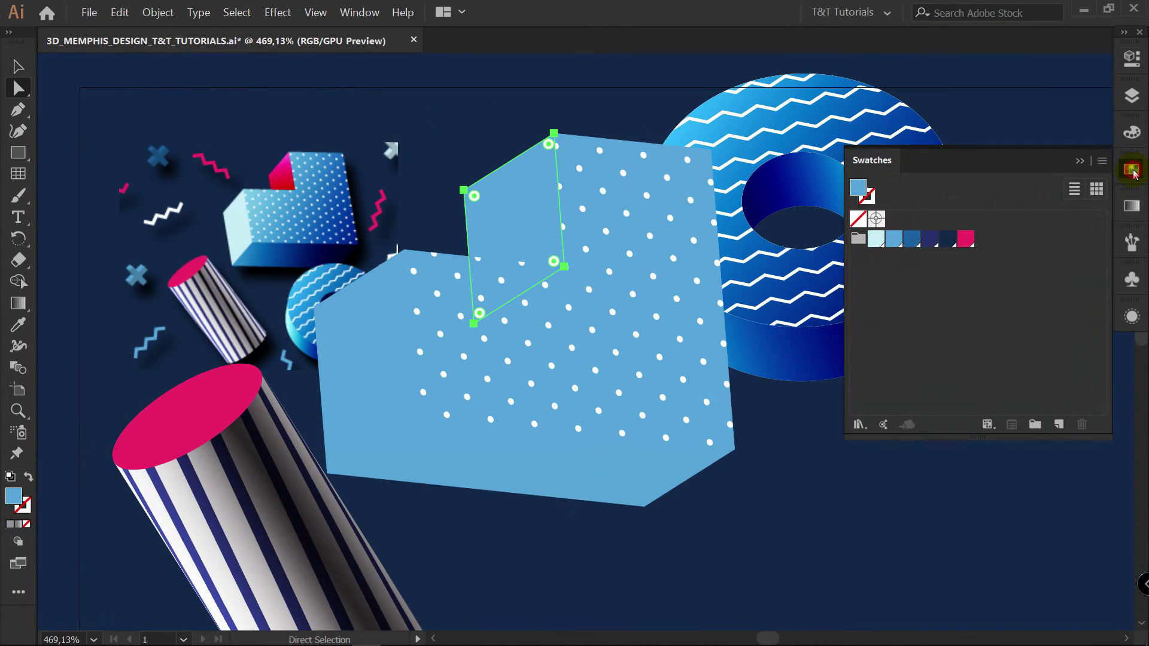
click(962, 241)
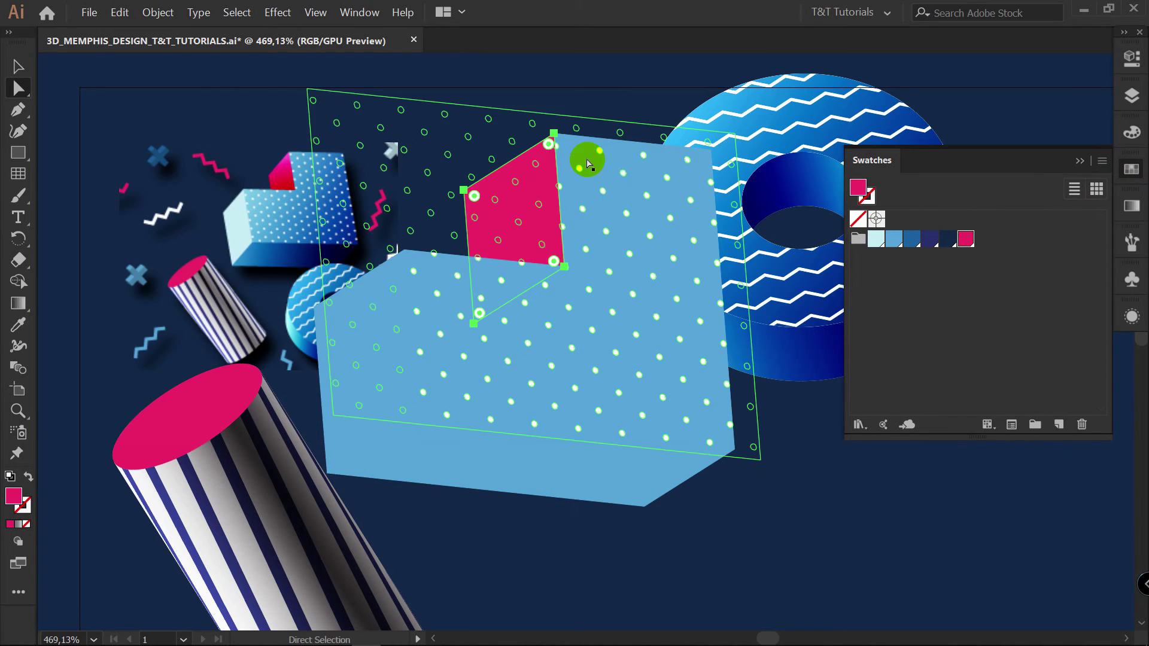
Step: Fill the block's lower side face with the pale cyan swatch and its bottom face with the medium blue swatch
key(a)
click(355, 340)
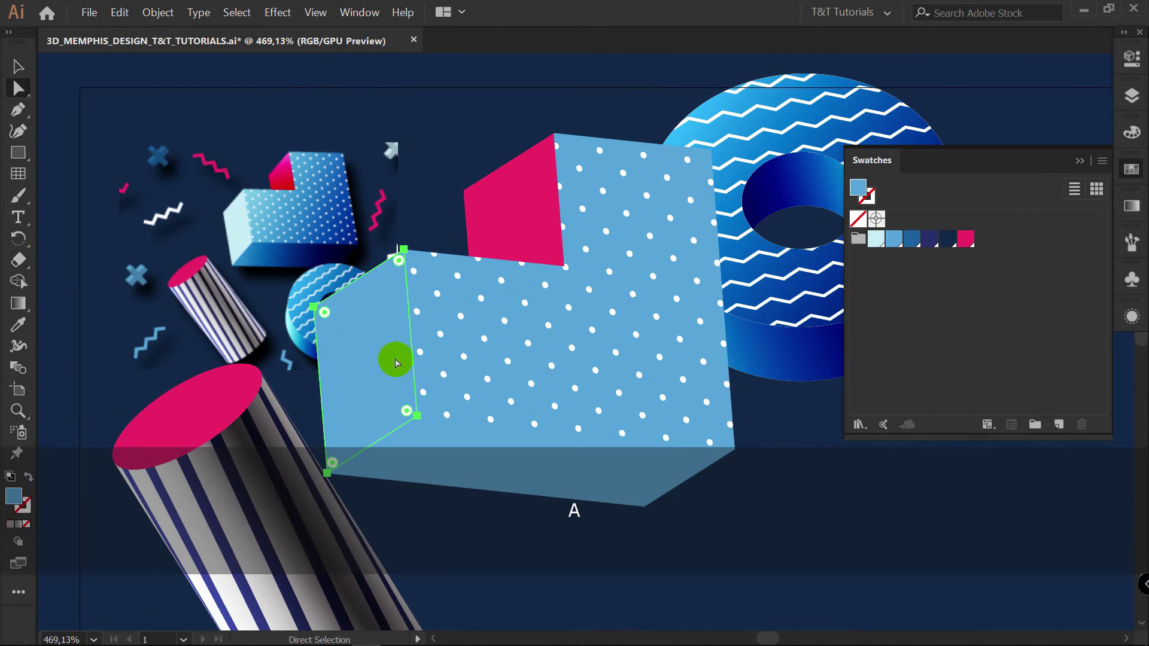
click(875, 239)
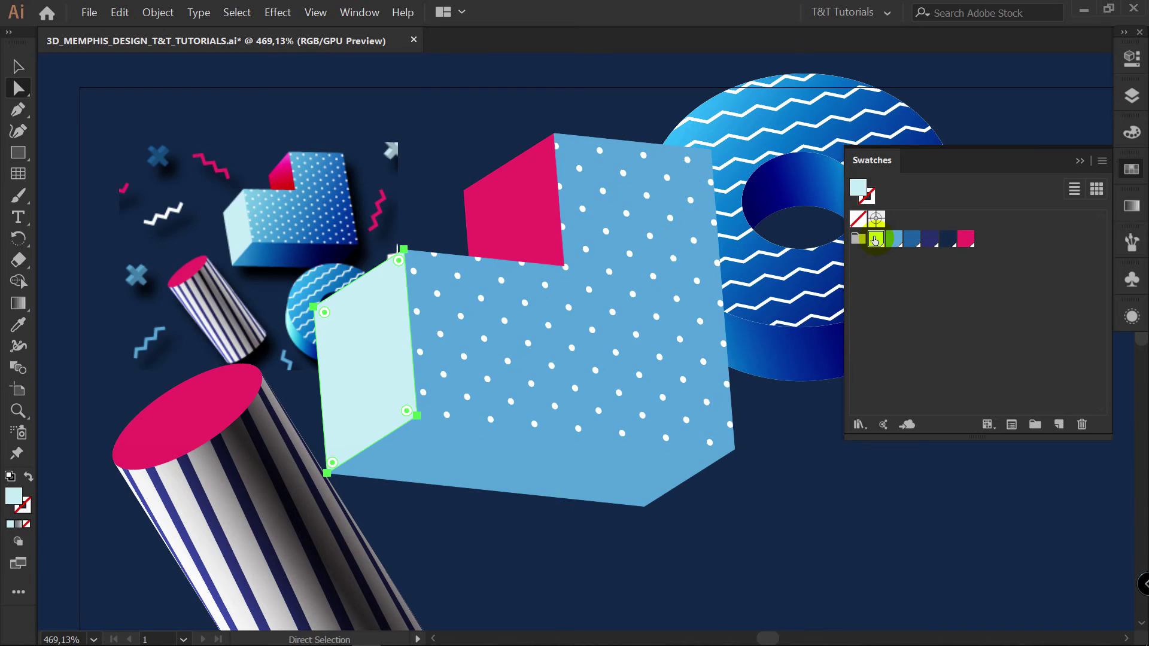
key(a)
click(551, 457)
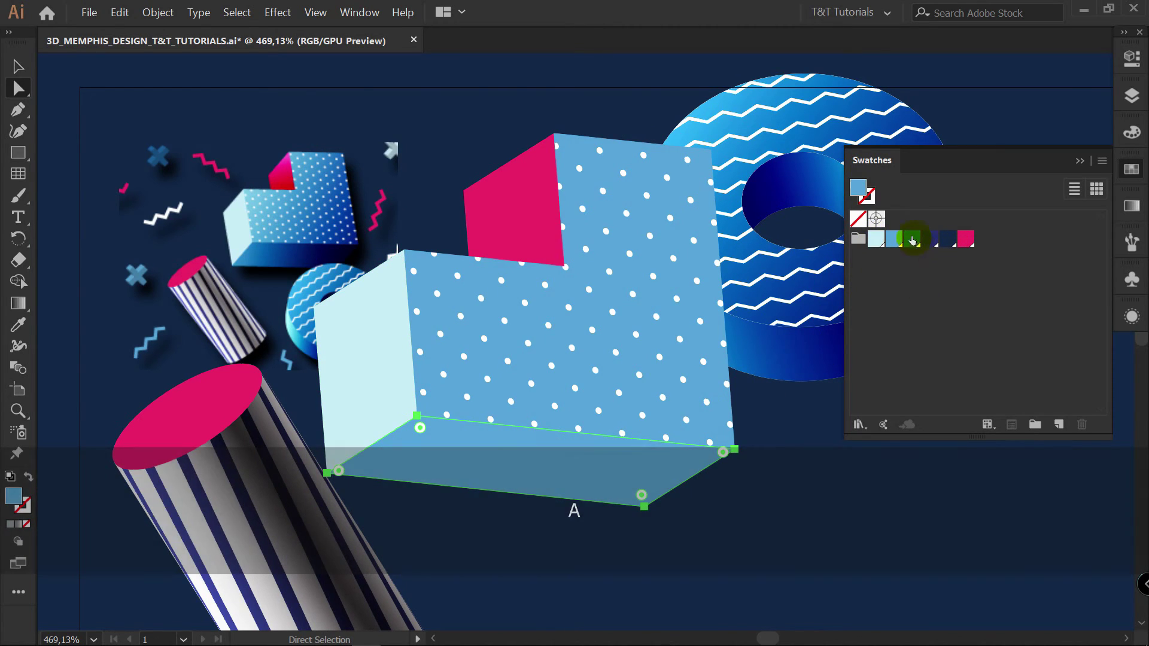
click(912, 240)
click(731, 392)
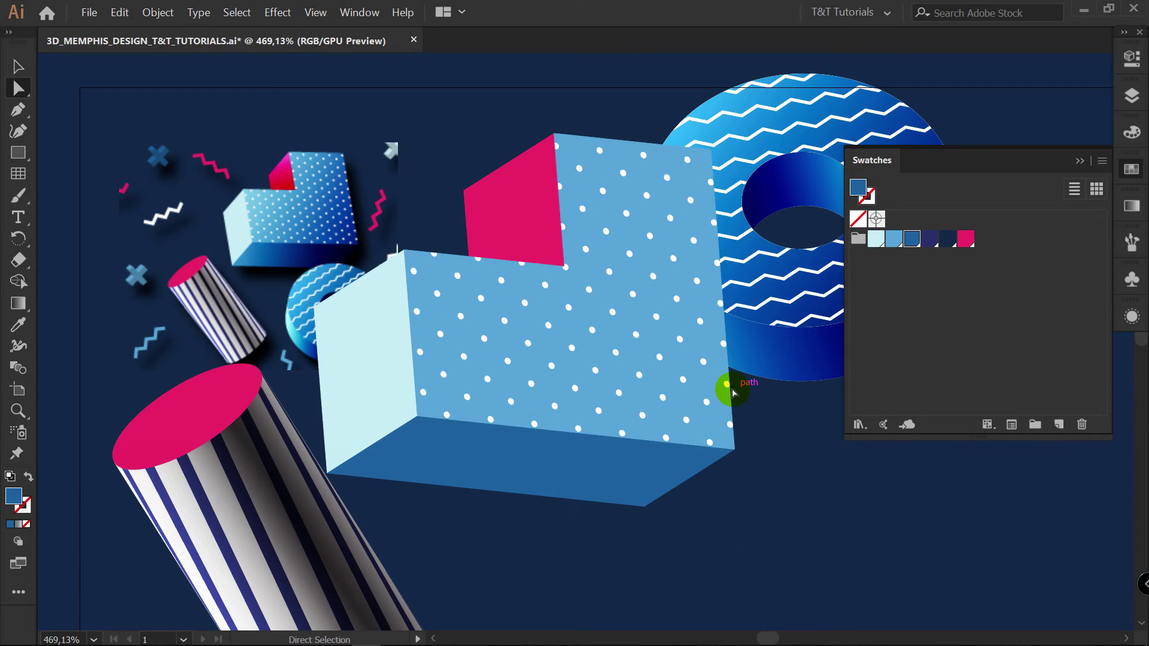
Step: Ungroup the expanded block and deselect it
key(v)
click(731, 392)
right_click(577, 290)
click(620, 371)
click(775, 416)
click(609, 157)
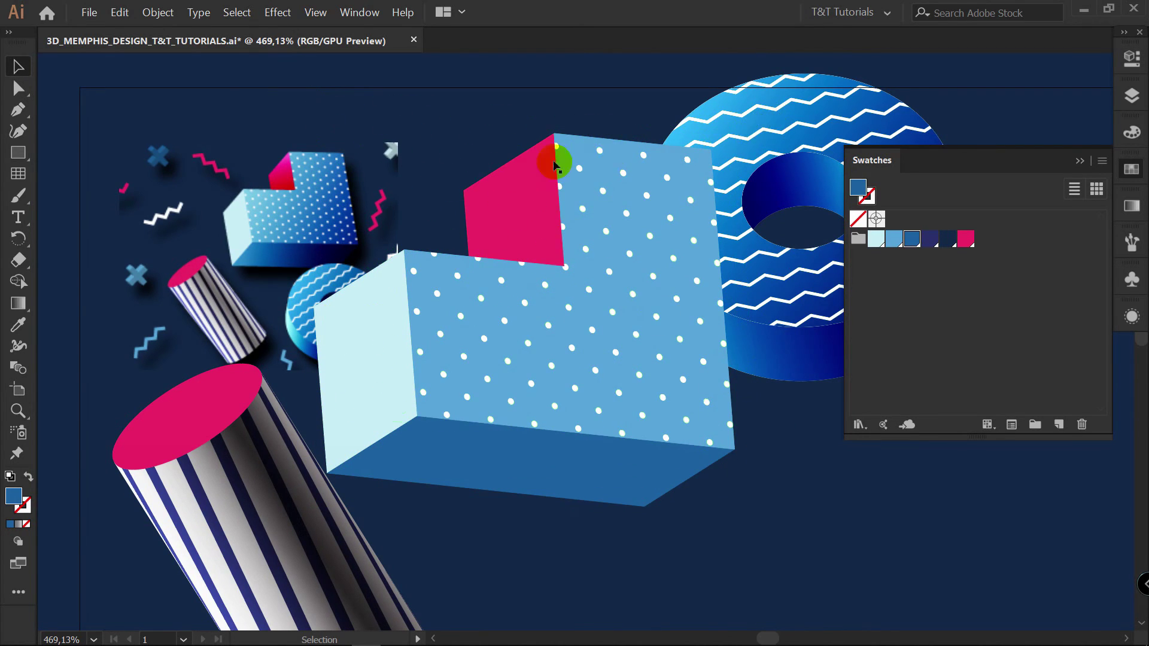
Step: Target the clip group of the block's dotted front face and isolate its clipping mask
click(503, 210)
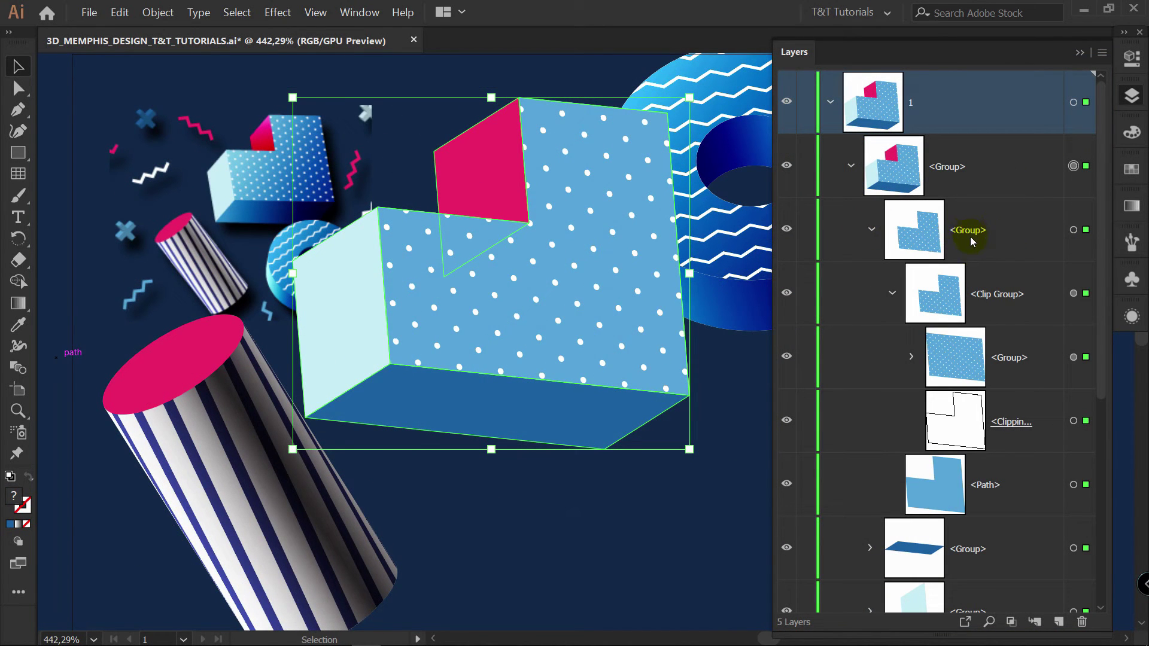
click(1065, 294)
right_click(545, 229)
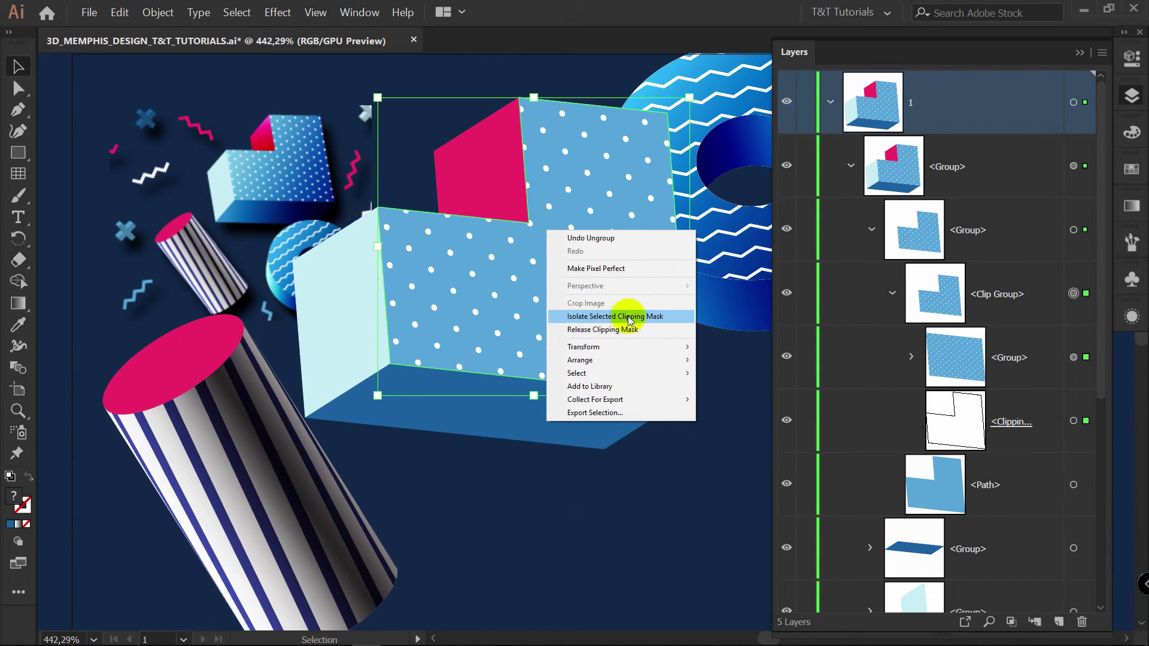
click(656, 318)
Step: Draw a rectangle about 123 by 104 pt over the dotted front face and fill it with a white-to-black linear gradient
key(m)
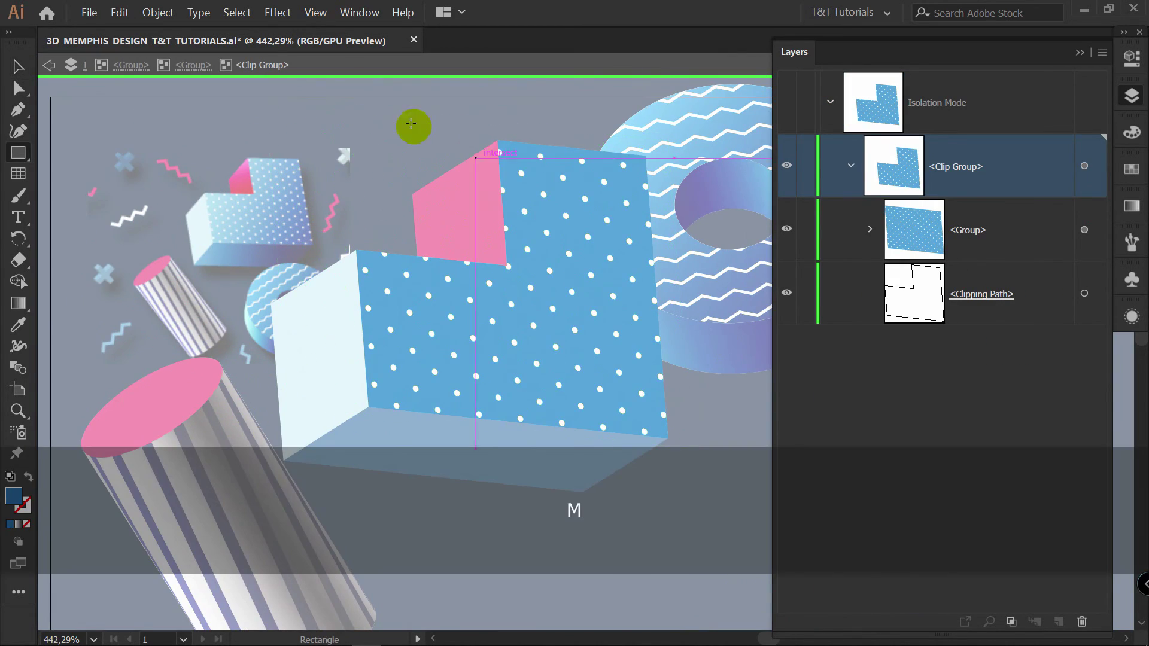
drag(266, 99, 693, 461)
key(v)
click(1132, 206)
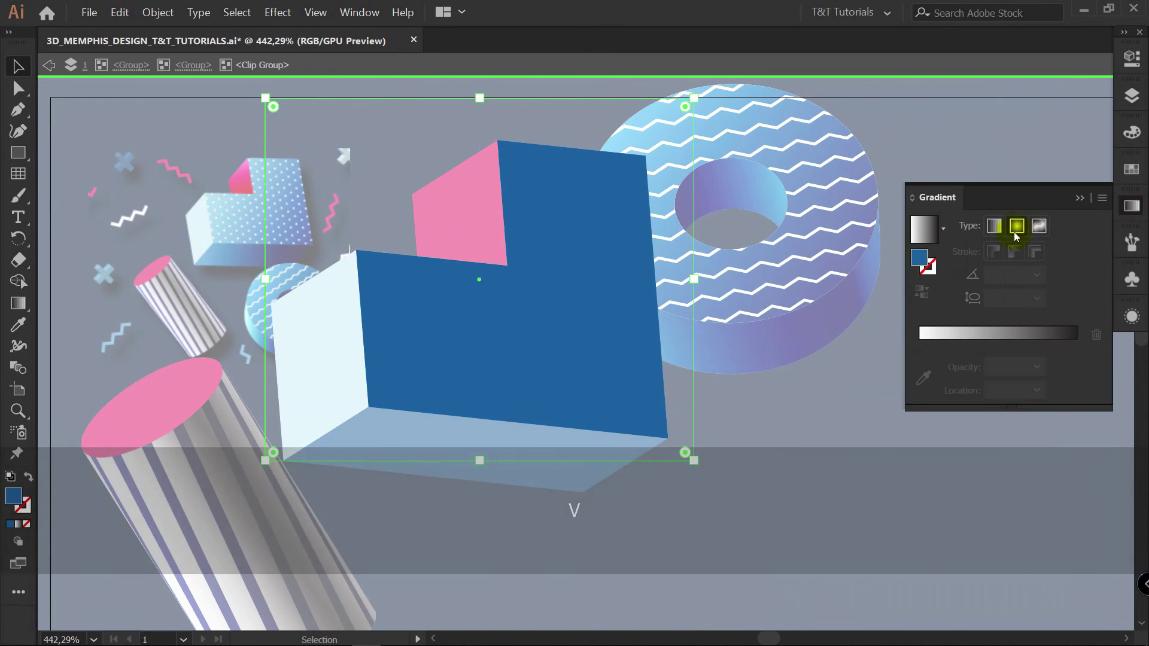
click(994, 227)
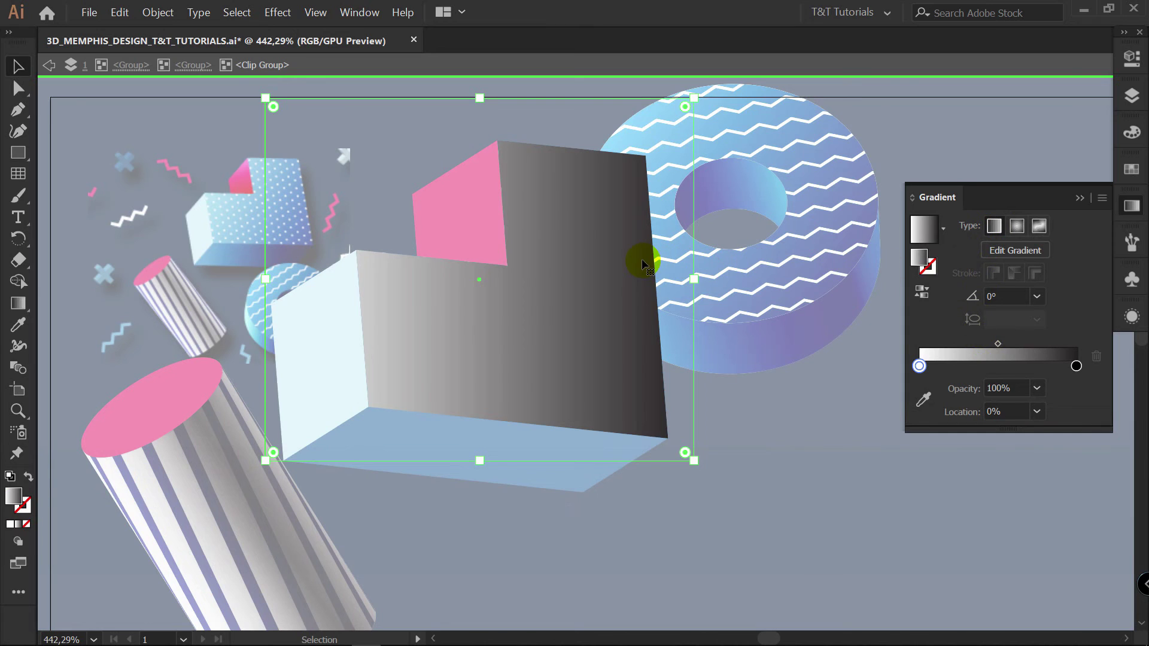
Step: Redirect the rectangle's gradient diagonally at about -39°, running from light at the upper left to dark at the lower right
key(g)
drag(347, 159, 683, 396)
drag(716, 451, 384, 193)
drag(327, 140, 698, 445)
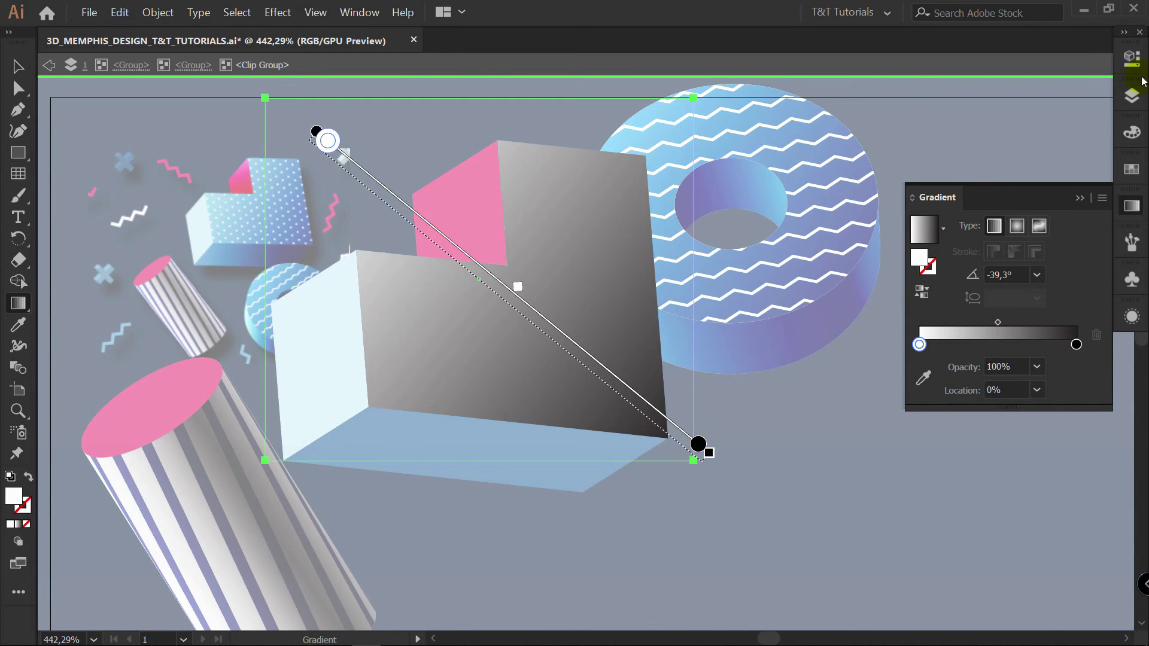
Step: Set the front face's gradient rectangle to Color Burn blending
click(1132, 95)
key(v)
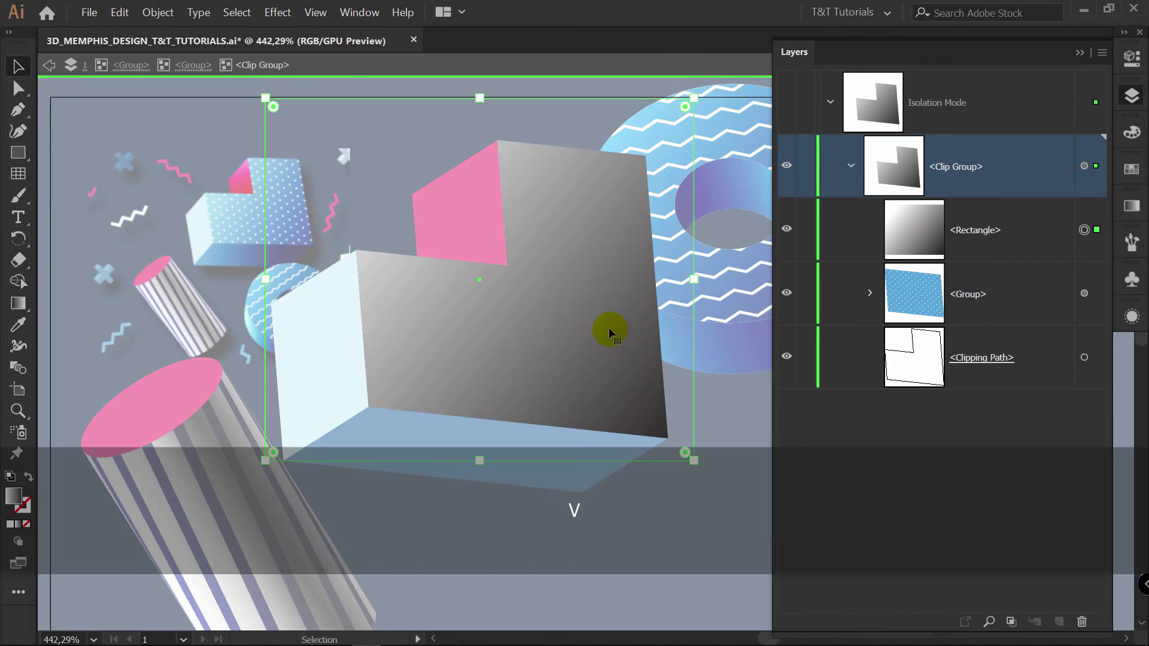
click(1130, 58)
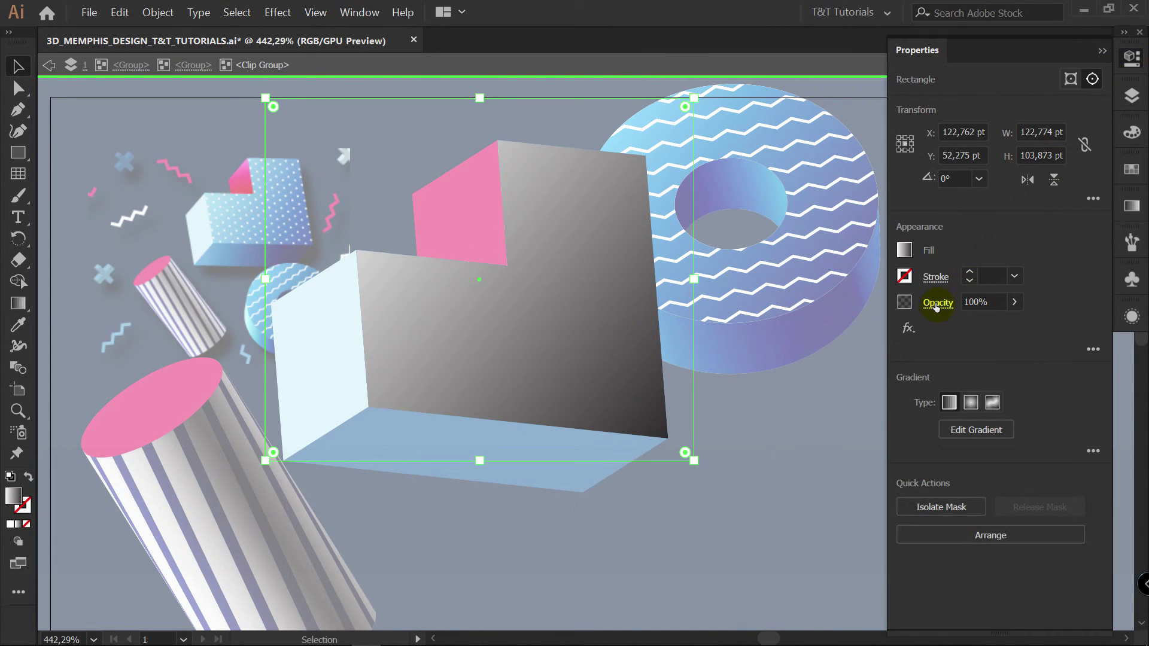
click(936, 303)
click(804, 344)
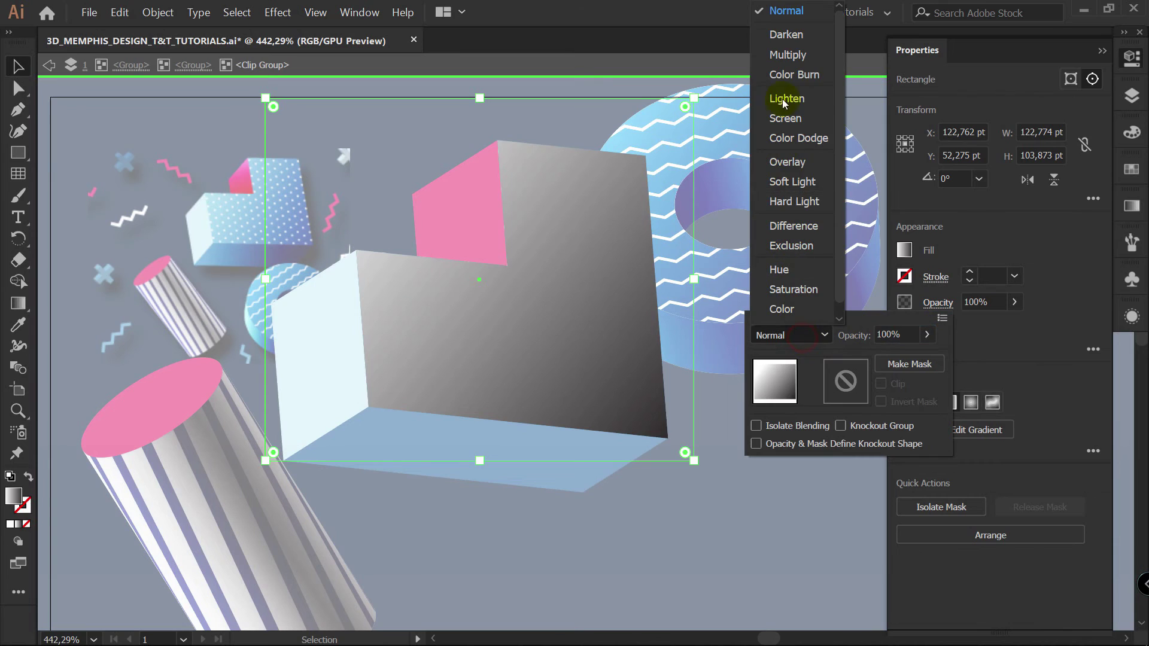
click(796, 71)
Step: Shift the Color Burn gradient's light stop inward along the diagonal and fine-tune its dark end
key(g)
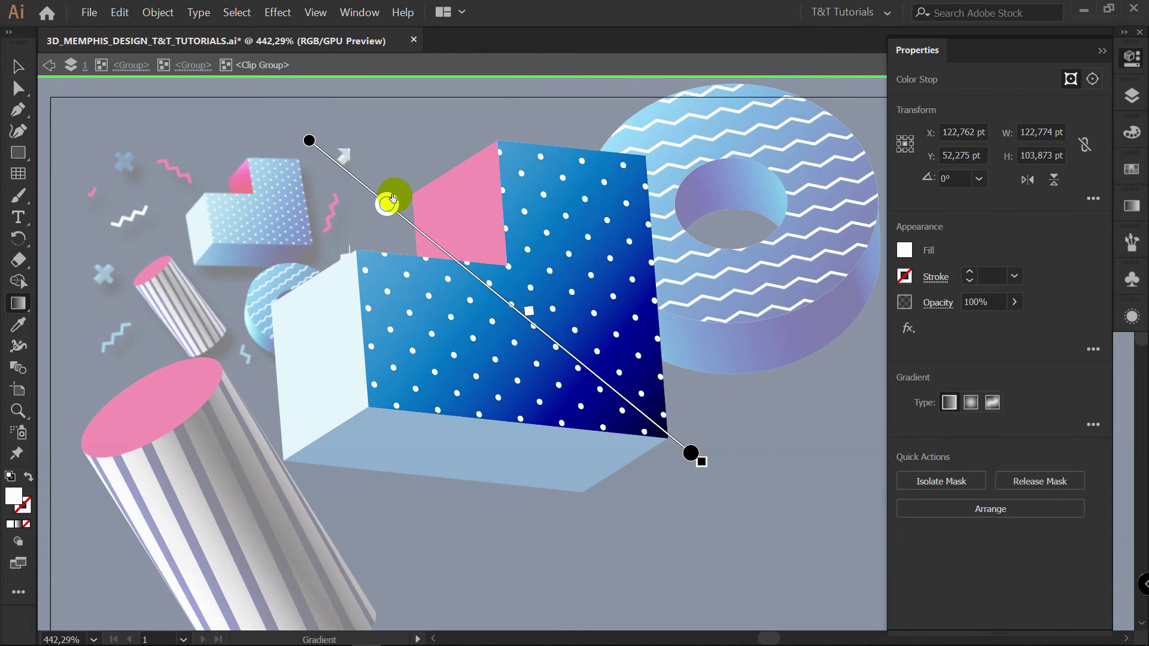
click(395, 209)
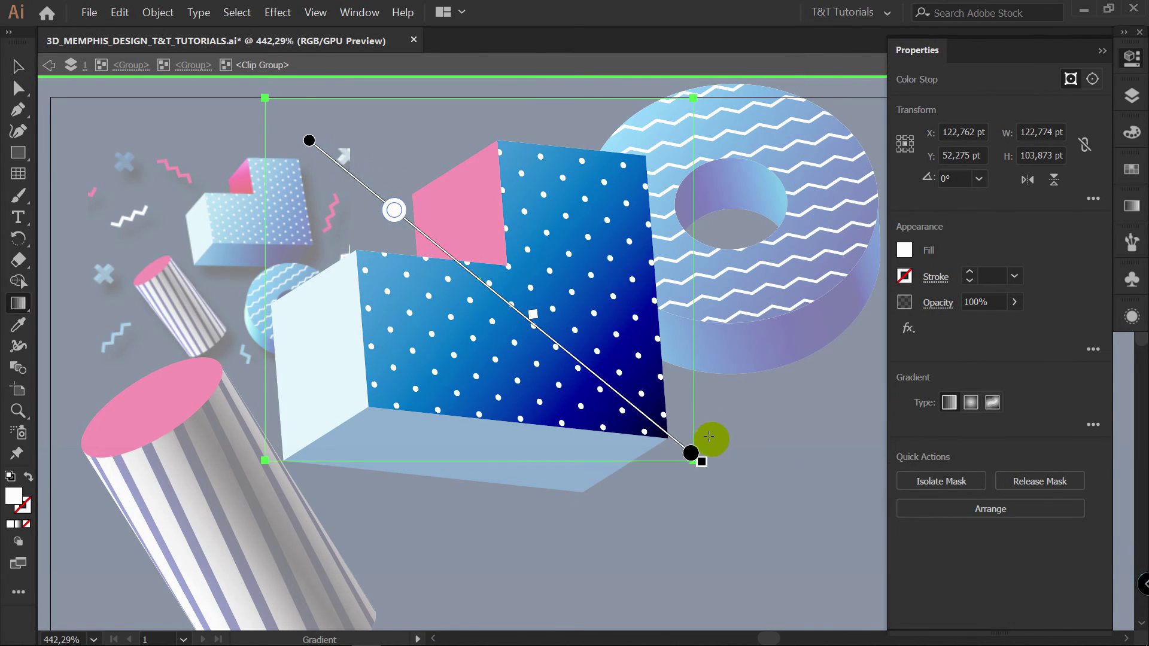
mouse_move(704, 464)
mouse_down()
mouse_move(667, 427)
mouse_move(705, 464)
mouse_up()
Step: Duplicate the Color Burn rectangle in front of itself and set the copy's blending to Overlay
ctrl+click(984, 228)
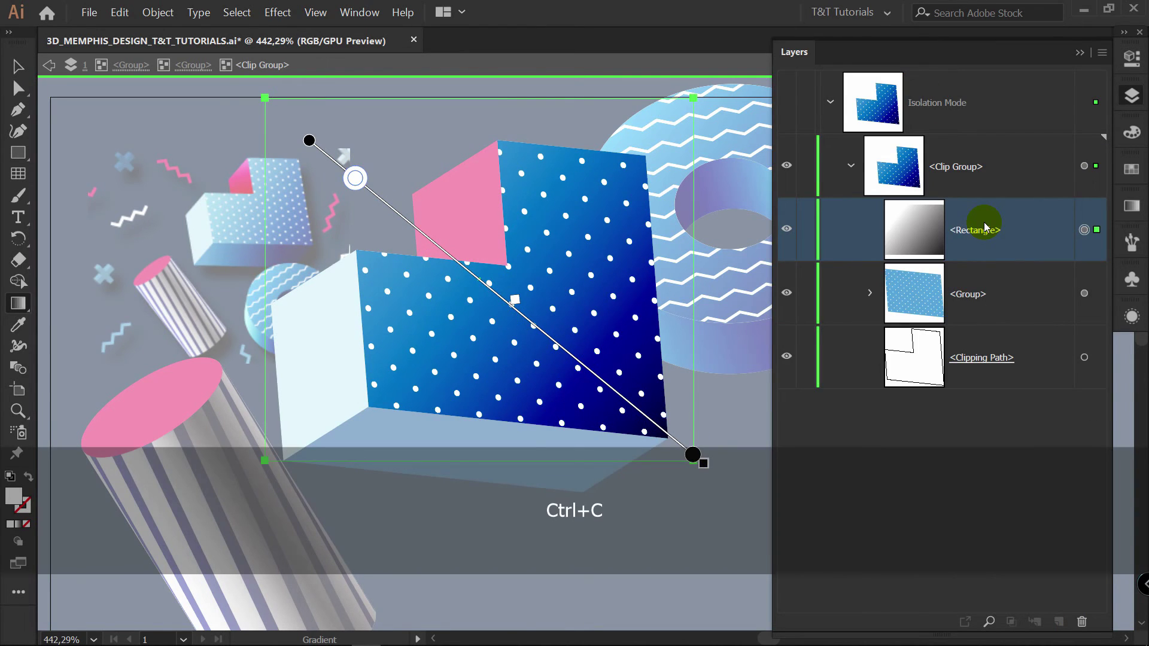
key(ctrl+f)
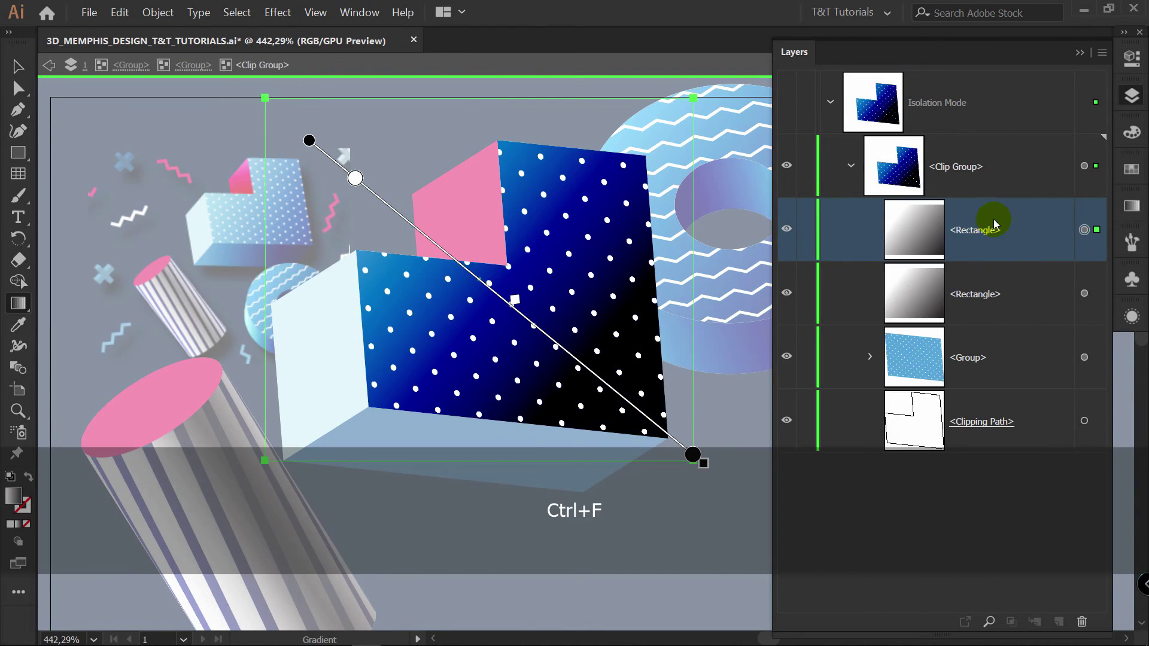
click(1132, 58)
click(938, 303)
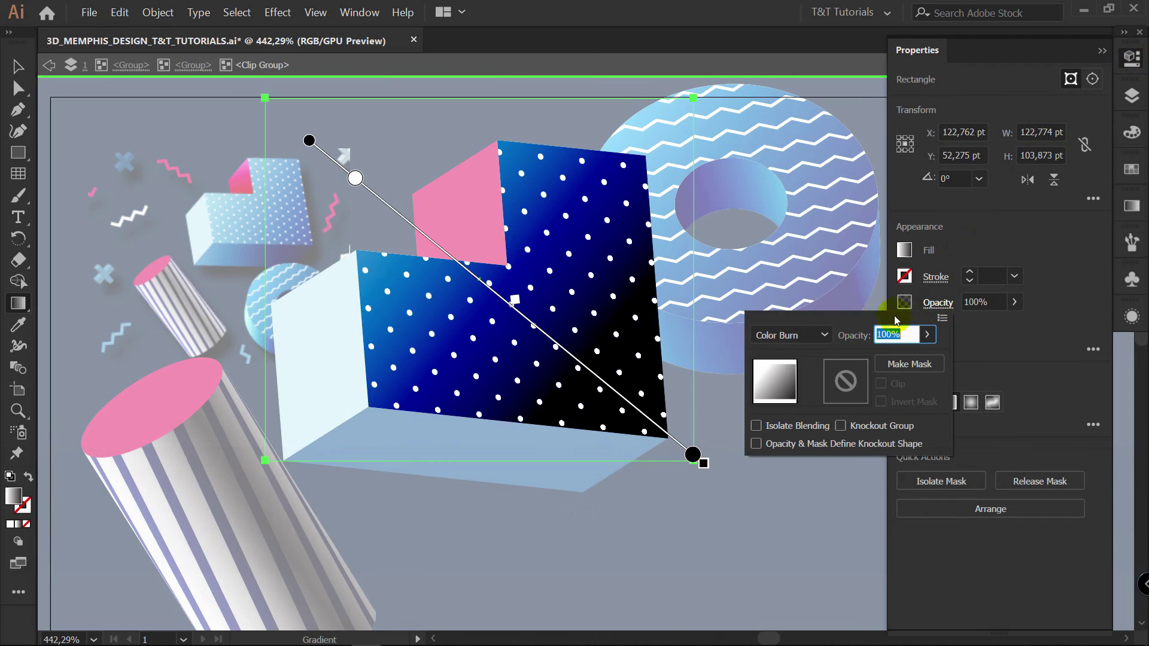
click(828, 334)
click(788, 149)
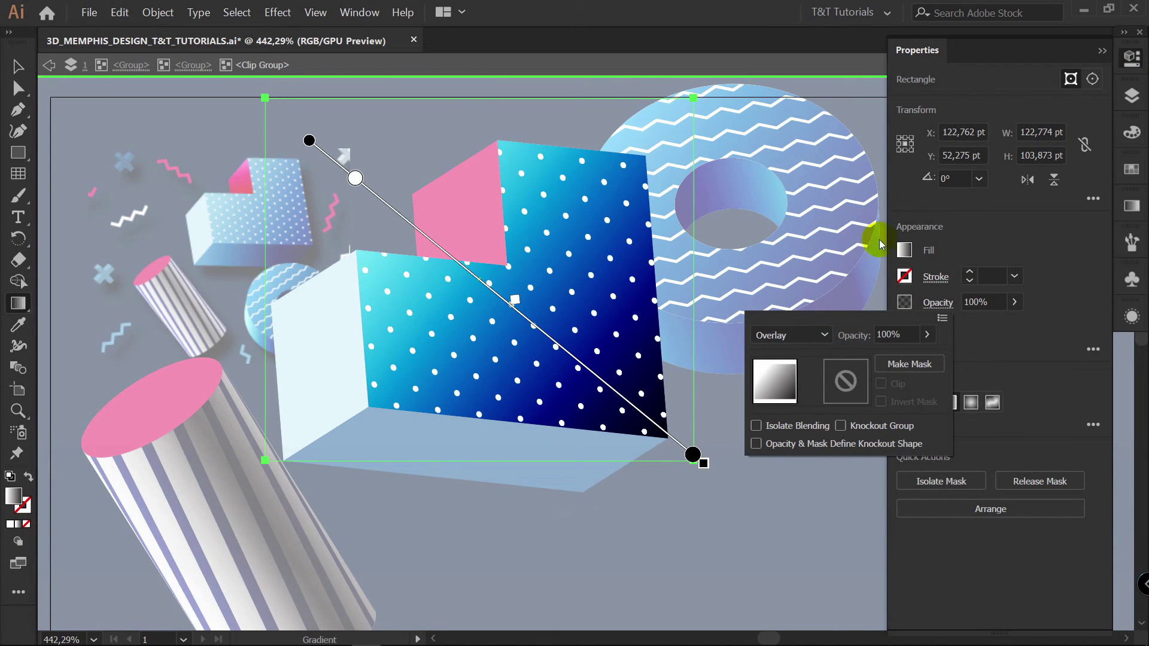
Step: Extend the front face's Overlay gradient slightly at its dark end and move its midpoint closer to the light stop
click(688, 456)
drag(707, 466, 730, 486)
drag(725, 446, 721, 433)
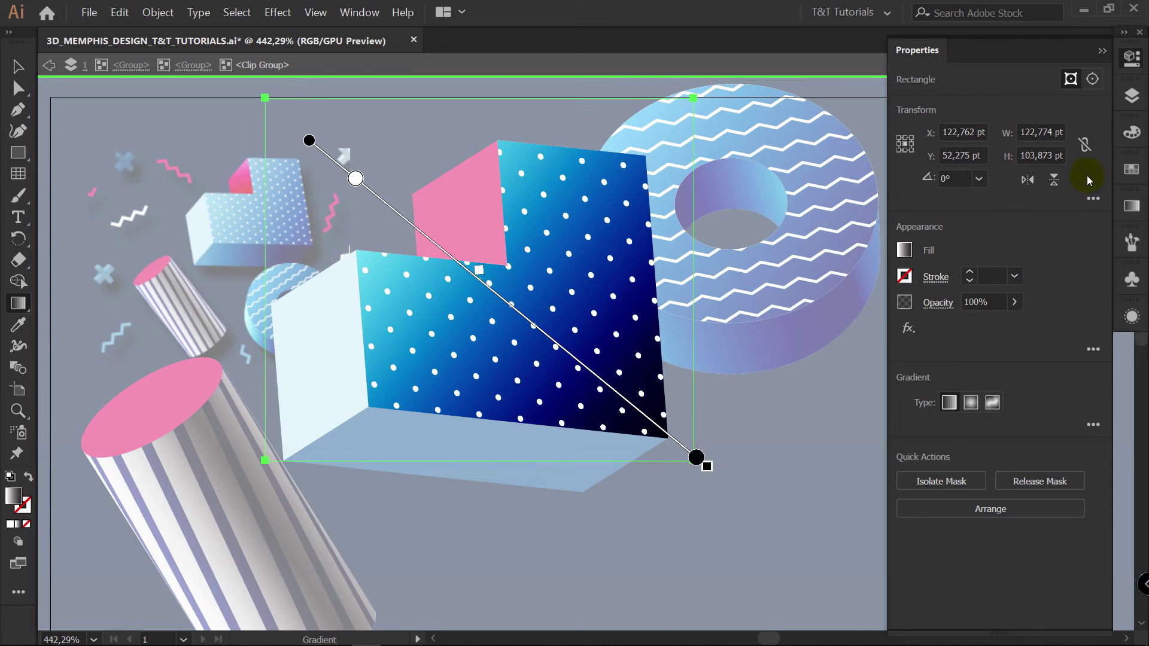
Step: Lighten the dark end stop of the front face's lower gradient rectangle to dark gray and exit isolation
click(1131, 94)
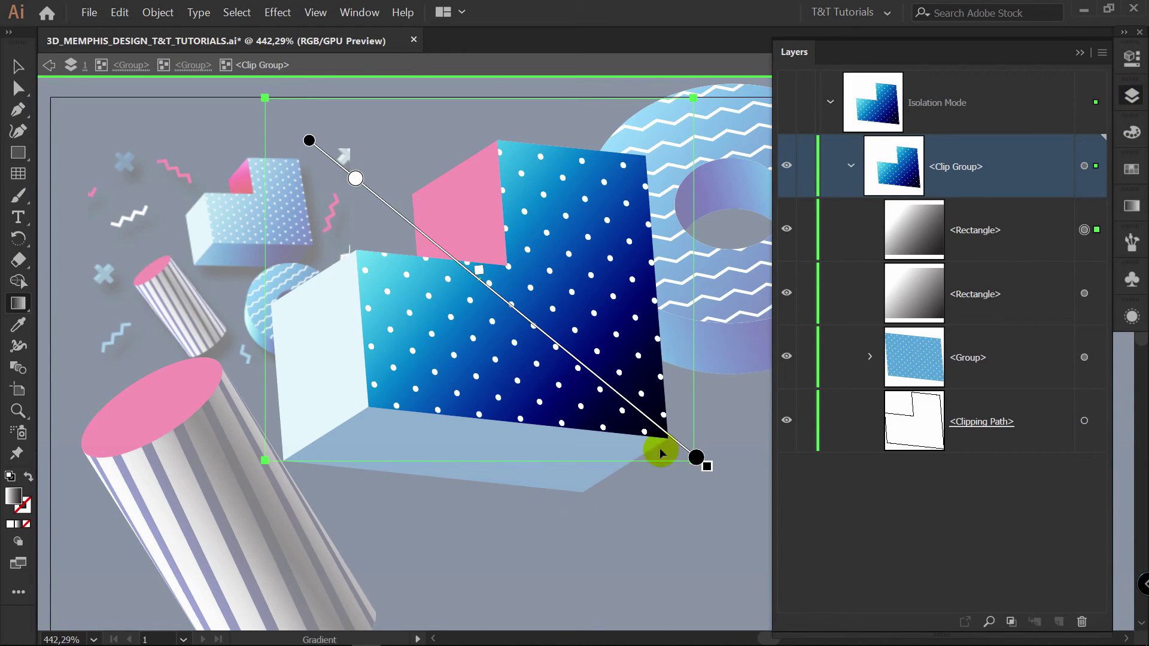
click(1095, 293)
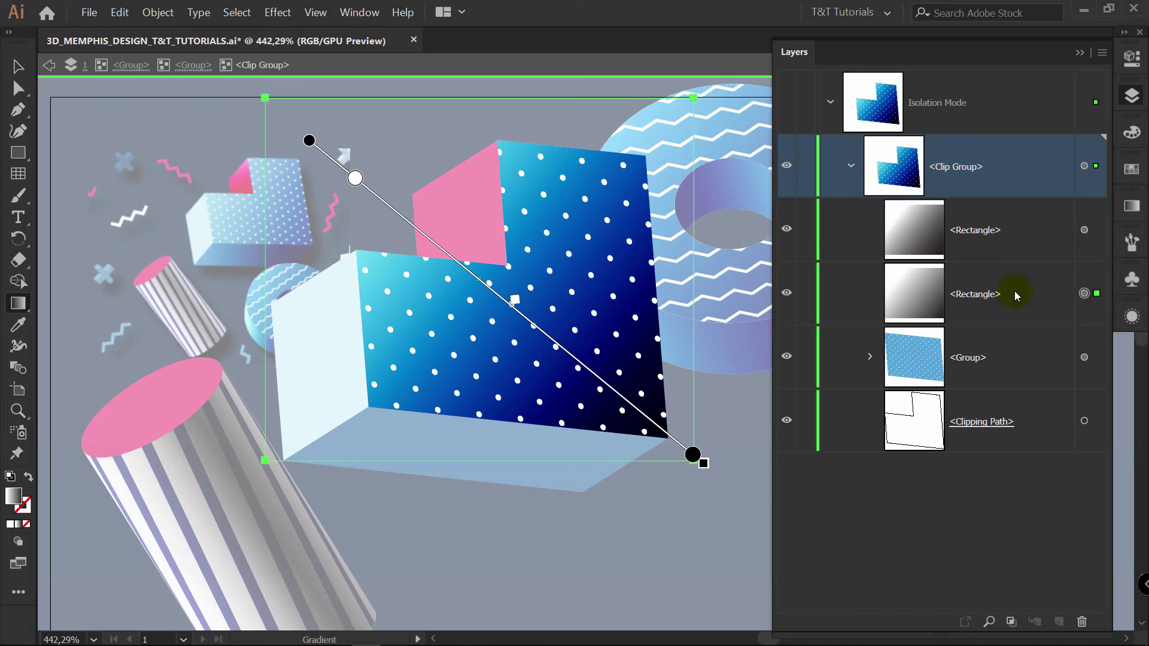
double_click(691, 456)
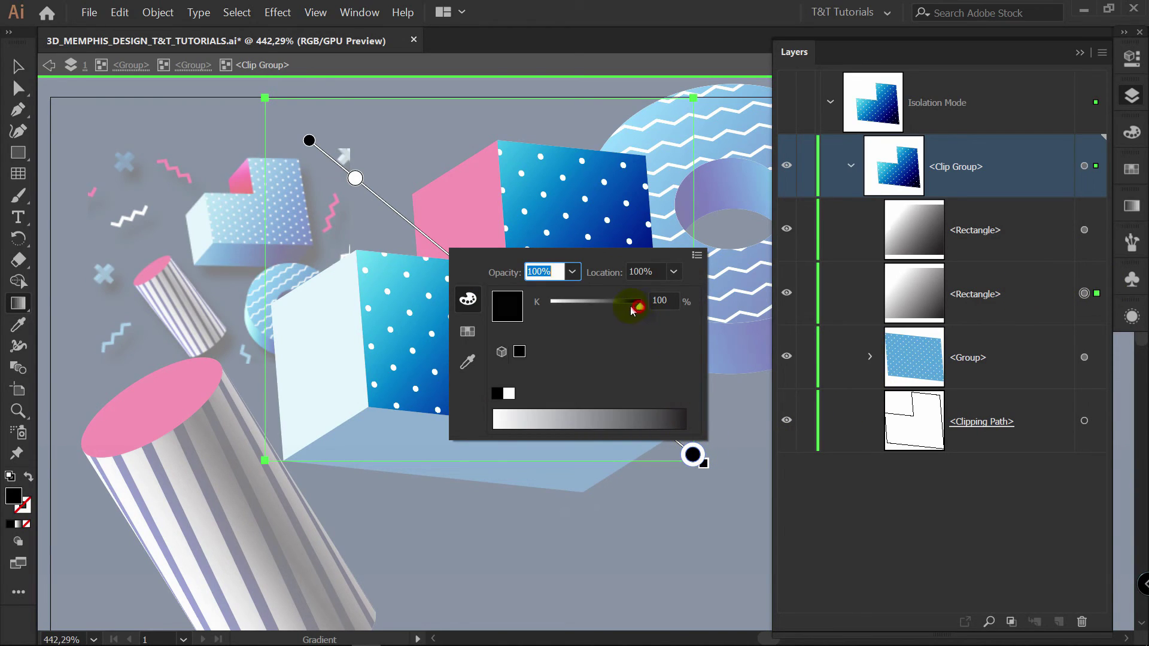
drag(634, 310, 625, 309)
key(Return)
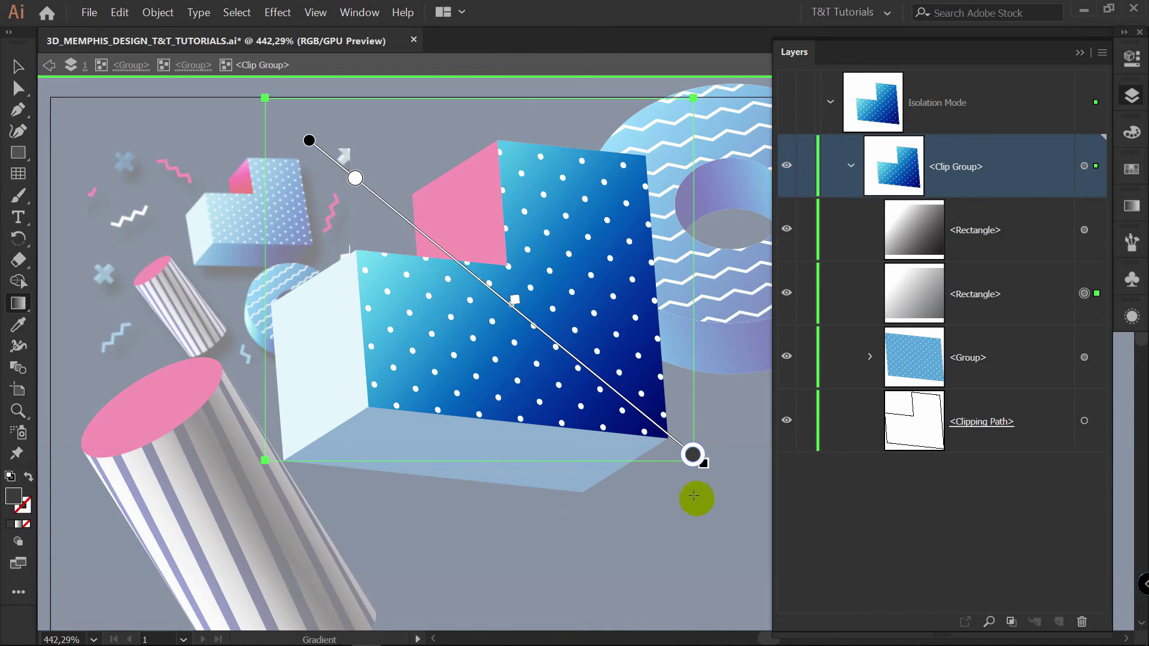
key(v)
double_click(743, 408)
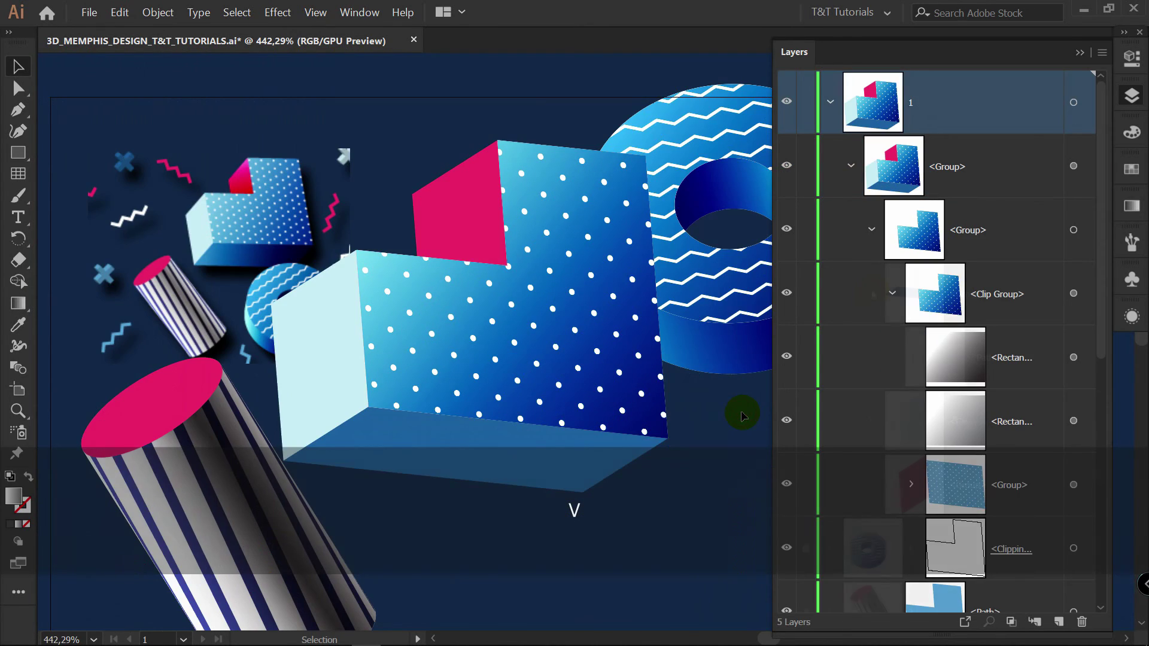
Step: Examine the contents of the block's face groups in the layer list
click(870, 227)
click(870, 355)
click(870, 357)
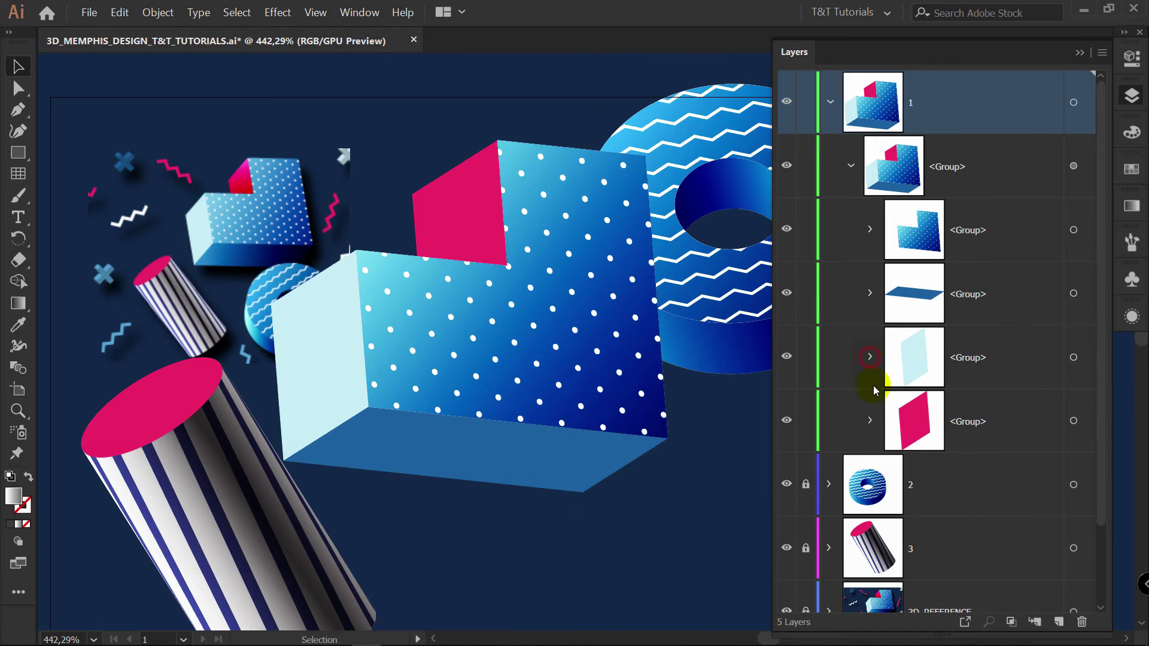
click(871, 422)
click(869, 422)
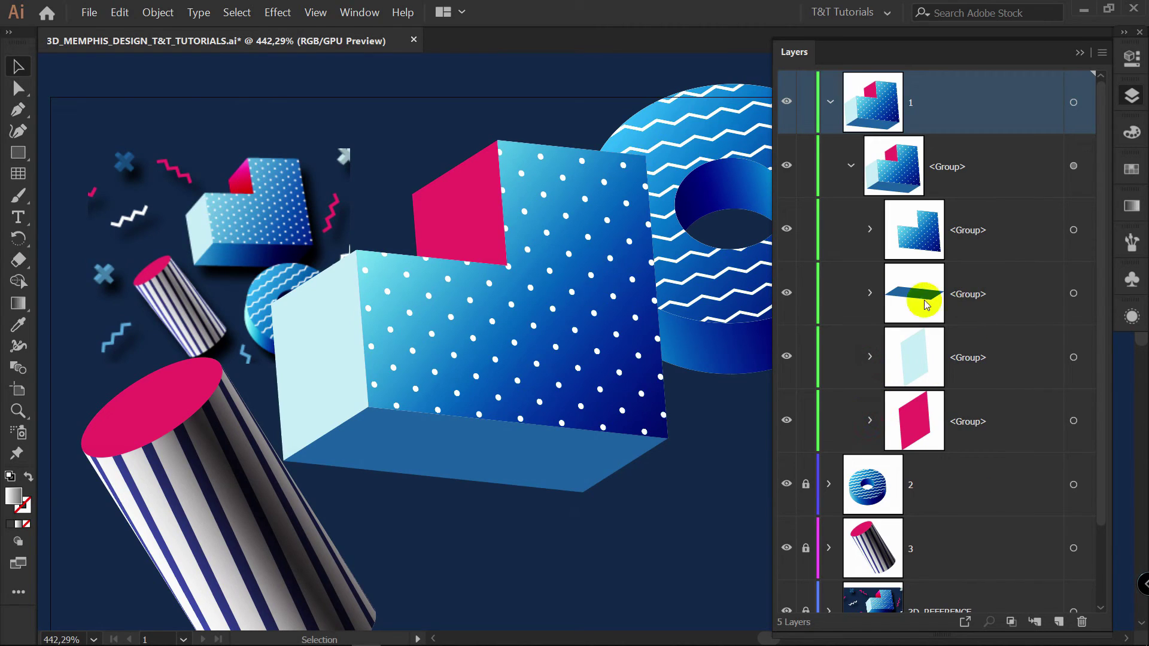
click(862, 294)
click(869, 295)
click(870, 295)
click(870, 357)
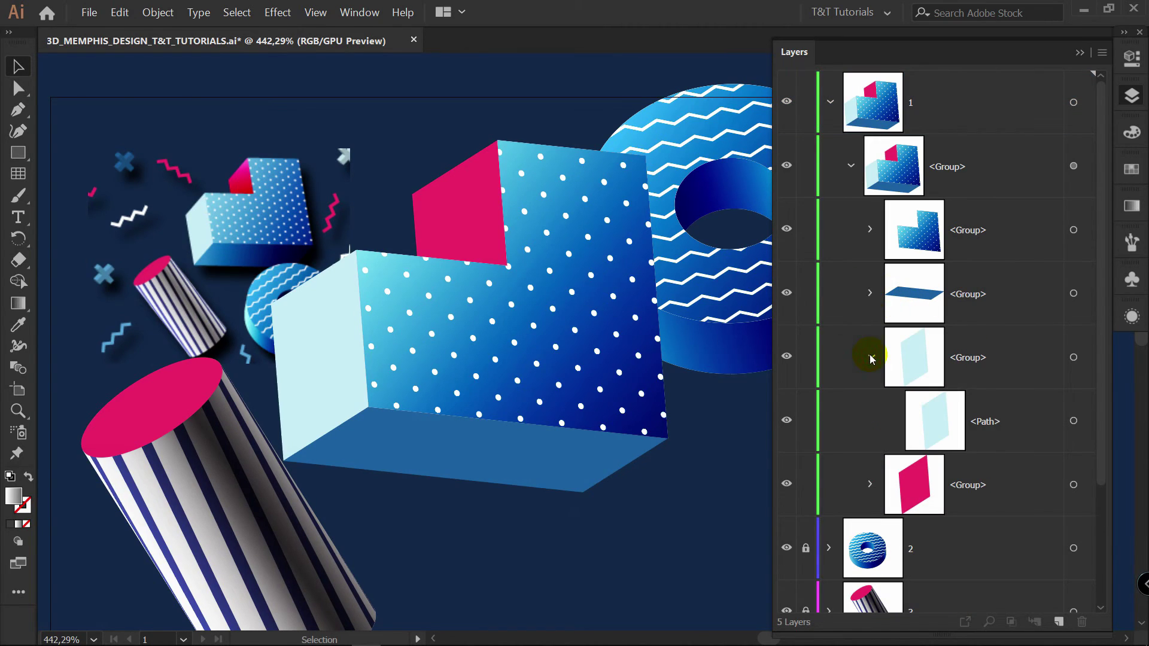
click(869, 356)
click(870, 421)
click(871, 422)
Step: Ungroup the block's blue bottom face so that it is a standalone path
key(a)
click(560, 458)
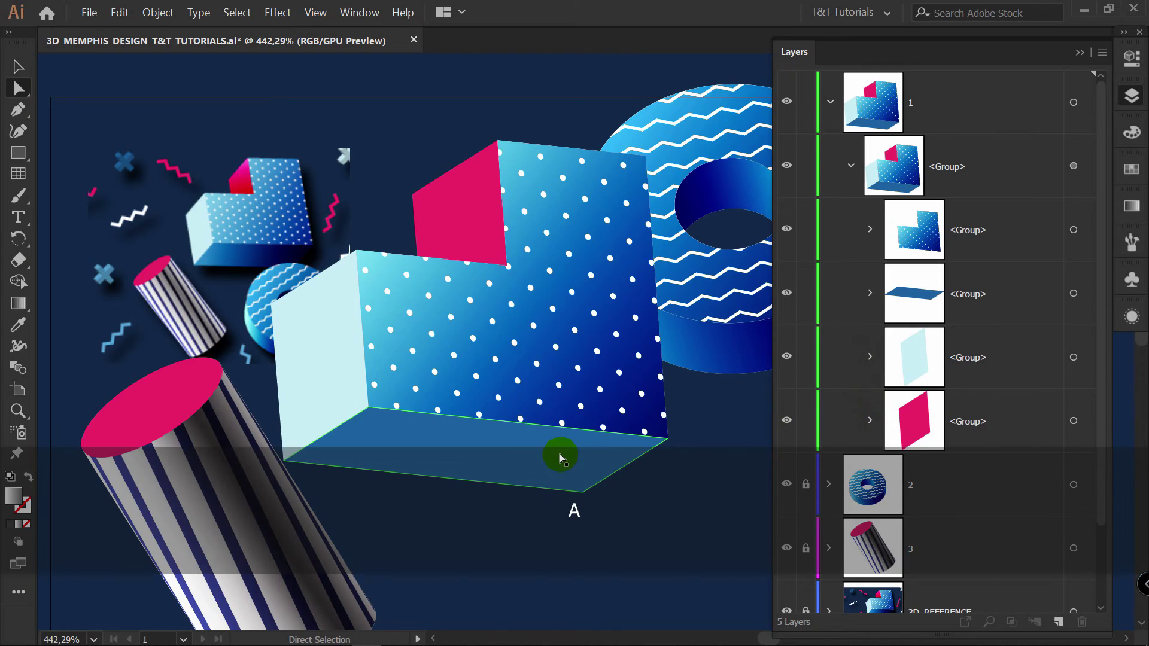
click(444, 436)
right_click(448, 443)
click(482, 542)
Step: Ungroup the block's pale side face and its pink inner face
key(a)
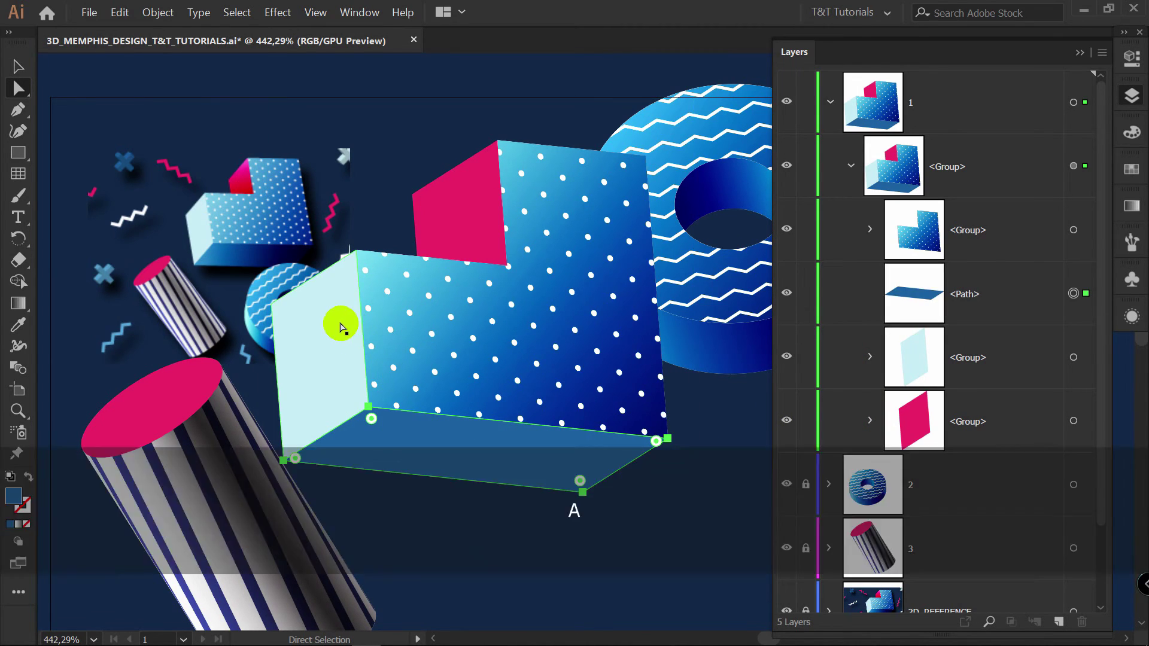
click(338, 323)
right_click(340, 326)
click(377, 422)
click(475, 222)
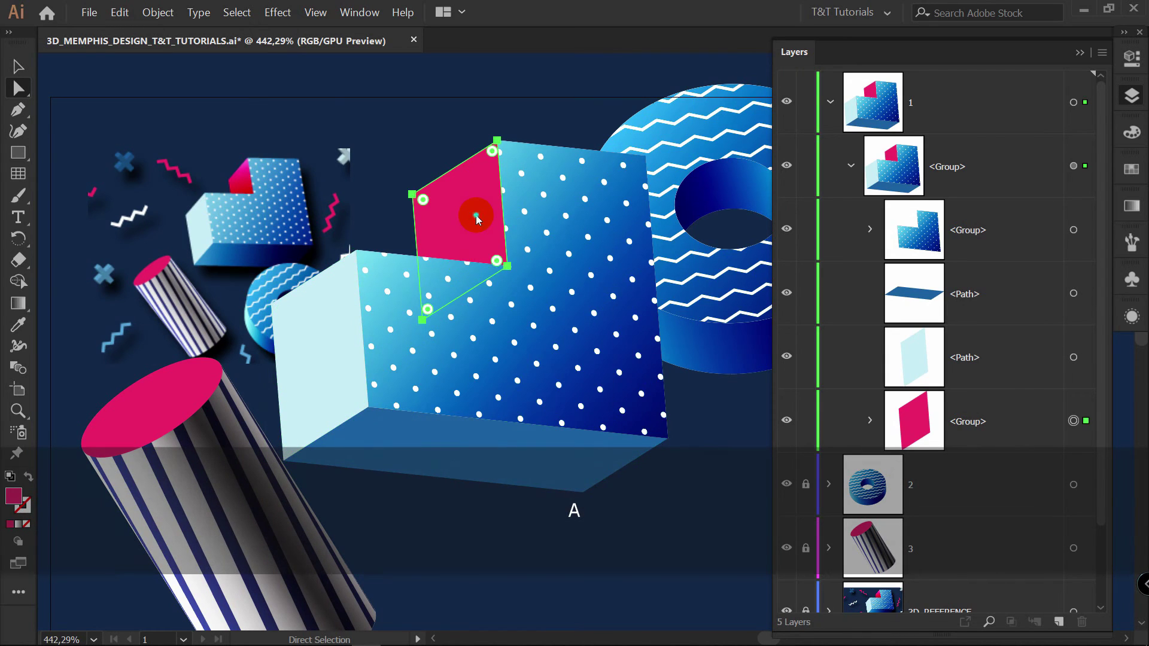
right_click(476, 217)
click(511, 315)
Step: Isolate the block group, duplicate the bottom face in front of itself and fill the copy with a linear white-to-gray gradient
key(v)
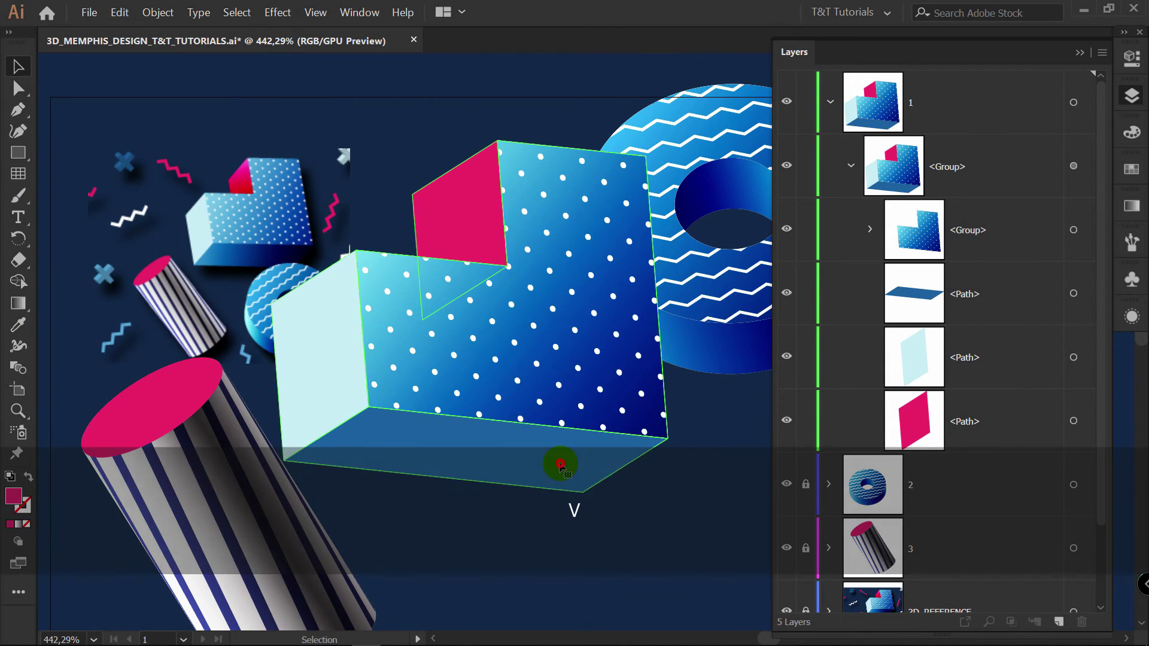
double_click(560, 466)
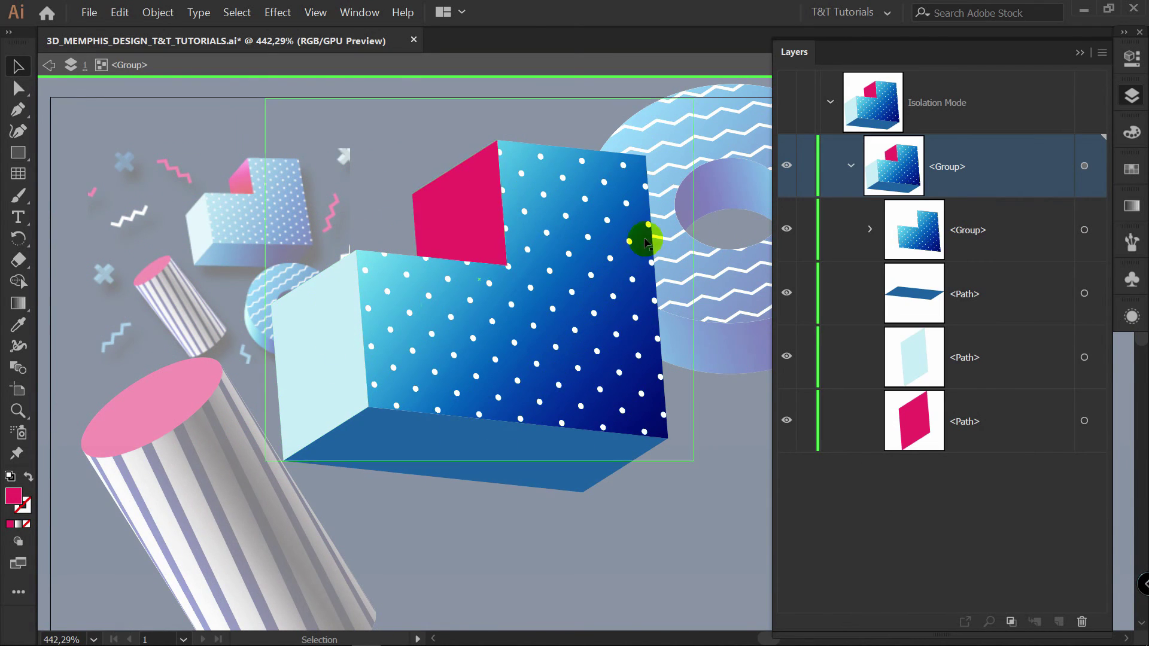
click(556, 466)
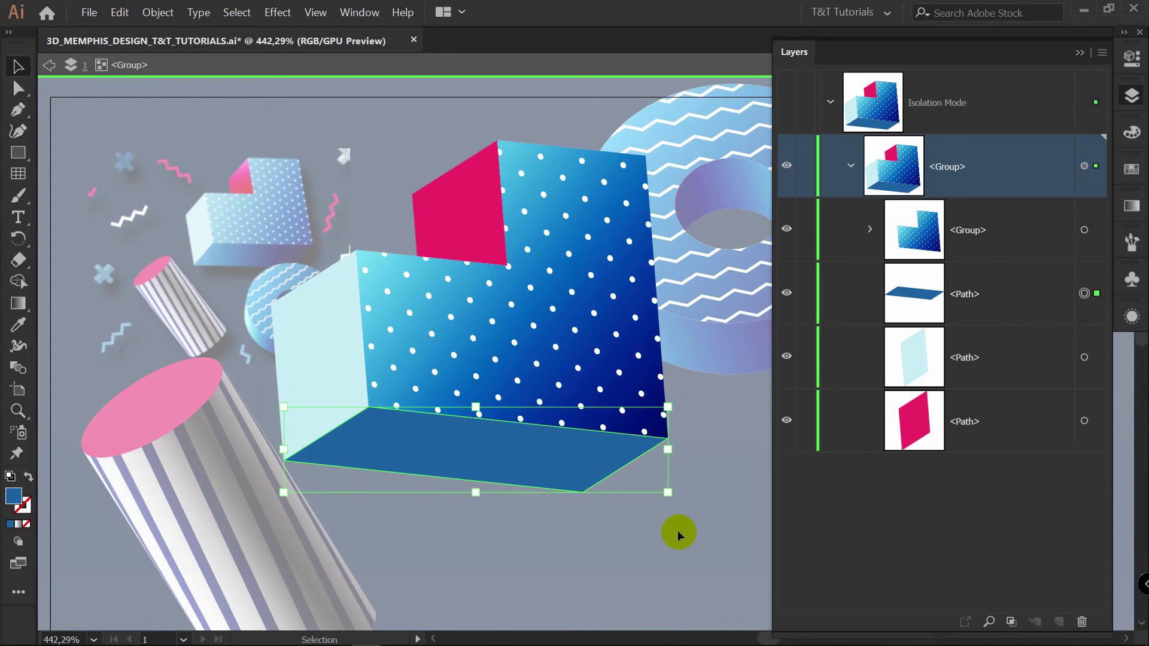
key(ctrl+c)
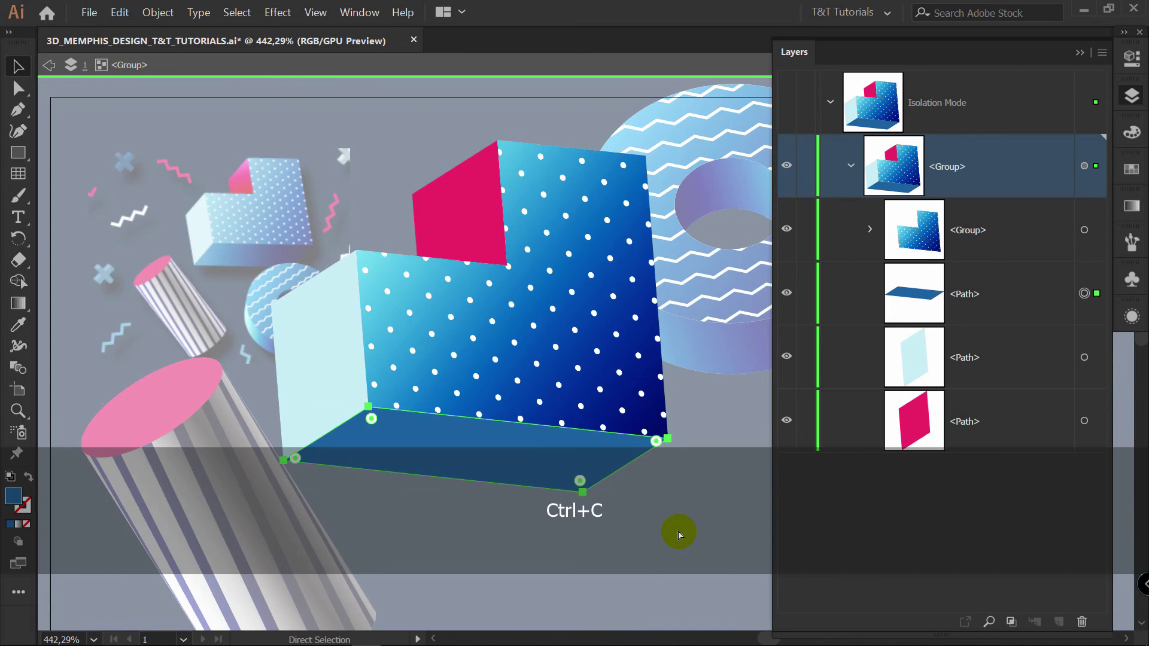
key(ctrl+f)
click(1132, 206)
click(994, 225)
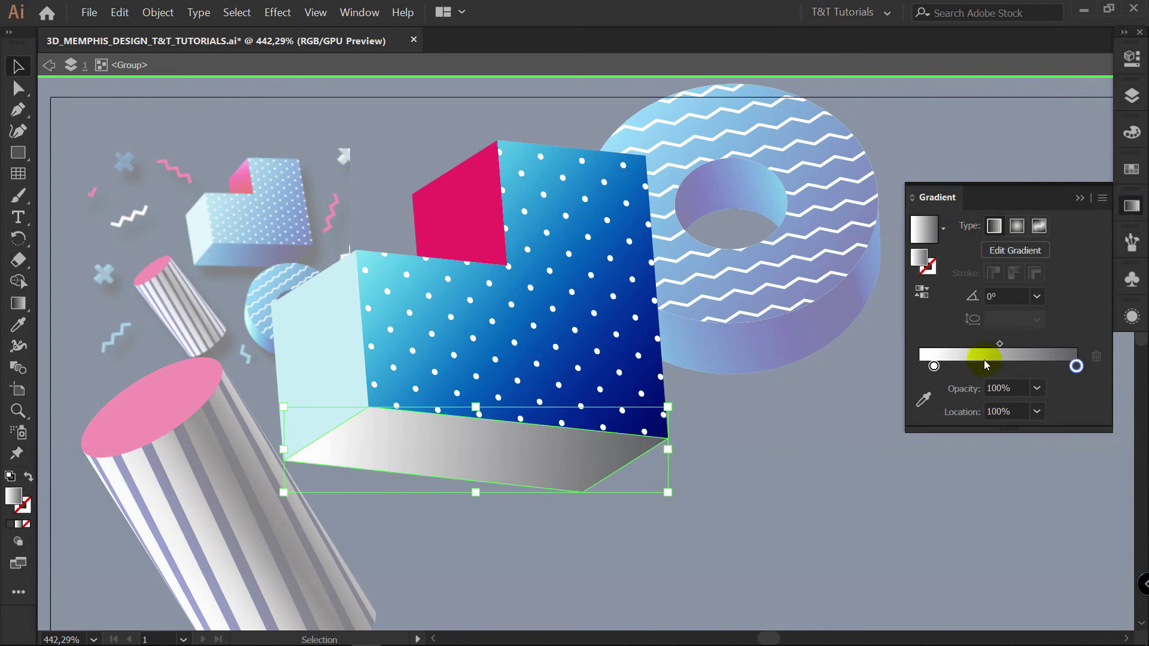
Step: Redraw the bottom face's gradient along its length, sloping slightly downward, and darken its end stop to black
key(g)
drag(319, 411, 634, 469)
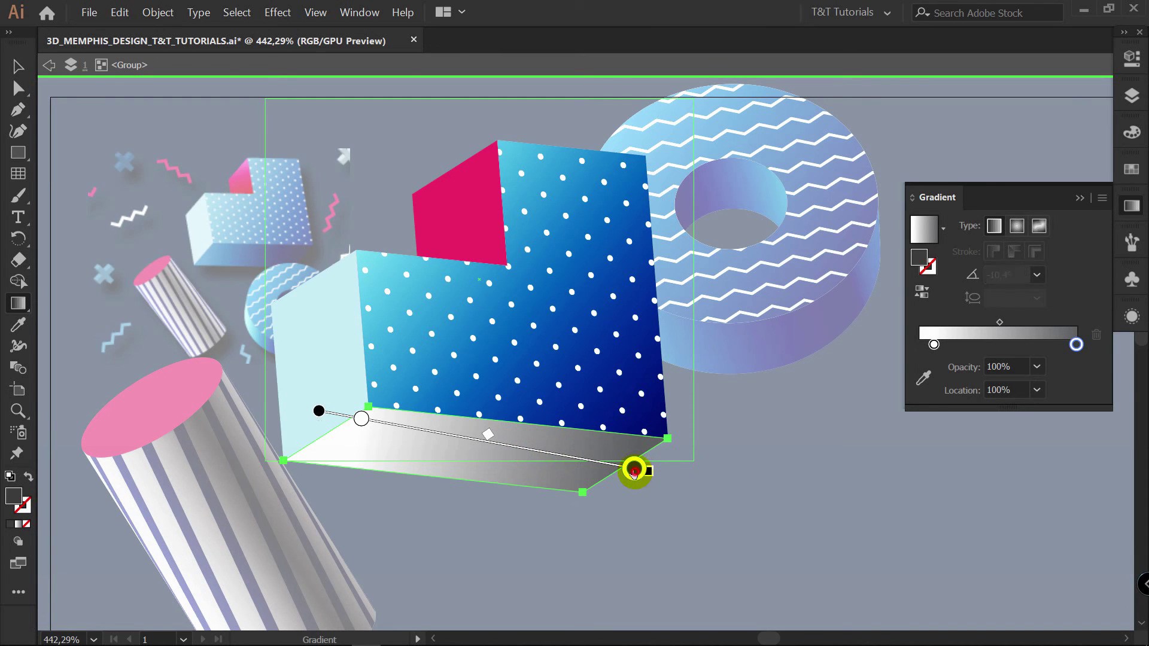
double_click(634, 470)
drag(562, 325, 604, 323)
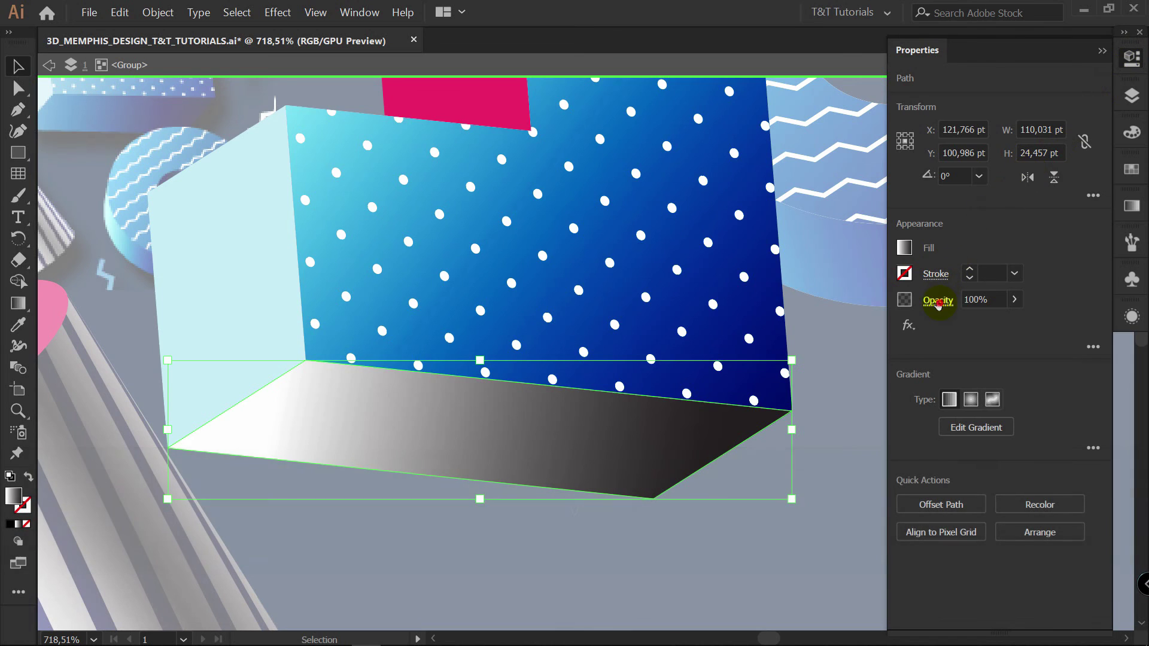
Step: Set the bottom face's gradient copy to Color Burn blending
click(939, 301)
click(825, 332)
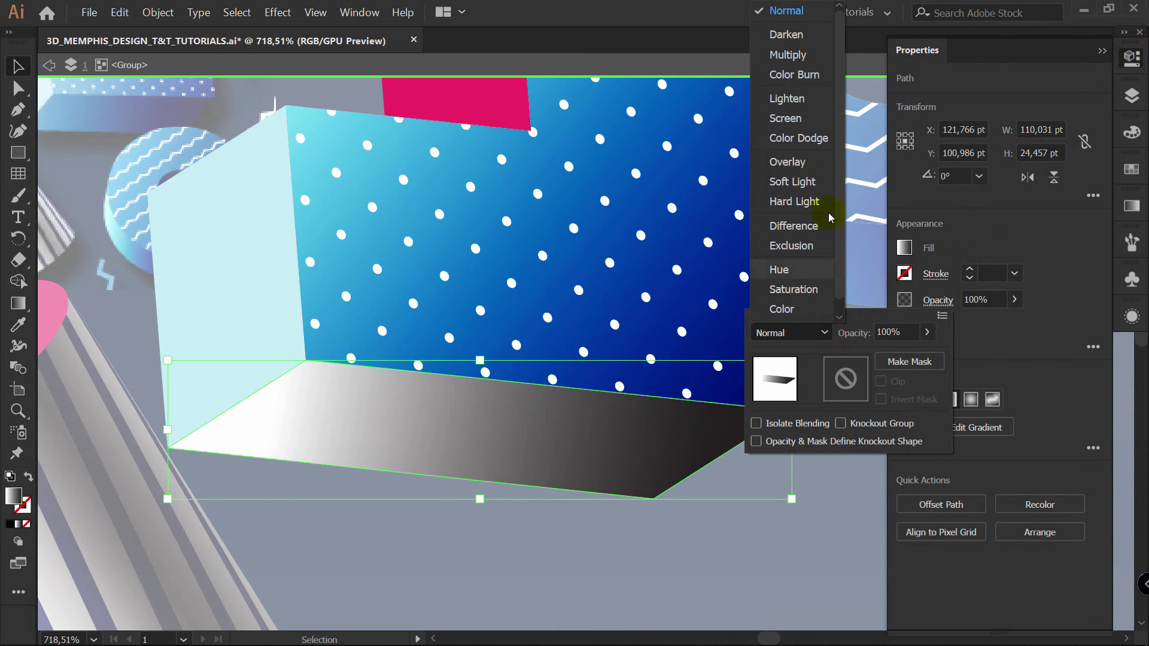
click(817, 76)
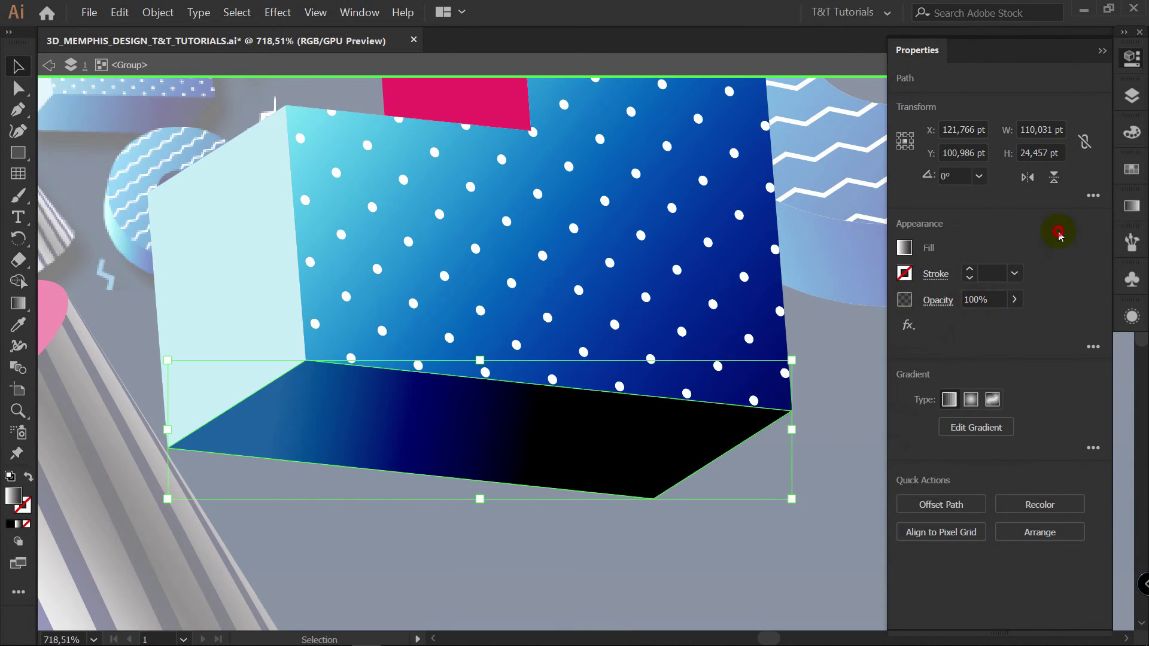
Step: Shift the bottom face's gradient midpoint toward the dark stop and extend the gradient's dark end beyond the face
key(g)
drag(443, 417, 550, 434)
click(718, 474)
drag(718, 474, 848, 497)
click(247, 382)
mouse_move(218, 383)
mouse_down()
mouse_move(201, 377)
mouse_move(218, 380)
mouse_up()
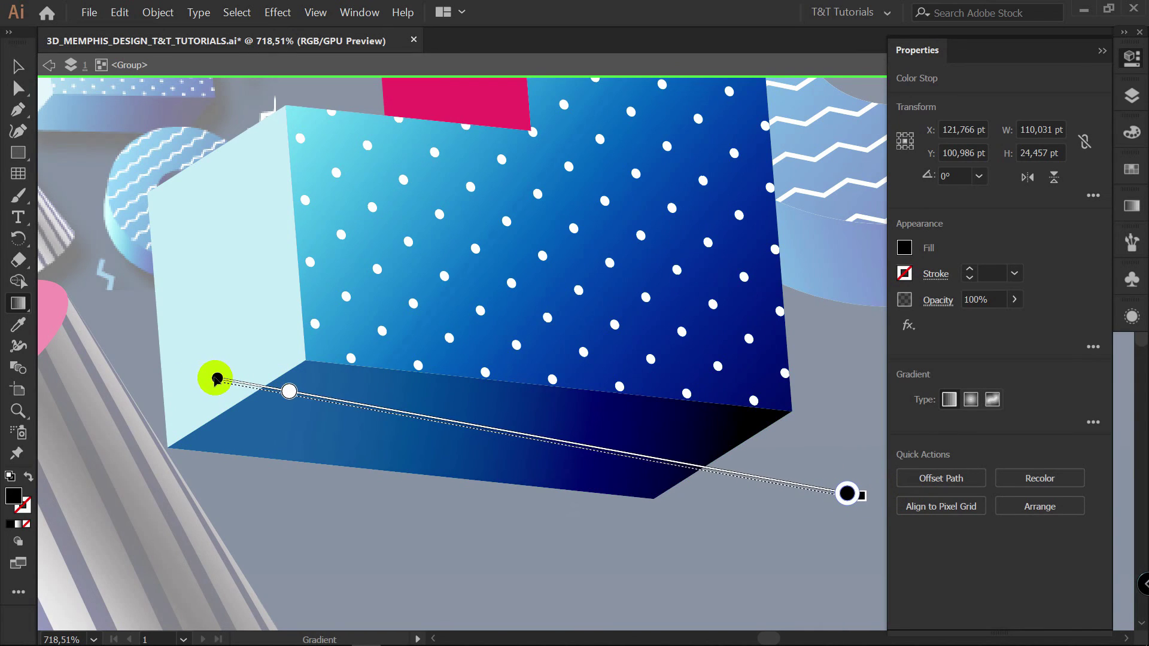
Step: Duplicate the bottom face's Color Burn path in front of itself and set the copy's blending to Overlay
key(v)
key(ctrl+c)
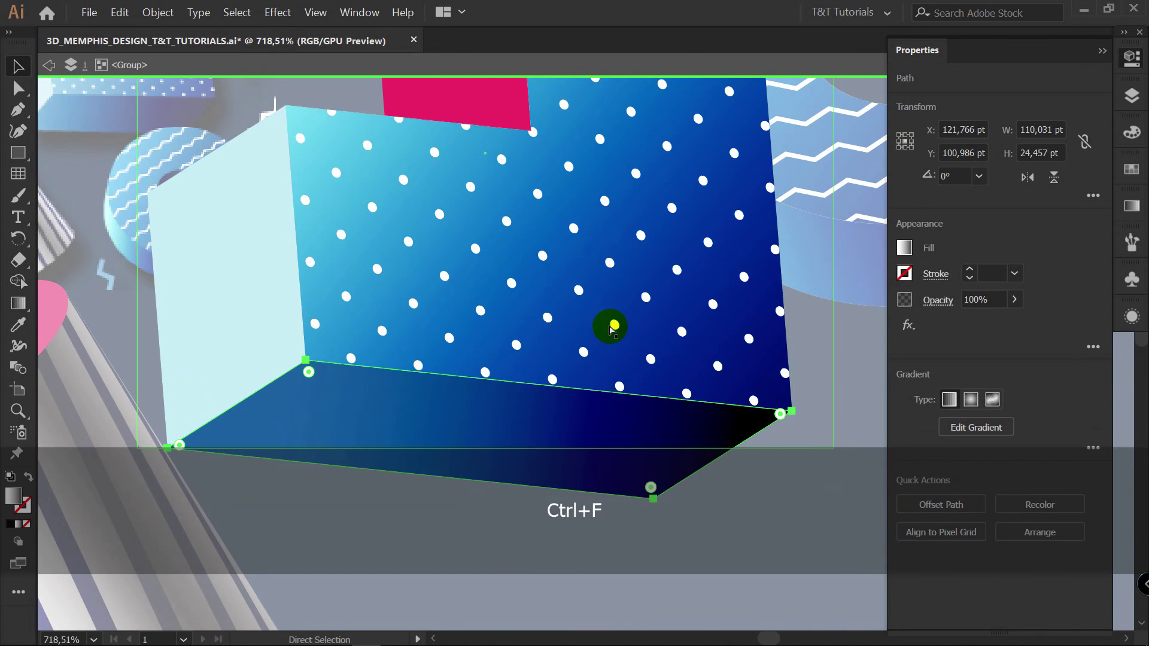
key(ctrl+f)
click(942, 300)
click(820, 332)
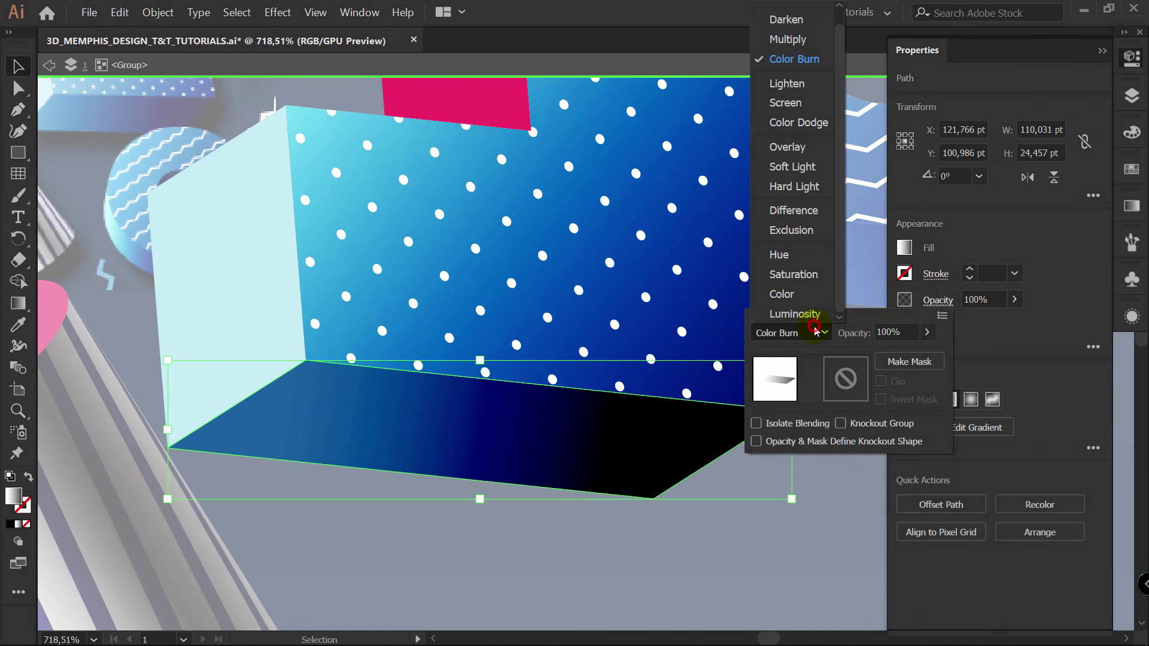
click(808, 153)
click(1041, 241)
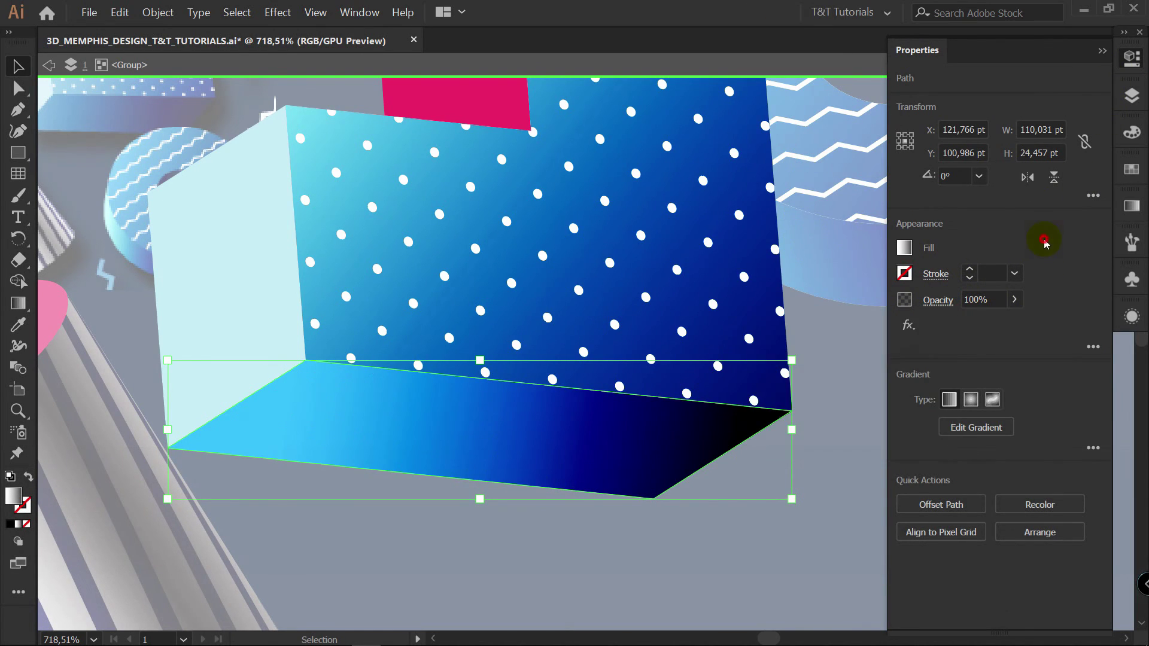
Step: Shift the Overlay gradient's midpoint and light stop toward its start, and extend its dark end slightly outward
key(g)
mouse_move(627, 452)
mouse_down()
mouse_move(526, 436)
mouse_move(759, 463)
mouse_move(543, 430)
mouse_up()
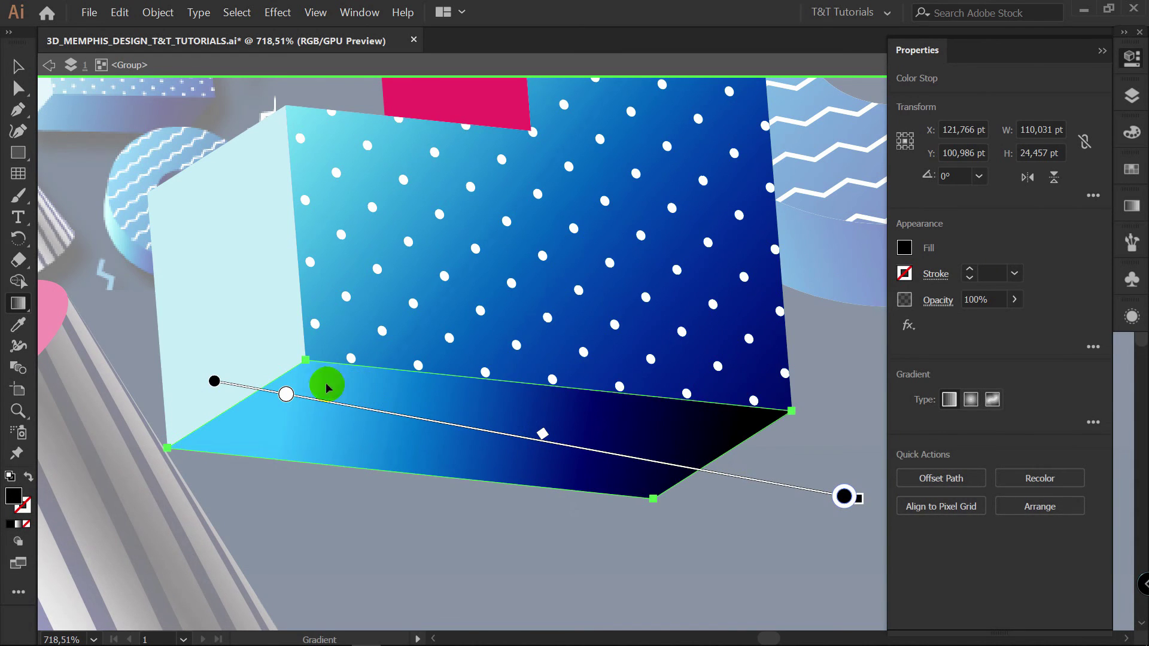
drag(286, 394, 240, 393)
mouse_move(844, 496)
mouse_down()
mouse_move(764, 477)
mouse_move(867, 492)
mouse_up()
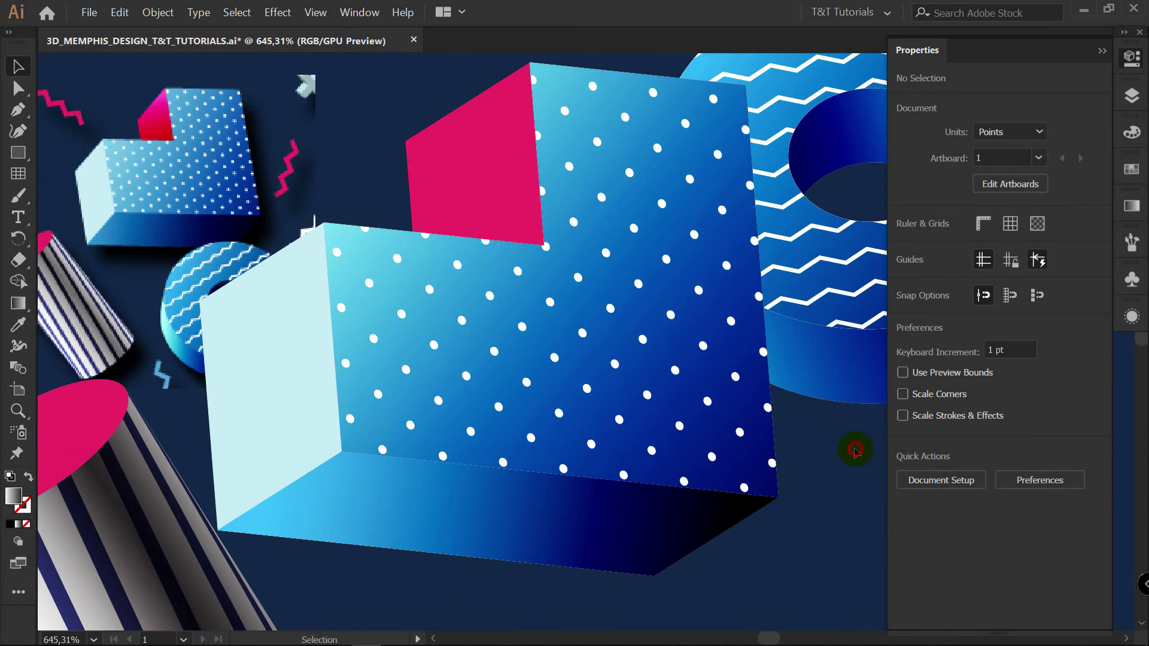
Step: Draw a narrow vertical blue rectangle about 16.7 pt tall in the empty area beside the reference image
key(z)
drag(687, 289, 476, 263)
key(space)
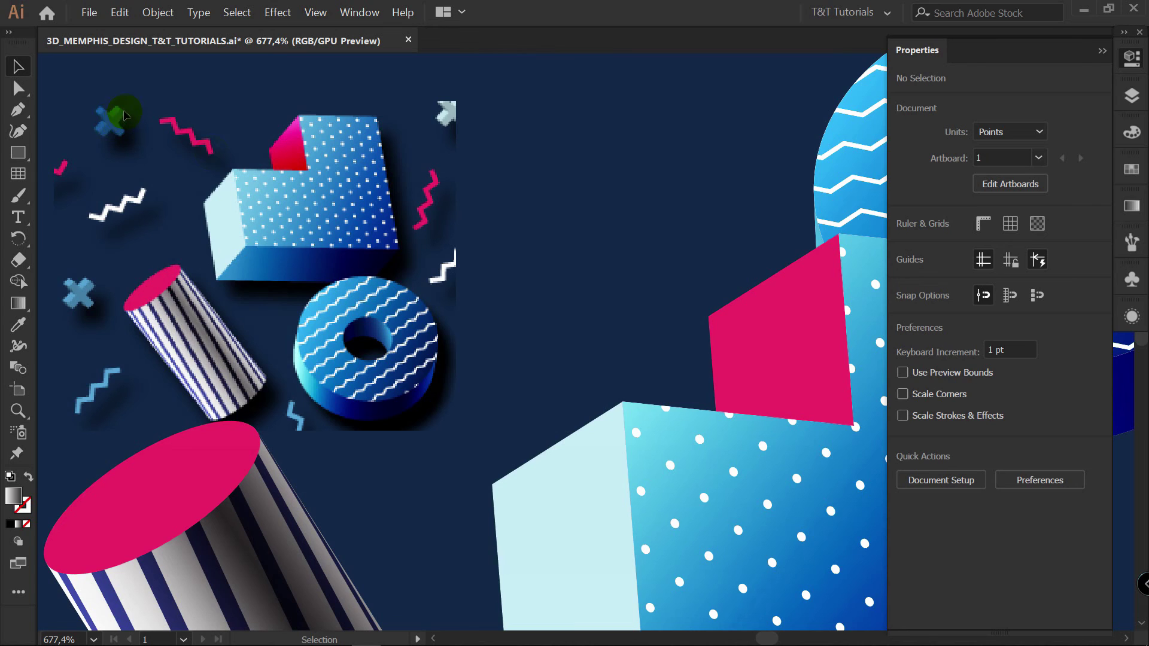
key(m)
drag(539, 132, 551, 220)
key(v)
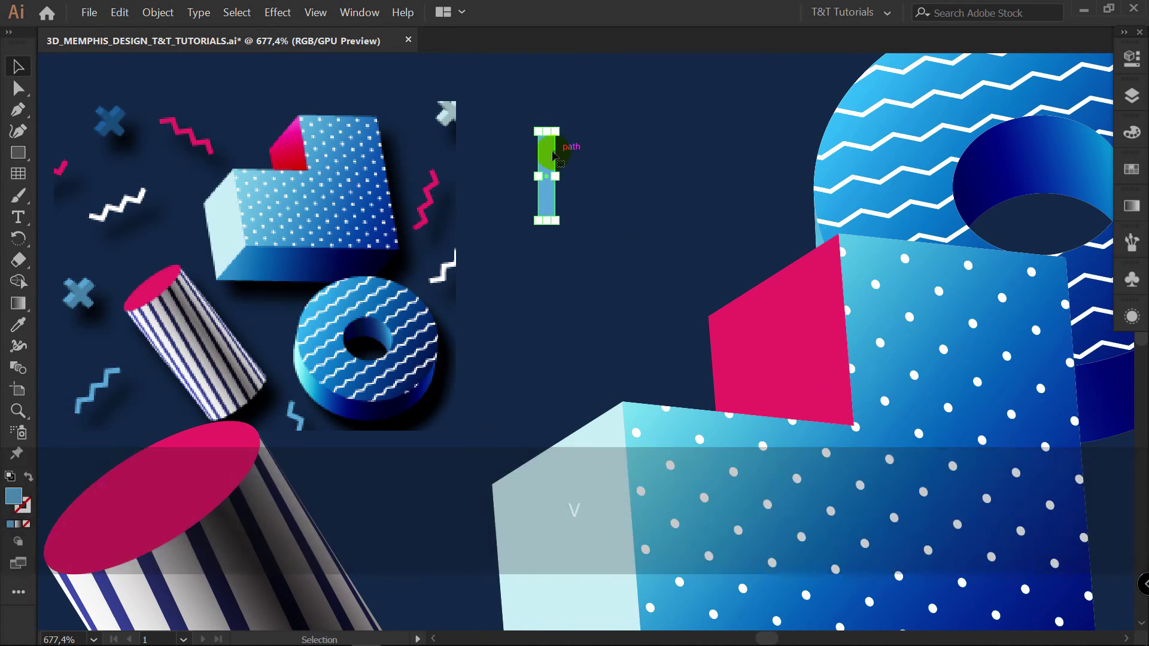
Step: Paste a copy of the narrow rectangle in place, rotate it 90° and unite both into a plus shape
key(ctrl+c)
key(v)
drag(561, 125, 500, 169)
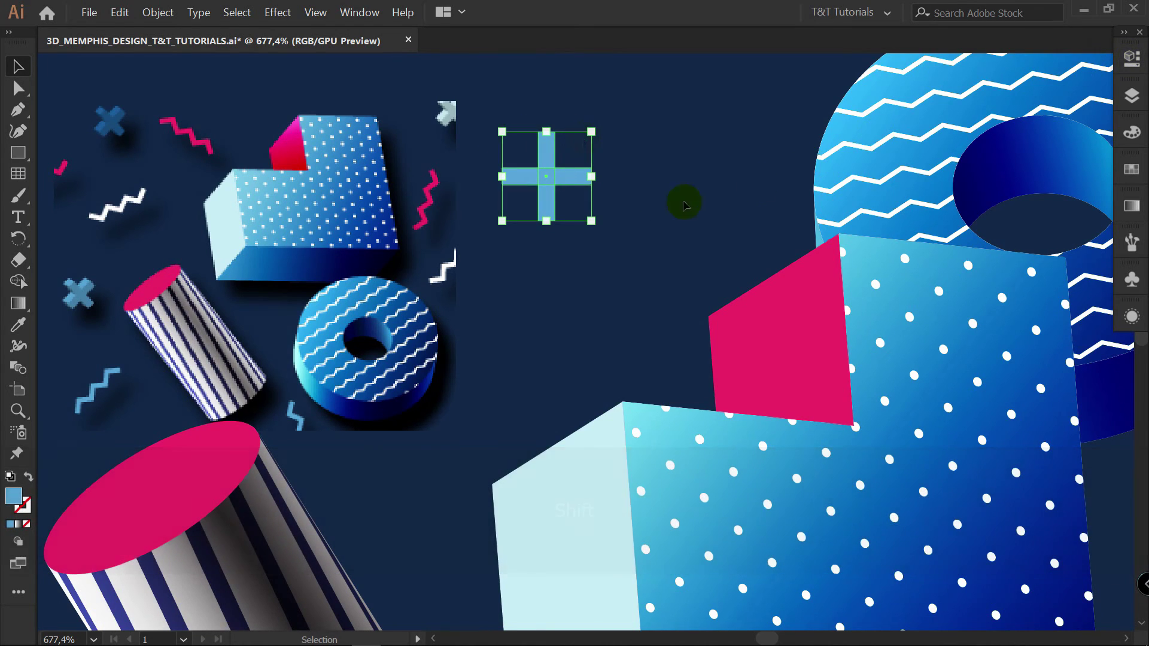
click(1132, 58)
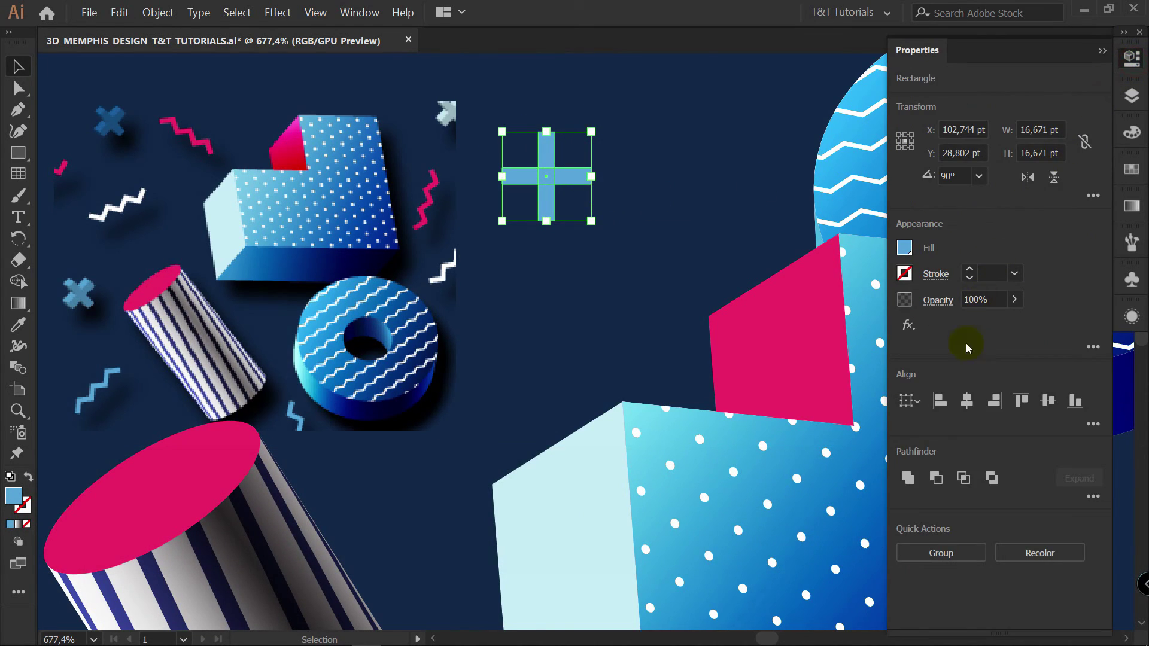
click(911, 478)
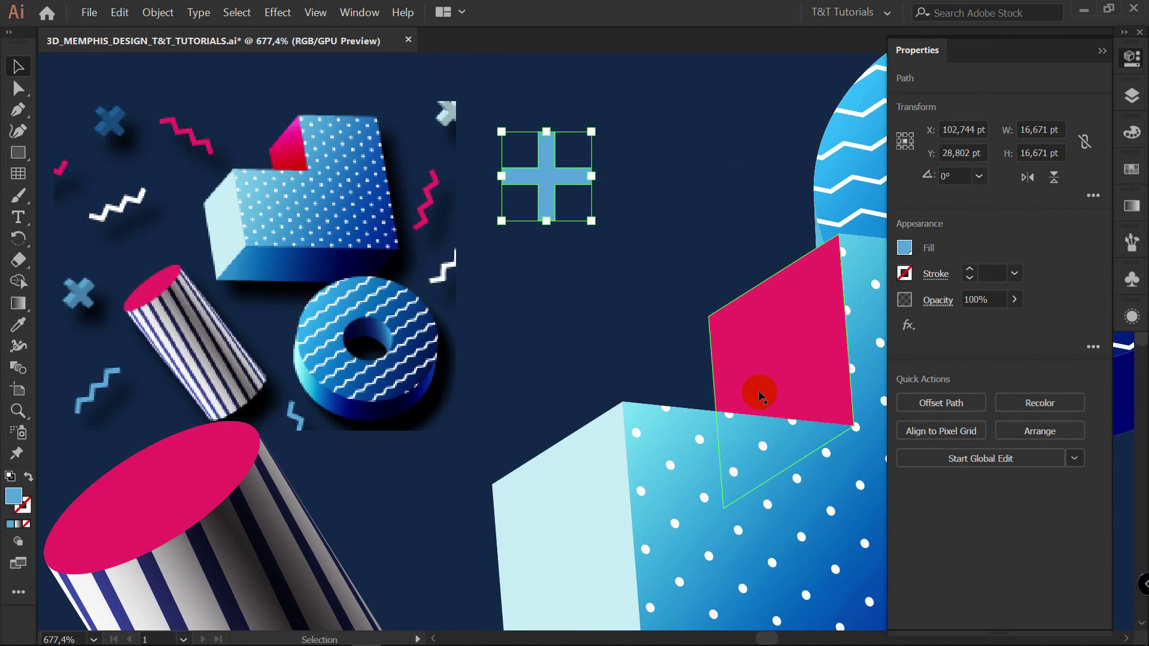
Step: Apply 3D Extrude & Bevel to the plus with a 5 pt depth and two lights at the sphere's upper left and lower right
click(277, 12)
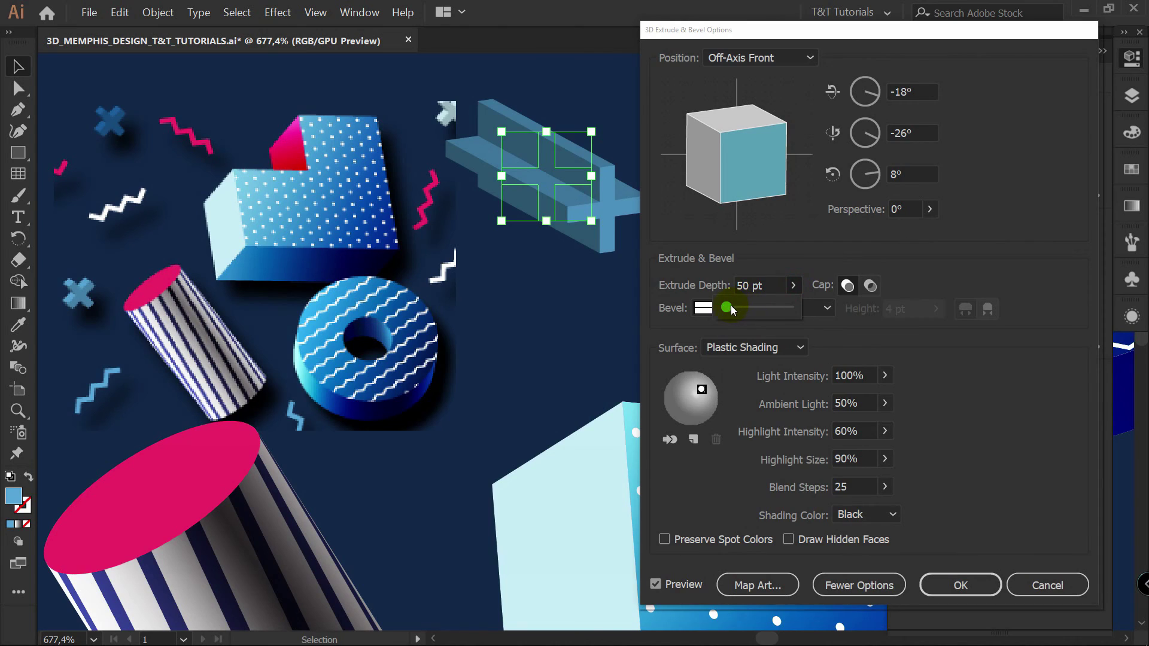
double_click(749, 285)
text(5)
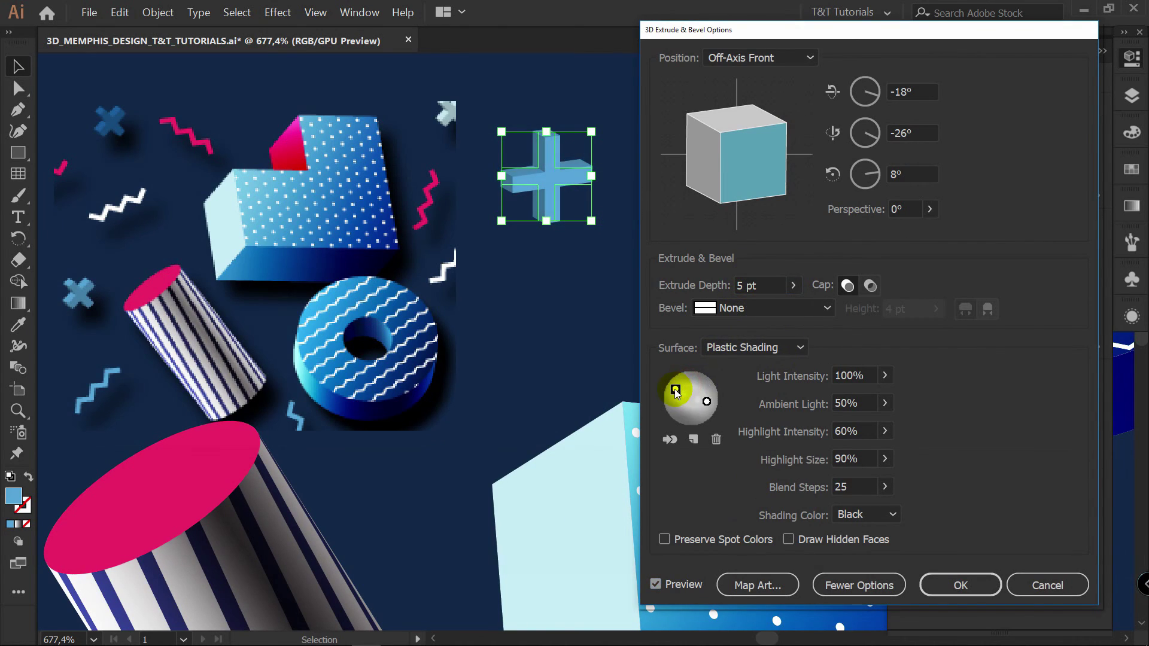
drag(677, 390, 709, 410)
click(675, 385)
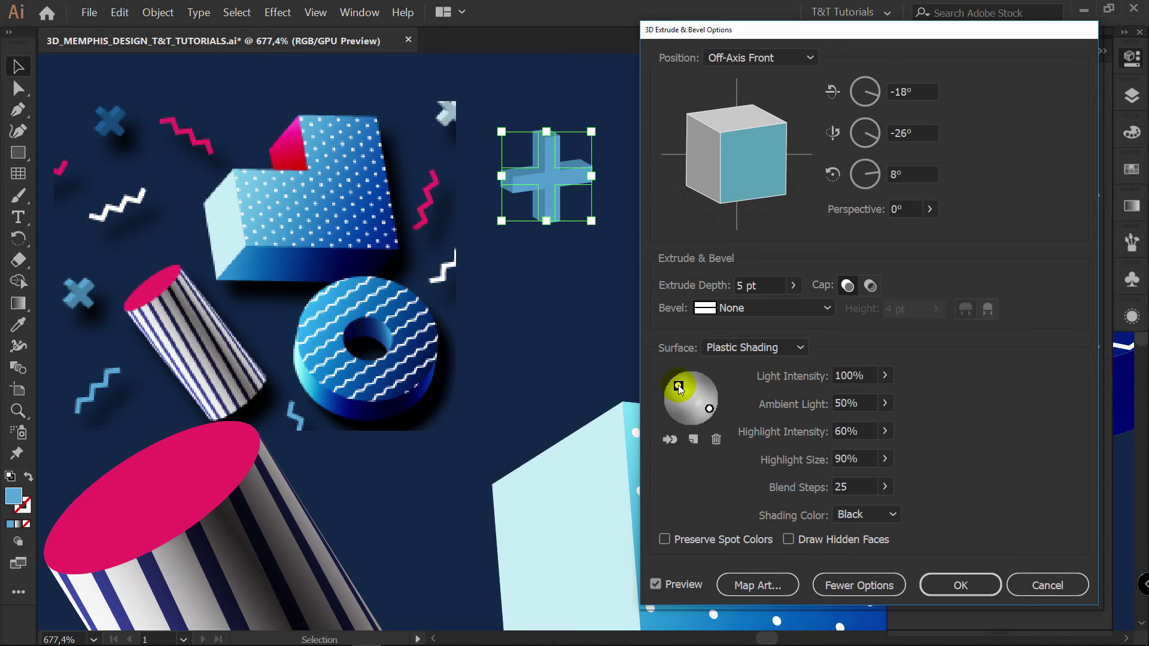
click(710, 409)
click(954, 585)
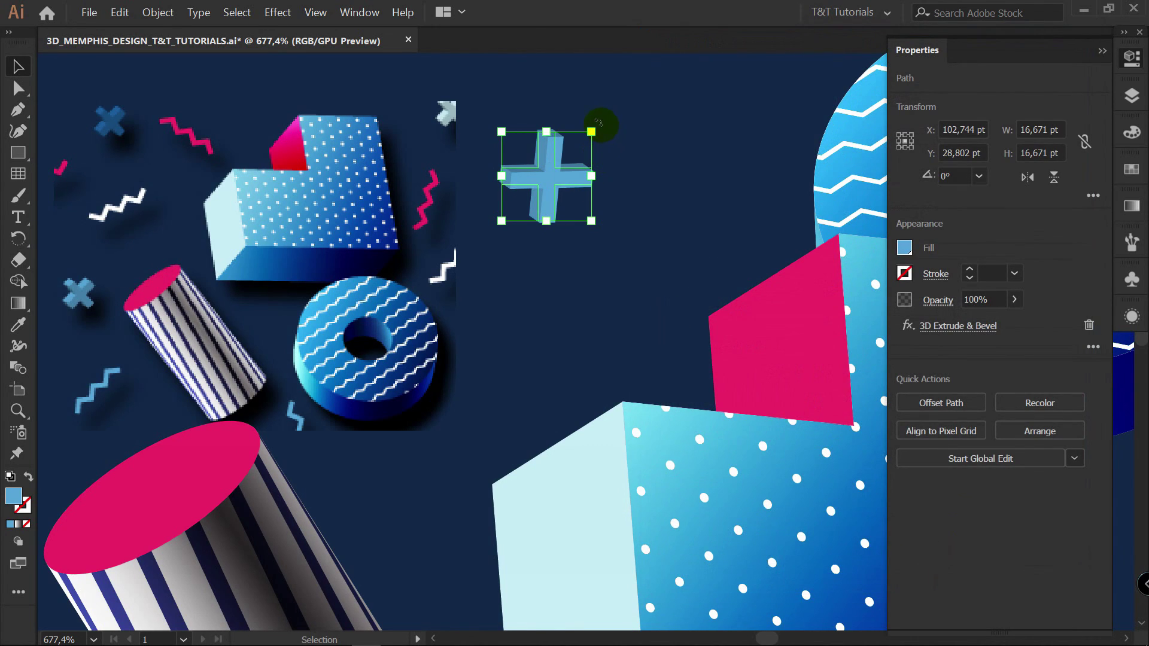
Step: Rotate the extruded plus to about 131° to turn it into an X shape
drag(598, 123, 549, 113)
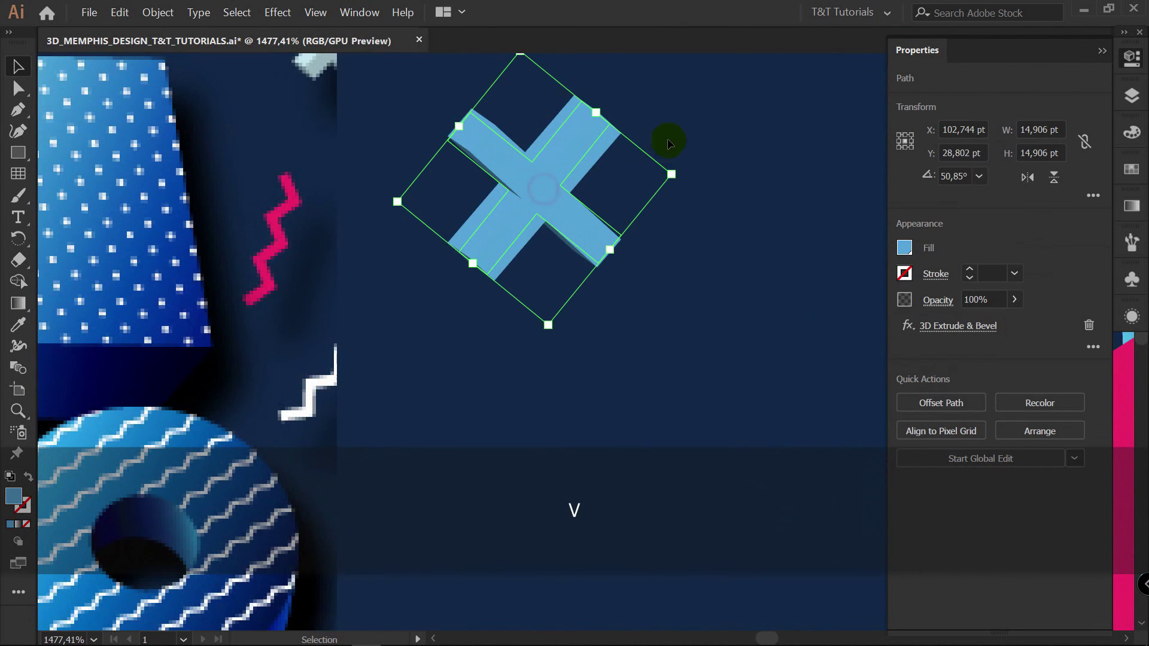
drag(671, 173, 544, 56)
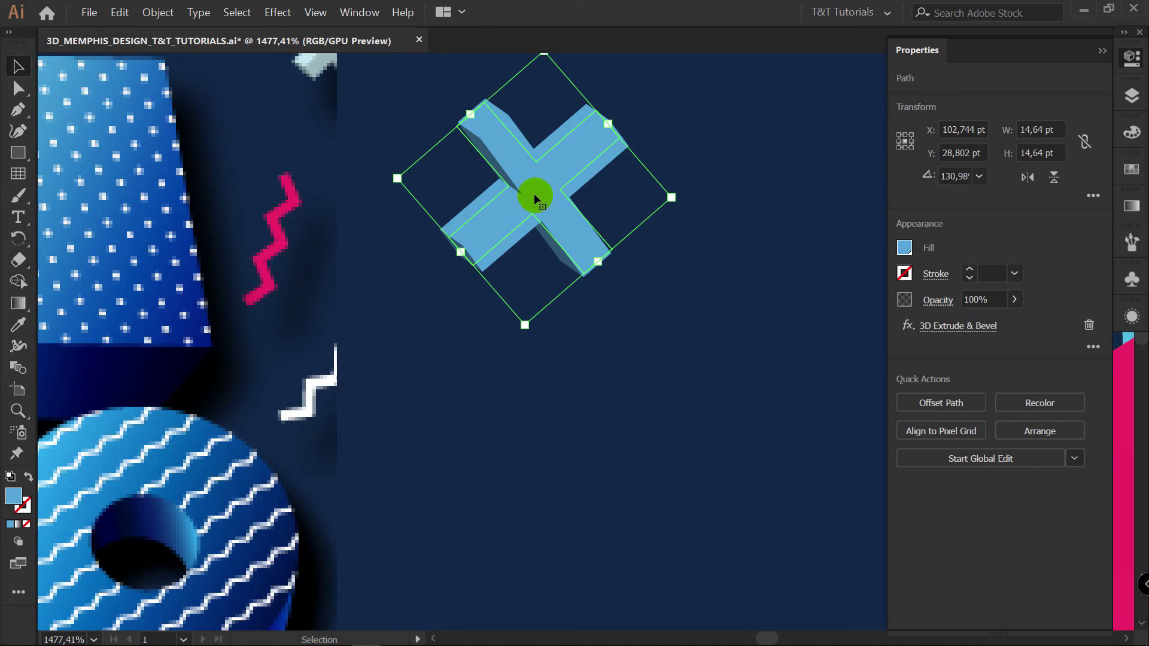
scroll(599, 228, up, 1)
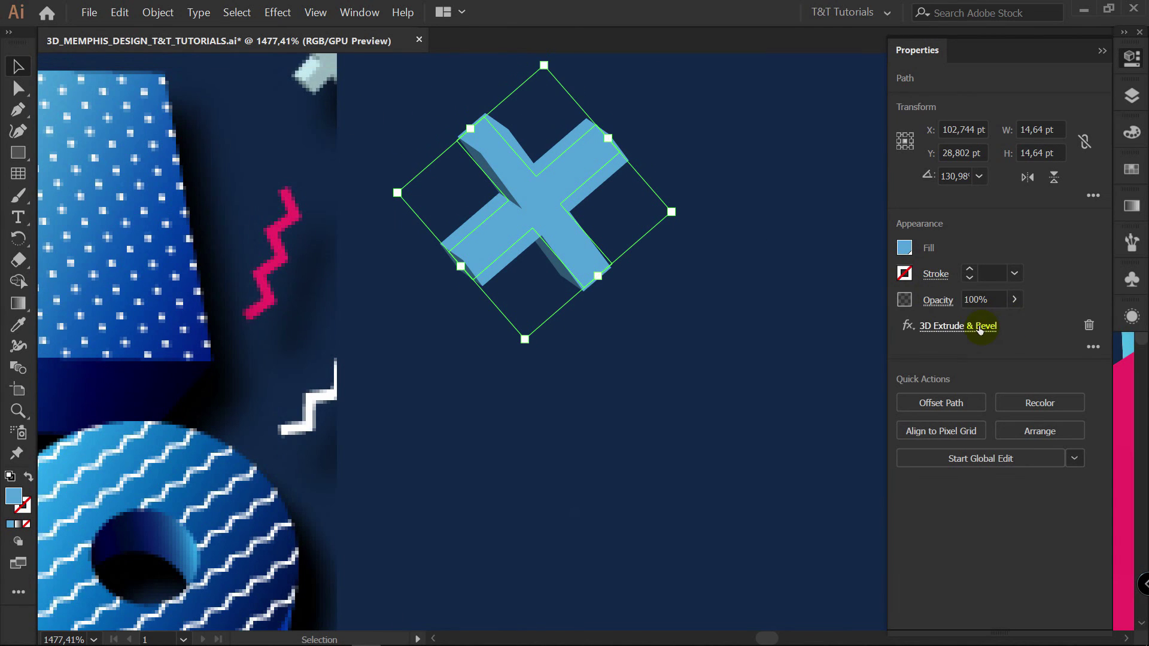
Step: Edit the X shape's 3D Extrude & Bevel effect by repositioning a light on its shading sphere
click(985, 327)
click(659, 580)
click(676, 384)
mouse_move(675, 386)
mouse_down()
mouse_move(699, 388)
mouse_move(693, 396)
mouse_move(699, 387)
mouse_move(688, 407)
mouse_move(696, 397)
mouse_up()
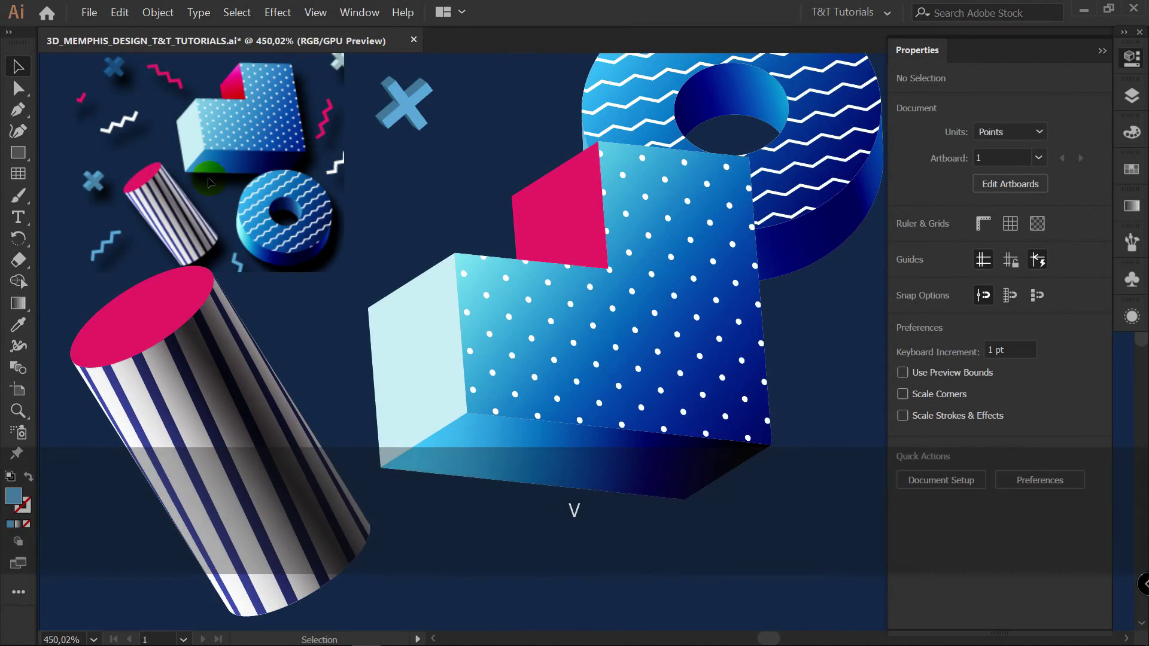
Step: Add a Drop Shadow effect to the dotted block group with its preview turned on
key(space)
key(z)
drag(714, 198, 569, 249)
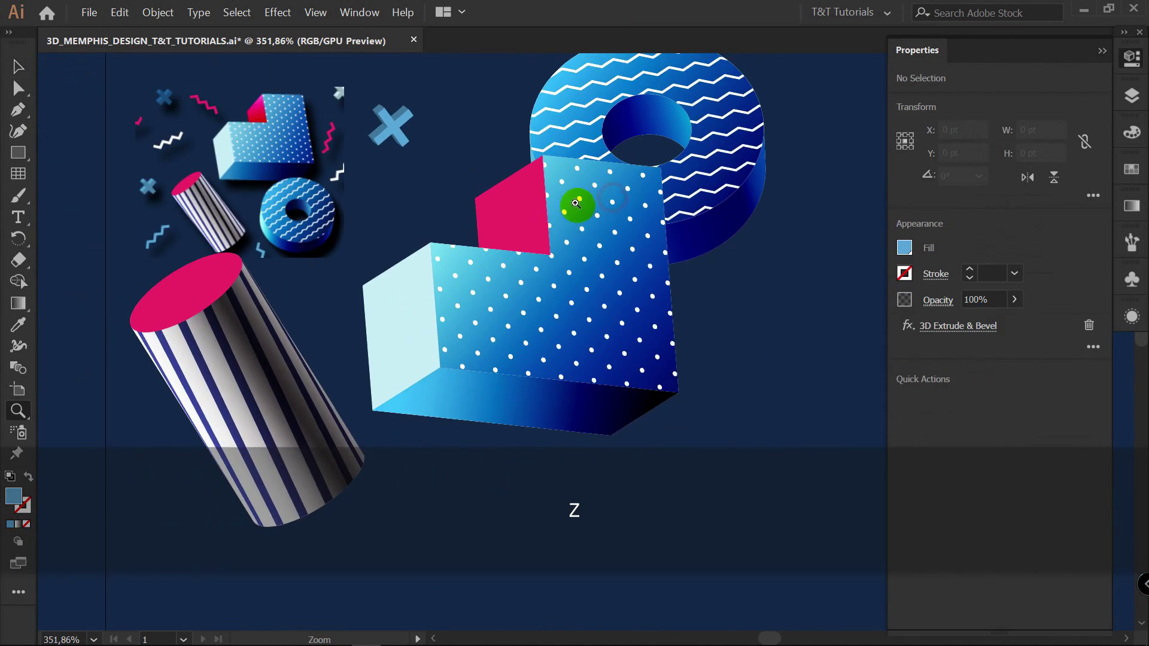
key(space)
key(z)
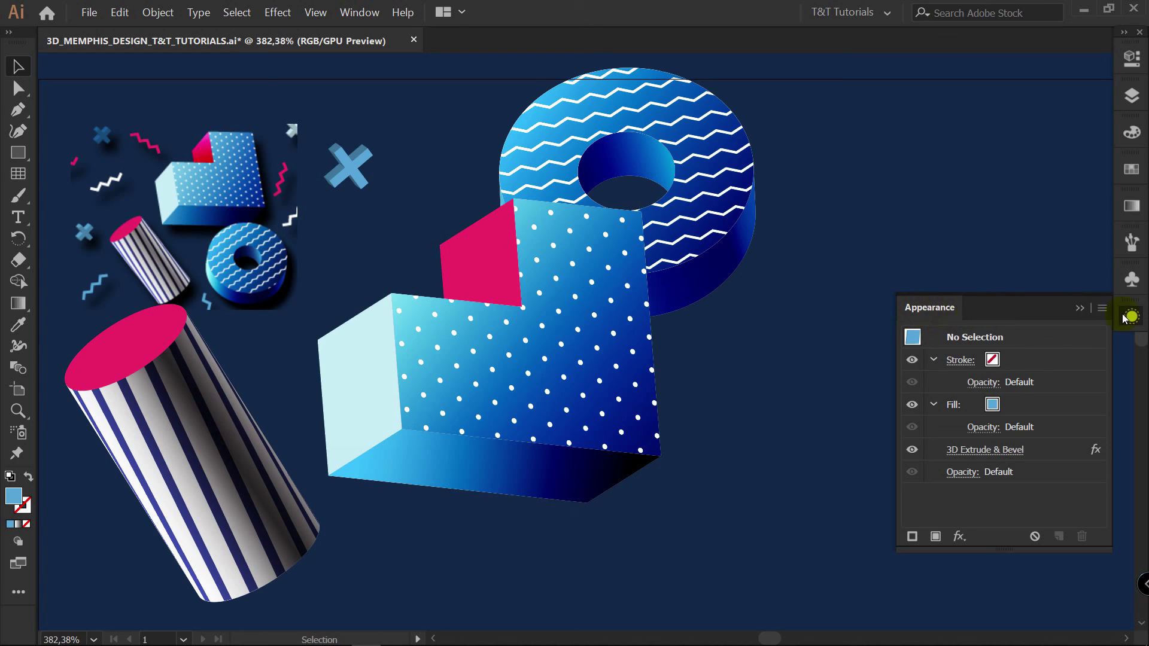
click(608, 390)
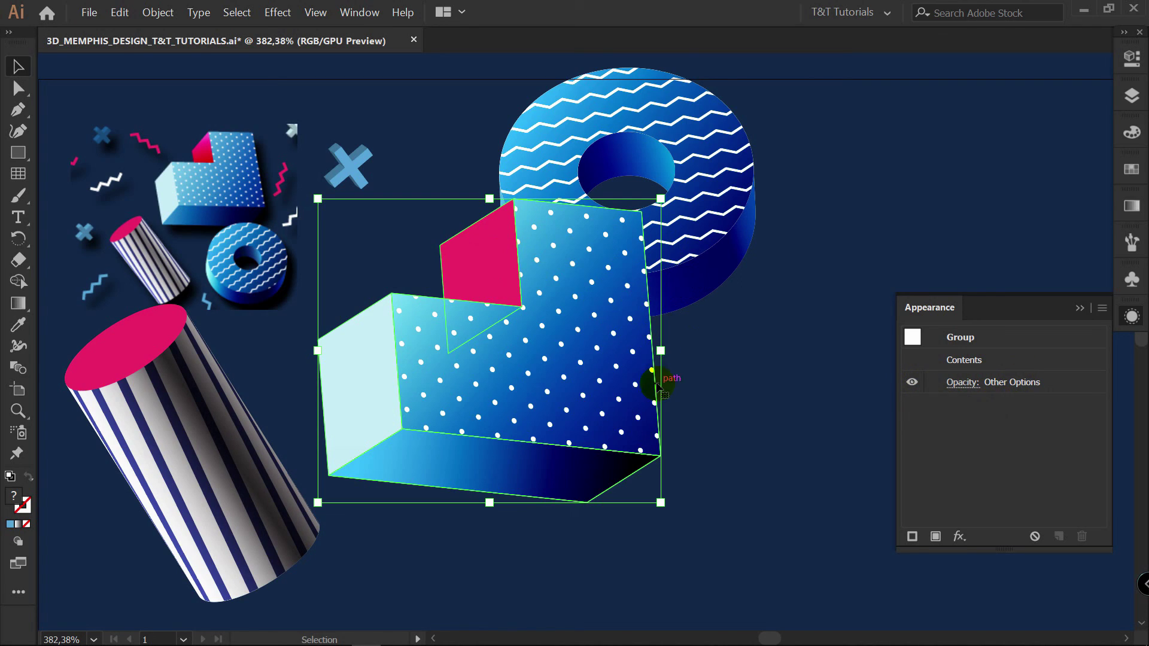
click(961, 536)
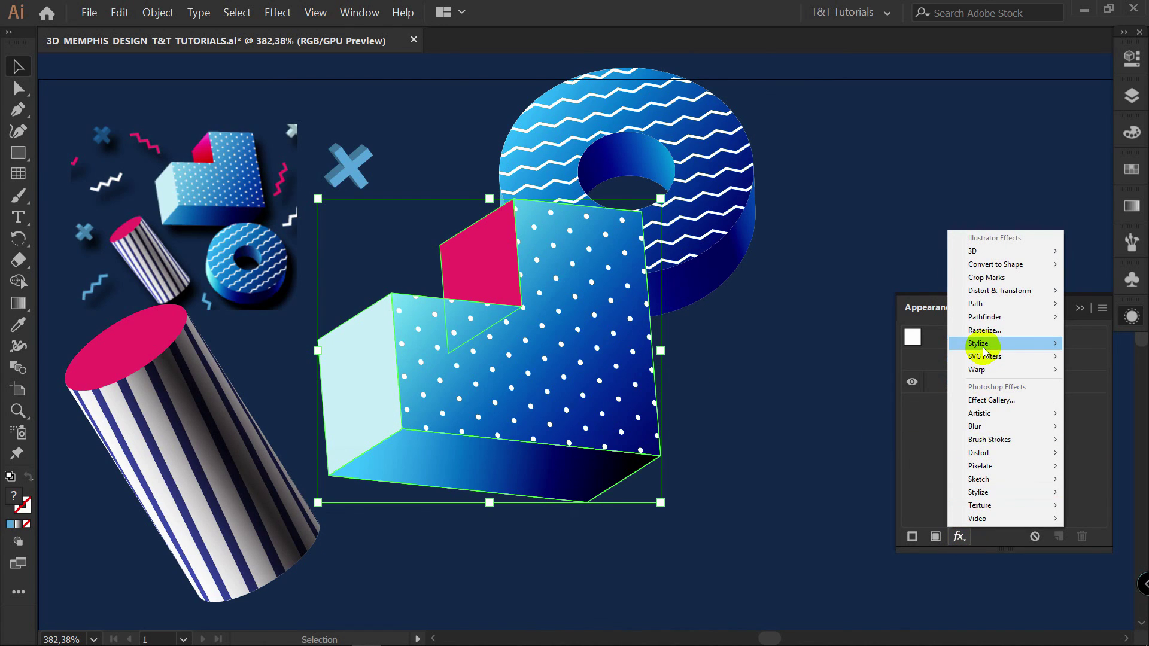
mouse_move(980, 343)
click(877, 345)
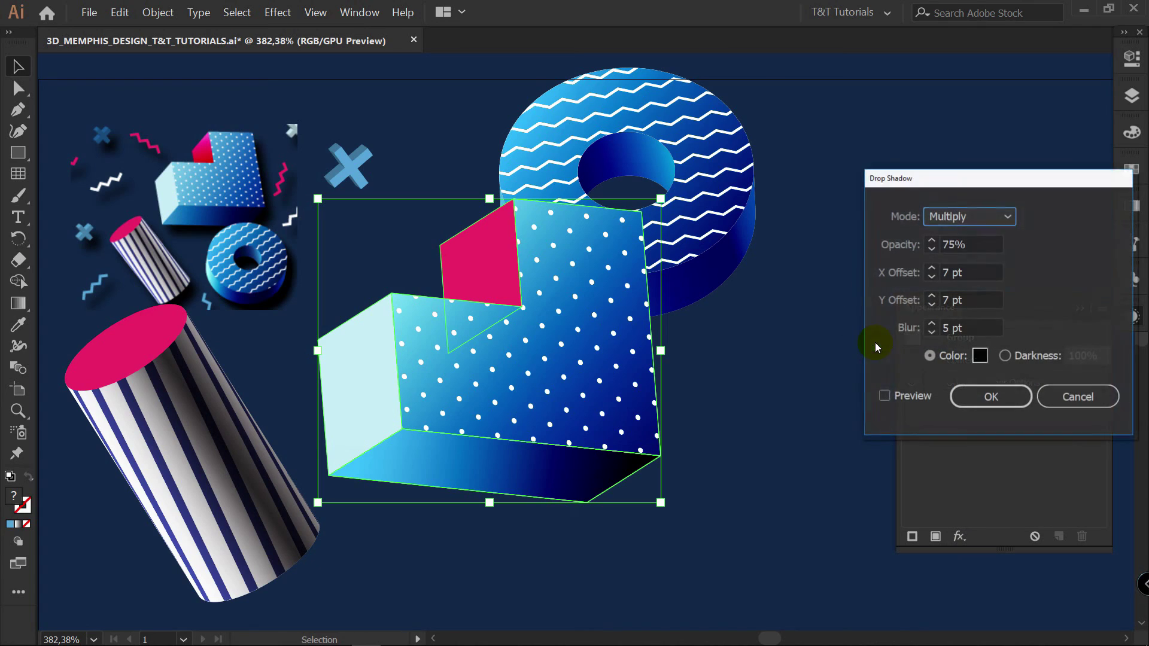
click(913, 397)
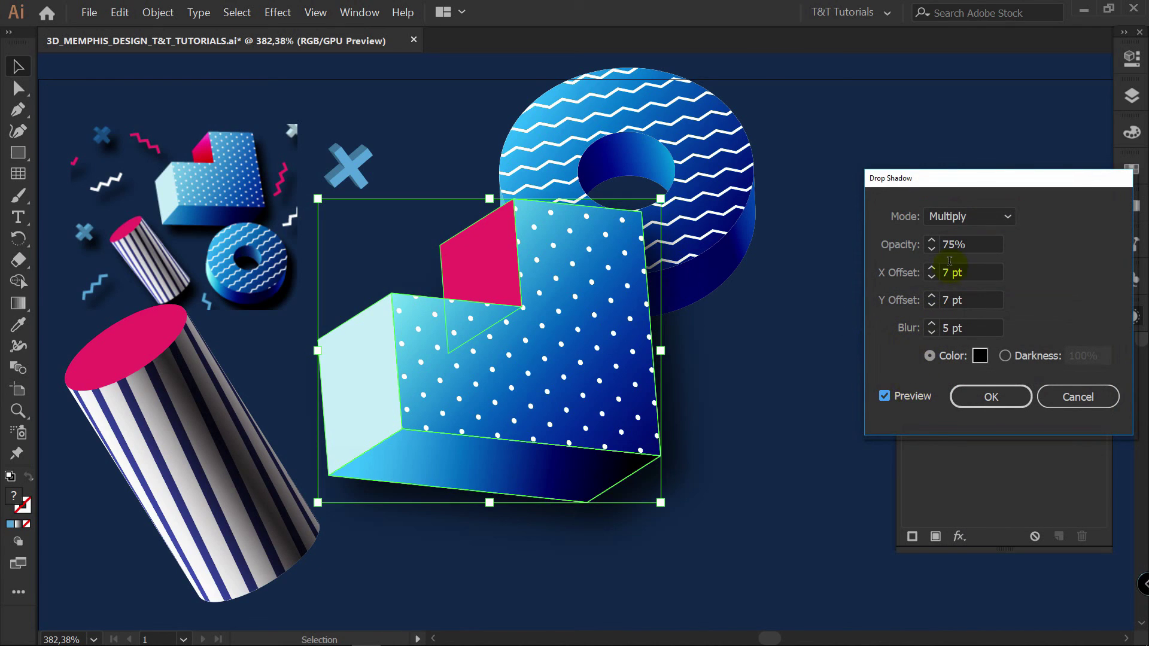
Step: Set the block's drop shadow to Multiply with 20 pt X and Y offsets and a 5 pt blur
click(932, 269)
click(932, 268)
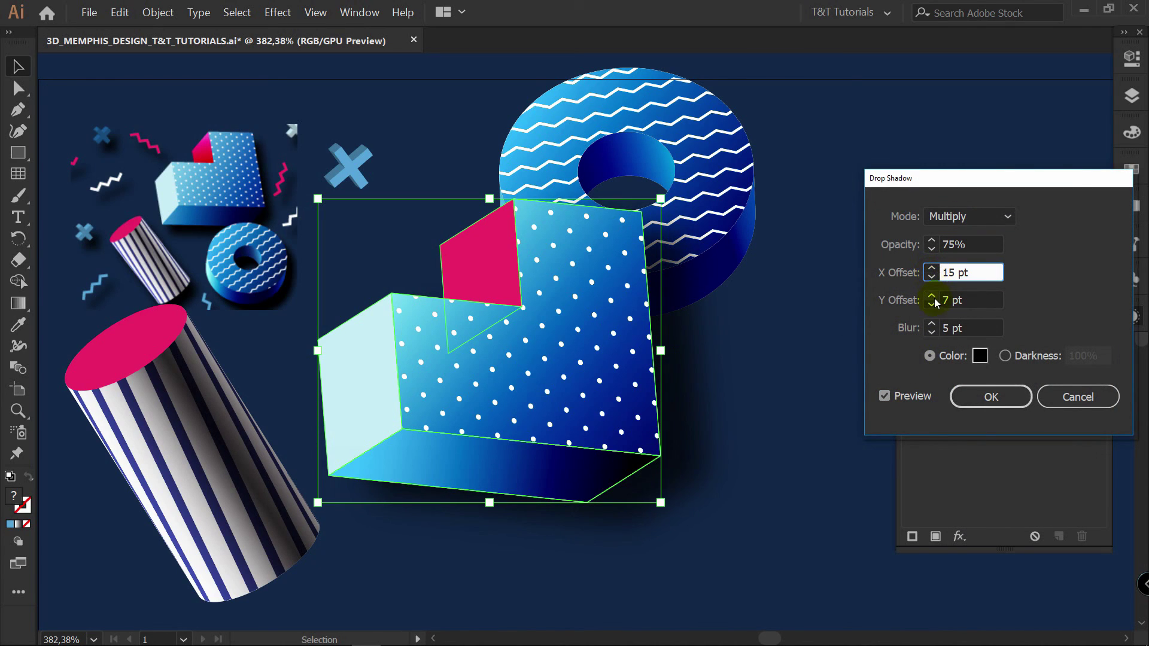
click(932, 297)
click(932, 325)
click(933, 332)
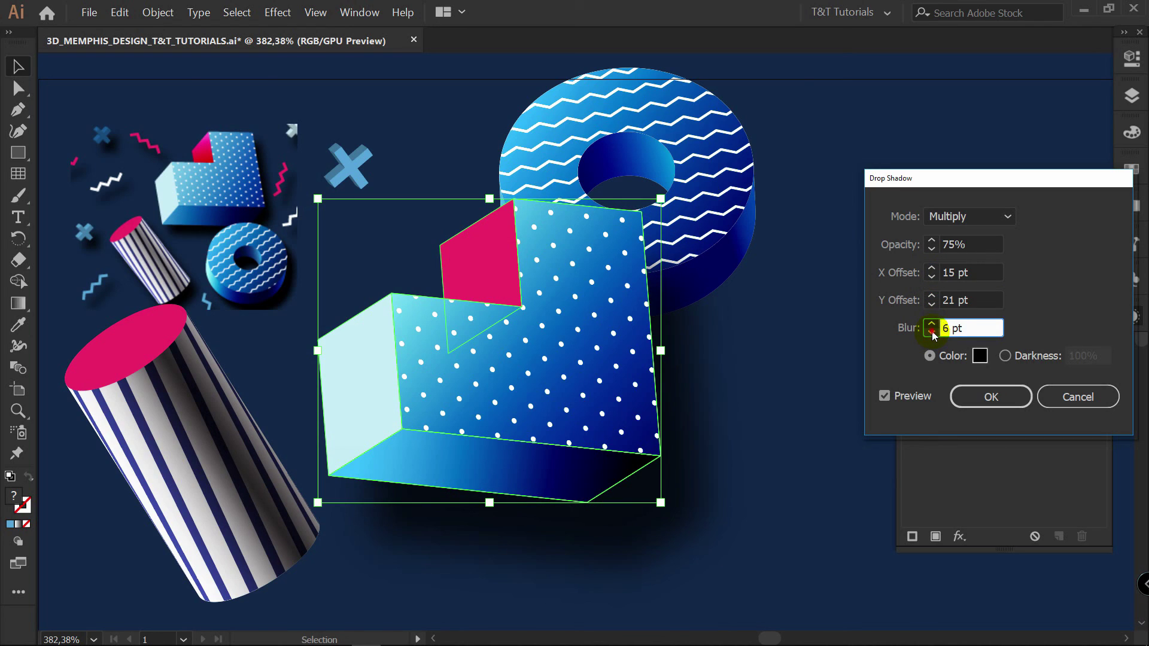
click(1003, 216)
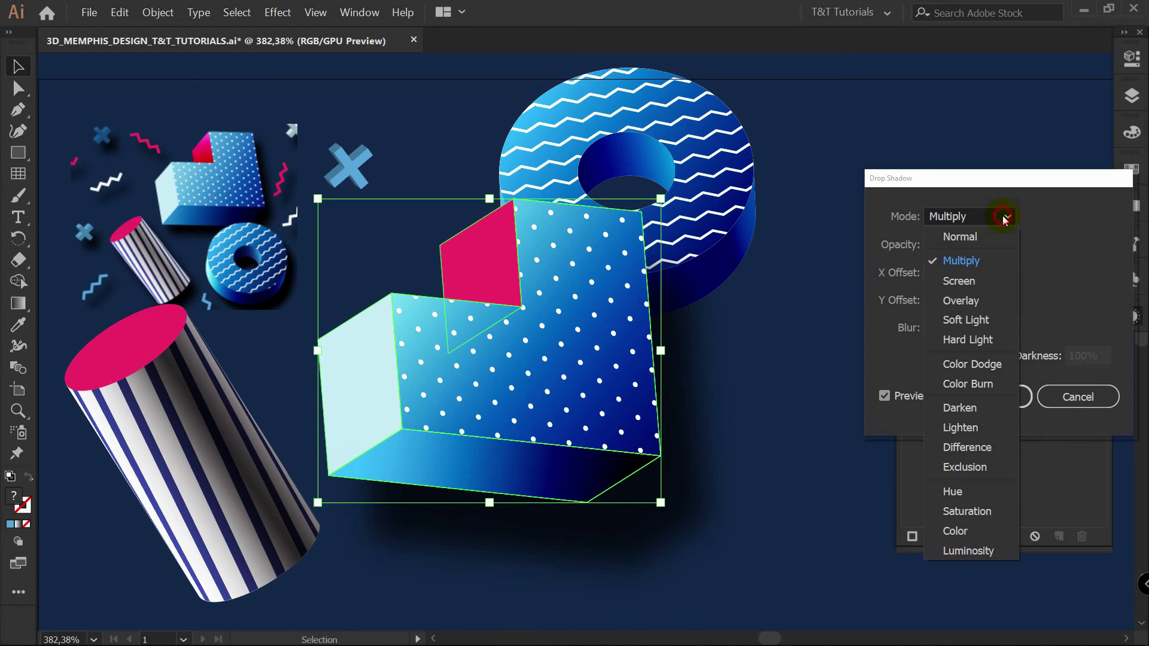
click(908, 221)
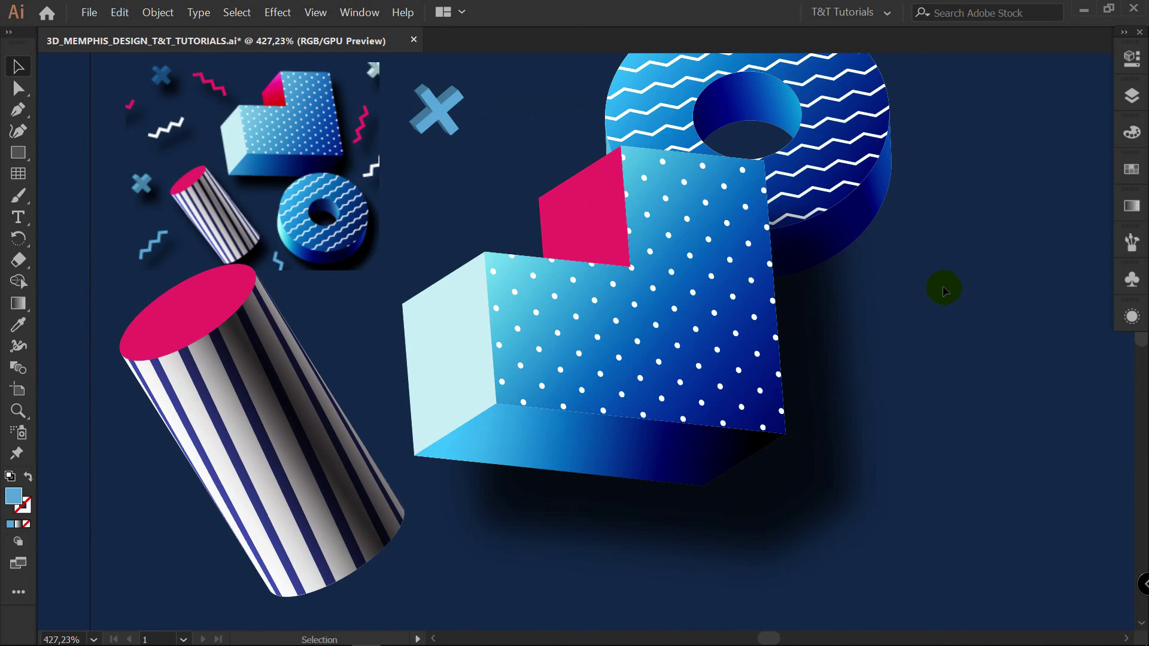
Step: Apply a Multiply drop shadow to the striped cylinder with a 24 pt X offset, 12 pt Y offset and 5 pt blur
click(314, 399)
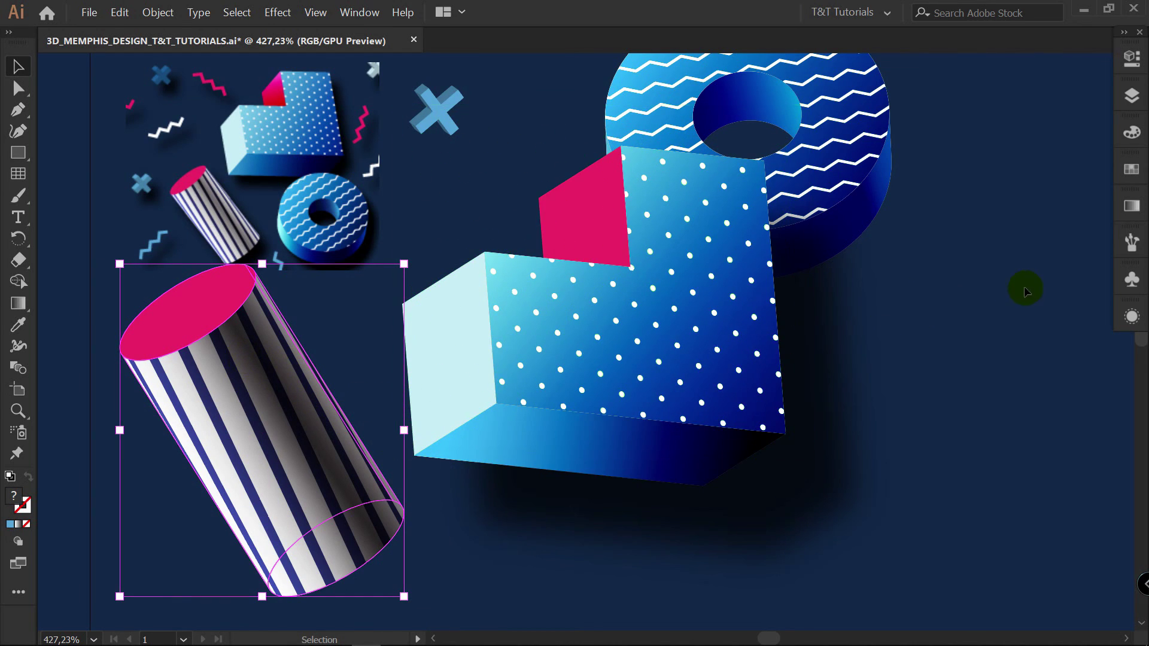
click(1131, 317)
click(960, 536)
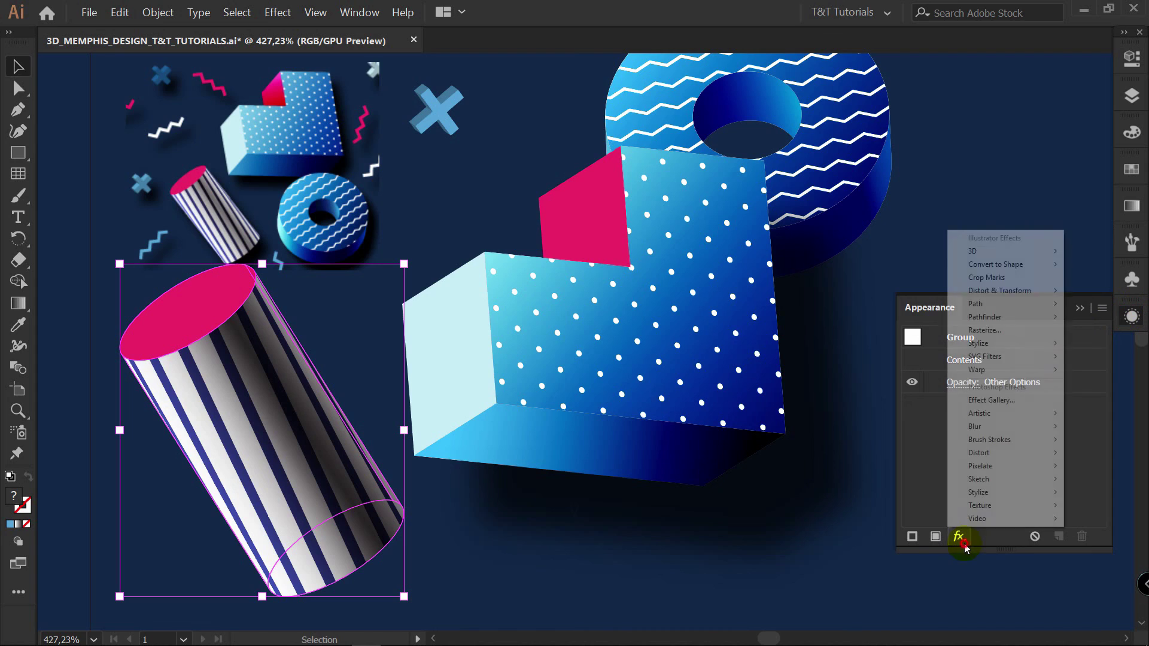
mouse_move(991, 345)
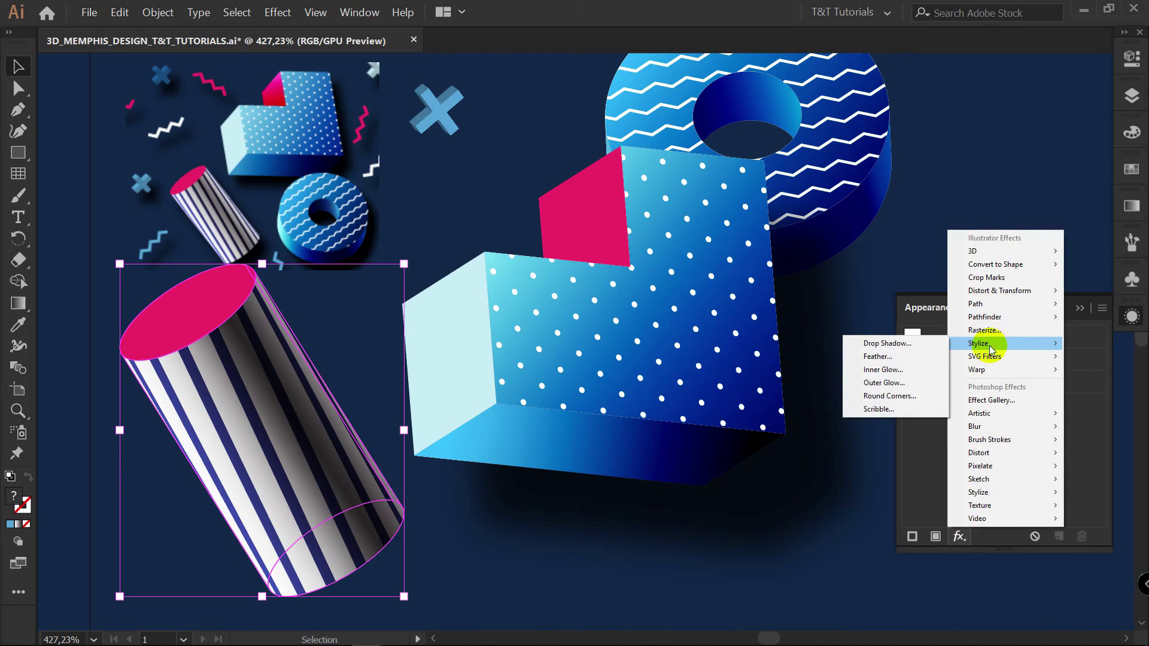
click(887, 344)
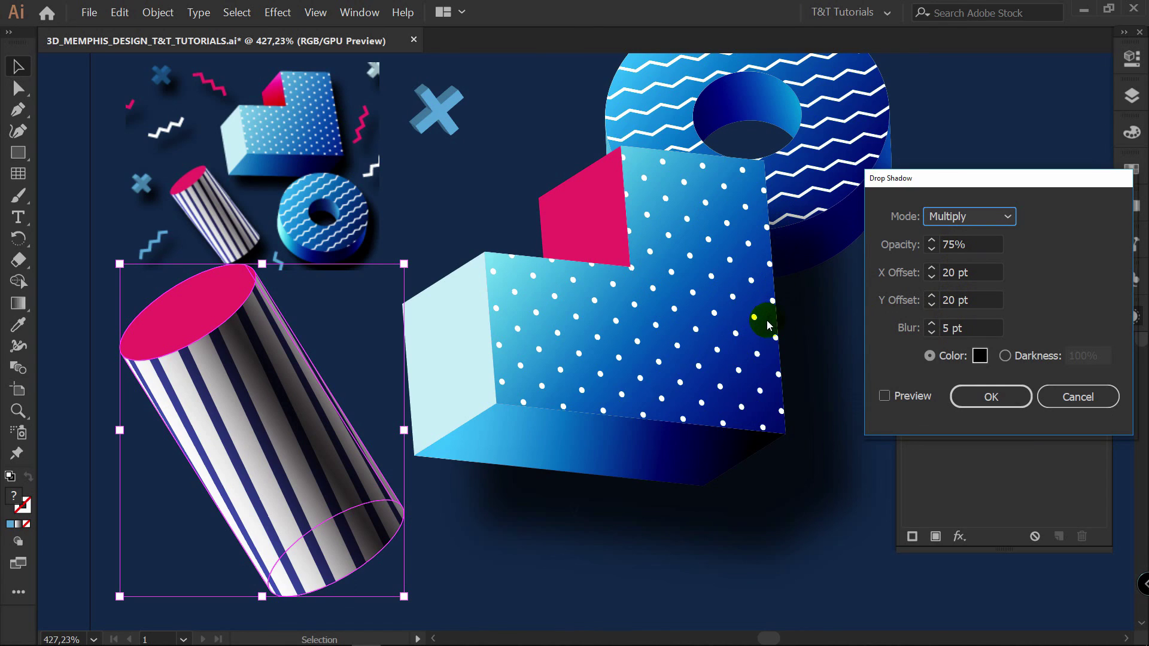
click(914, 397)
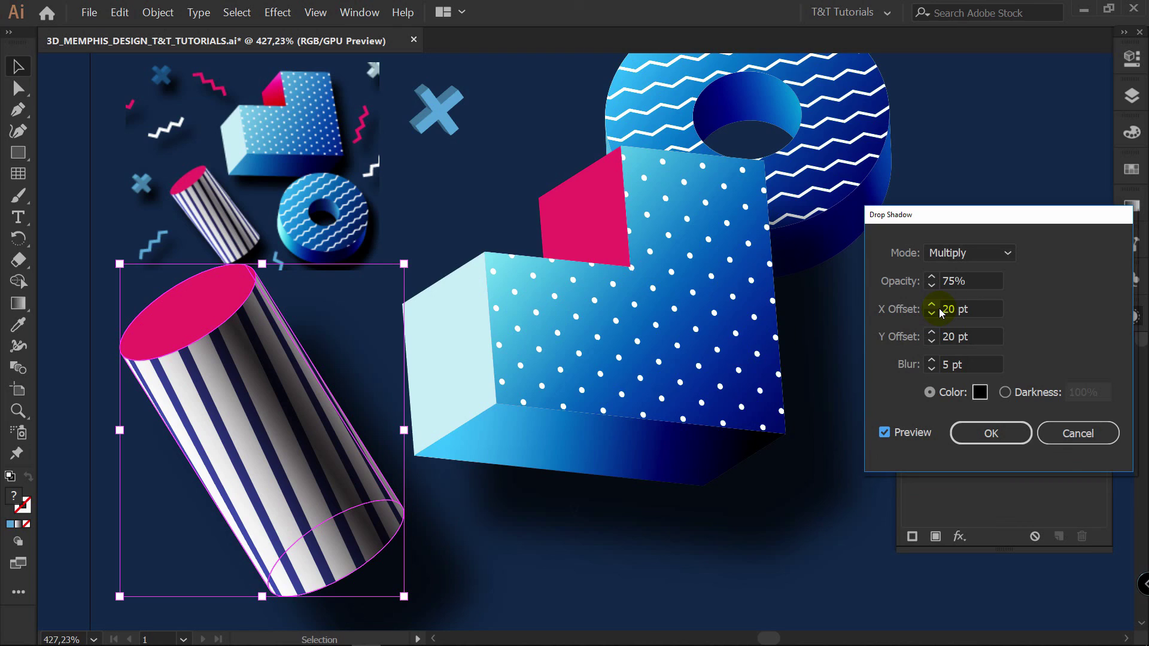
click(931, 313)
click(932, 305)
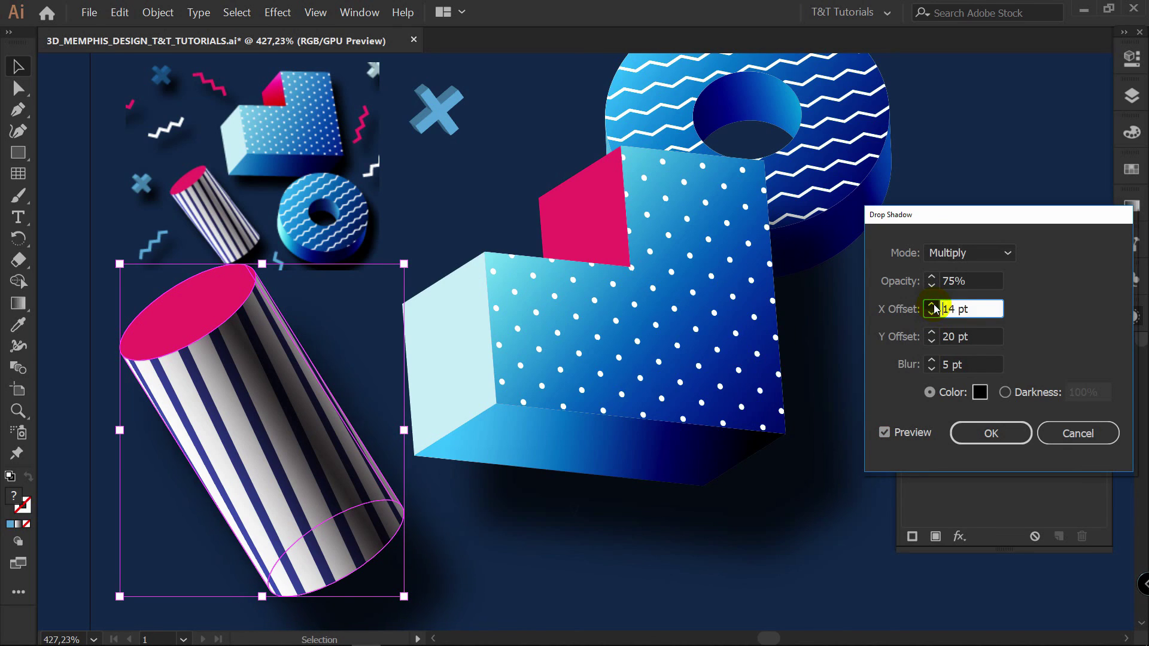
click(931, 341)
click(931, 333)
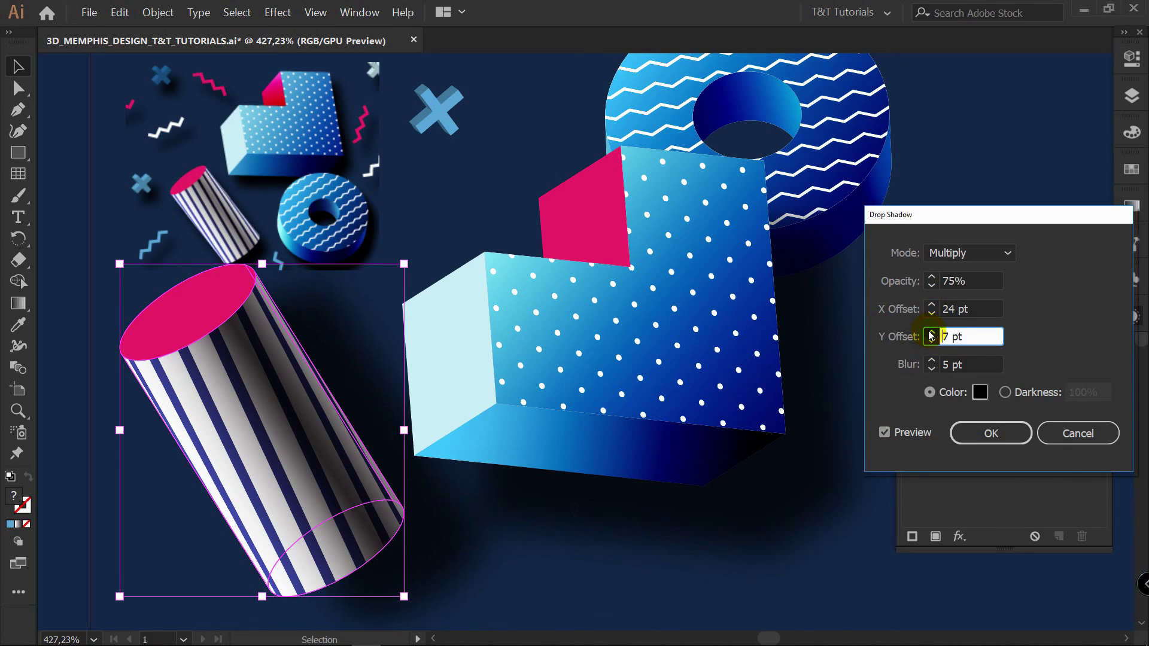
click(993, 435)
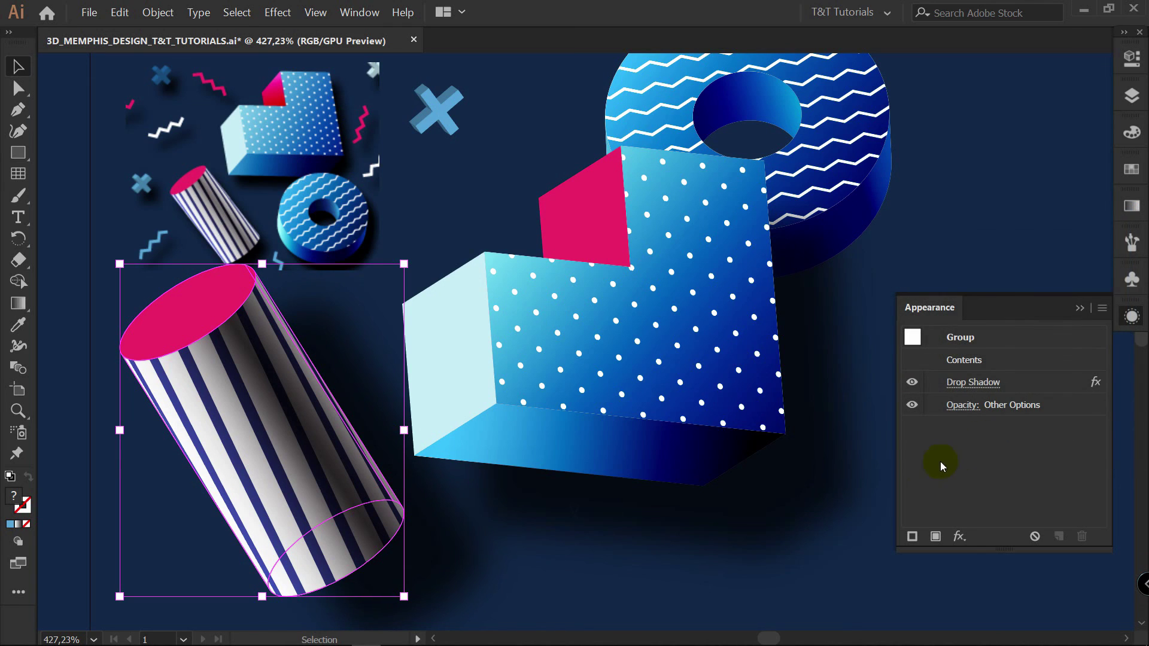
Step: Check the Drop Shadow settings on the dotted block and close them without changes
click(628, 425)
click(616, 585)
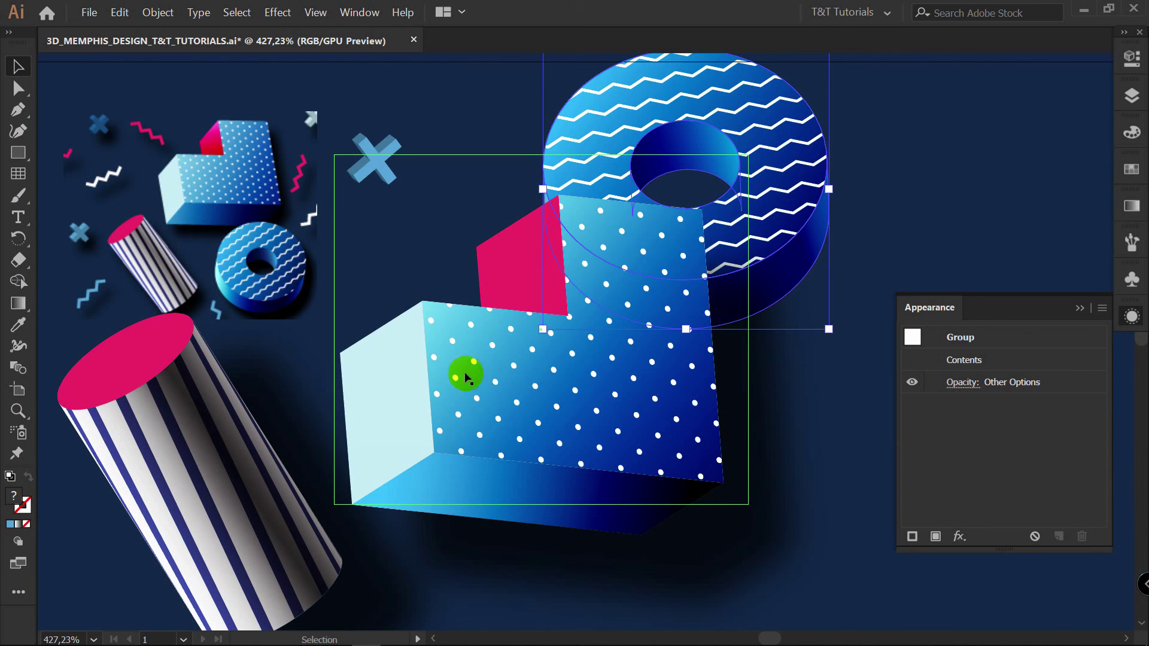
click(452, 365)
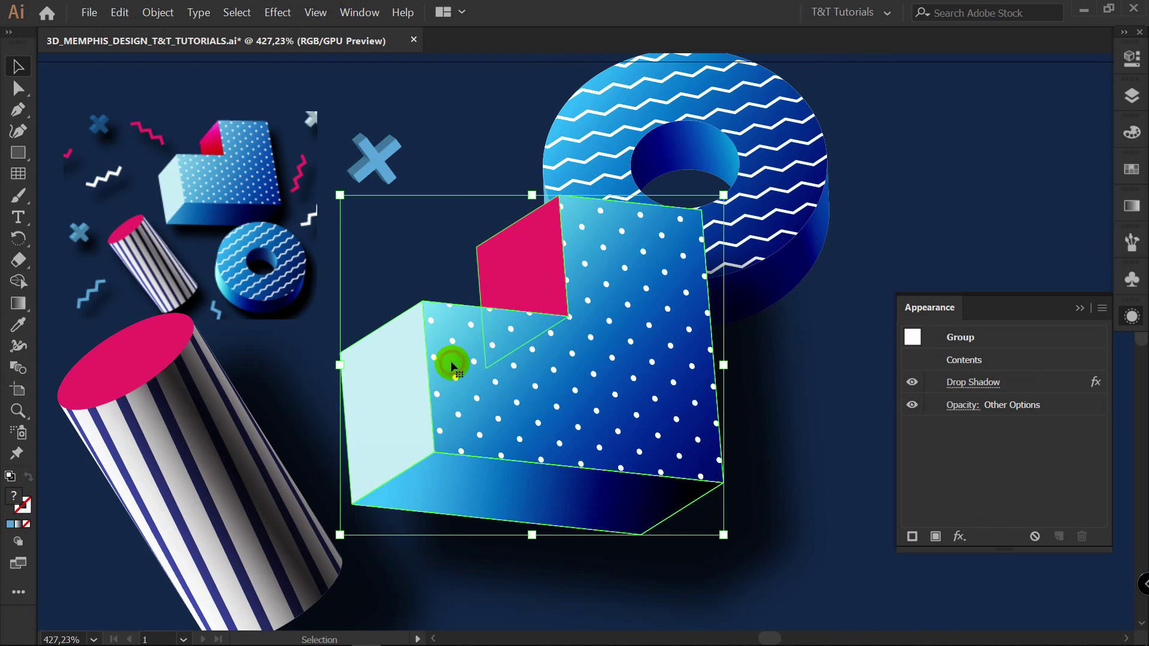
click(975, 385)
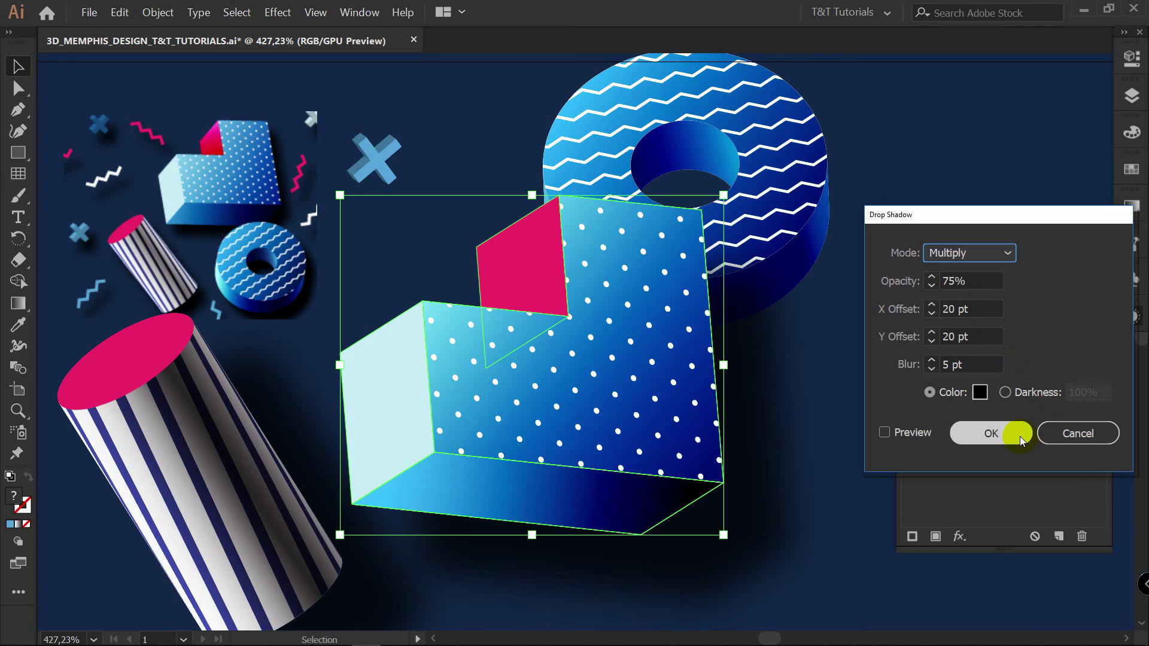
click(1080, 432)
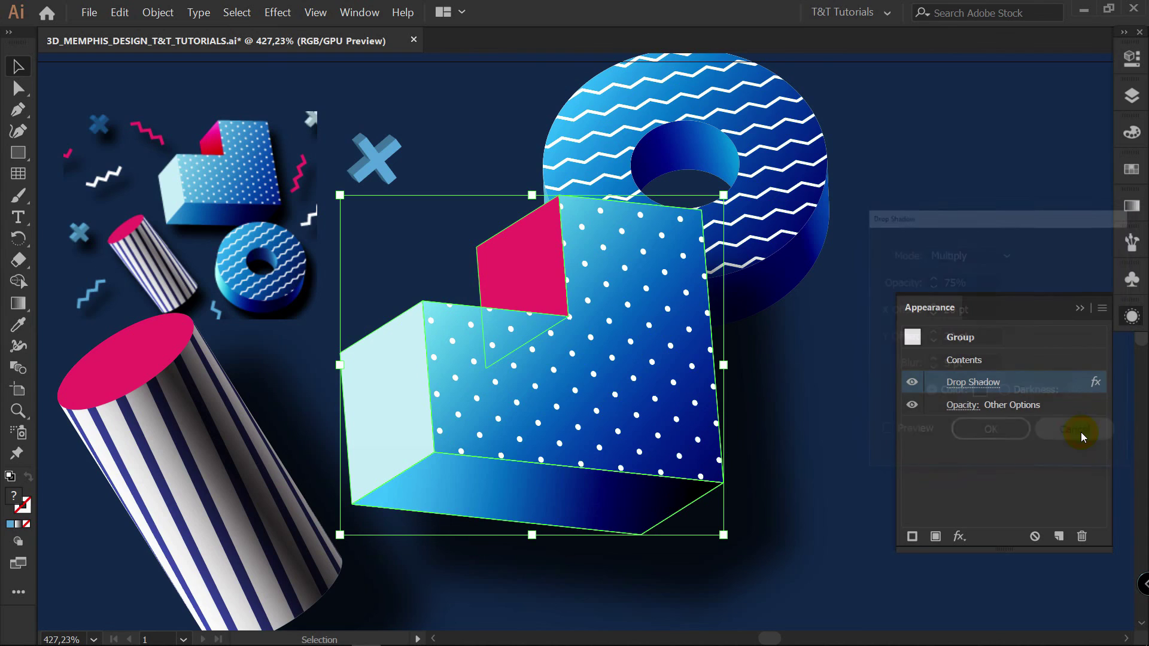
click(794, 181)
click(960, 536)
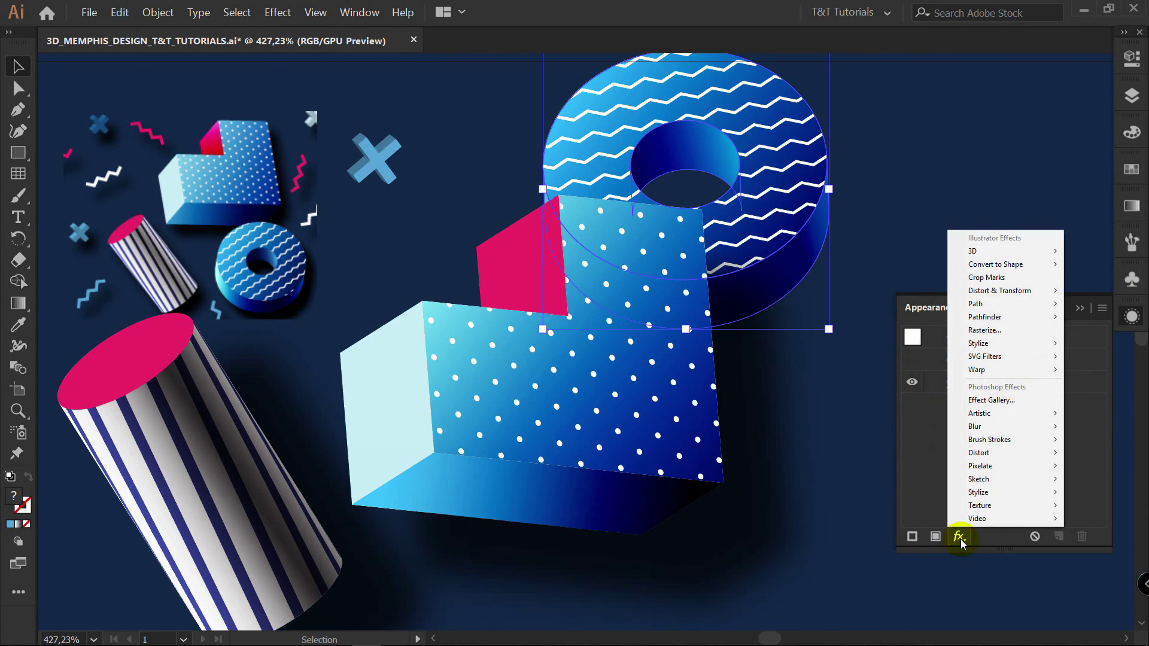
mouse_move(976, 343)
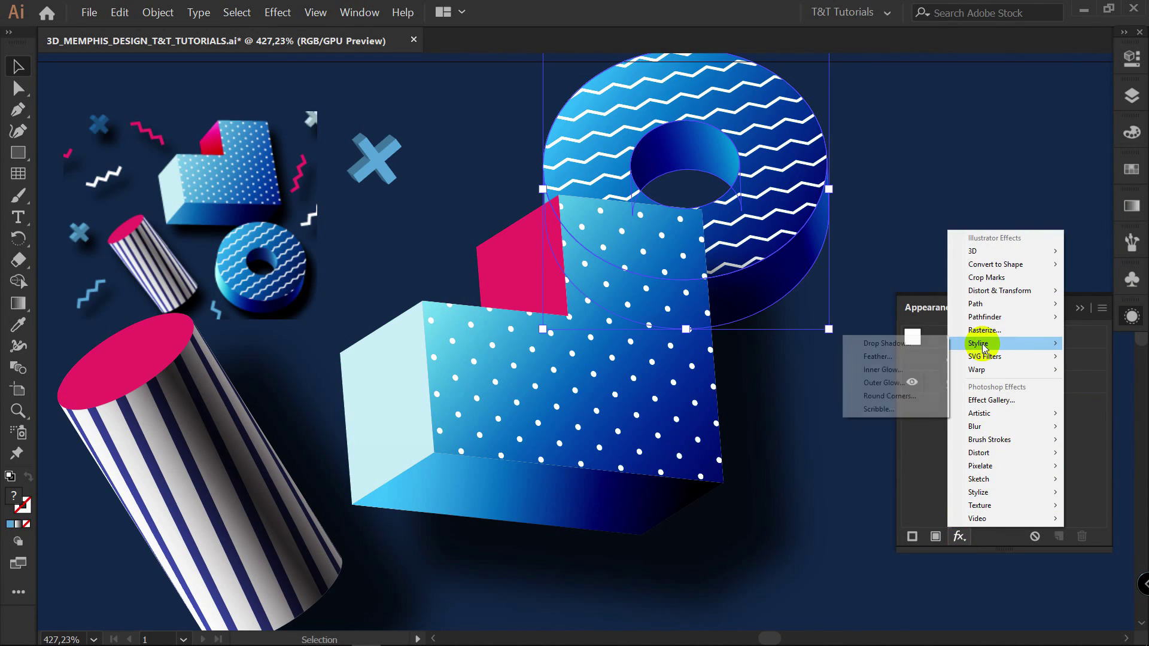
click(901, 344)
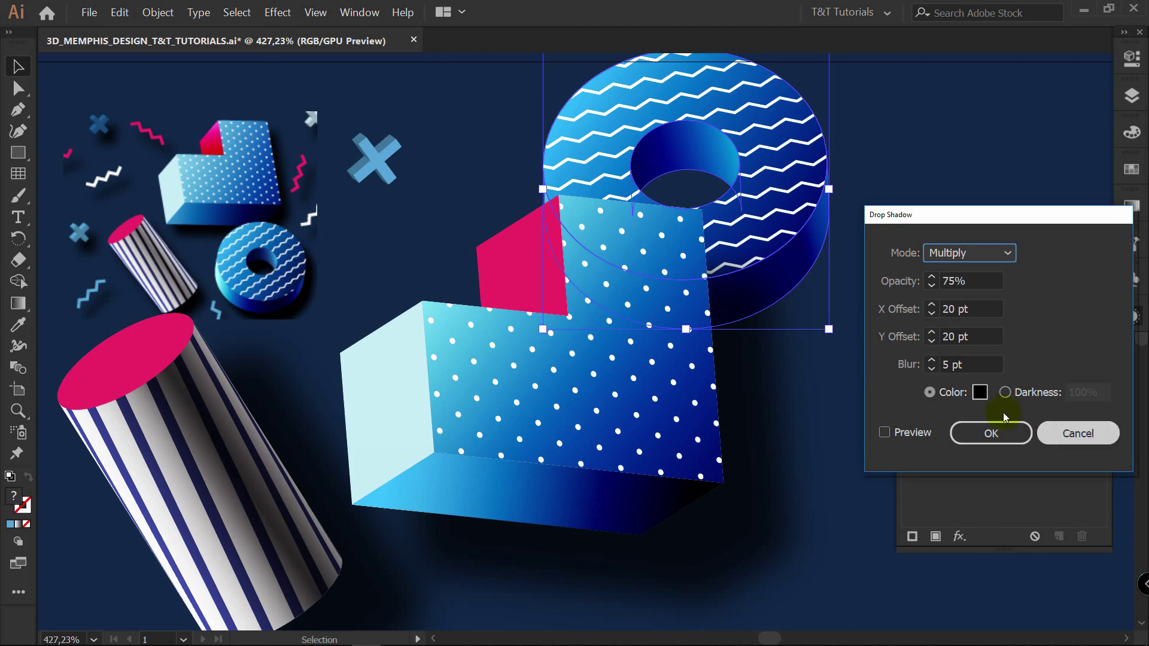
click(1079, 435)
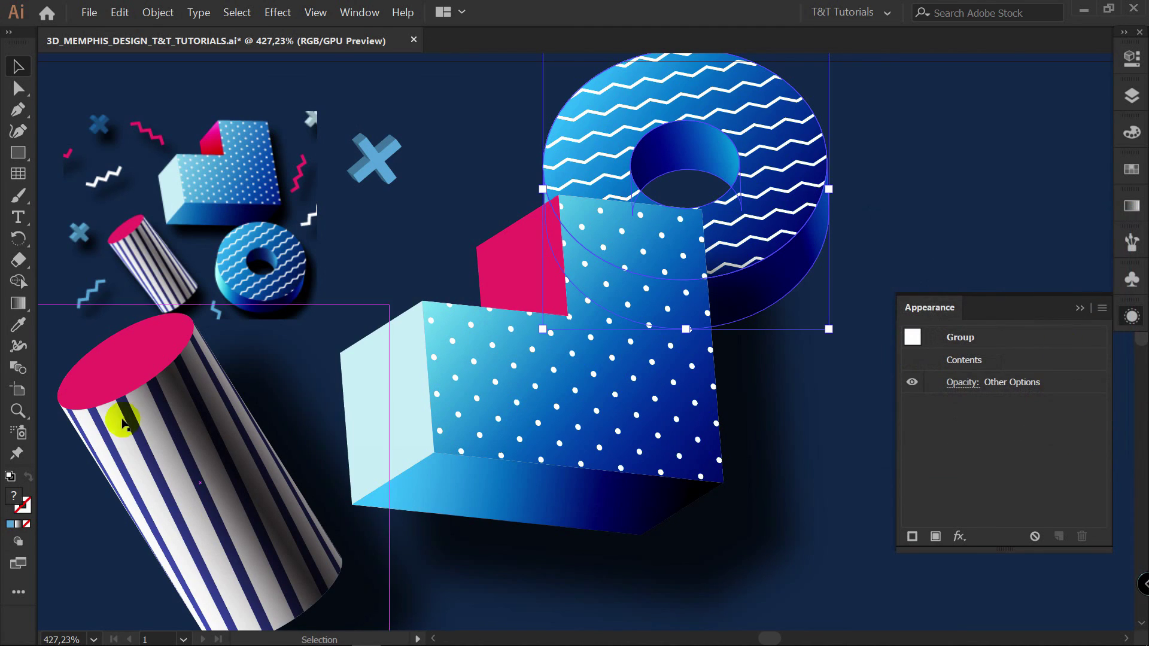
Step: Check the Drop Shadow settings on the striped cylinder and close them without changes
click(163, 429)
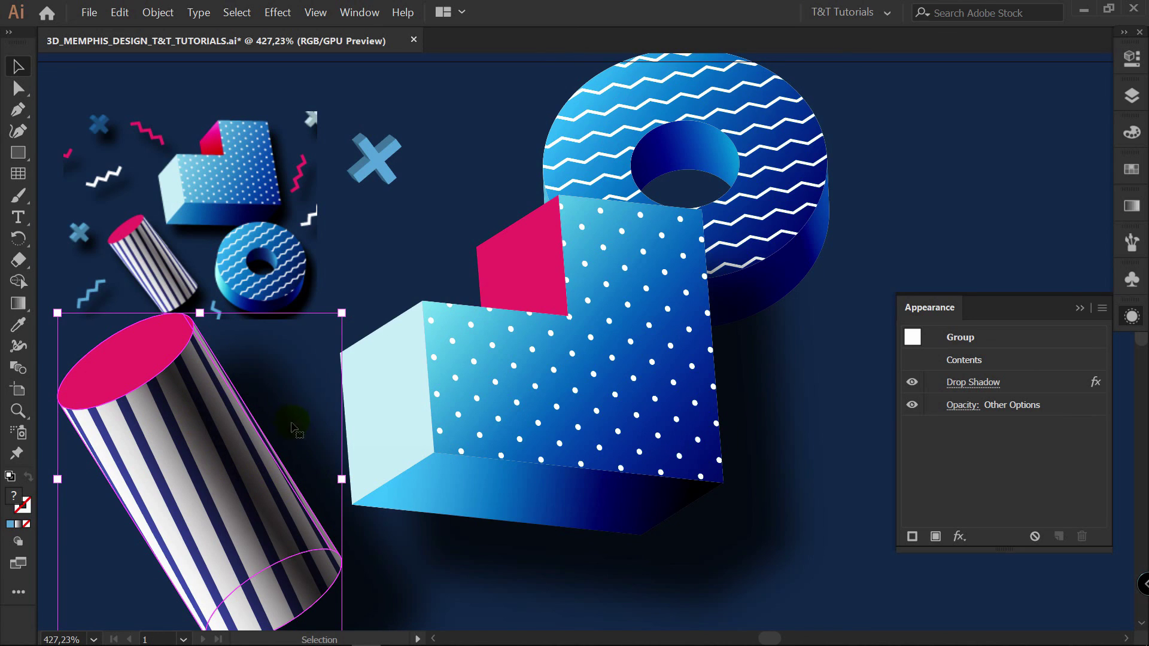
click(969, 384)
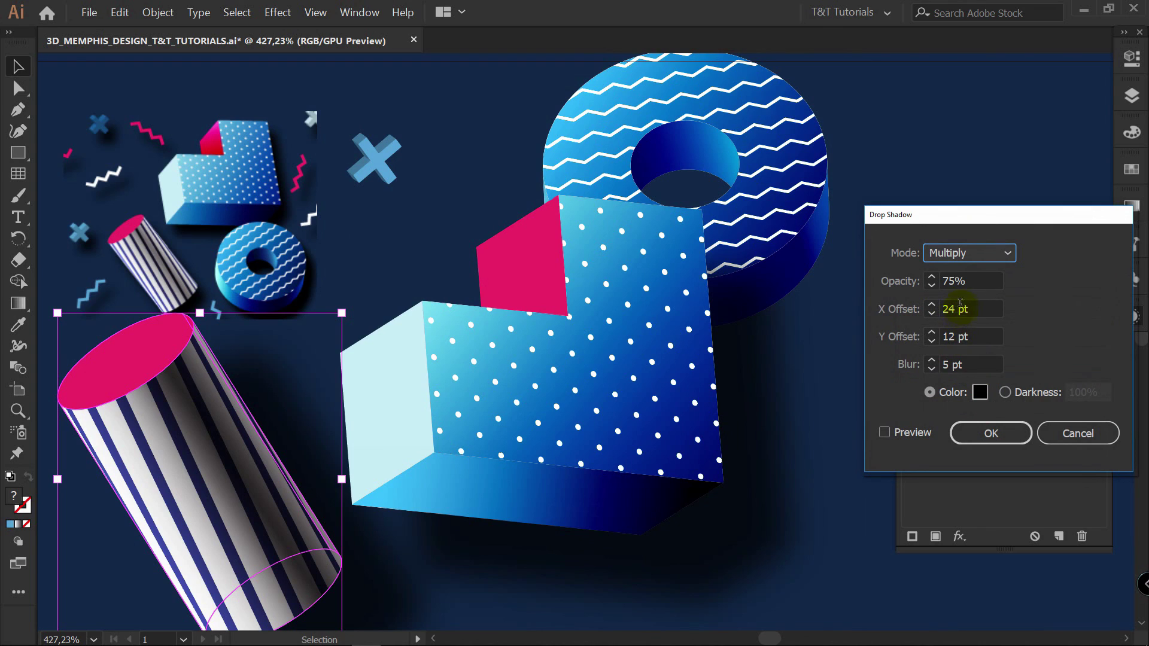
click(1078, 433)
Step: Open the Drop Shadow effect settings for the zigzag-patterned ring group
click(793, 150)
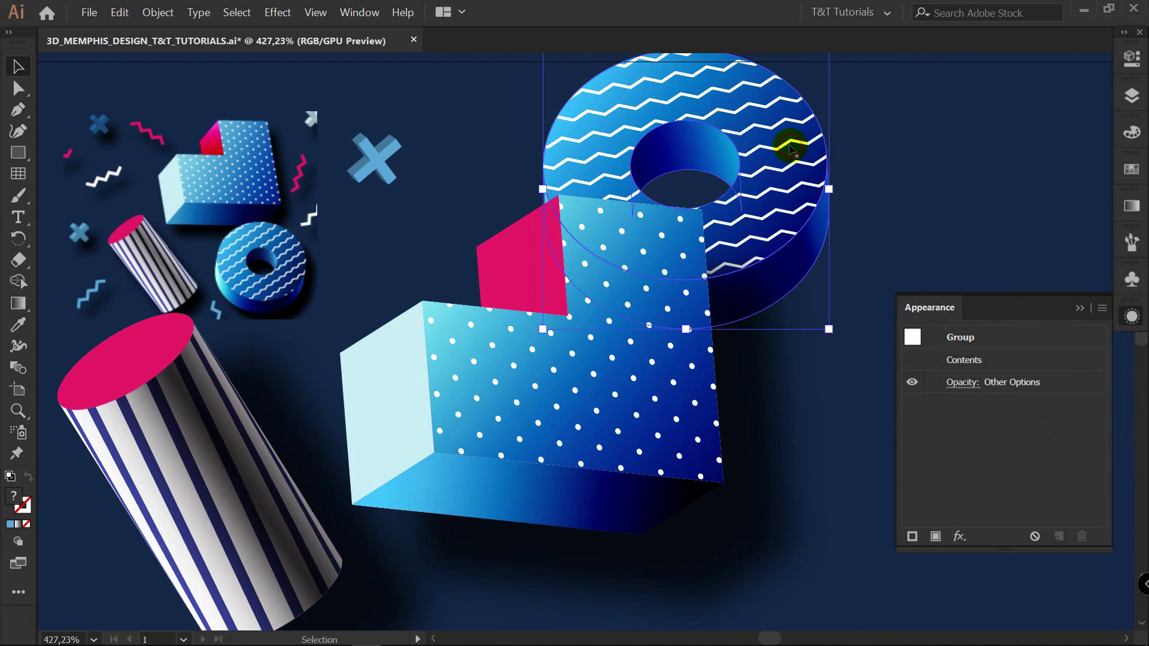
click(960, 536)
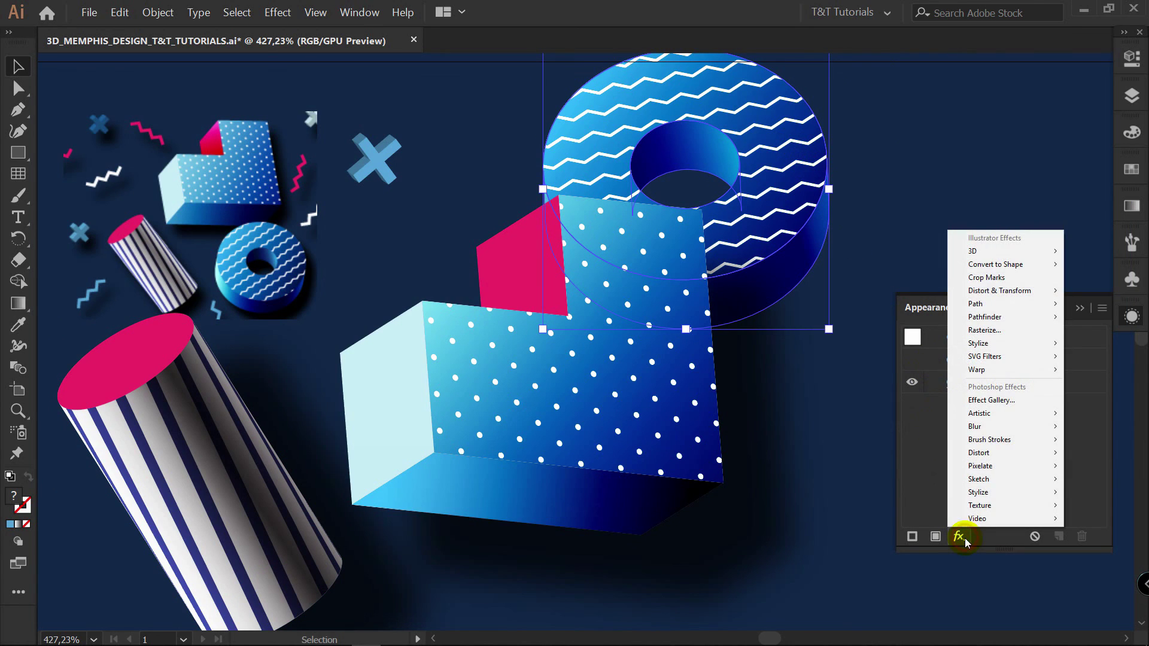
mouse_move(964, 343)
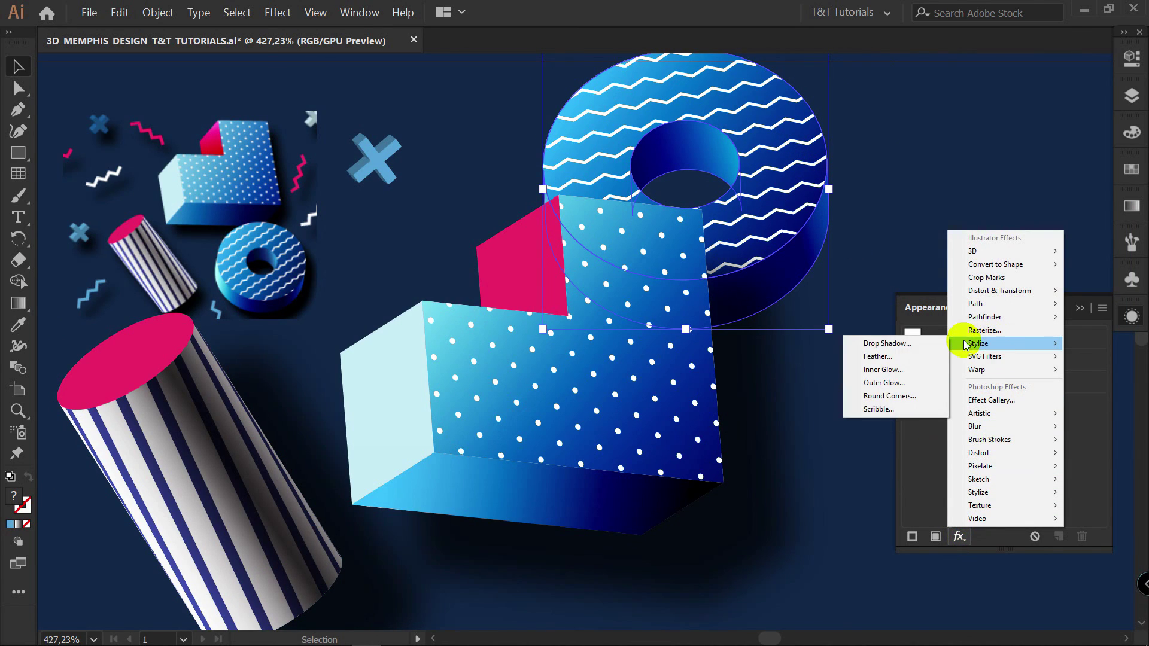
click(903, 343)
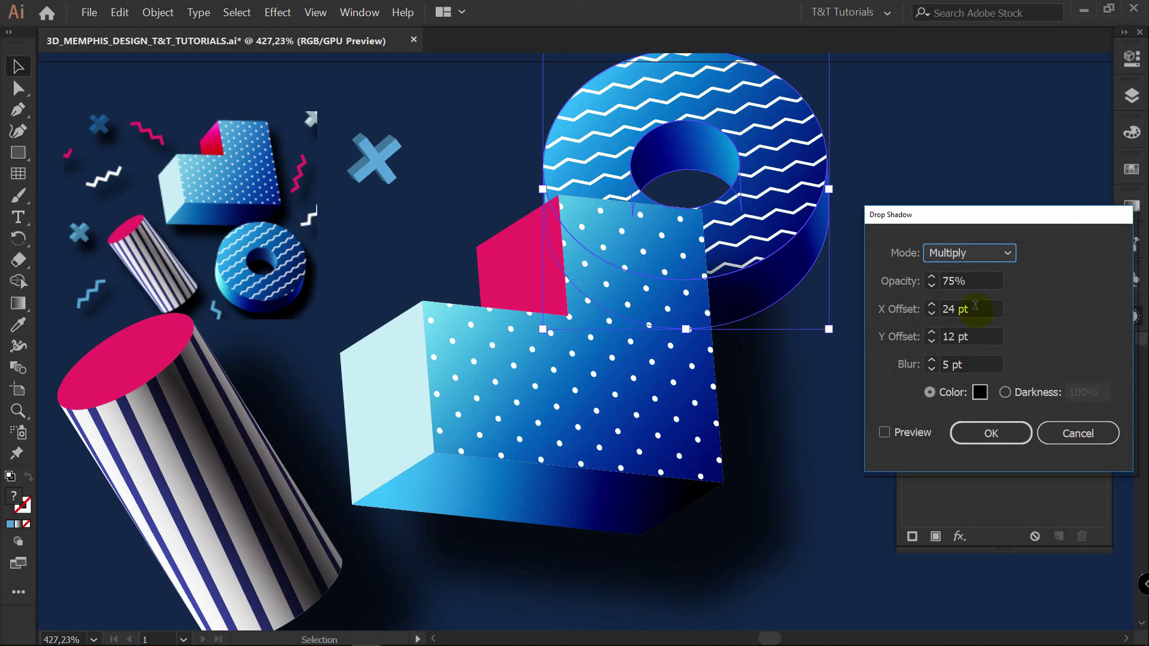